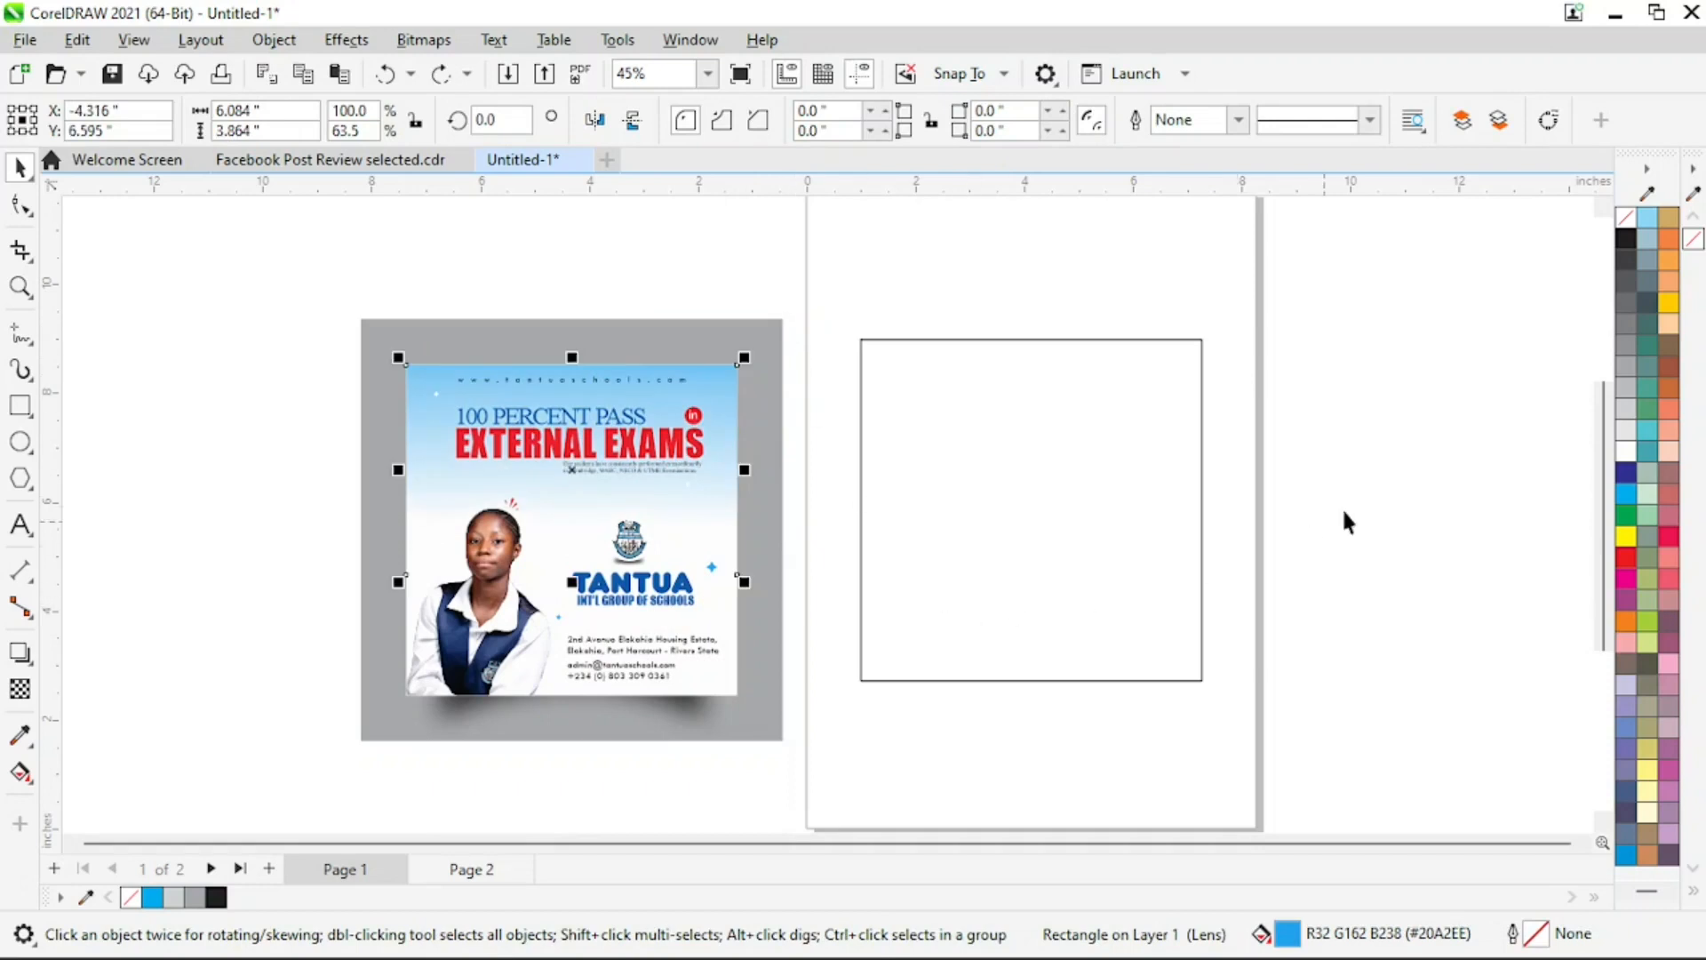
Fill the empty square white, shift it slightly lower on the page and enlarge it to about 6.61 by 6.61 inches
click(1342, 508)
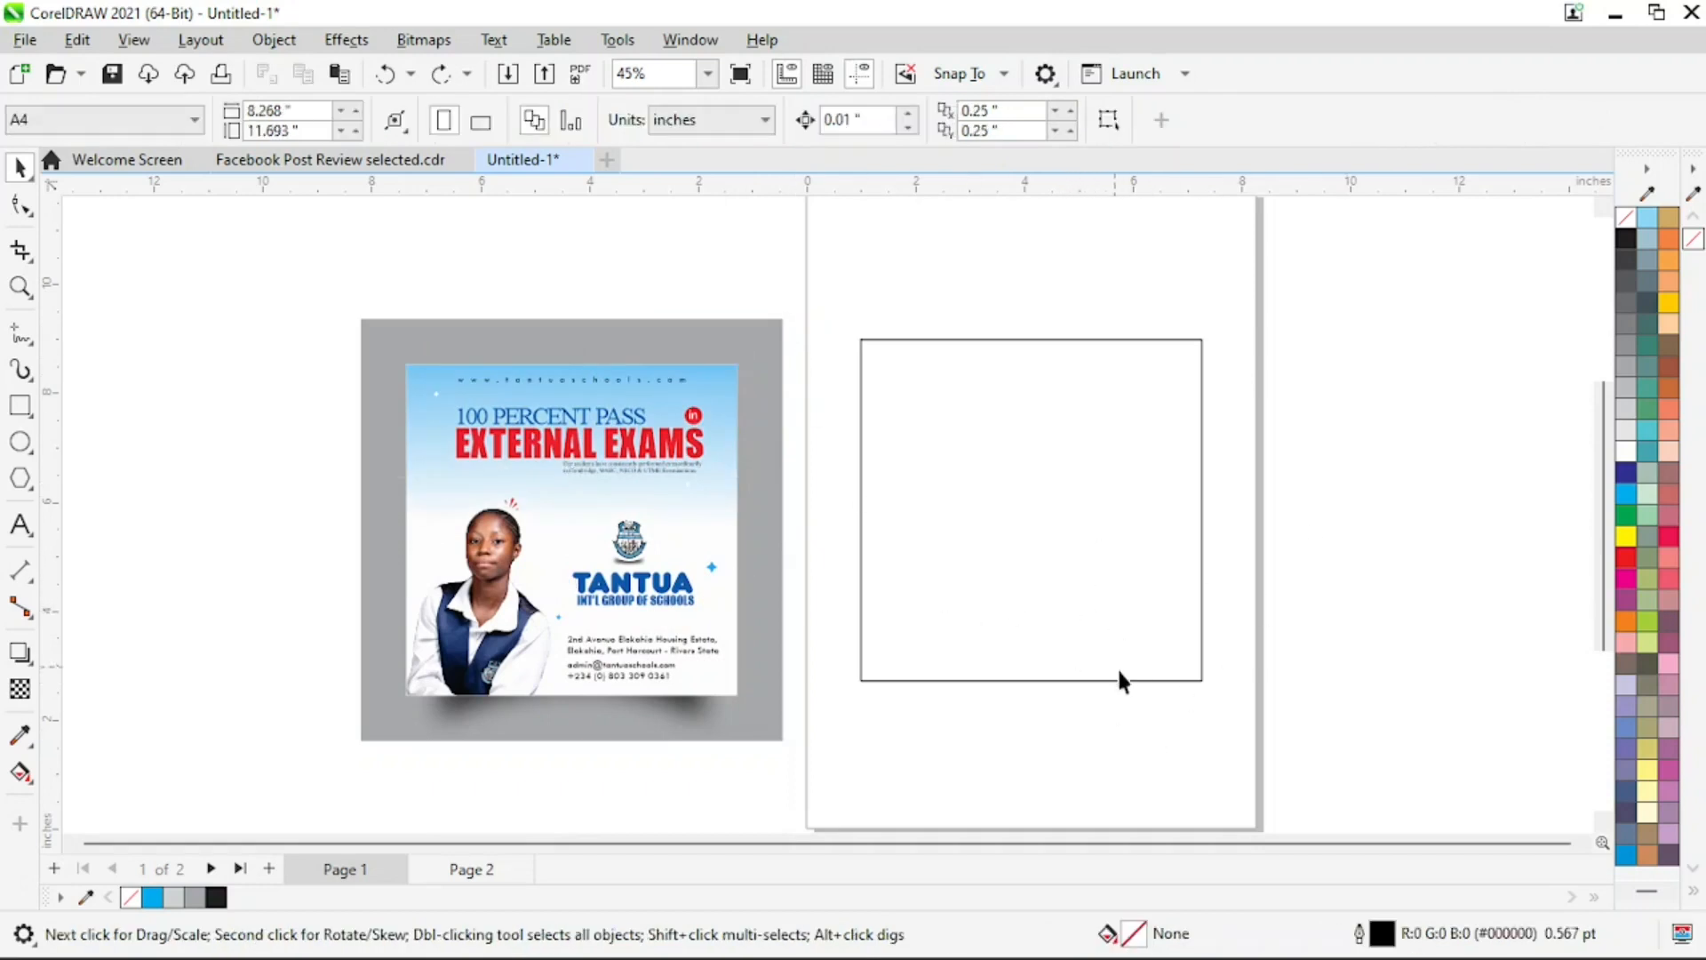
drag(1200, 689, 1202, 682)
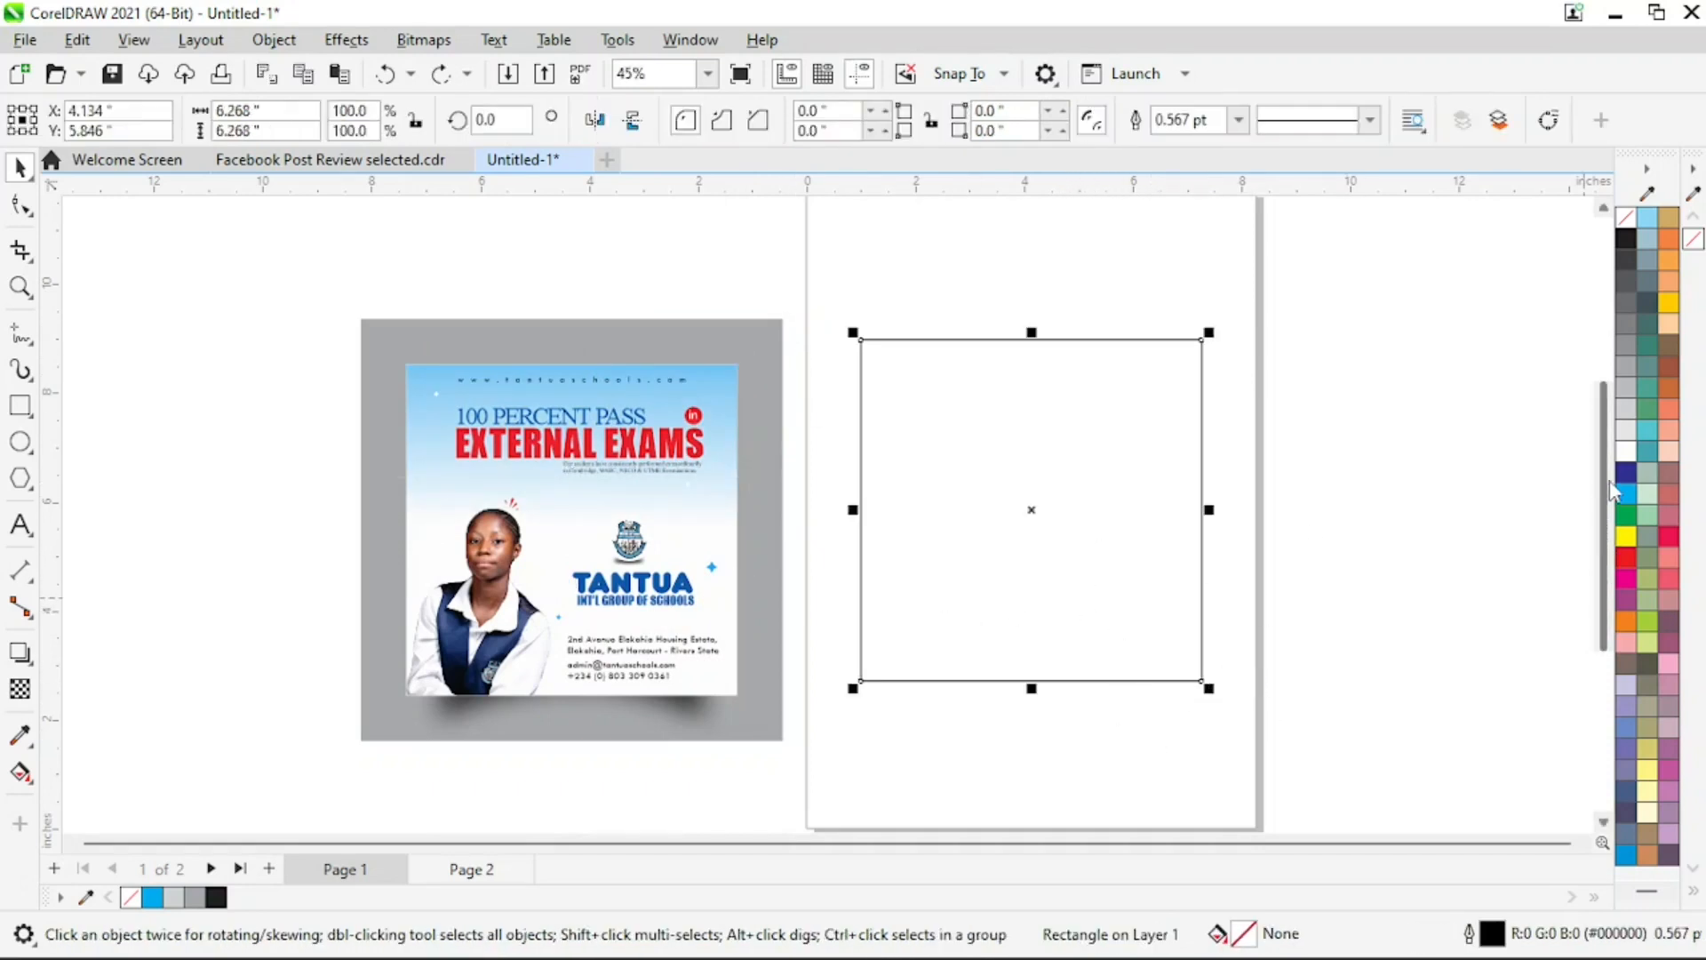
drag(1117, 498, 1083, 535)
mouse_move(1207, 708)
mouse_down()
mouse_move(1235, 724)
mouse_move(1220, 729)
mouse_up()
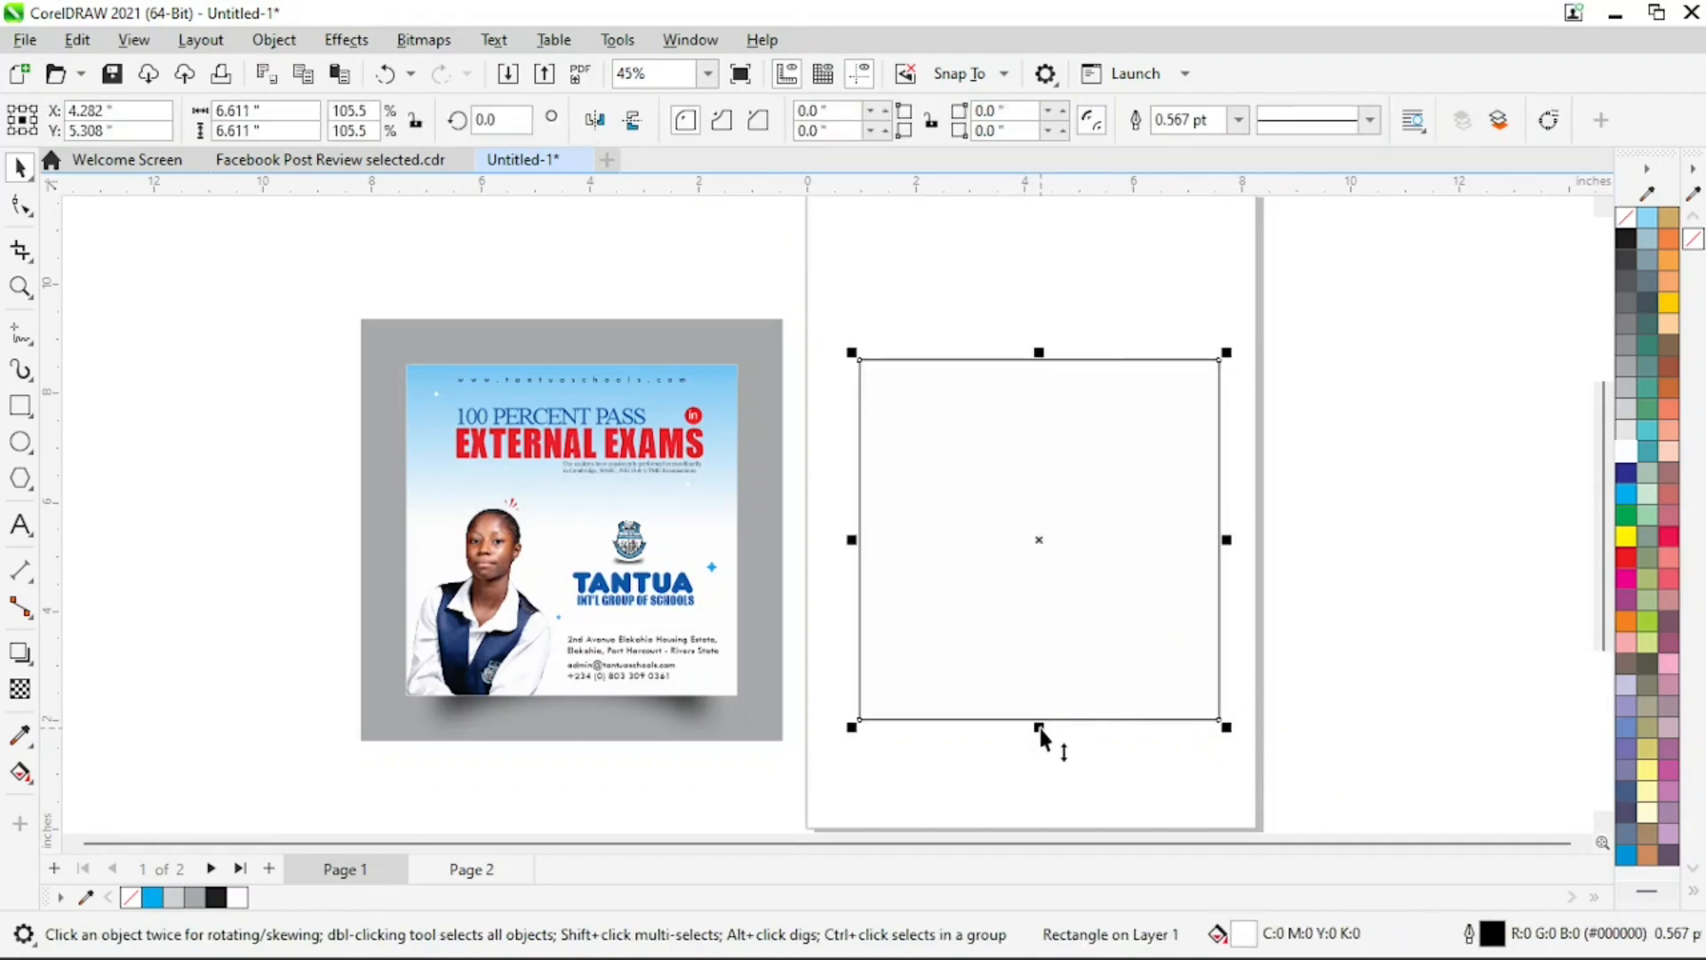
Make a copy of the square shortened to about 2.81 inches high from its top edge, with cyan fill and no outline
drag(1039, 728, 1058, 521)
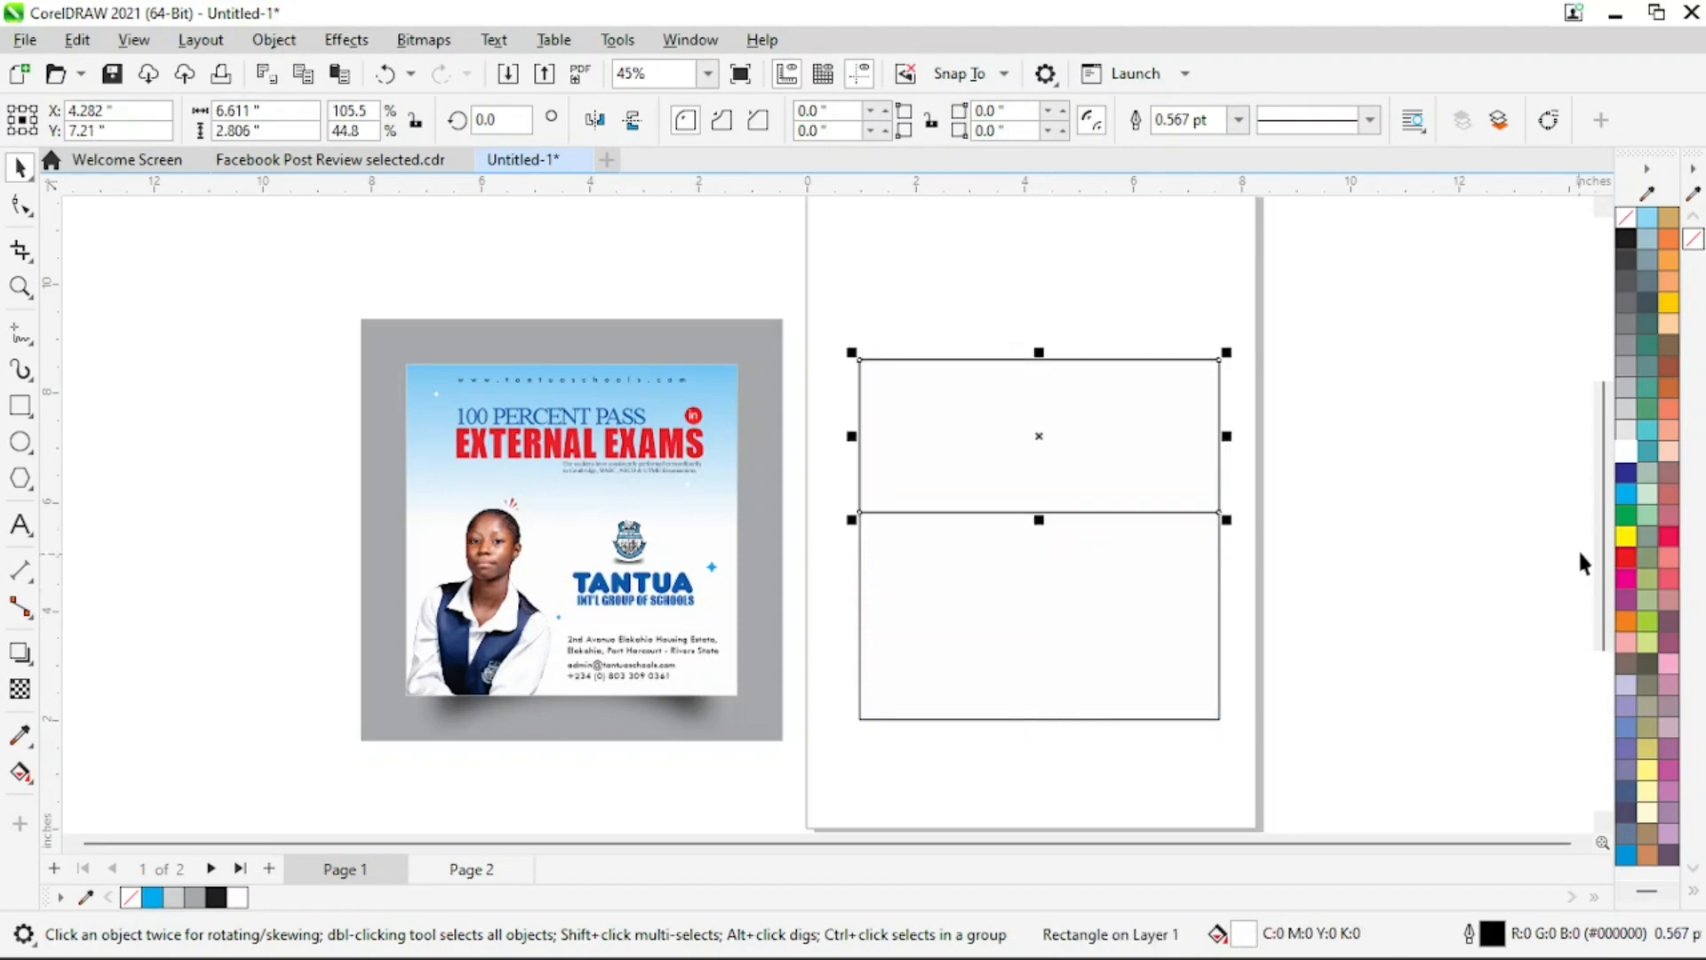
click(1625, 493)
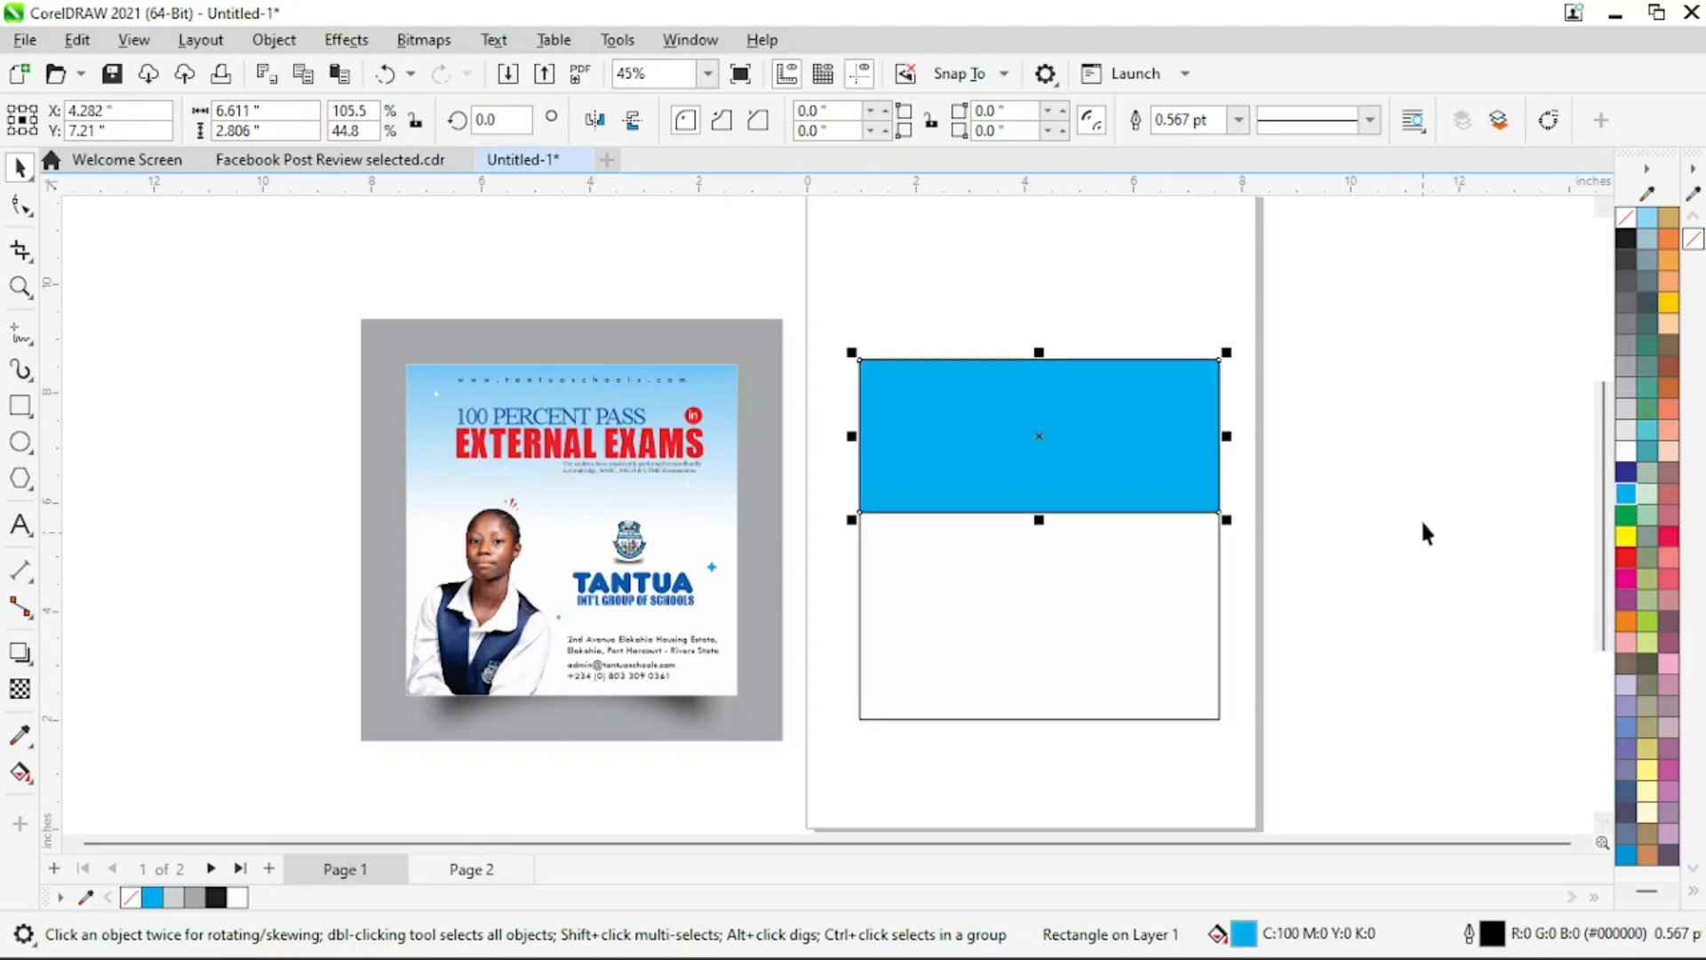
right_click(1626, 223)
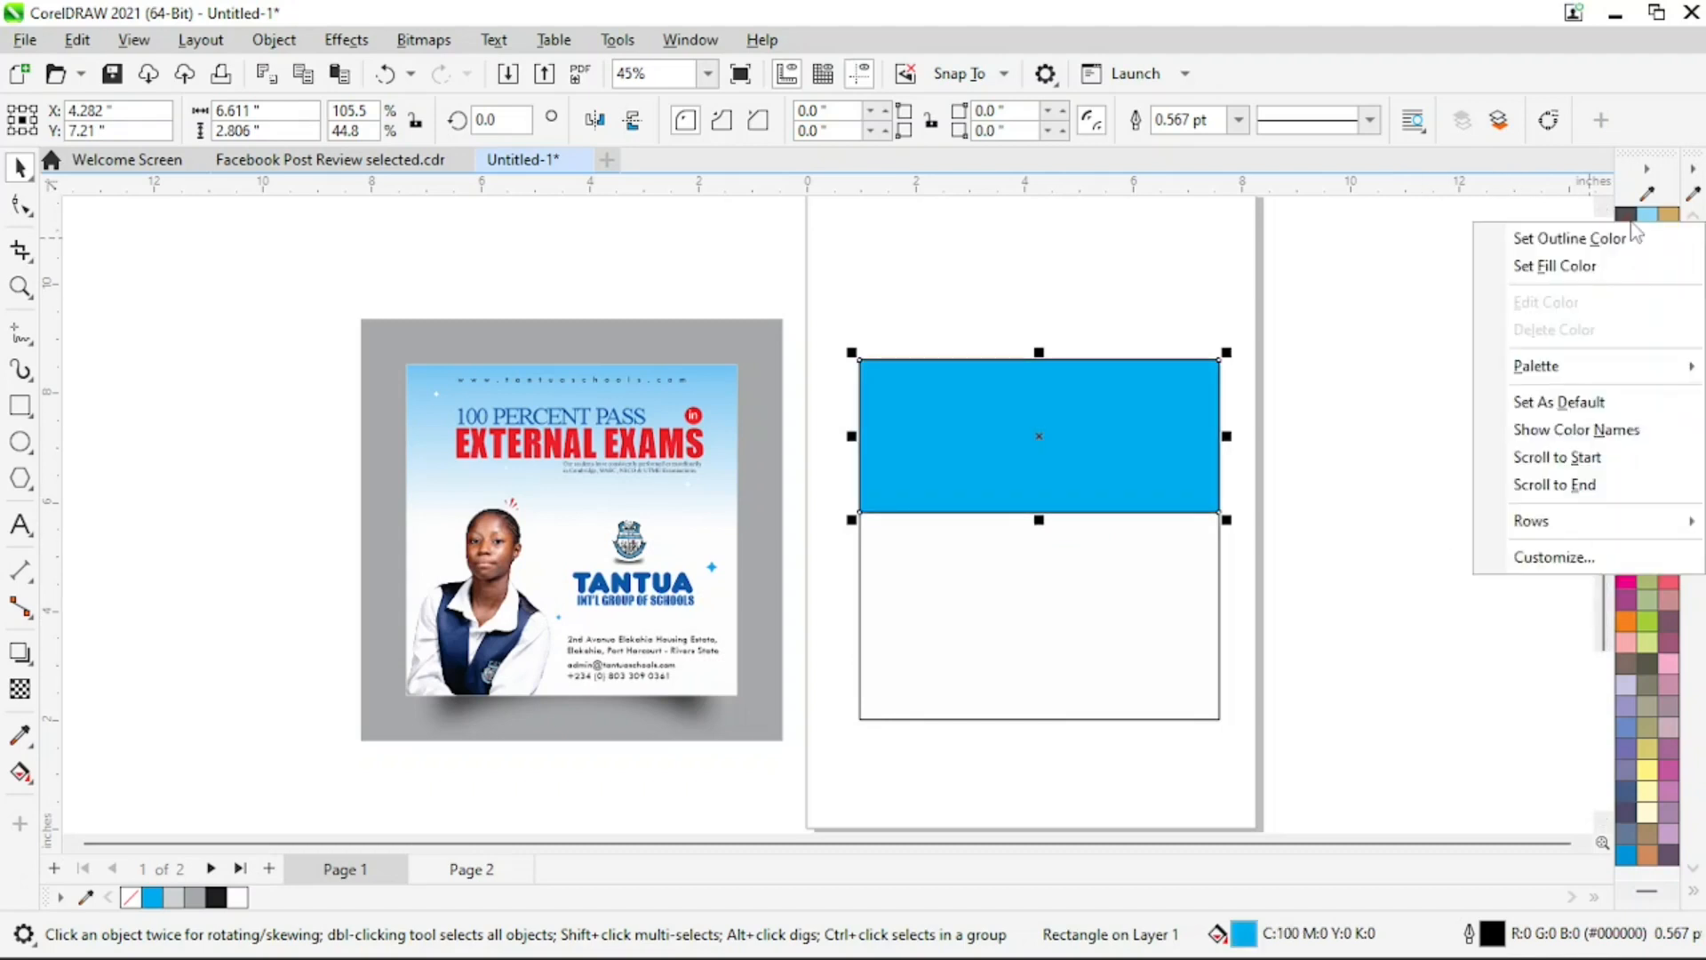
click(1588, 240)
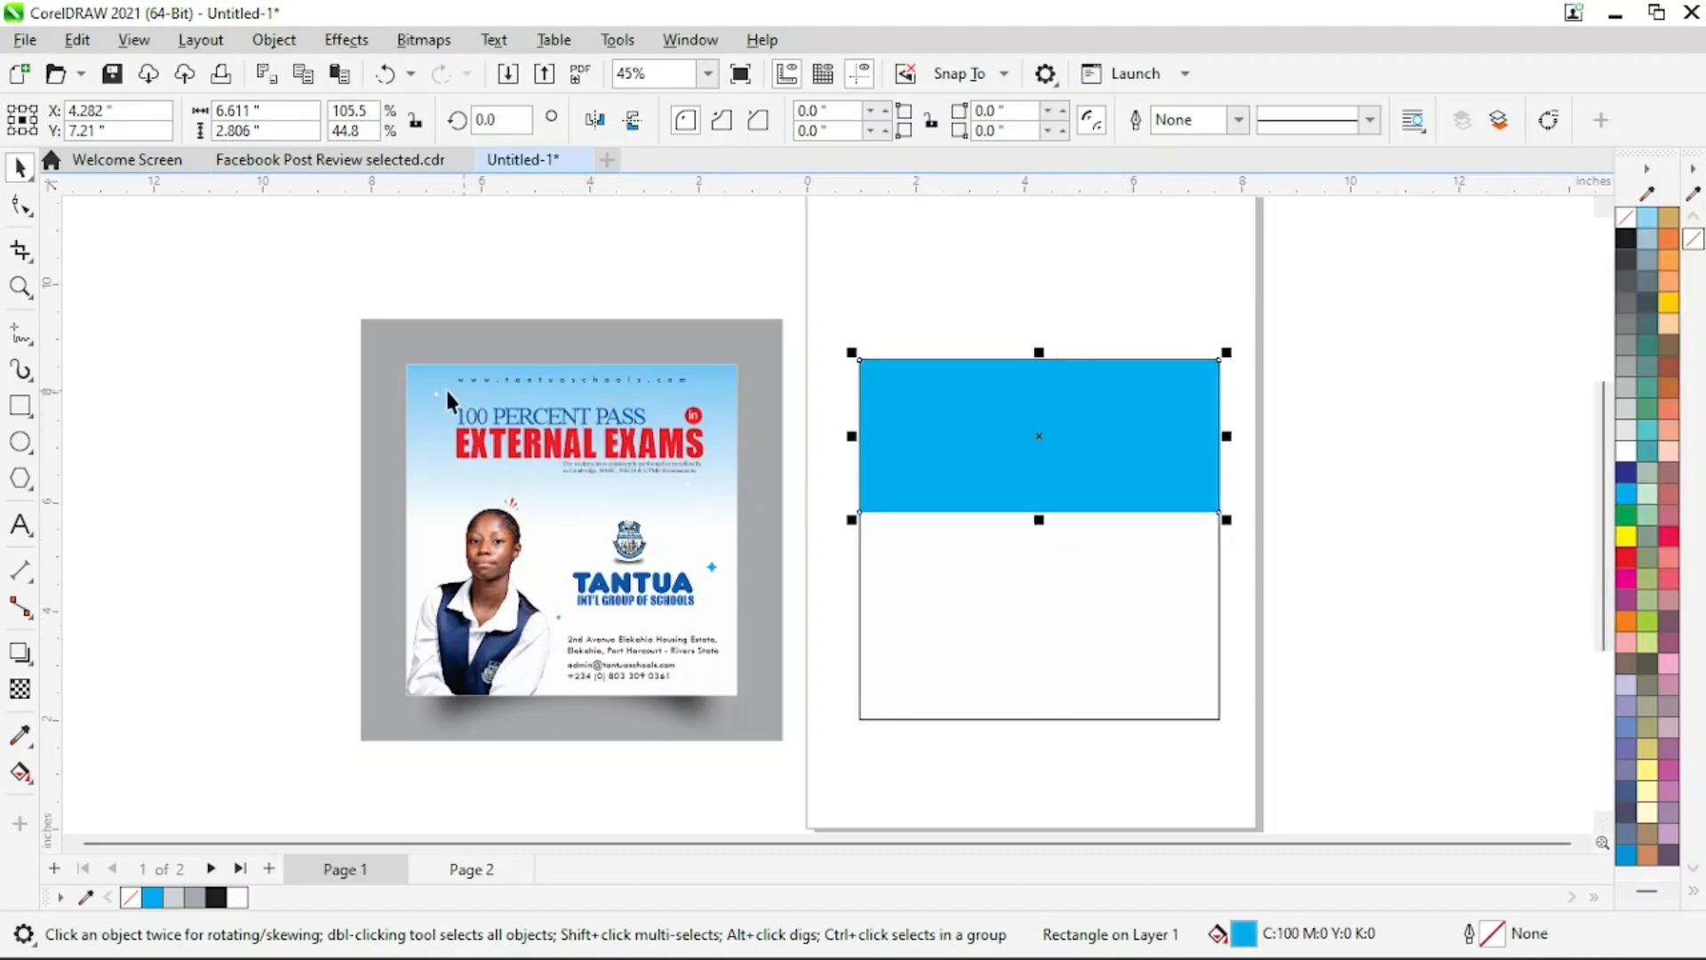
Stretch the cyan rectangle downward to about 3.38 inches high, keeping its top edge in place
key(F2)
drag(324, 237, 1351, 613)
click(1527, 564)
click(1287, 557)
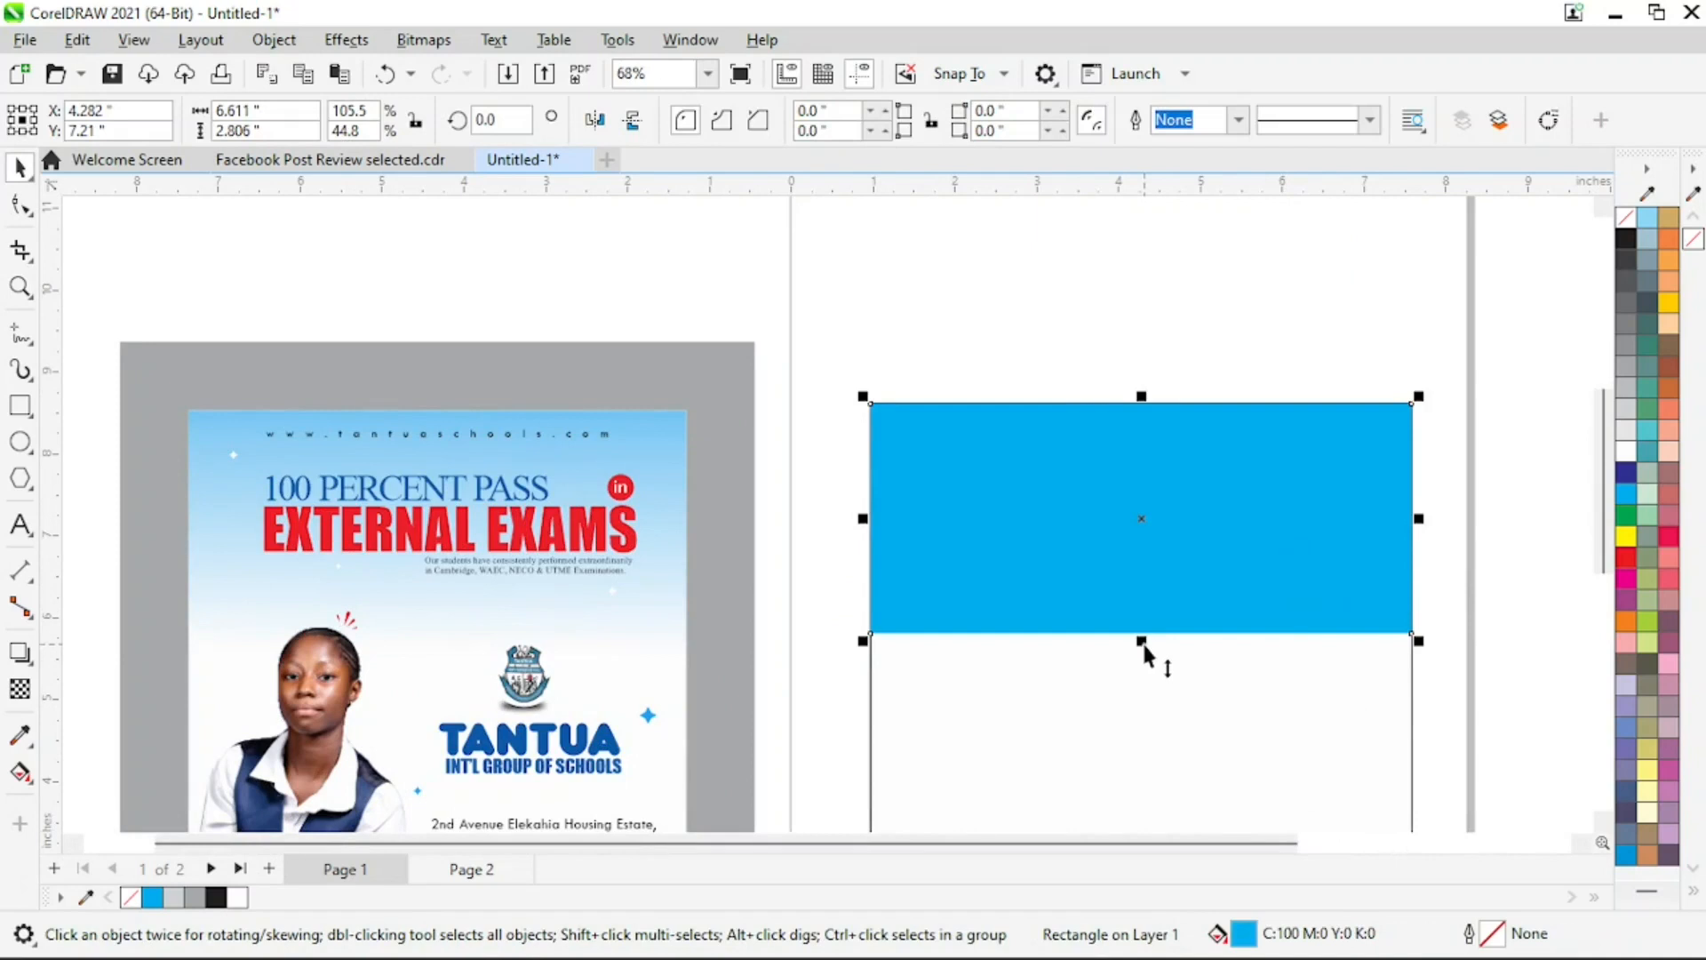
drag(1142, 640, 1144, 688)
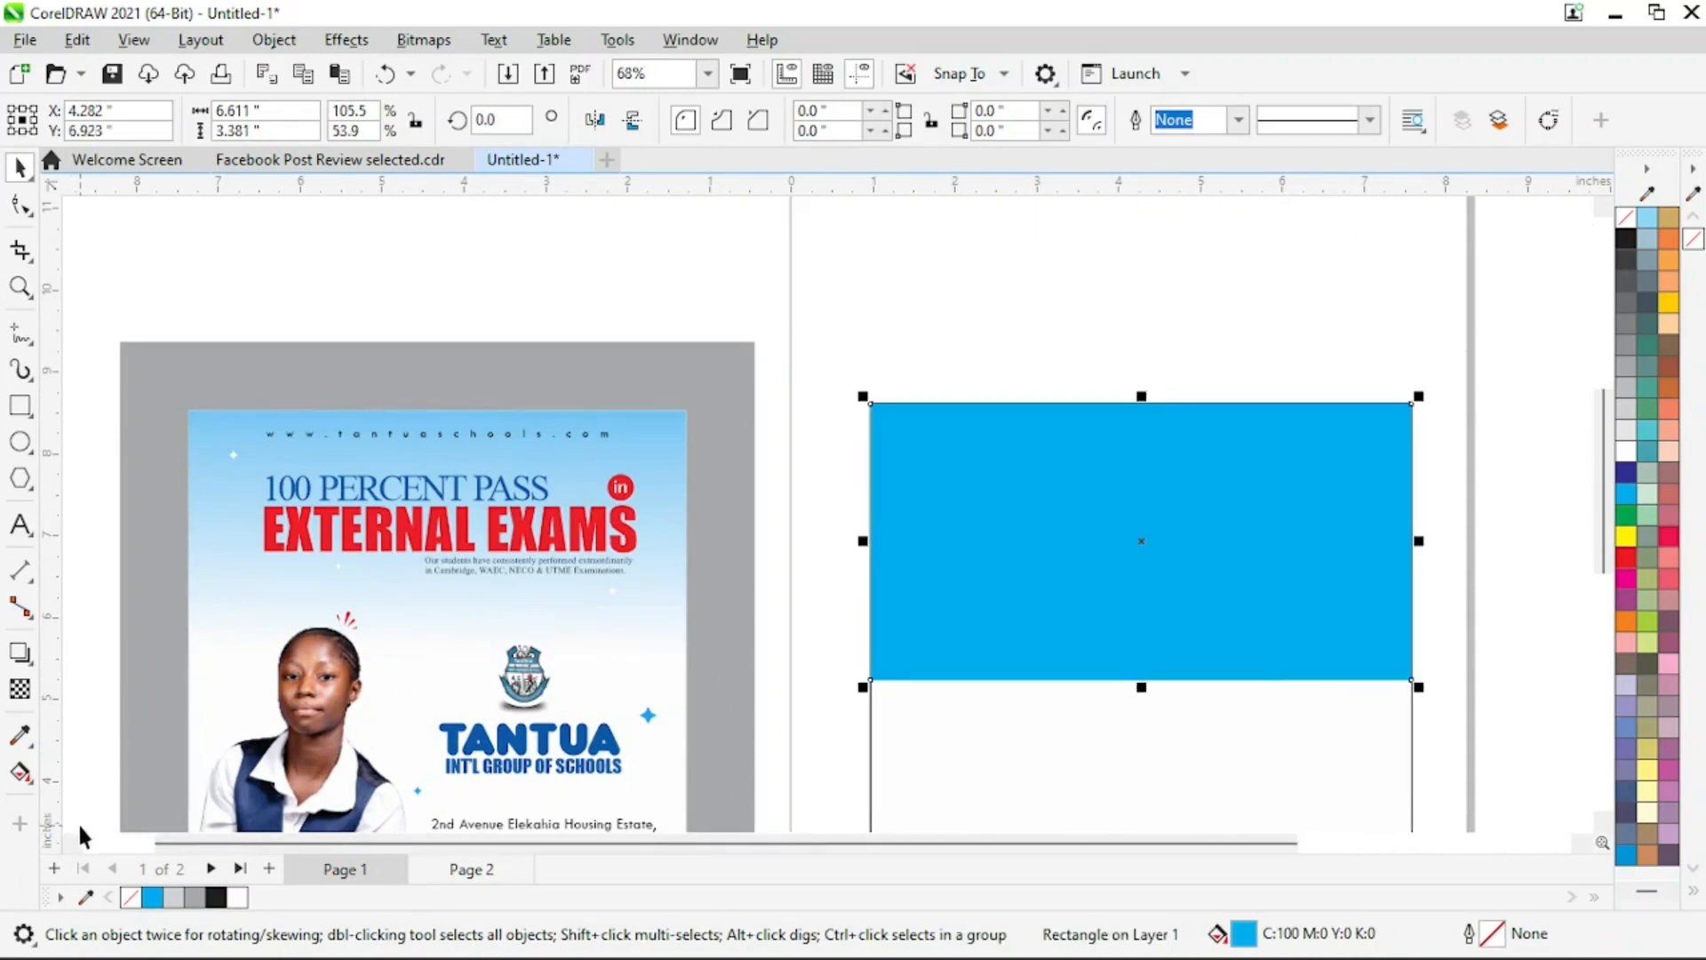
Apply a vertical fountain fill from cyan to white, starting above the rectangle's top edge and fading to white before its bottom edge
click(20, 772)
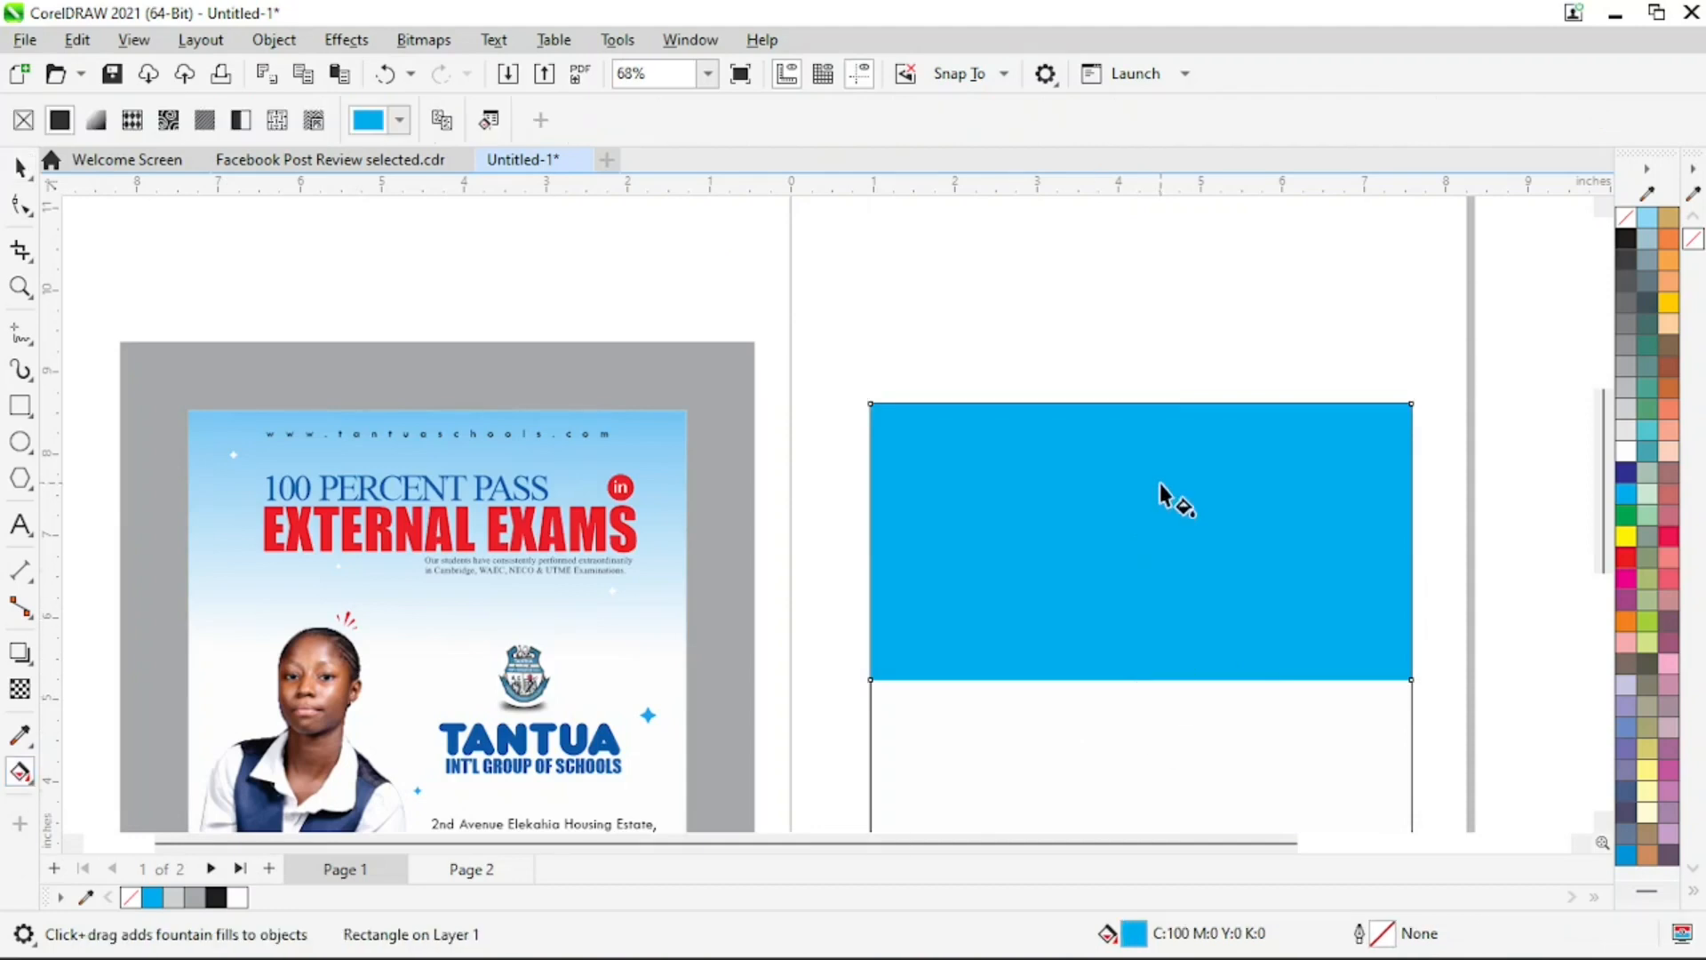
drag(1153, 405, 1153, 637)
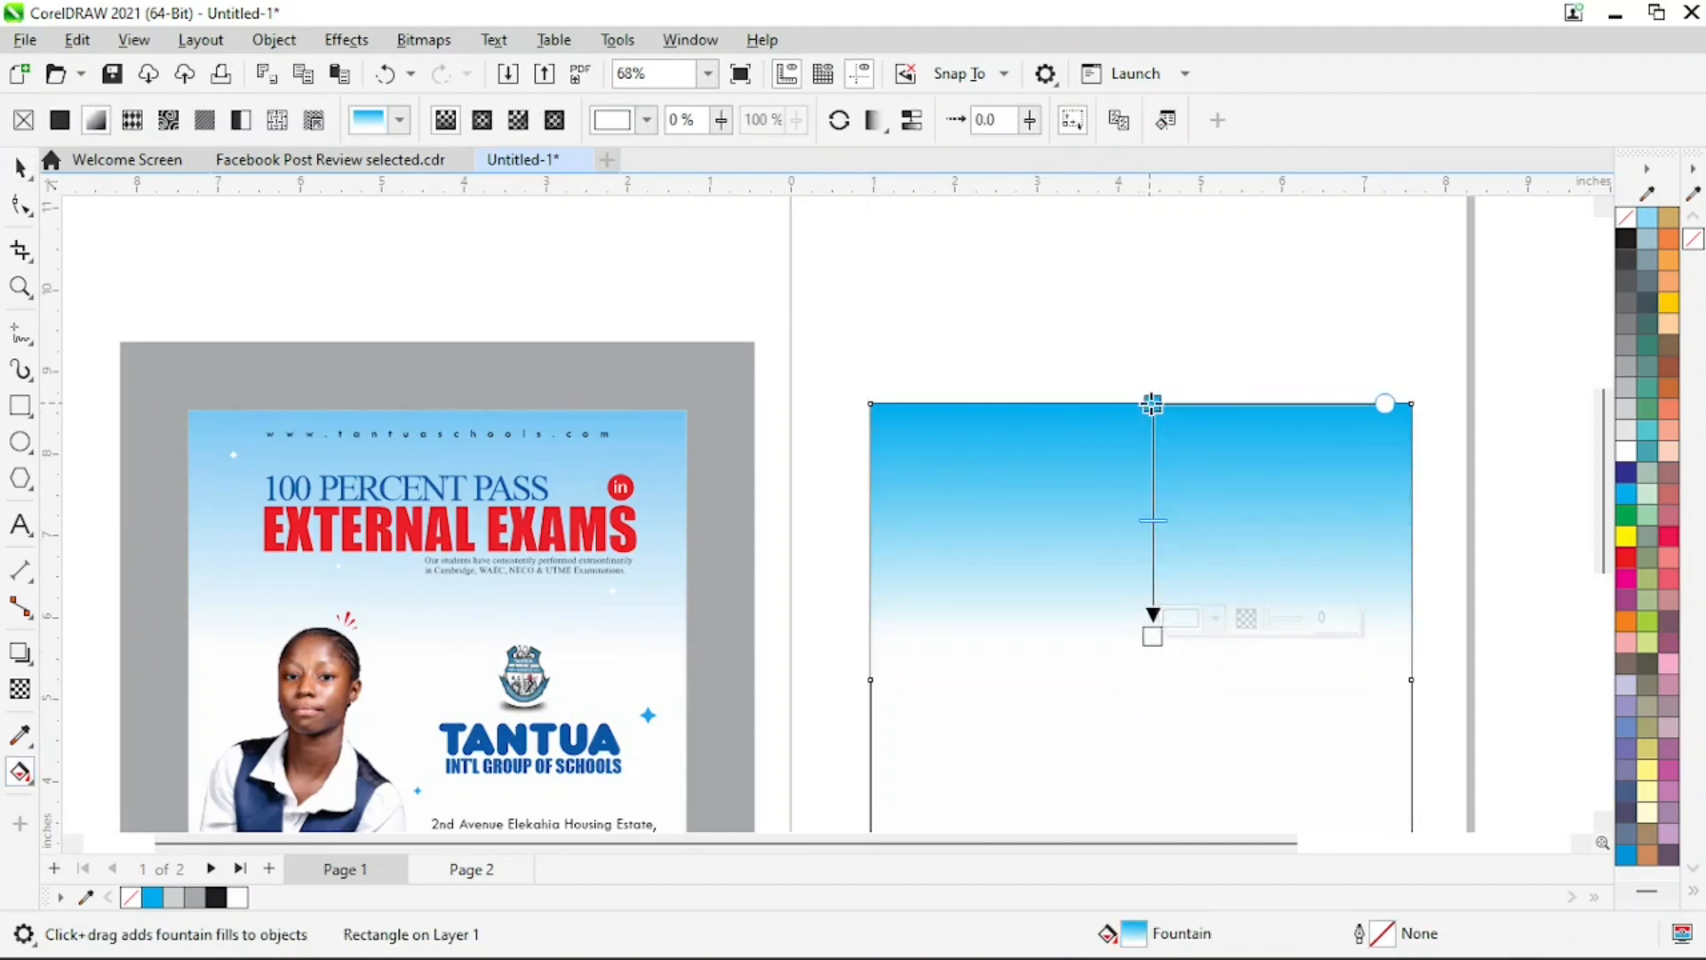
drag(1152, 405, 1158, 286)
drag(1156, 461, 1157, 448)
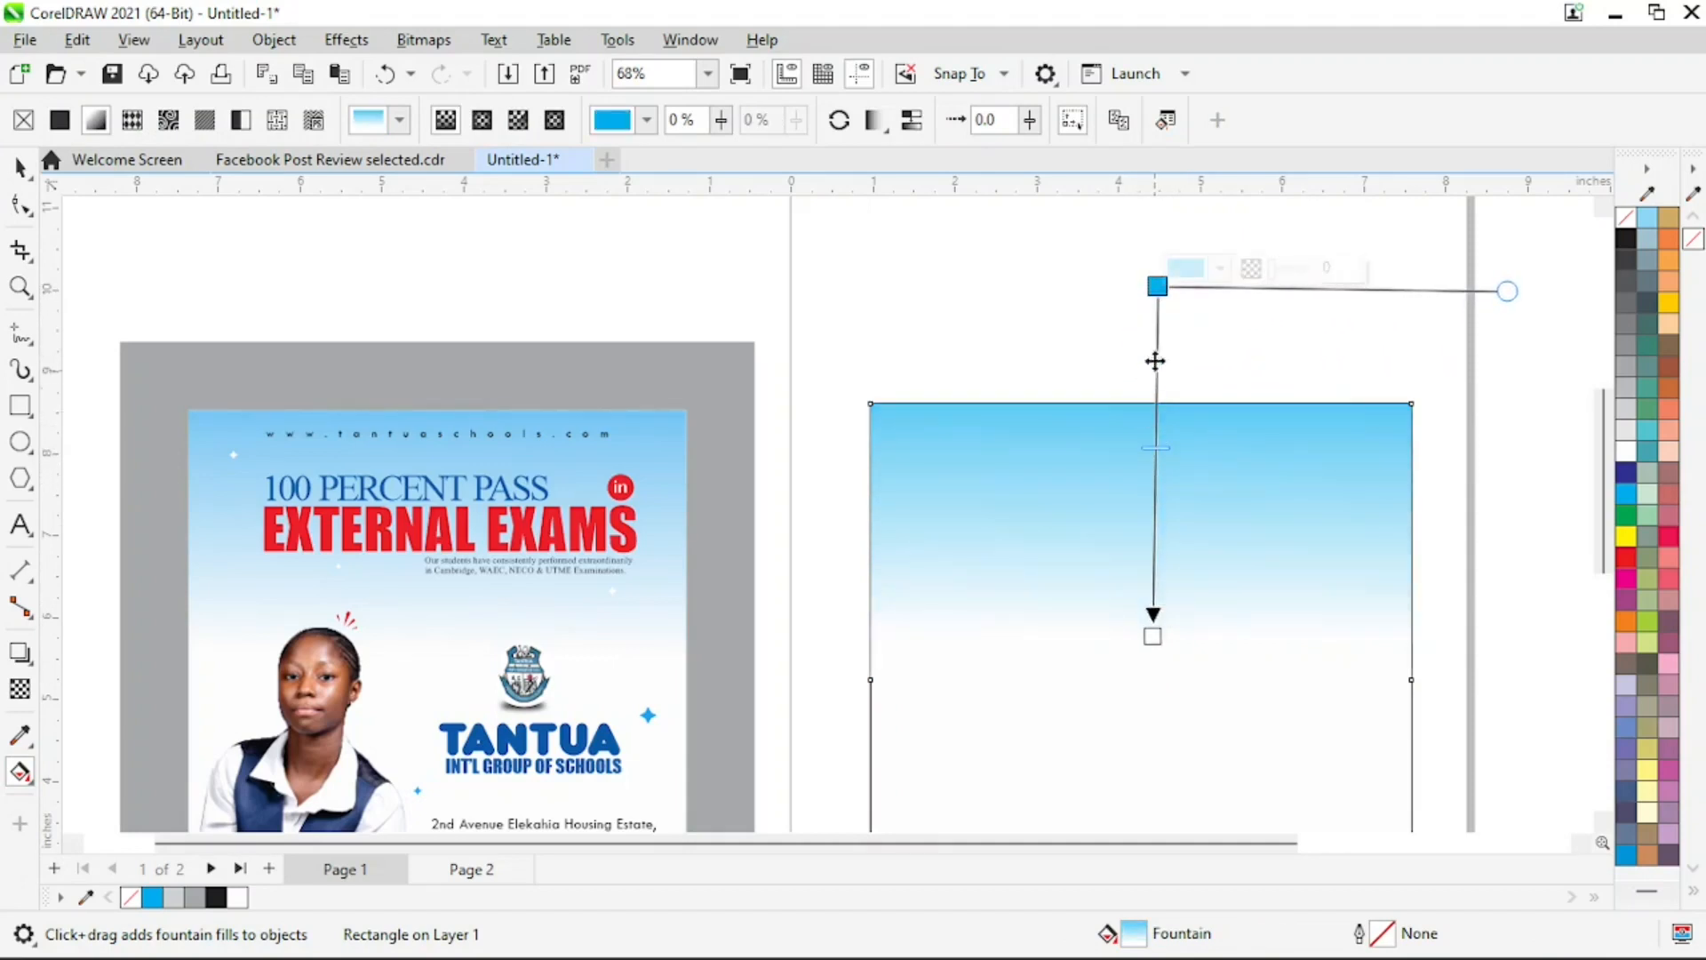
drag(1157, 285, 1144, 305)
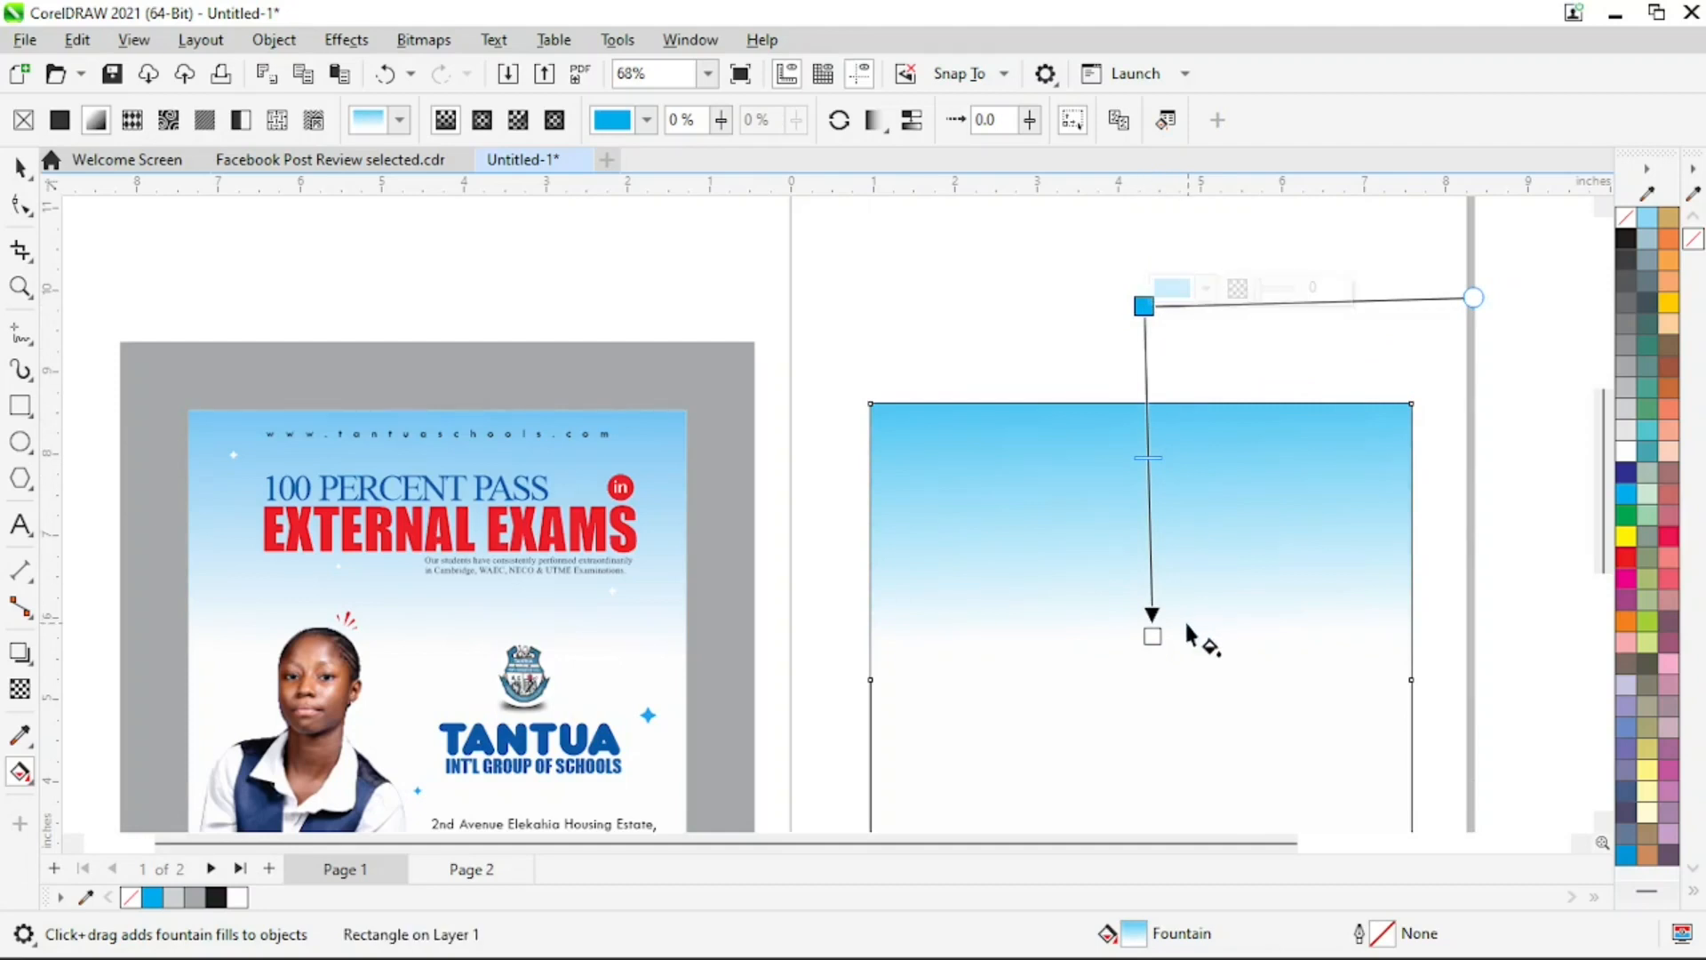
drag(1151, 633, 1146, 610)
click(20, 168)
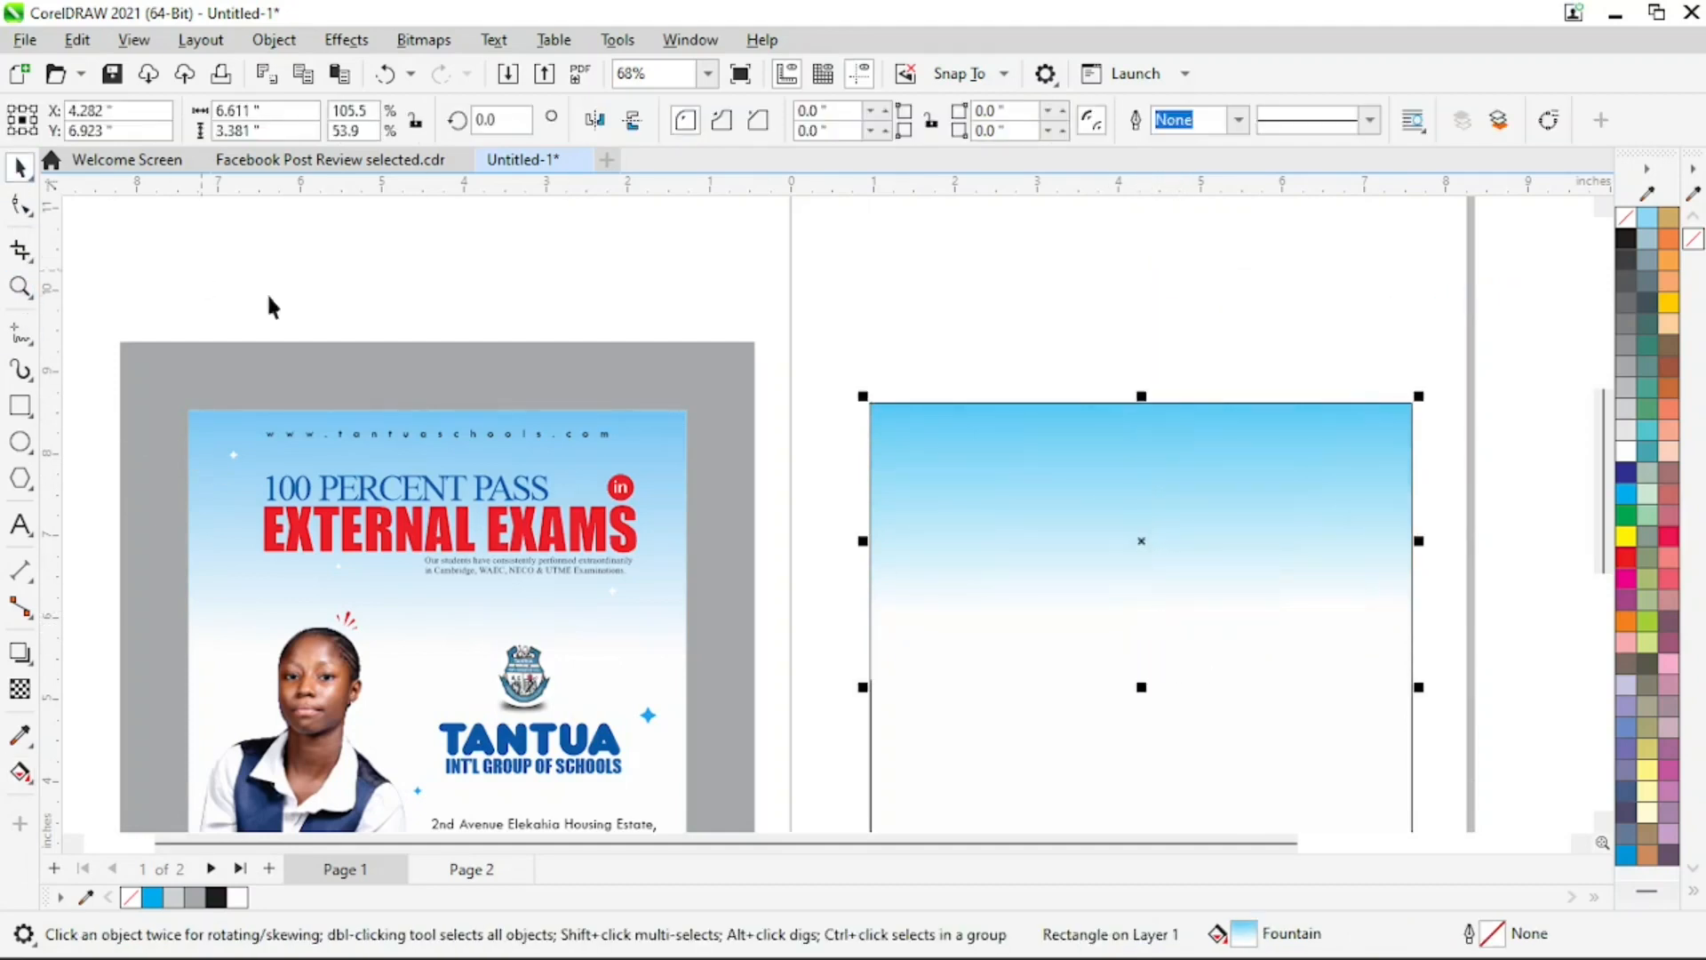
Compare the gradient background with the reference flyer and inspect the font and size of the flyer's website line
click(264, 293)
key(F3)
key(z)
drag(327, 270, 1313, 786)
key(space)
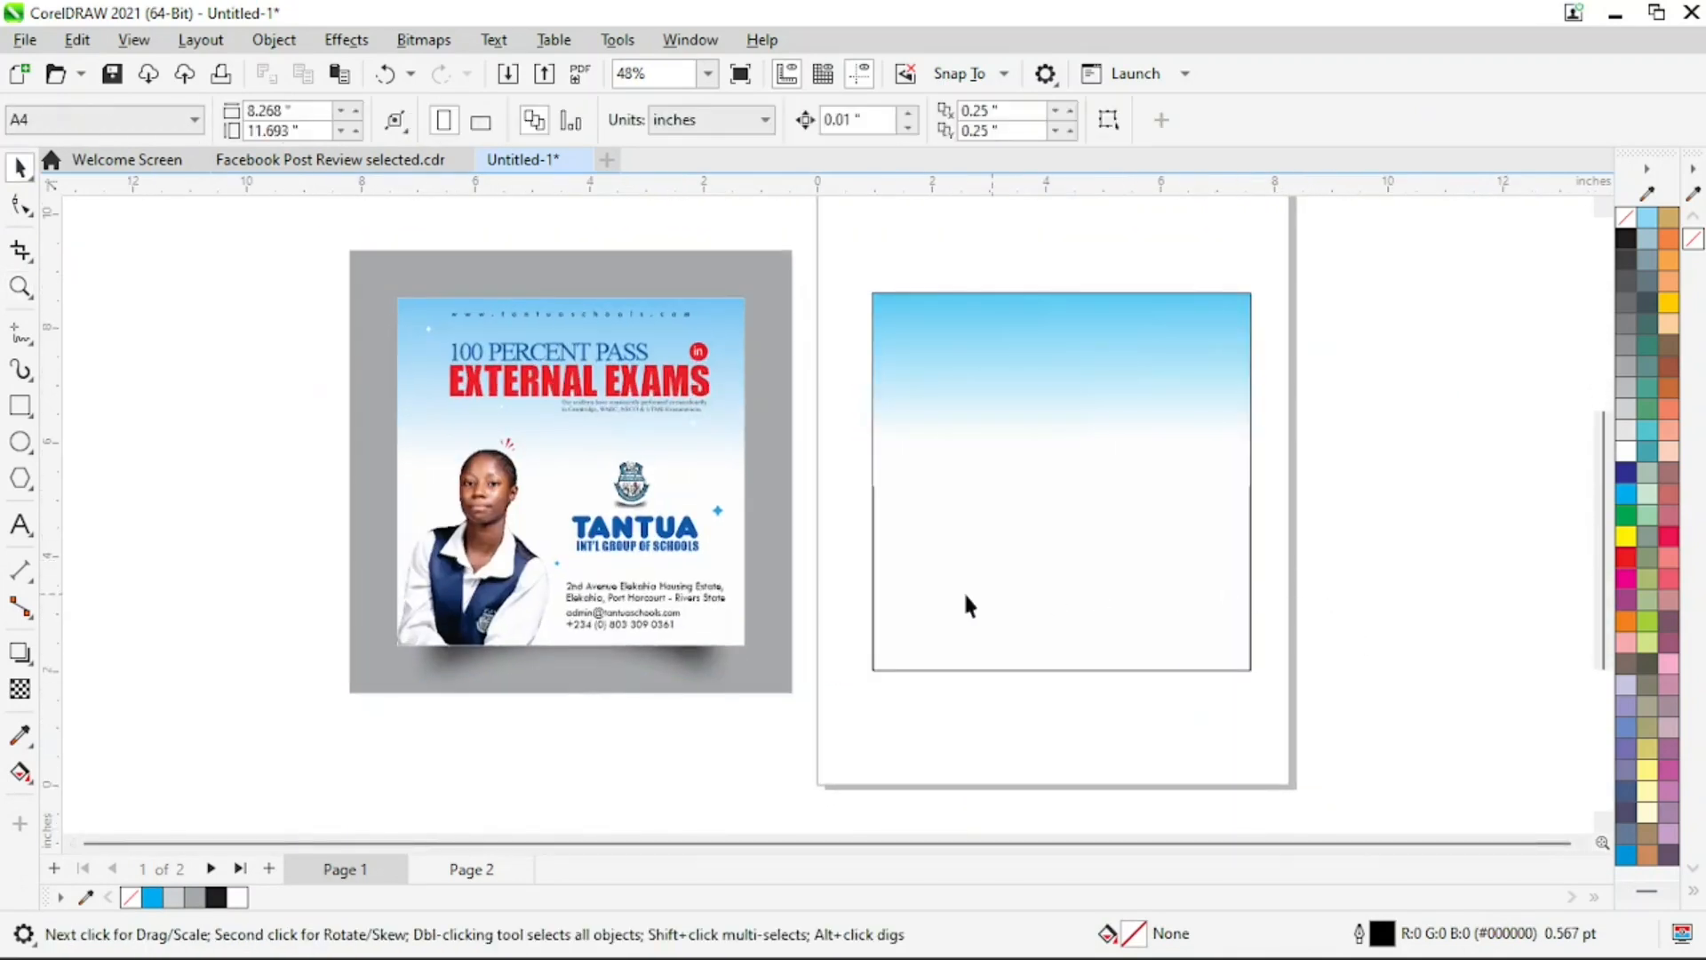
key(z)
drag(322, 263, 918, 387)
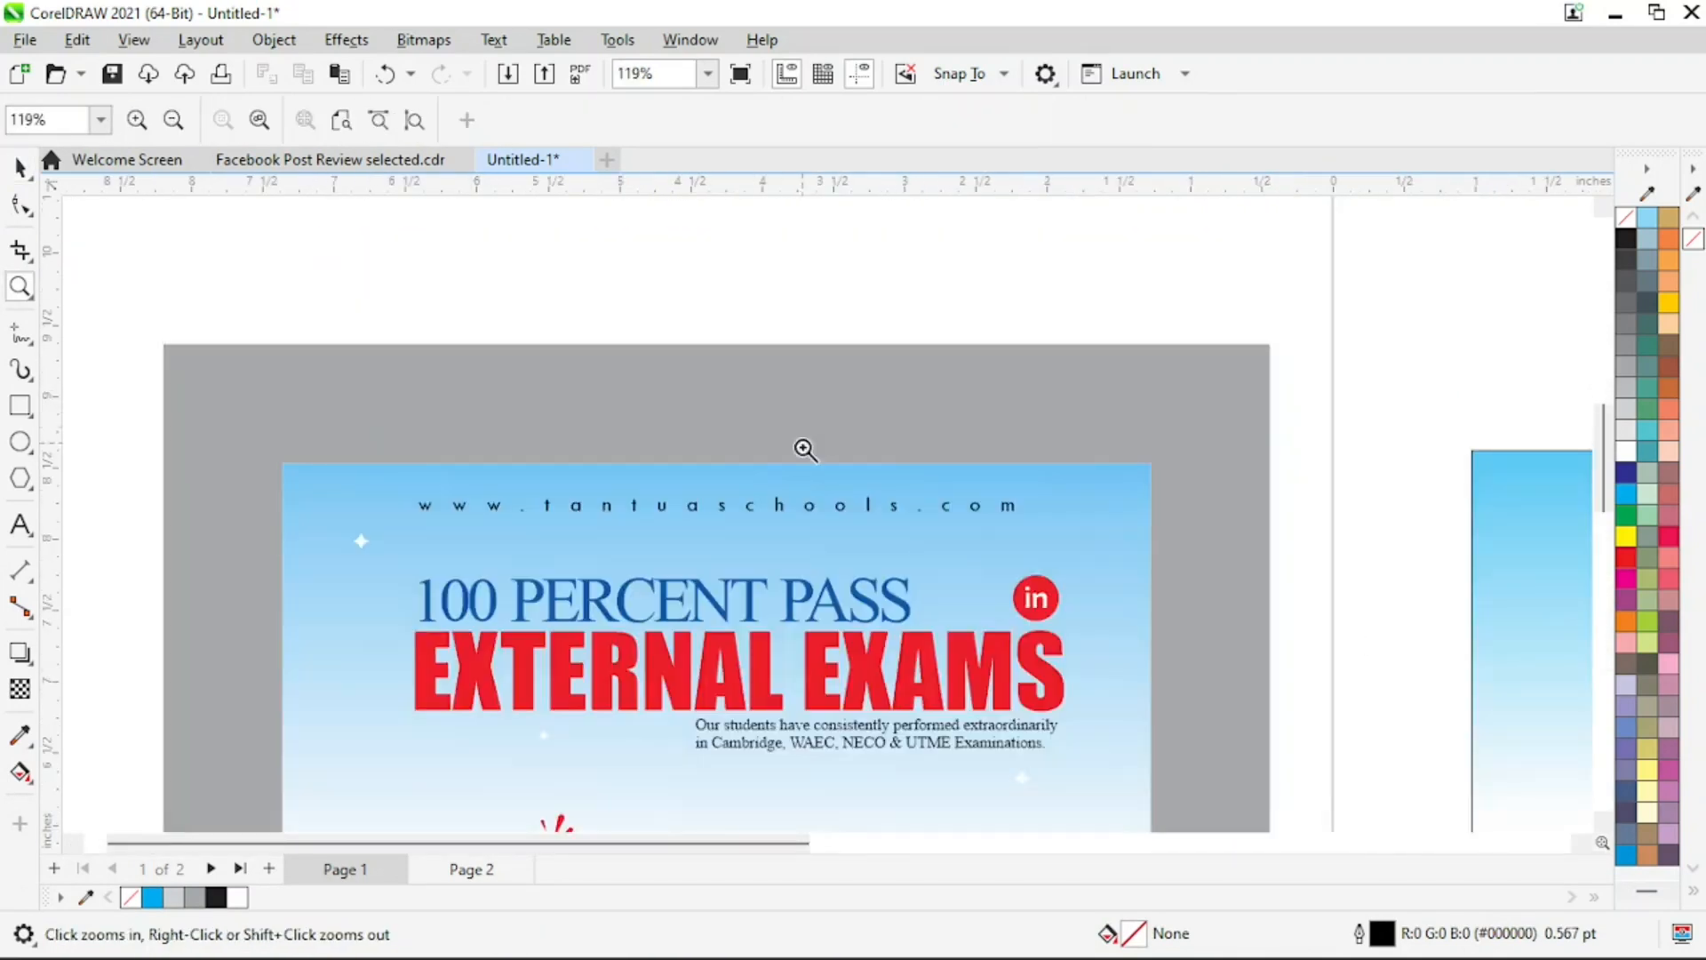
right_click(911, 543)
drag(274, 252, 1355, 440)
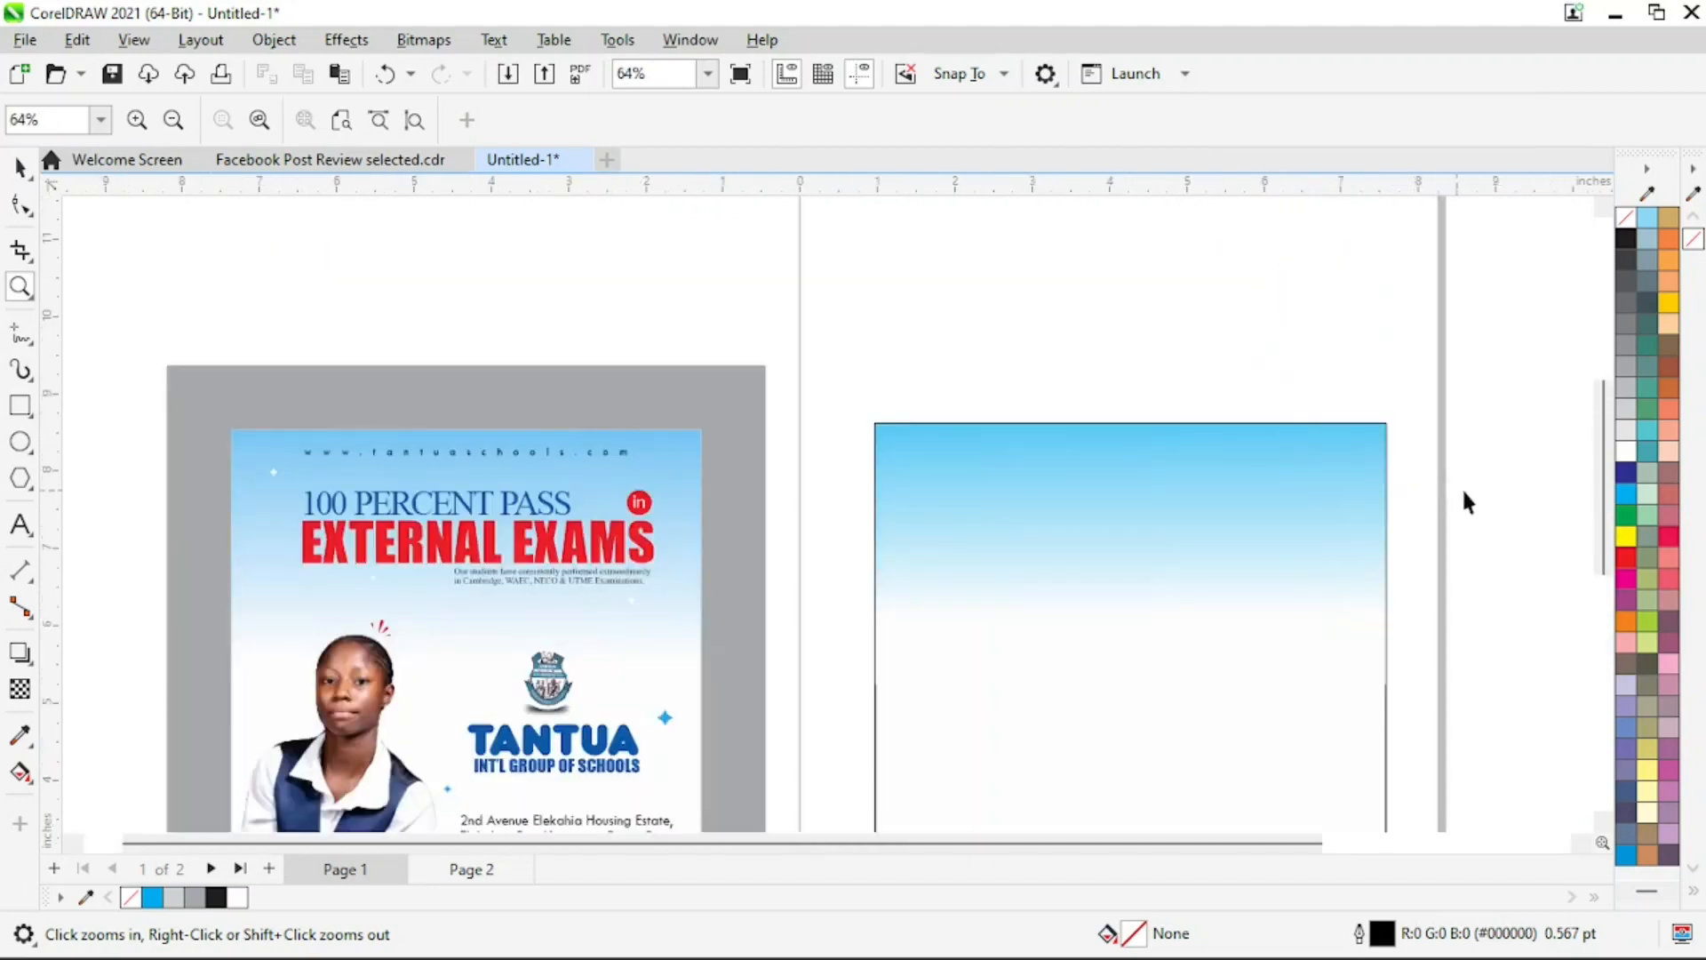
key(space)
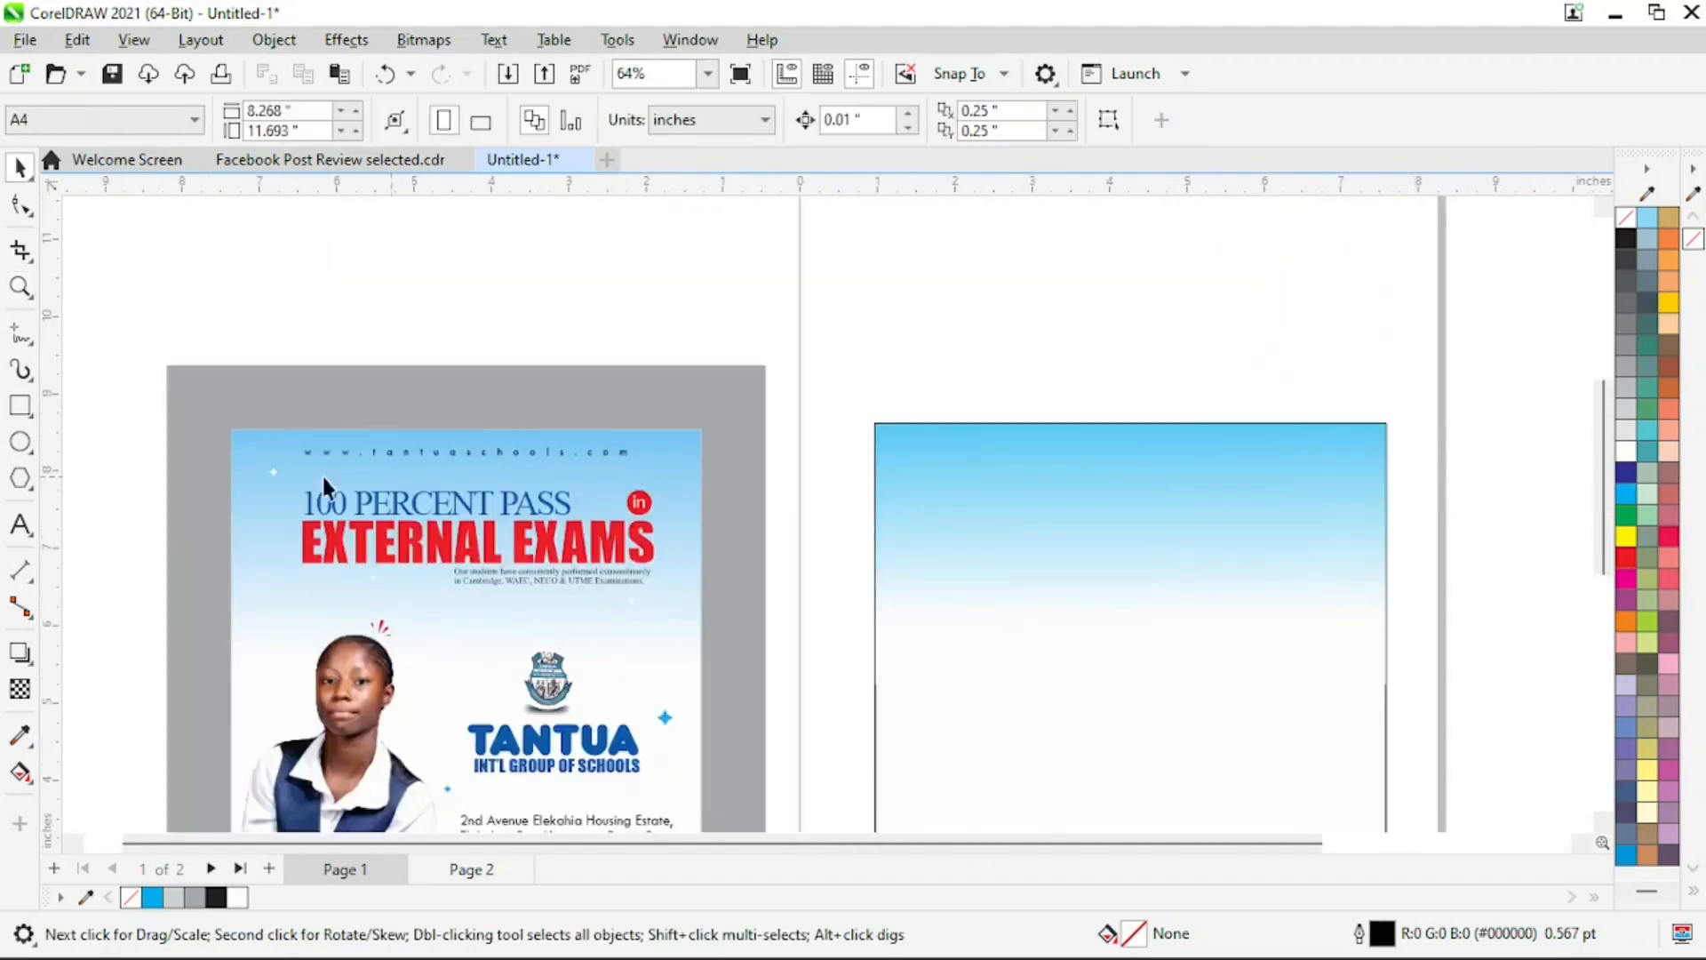
click(406, 455)
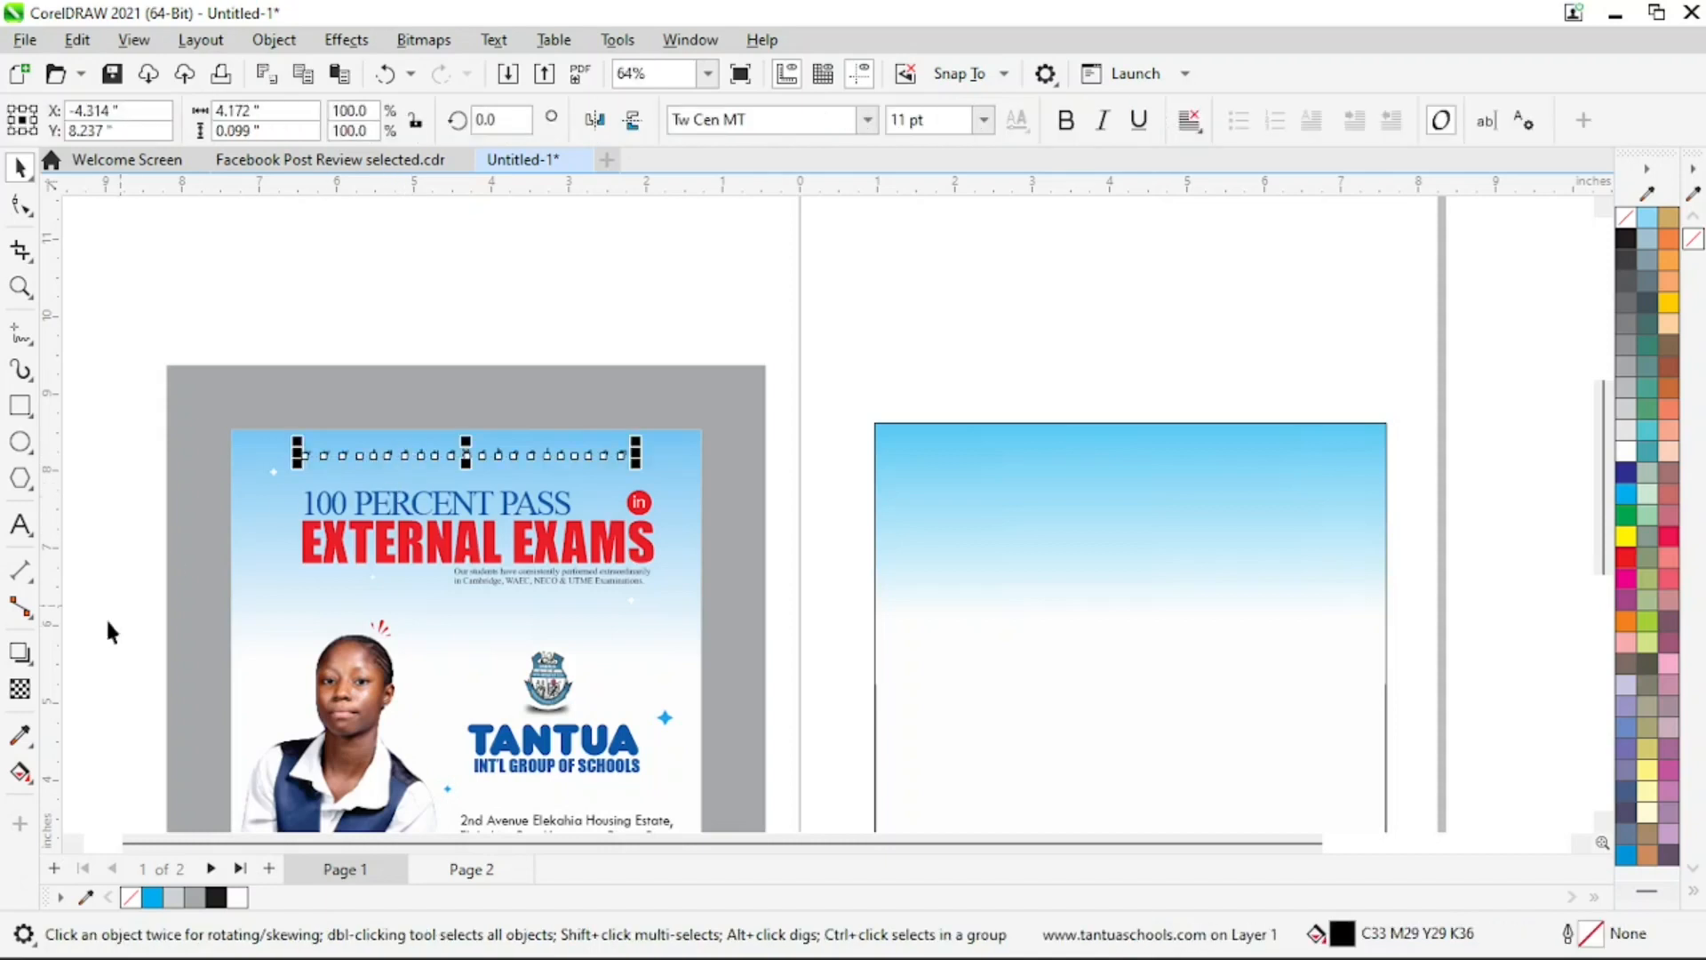
click(20, 524)
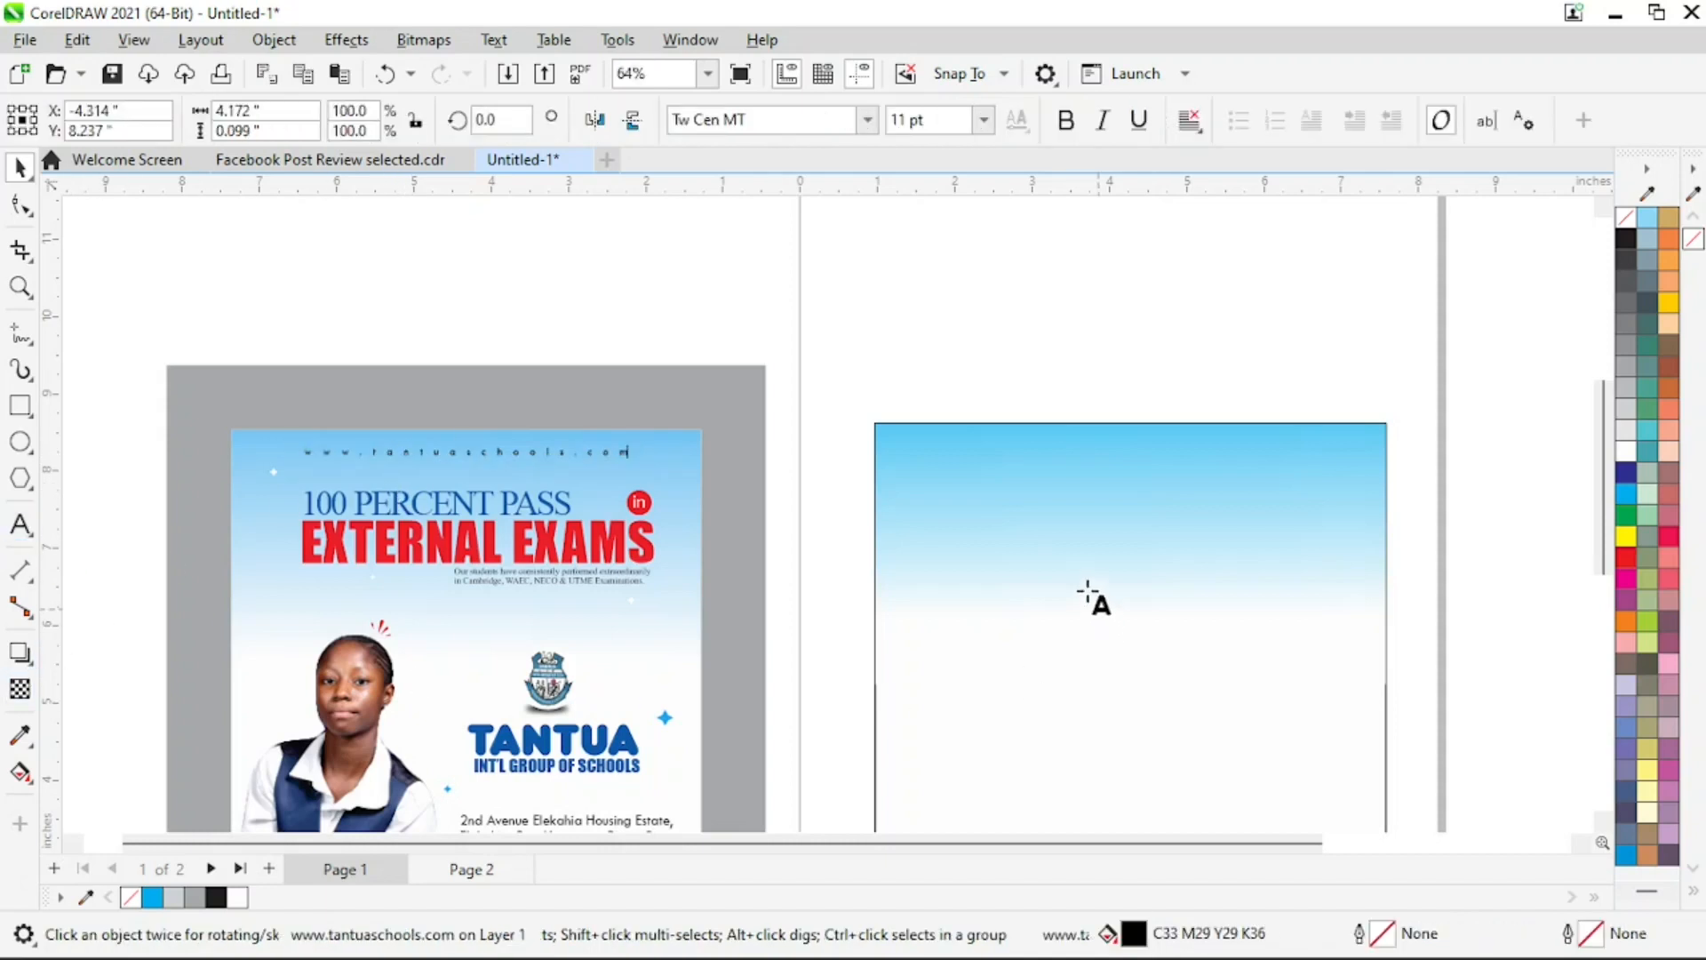
click(992, 512)
text(www.tantuaschools)
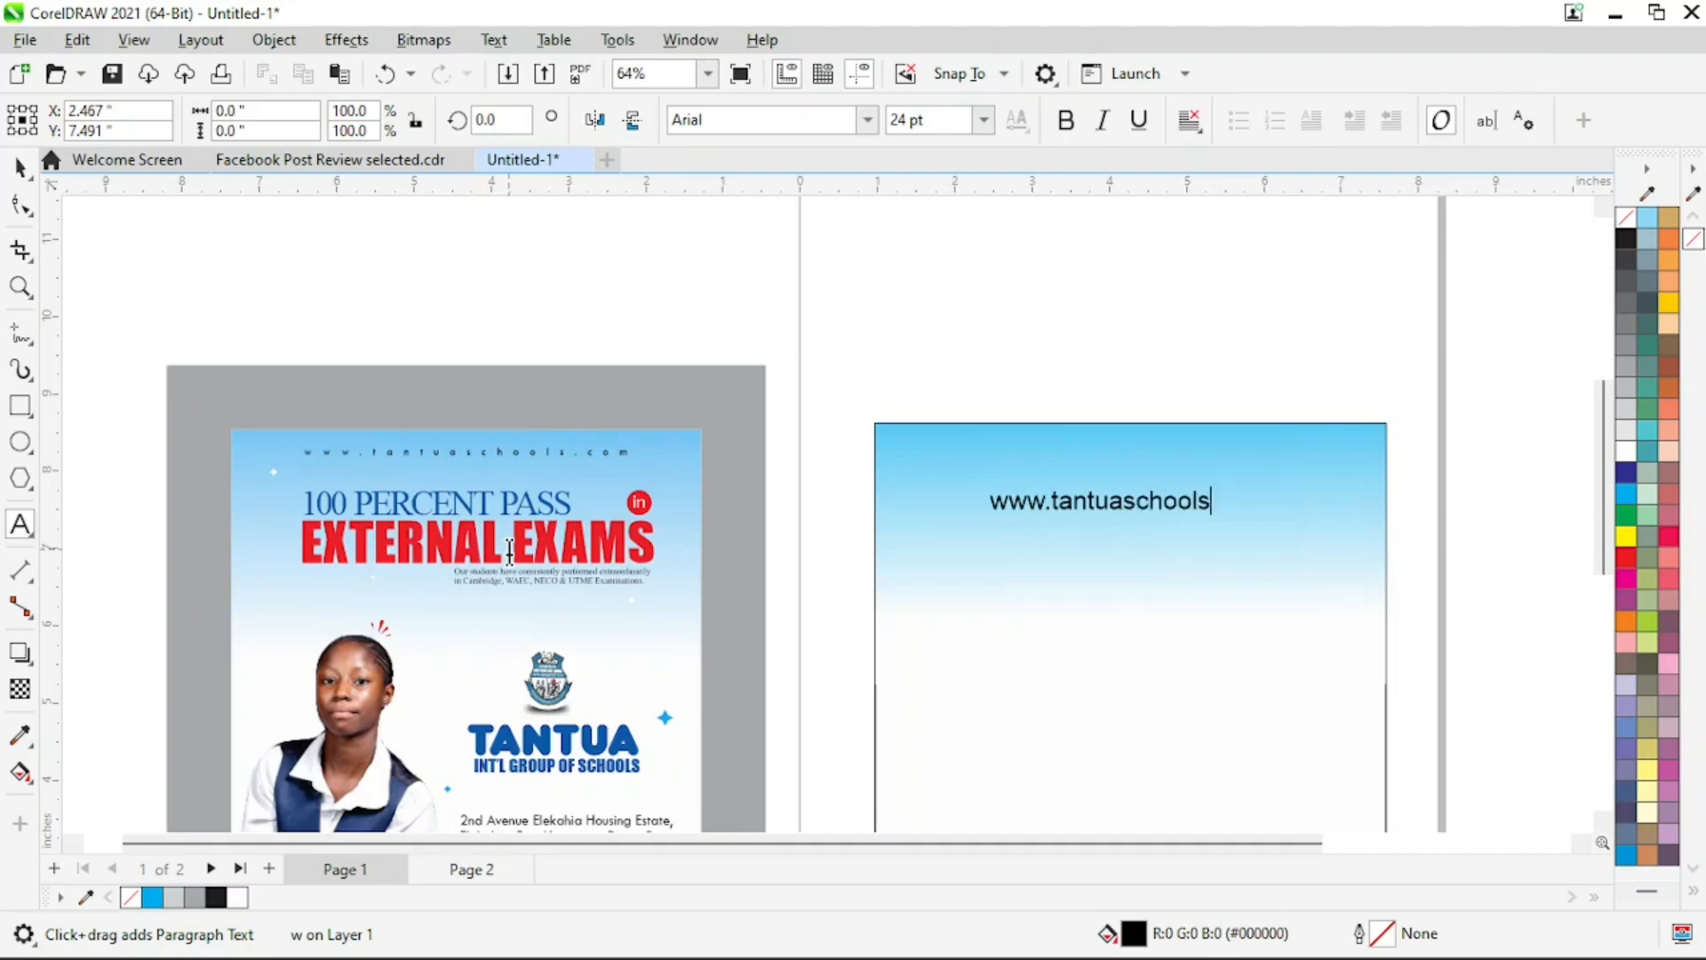
text(.com)
key(ctrl+space)
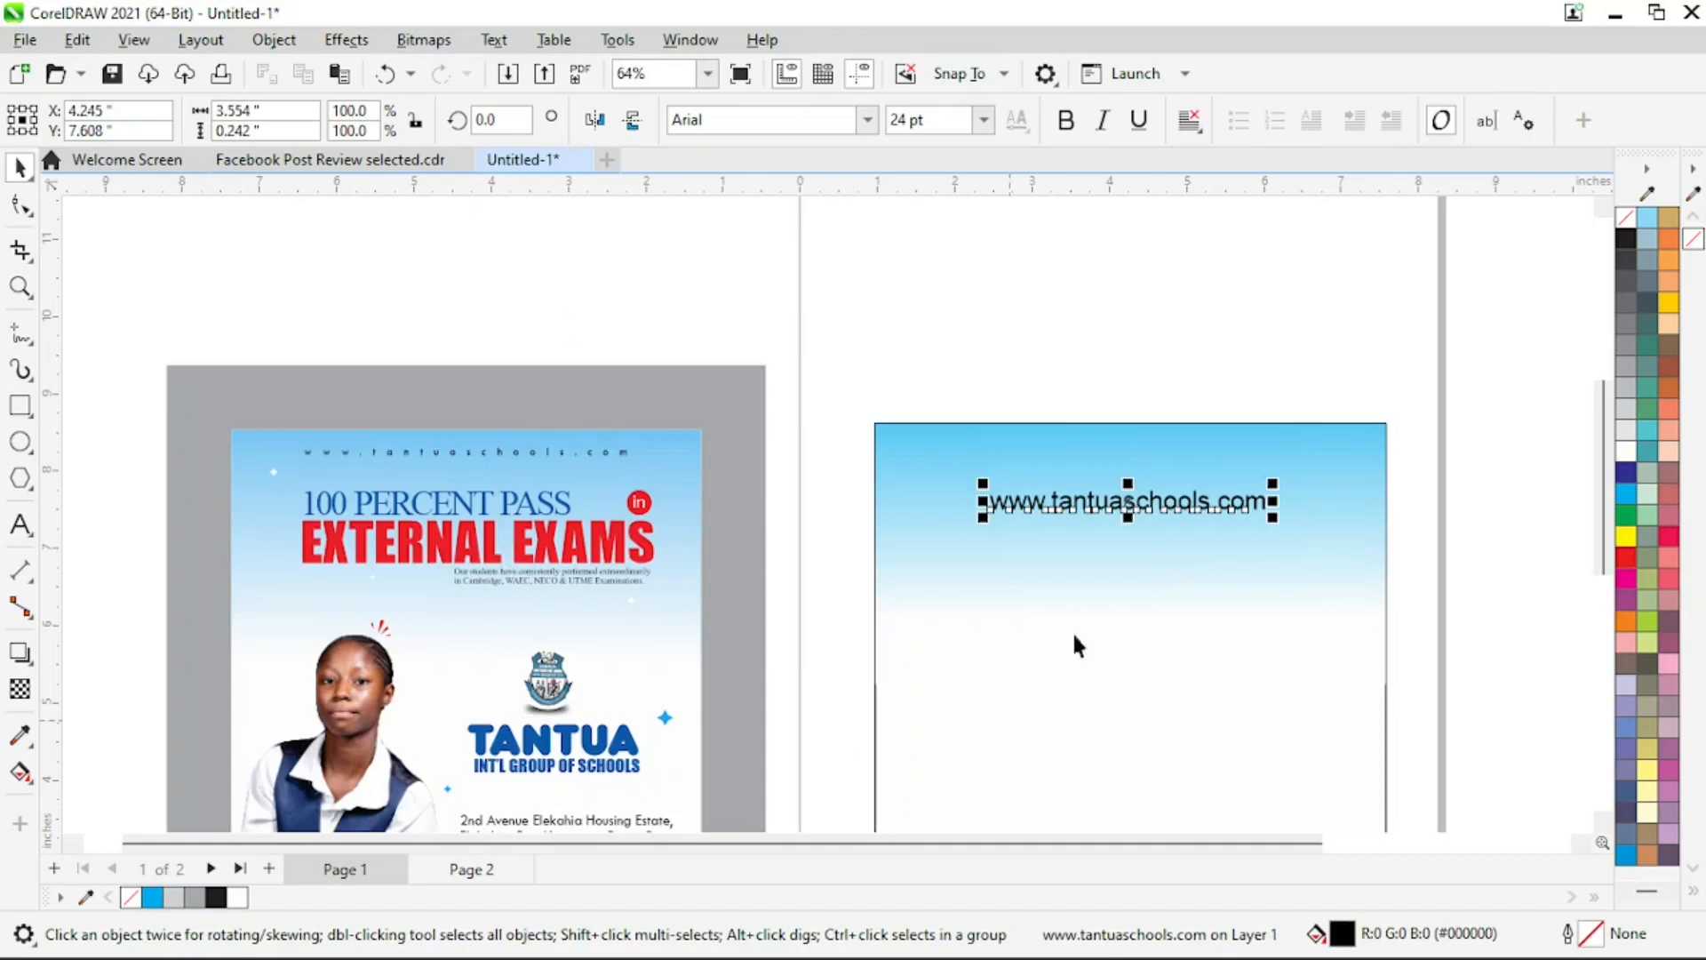
Set the new website text's size to 11 pt, matching the website line in the reference flyer
click(984, 120)
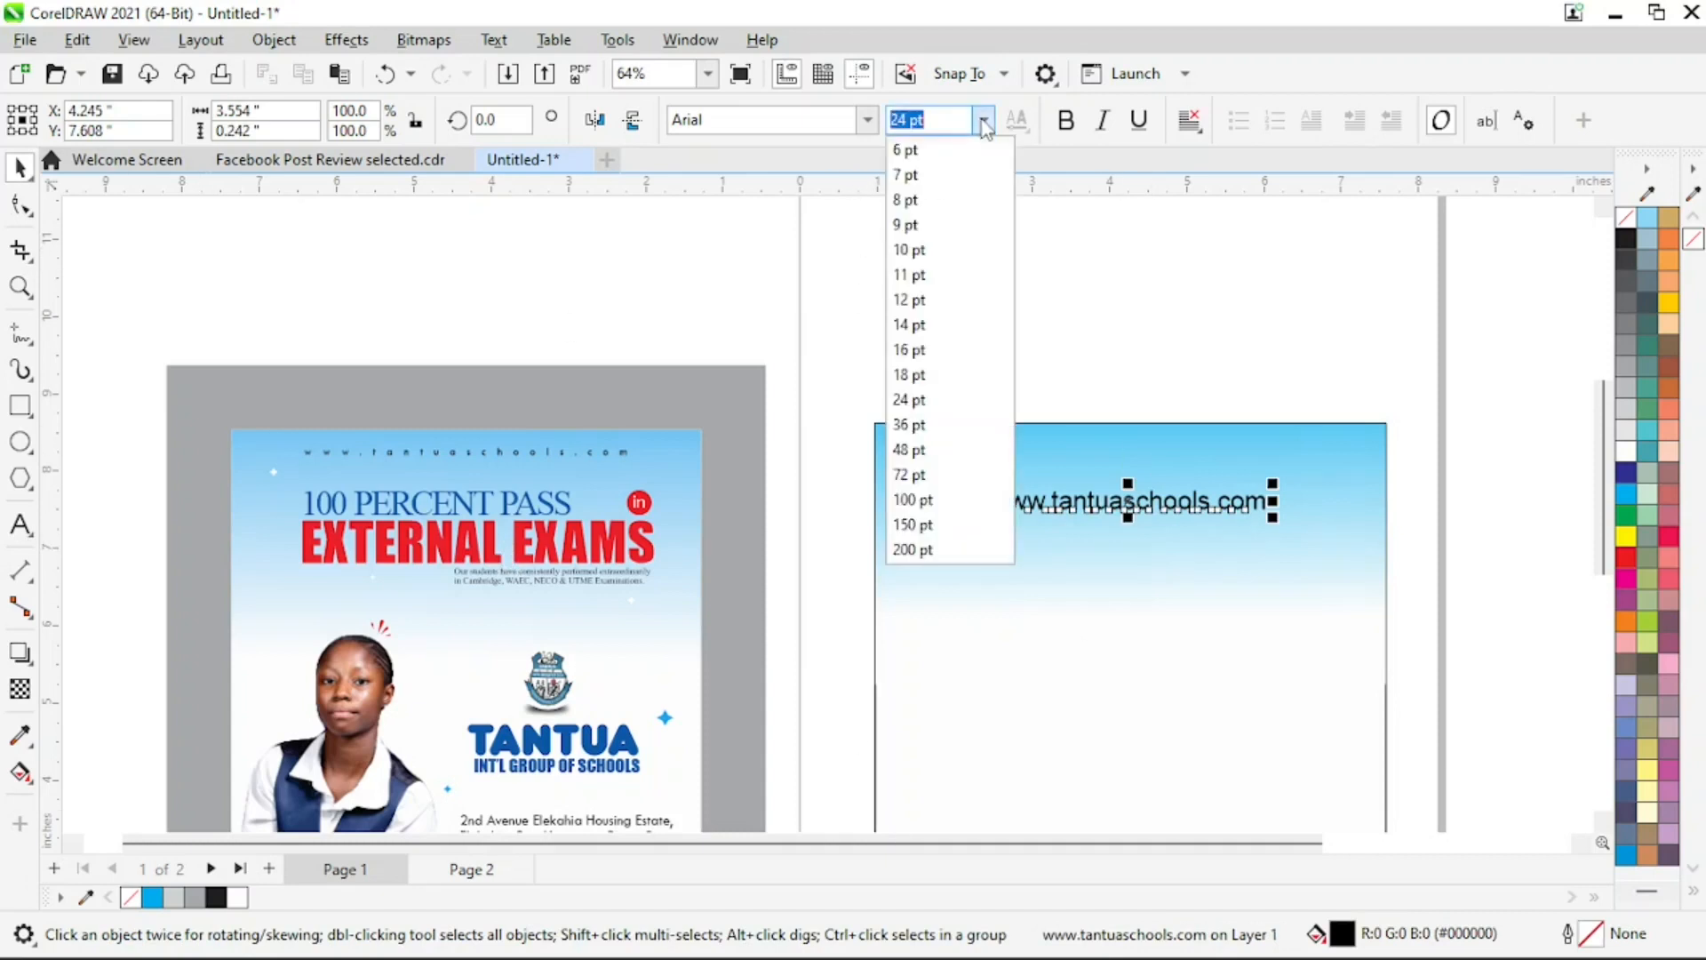
click(950, 213)
click(624, 450)
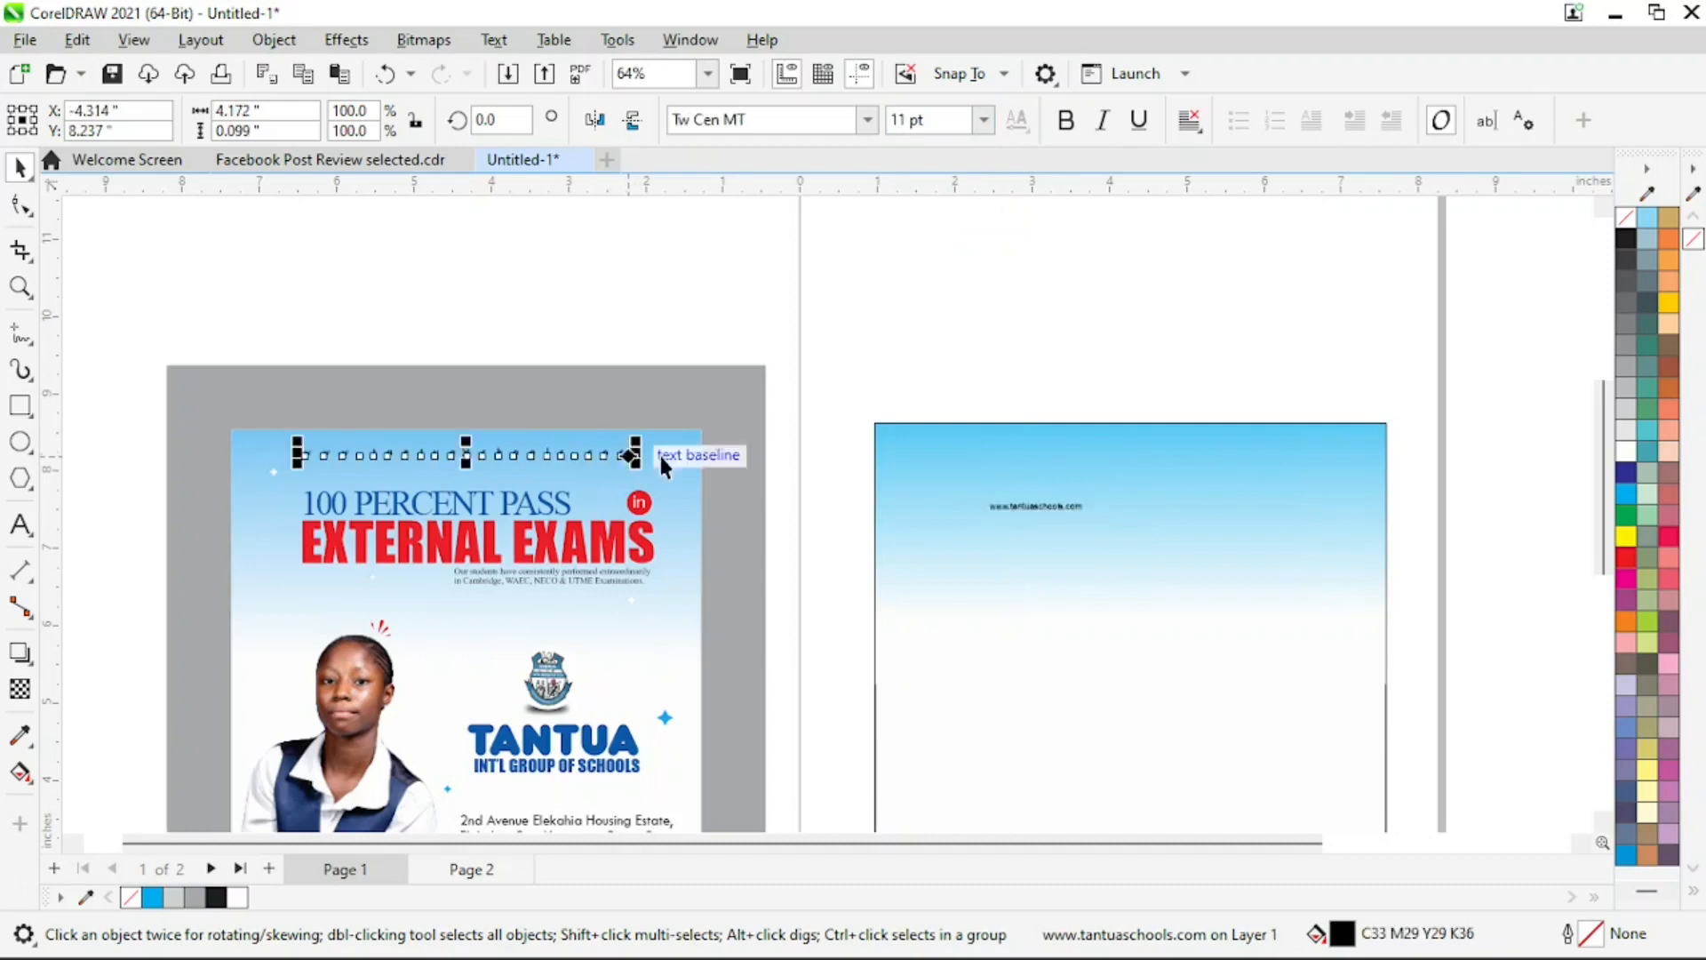
click(1036, 507)
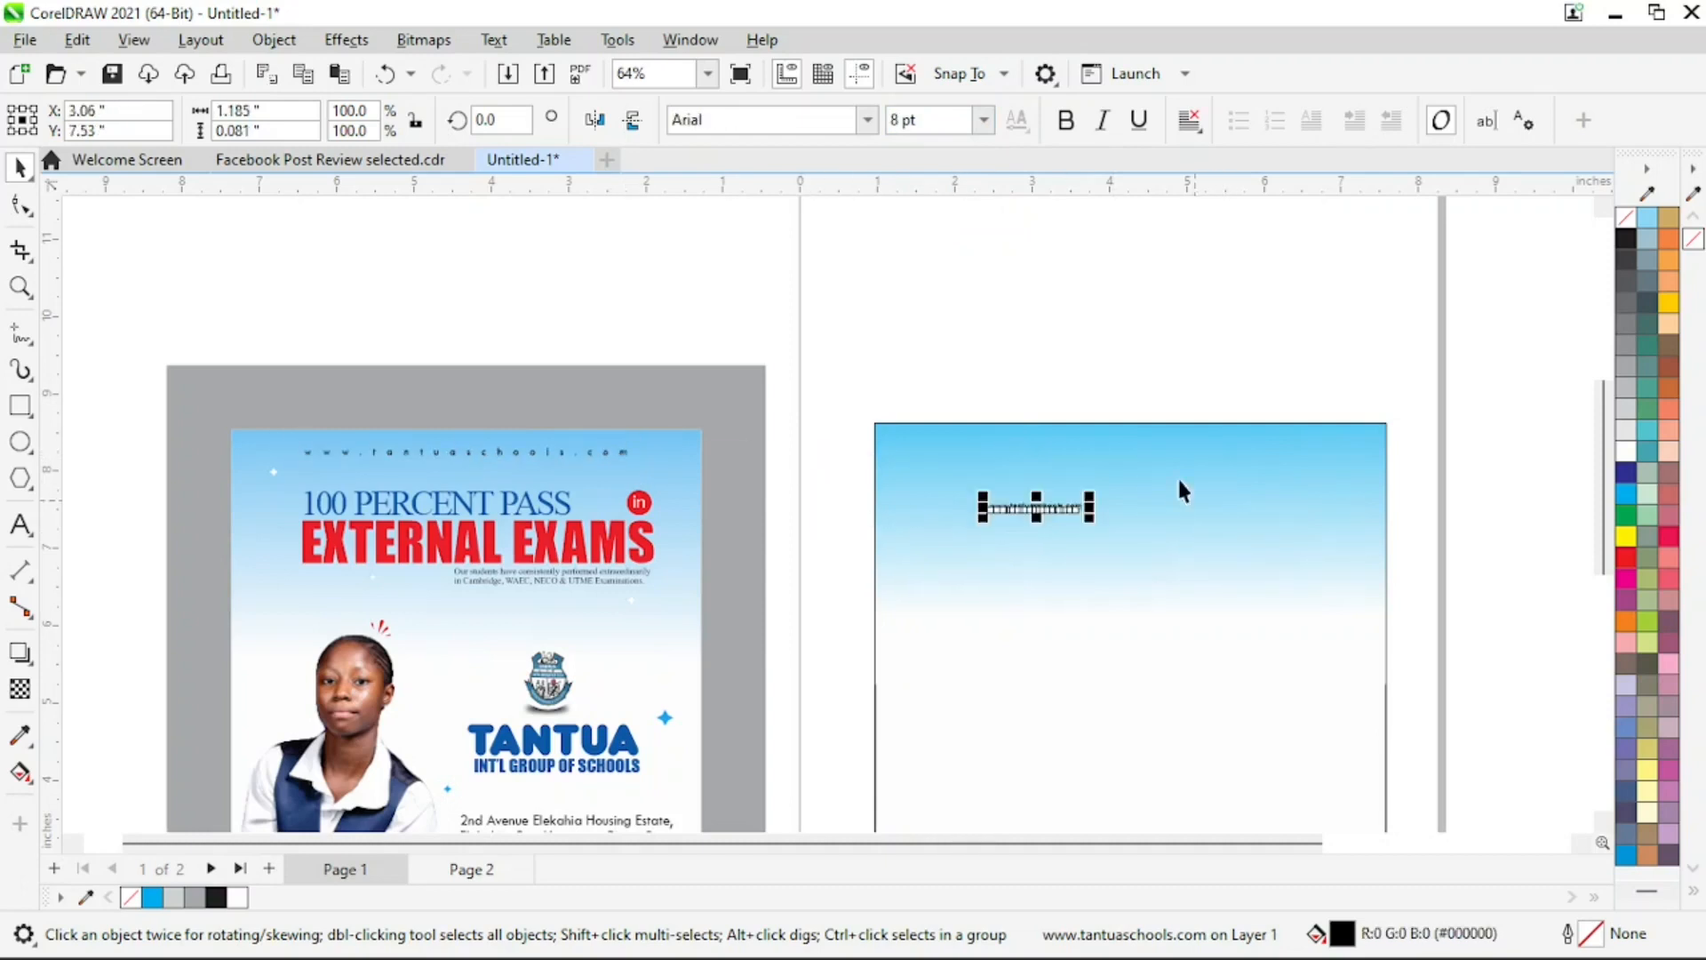
click(984, 120)
click(928, 276)
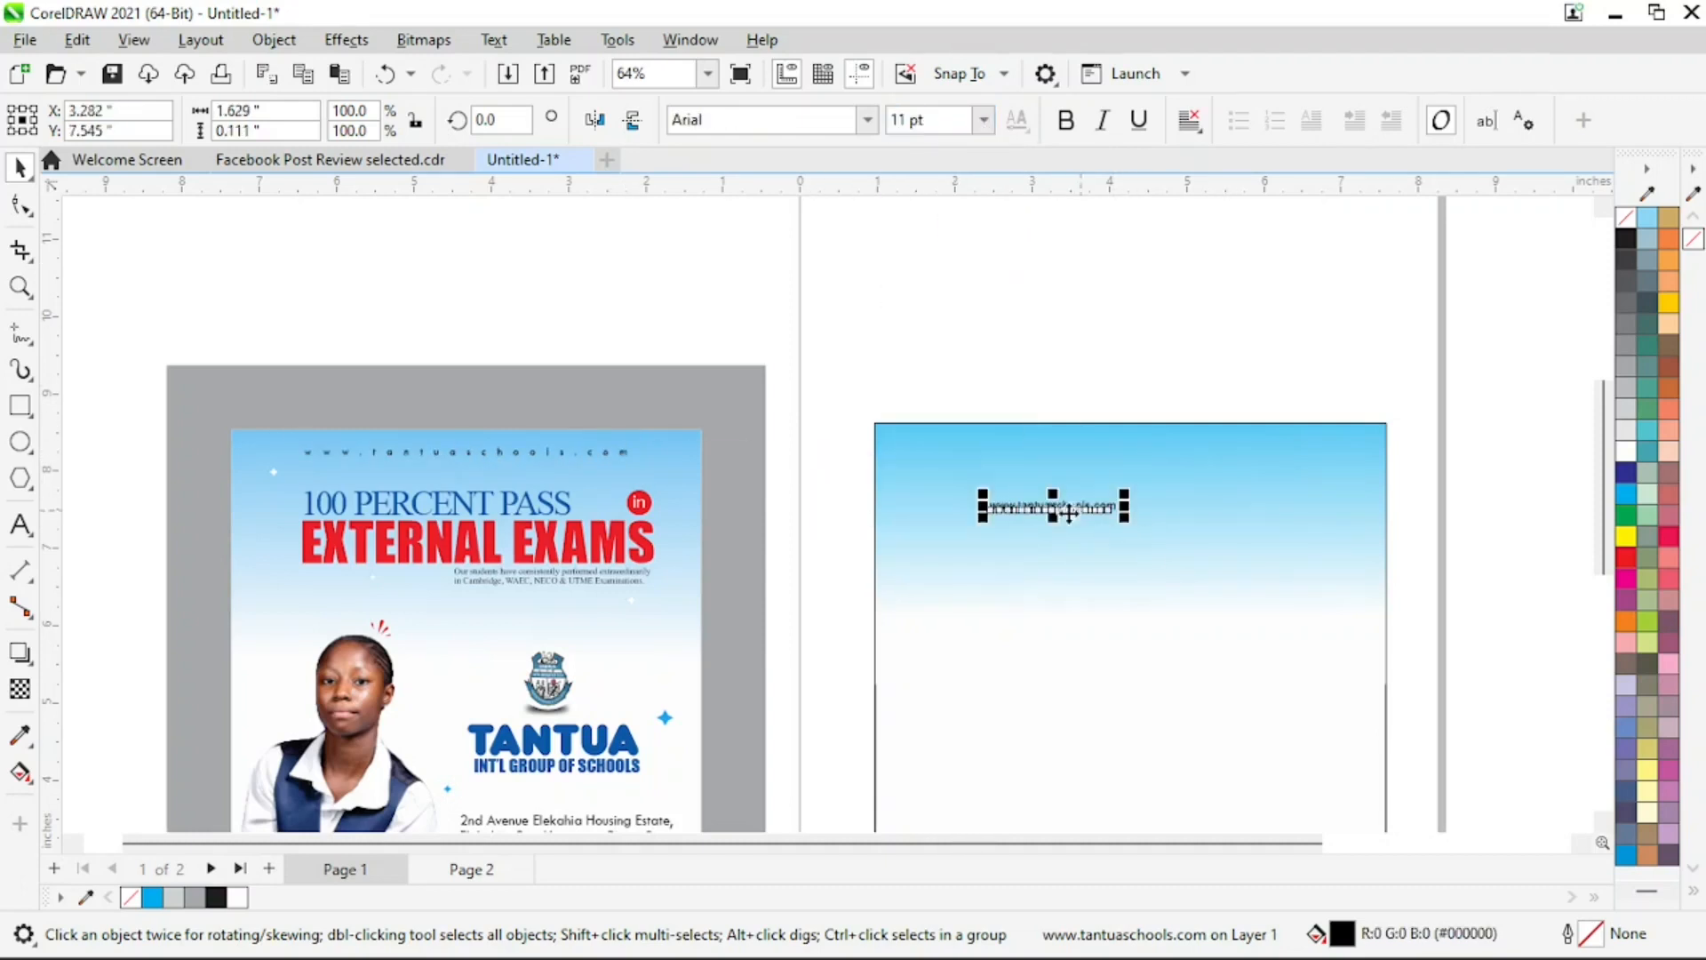
Place the website text near the gradient's upper-left corner and widen its letter spacing to about 4.9 inches overall
drag(1057, 508, 991, 482)
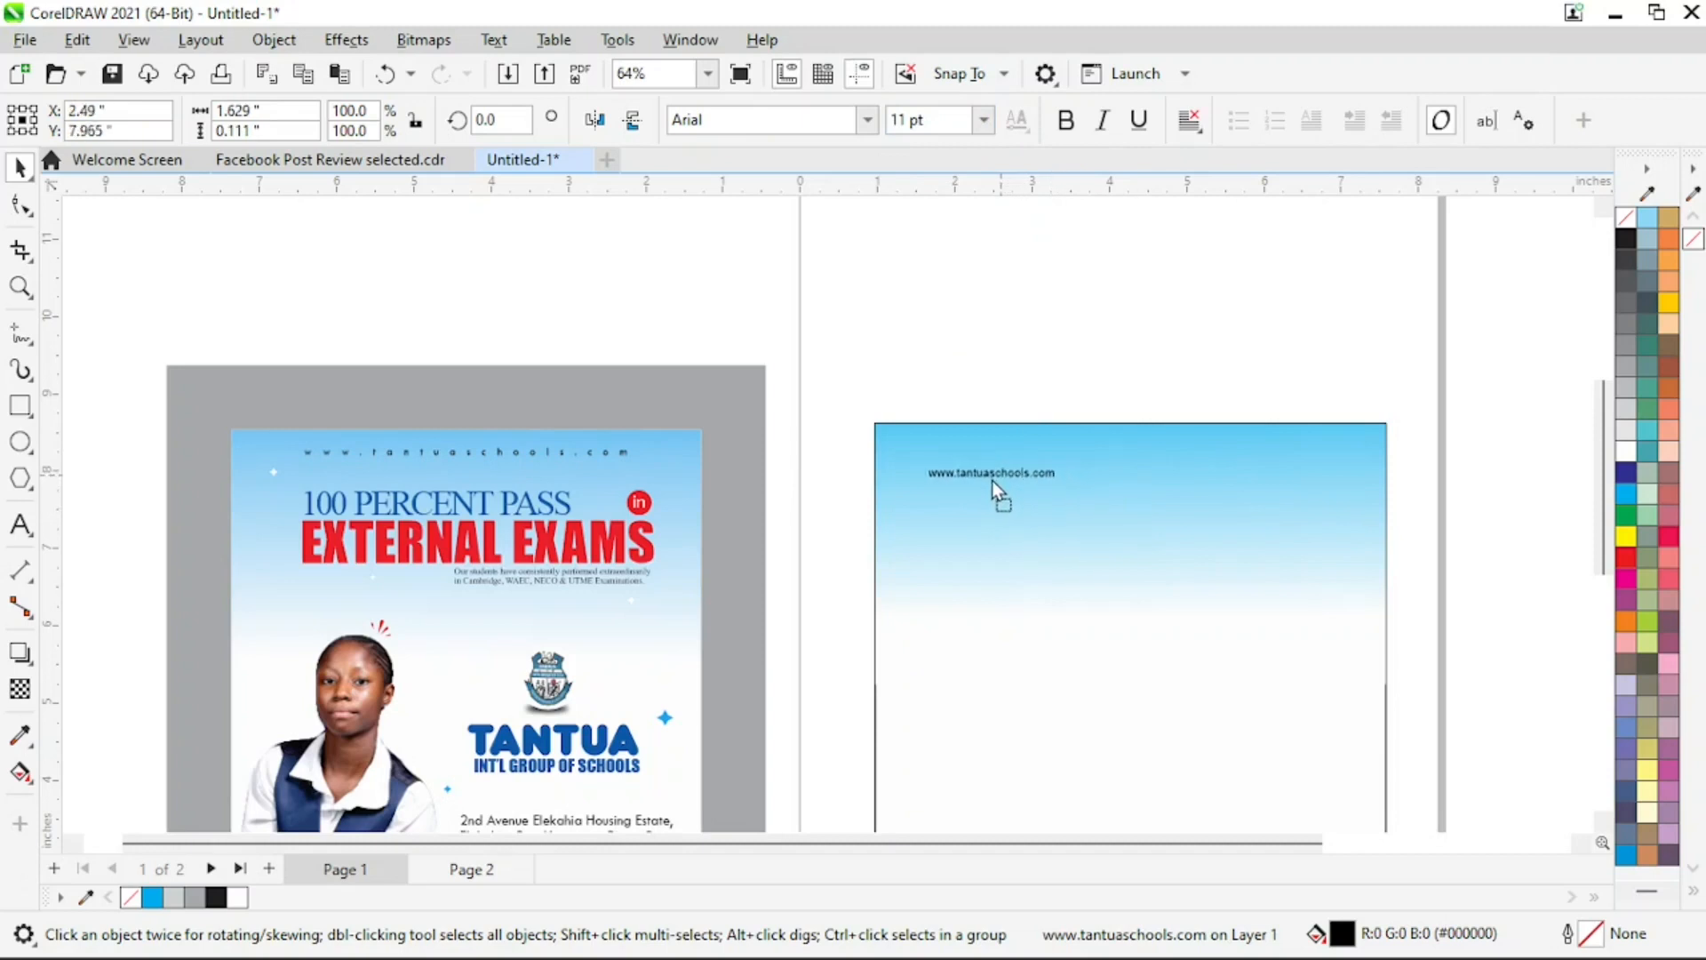
click(20, 207)
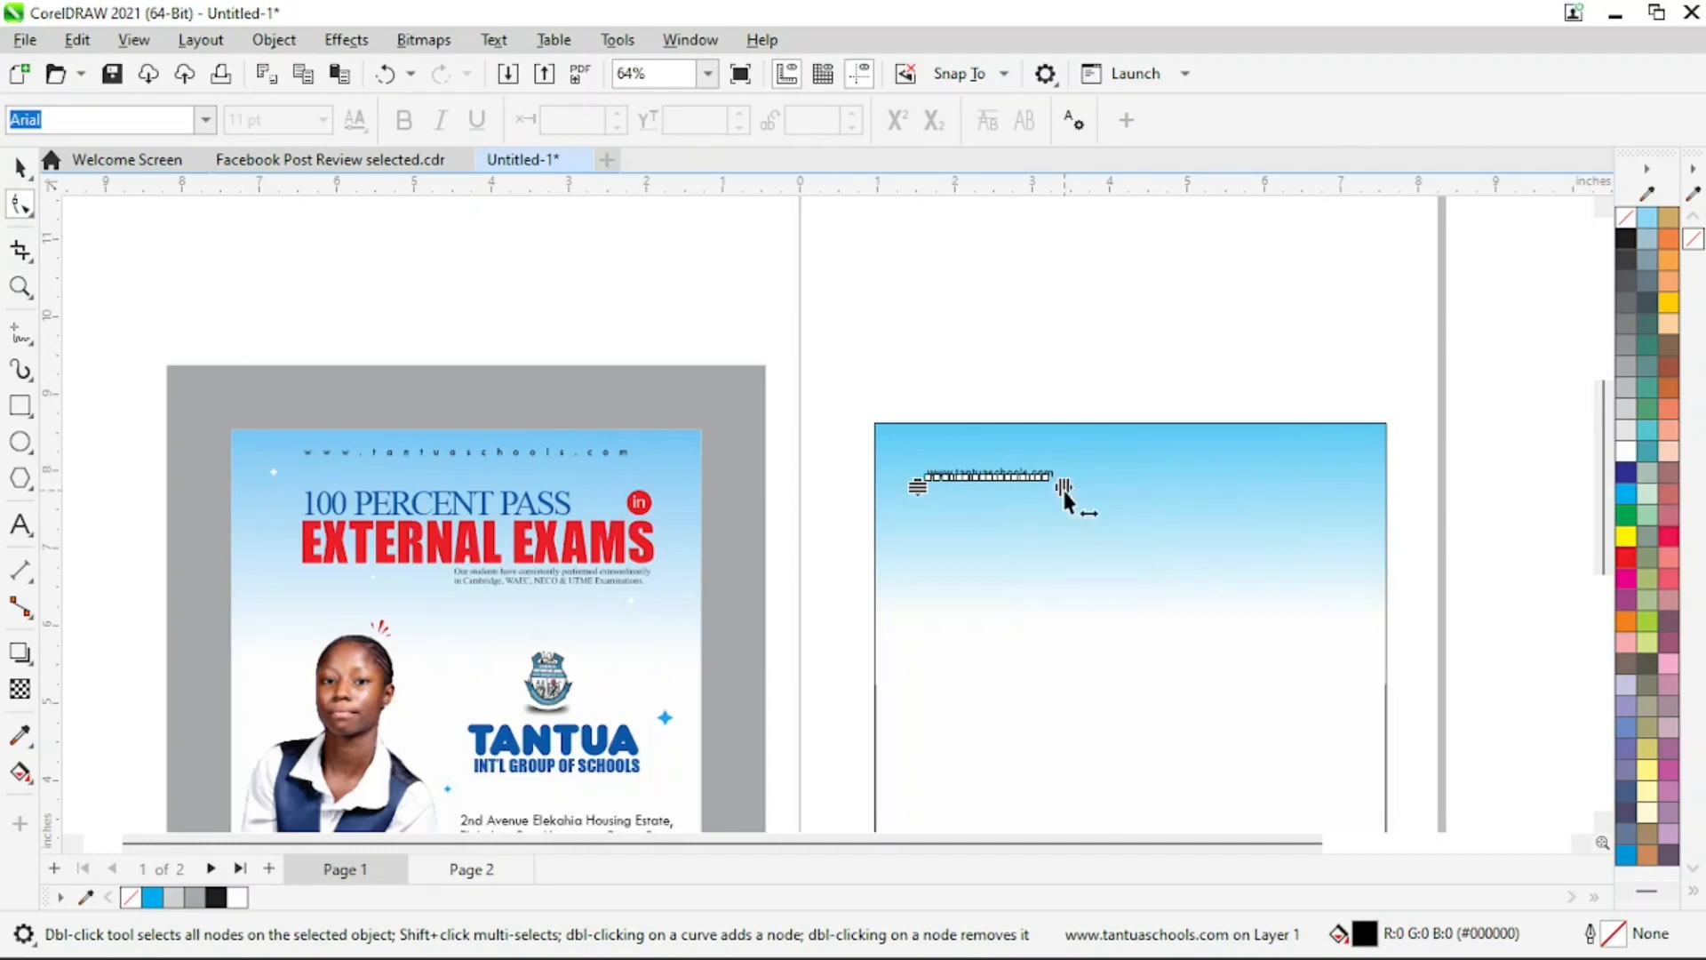
drag(1063, 487, 1310, 485)
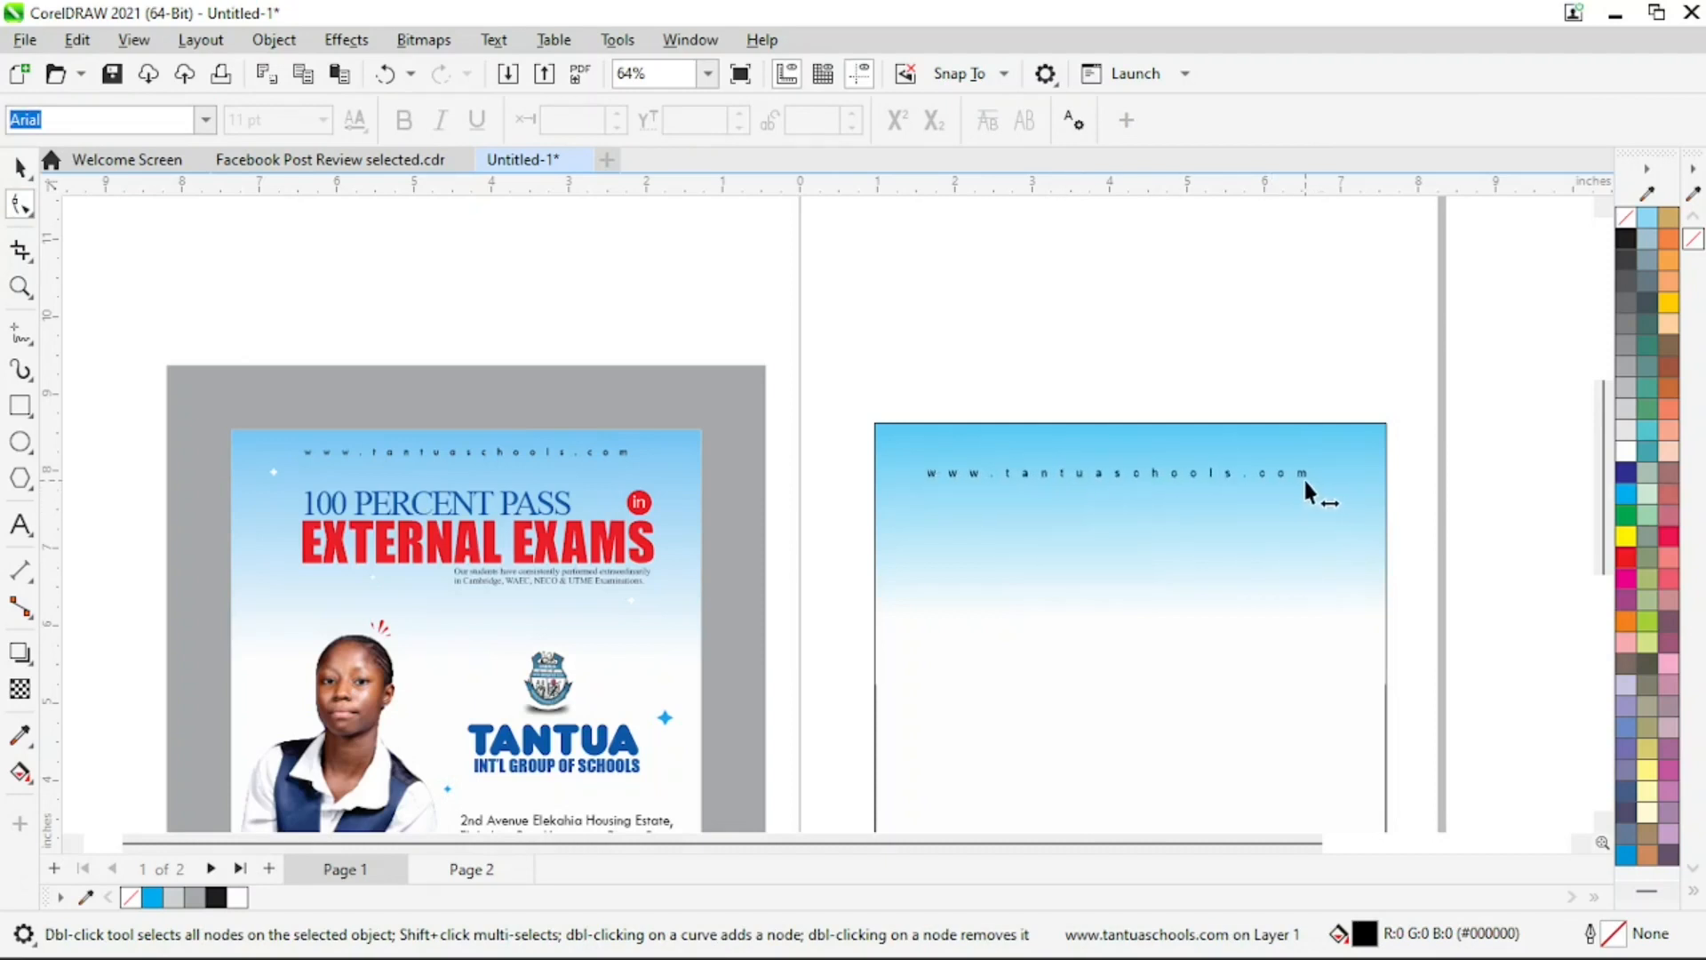
key(space)
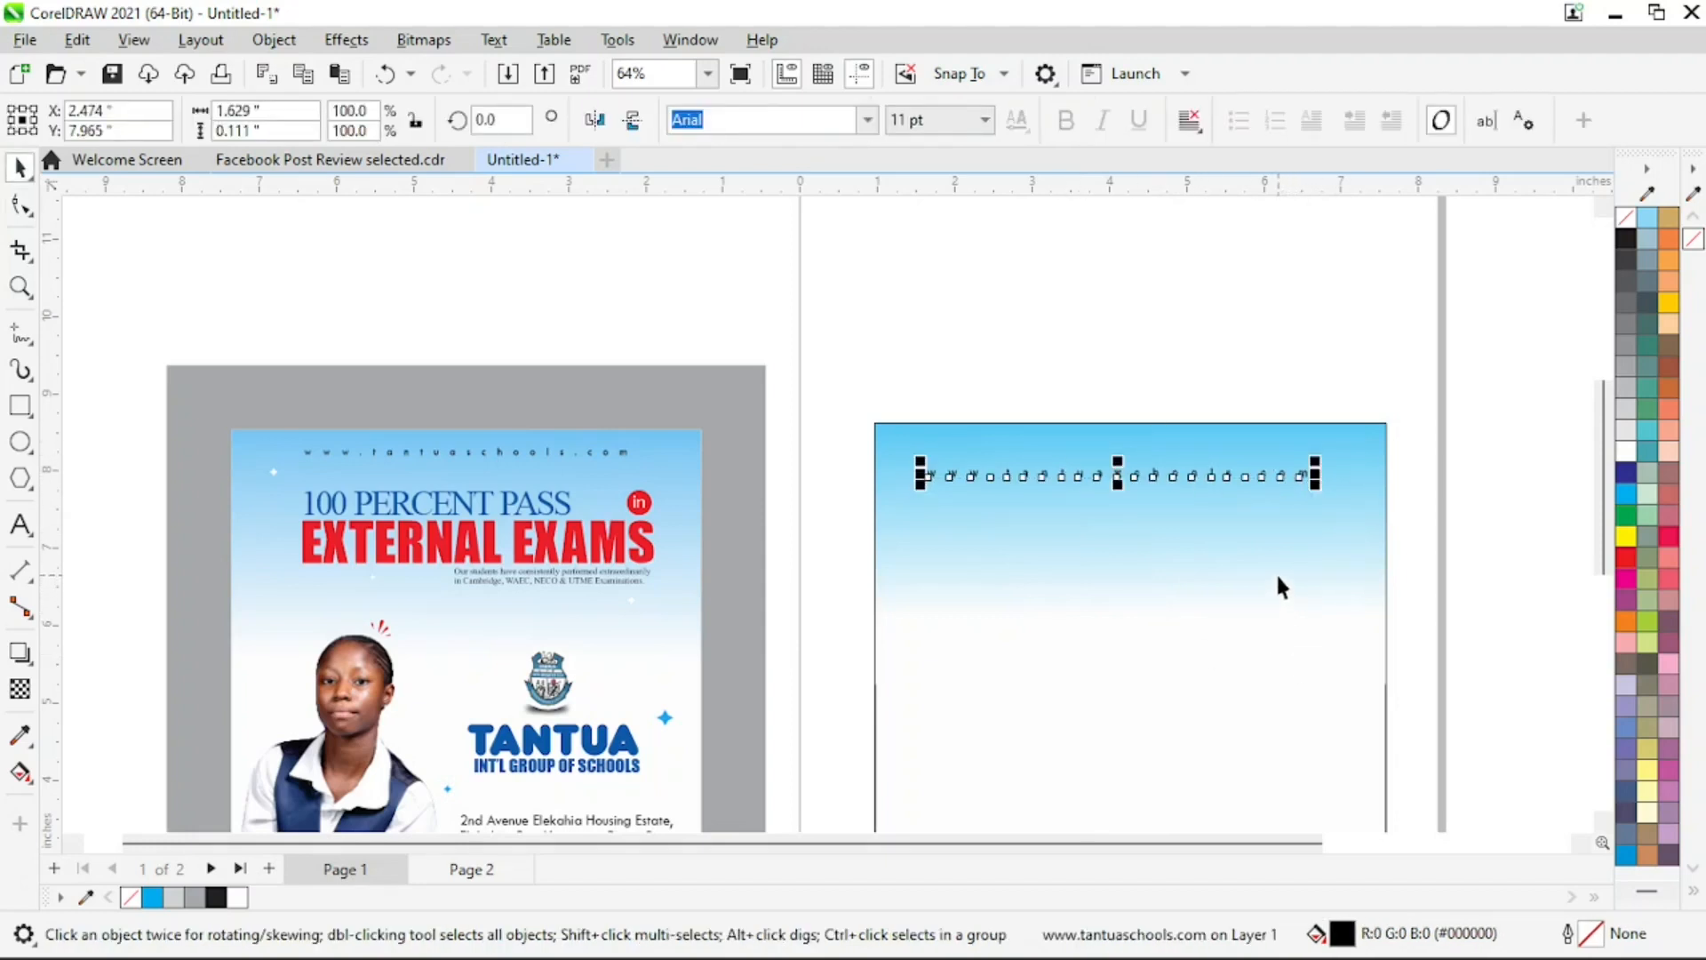
Centre the website line horizontally on the gradient rectangle and nudge it up about 0.19 inches toward the top edge
shift+click(1277, 579)
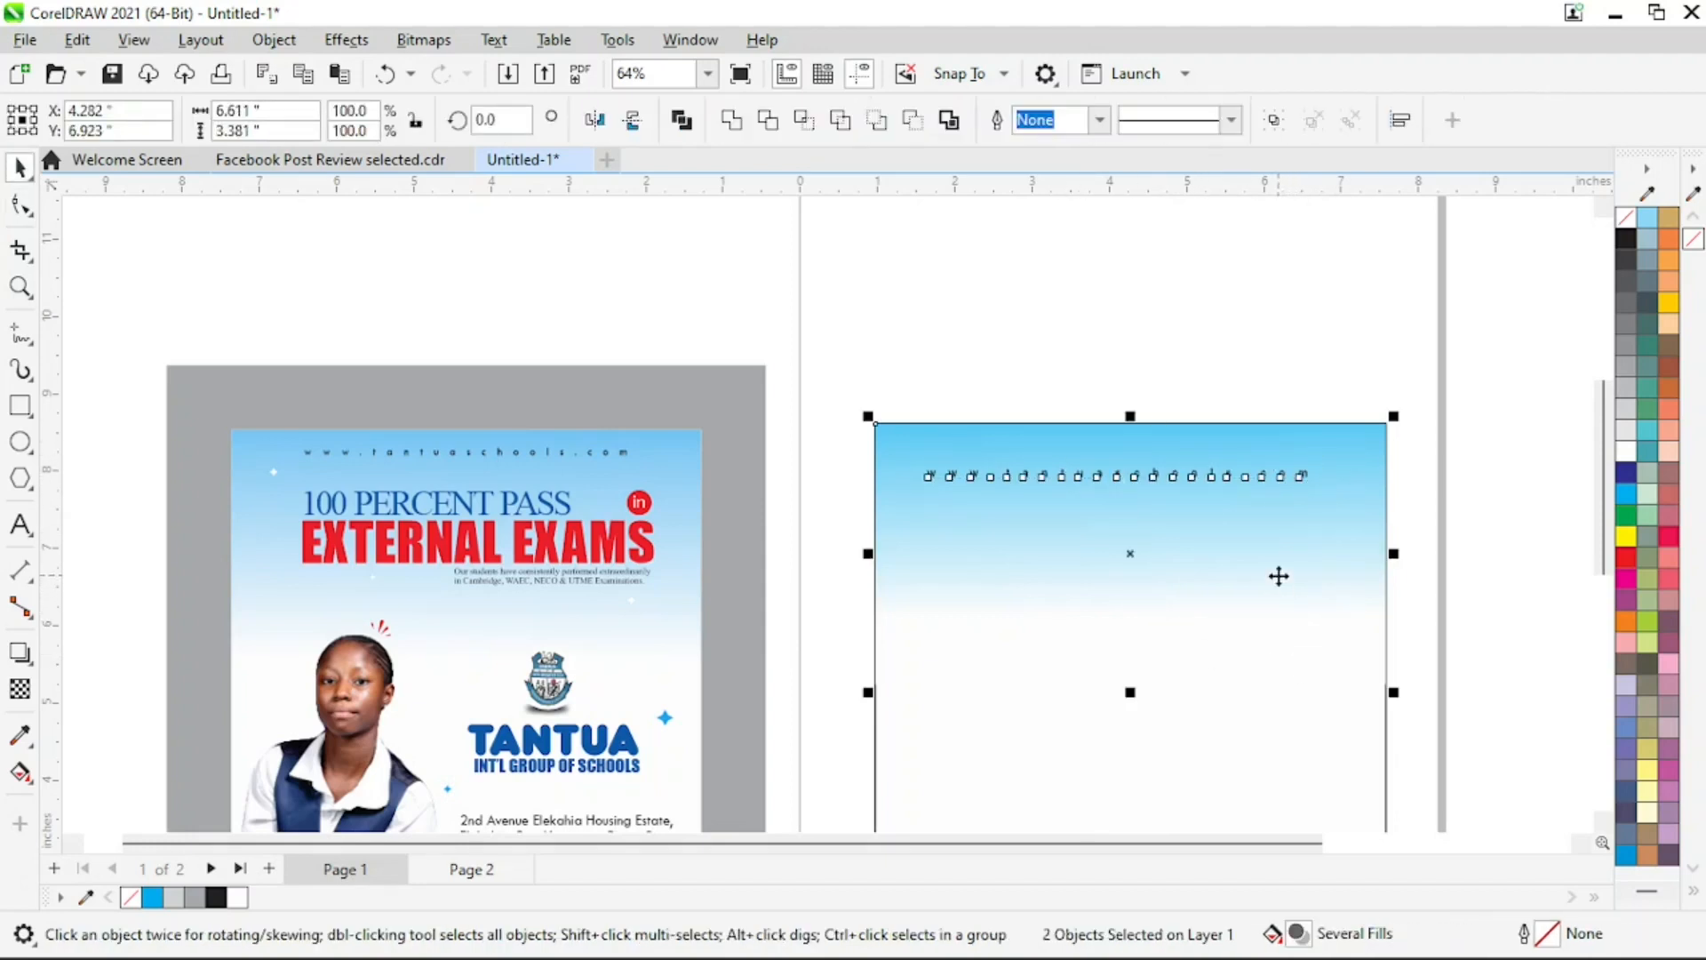
click(1171, 334)
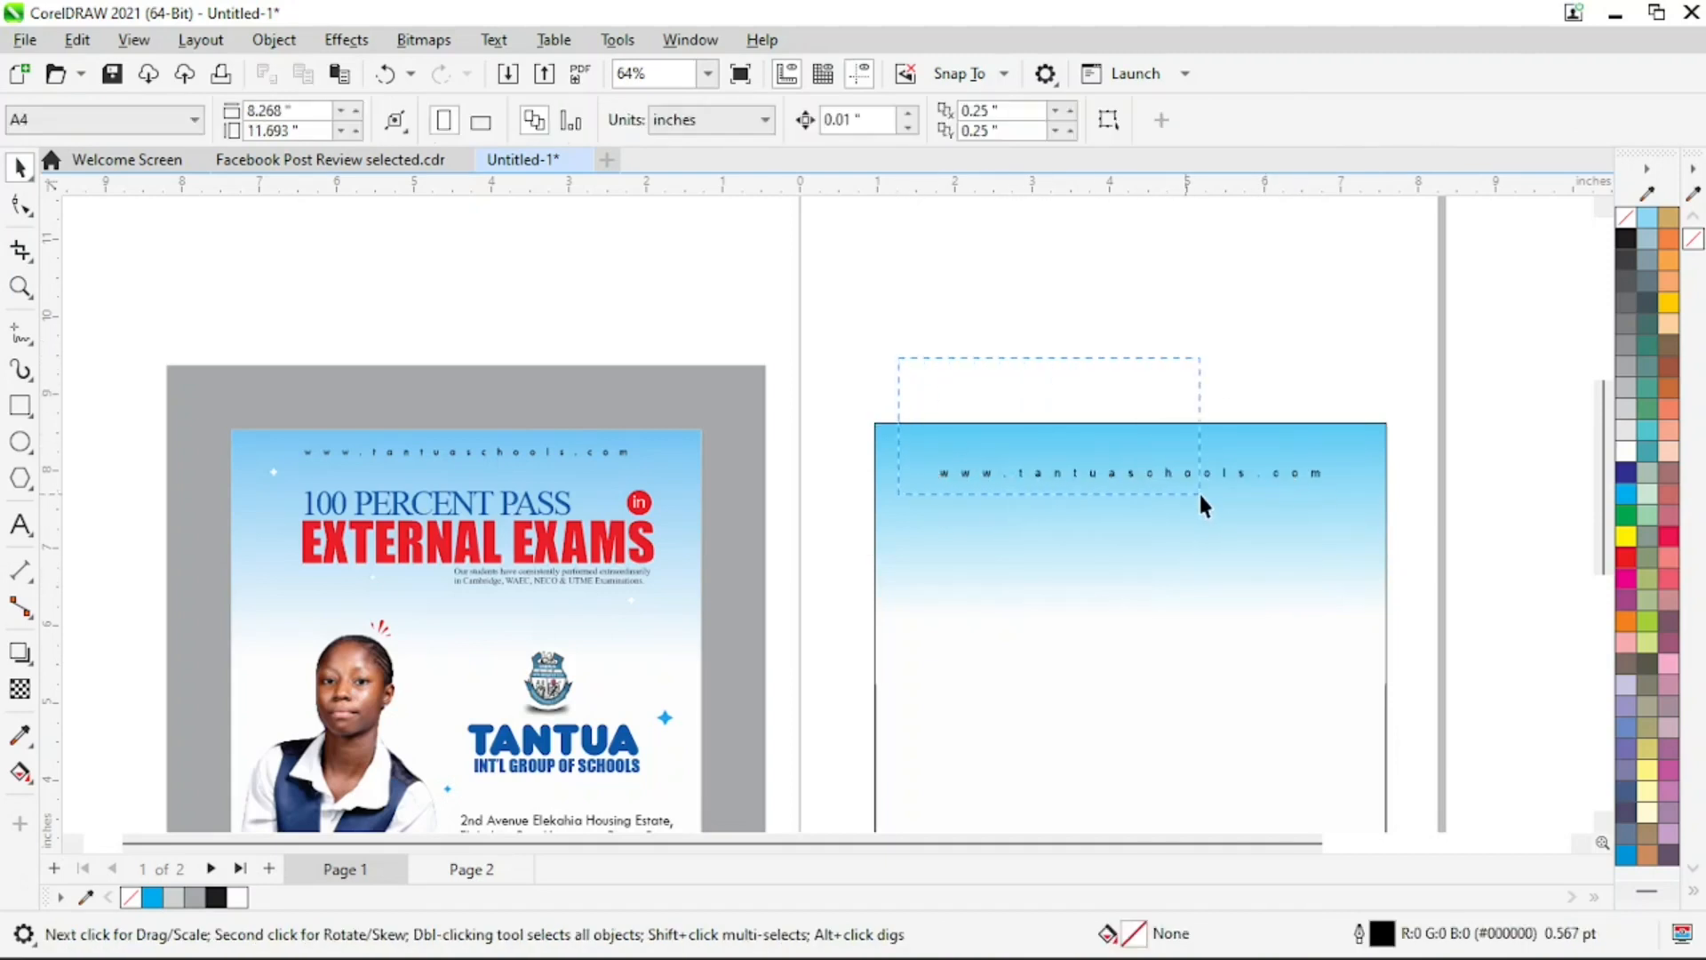
drag(1200, 495, 1345, 537)
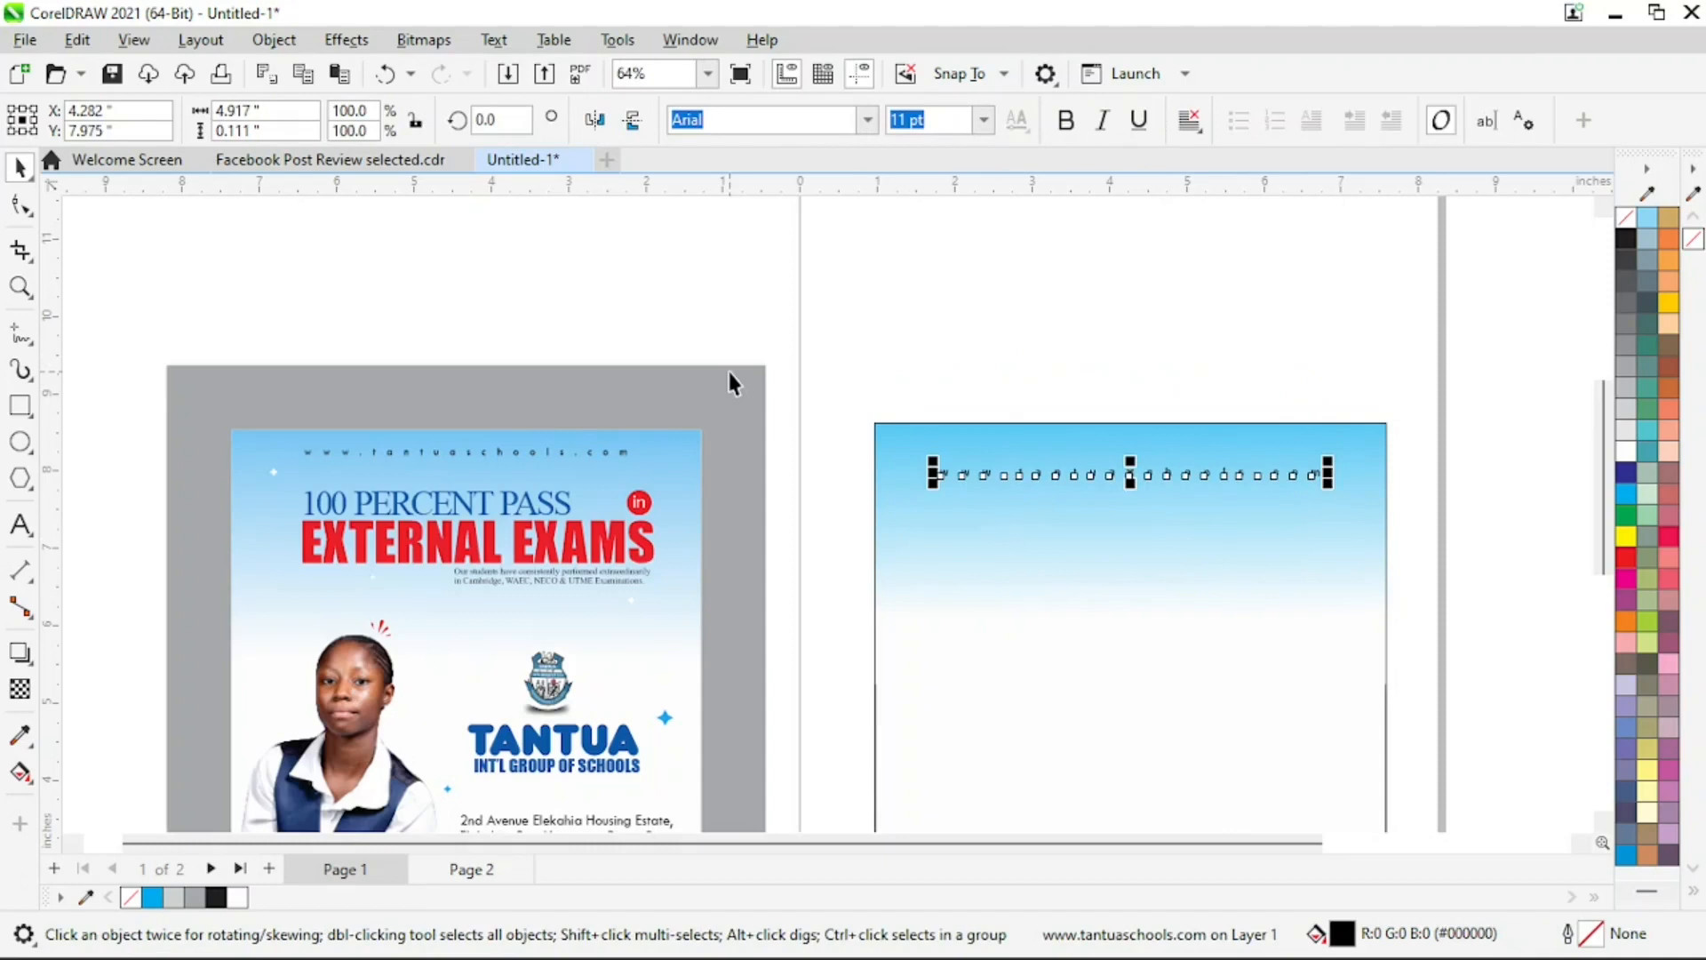
key(Up)
key(Up)
key(Up)
key(Up)
key(Up)
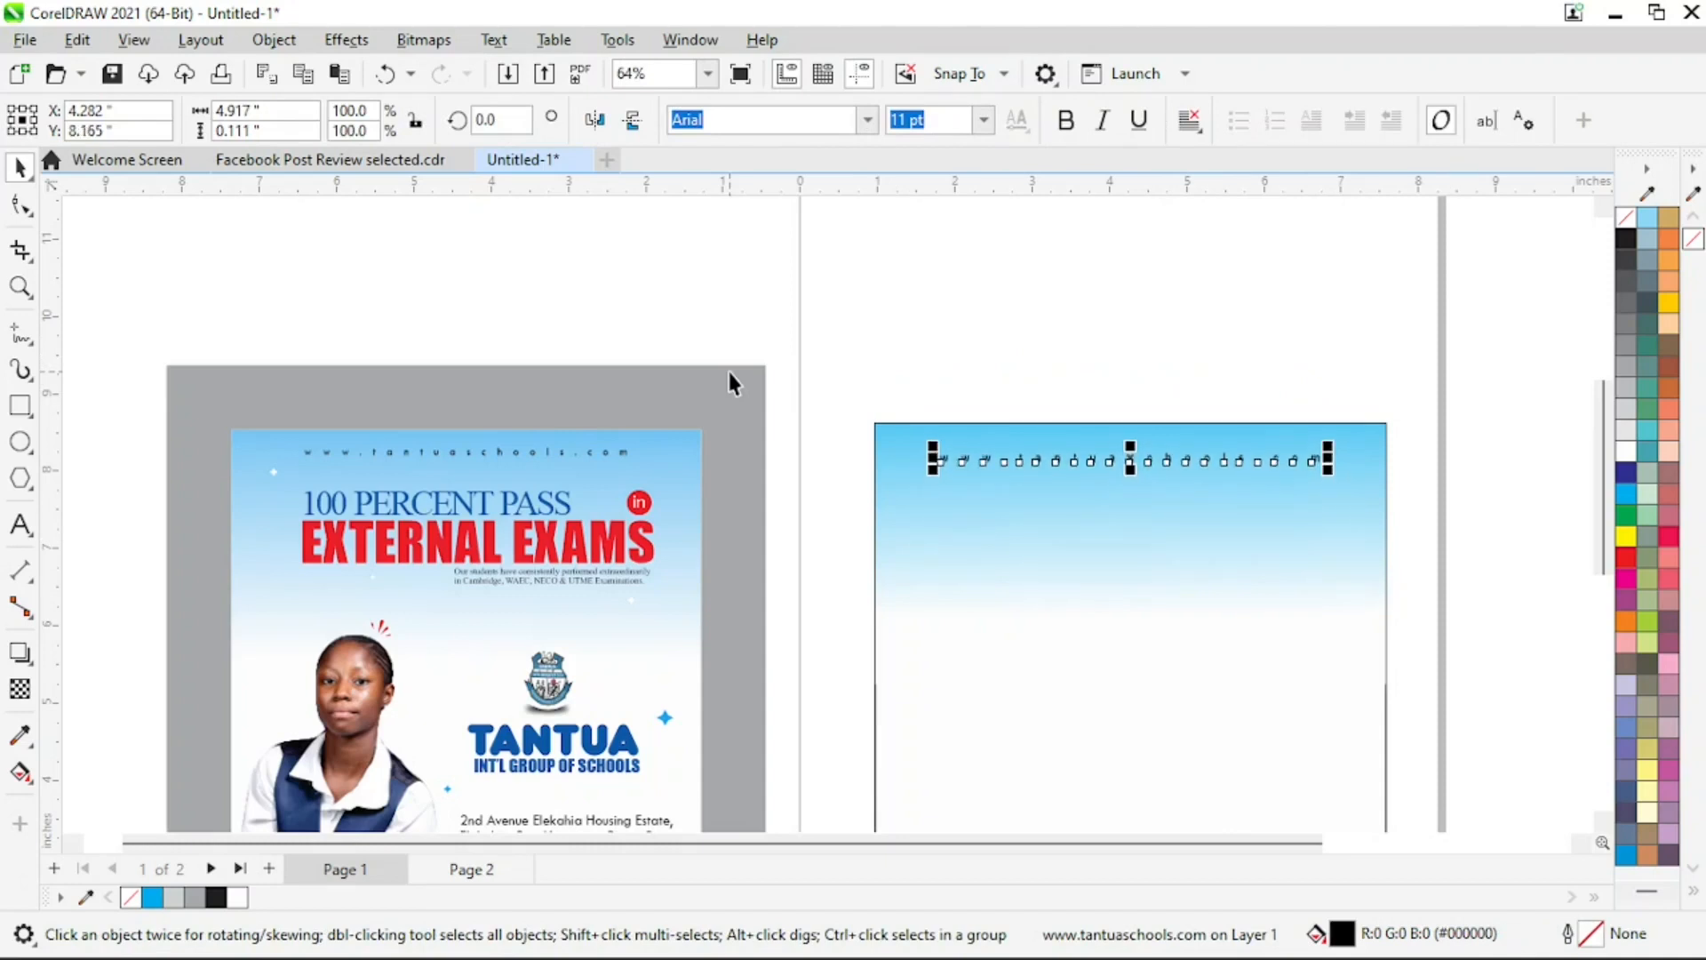
key(z)
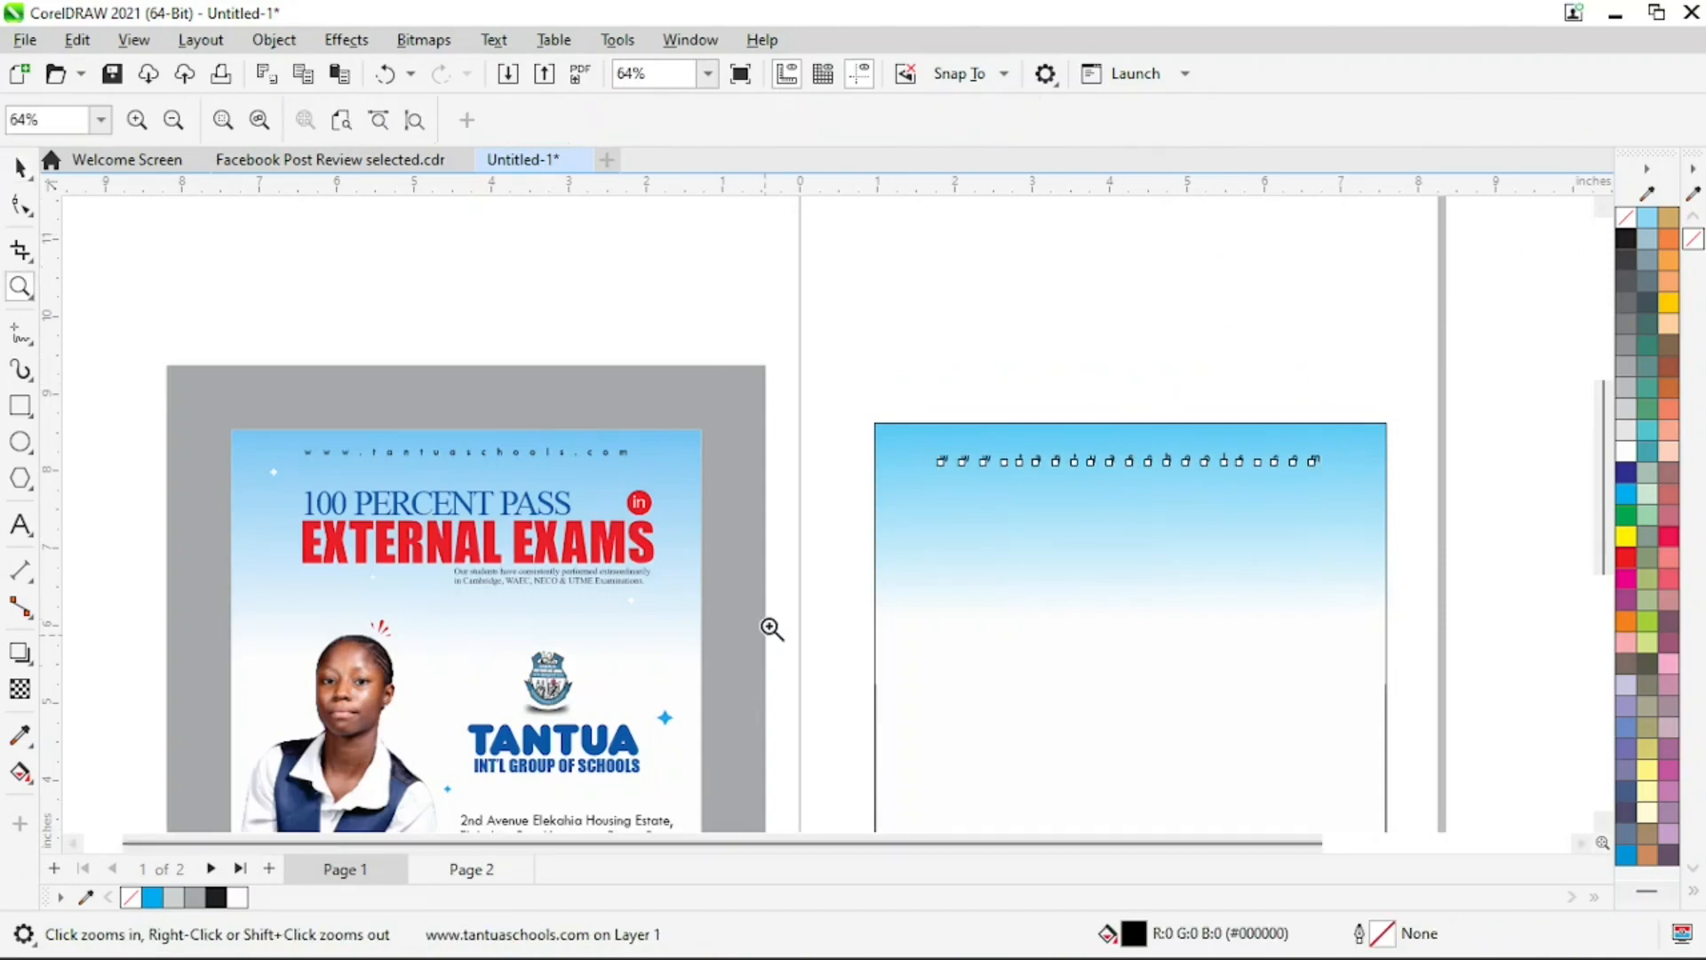
Extend the blue-to-white gradient farther down the new background and stretch its rectangle to about 4.13 inches high
right_click(769, 628)
drag(319, 223, 1359, 773)
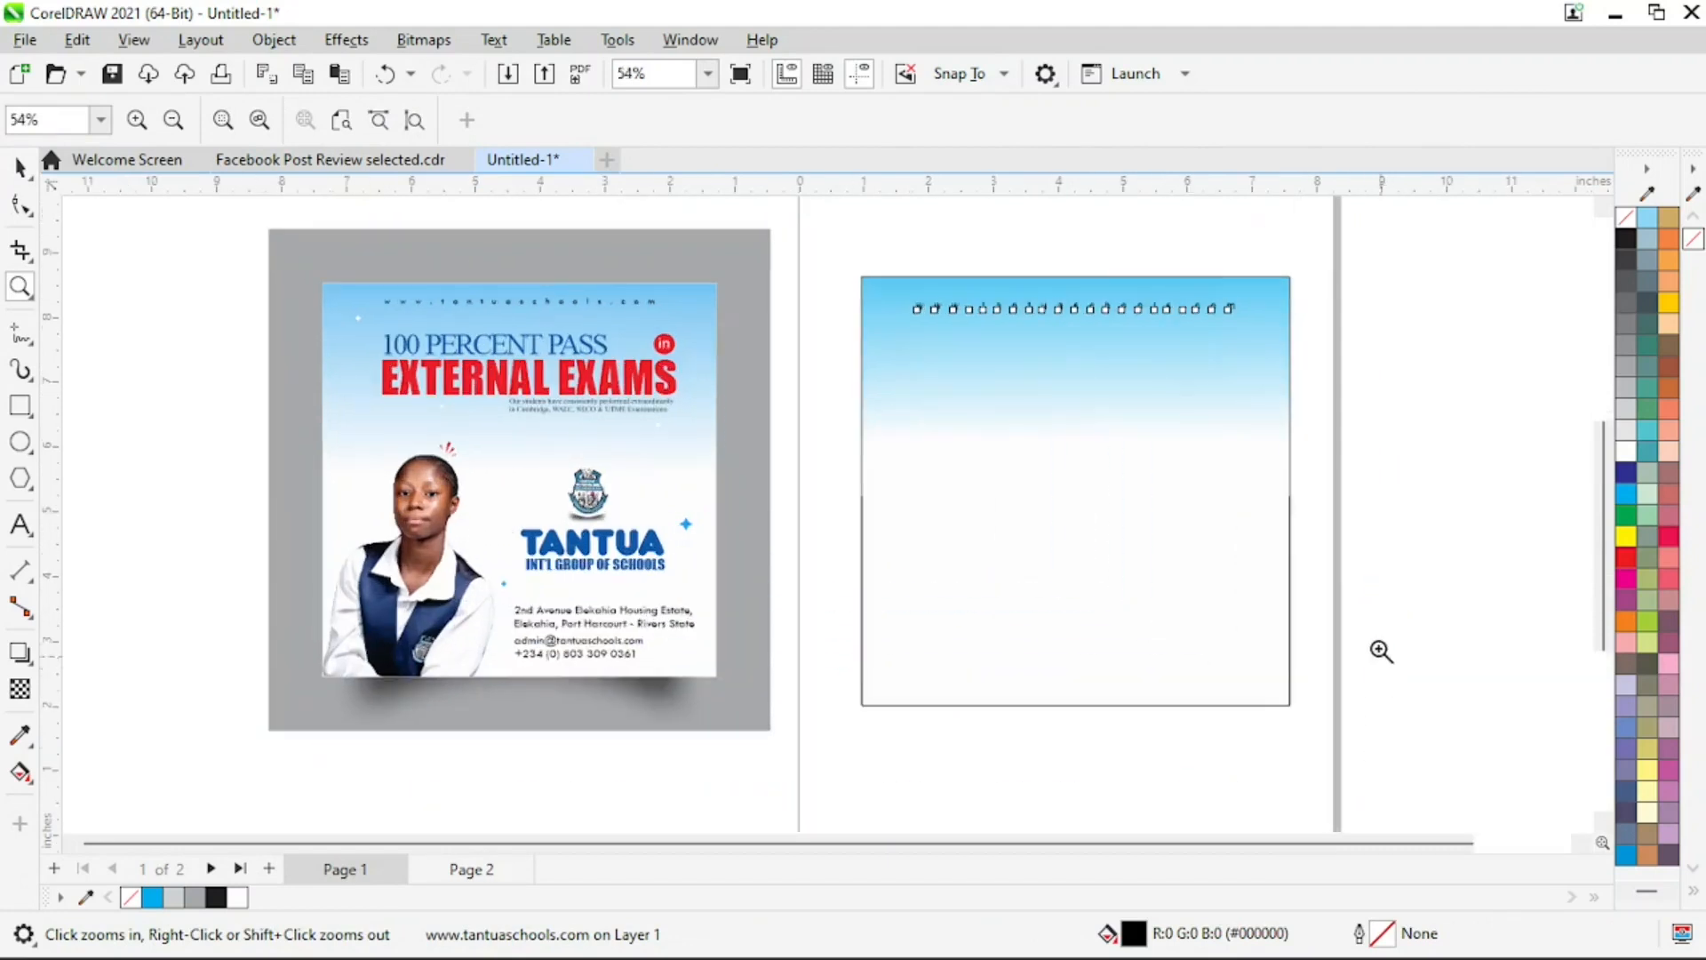
click(1200, 360)
click(20, 772)
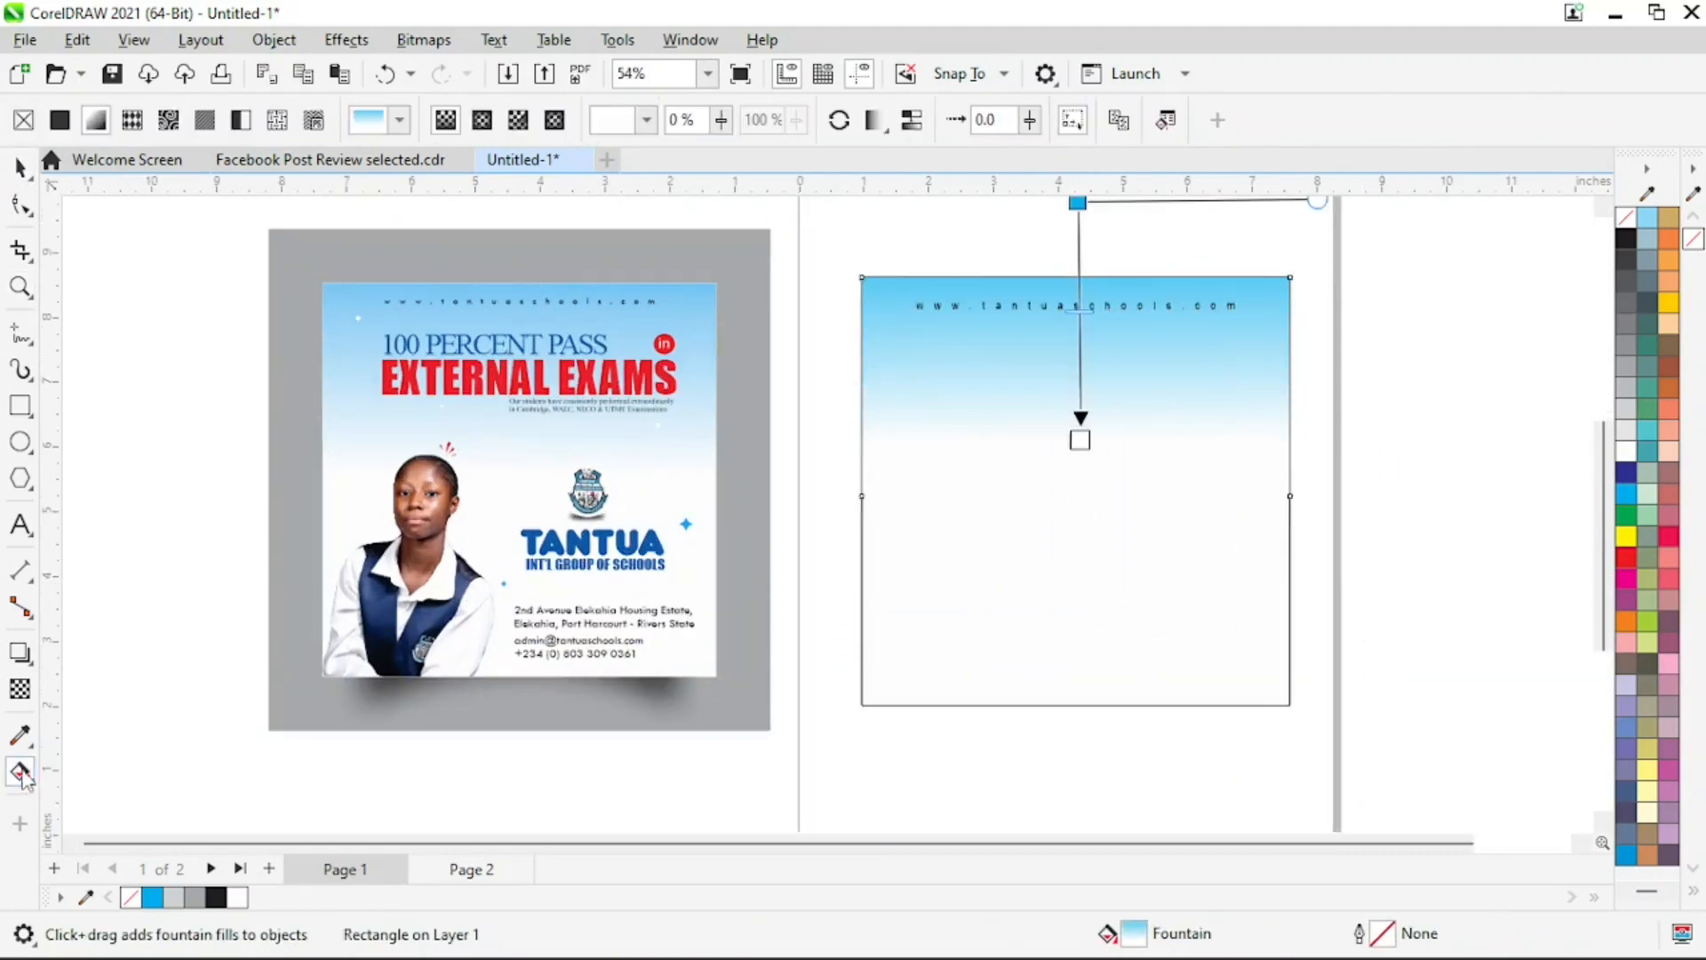
drag(1076, 441, 1073, 471)
key(space)
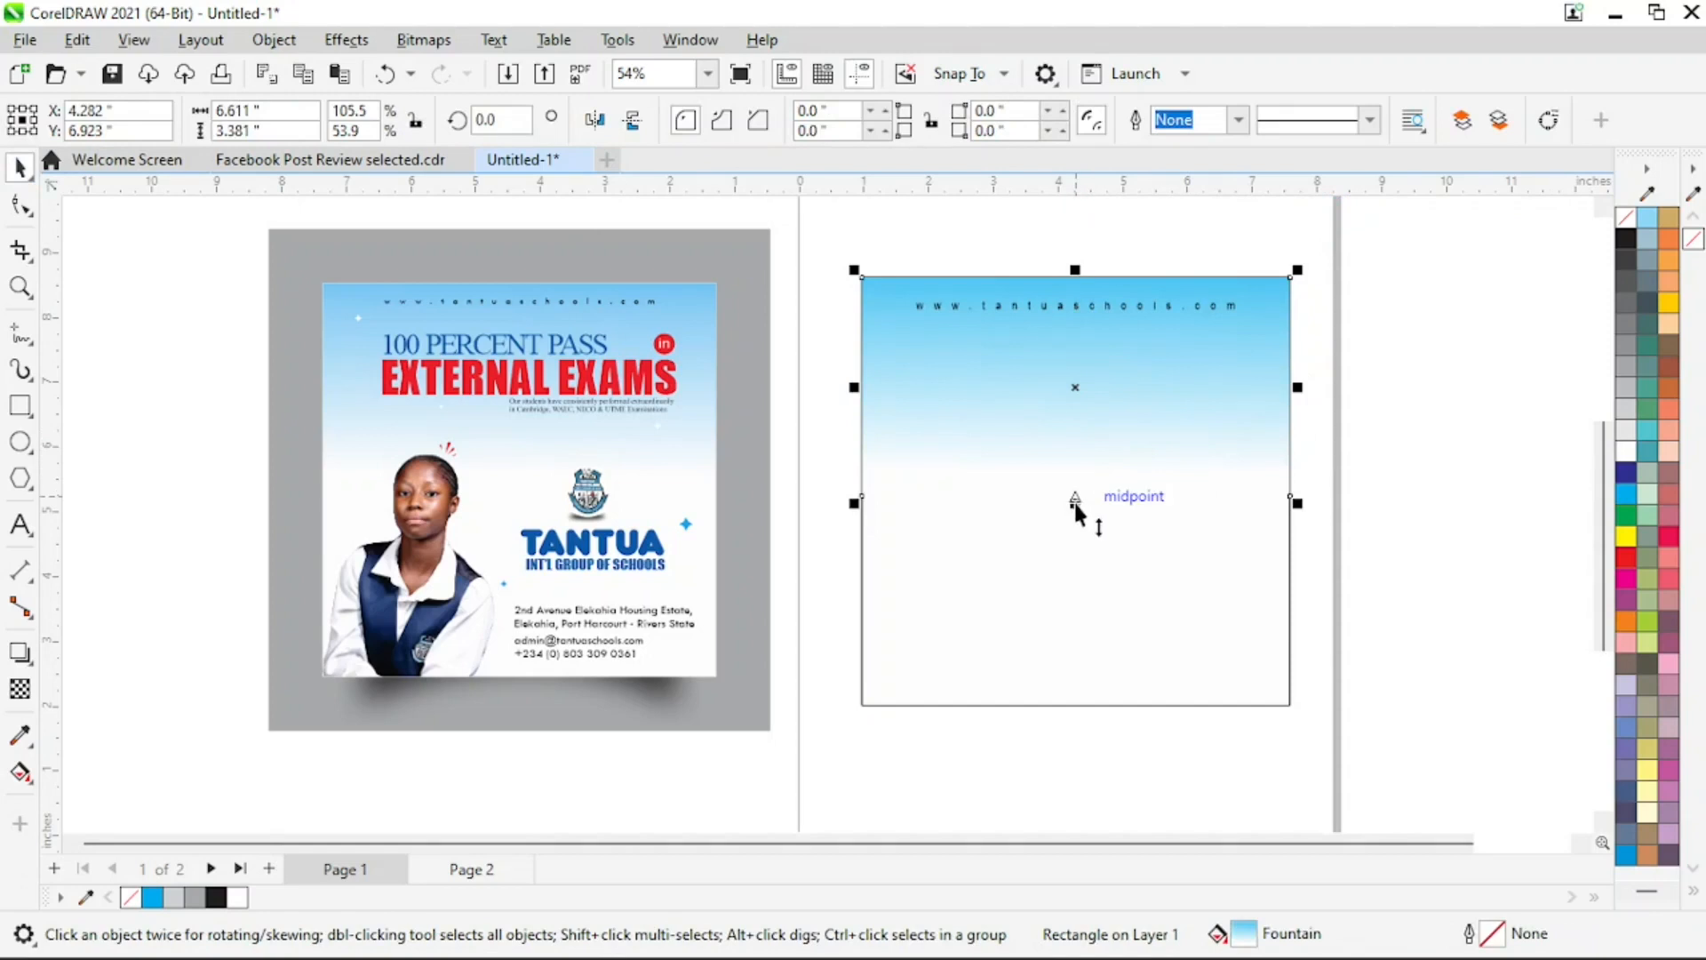
drag(1075, 499, 1079, 553)
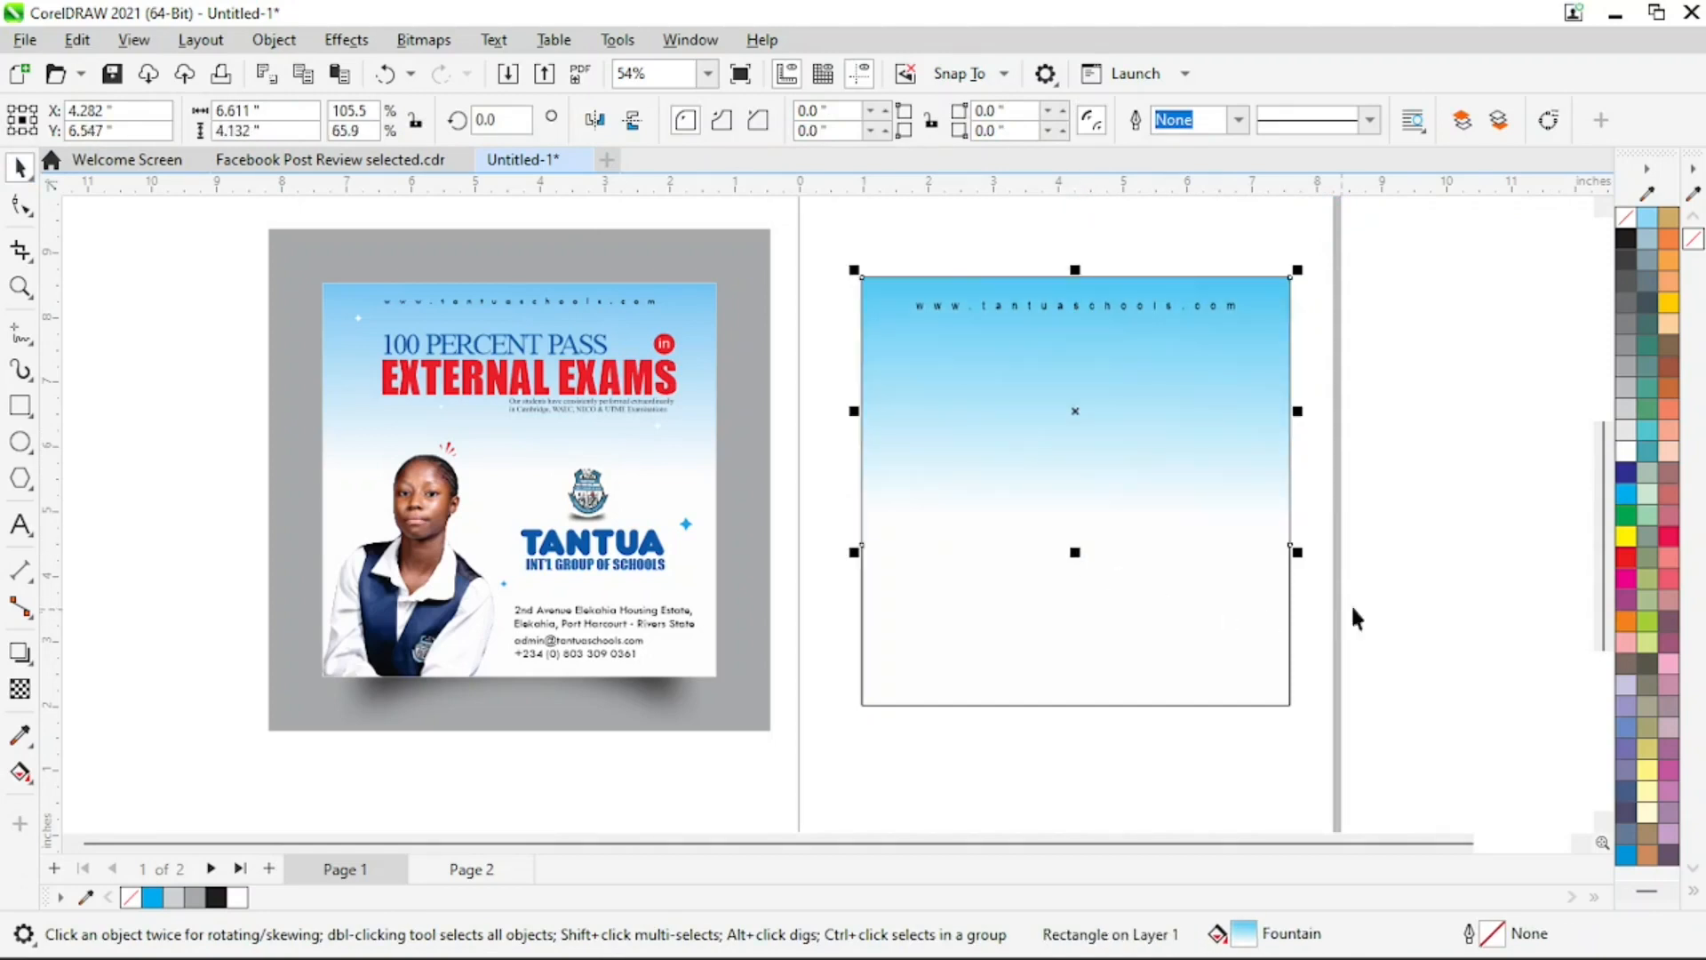
click(1482, 542)
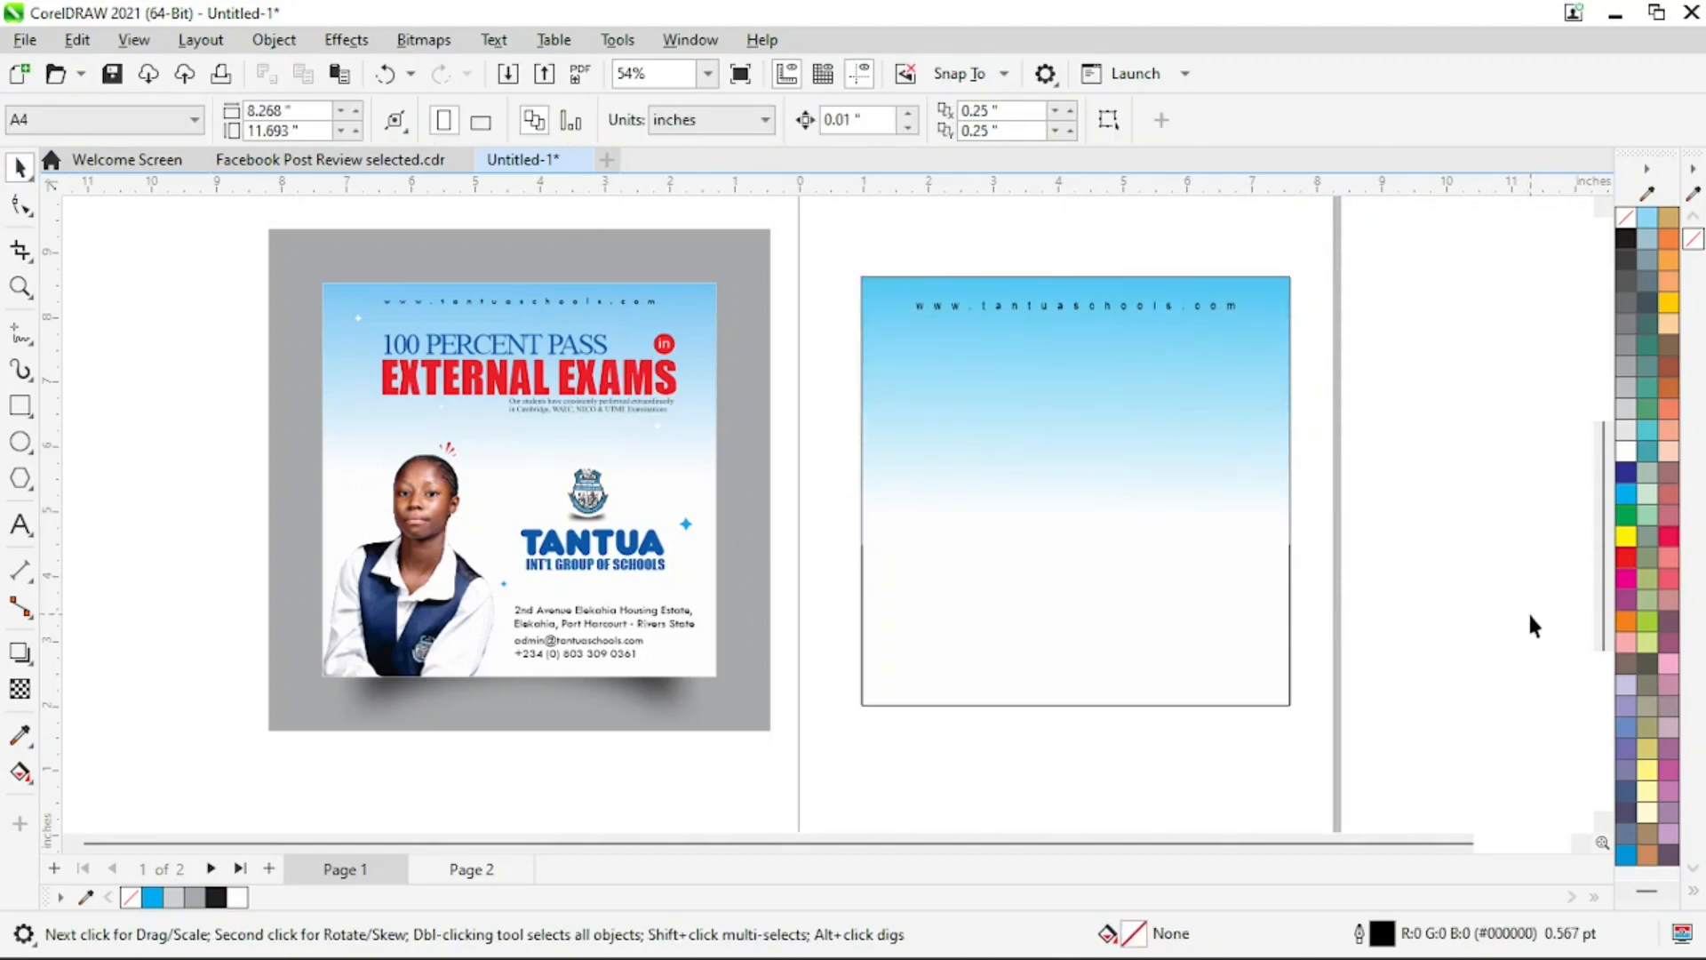
Copy the student photo from the reference flyer onto the new design and align it to the background square's bottom-left corner
click(397, 616)
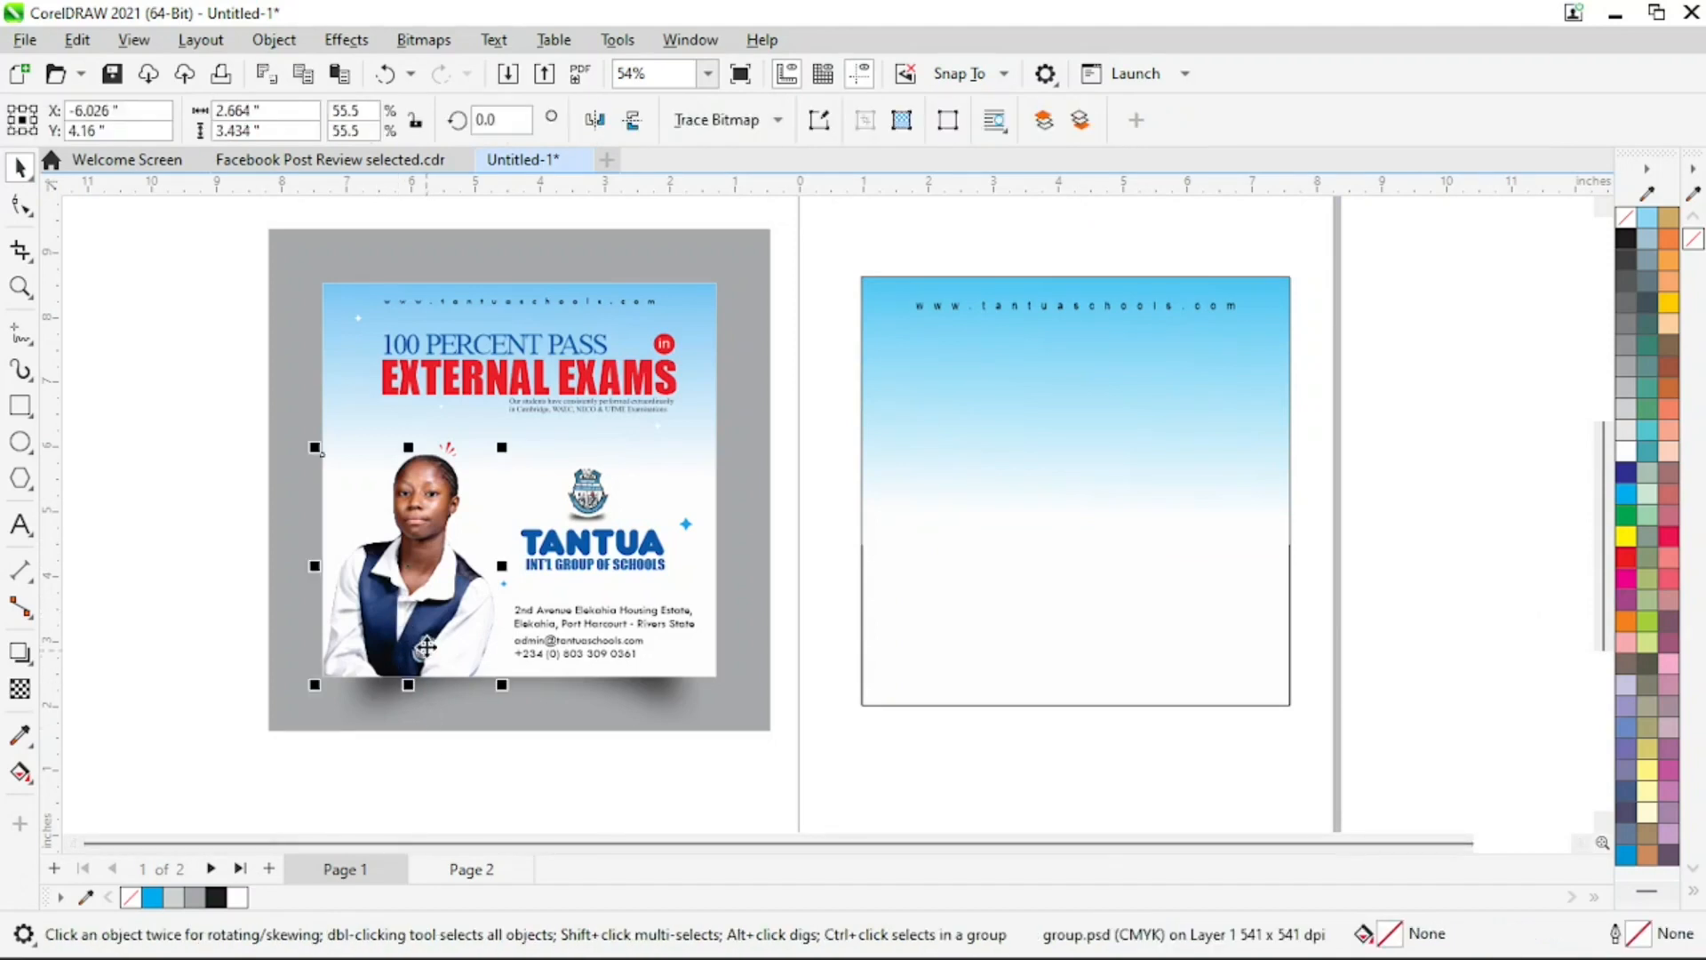
drag(425, 647, 980, 629)
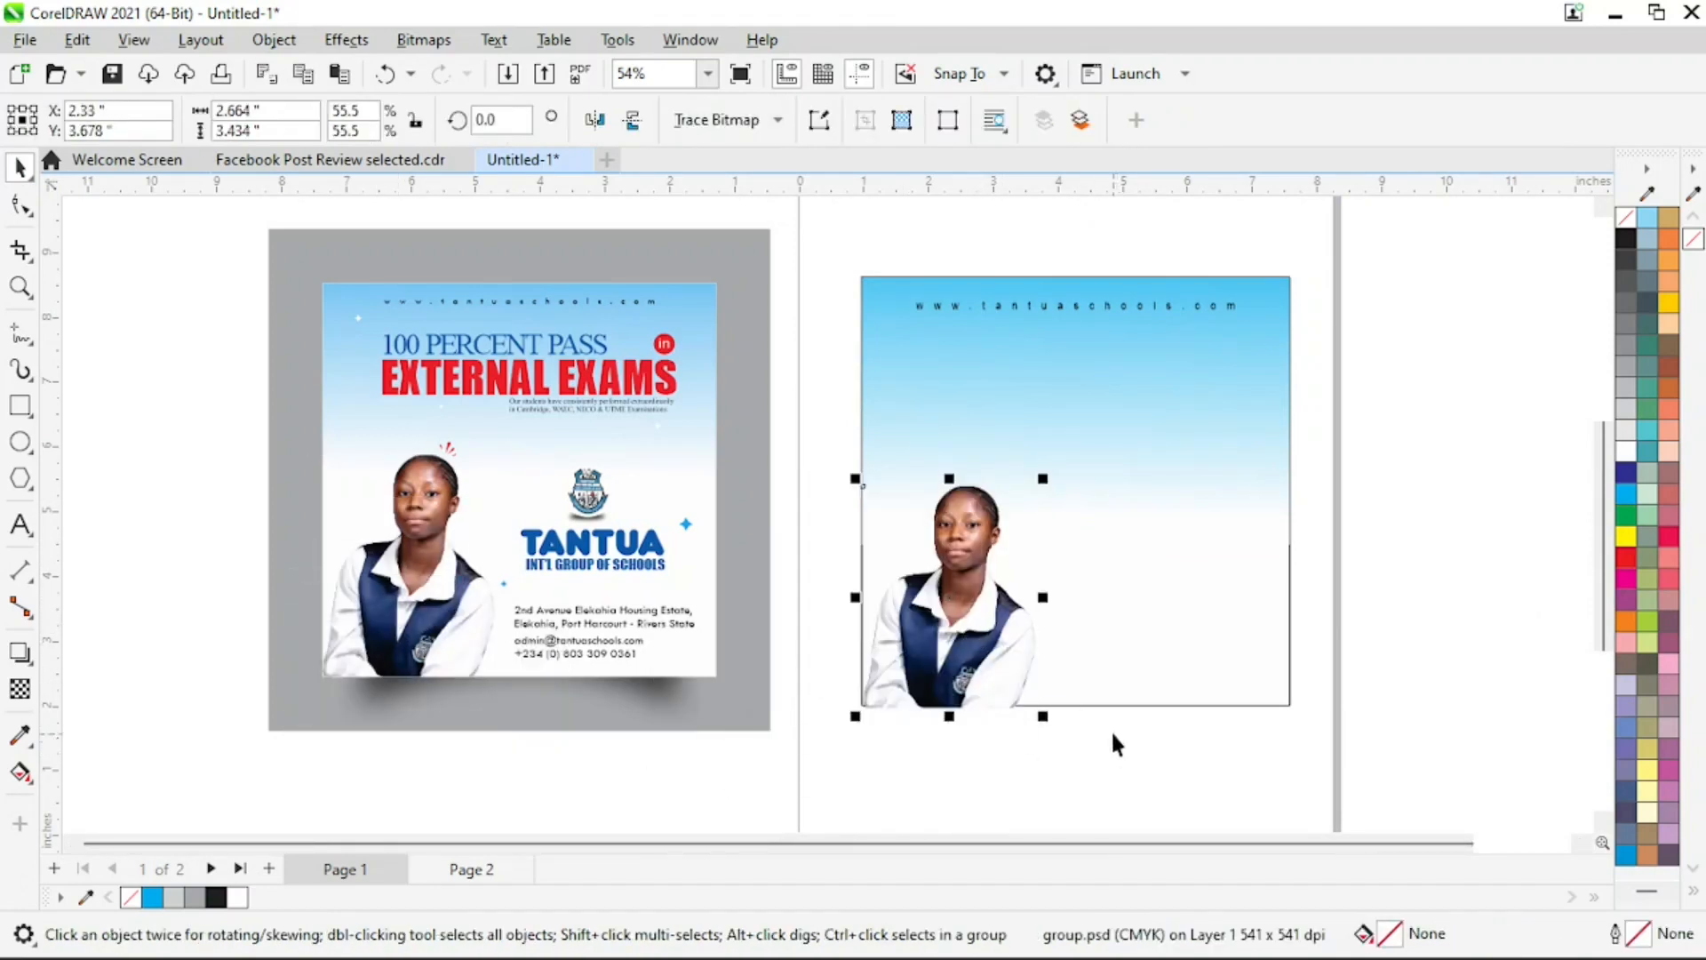
shift+click(1166, 648)
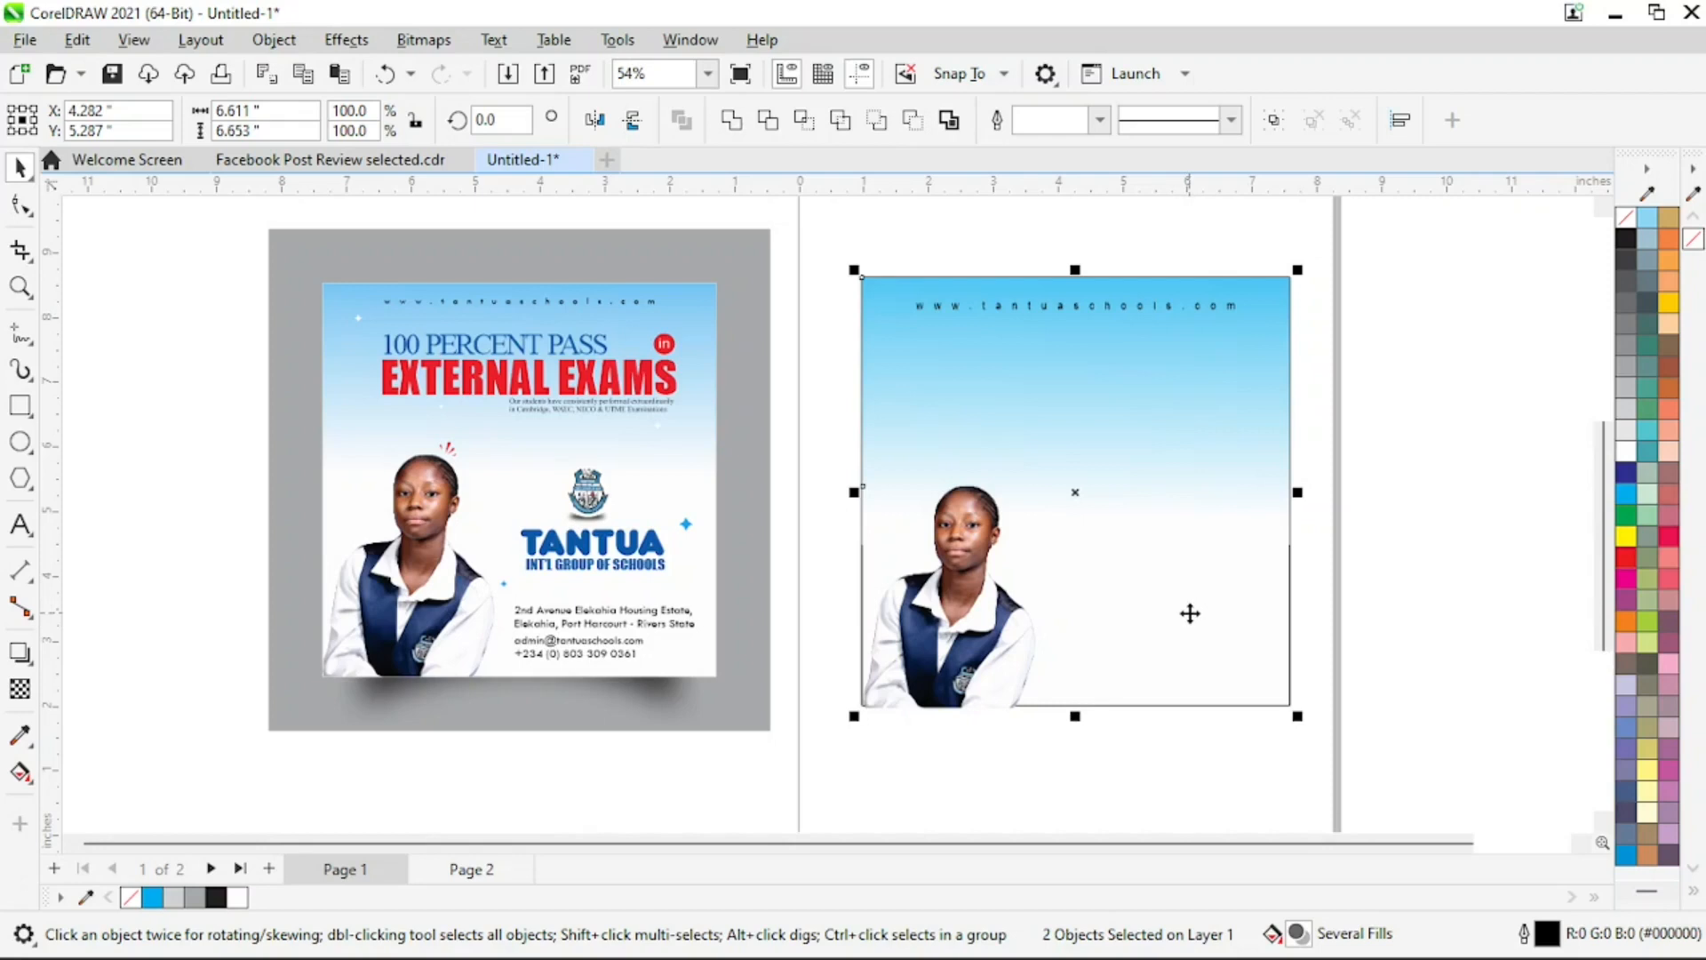
key(b)
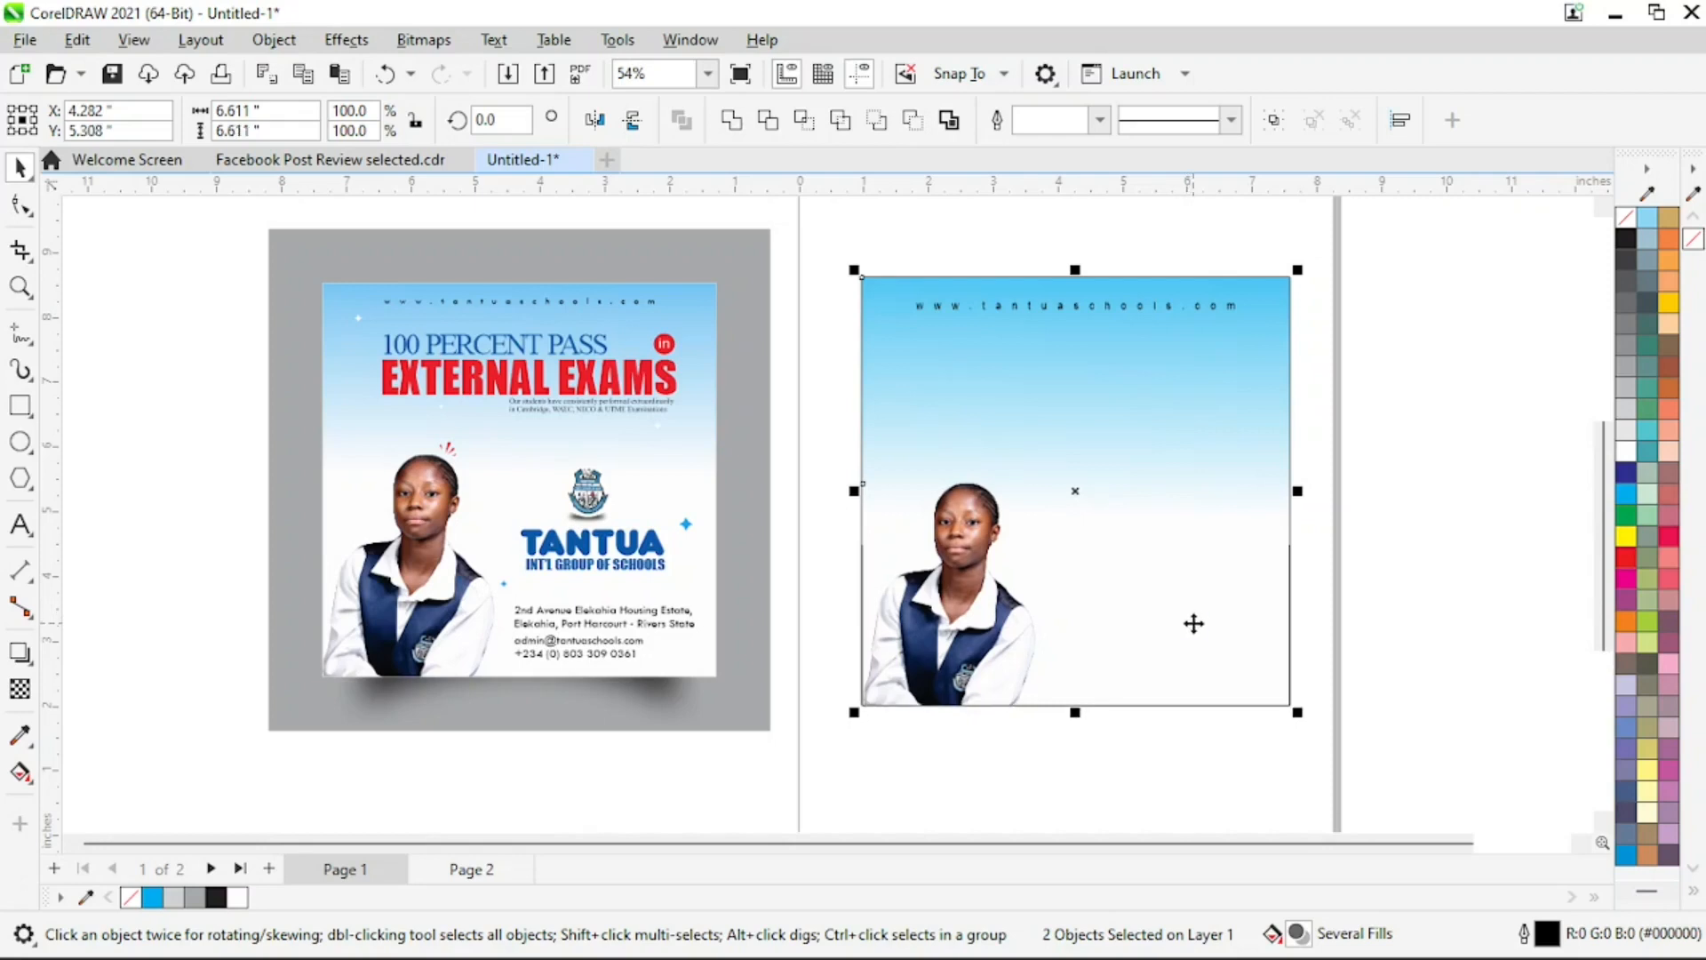
key(l)
click(1304, 659)
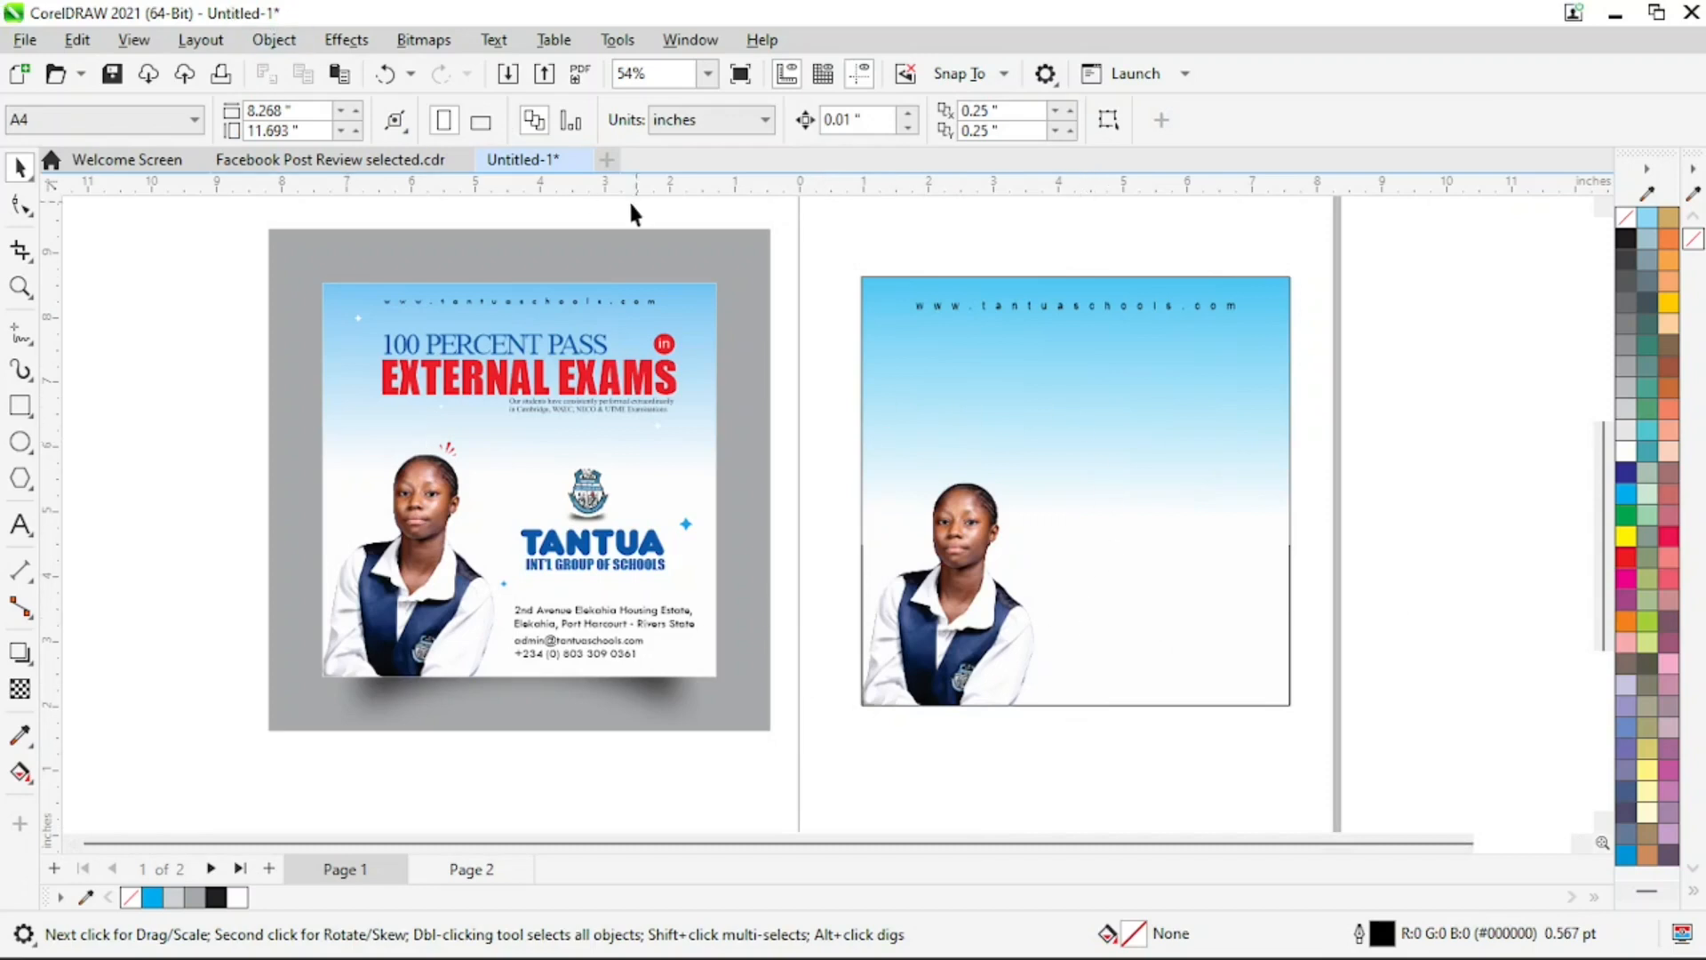
Enlarge the copied student photo proportionally to about 2.87 by 3.70 inches, keeping its lower-left corner in place
click(983, 556)
mouse_move(1040, 471)
mouse_down()
mouse_move(1047, 487)
mouse_move(1054, 448)
mouse_up()
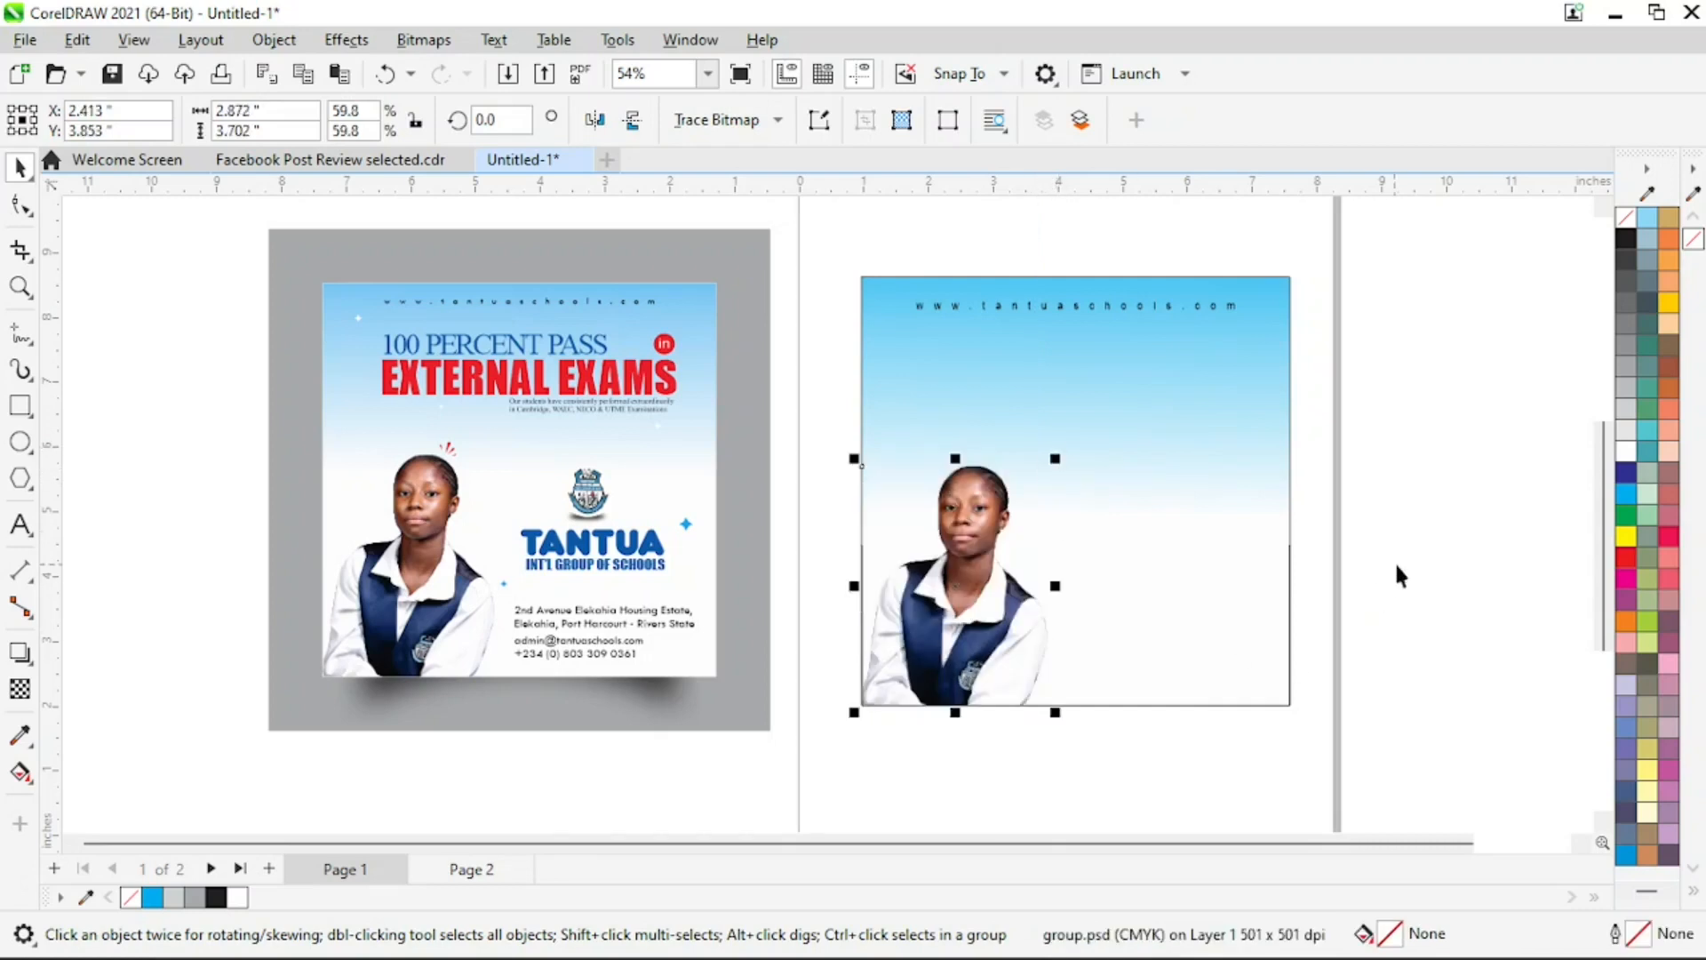
click(1452, 522)
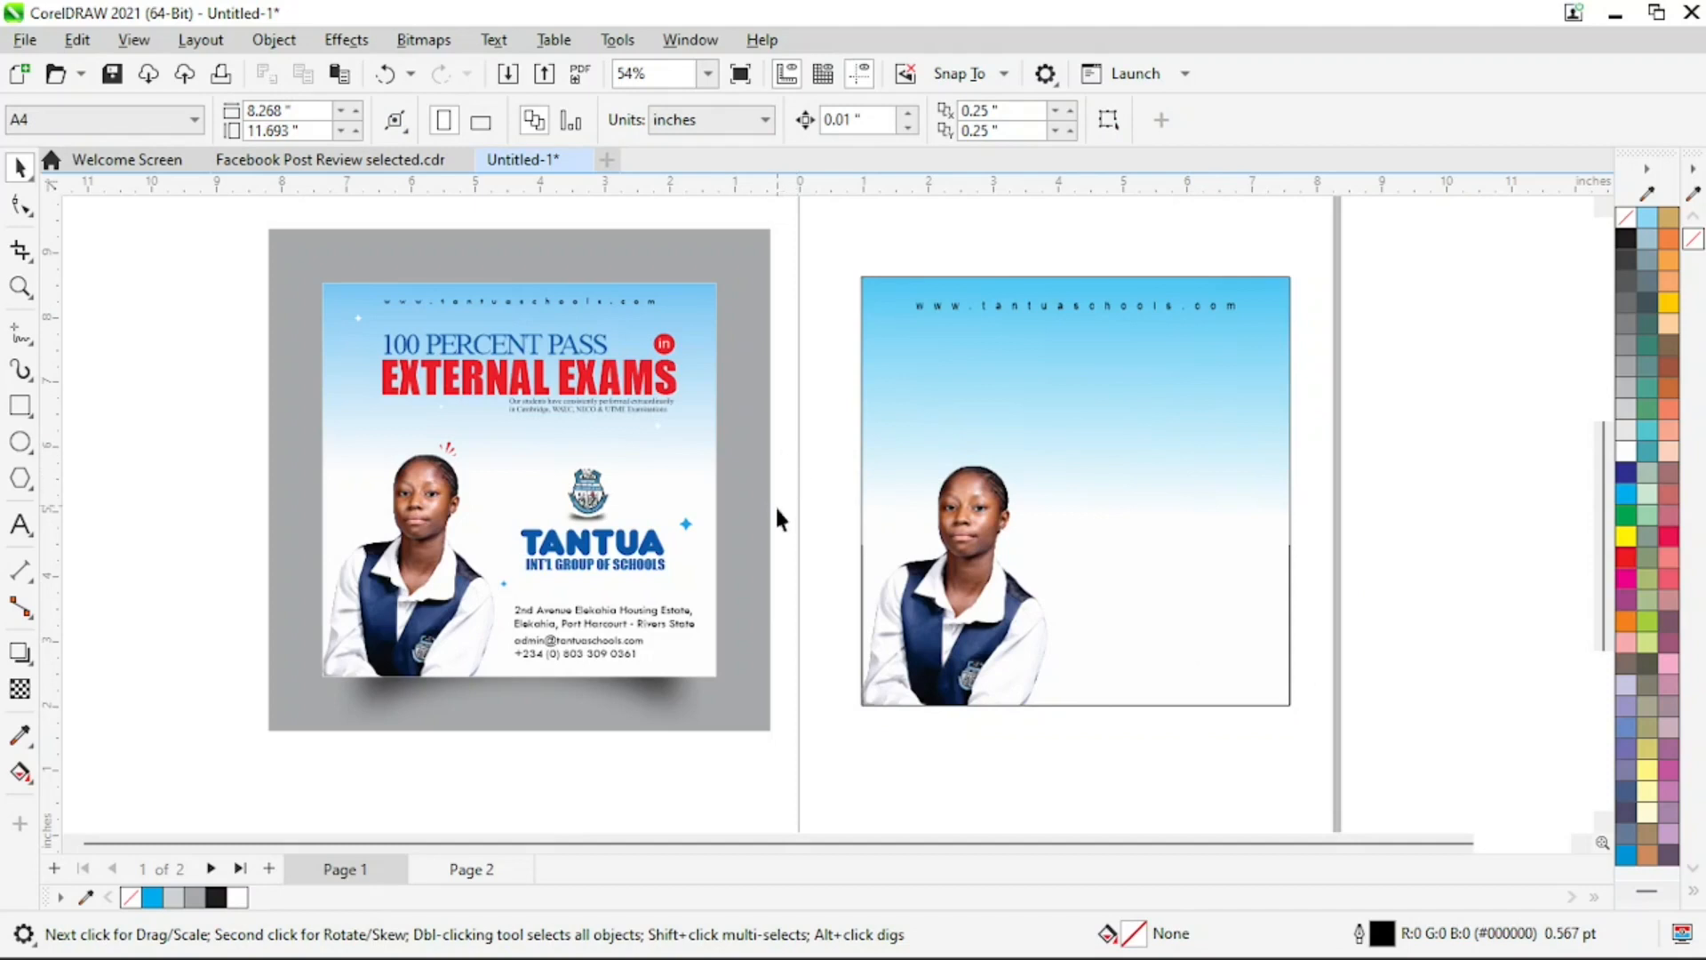
Examine the reference flyer's logo, headline area and small white four-pointed sparkles up close
key(z)
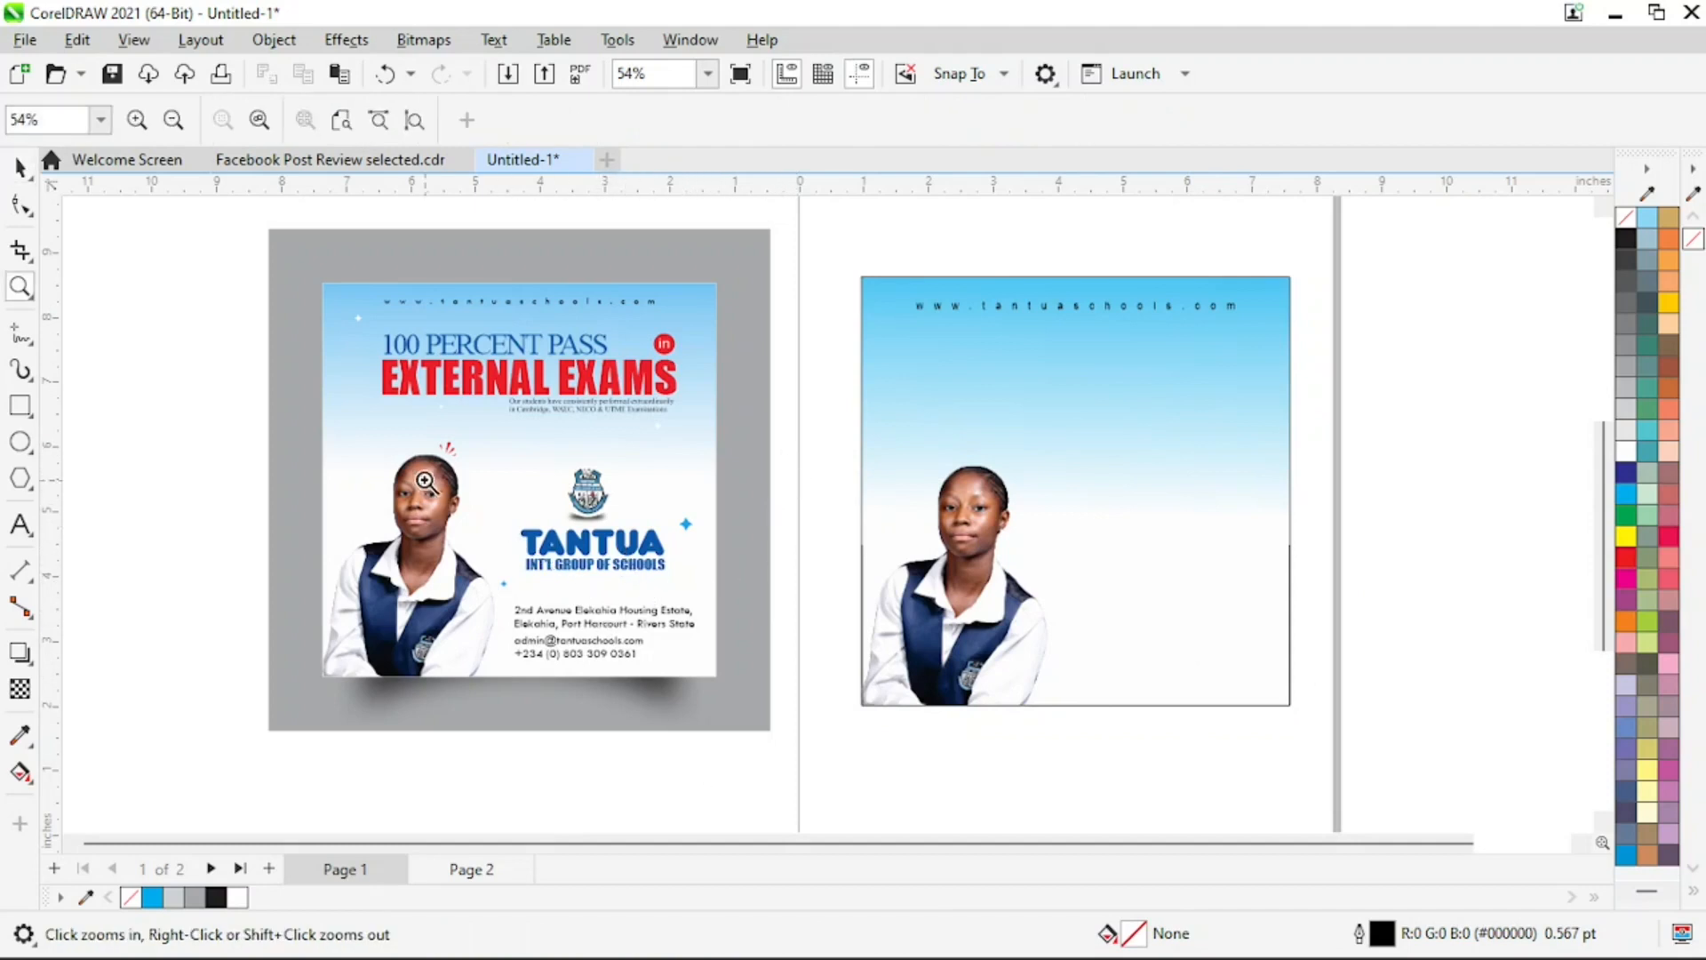
drag(373, 429, 761, 644)
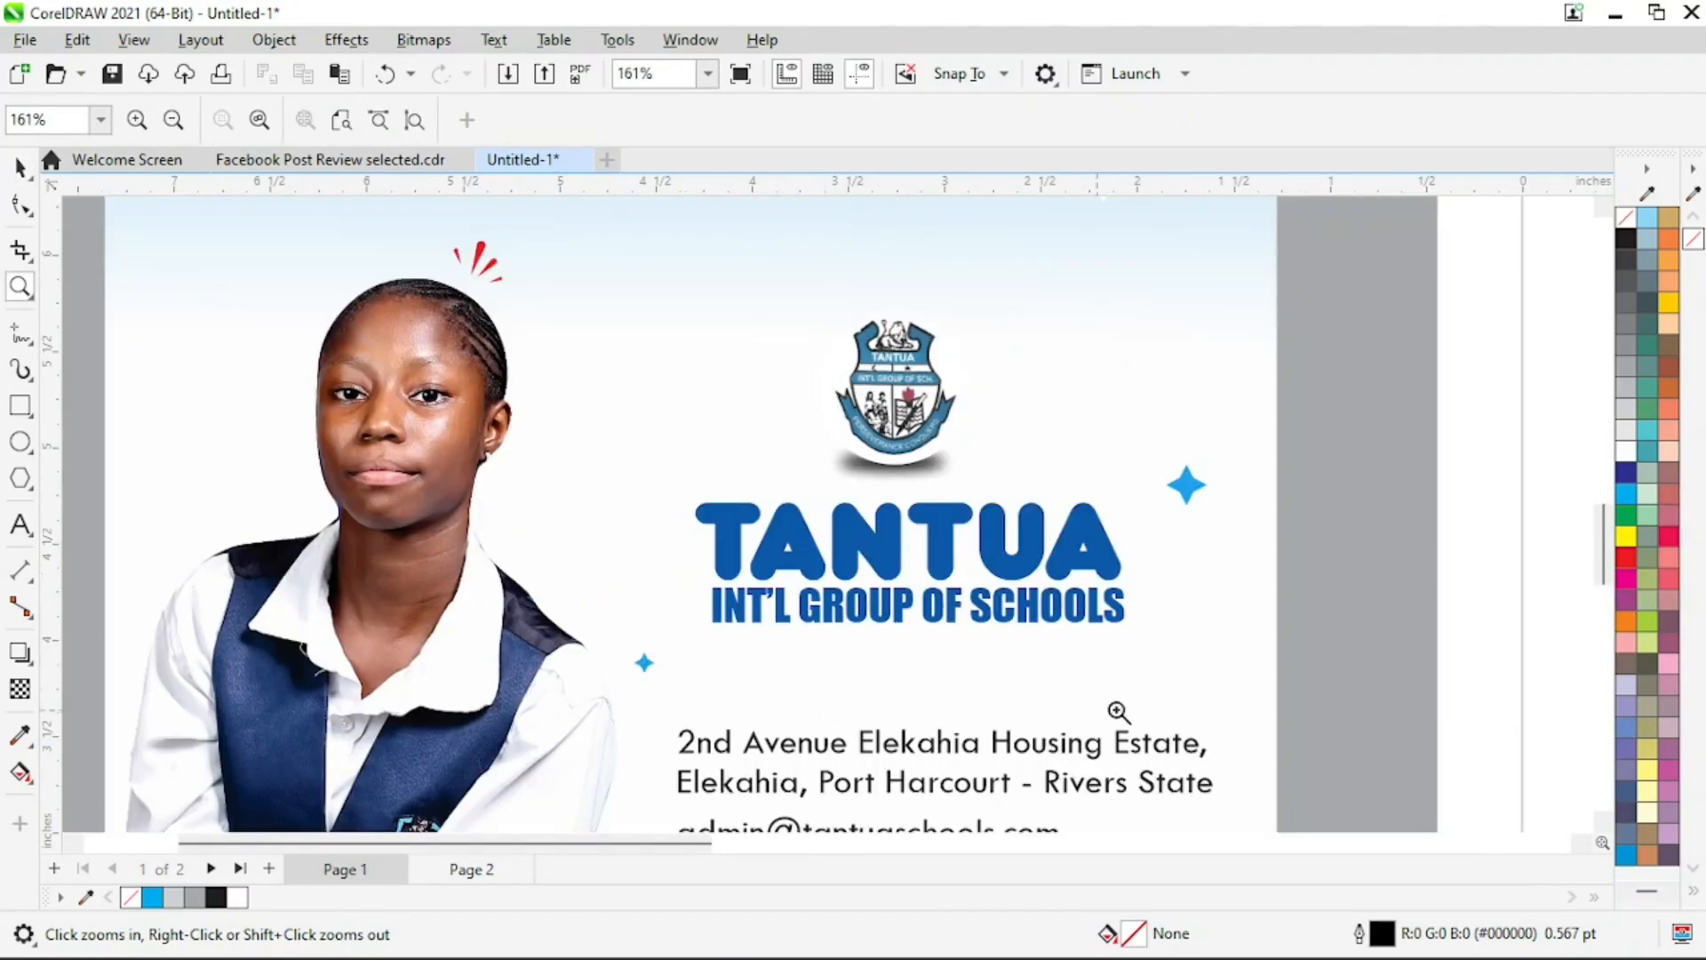
key(space)
key(z)
key(F4)
drag(233, 253, 891, 487)
key(space)
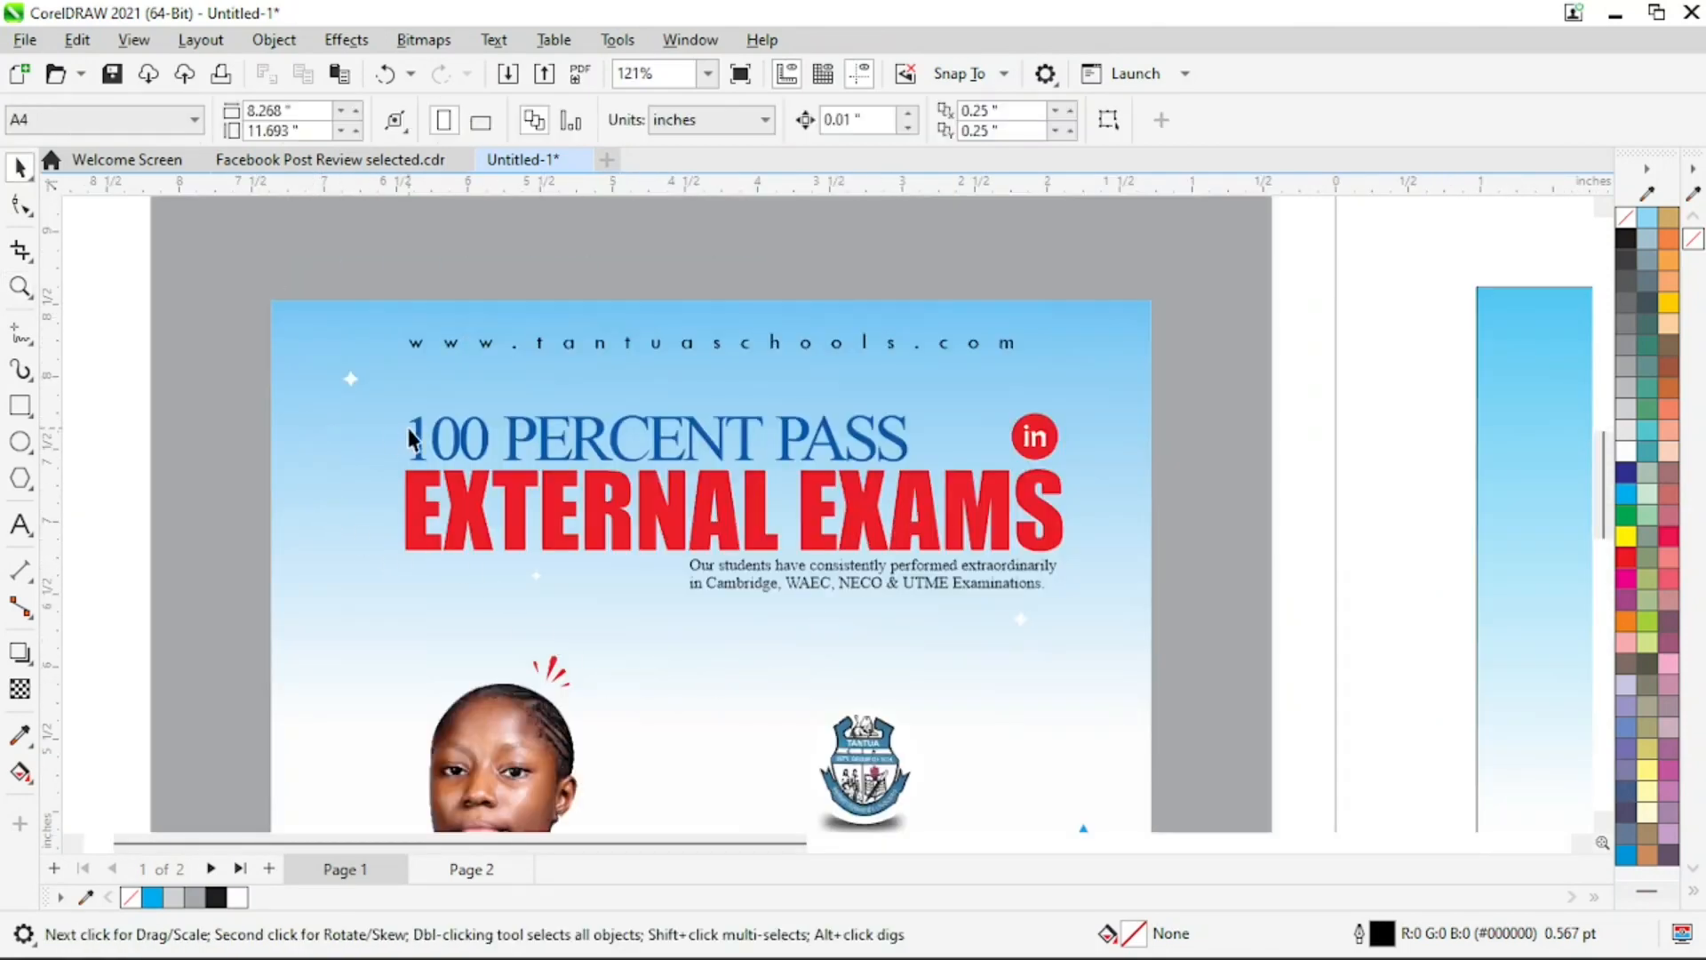
key(z)
click(364, 398)
right_click(604, 433)
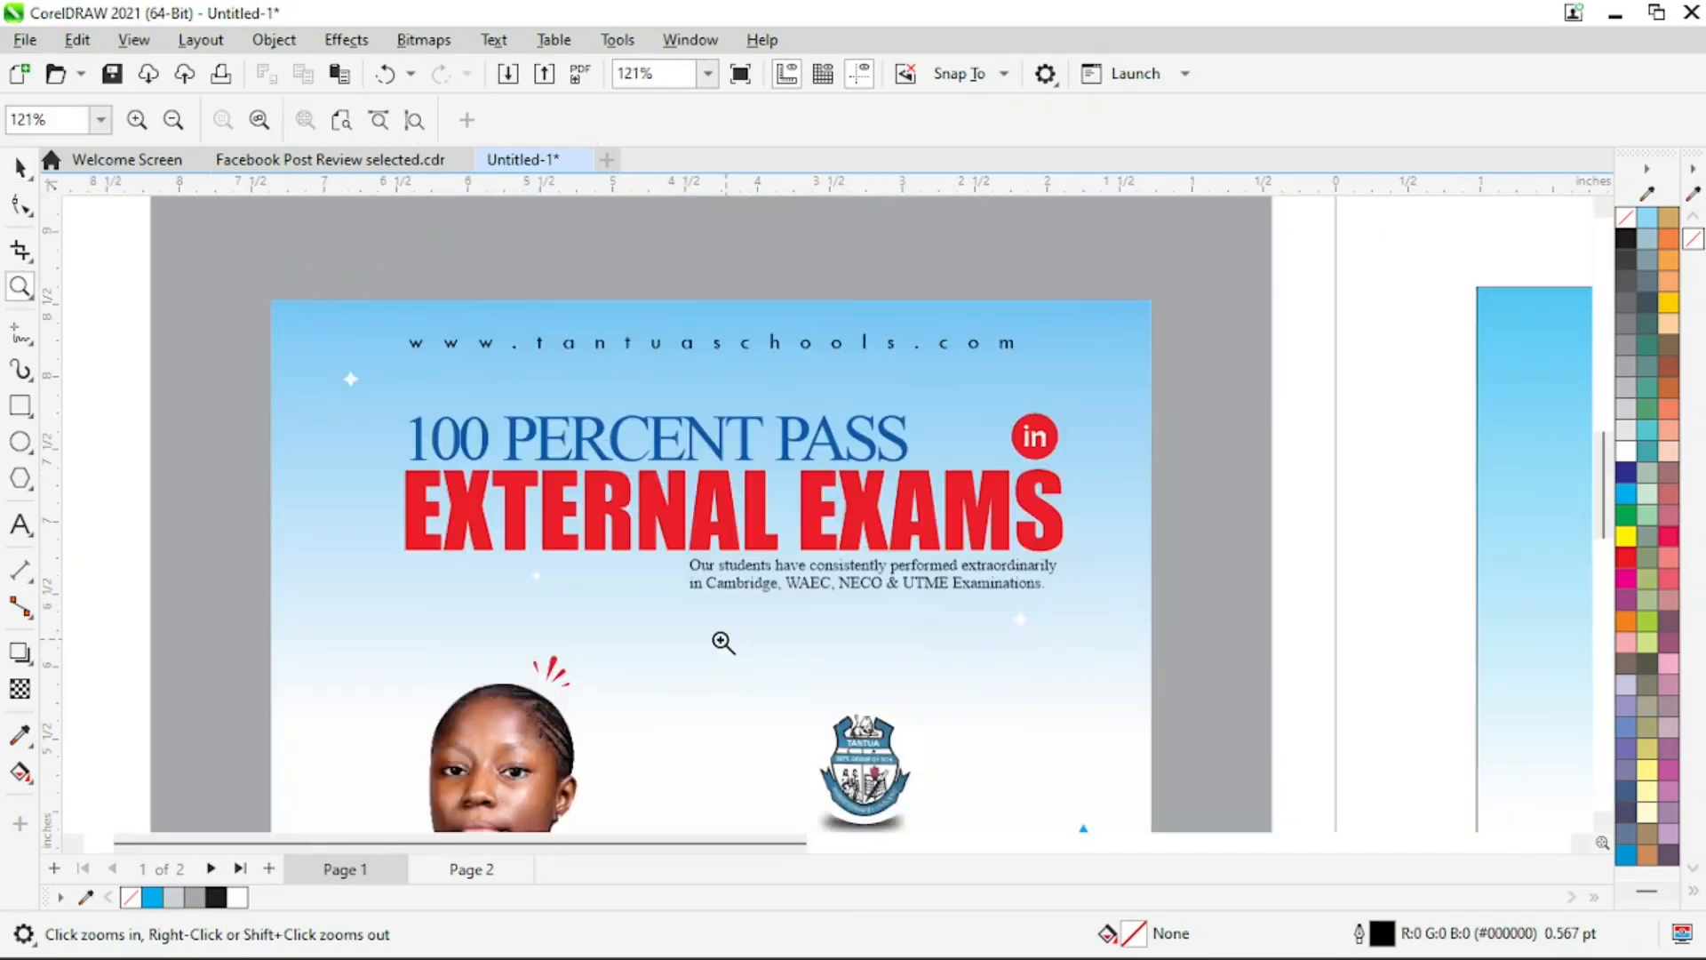
drag(484, 527, 580, 601)
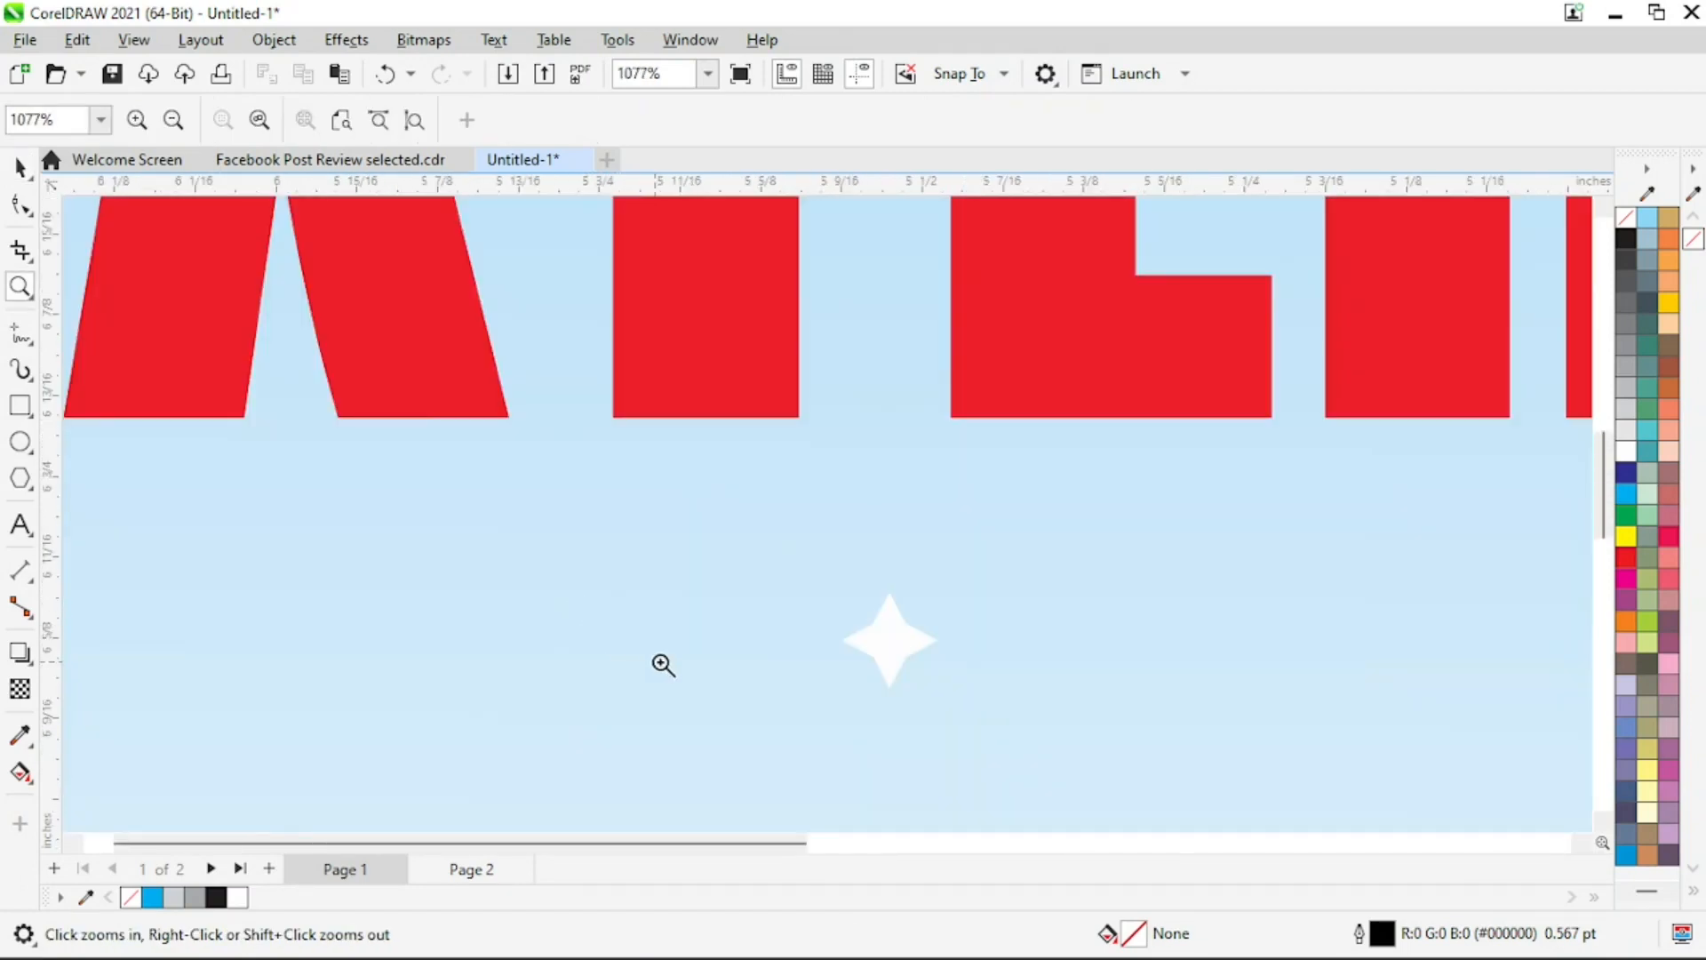
right_click(663, 663)
click(1049, 647)
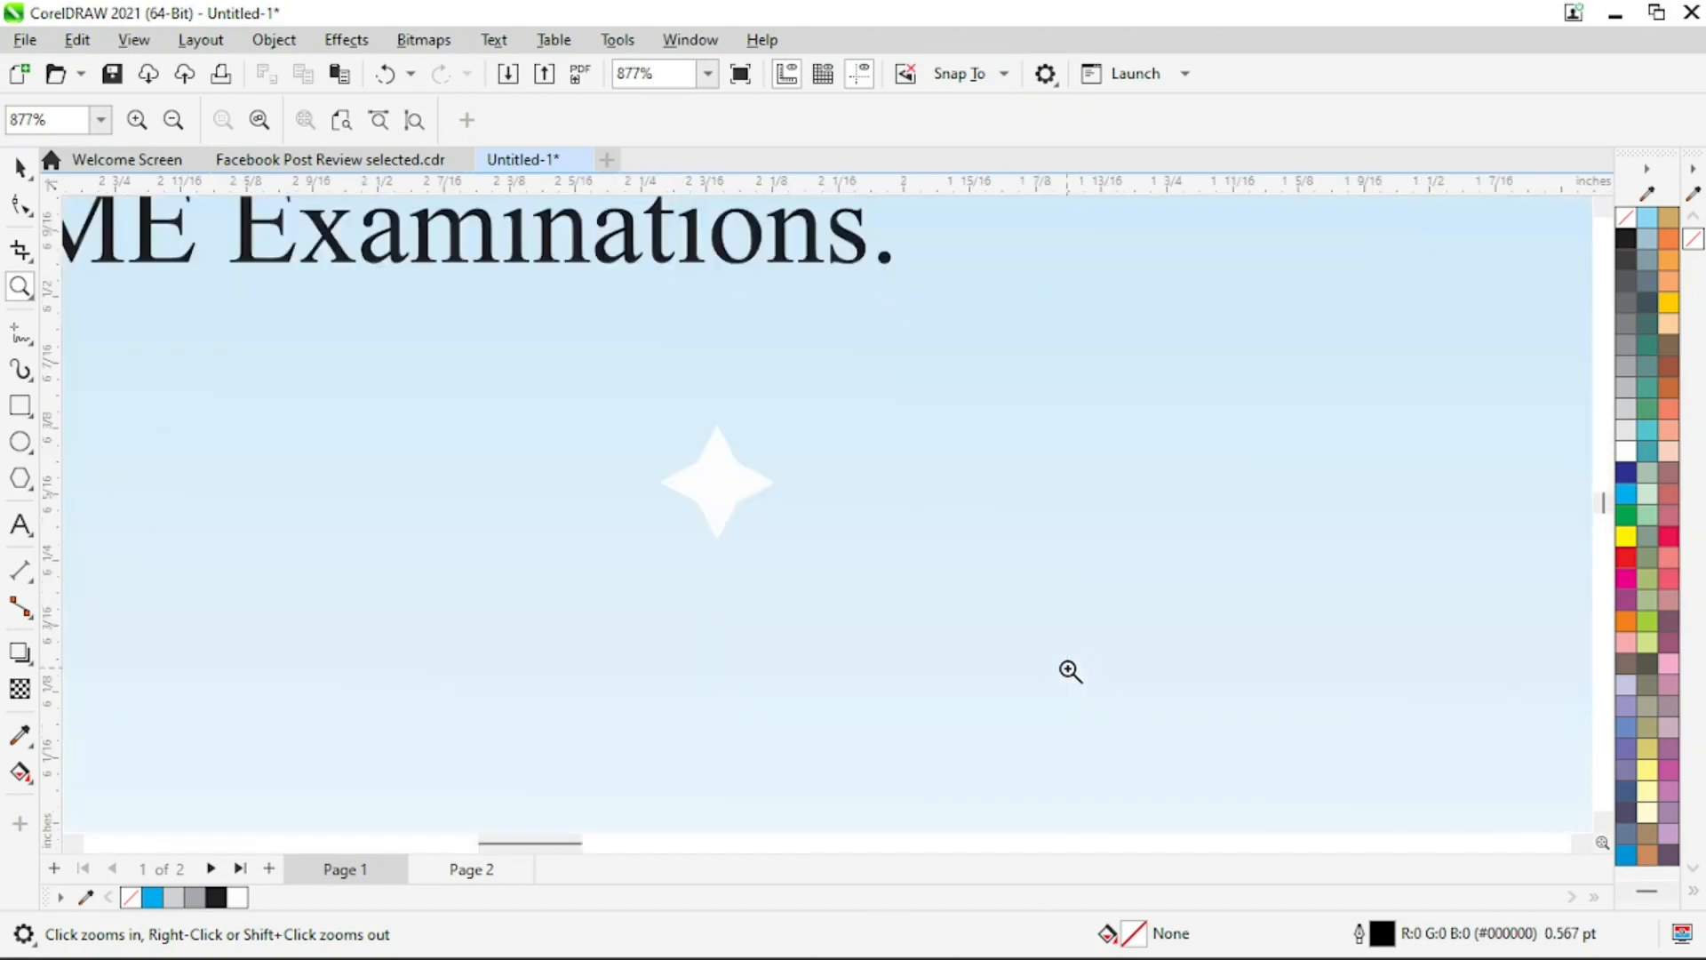
right_click(811, 485)
right_click(855, 528)
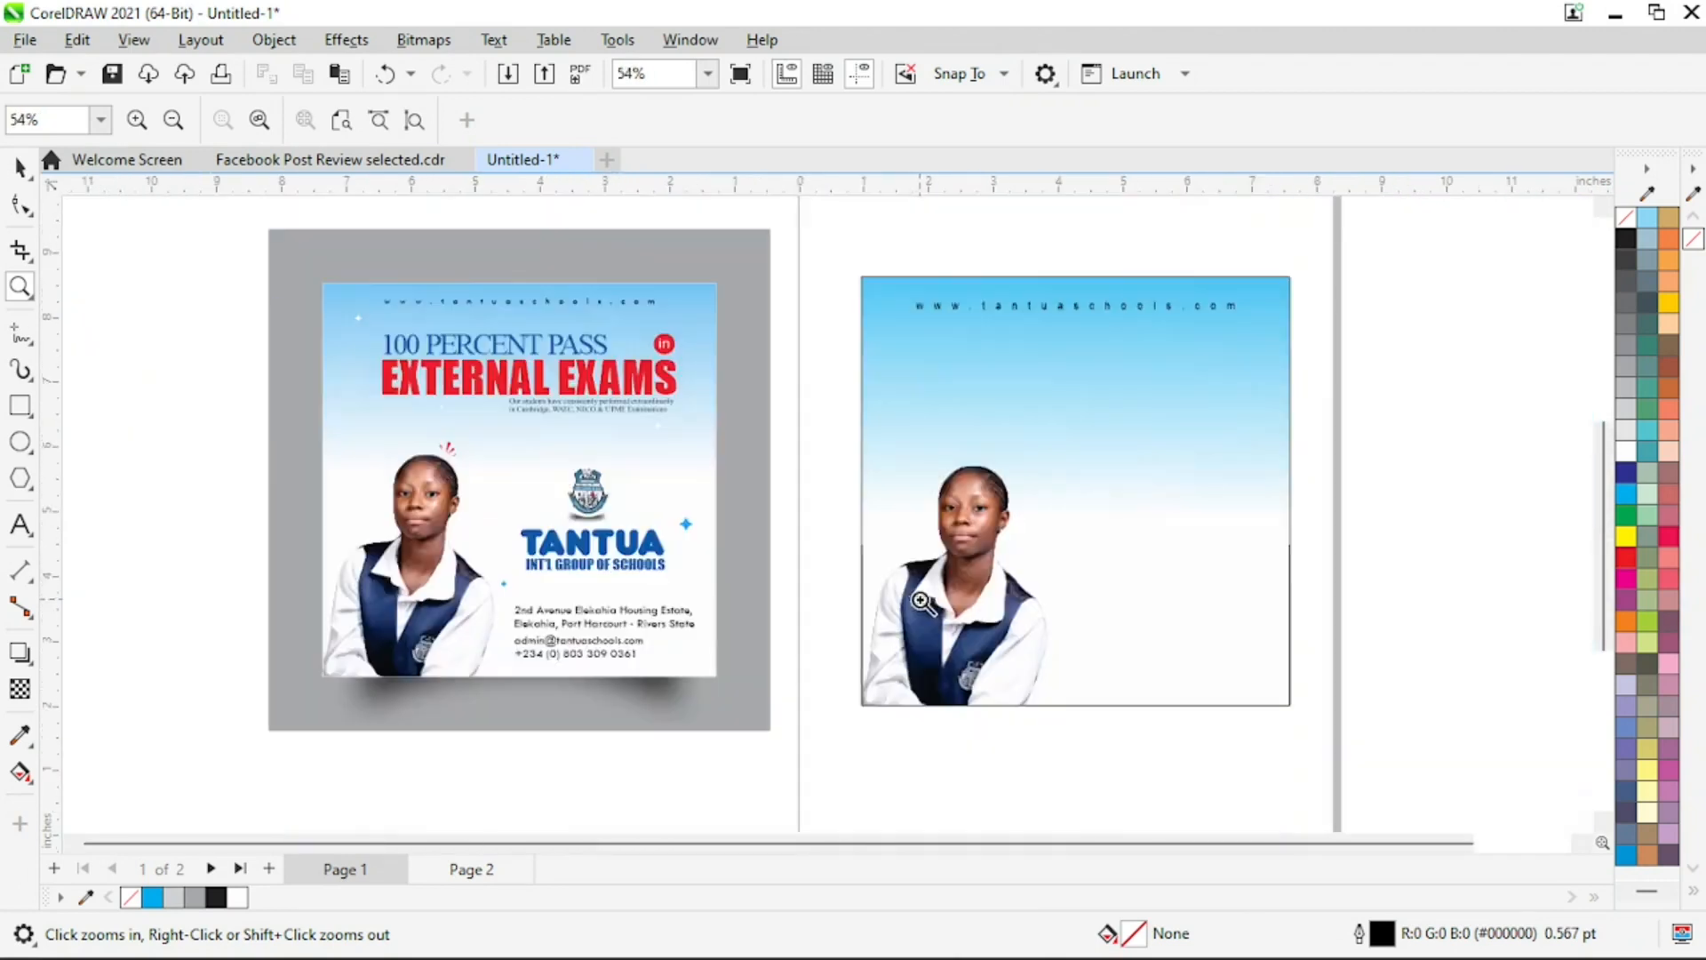
Draw a four-pointed star about 1.98 inches wide beside the new design
key(space)
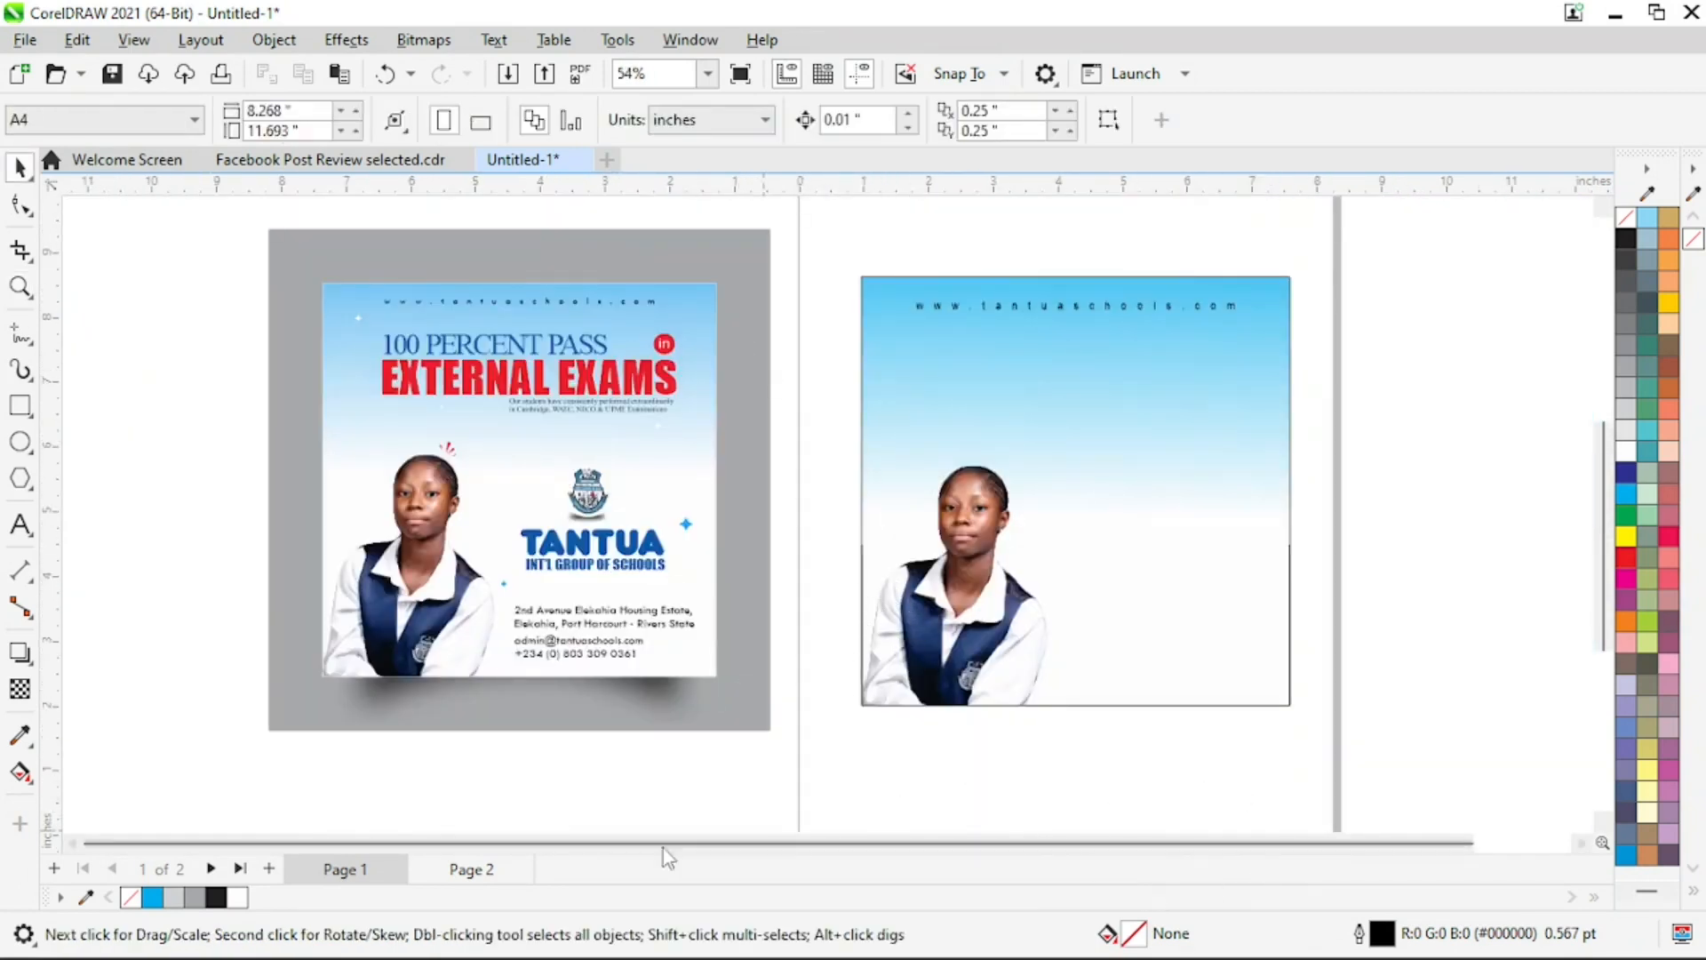
click(29, 489)
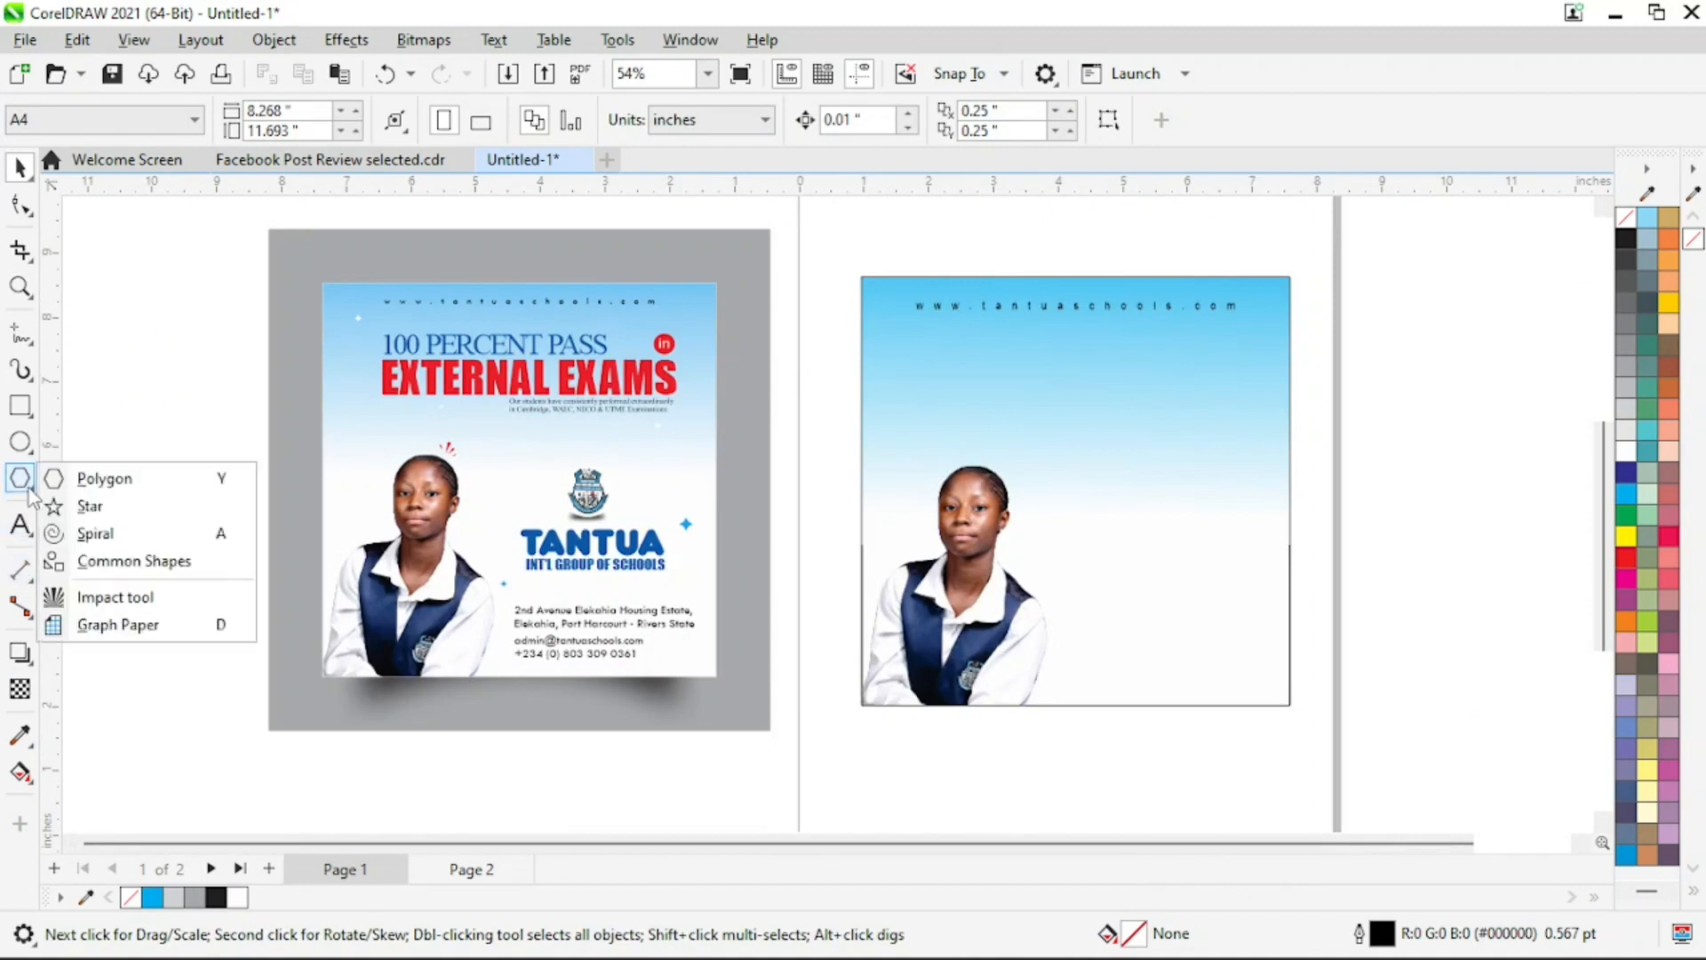
click(103, 509)
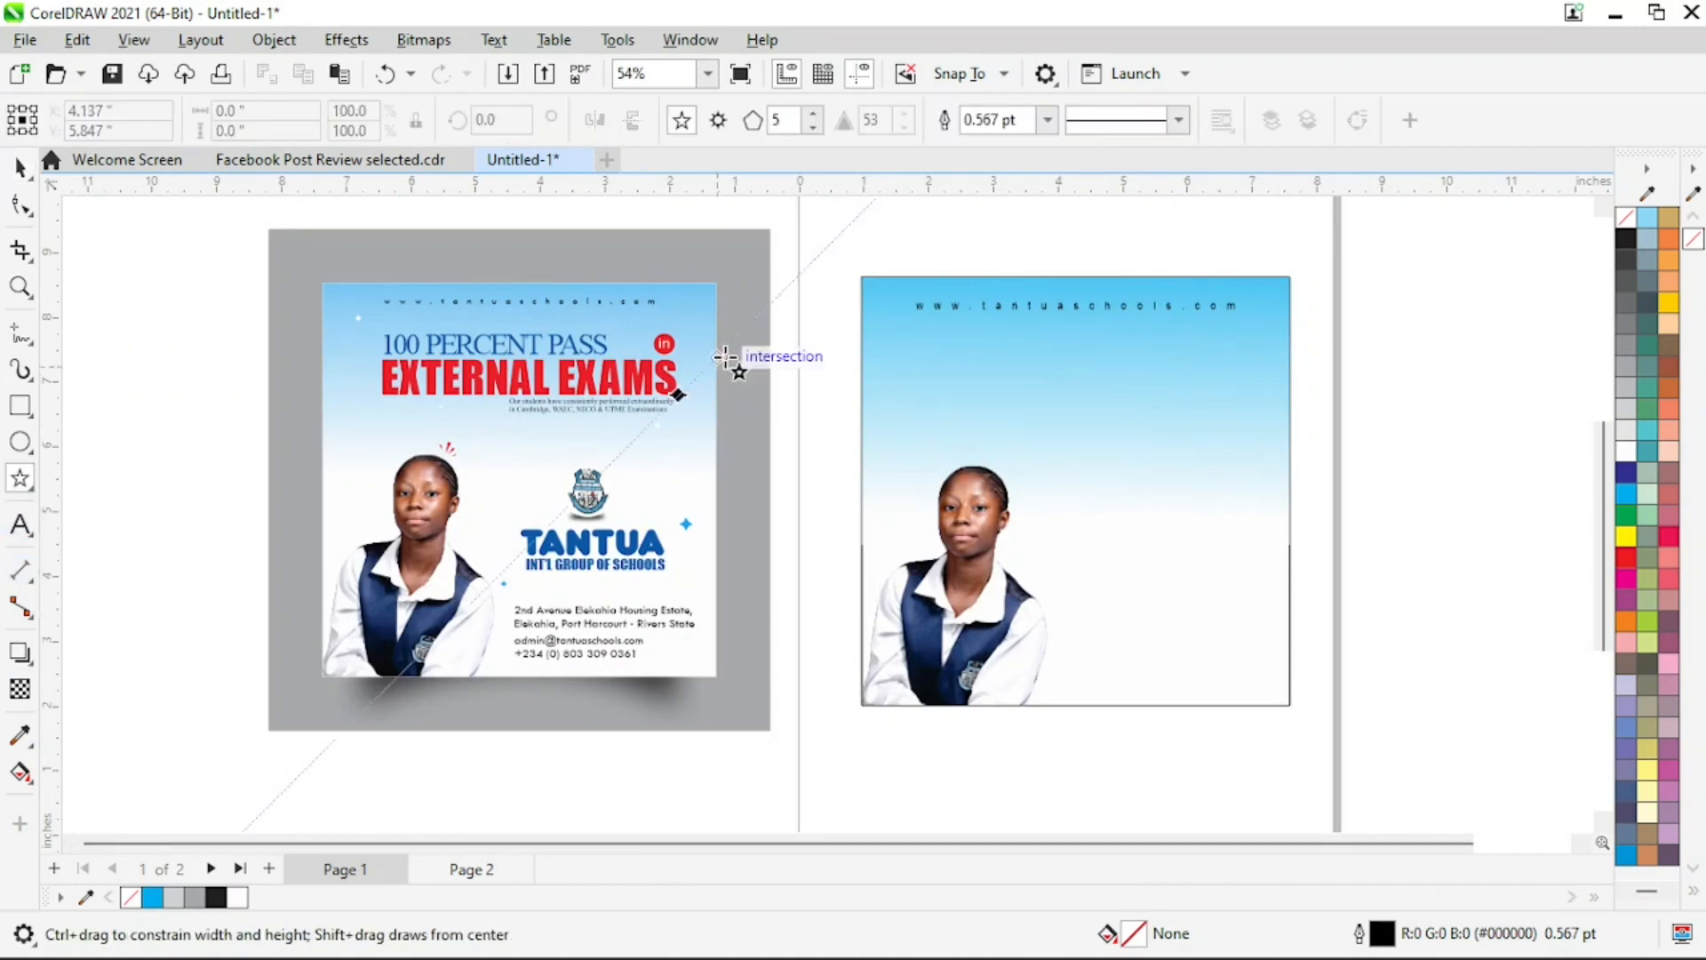
click(813, 128)
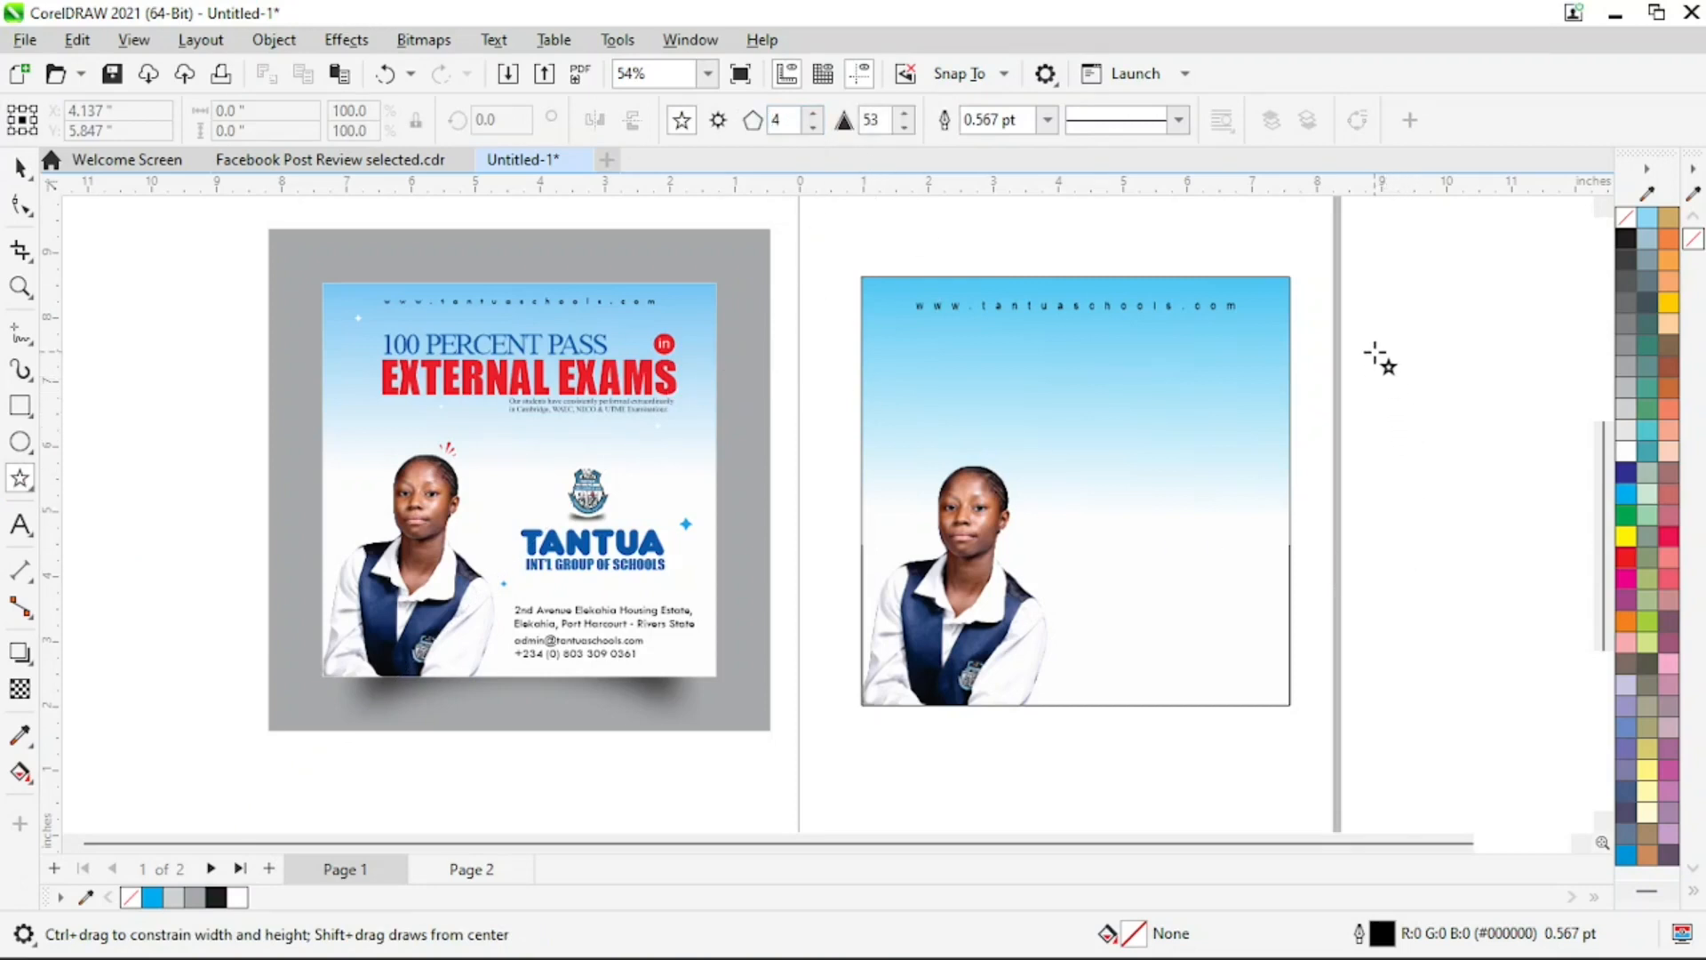
drag(1377, 346, 1380, 410)
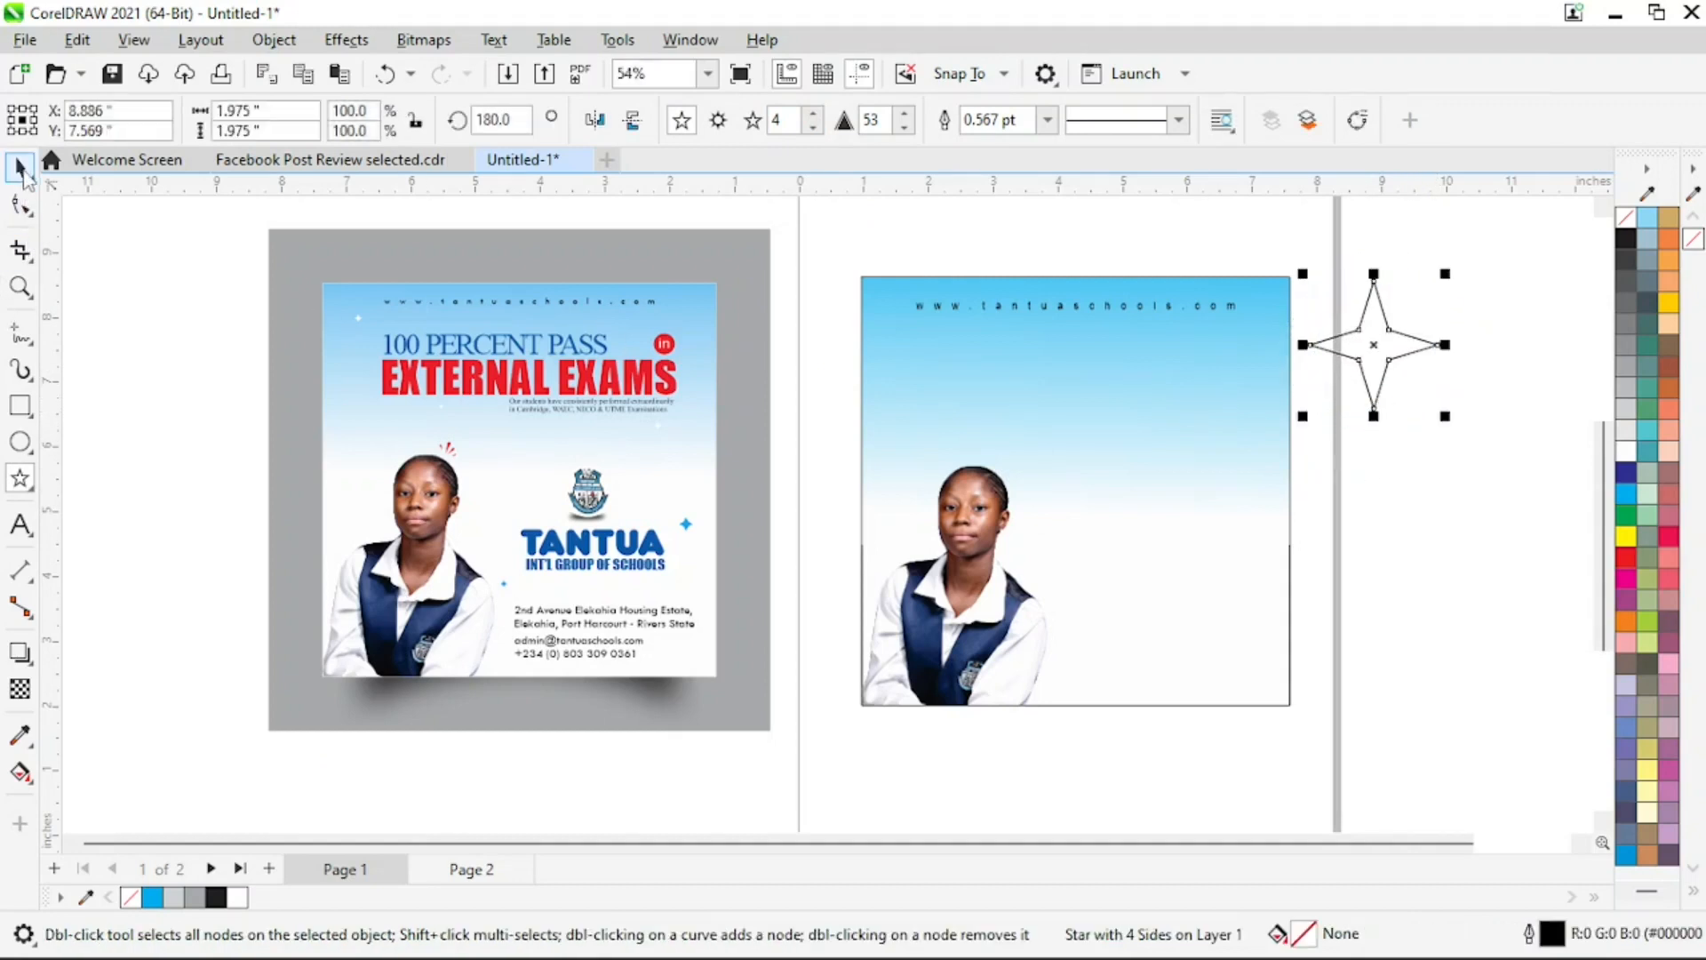
Shrink the star to about 0.87 inches and move it near the gradient's upper-left corner
click(22, 167)
drag(1452, 278, 1422, 345)
drag(835, 350, 900, 341)
Fill the four-pointed star with white and remove its outline
click(1627, 450)
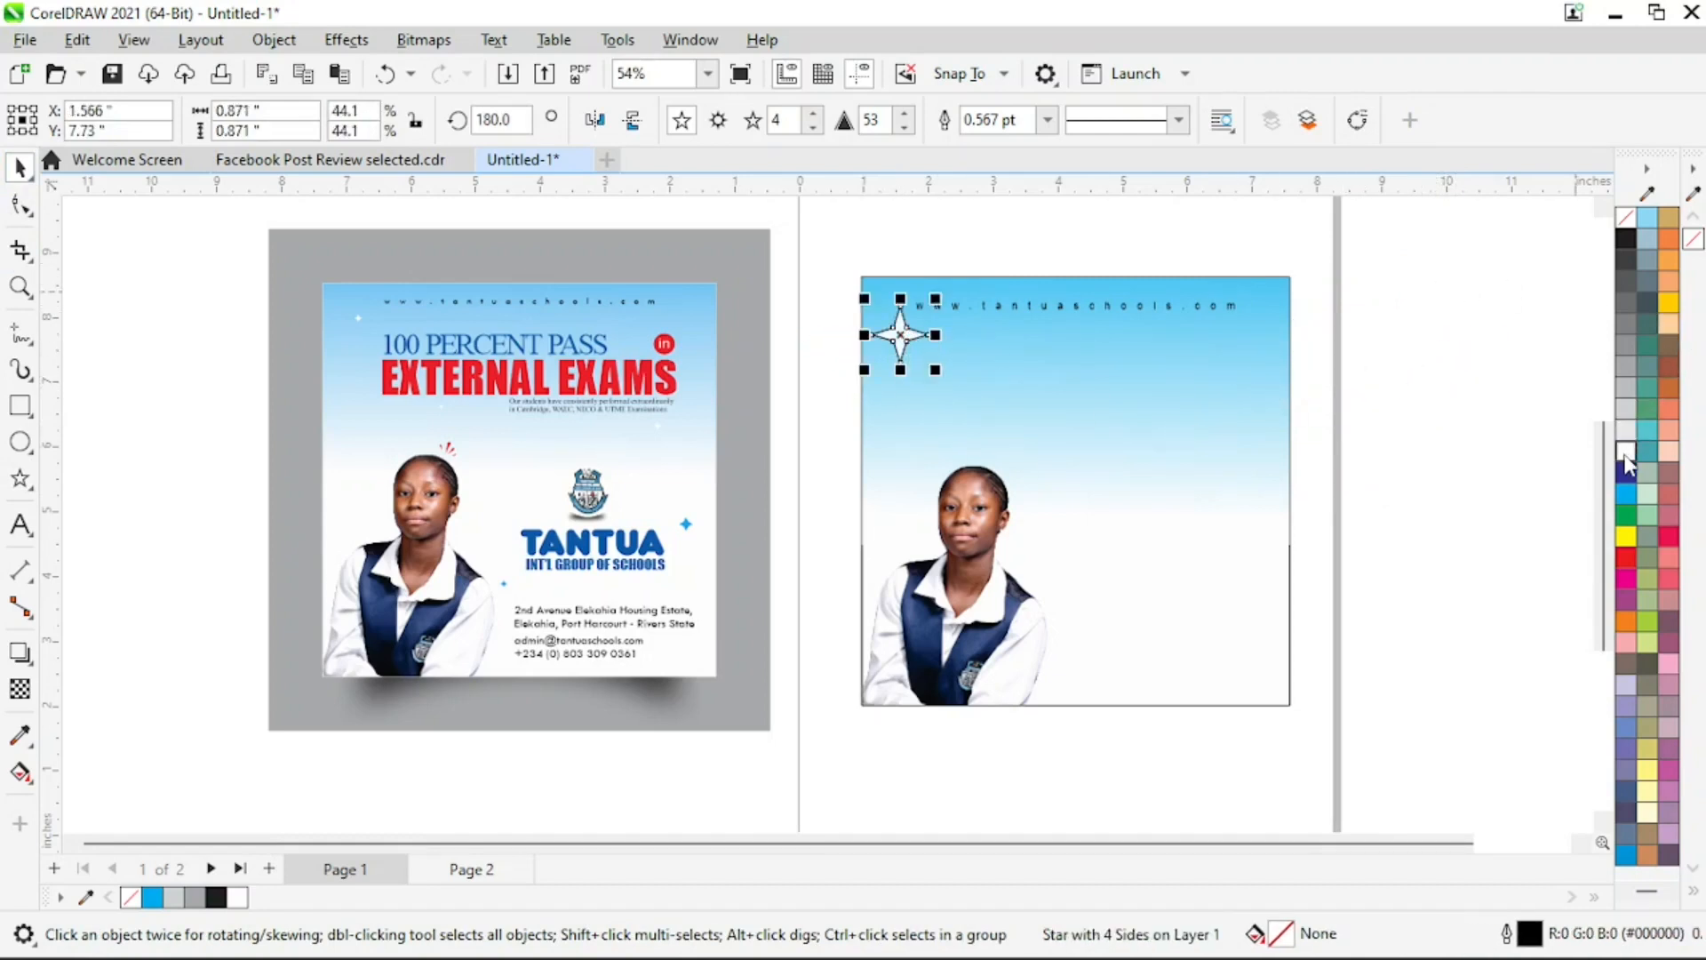
right_click(1632, 229)
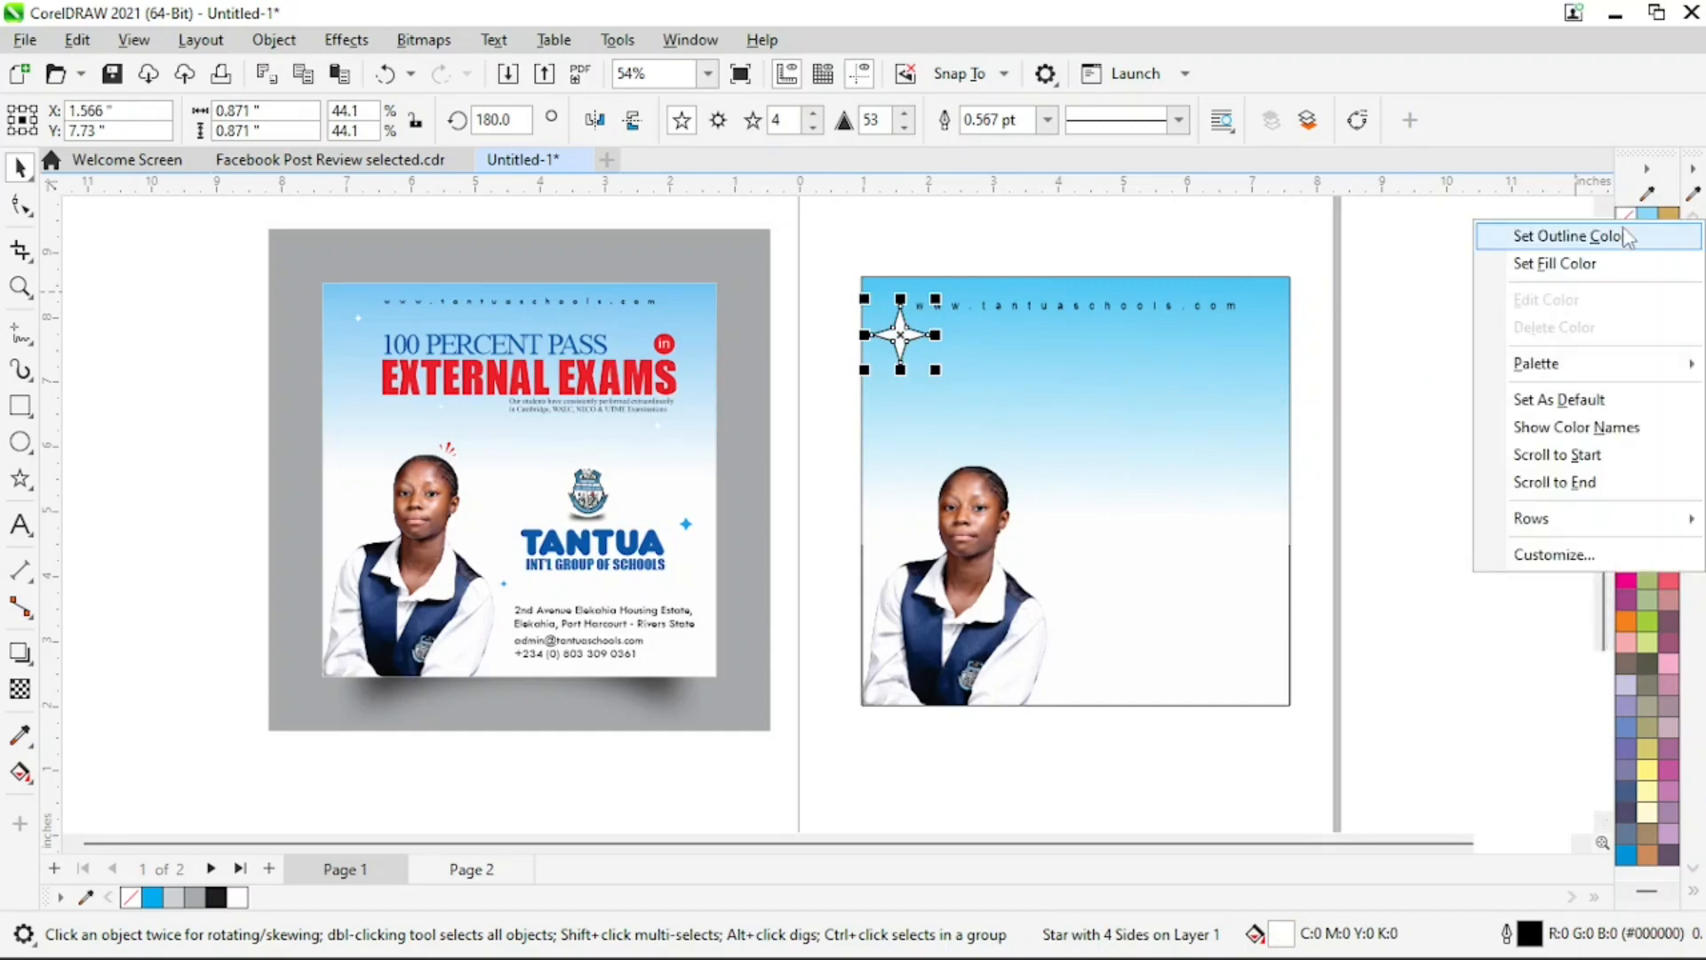
click(1615, 246)
Reduce the white star to about 0.3 inches and place it just below and left of the website line's start
key(z)
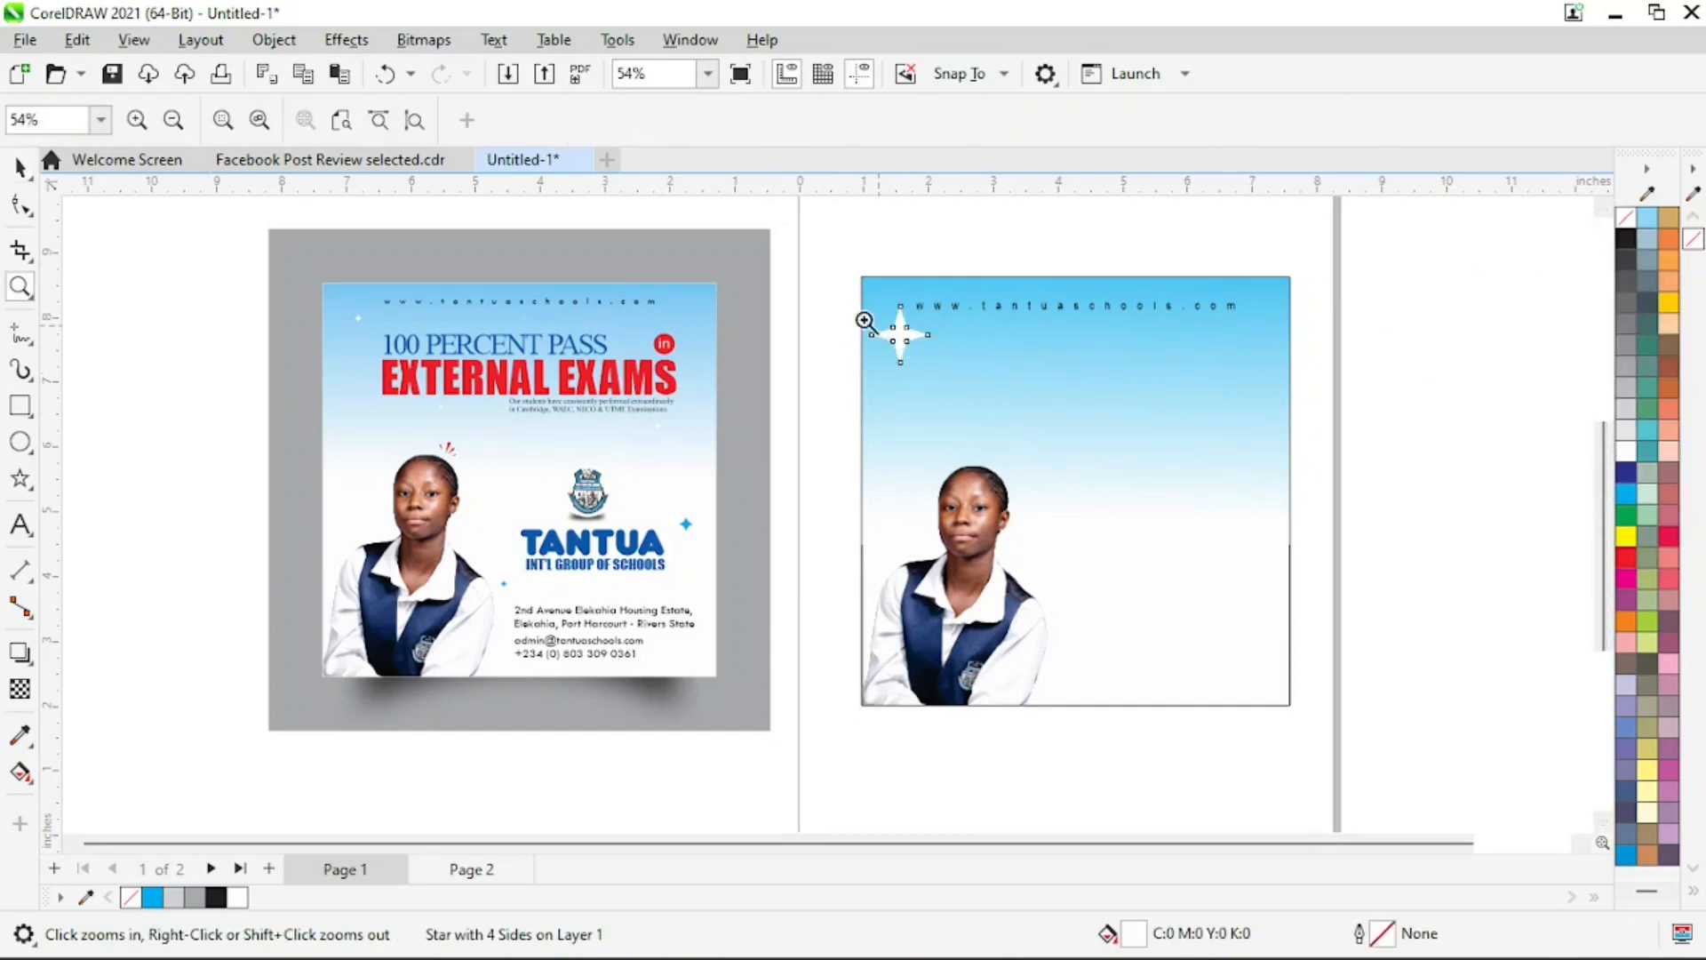
drag(786, 256, 1045, 445)
key(space)
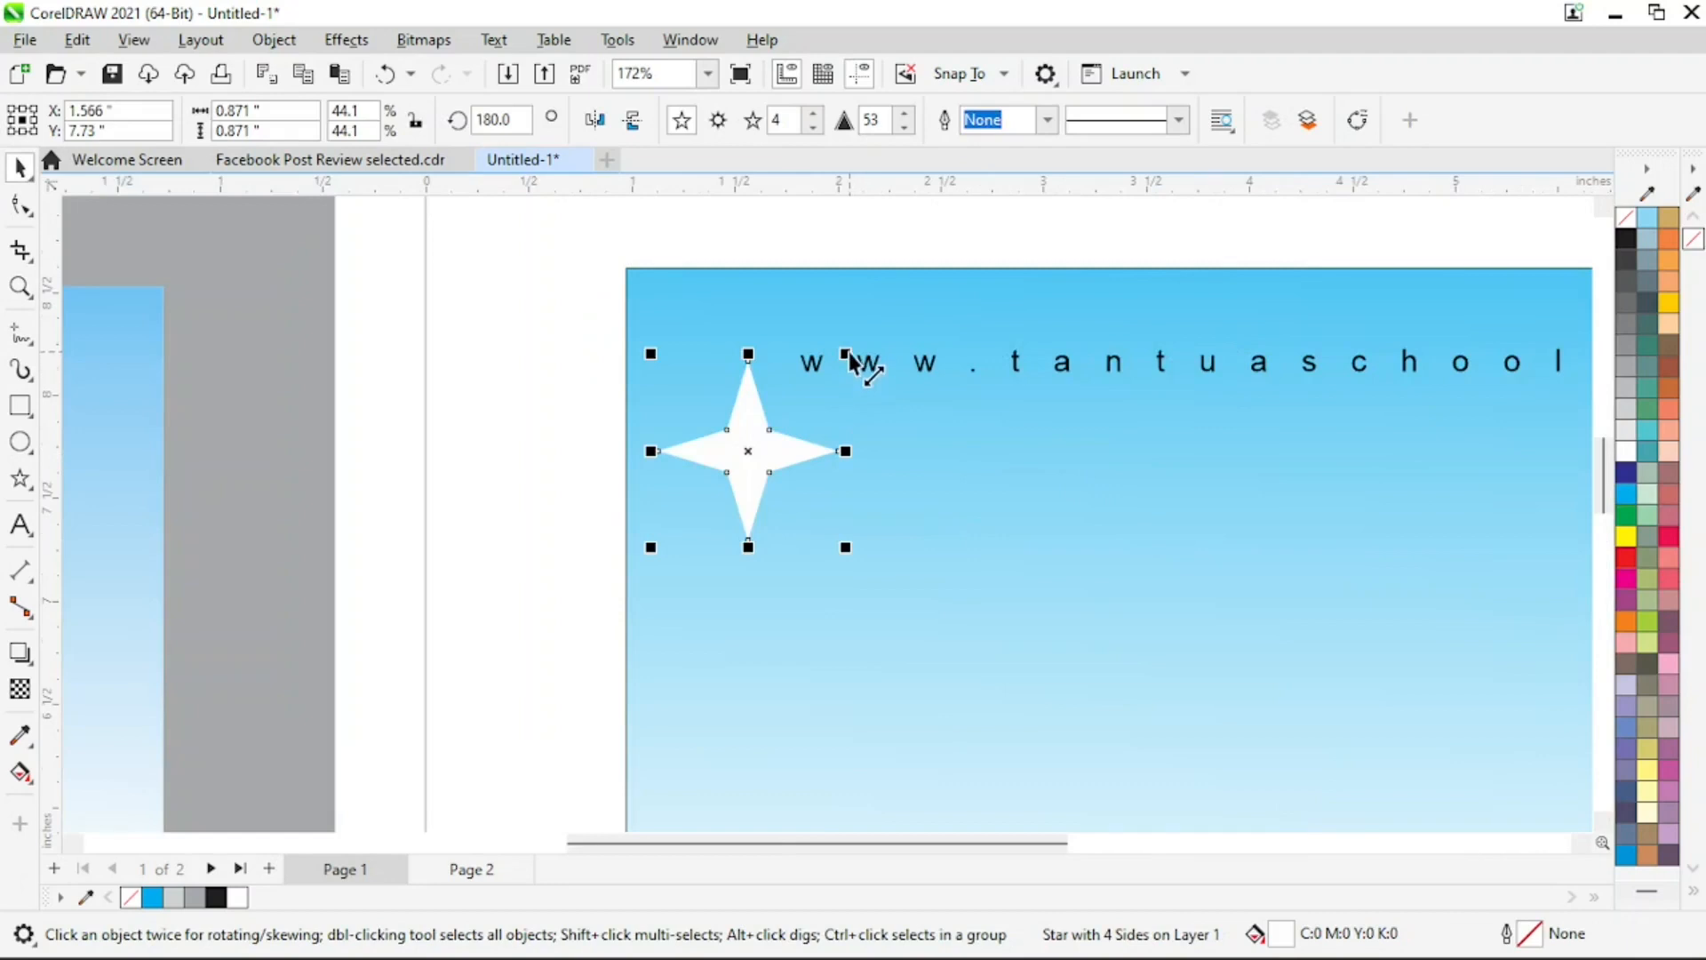
drag(845, 354, 801, 463)
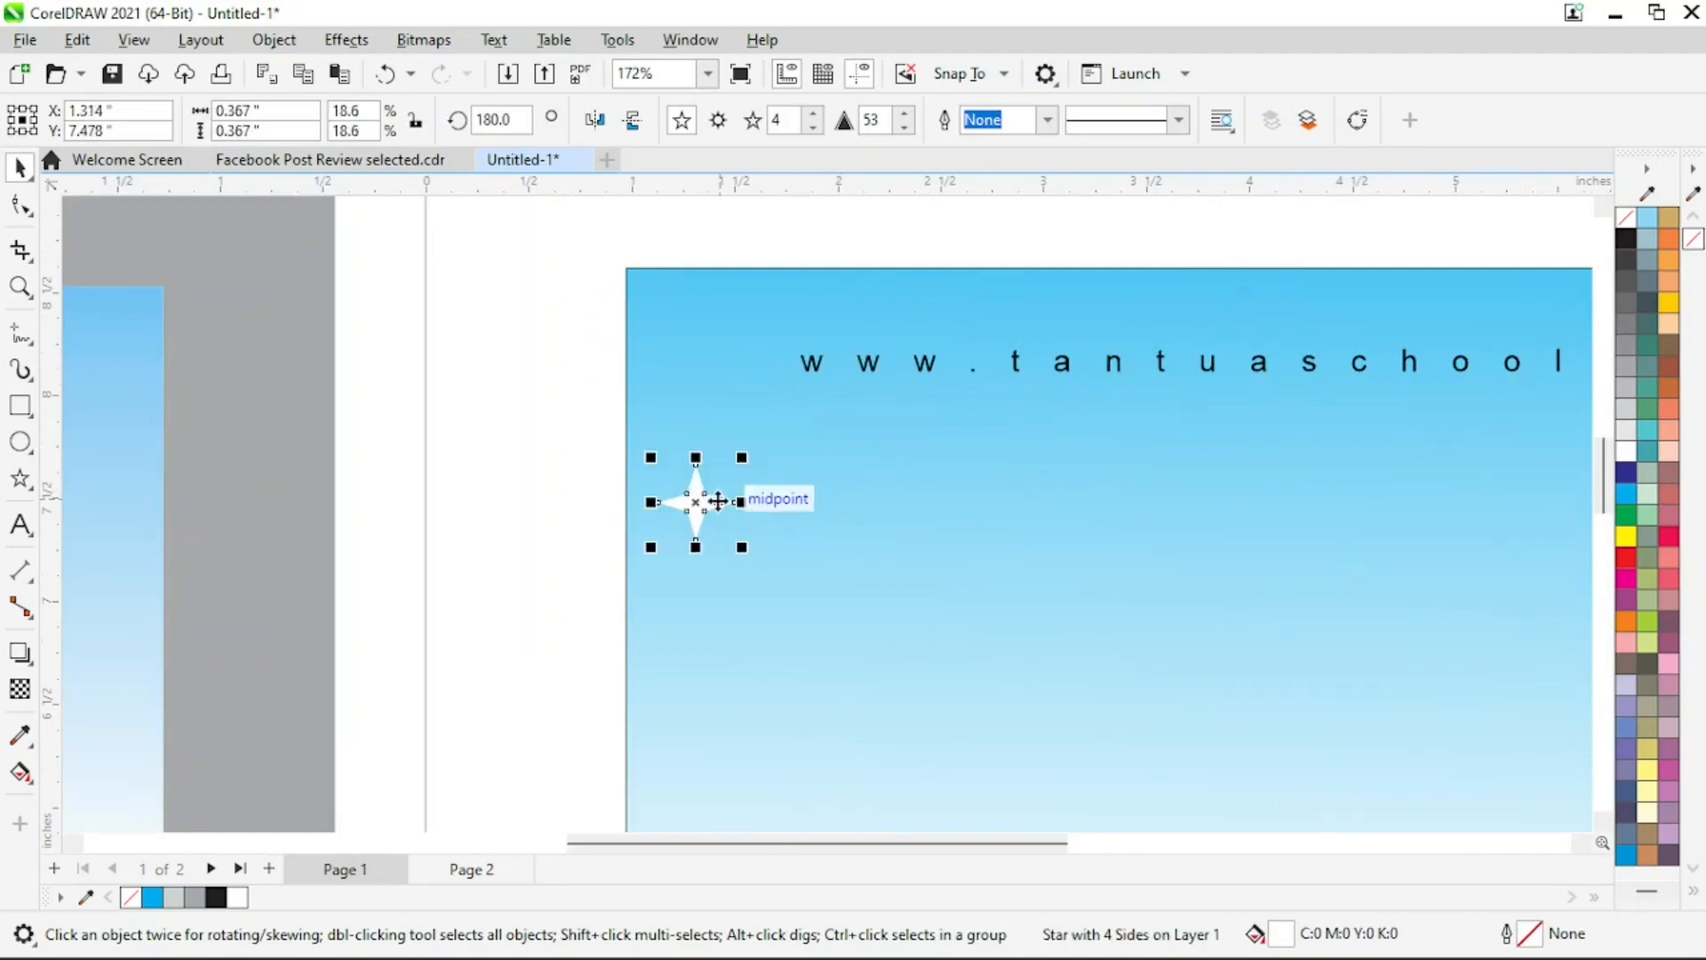
drag(710, 504, 716, 429)
Pull the white star's inner nodes outward to give it the fuller shape of the reference flyer's sparkle
key(z)
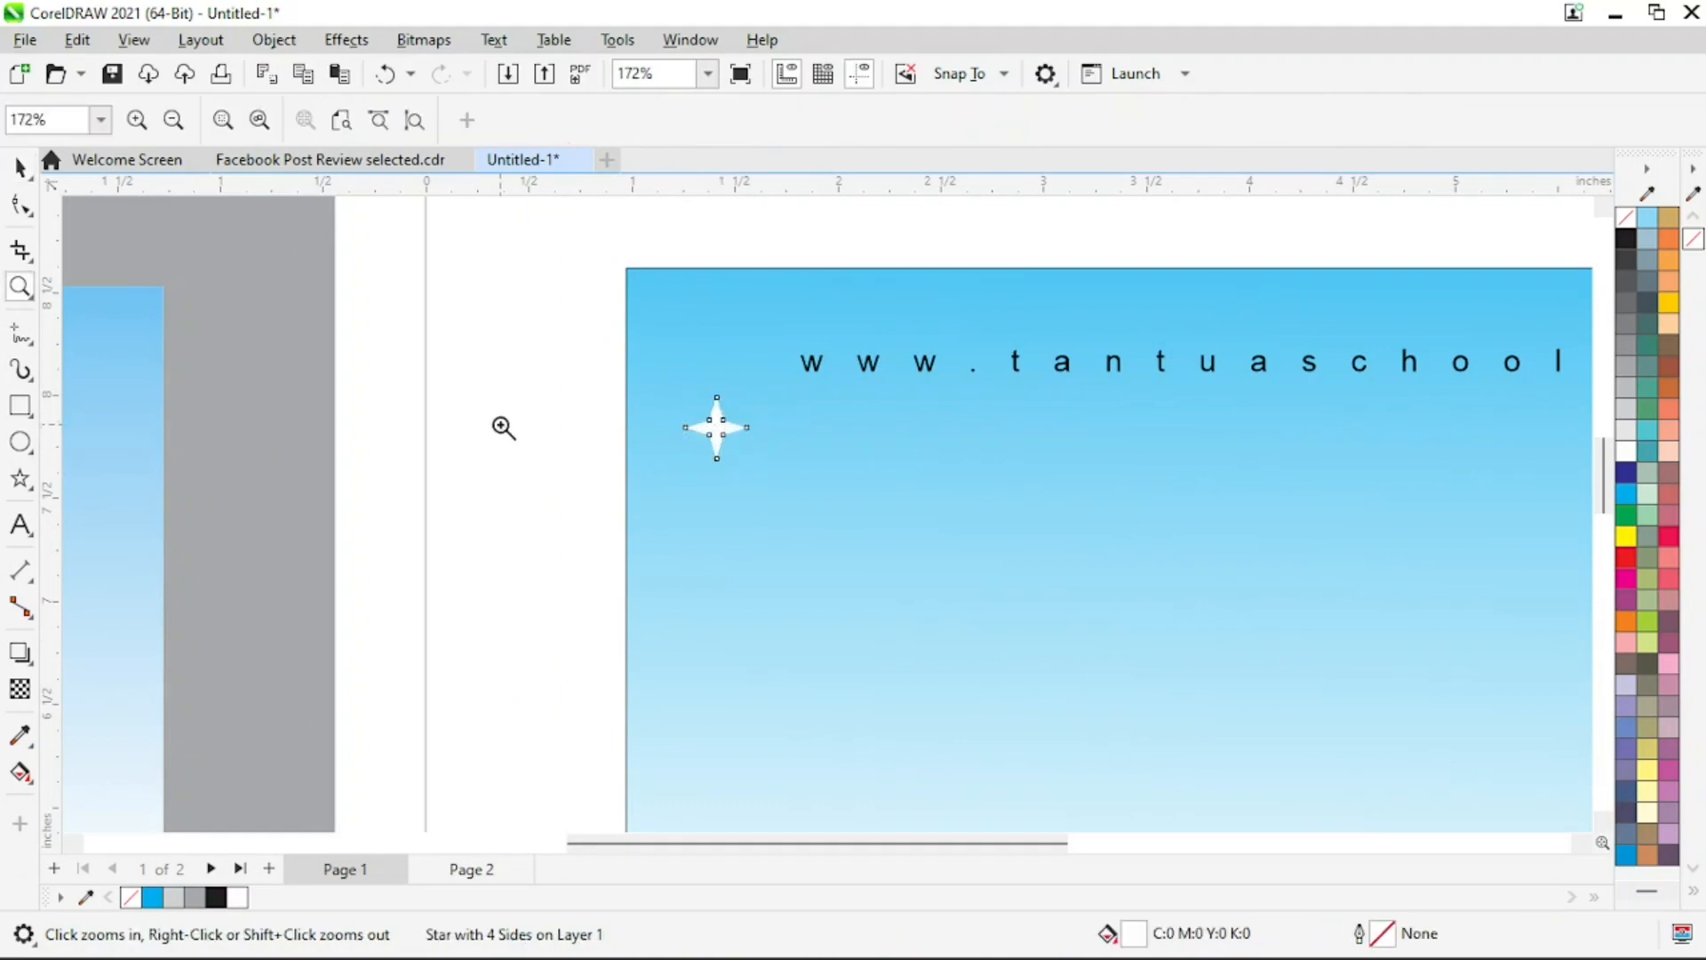
right_click(602, 498)
drag(333, 296, 389, 347)
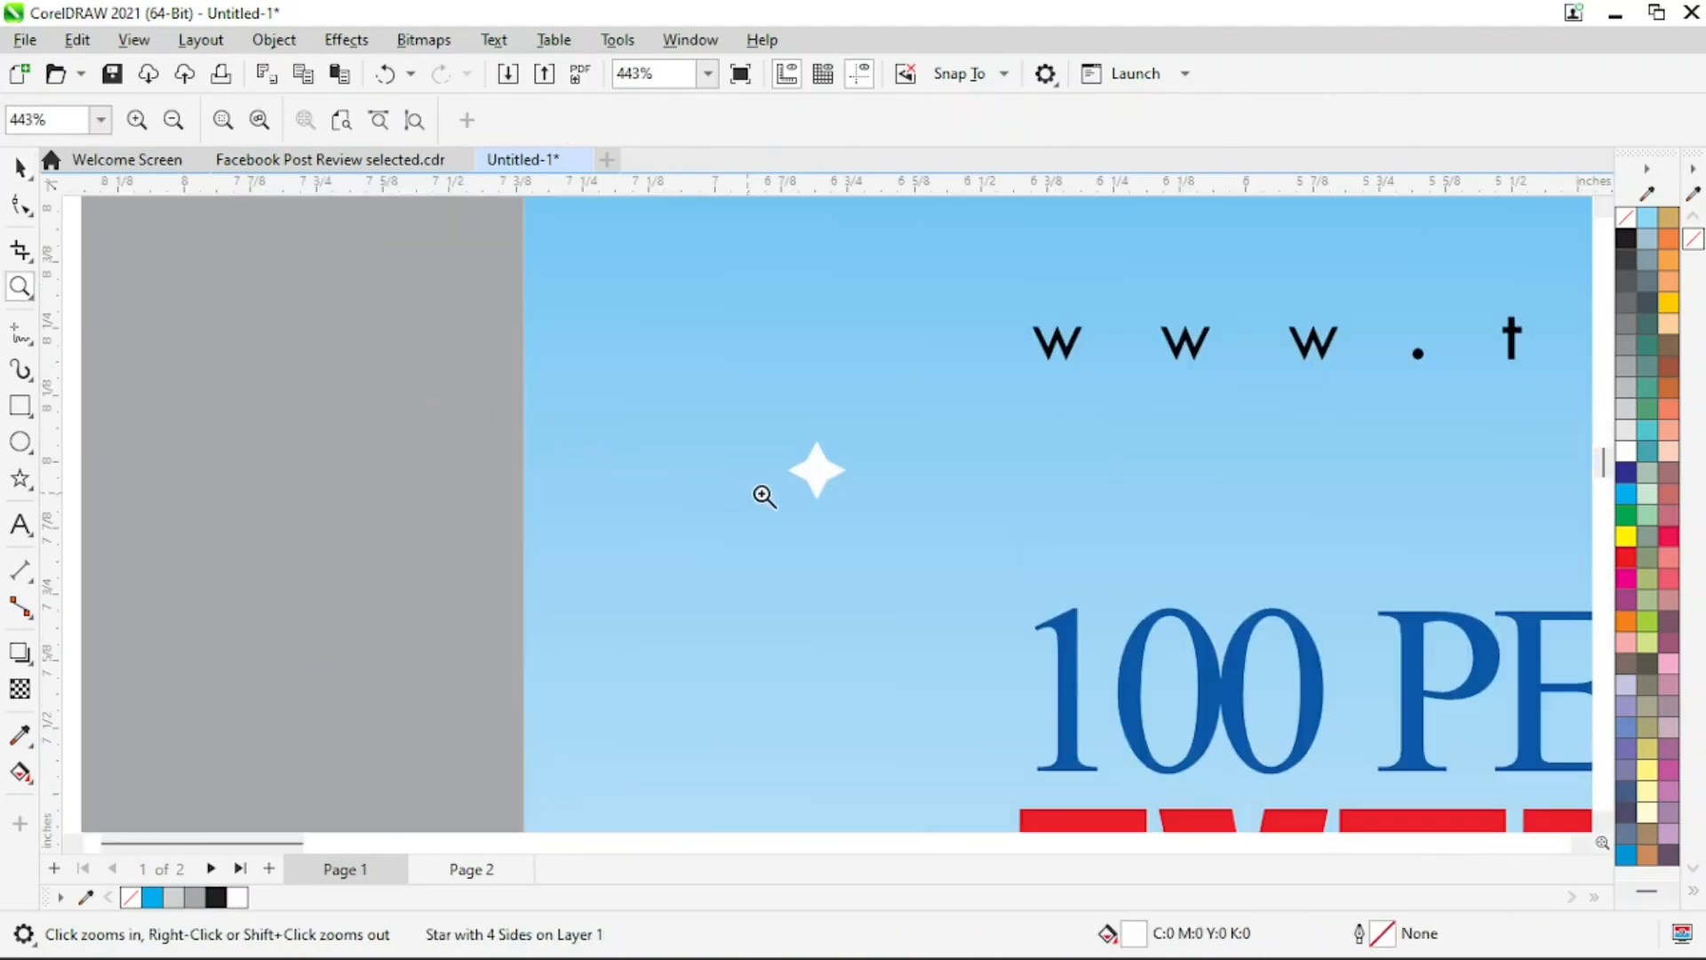
drag(762, 413, 876, 549)
right_click(871, 512)
right_click(879, 499)
drag(867, 315, 965, 384)
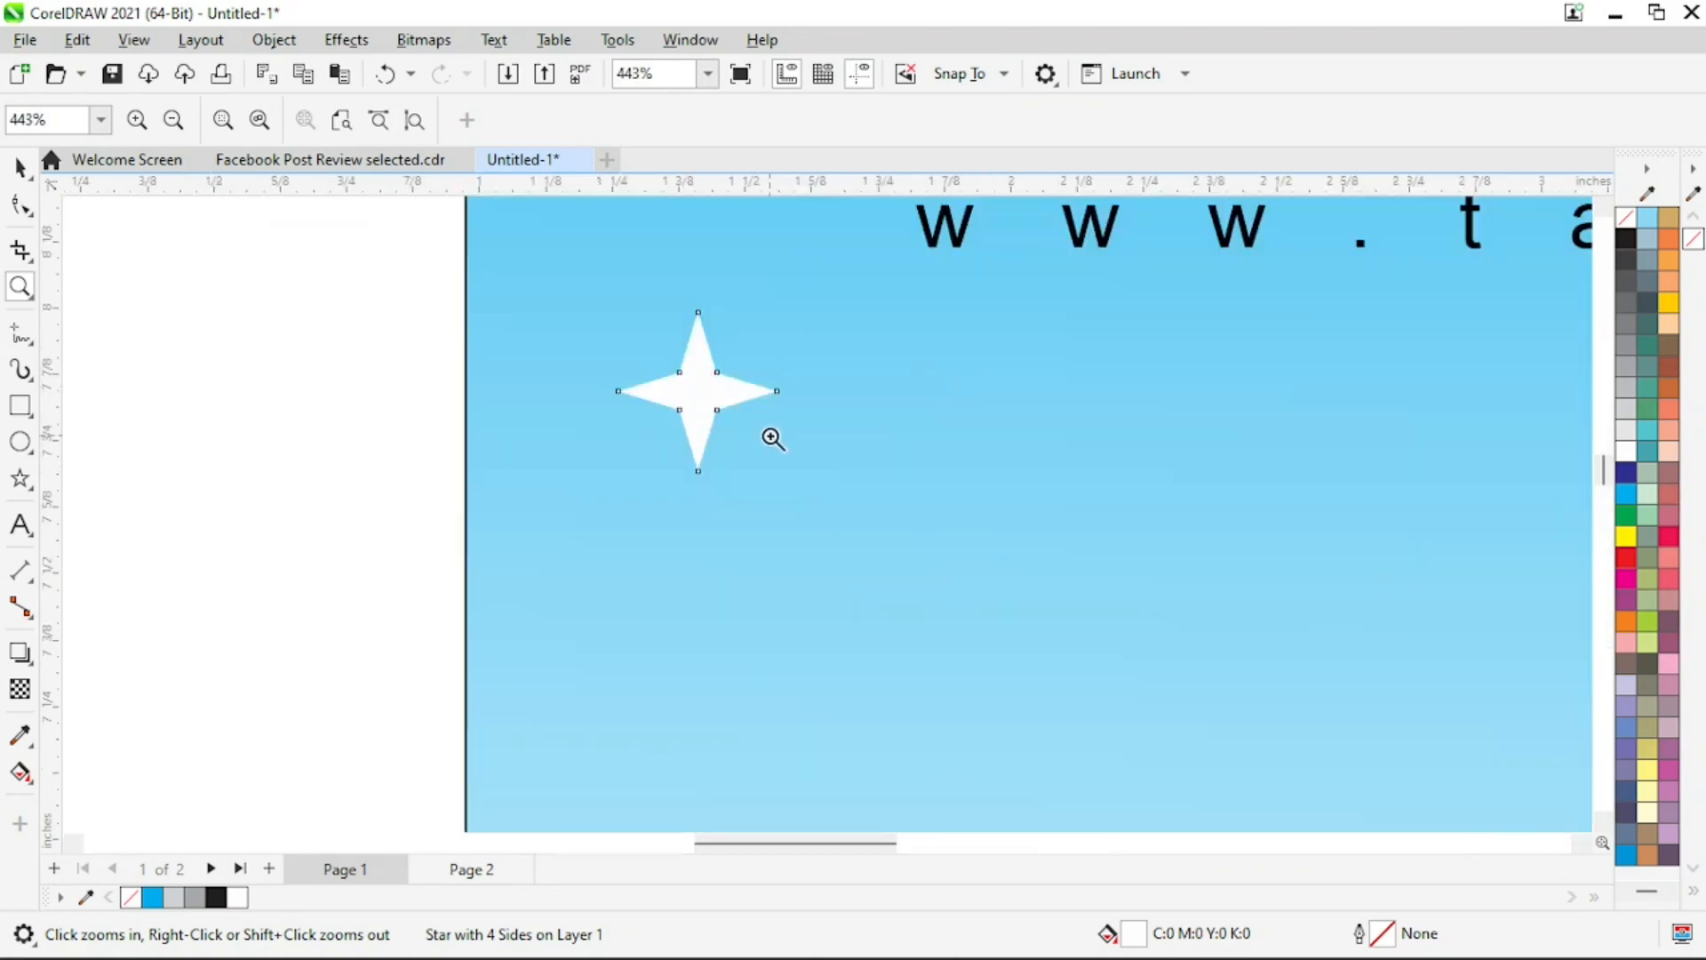
key(space)
key(space)
drag(579, 290, 853, 488)
key(space)
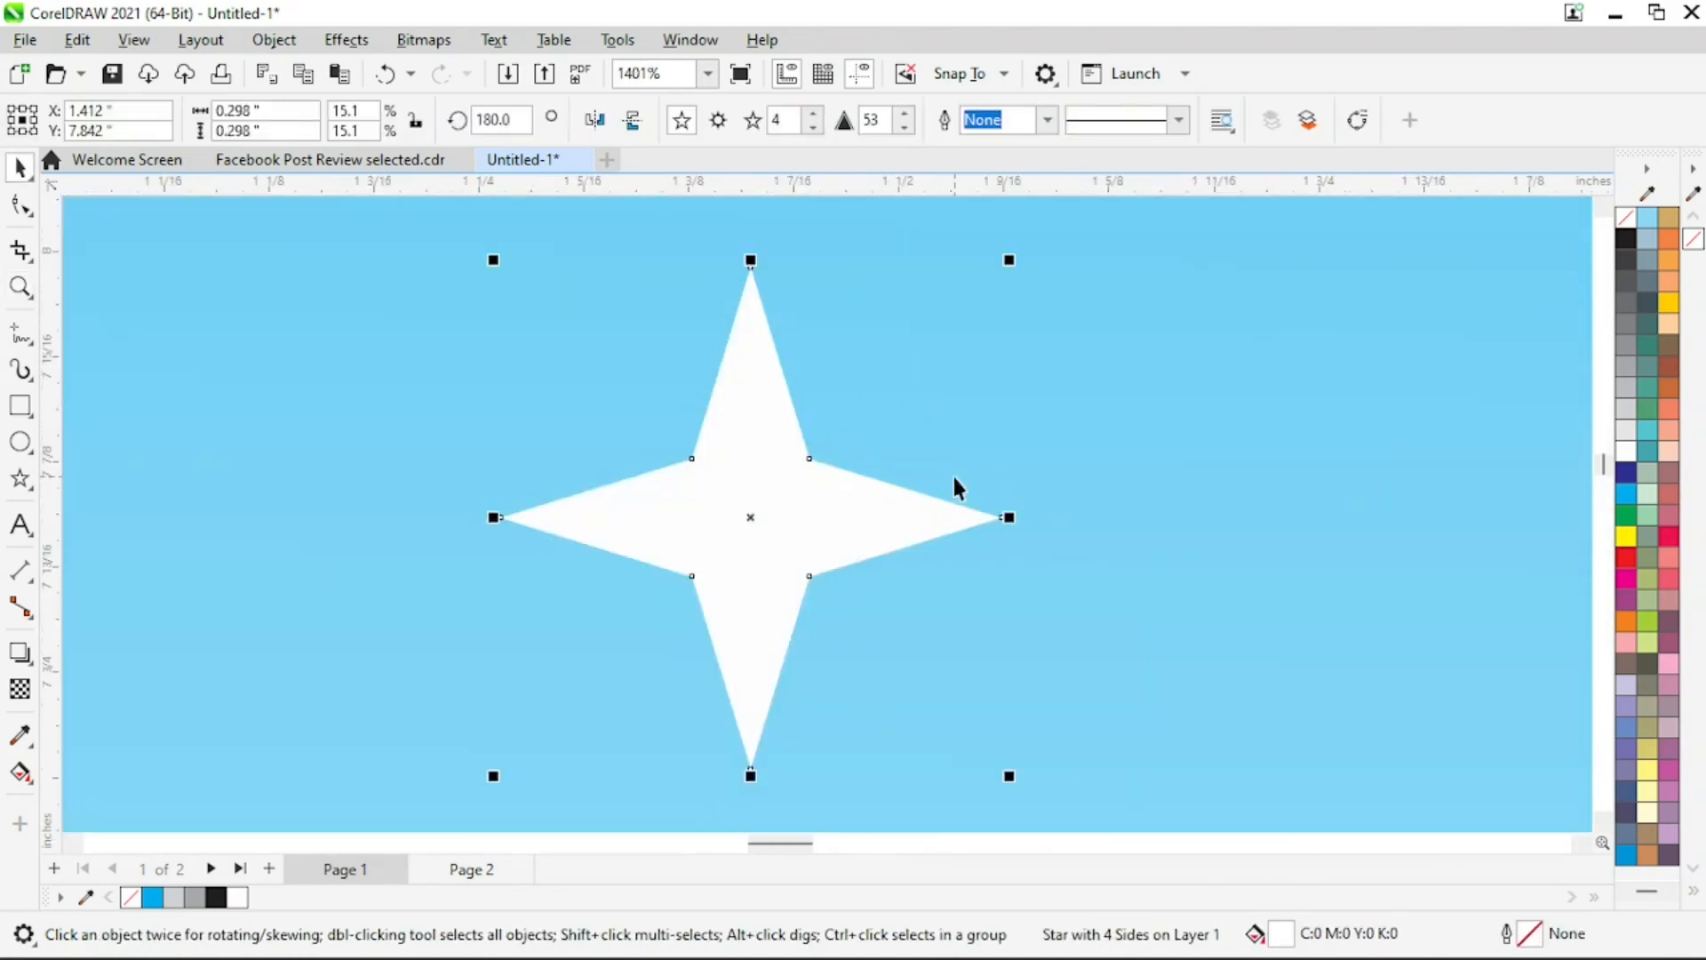
click(21, 207)
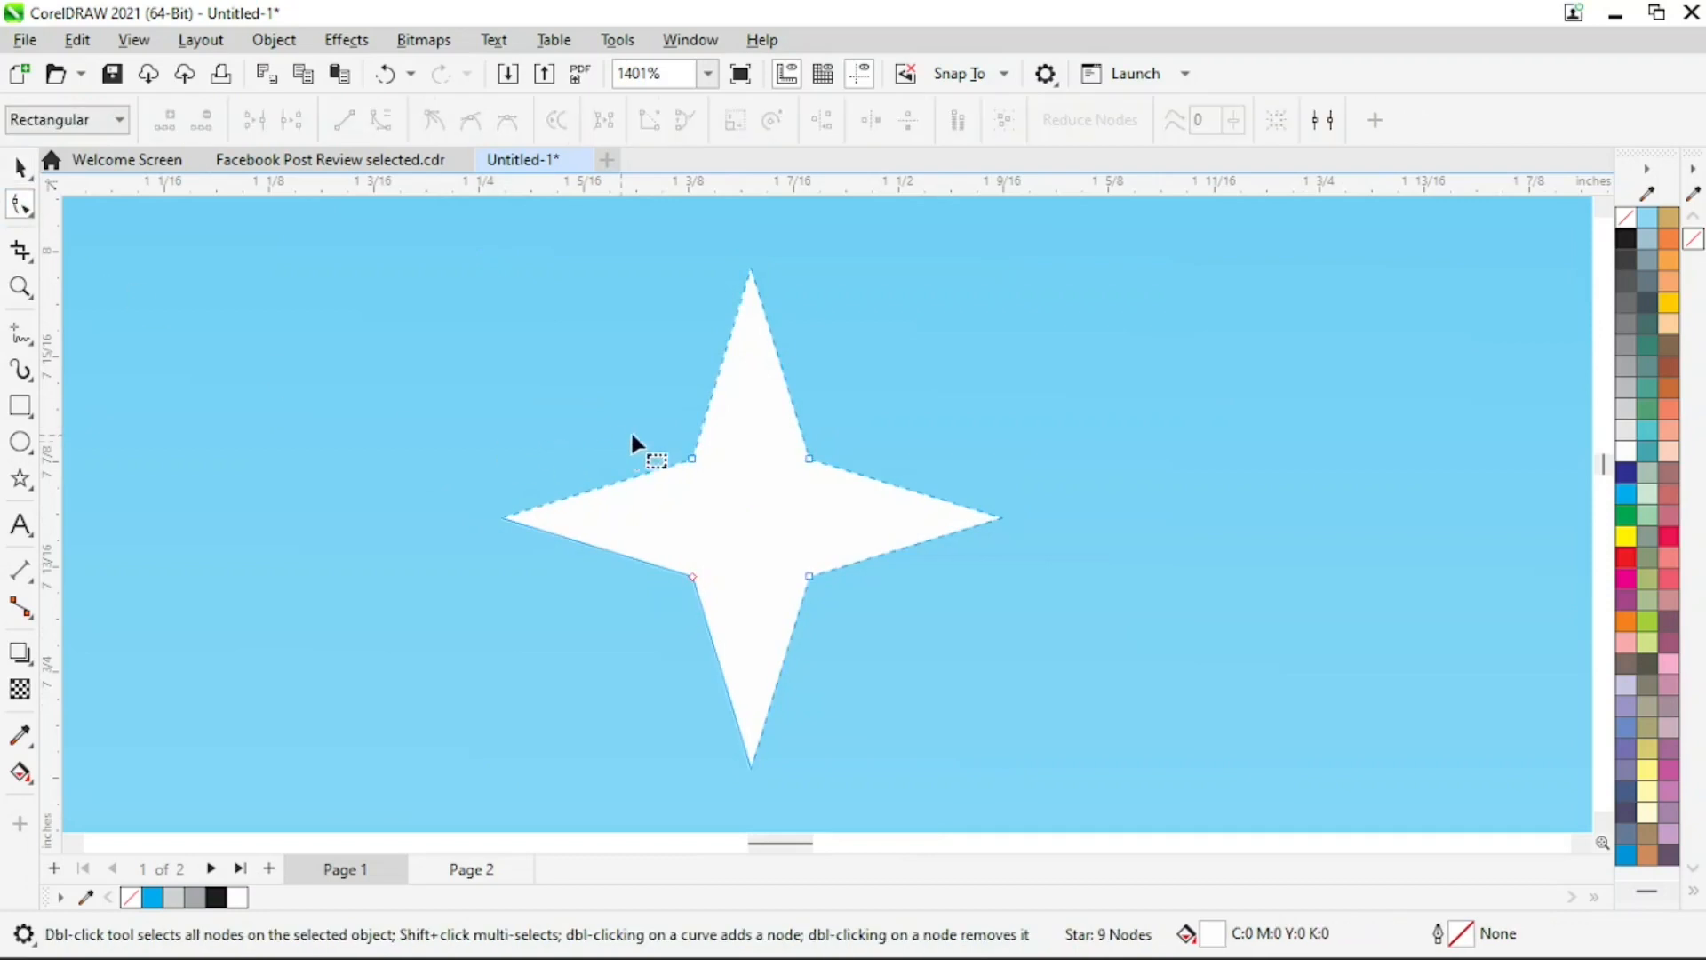
drag(807, 457, 839, 428)
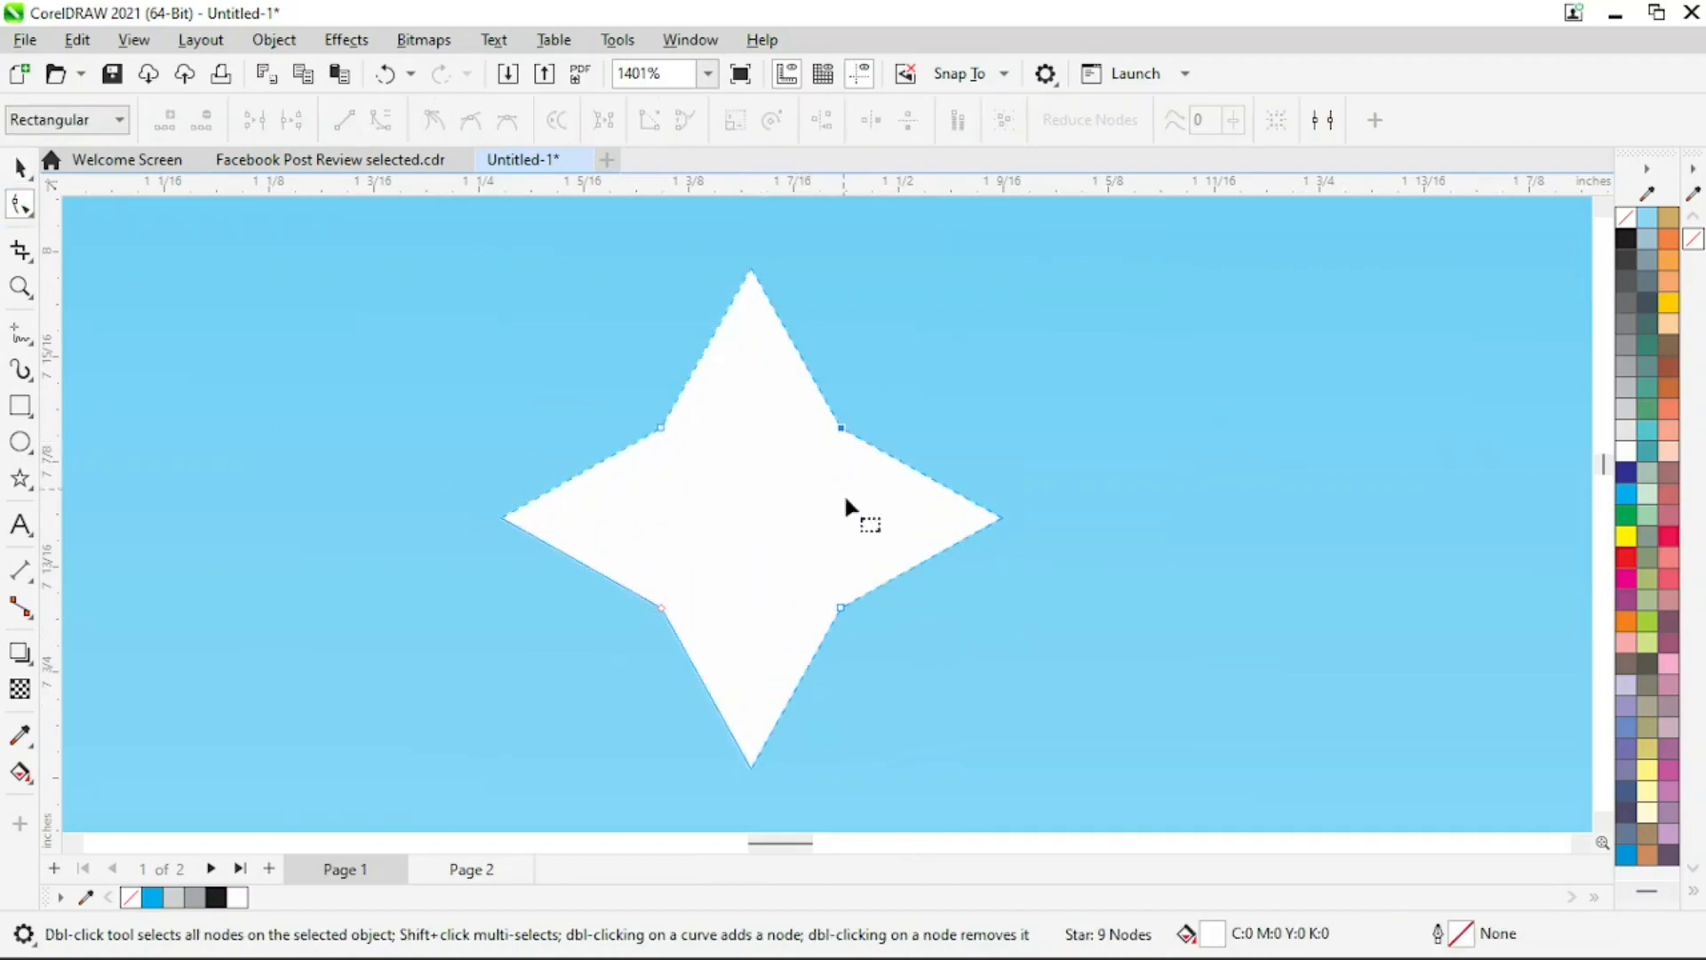
Scale the white four-pointed star down slightly from its corner and deselect it
key(space)
drag(1010, 260, 989, 279)
key(z)
shift+click(921, 455)
shift+click(920, 455)
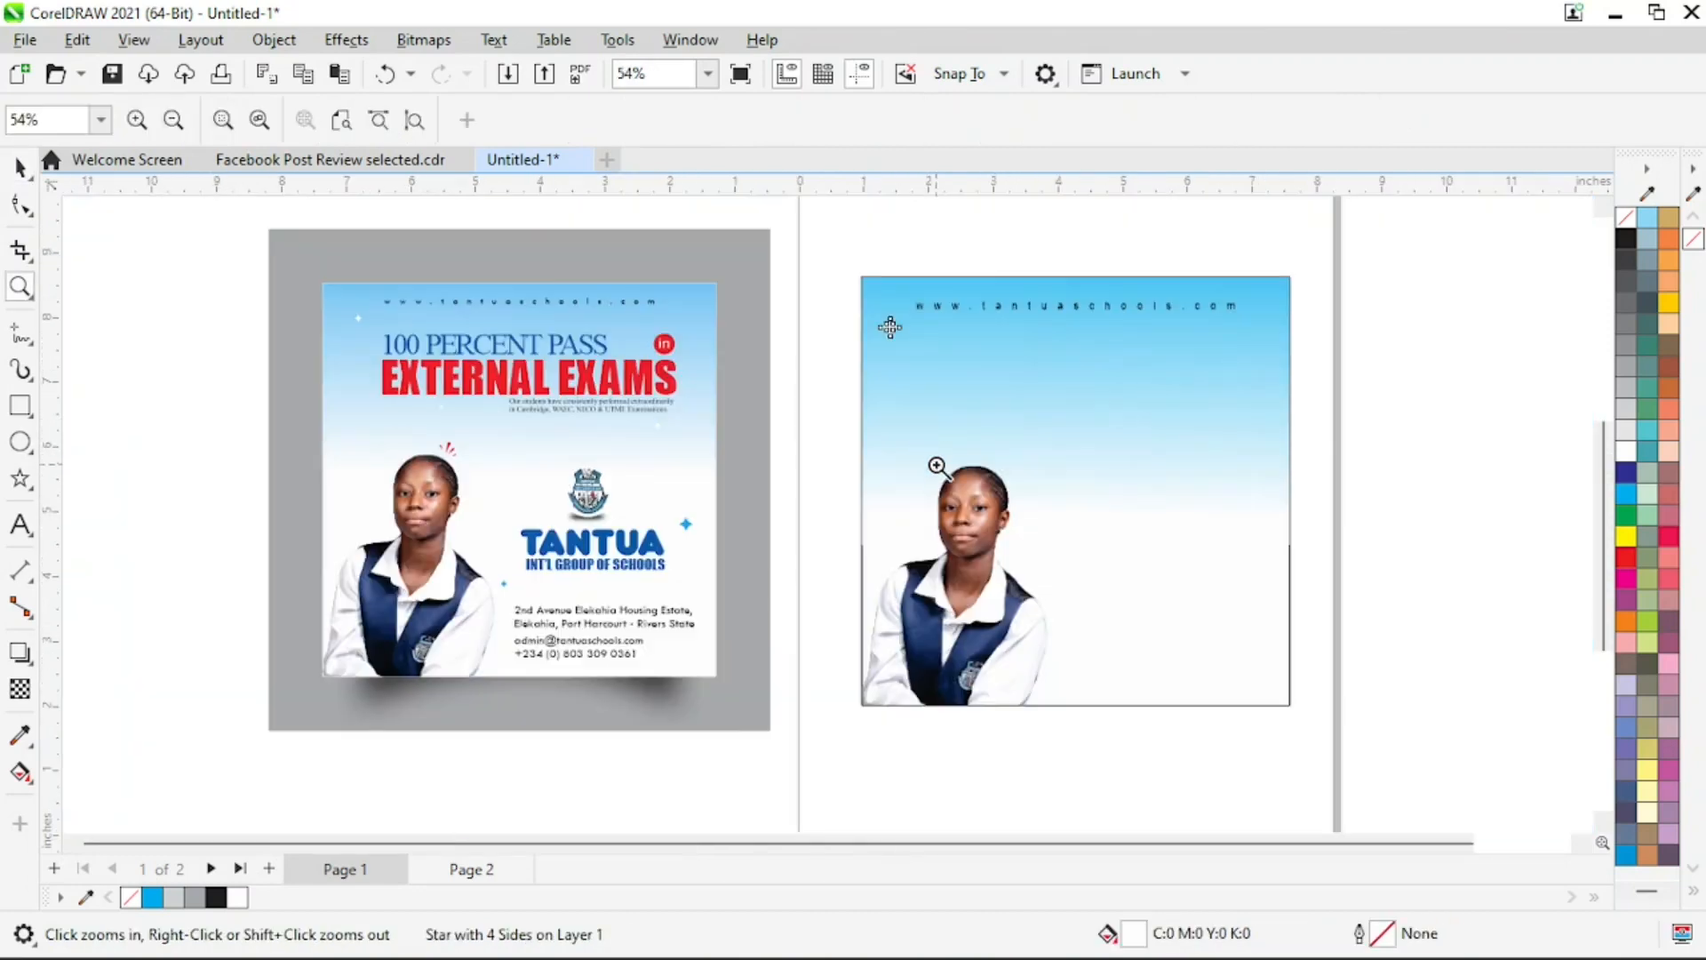
key(space)
click(1356, 467)
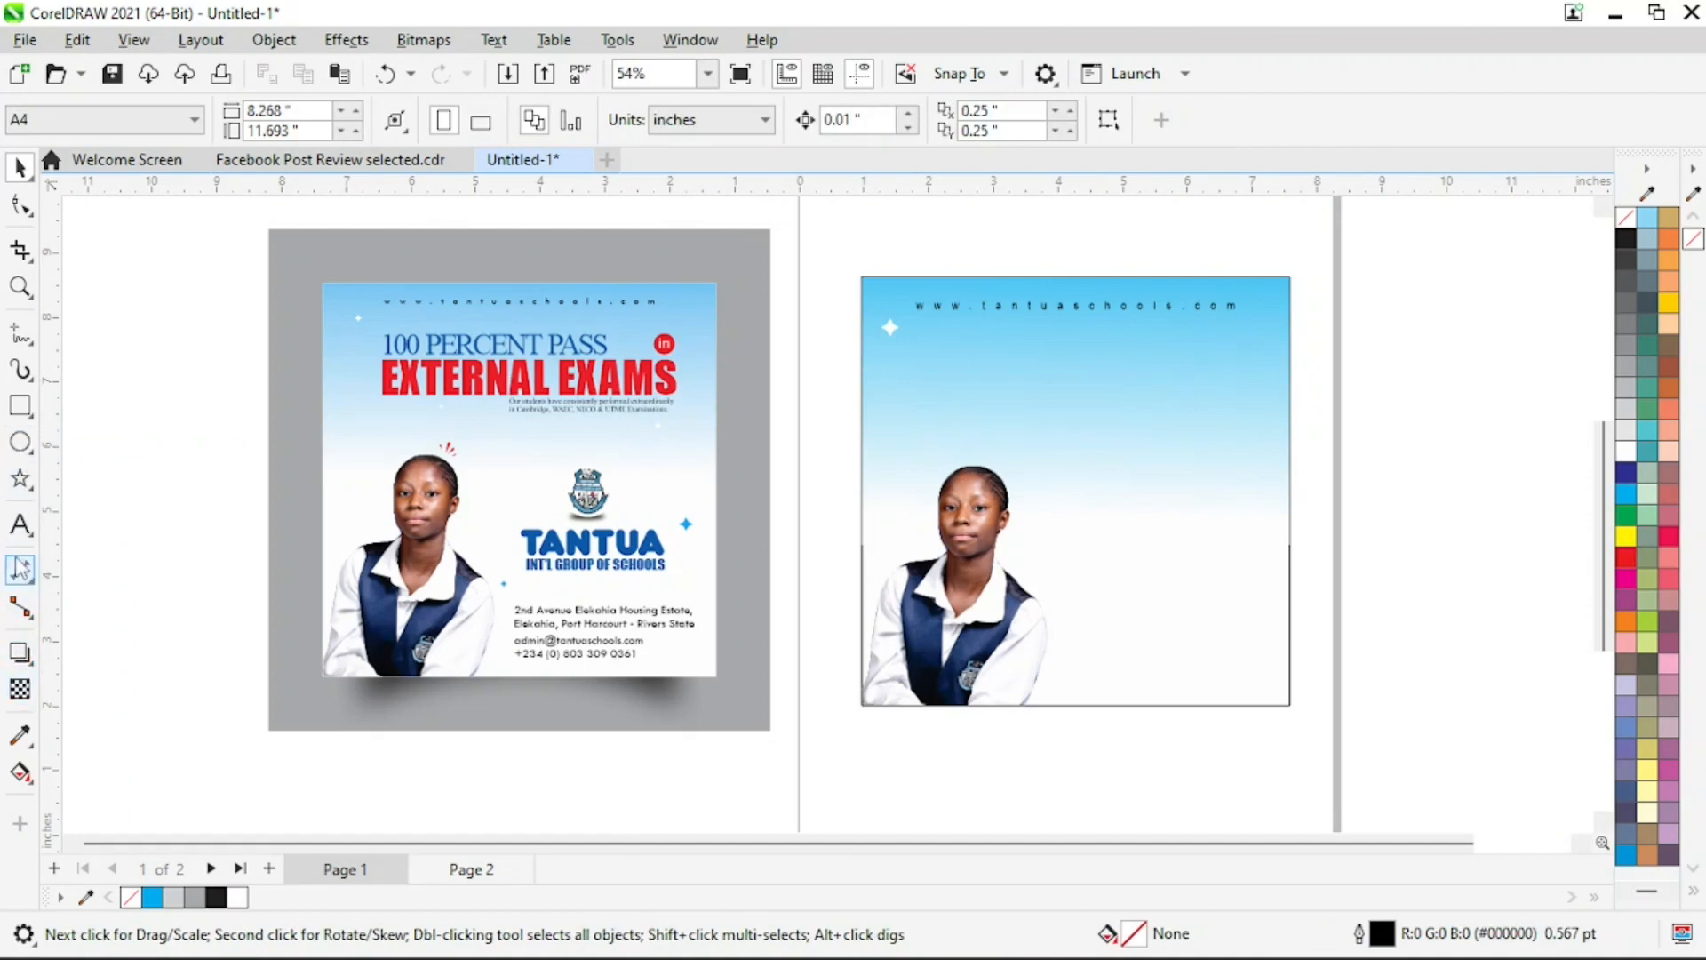
Add the text "100 PERCENT PASS" on the gradient below the website line
click(20, 525)
click(939, 360)
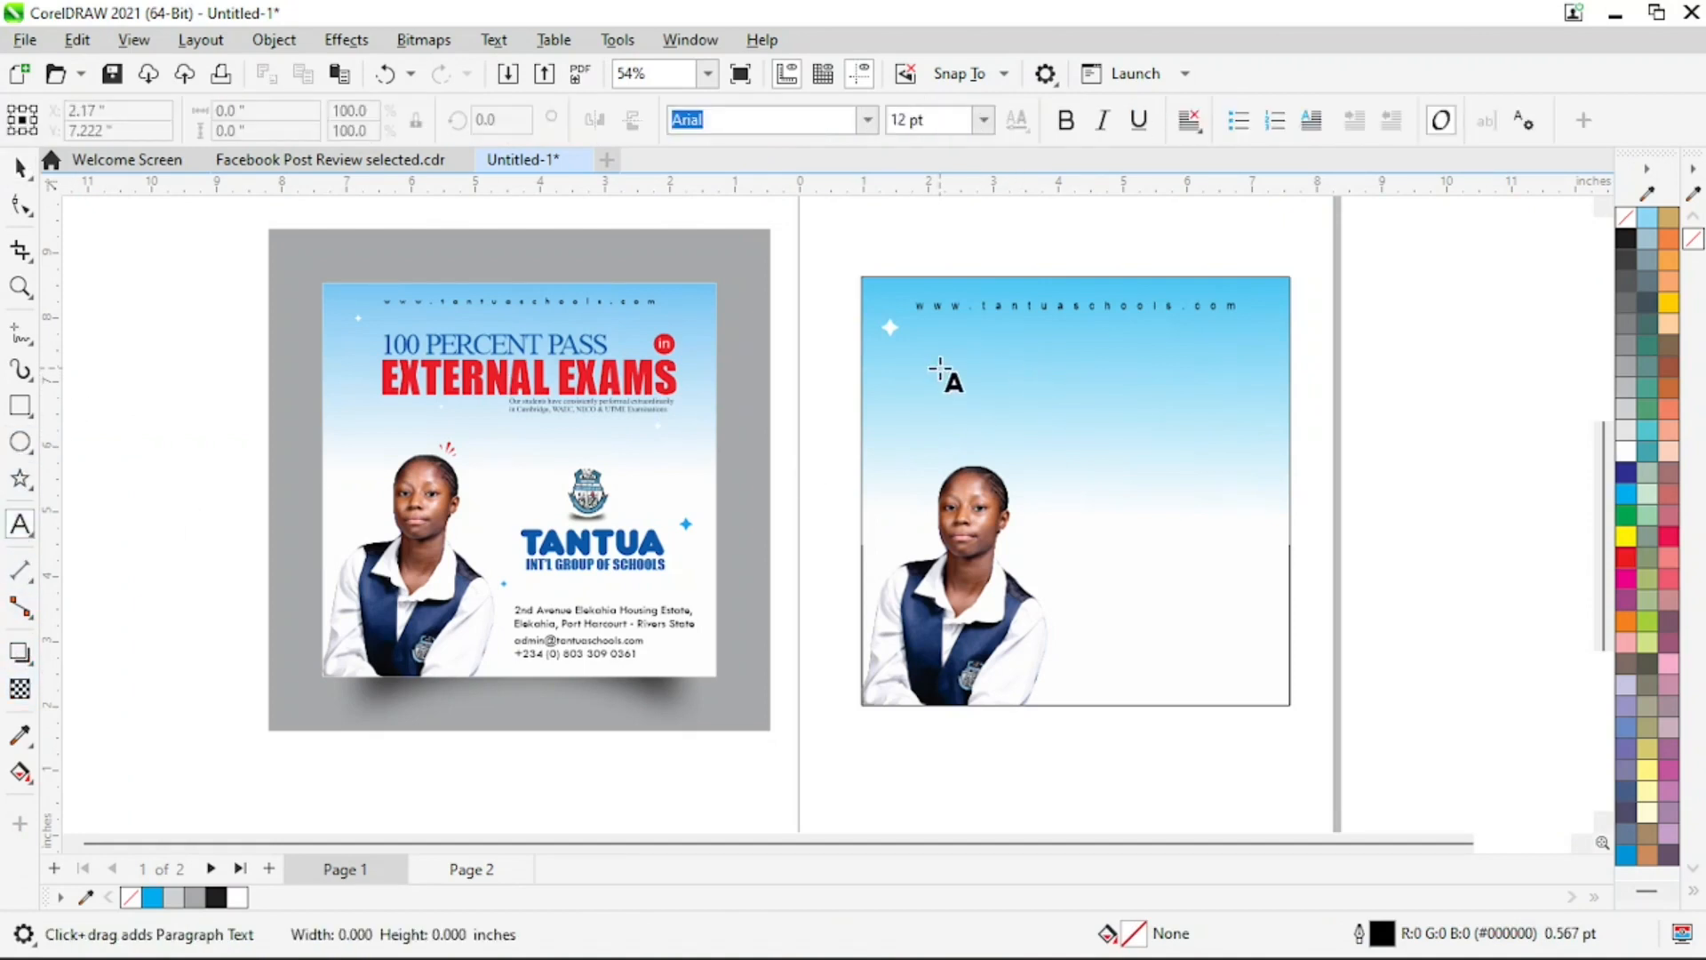
text(100 PERCENT PASS)
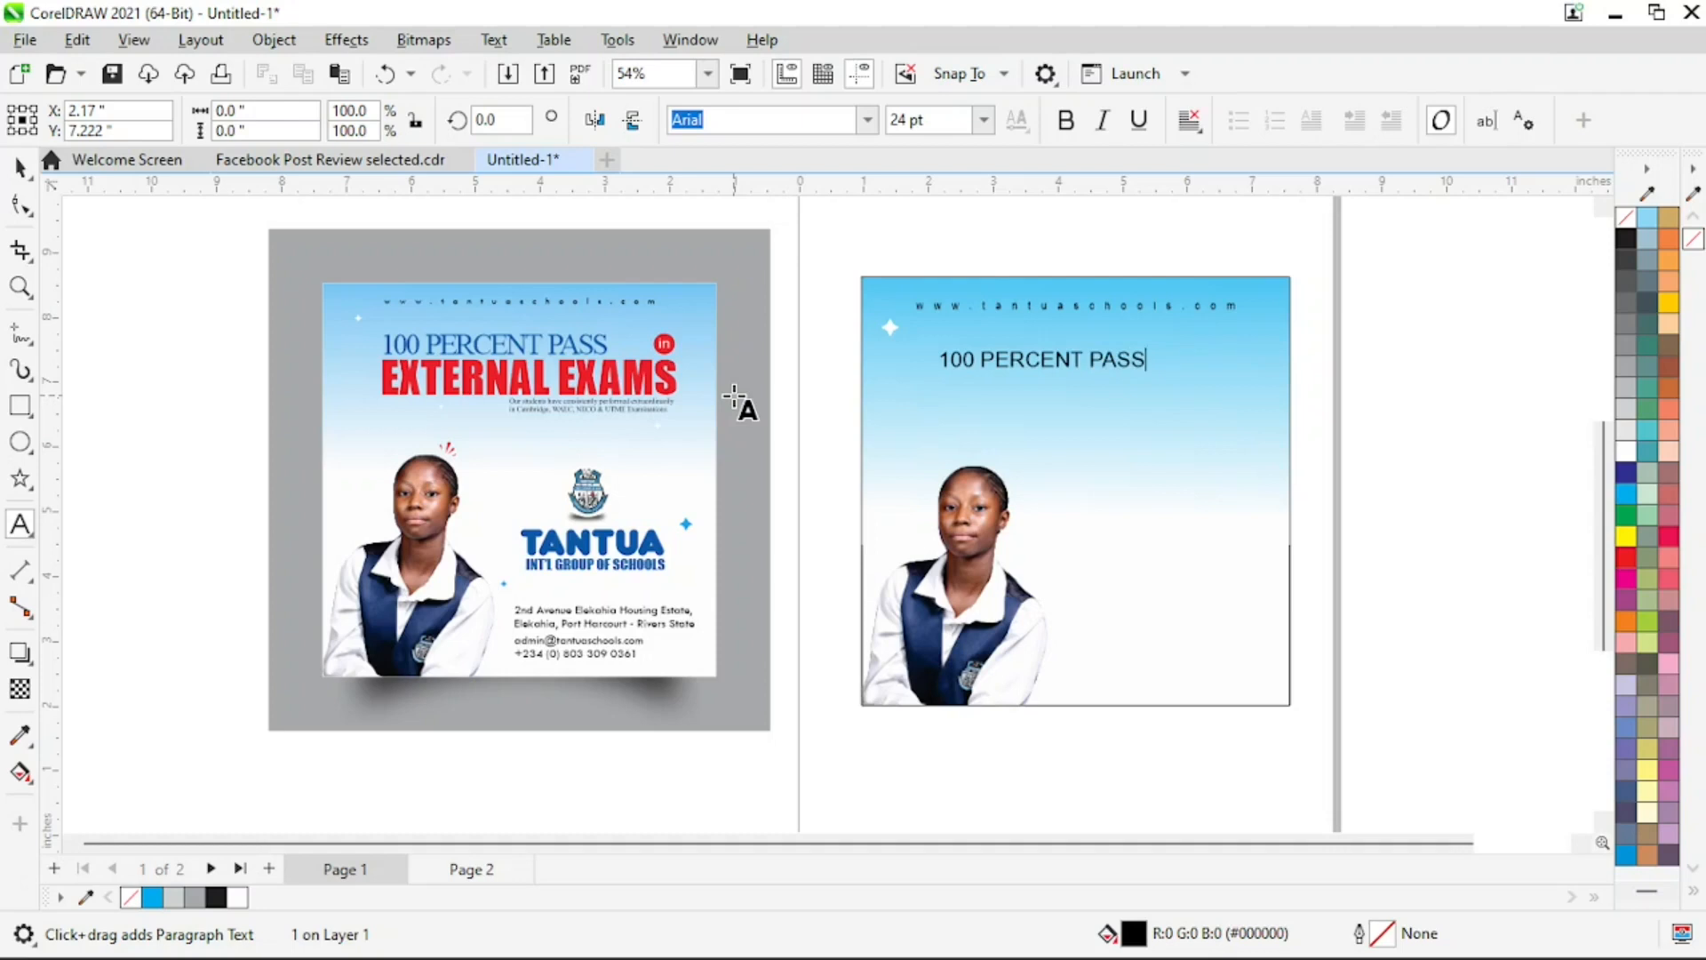
key(ctrl+space)
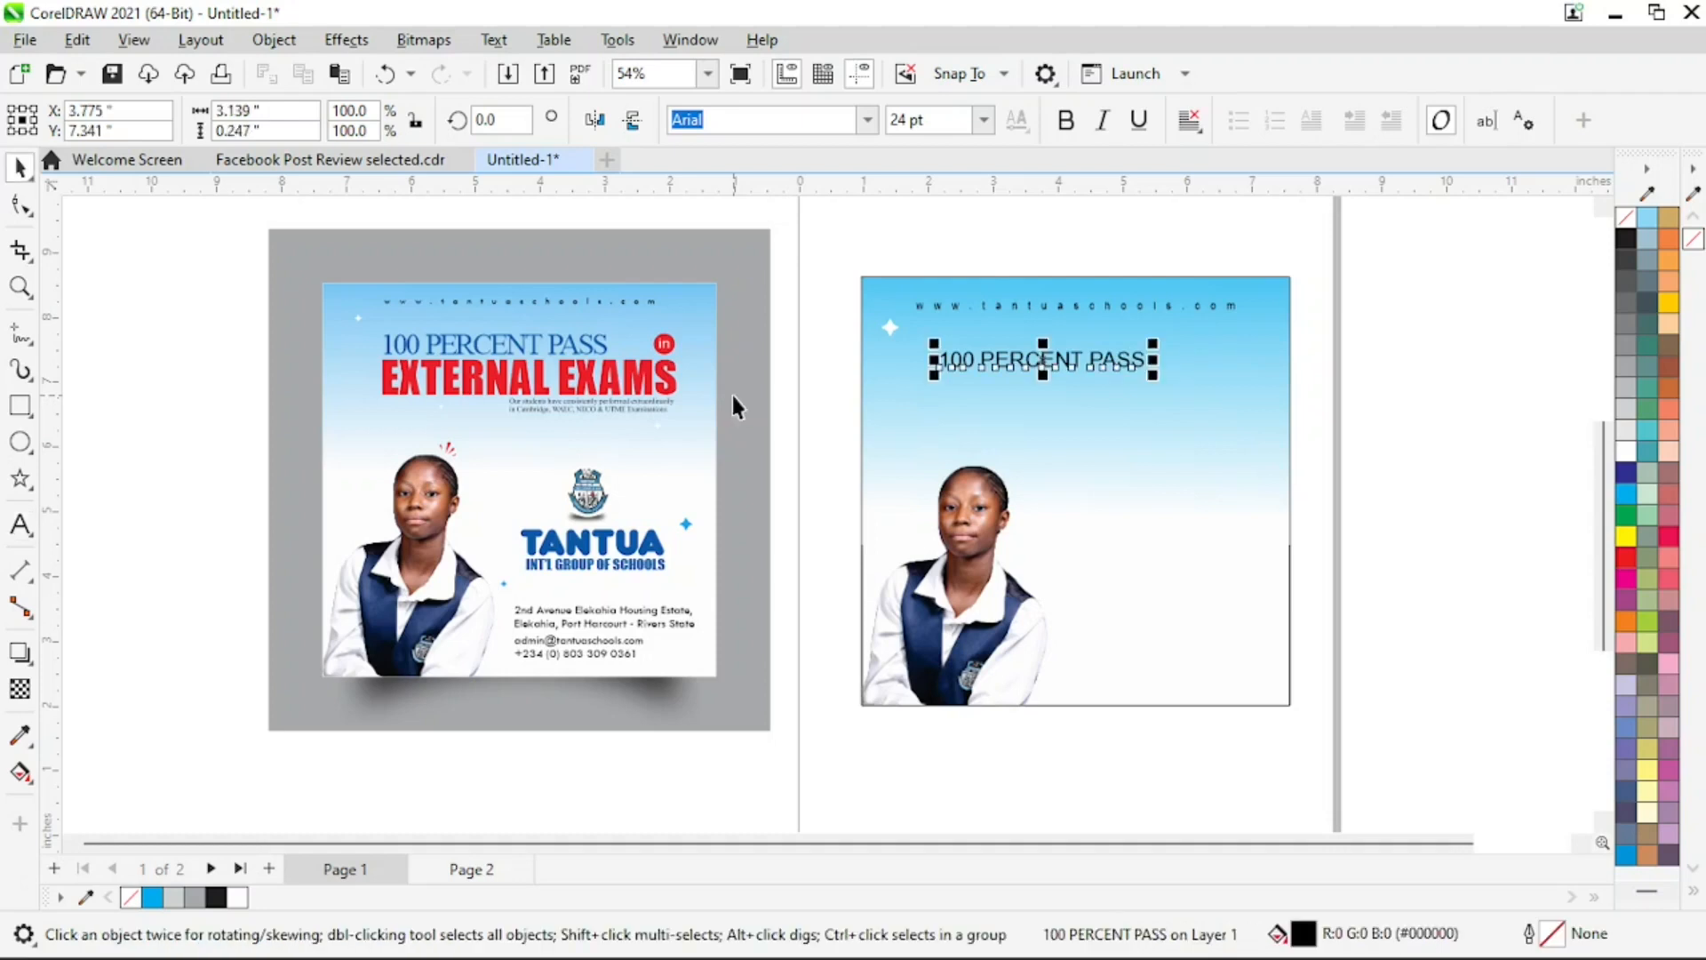
click(870, 124)
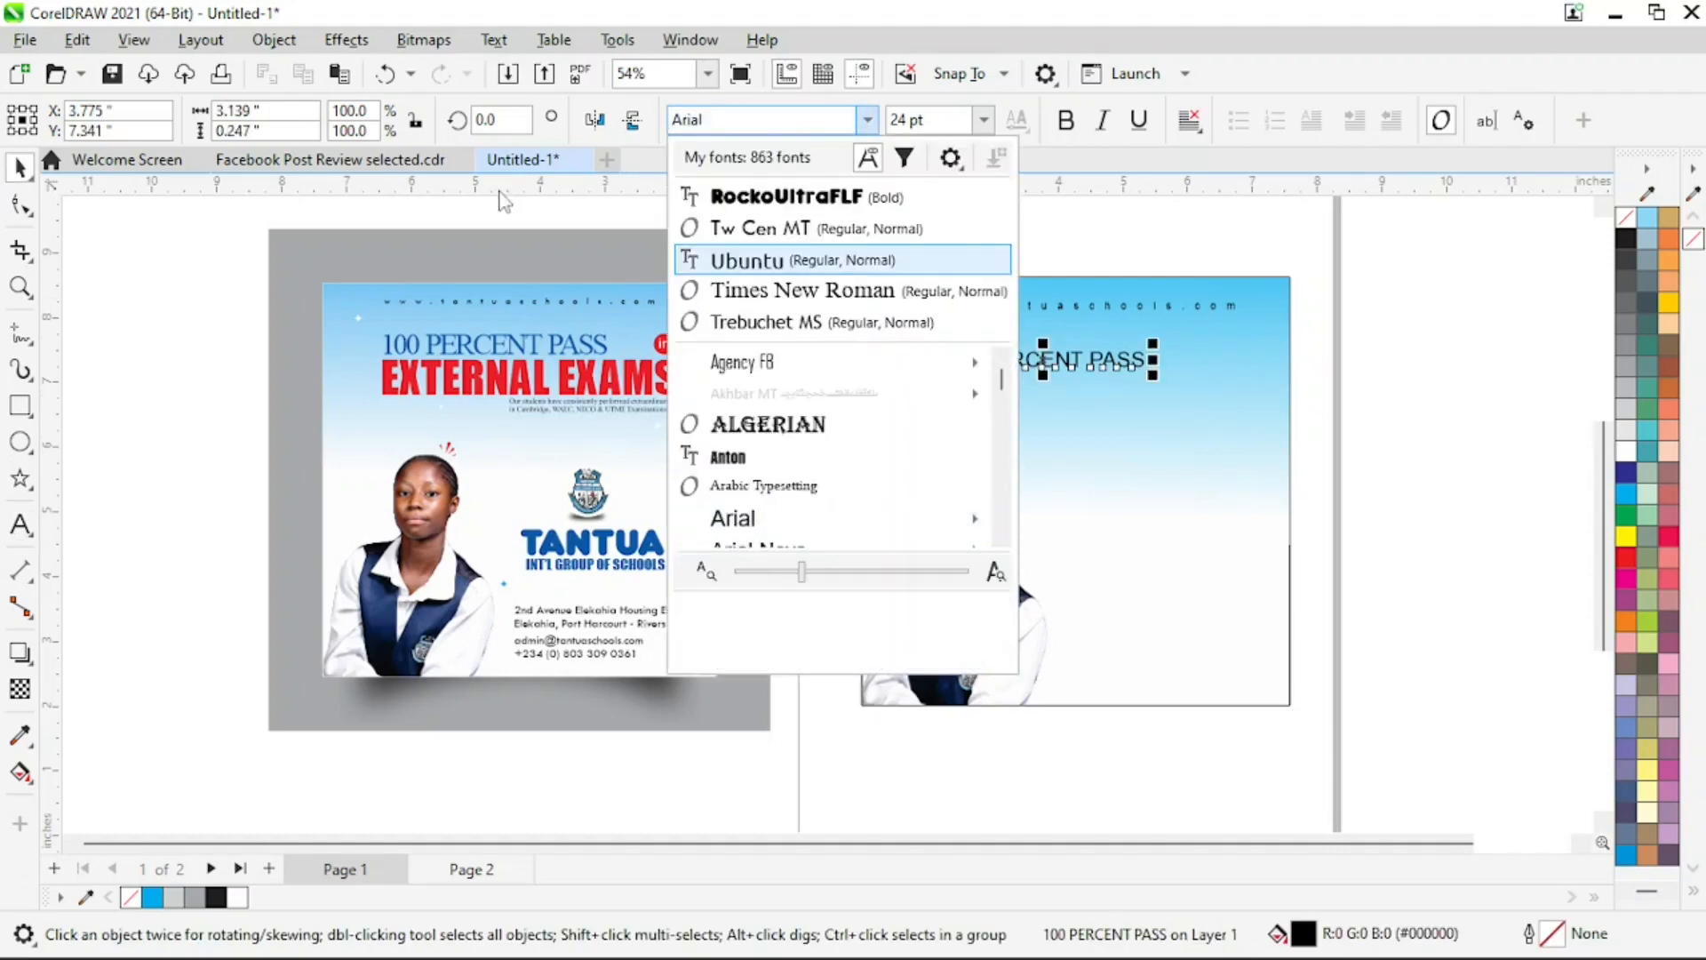
text(mon)
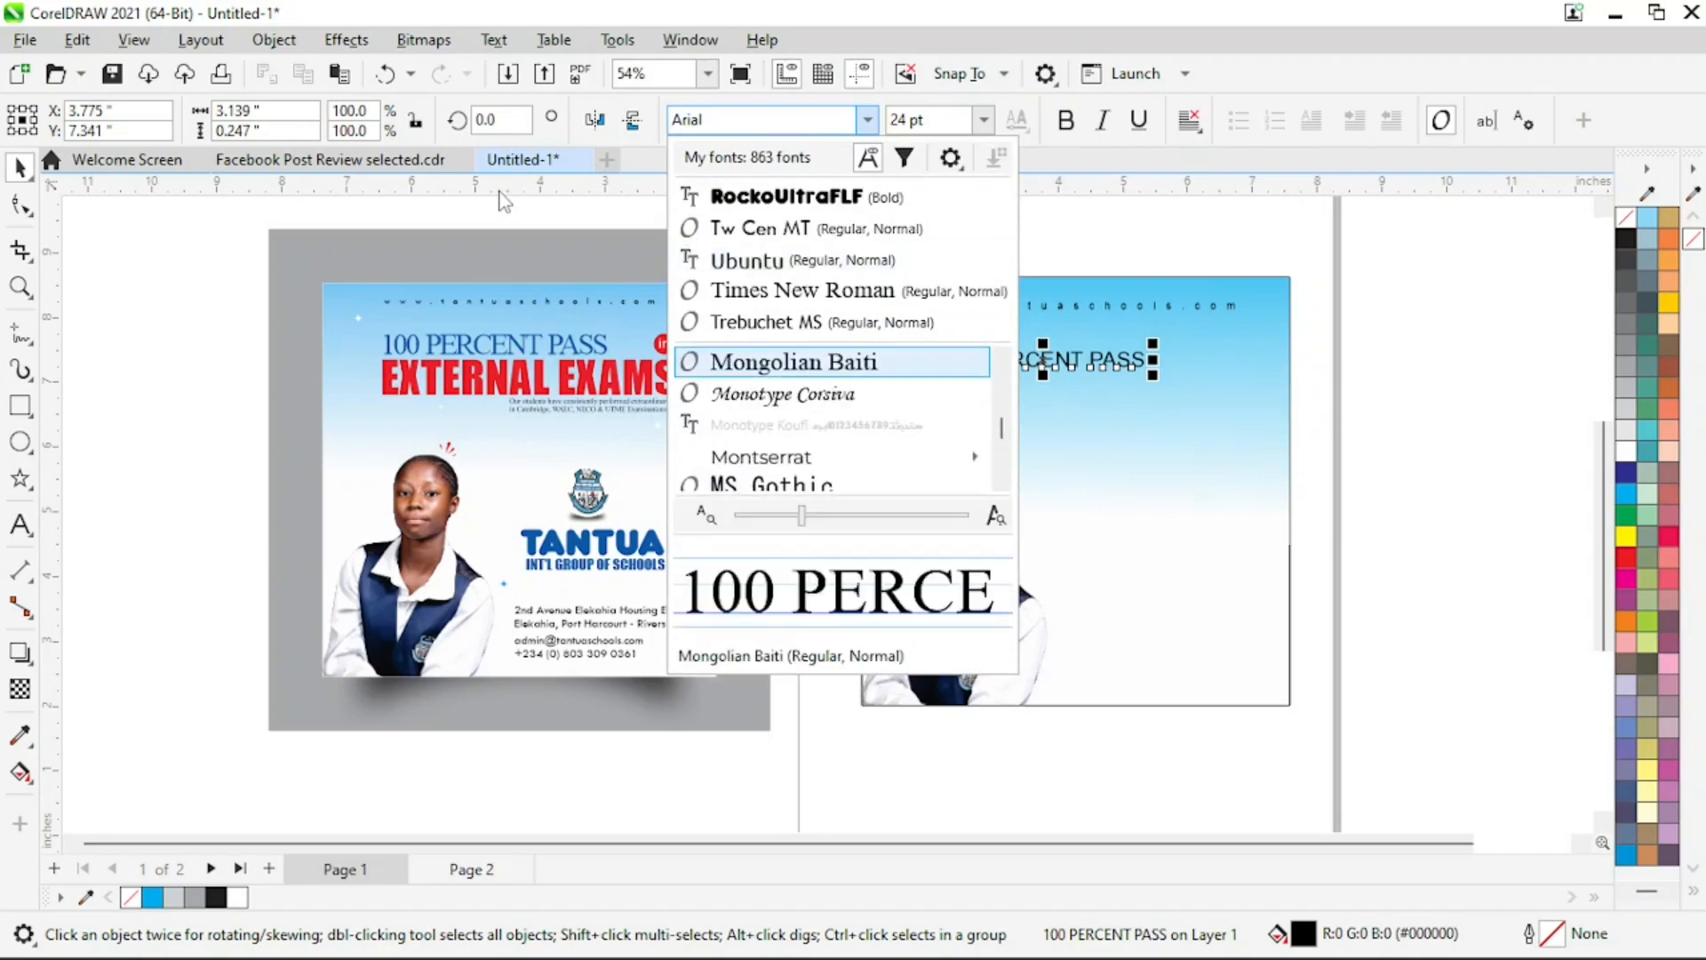
text(t)
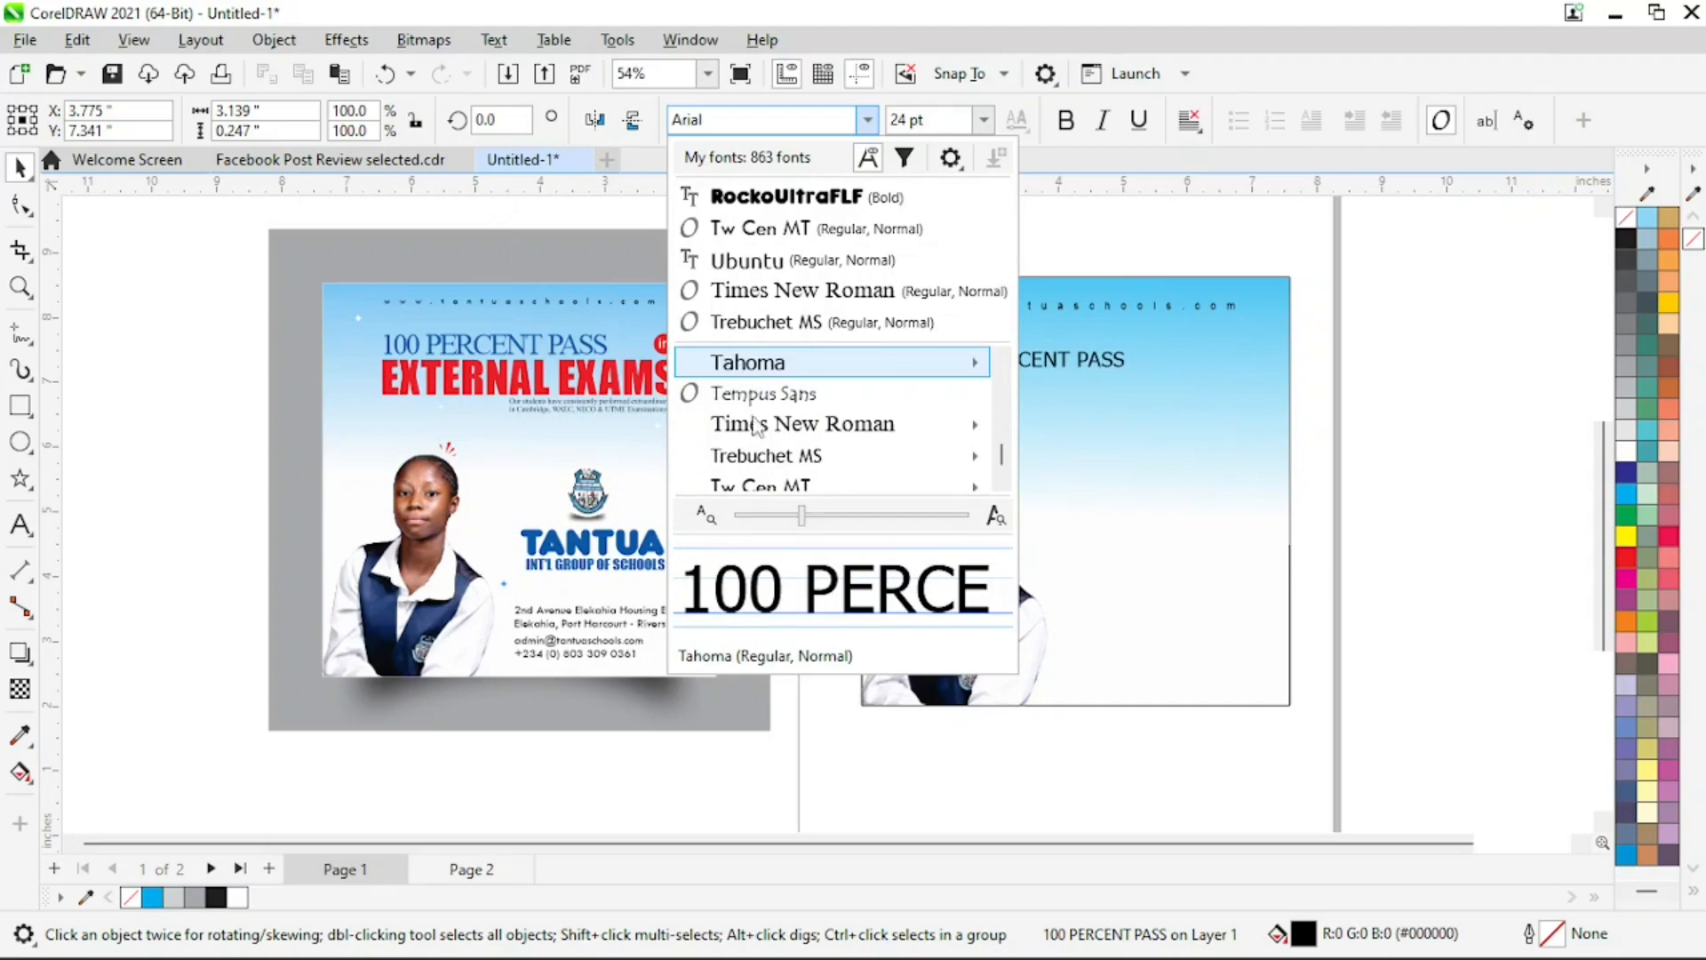
scroll(848, 418, down, 2)
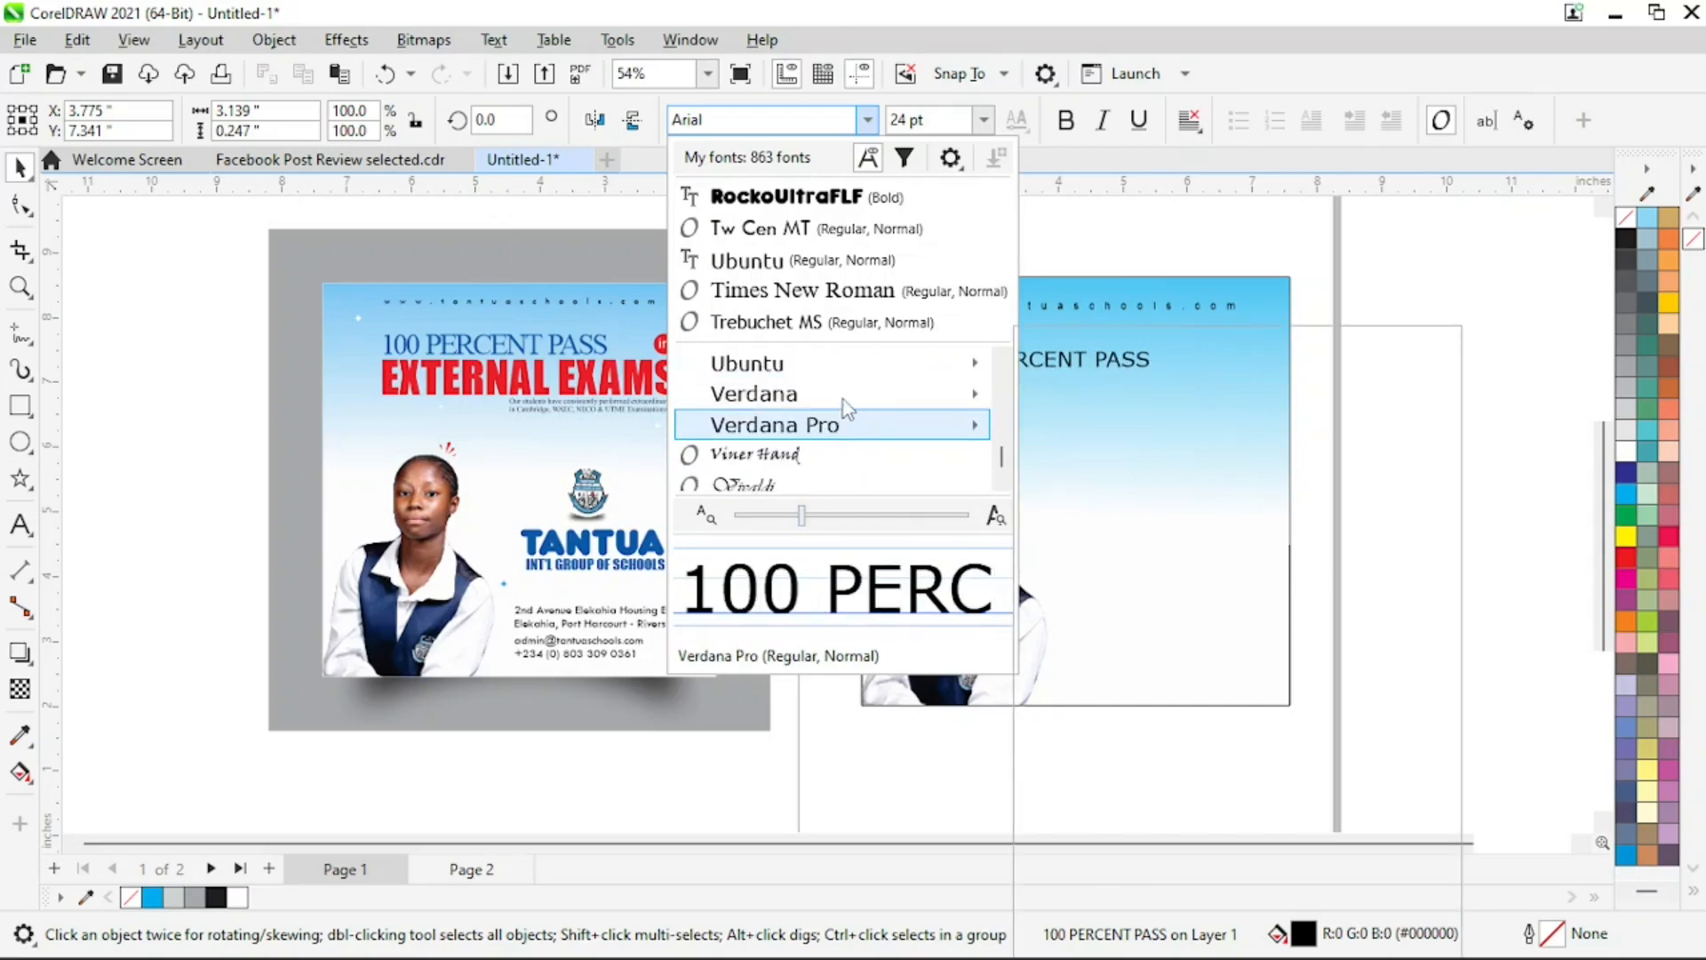
key(Escape)
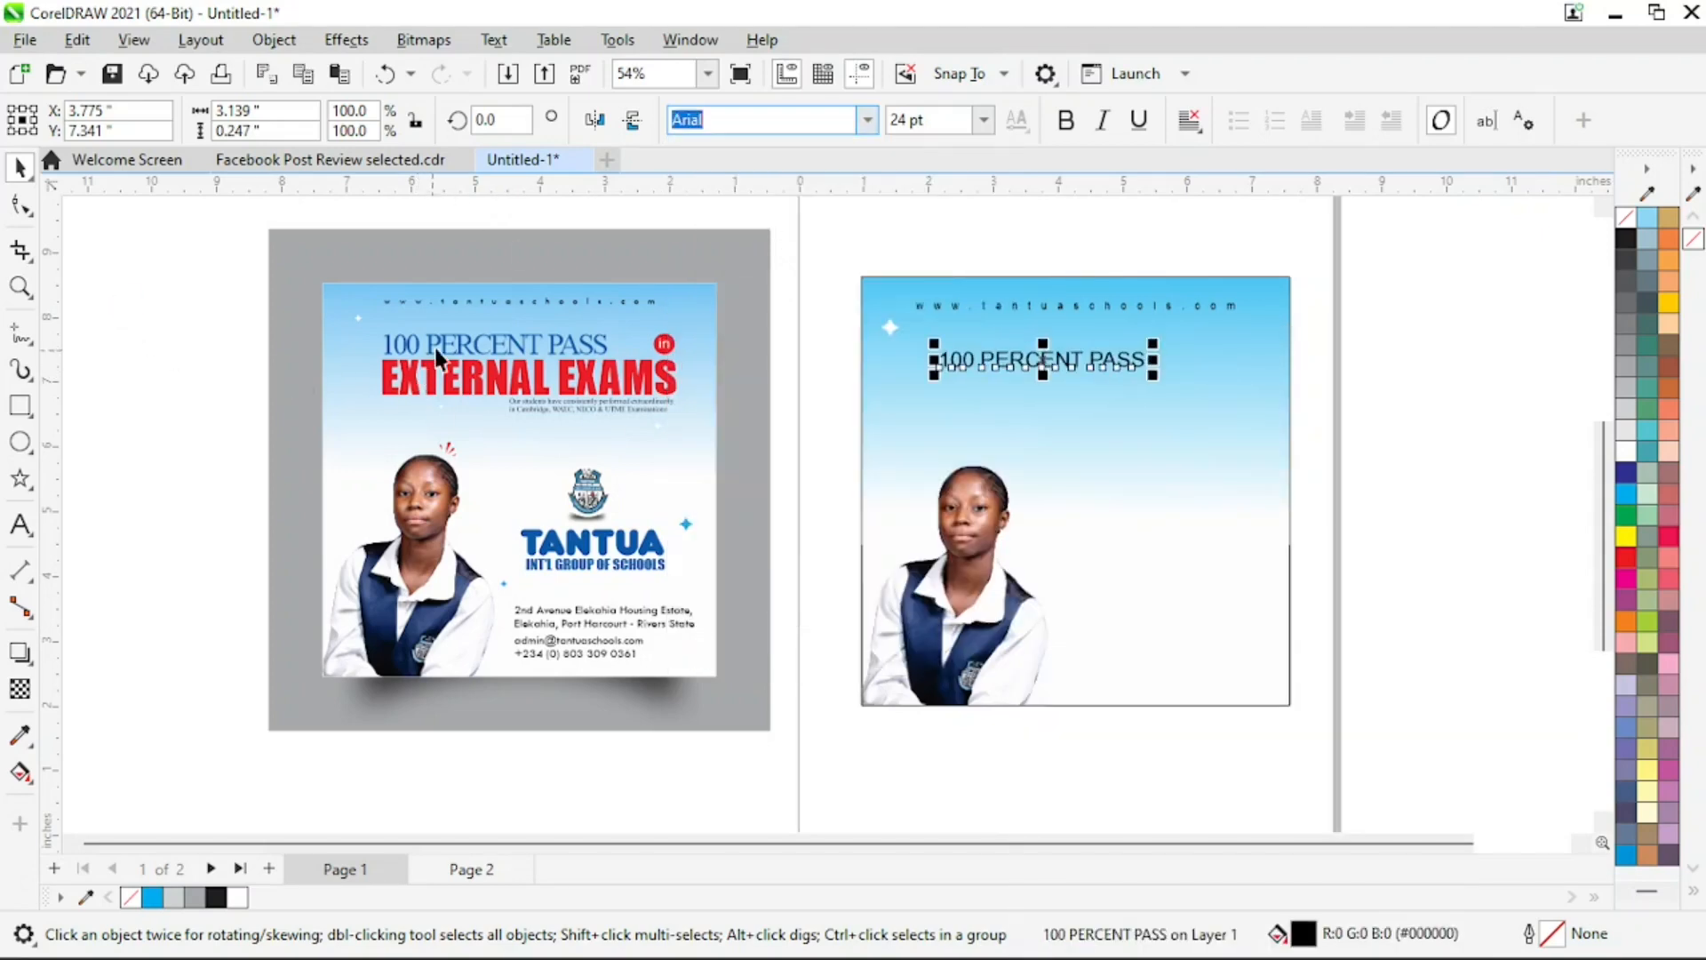
Check the font of the reference flyer's first heading line and set the new "100 PERCENT PASS" text in Montserrat Medium
click(435, 348)
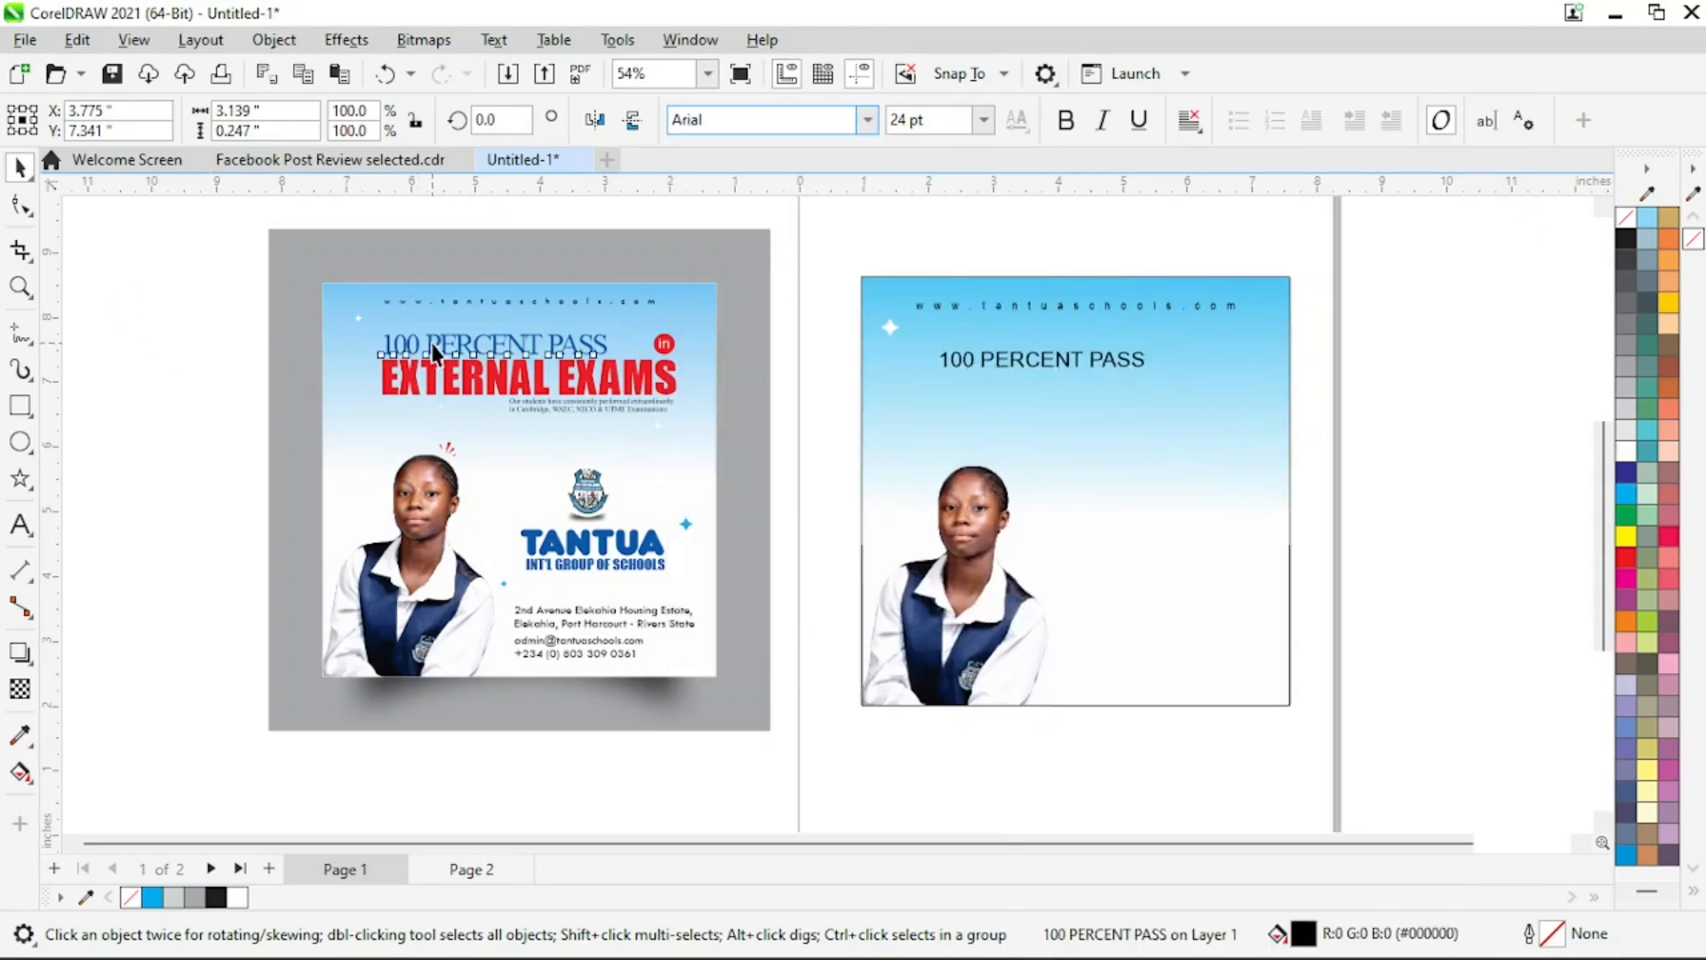
click(985, 355)
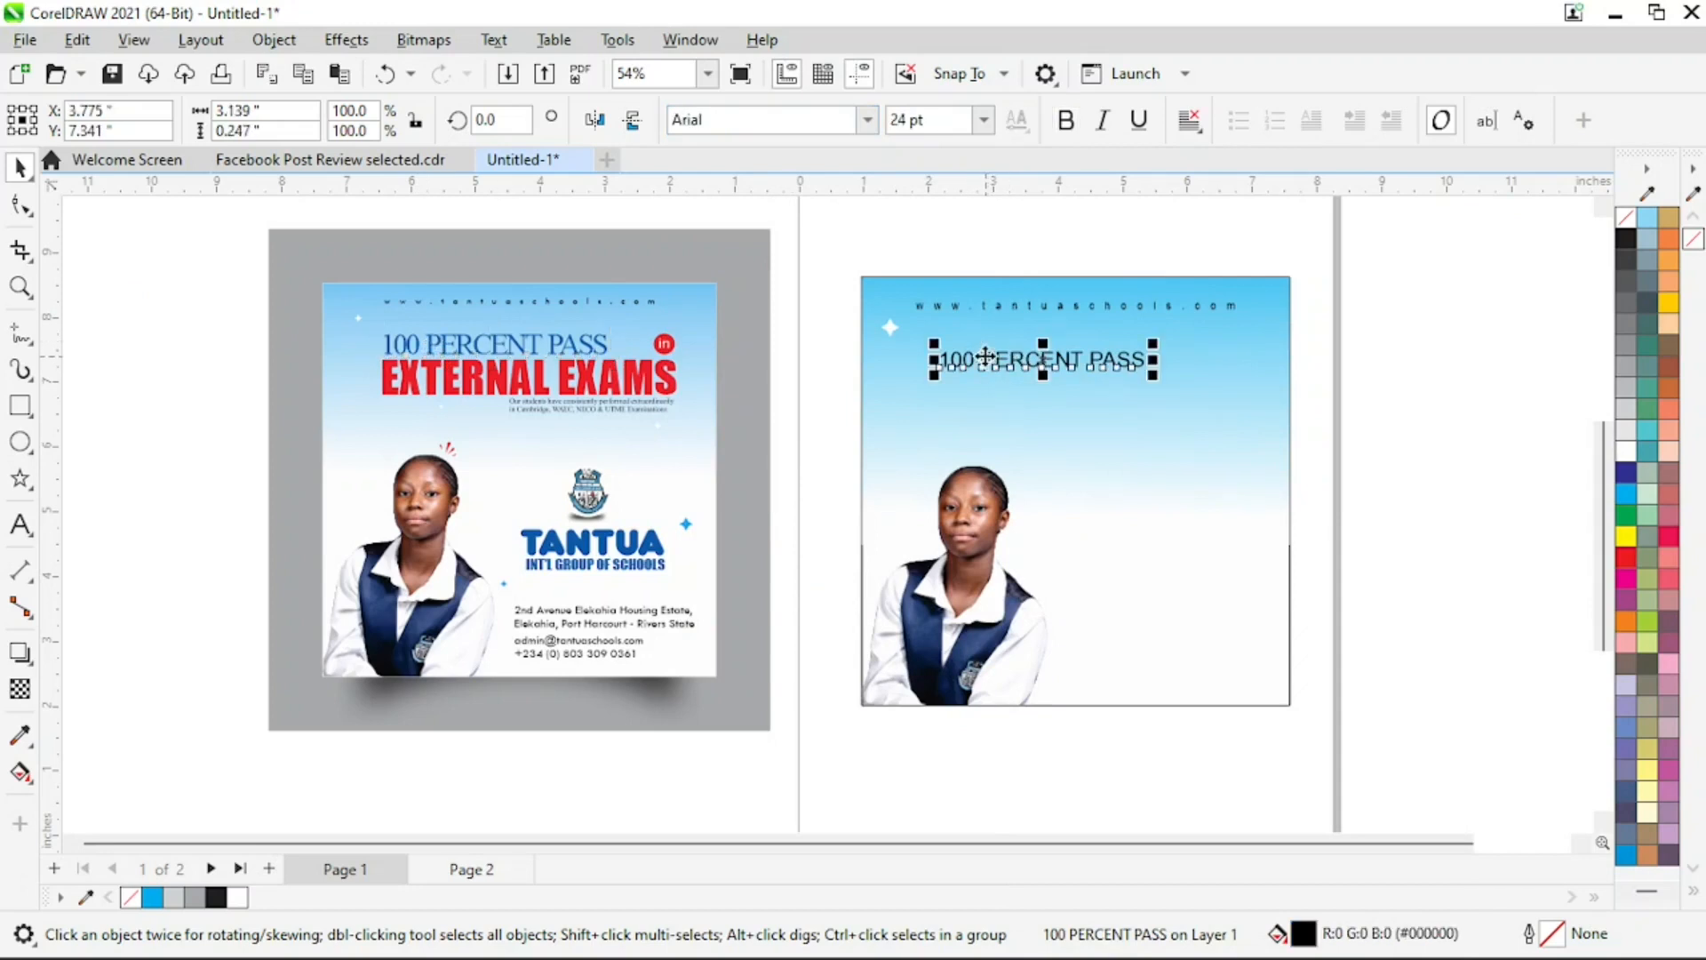
click(868, 127)
text(MON)
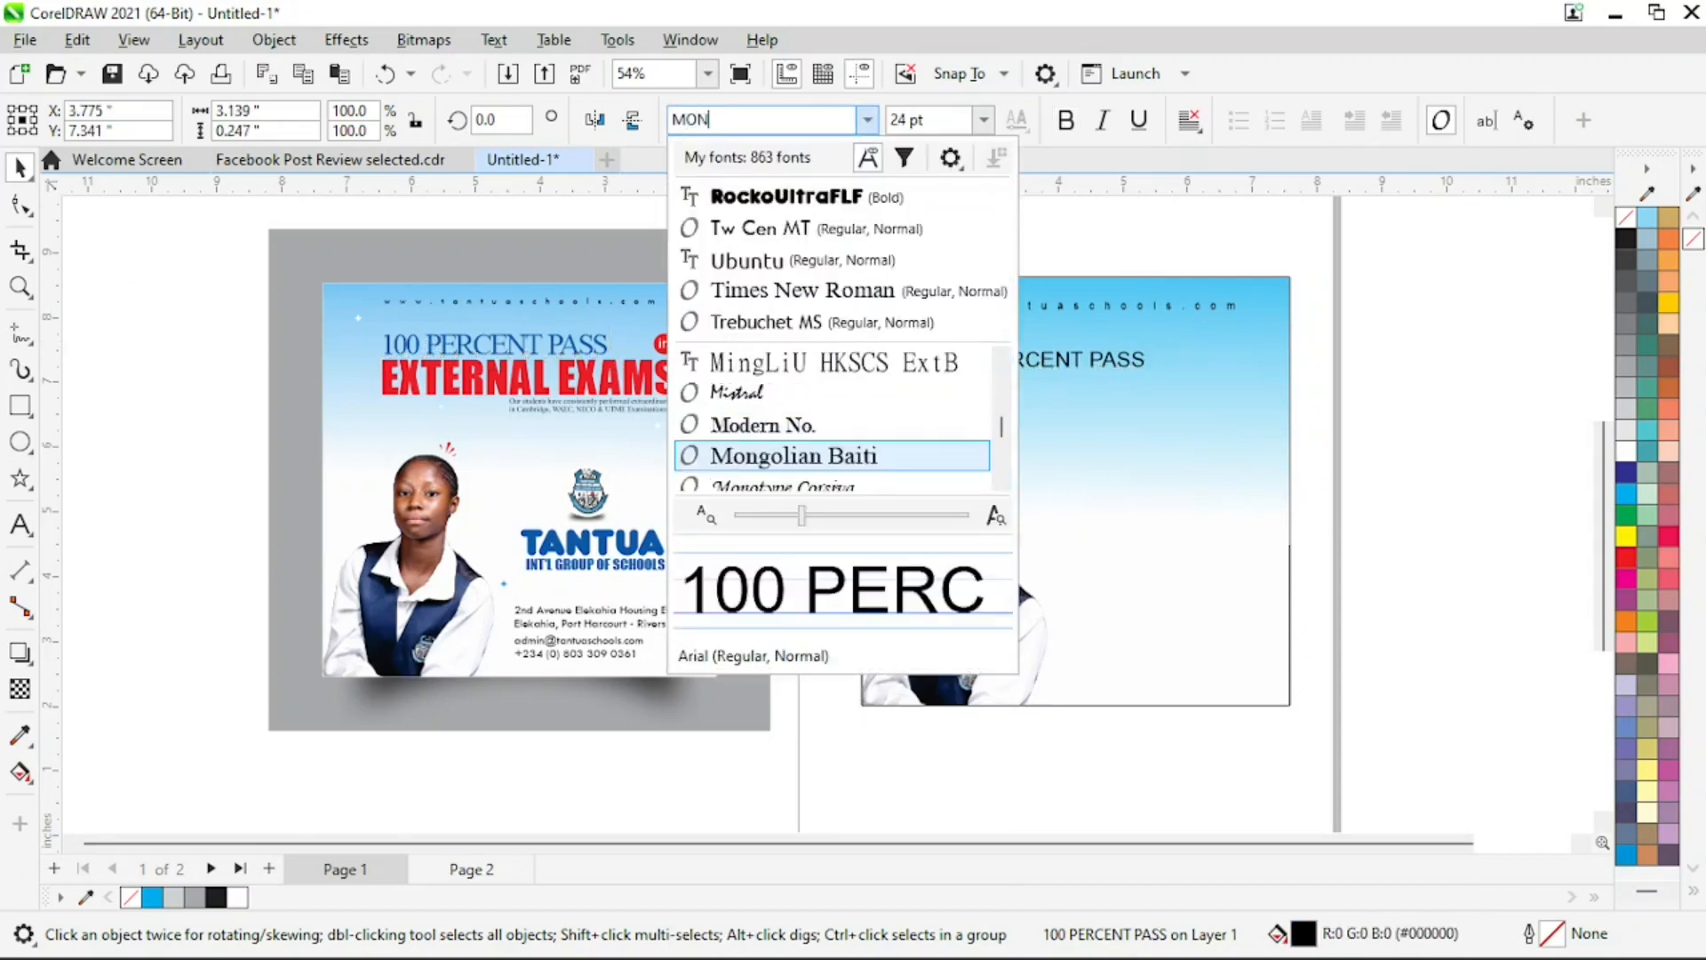
text(T)
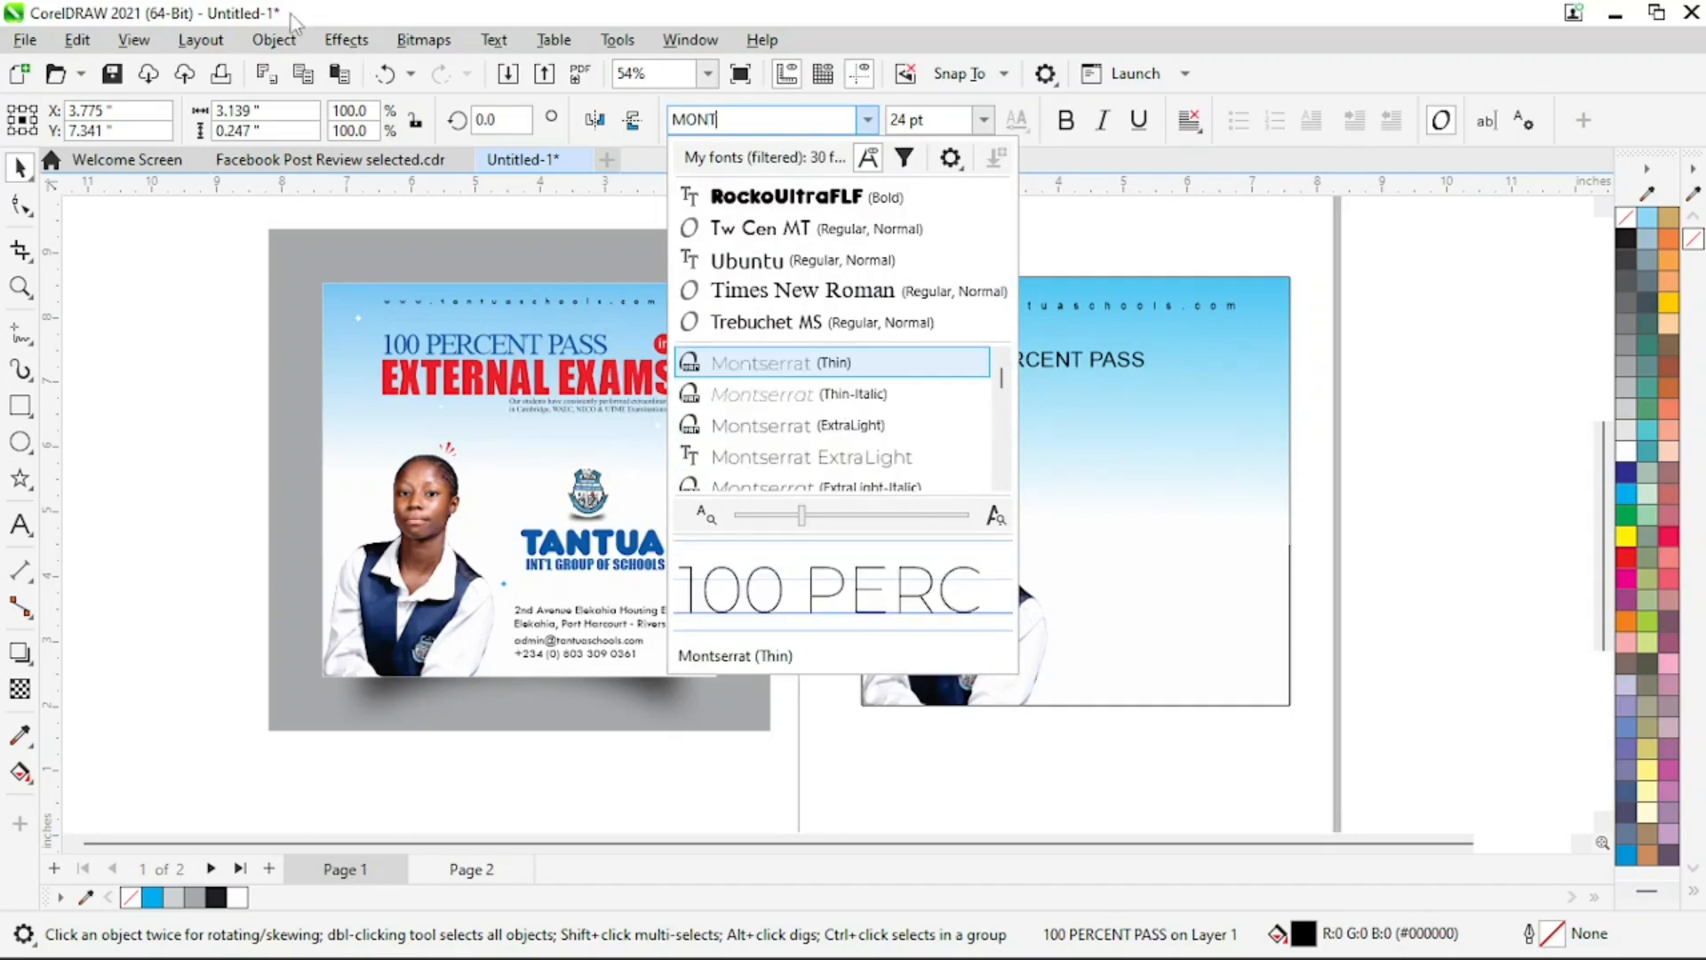
scroll(897, 373, down, 1)
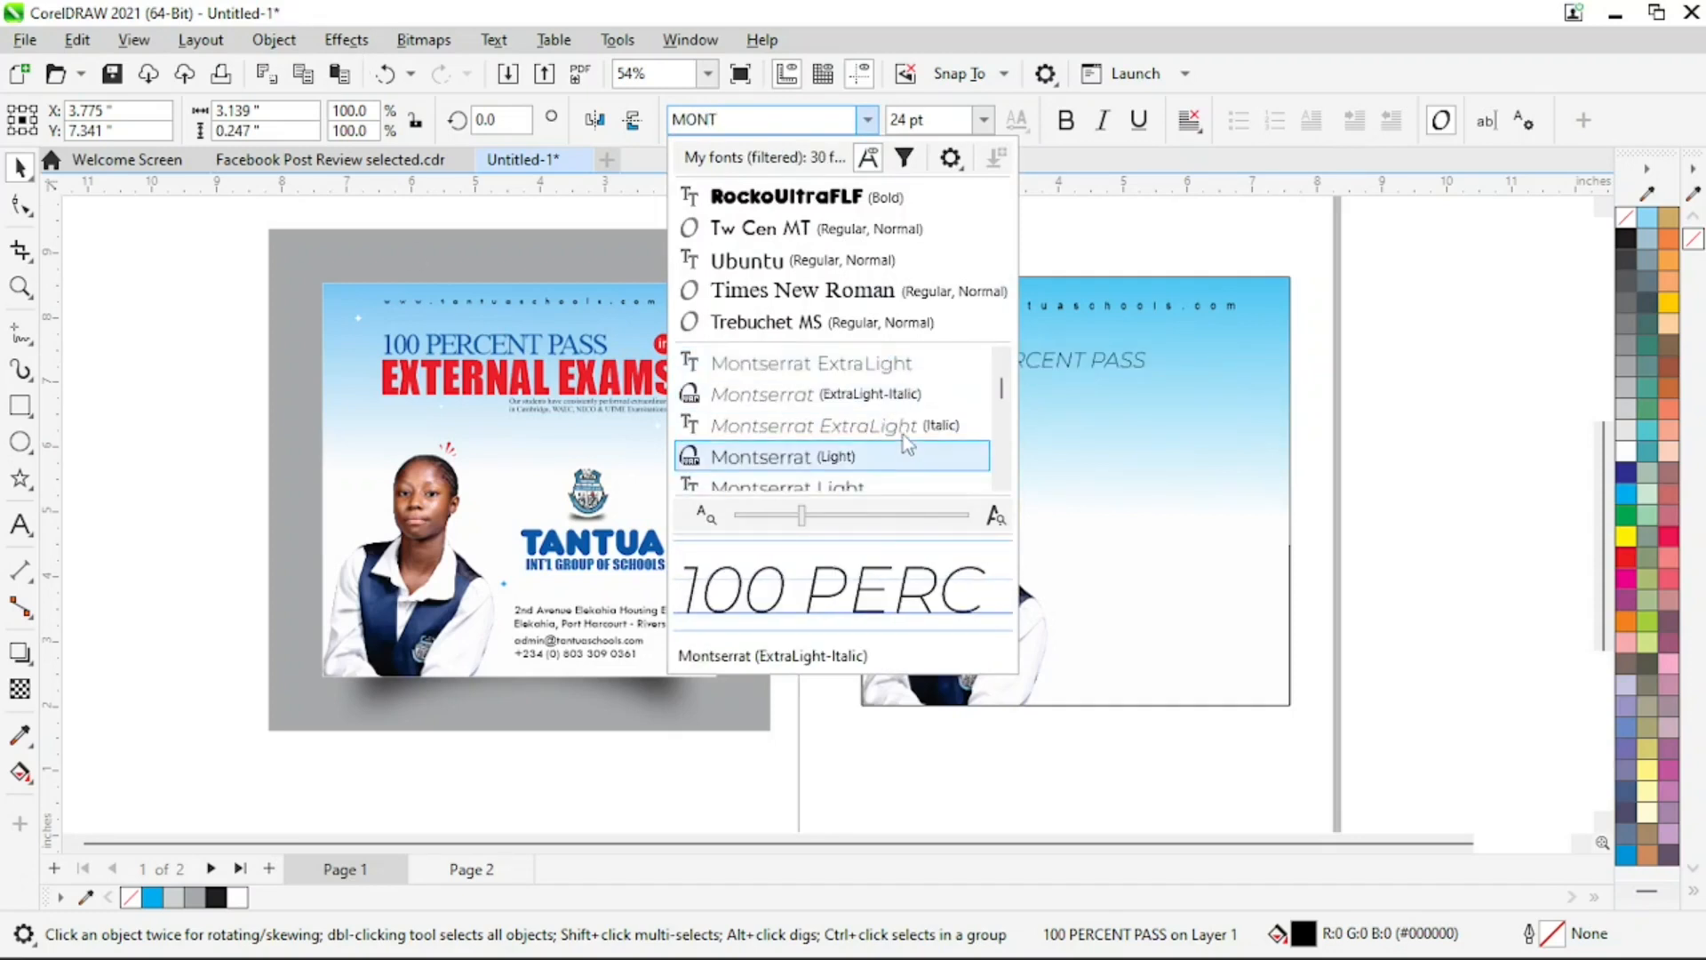
scroll(906, 444, down, 2)
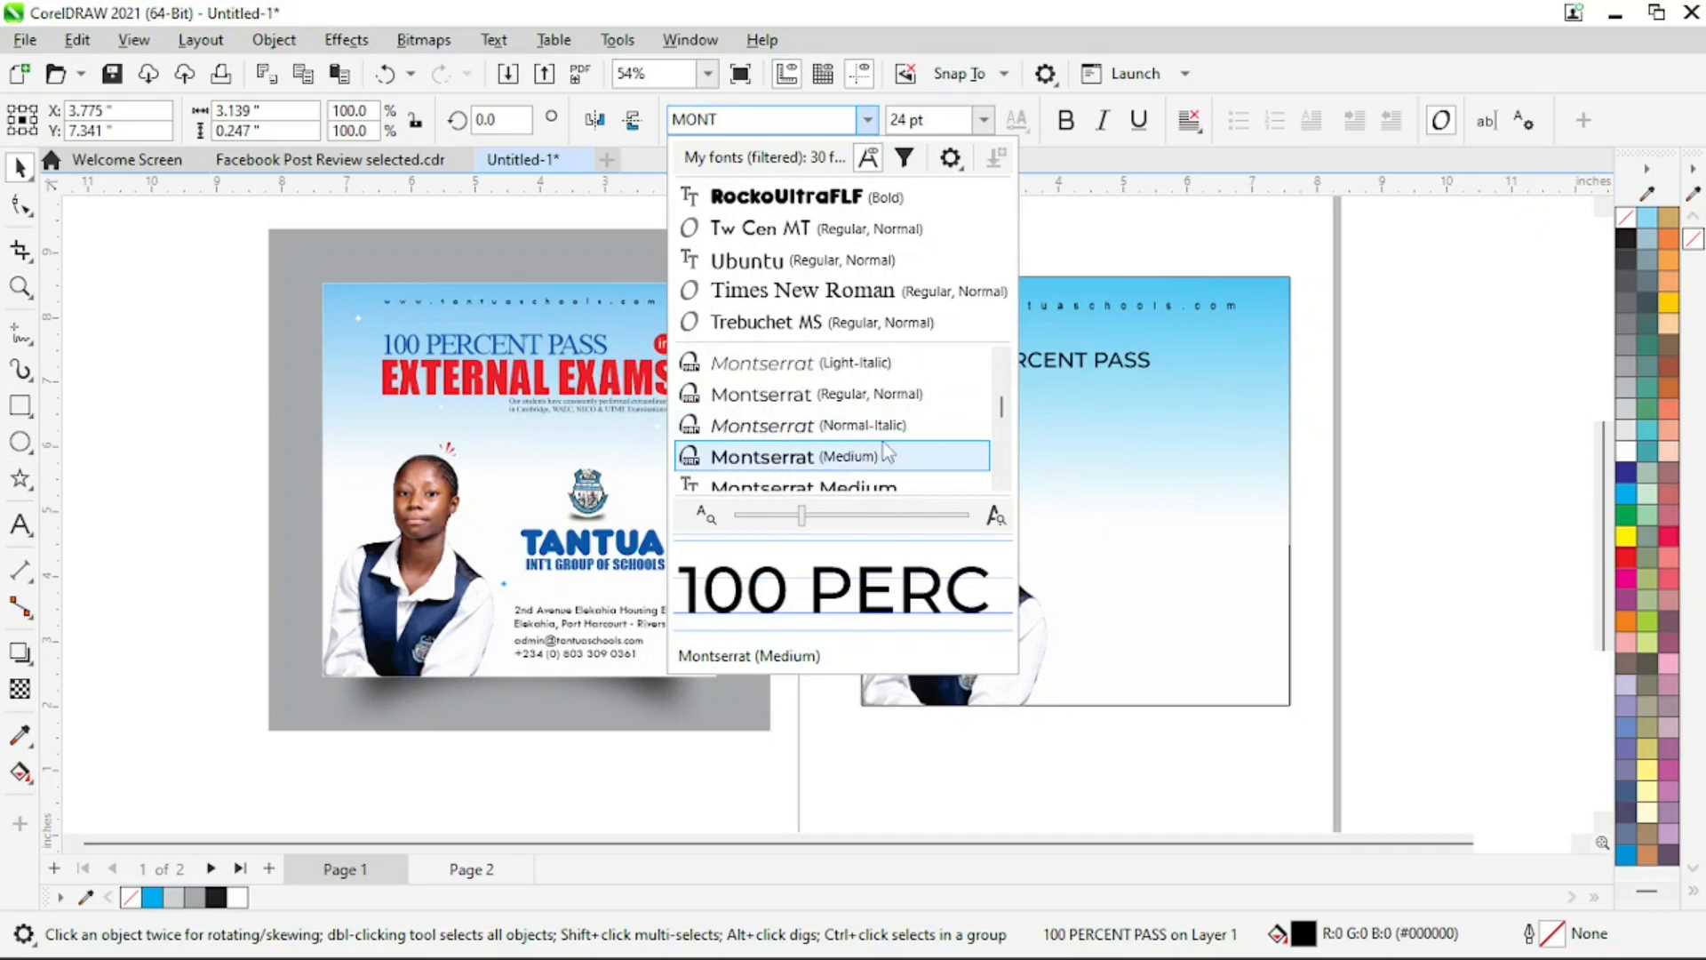
click(822, 460)
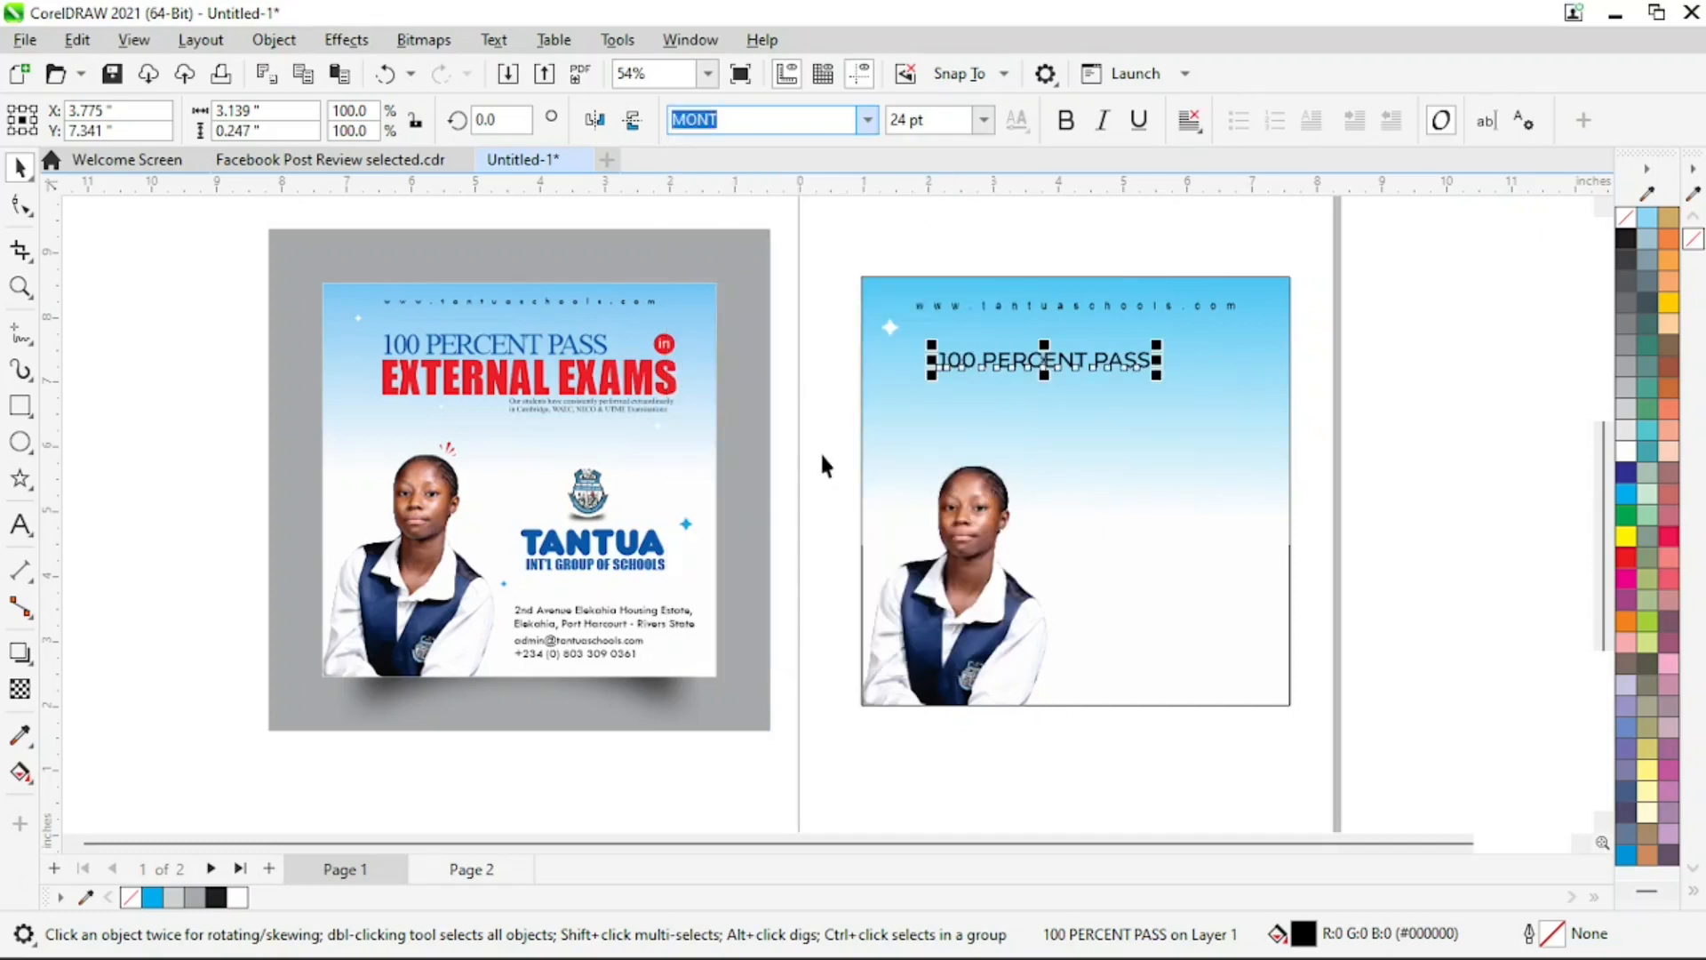
Enlarge "100 PERCENT PASS" to about 33.4 pt and centre it horizontally on the gradient, just below the website line
drag(1156, 374, 1201, 379)
drag(931, 385, 892, 393)
drag(1016, 374, 1043, 353)
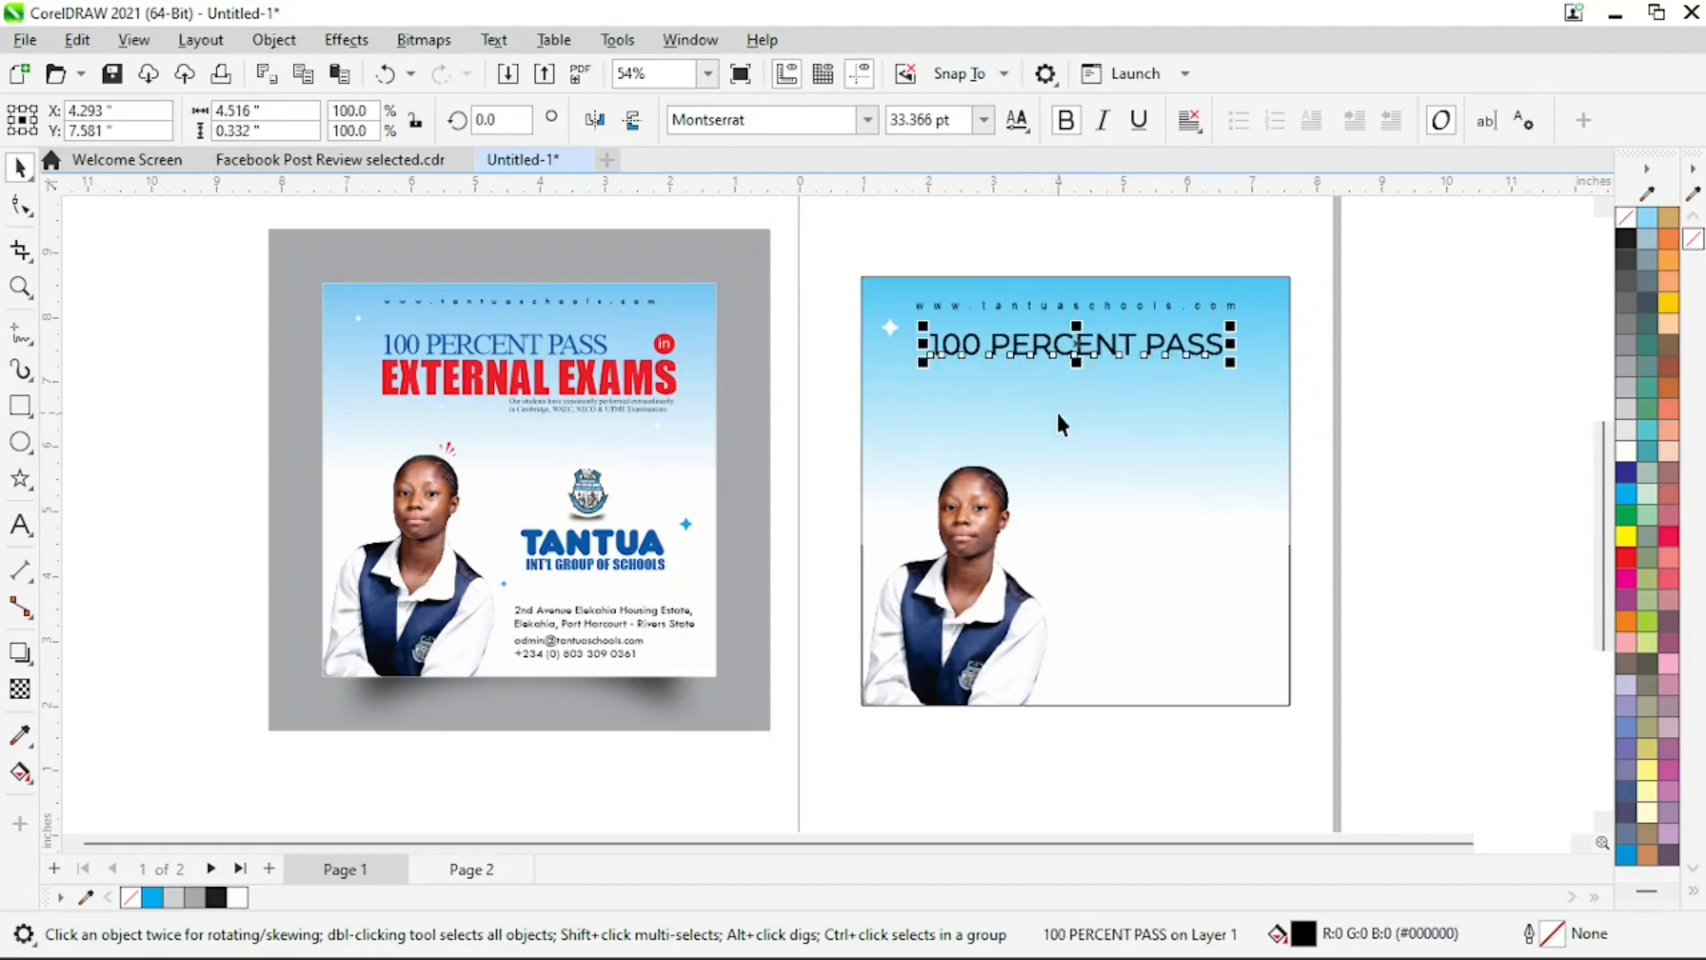
shift+click(1164, 399)
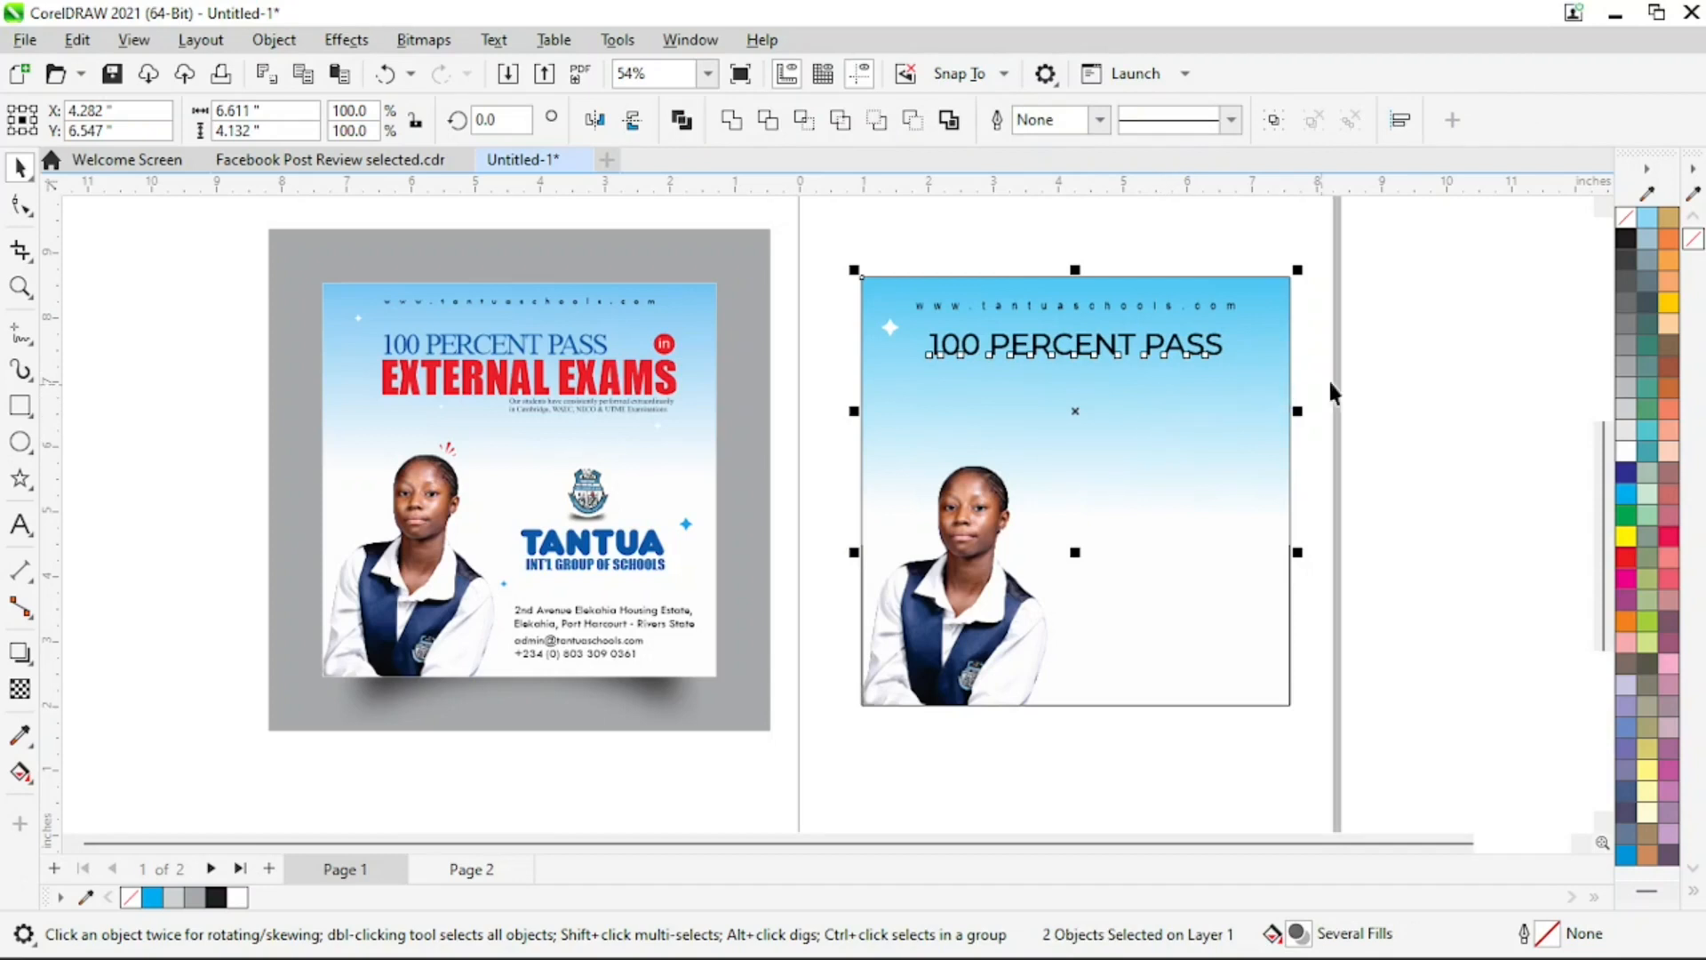
click(1304, 354)
Fill the "100 PERCENT PASS" text with dark blue, C100 M100 Y0 K0
click(1220, 350)
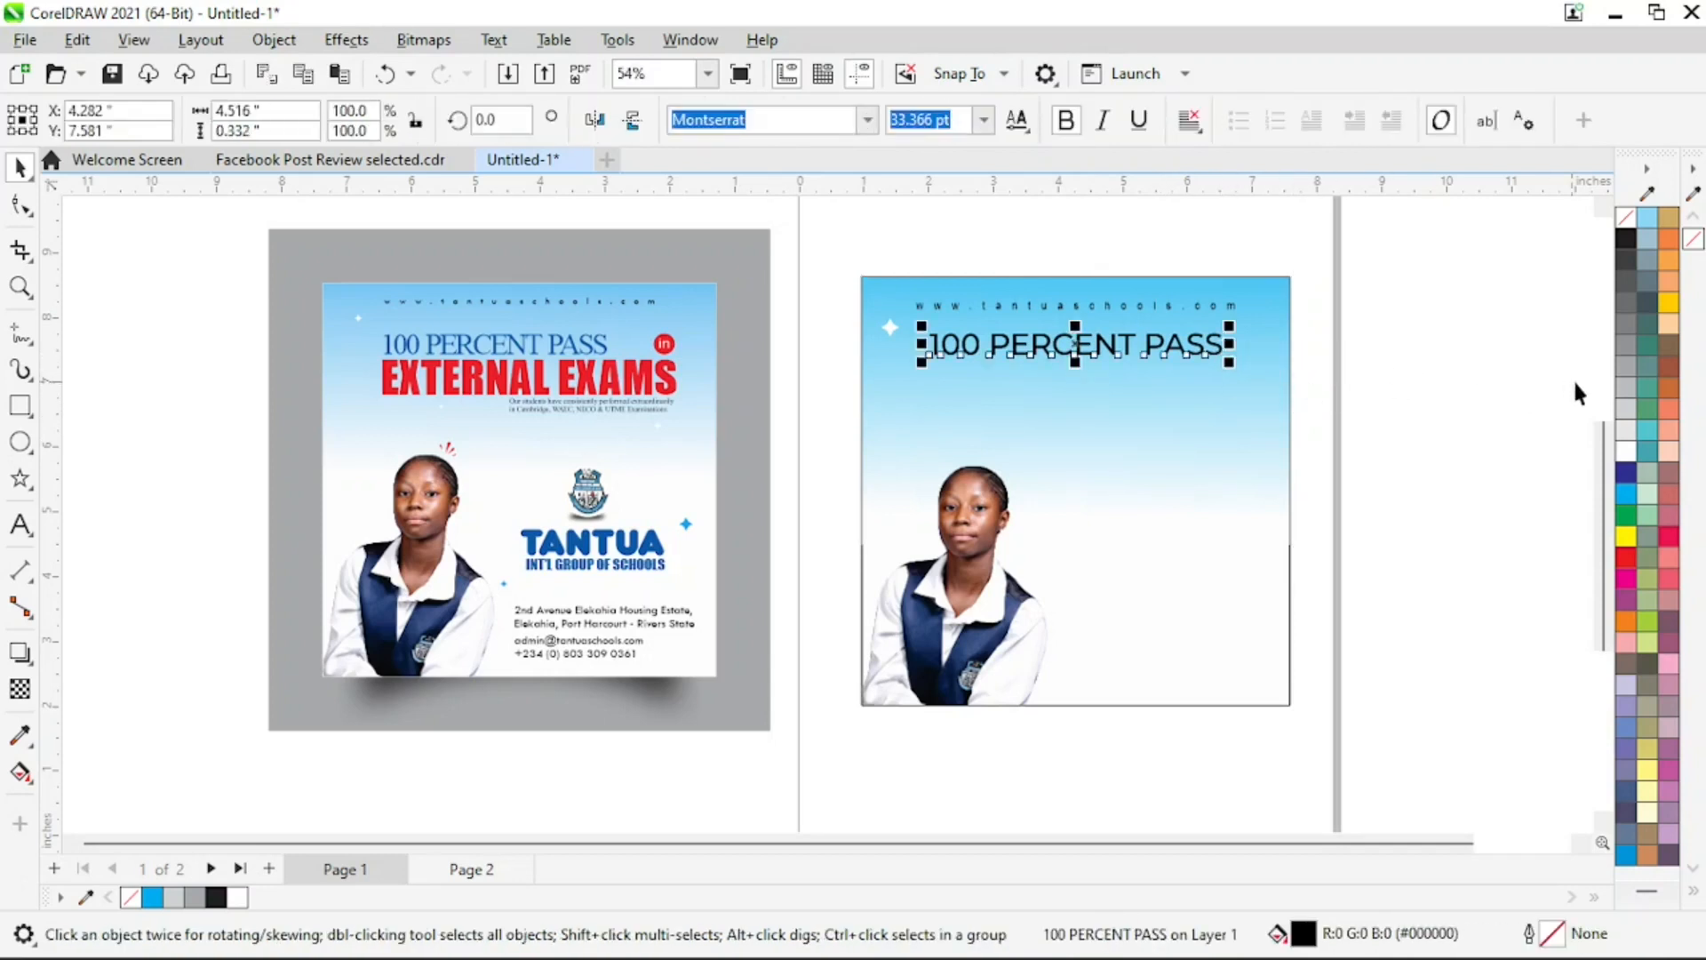
click(1628, 480)
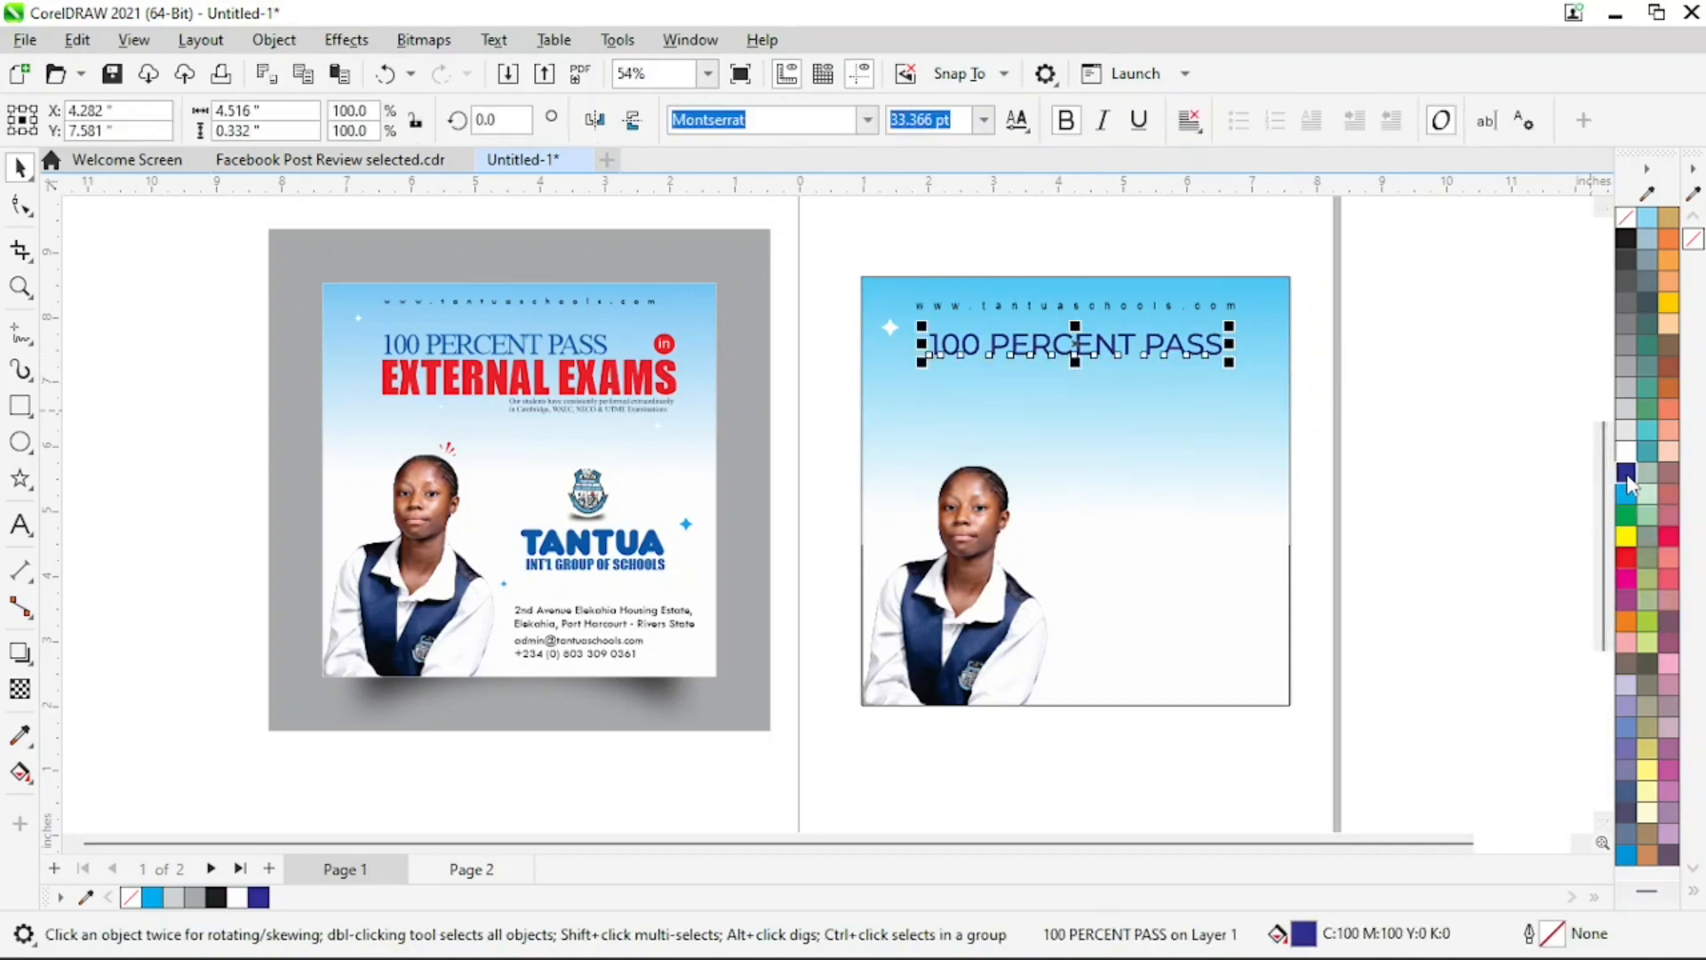
click(1343, 382)
Add a second heading line reading "EXTERNAL EXAMS" below "100 PERCENT PASS"
key(z)
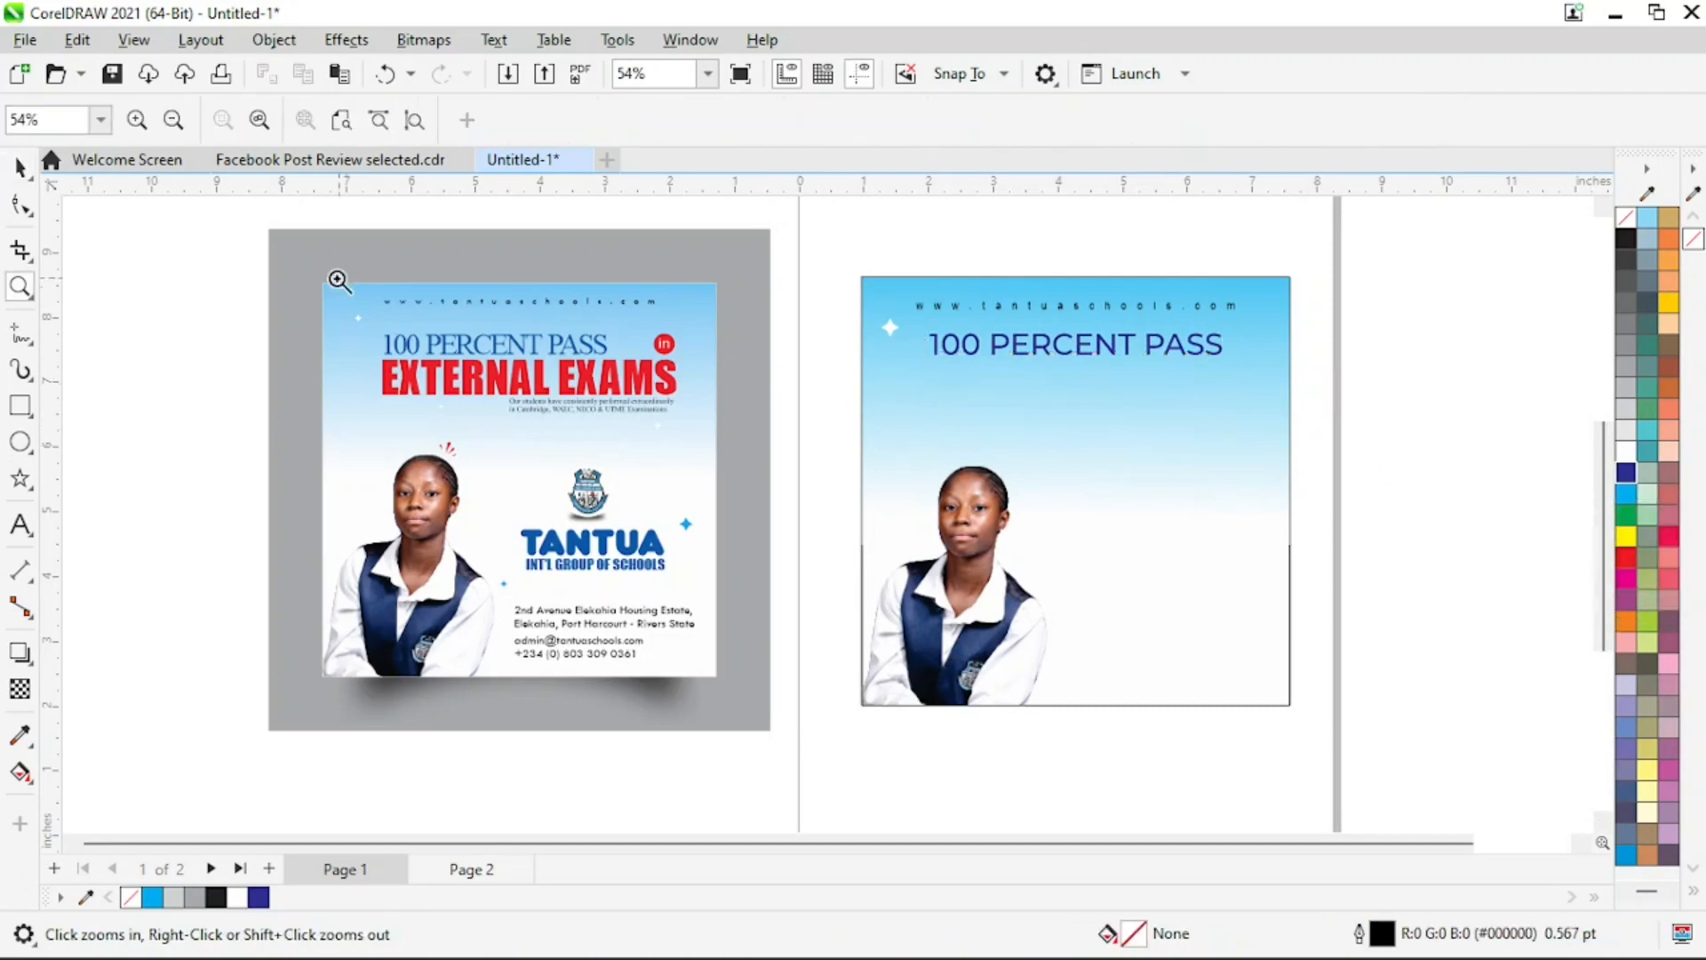
drag(232, 224, 1417, 499)
key(space)
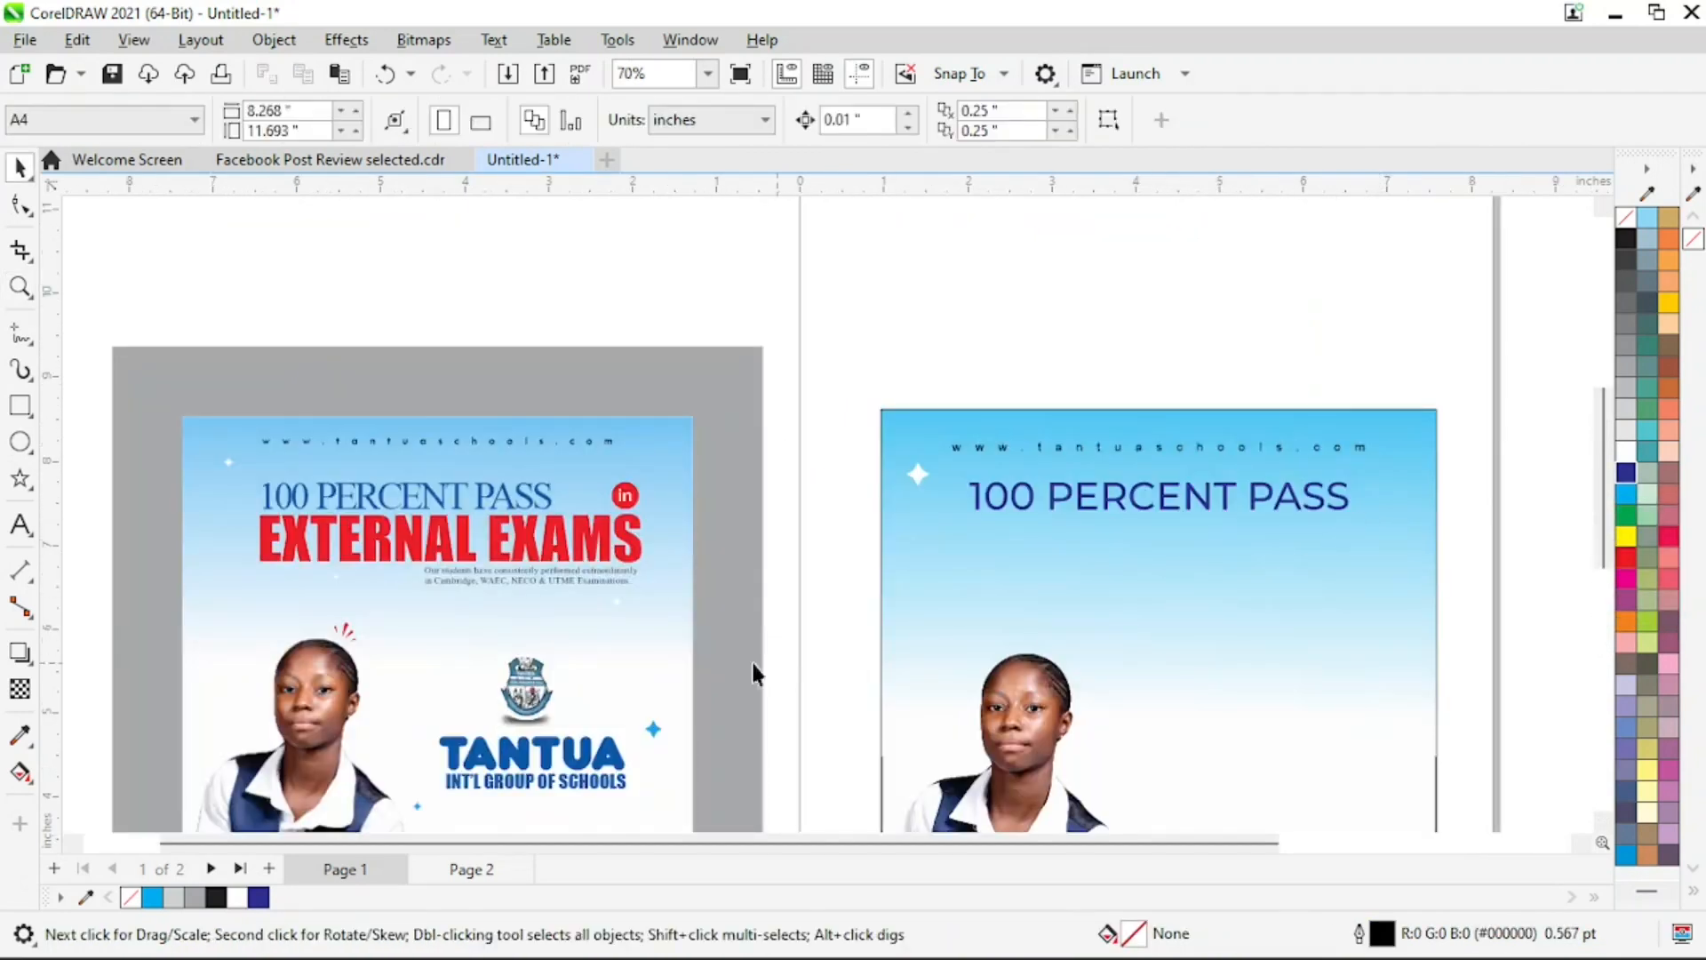
click(20, 524)
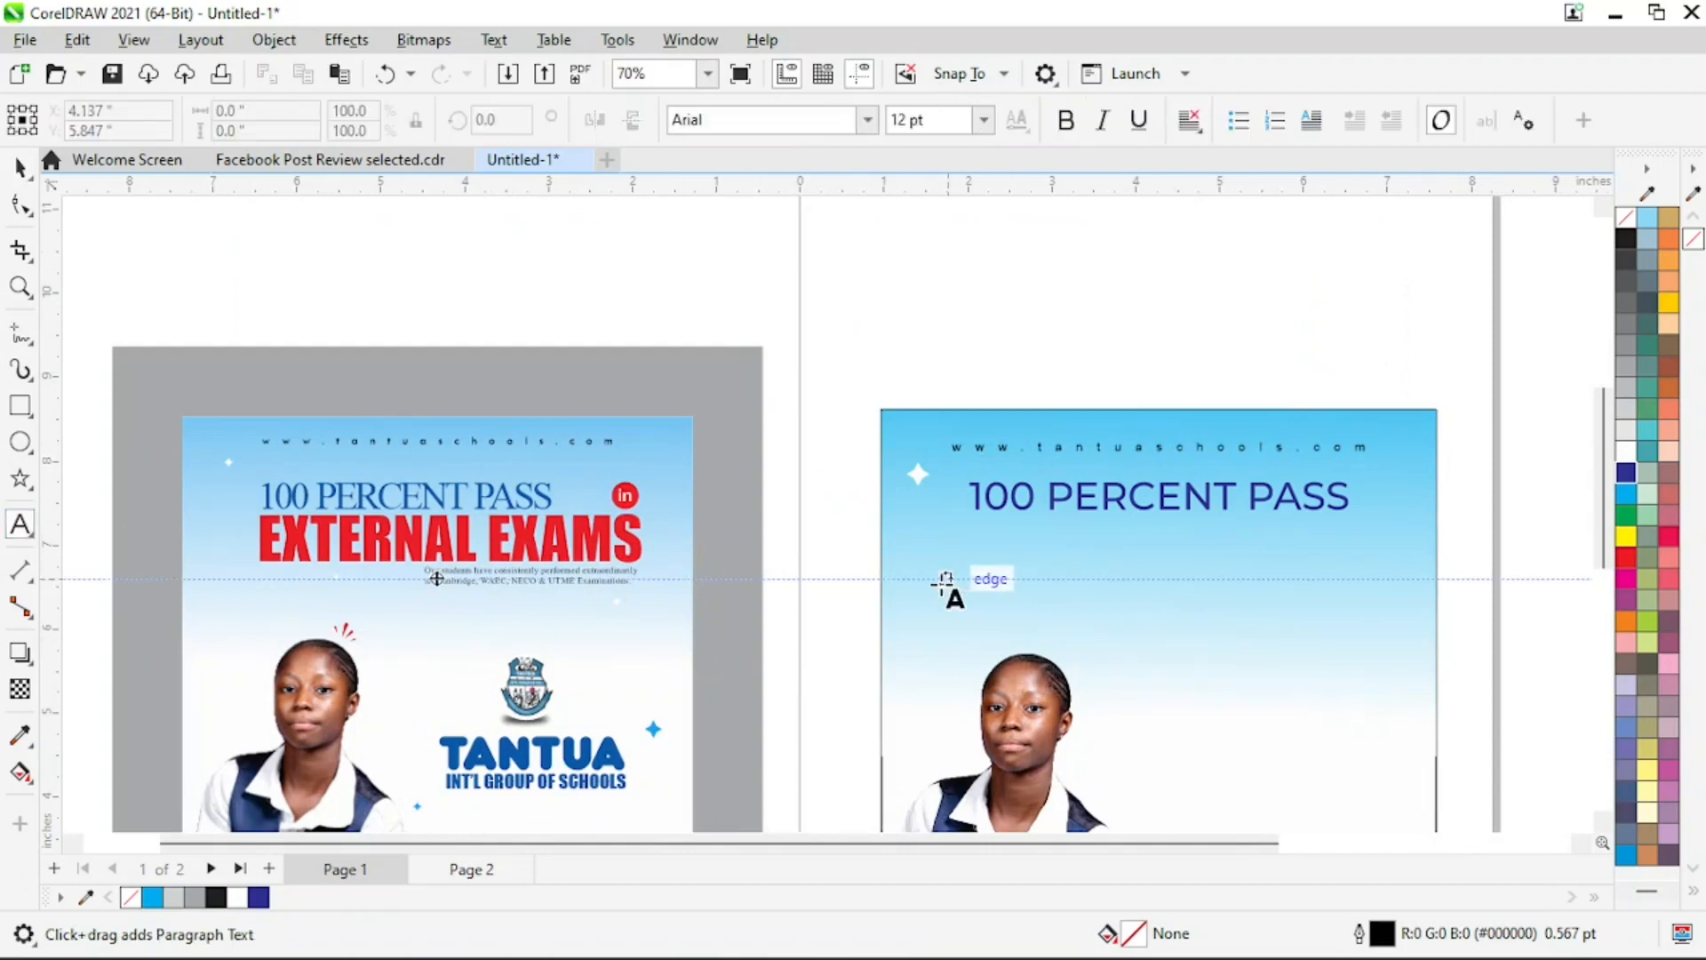
click(904, 555)
text(EXTERNAL EXAMS)
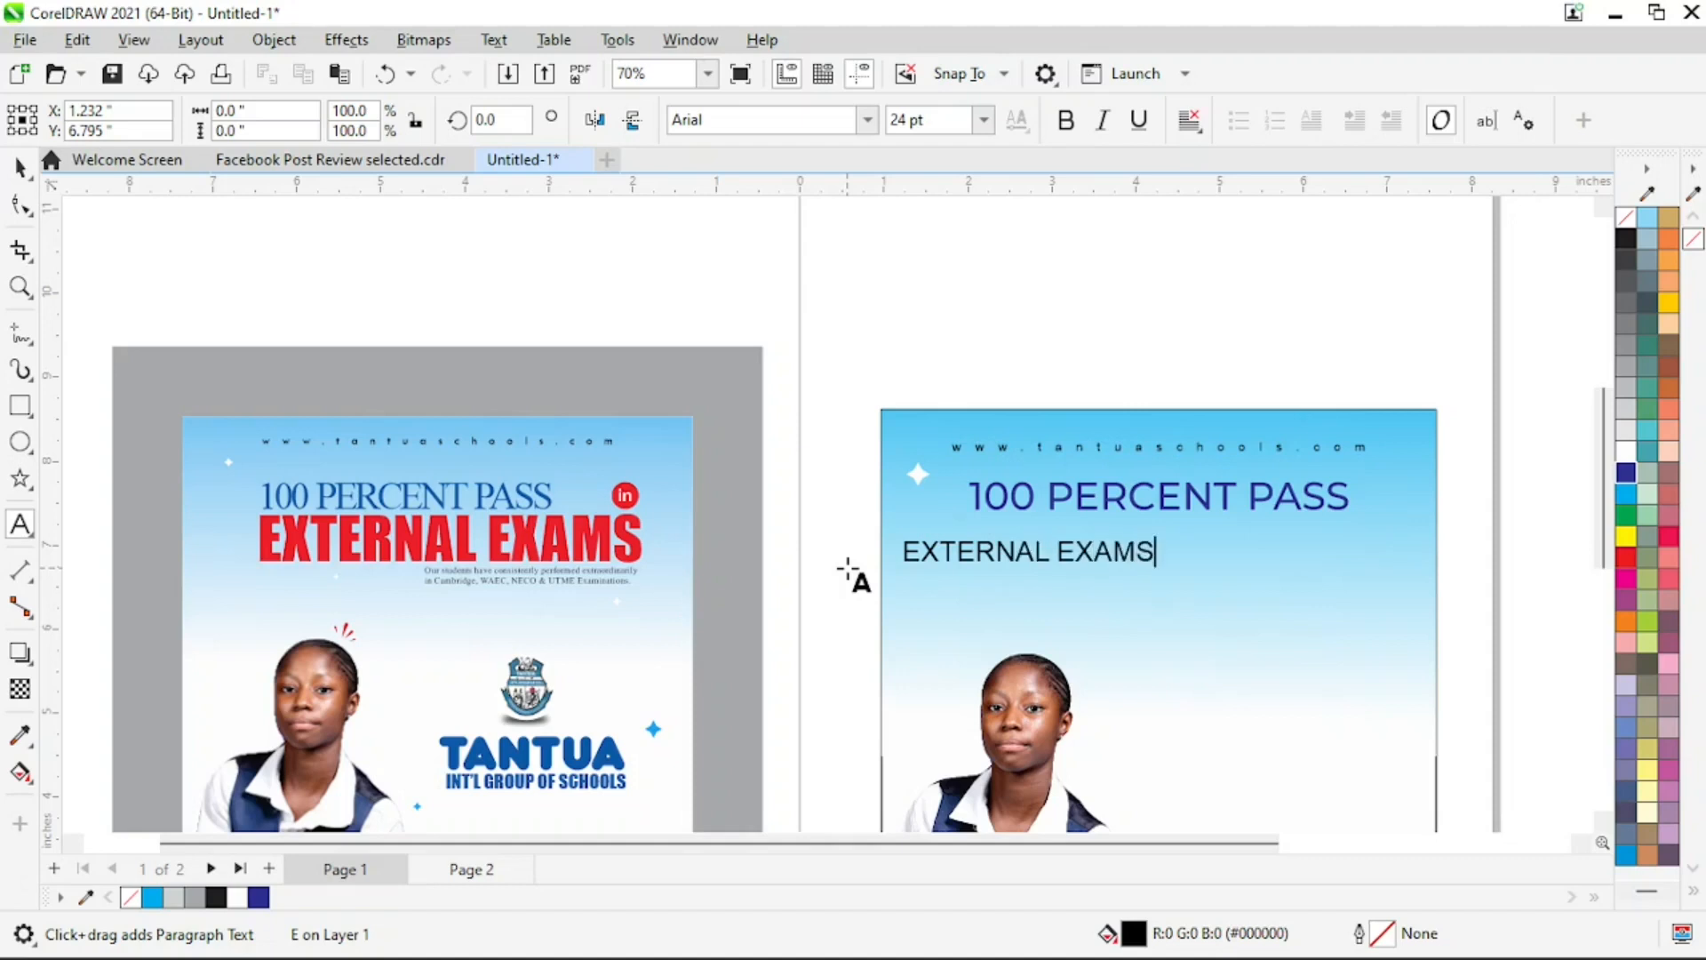
key(ctrl+space)
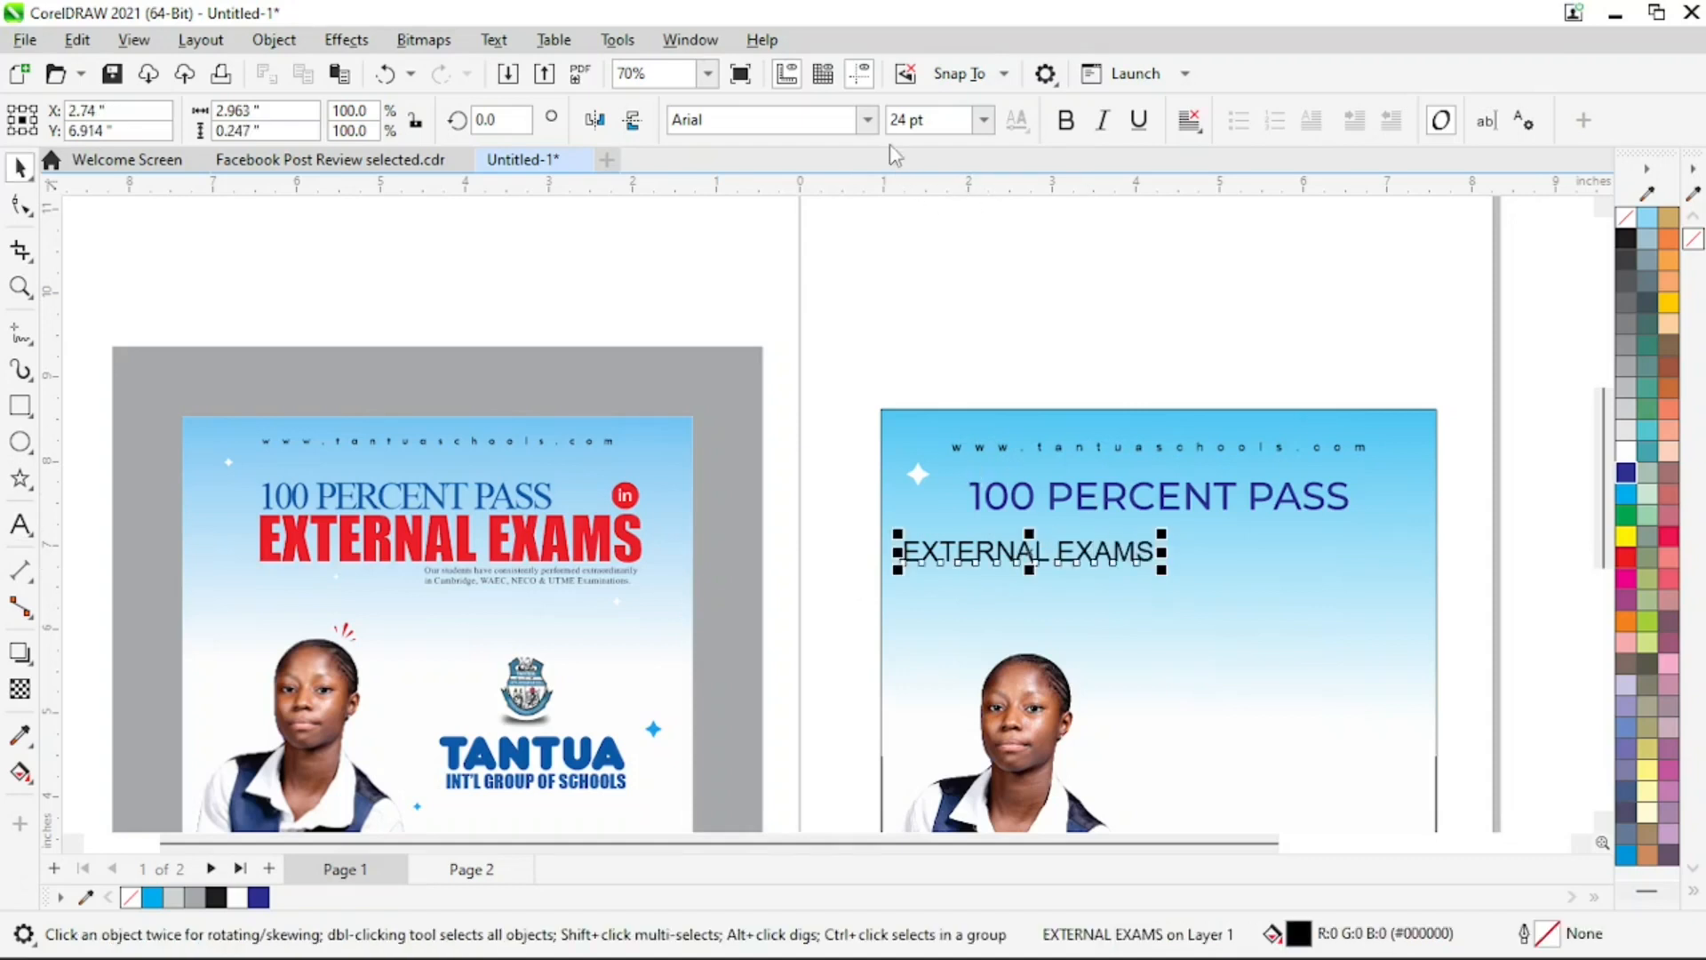
Set "EXTERNAL EXAMS" in Impact, enlarge it to about 53.6 pt and place it directly under "100 PERCENT PASS"
click(867, 119)
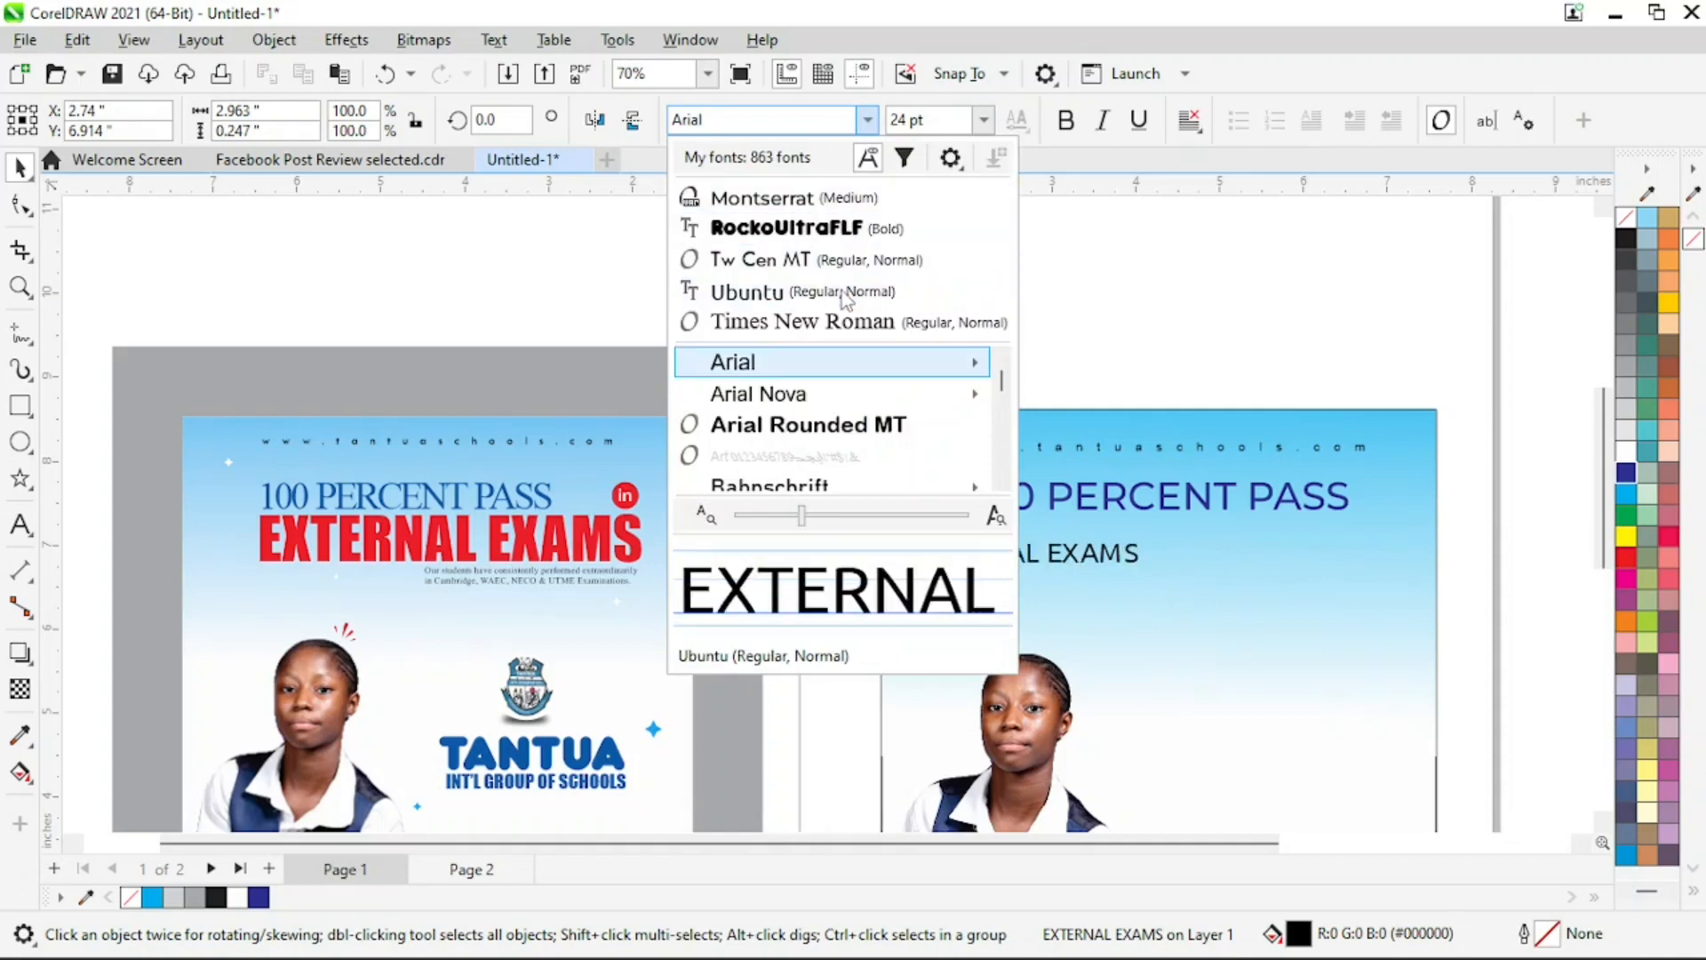
key(i)
key(Return)
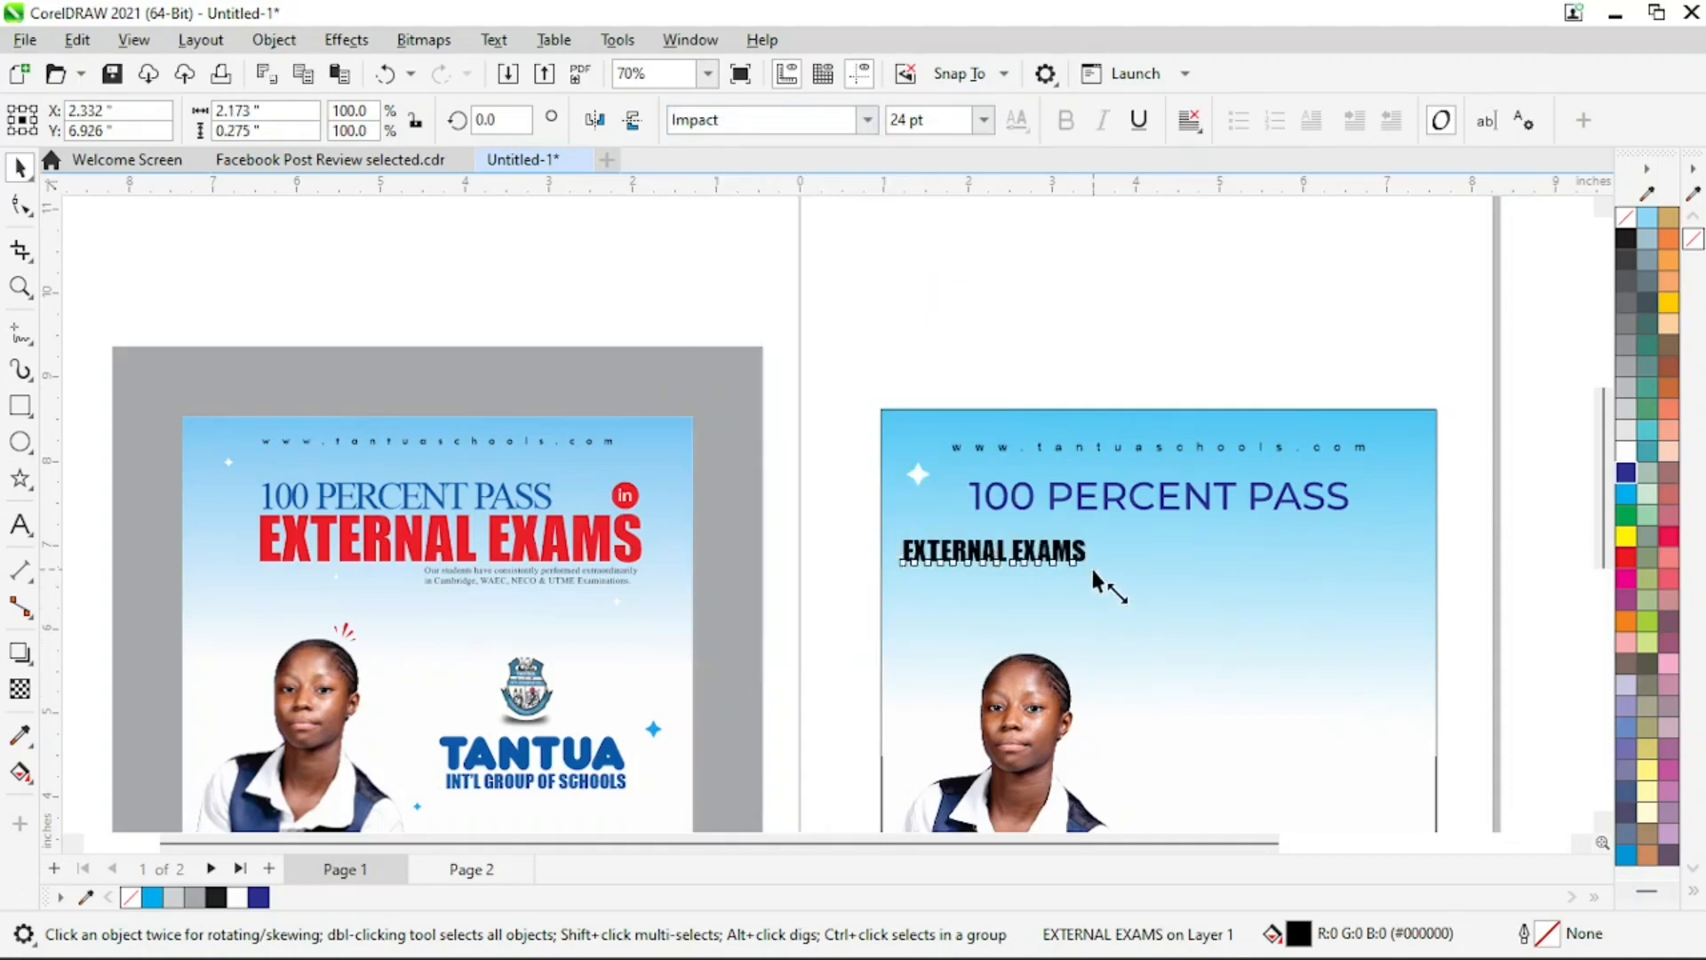
drag(1102, 582, 1322, 617)
drag(1108, 570, 1177, 565)
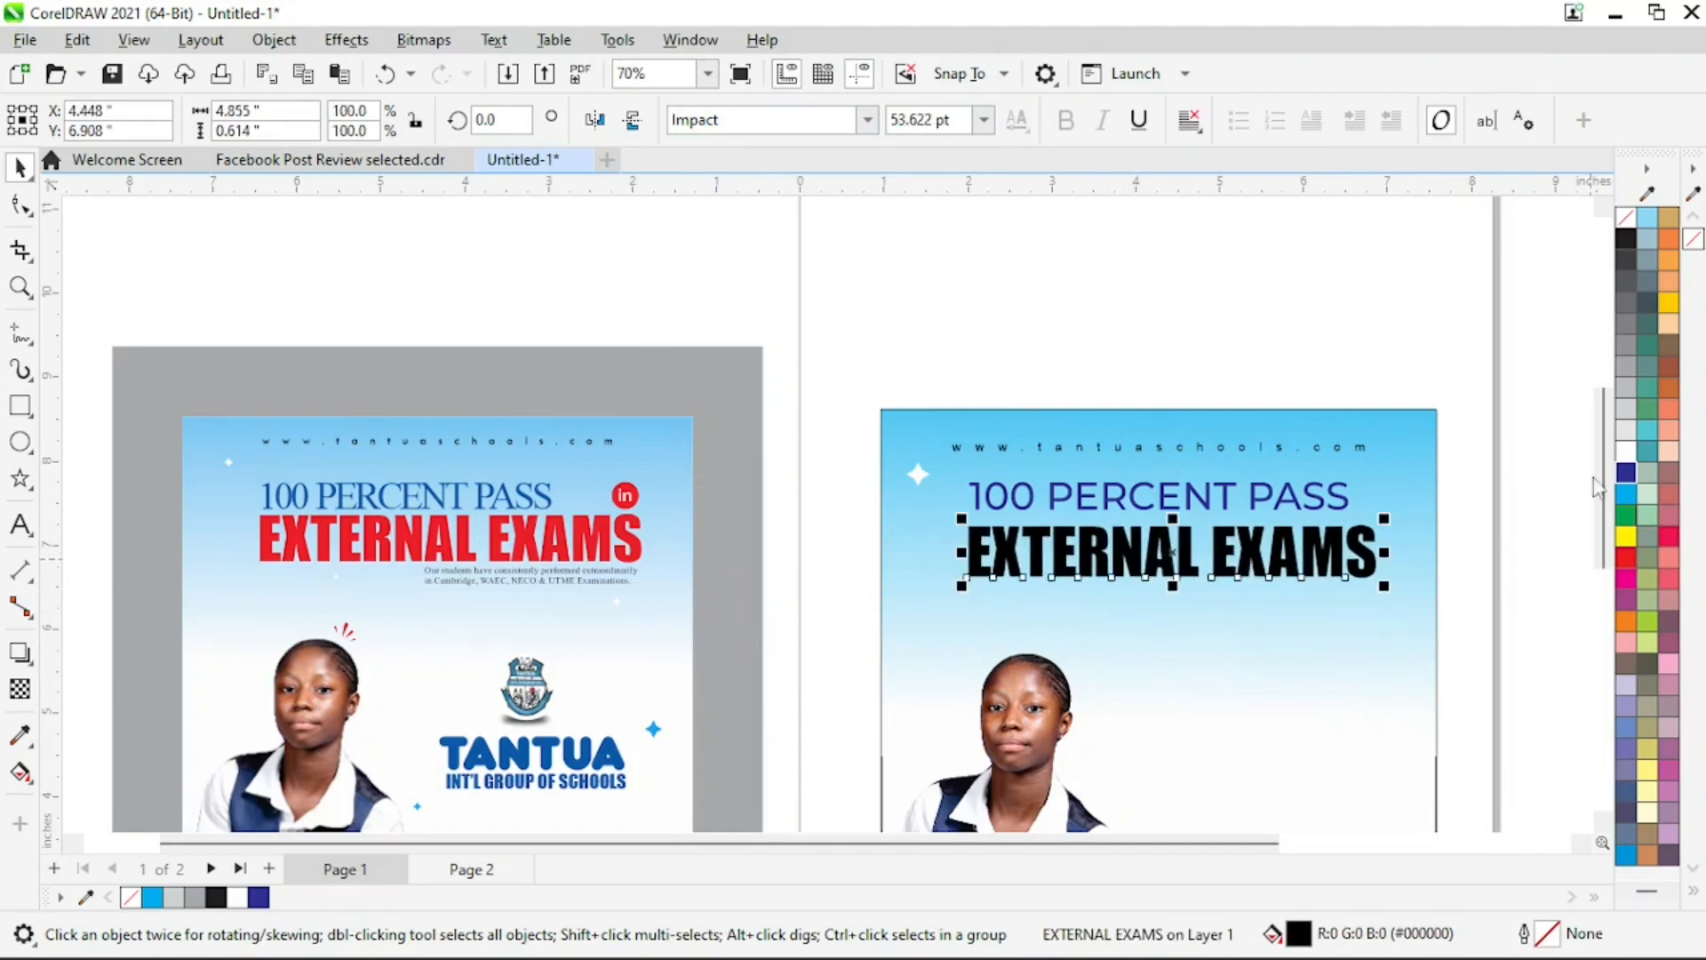
Fill "EXTERNAL EXAMS" with red, C0 M100 Y100 K0, and nudge it up about 0.06 inches towards the line above
click(1625, 560)
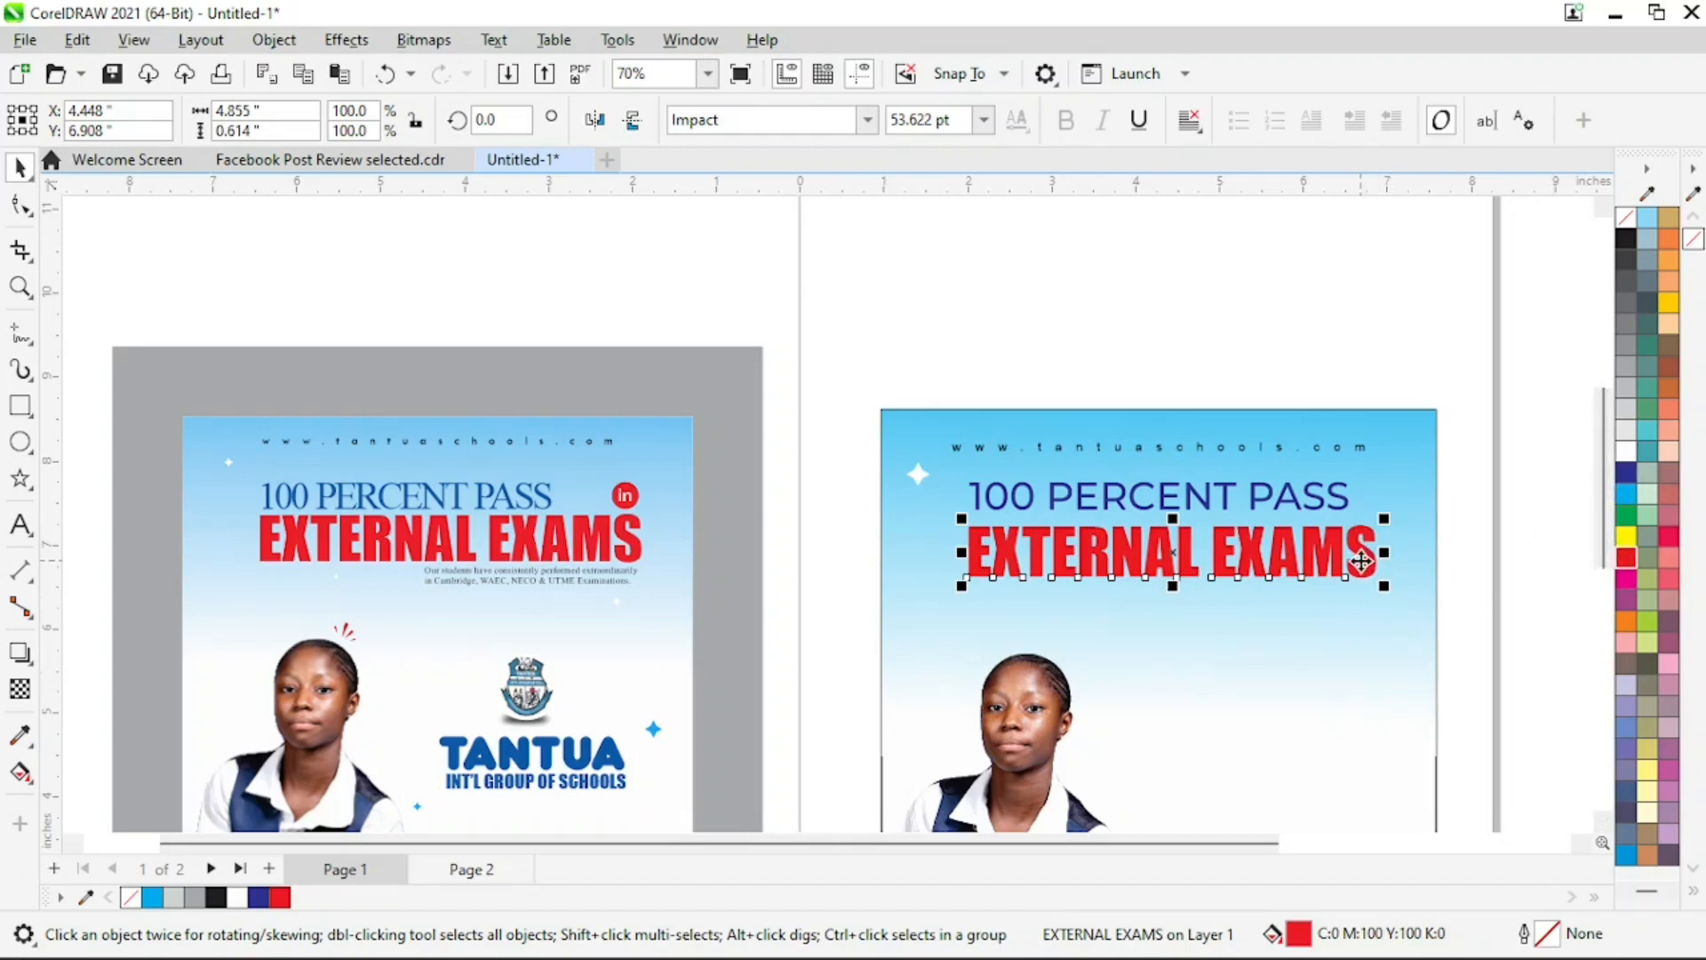
key(Up)
key(Up)
key(Up)
key(Up)
key(Up)
key(Up)
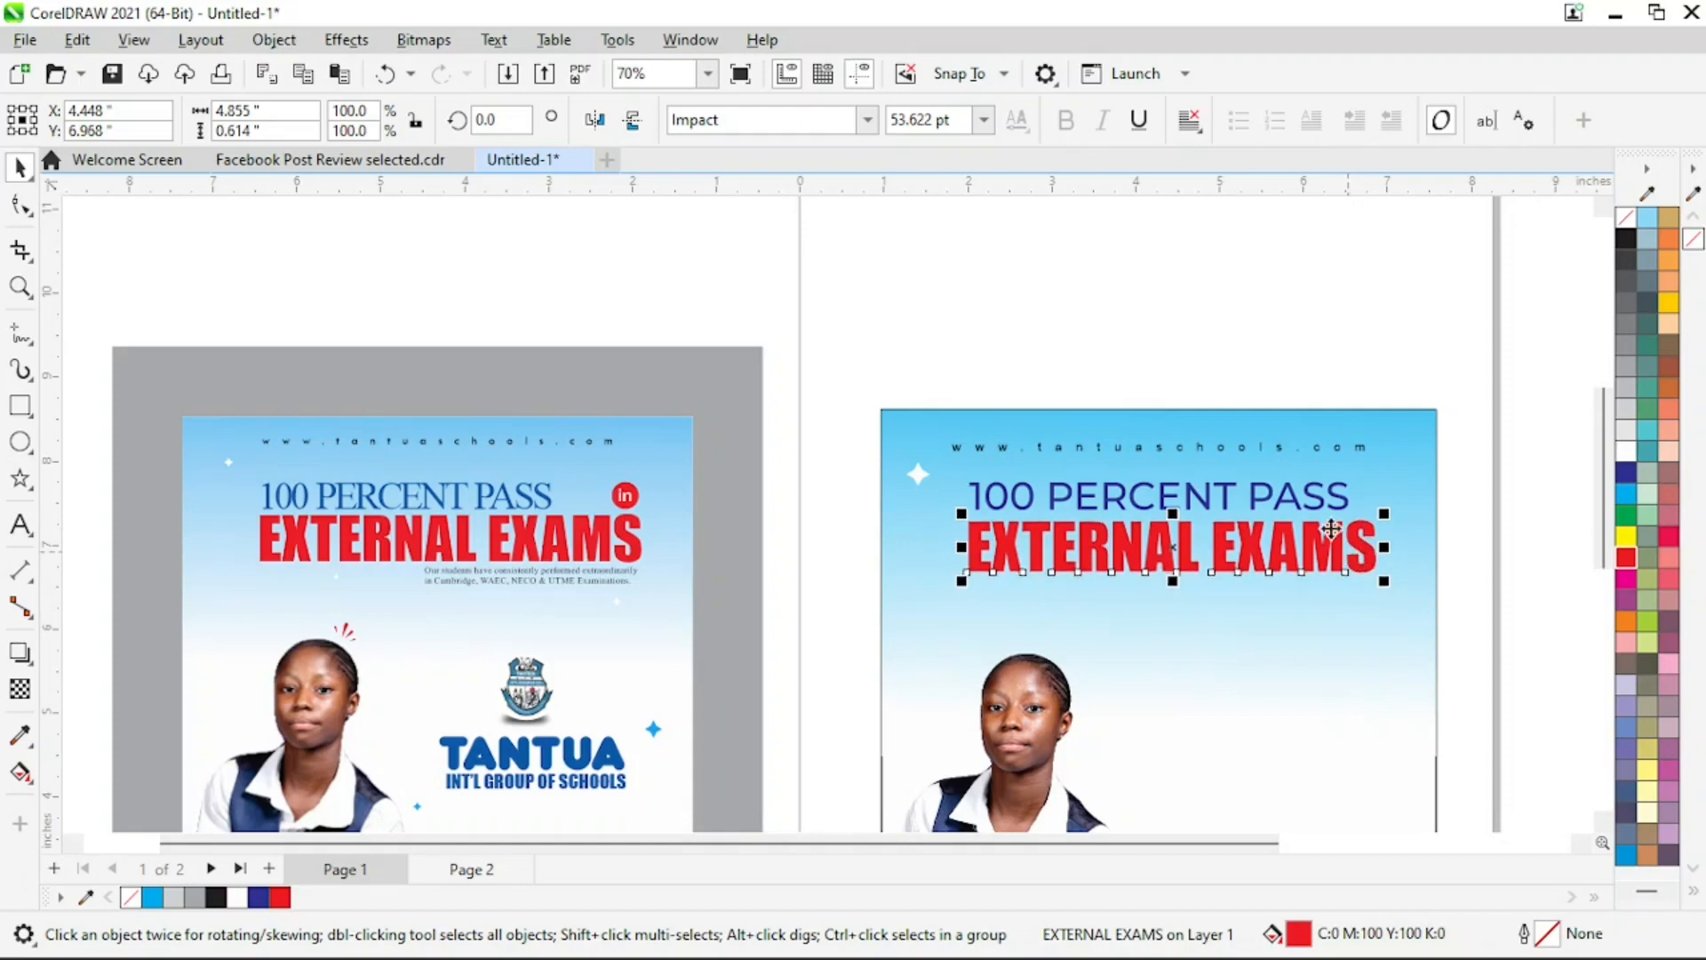
Align the left edge of "EXTERNAL EXAMS" with that of "100 PERCENT PASS" and reselect the blue line alone
shift+click(1228, 492)
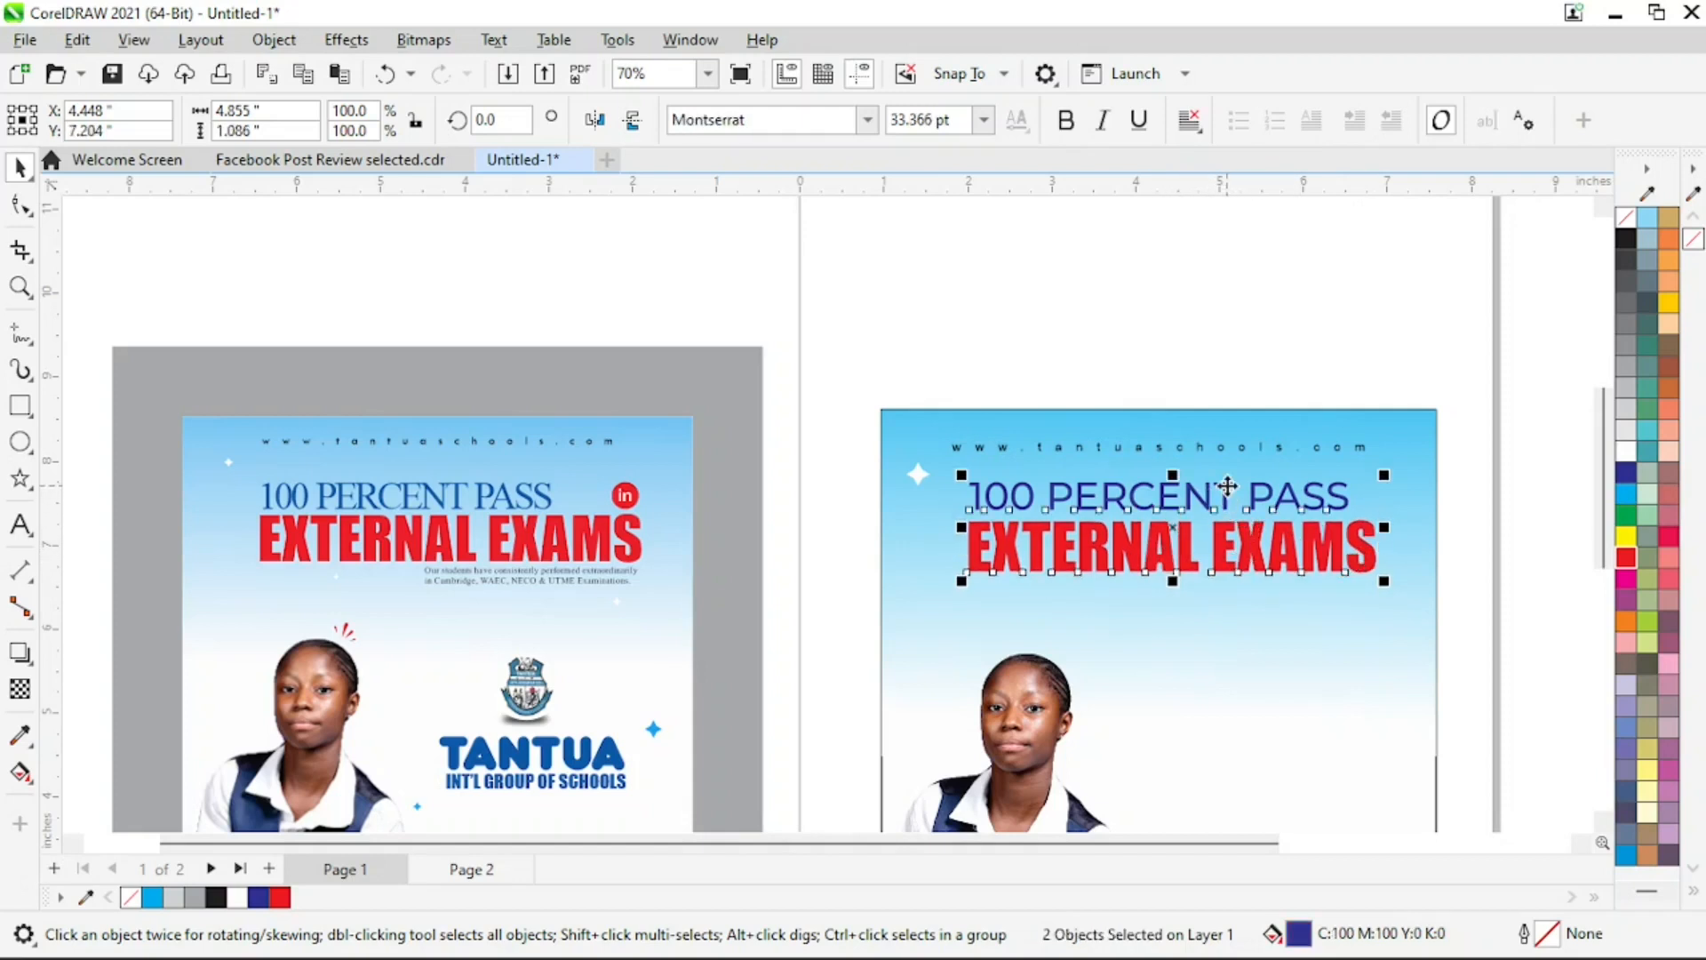
key(Right)
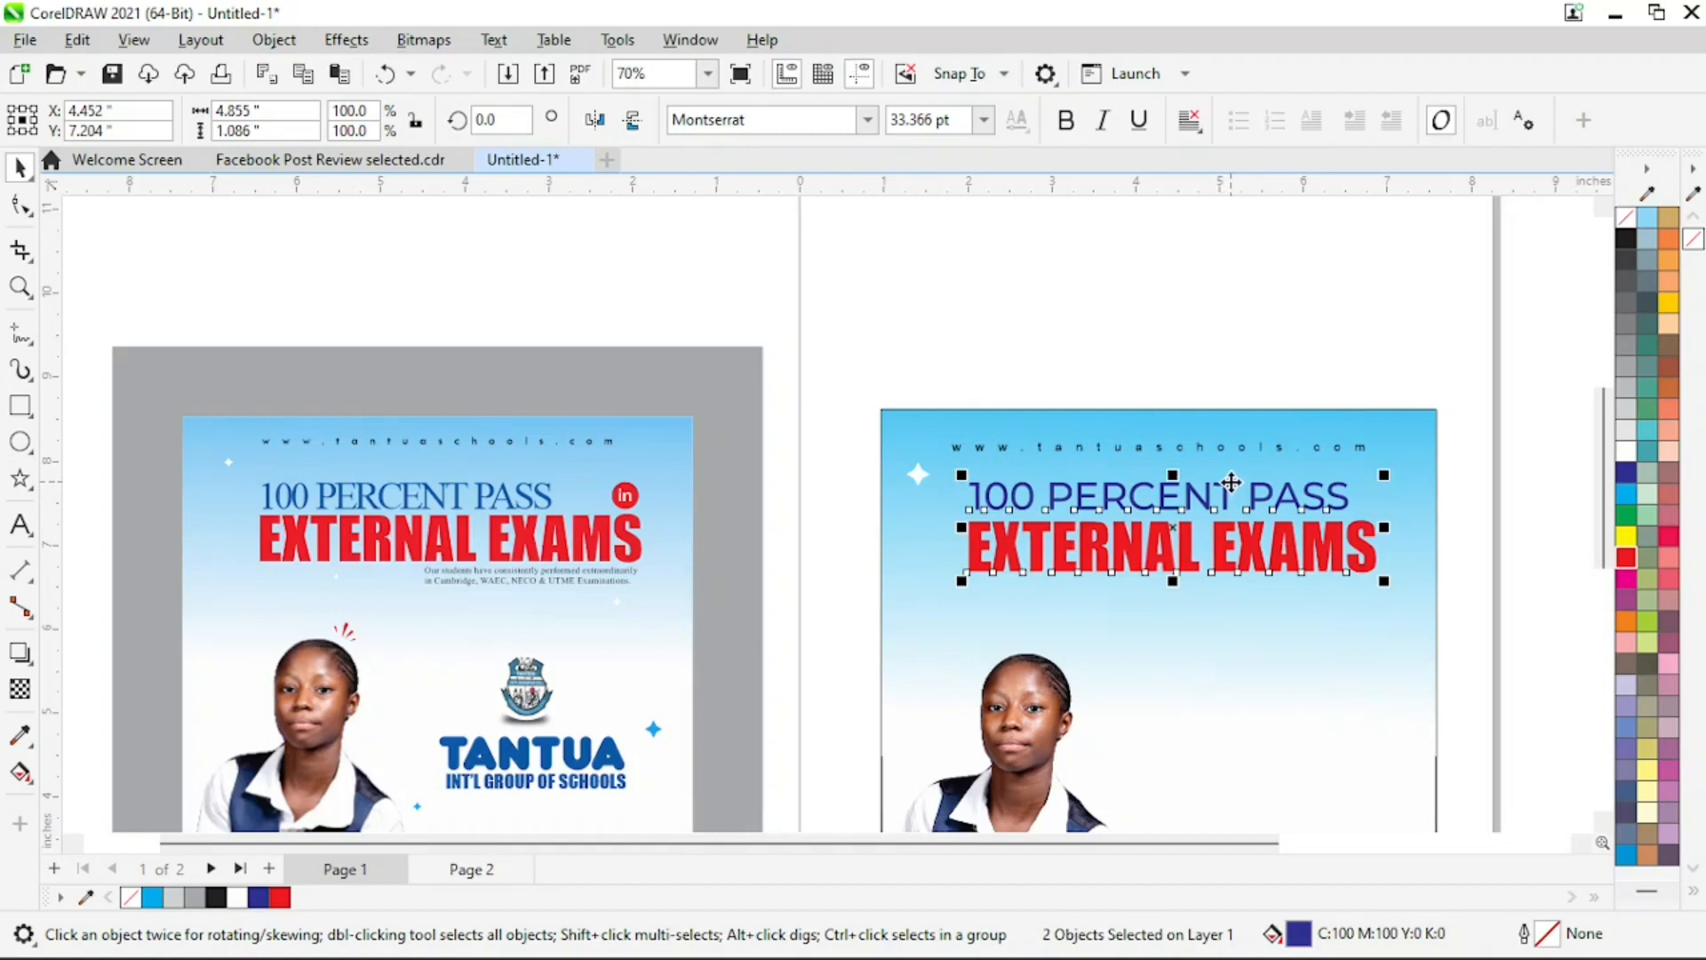
click(1490, 499)
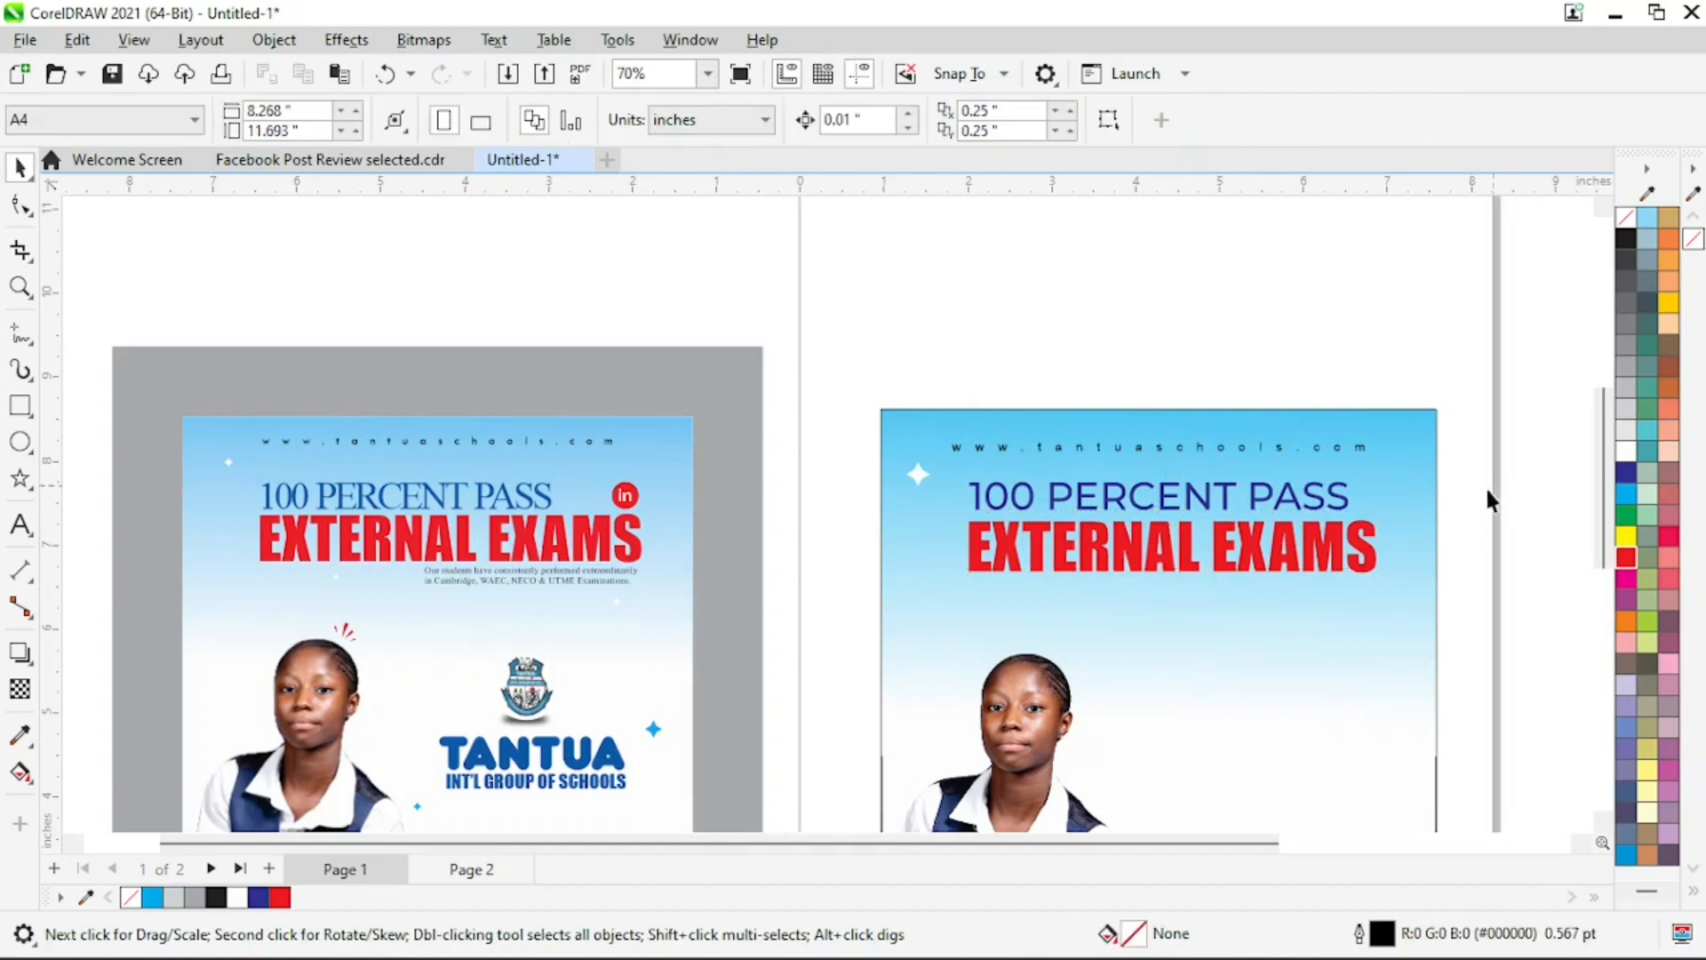
click(1345, 511)
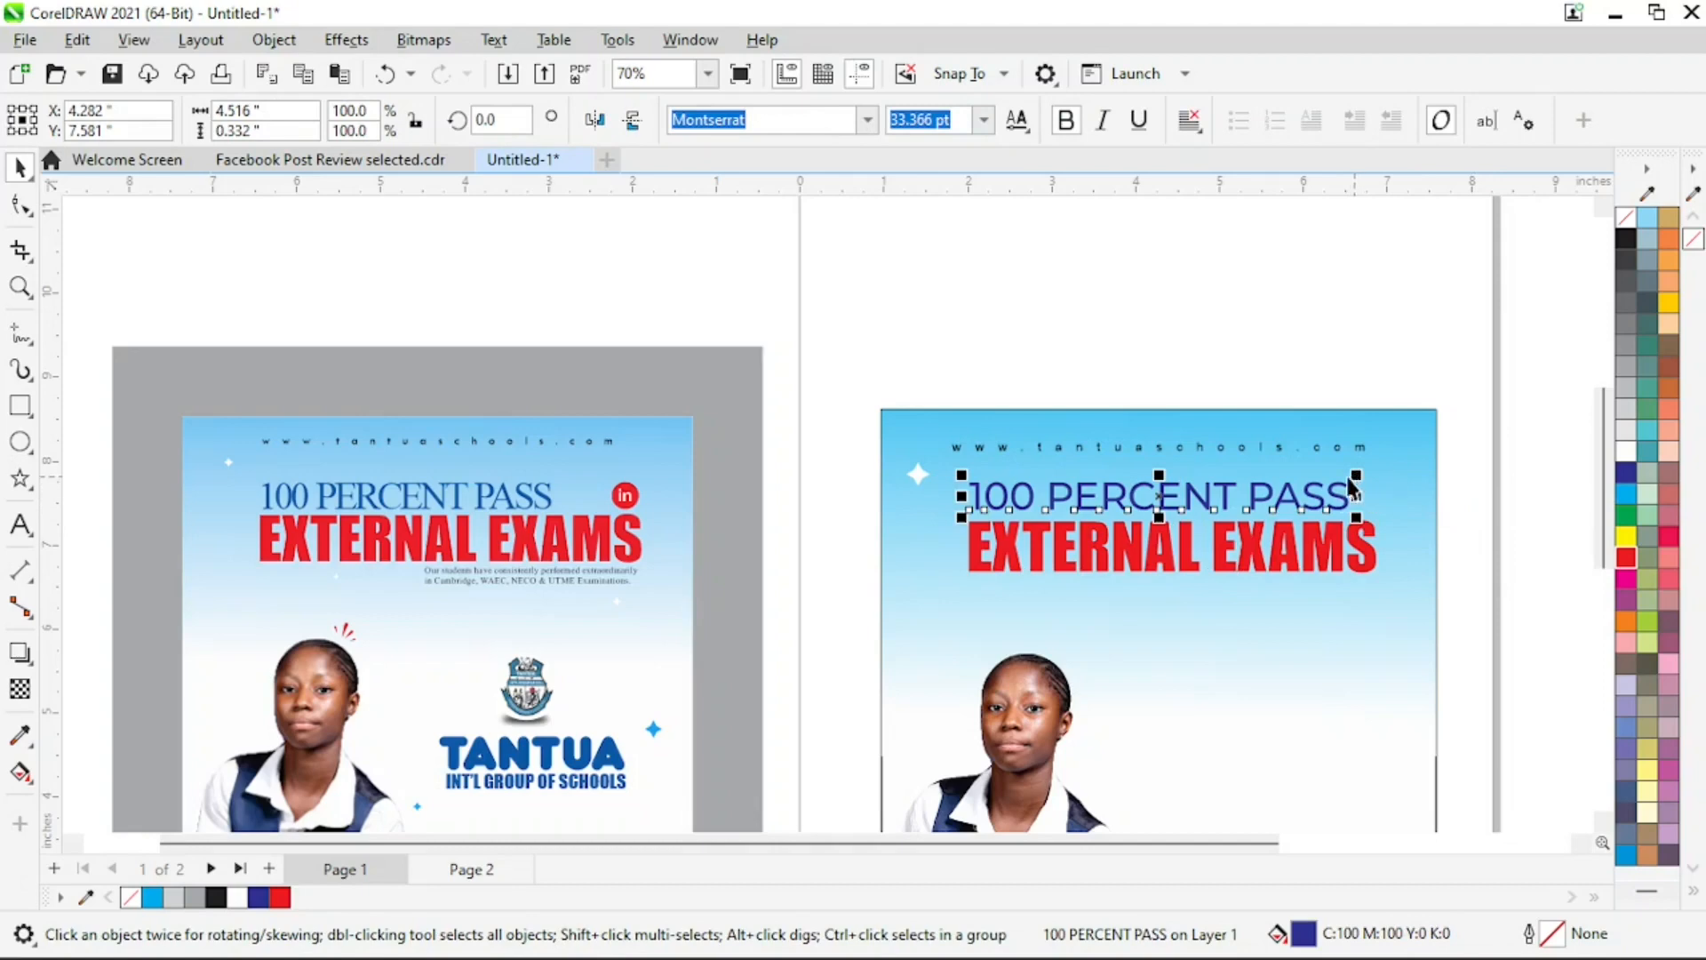
Scale the "100 PERCENT PASS" line down to about 29.7 pt, keeping its left edge aligned with "EXTERNAL EXAMS"
key(z)
drag(982, 436, 1435, 601)
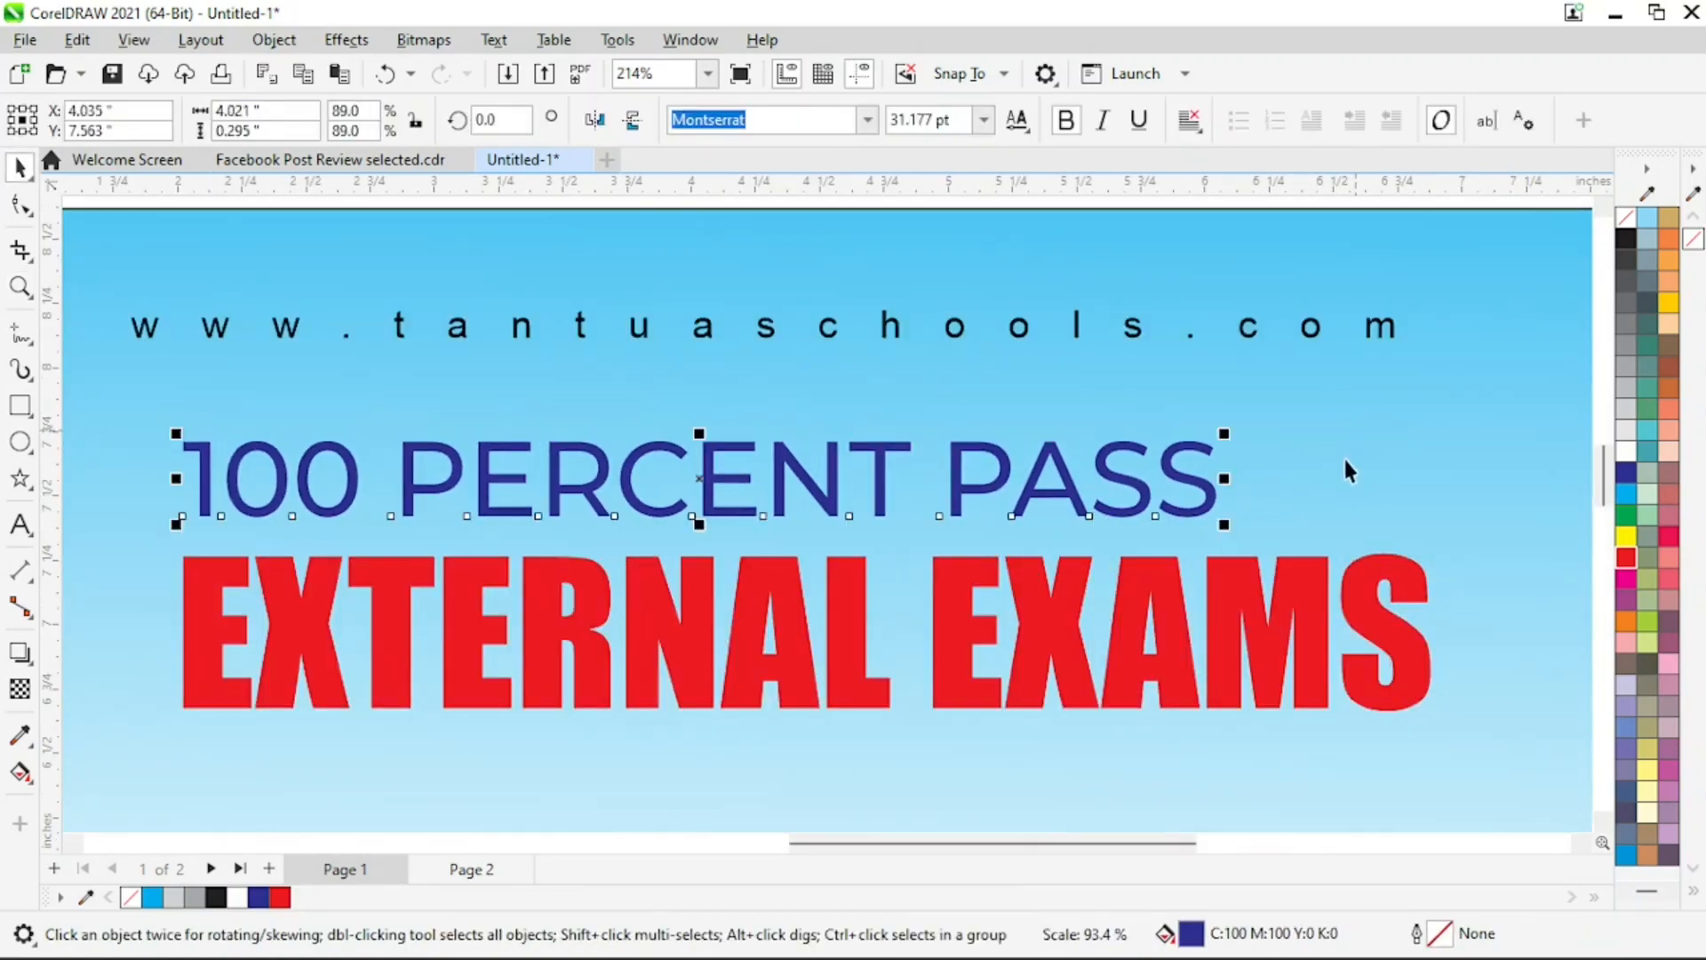
key(z)
right_click(970, 544)
key(space)
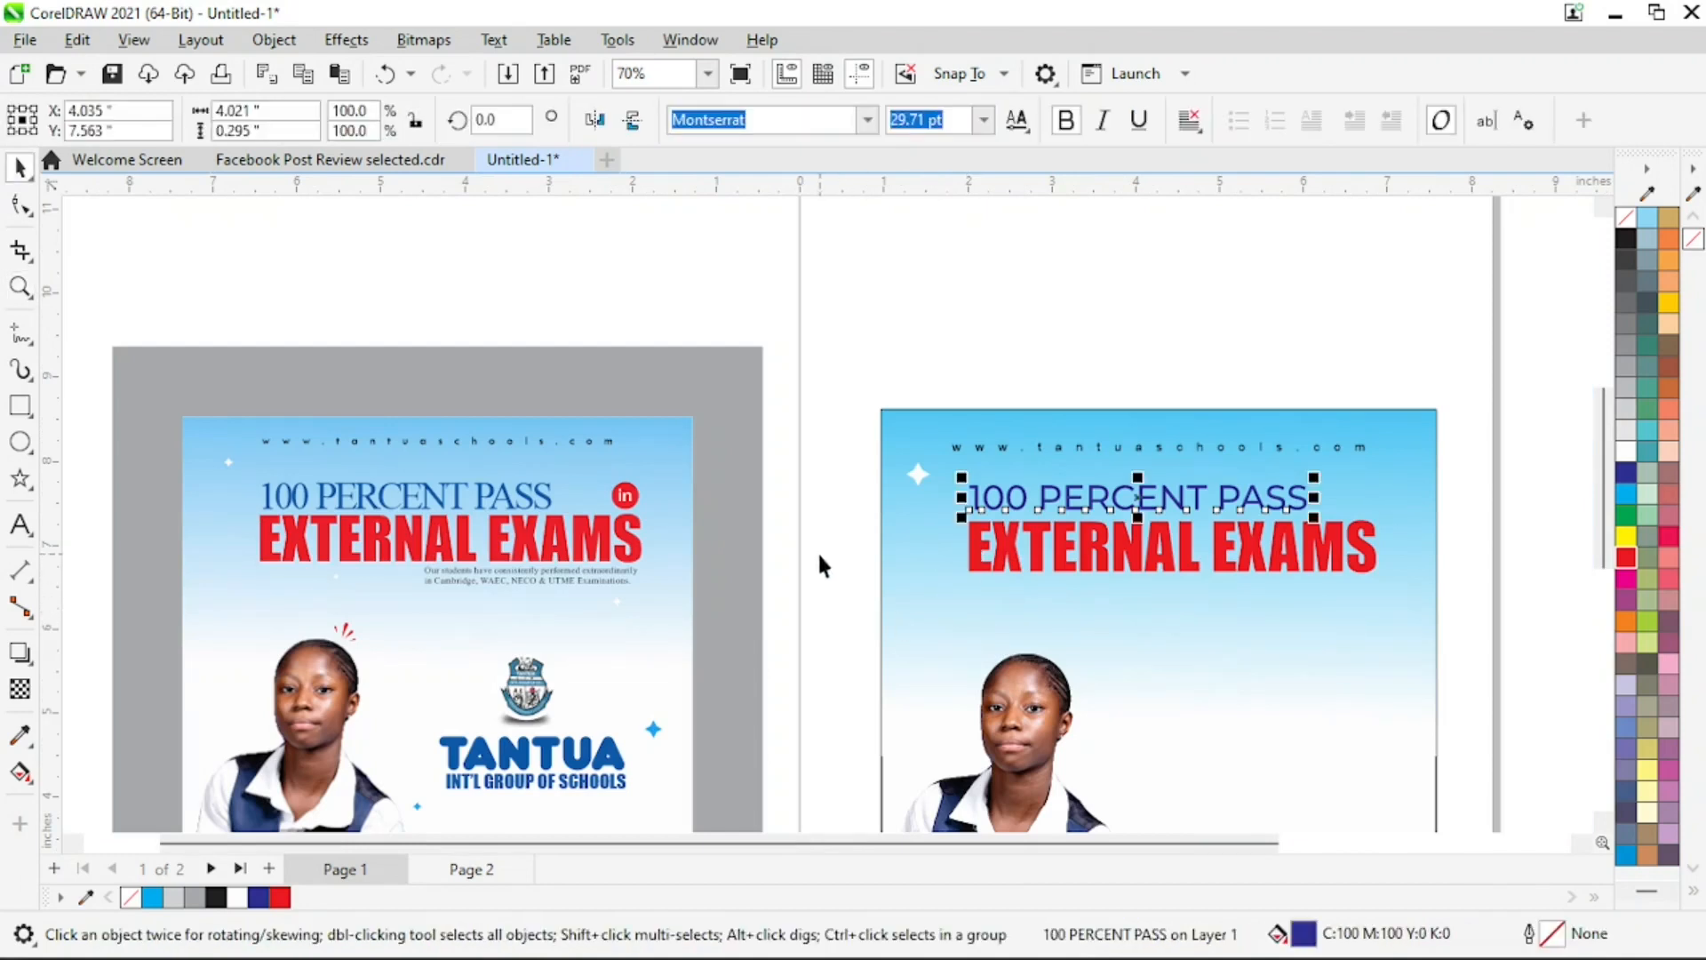
Shrink the white sparkle beside "100 PERCENT PASS" to about 0.05 inches
key(z)
drag(853, 416, 1202, 626)
key(space)
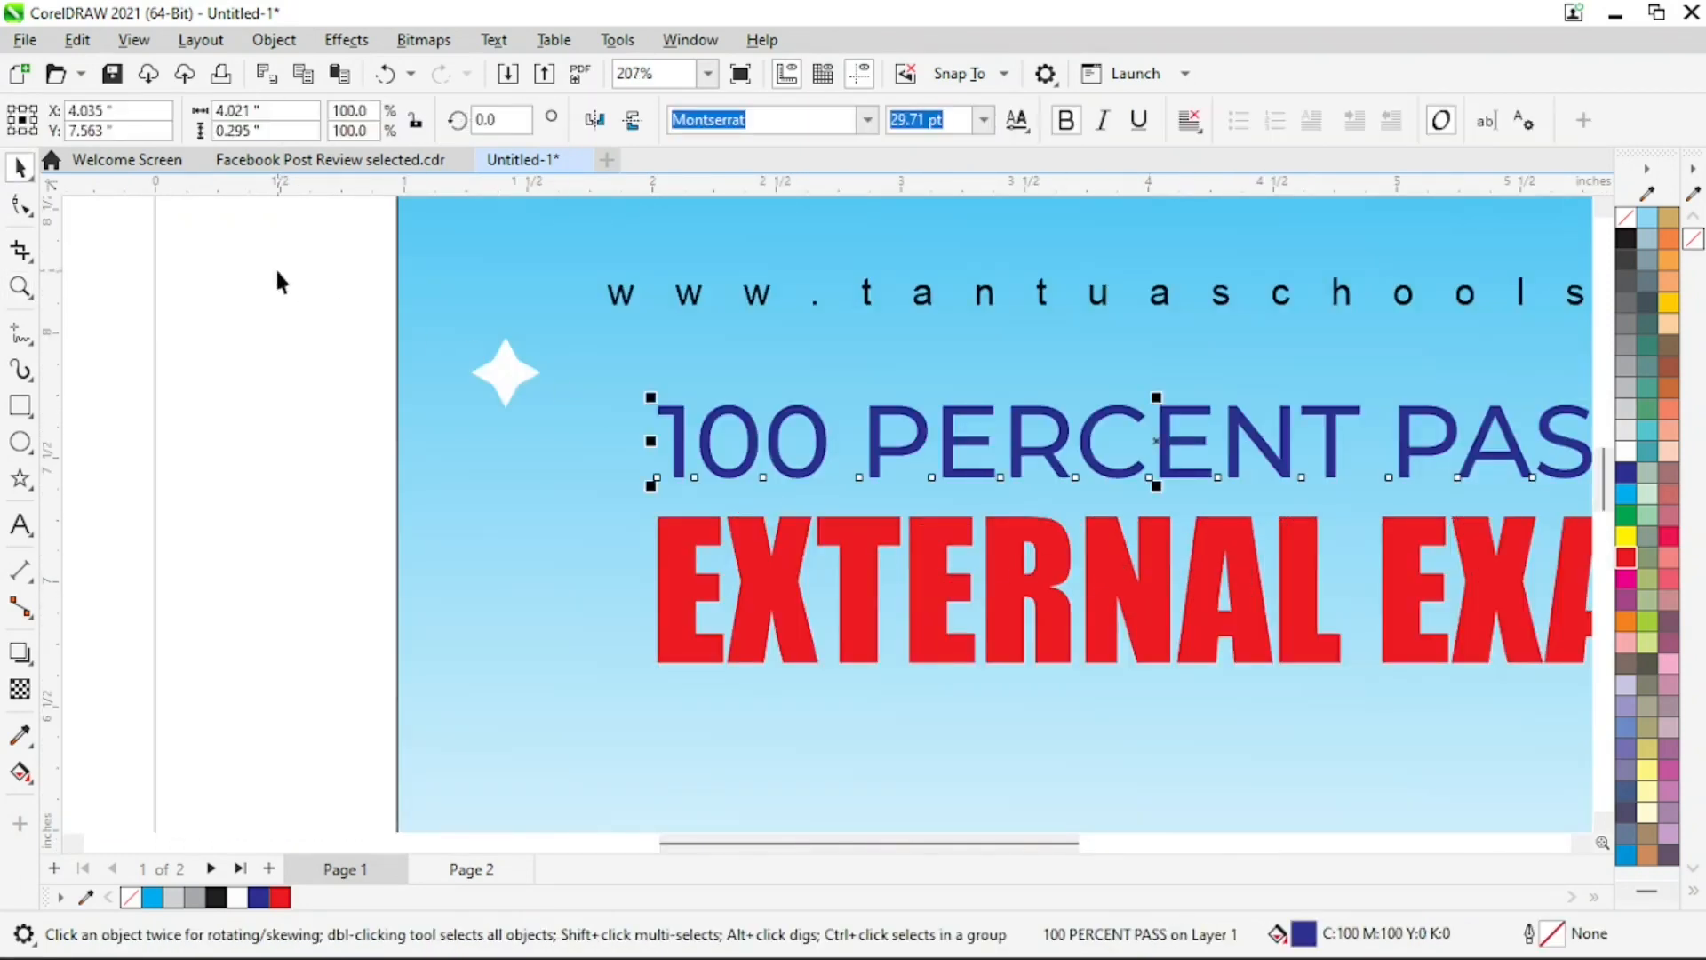
drag(278, 273, 514, 381)
key(z)
right_click(743, 570)
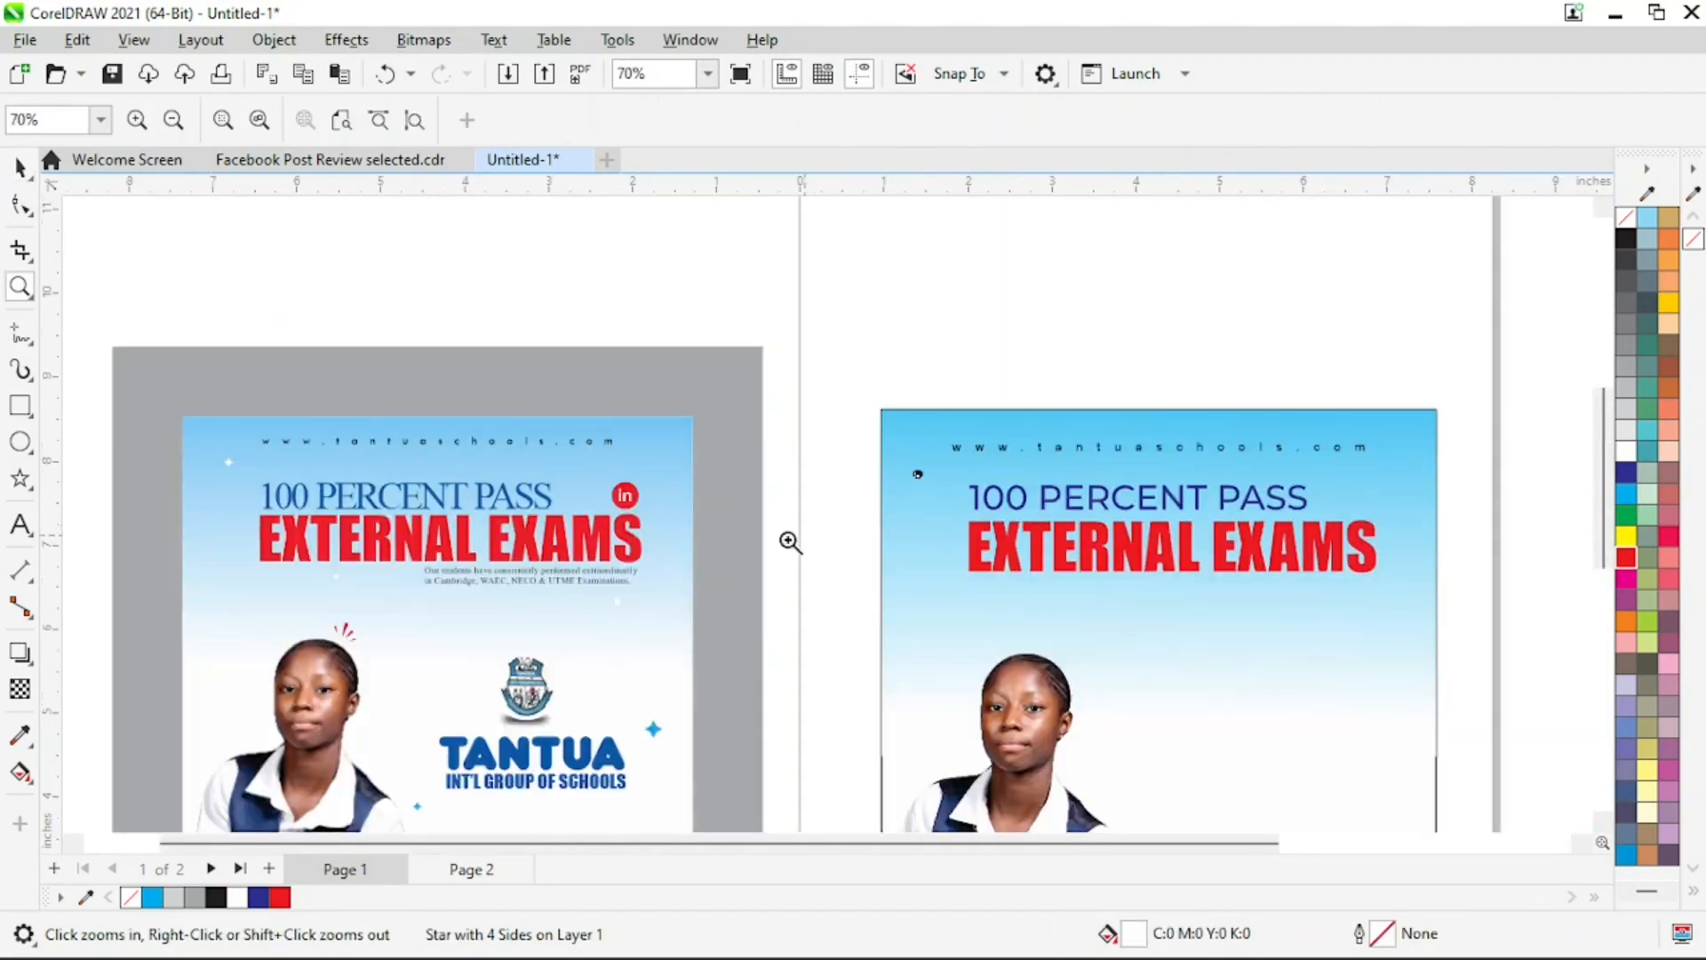
Place a copy of the tiny white sparkle just above the right end of "EXTERNAL EXAMS"
key(space)
key(z)
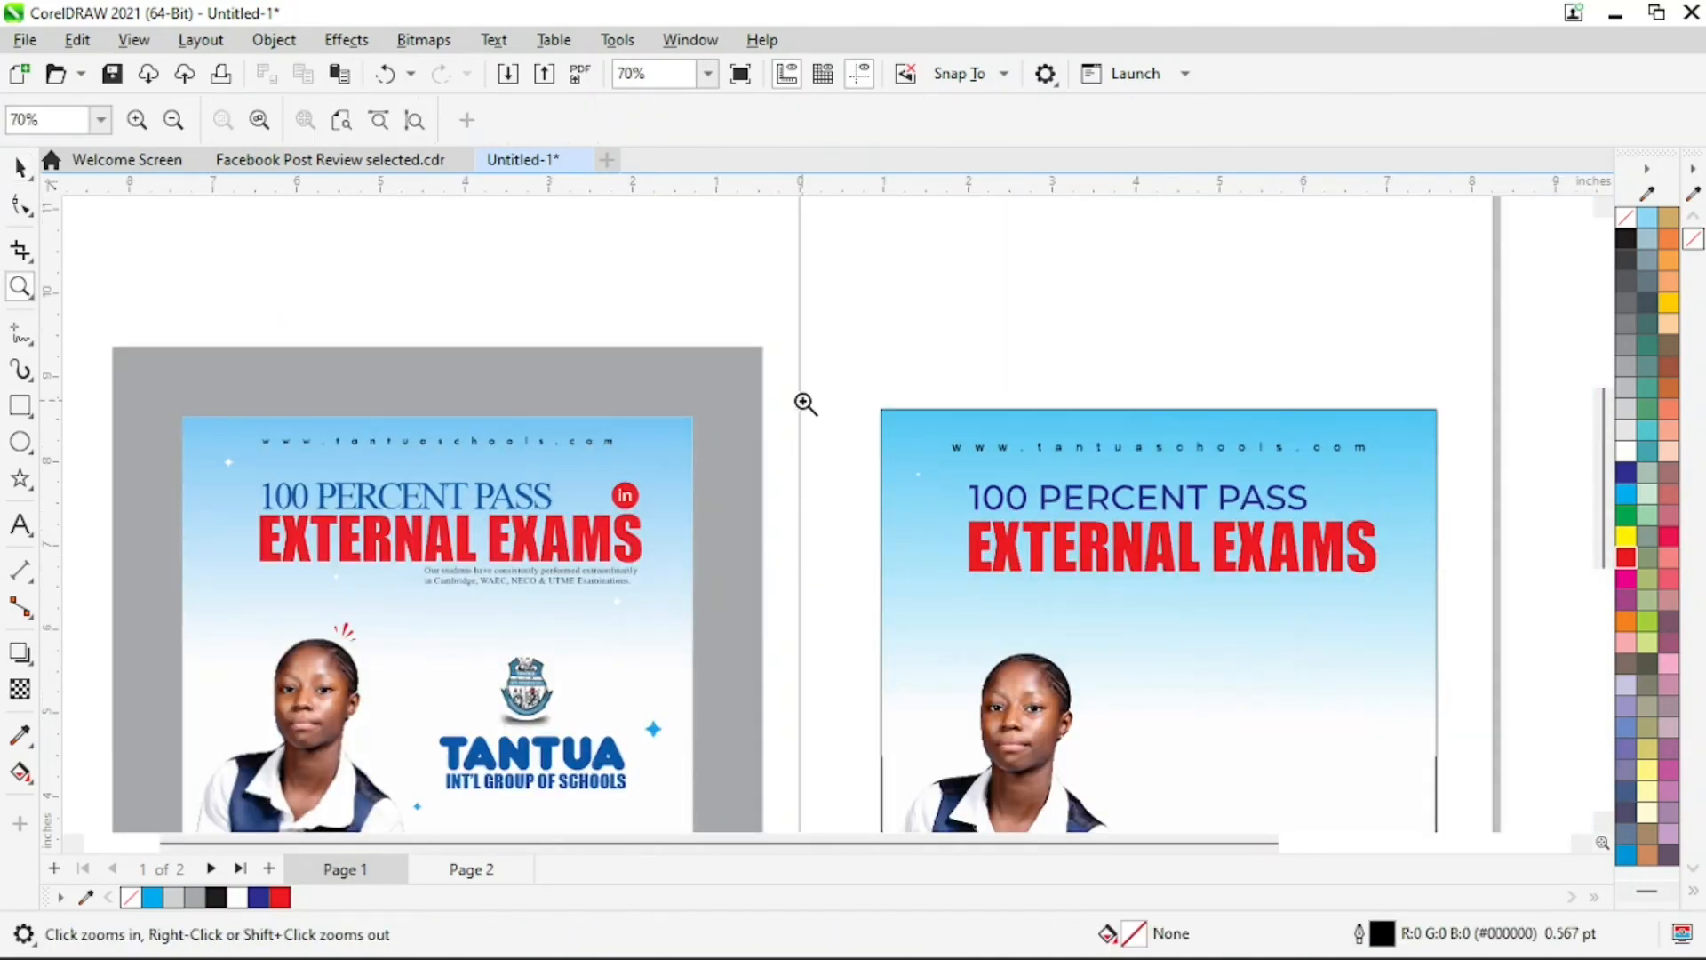
drag(805, 401, 1493, 658)
key(space)
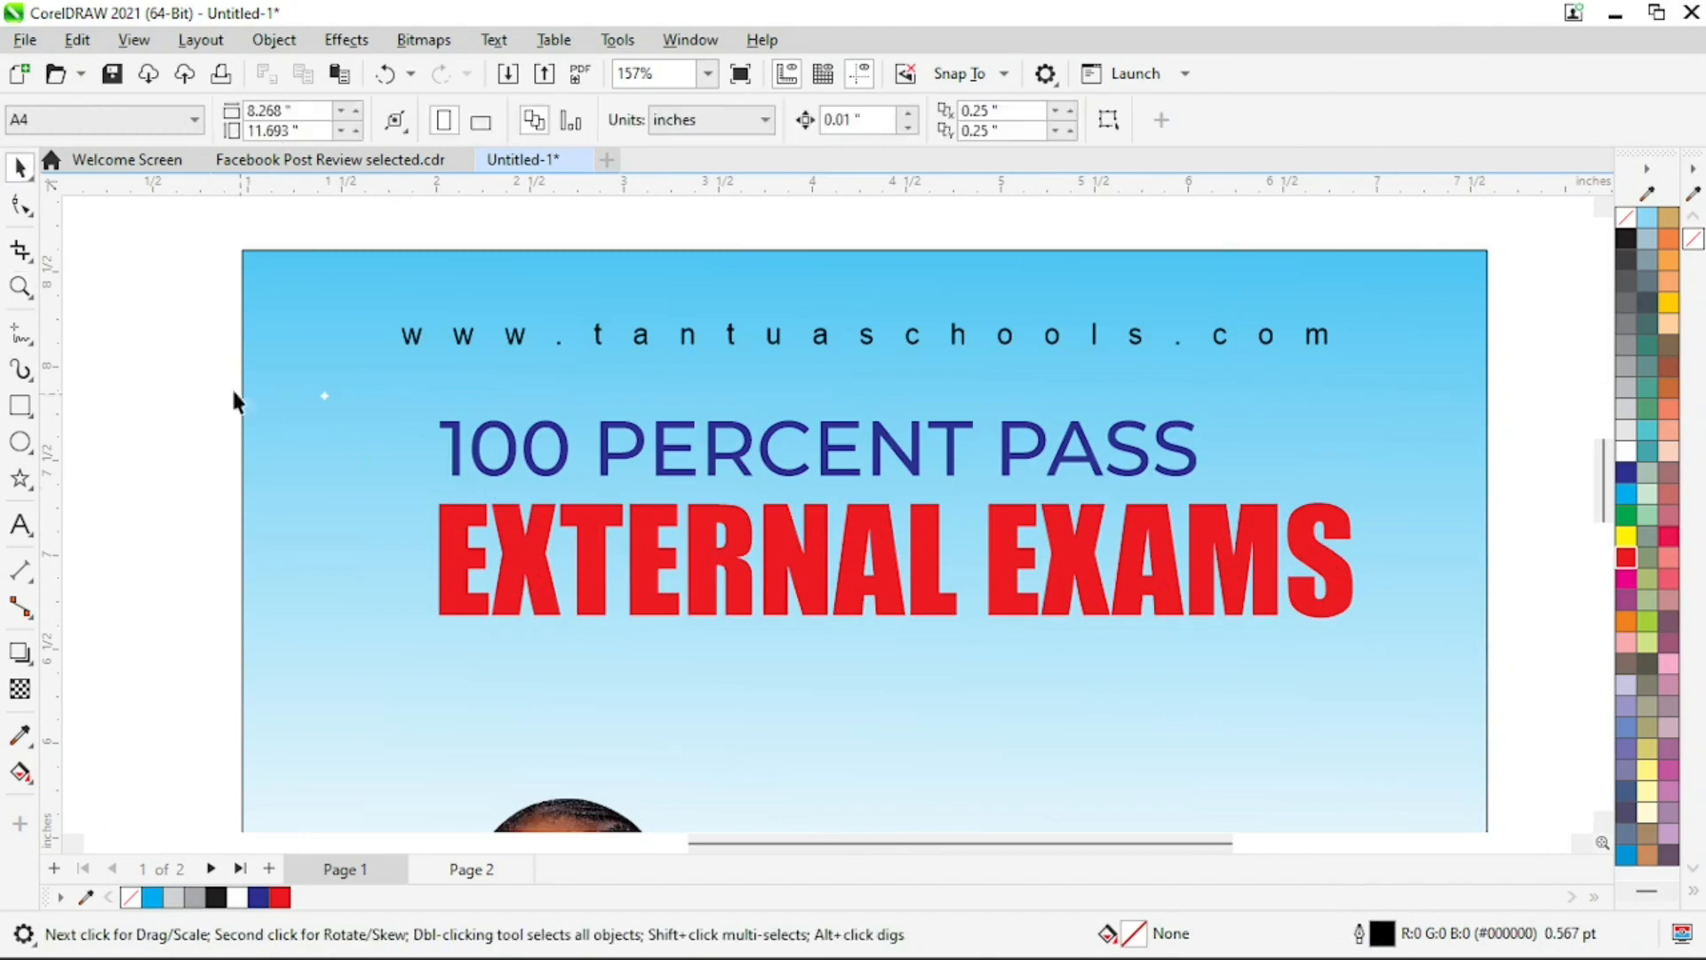
drag(375, 447, 373, 444)
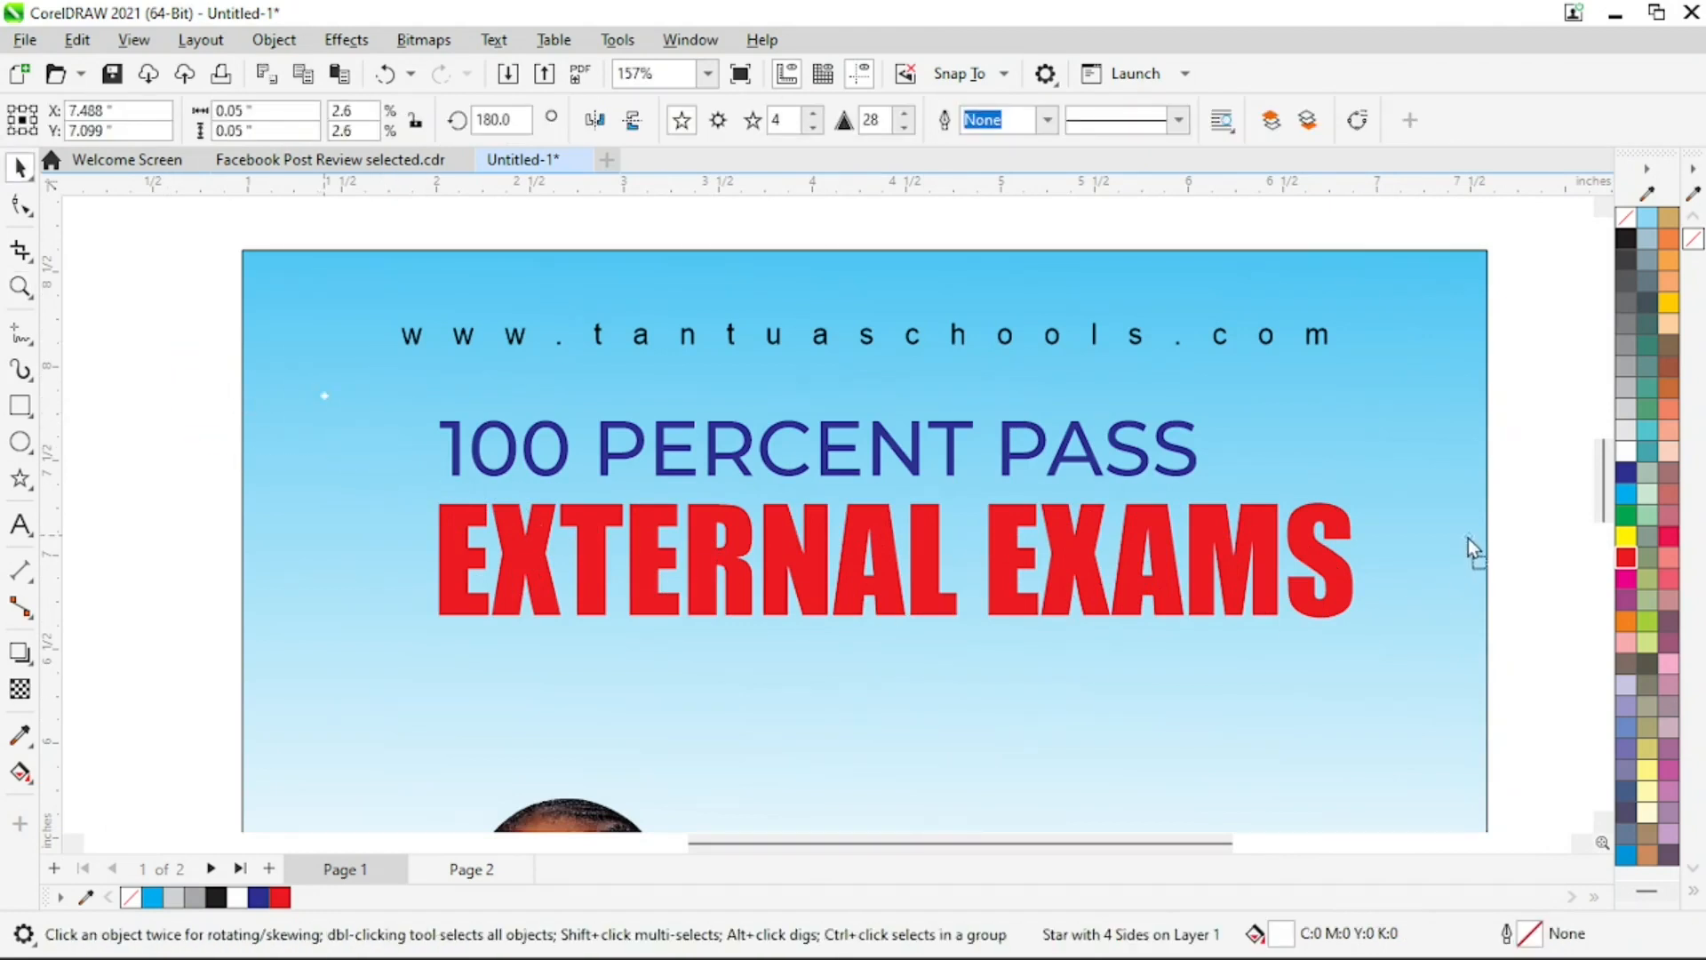
drag(1395, 577, 1380, 465)
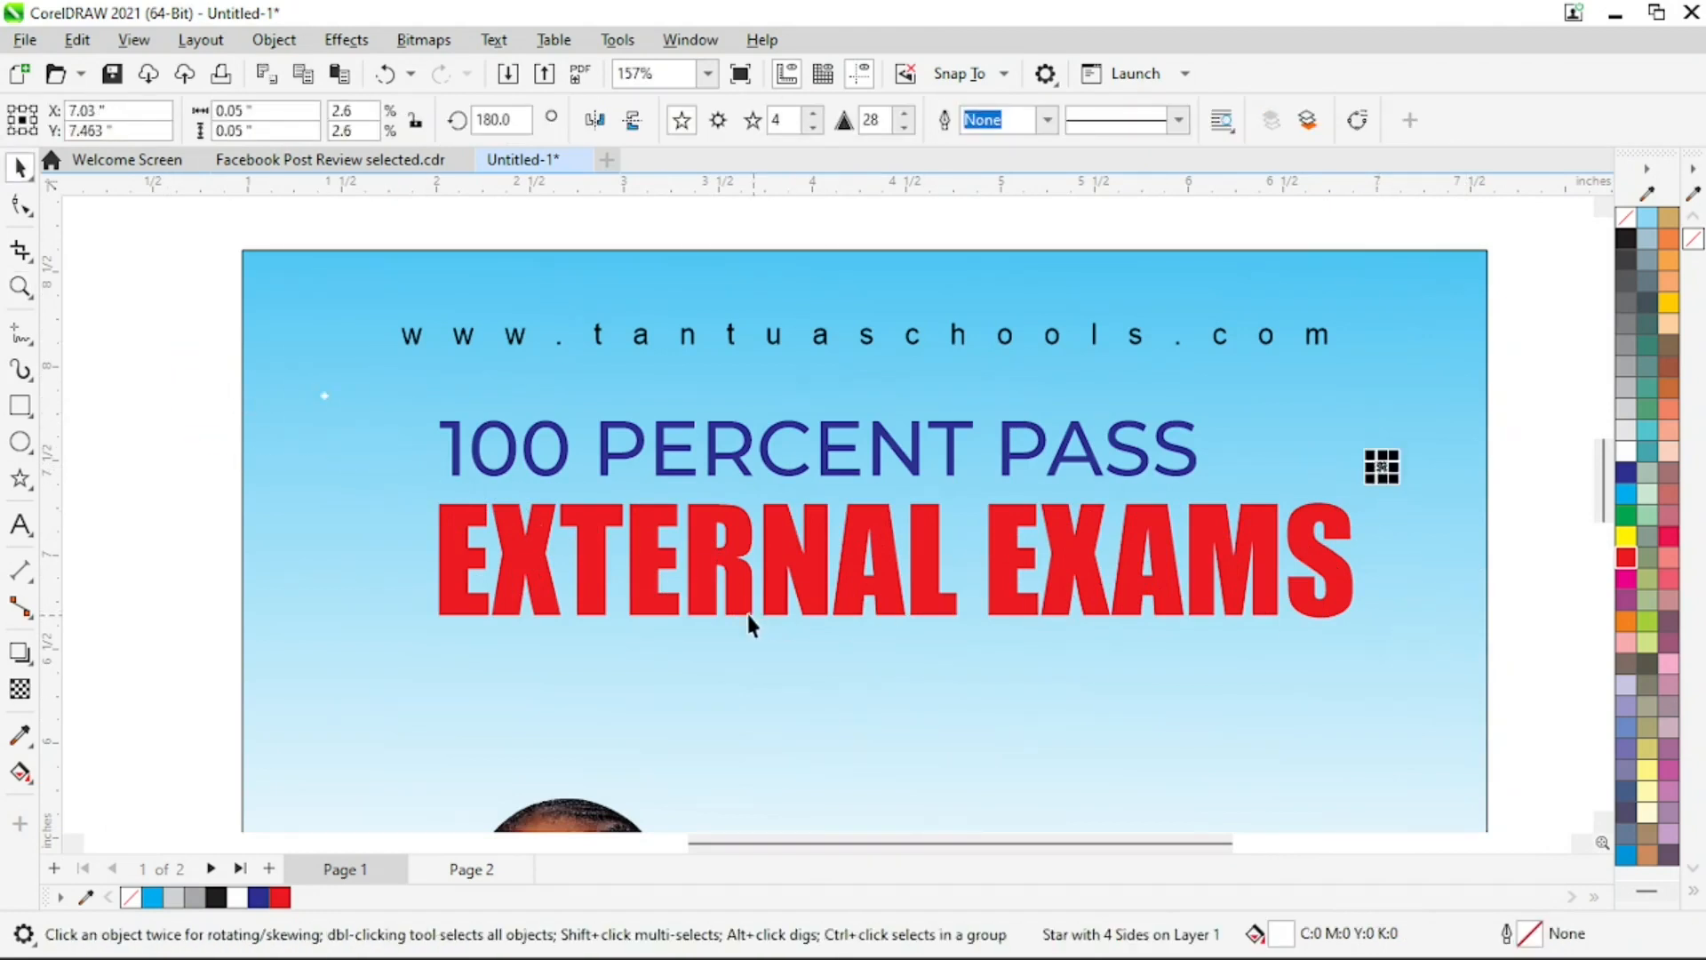
Enlarge the original white sparkle left of the heading to about 0.144 inches around its centre and deselect it
key(z)
drag(270, 332, 515, 537)
key(space)
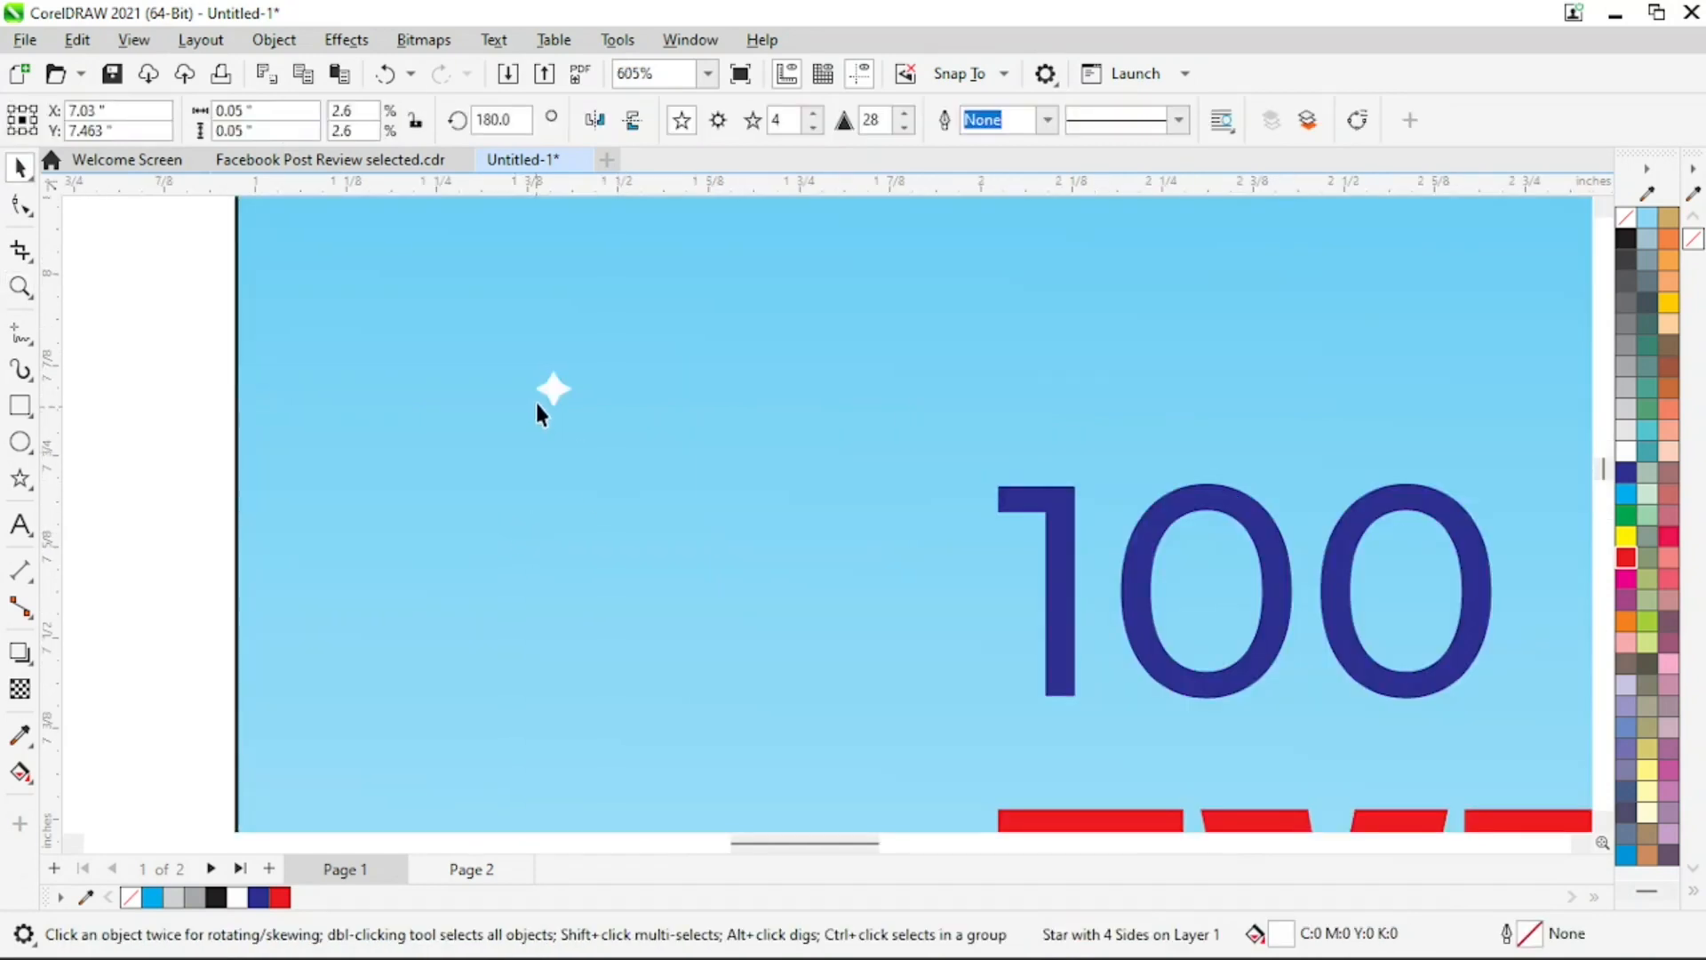
click(554, 395)
drag(580, 416, 622, 452)
key(z)
right_click(782, 481)
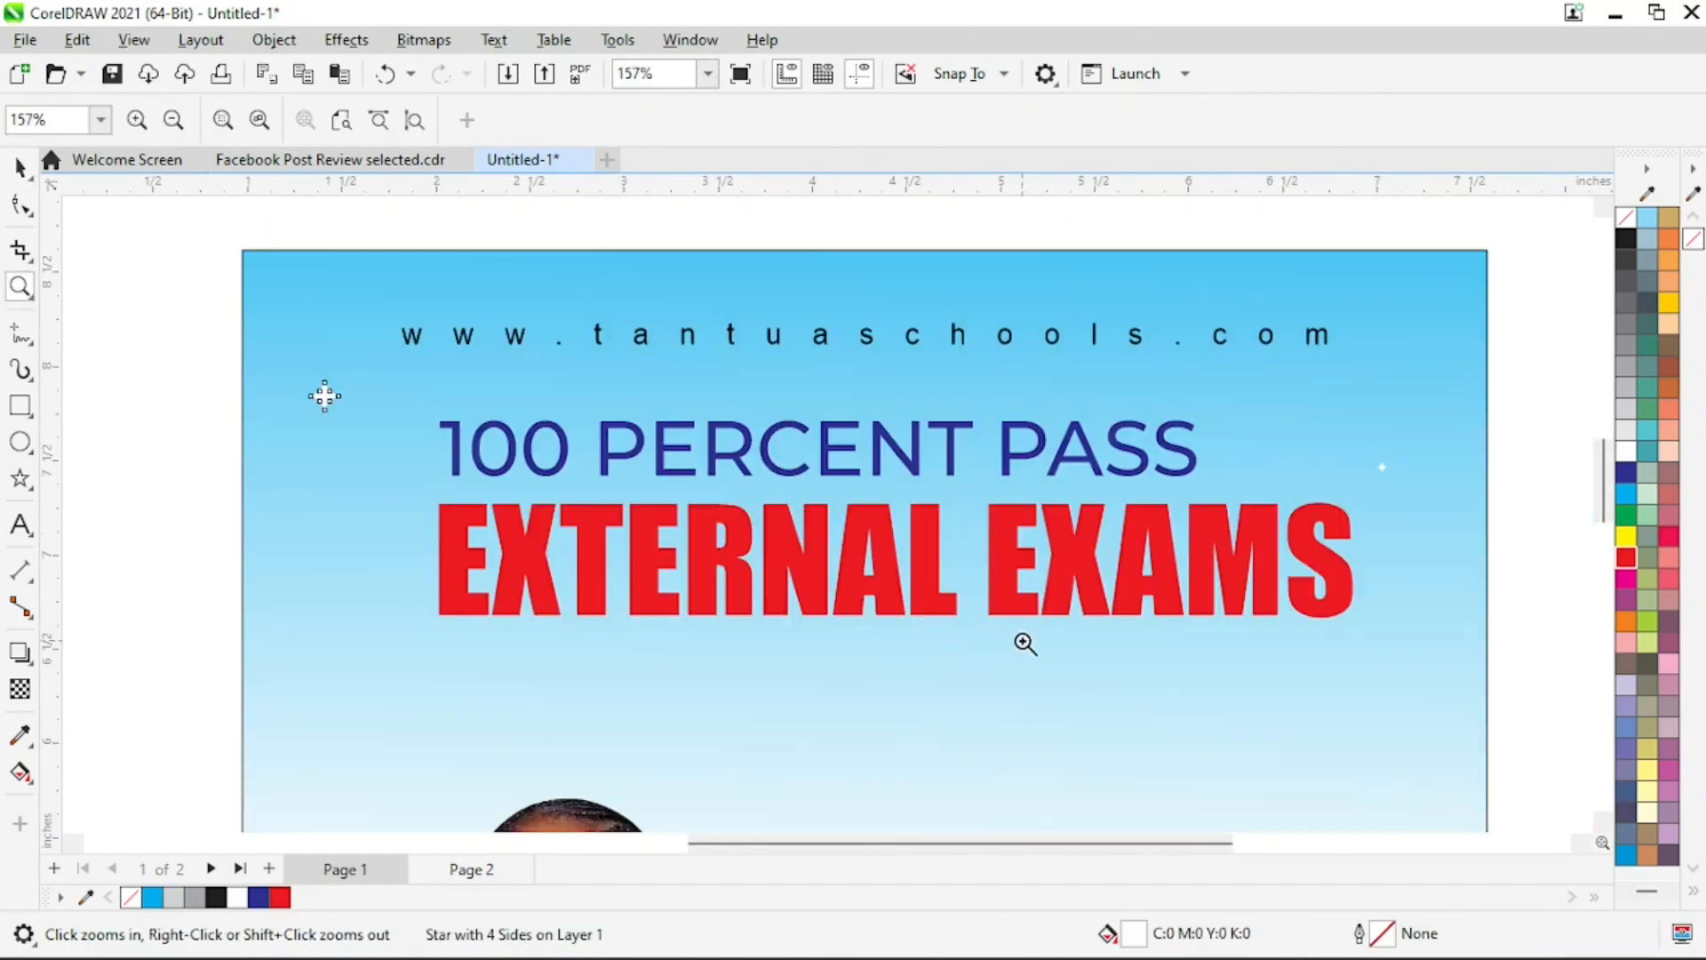
key(space)
key(Escape)
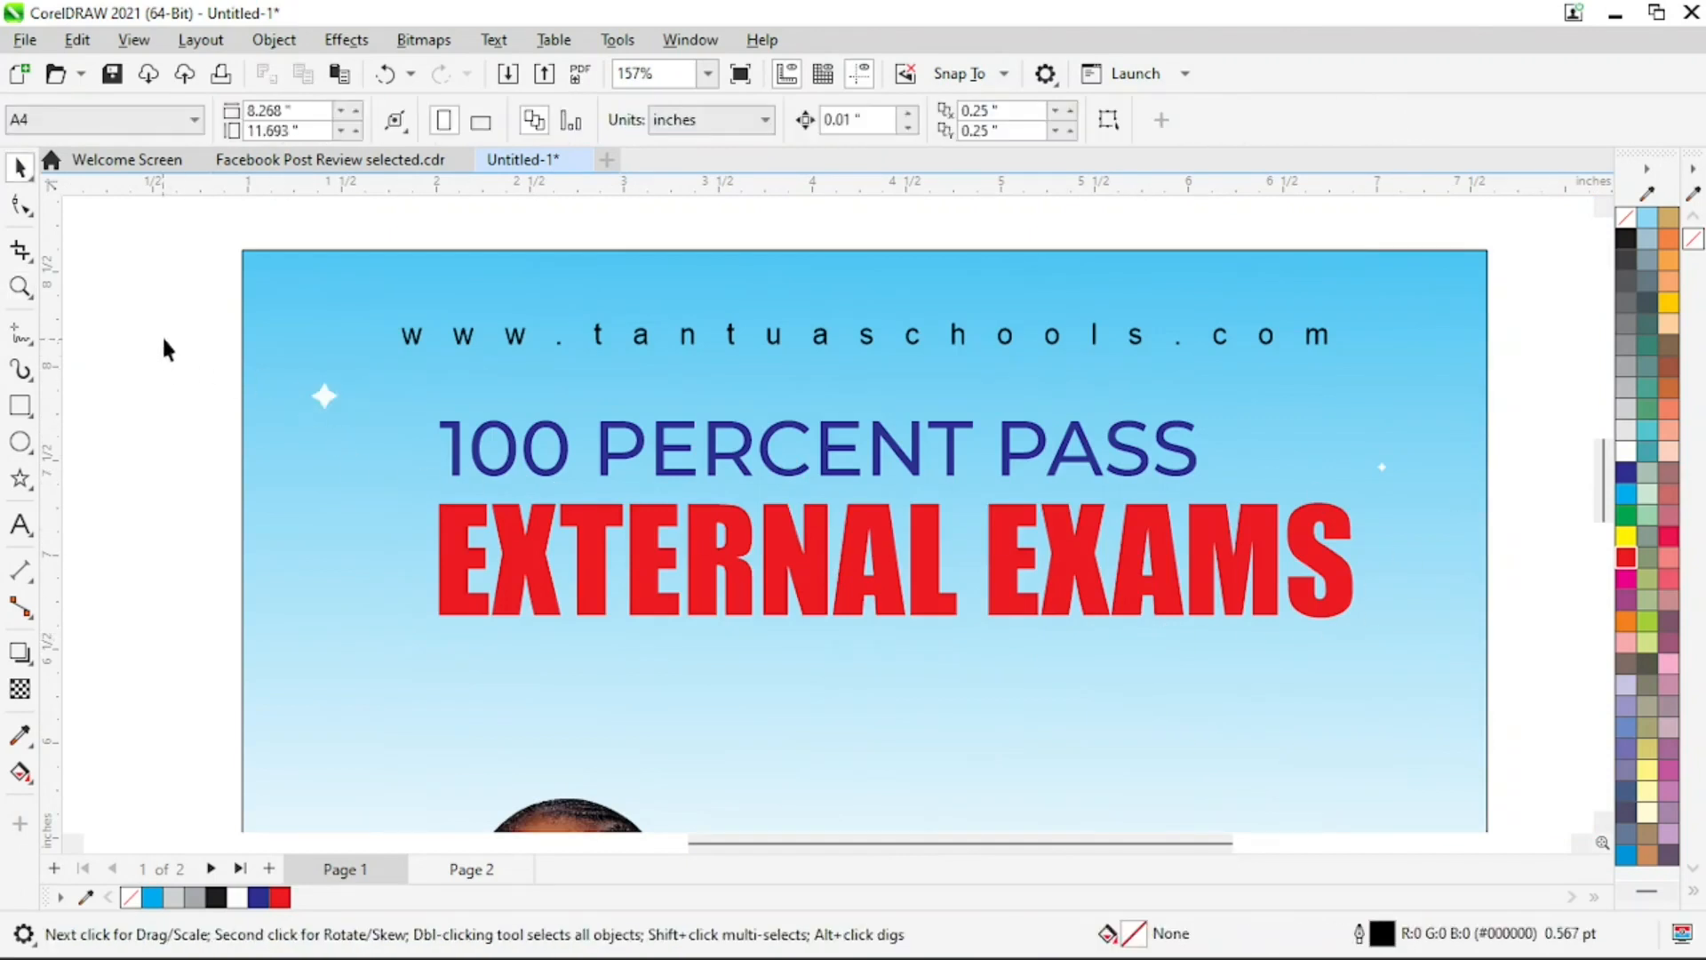
Copy the 0.144-inch white sparkle to the flyer's right side, below the end of "EXTERNAL EXAMS"
click(325, 396)
drag(338, 393, 1260, 668)
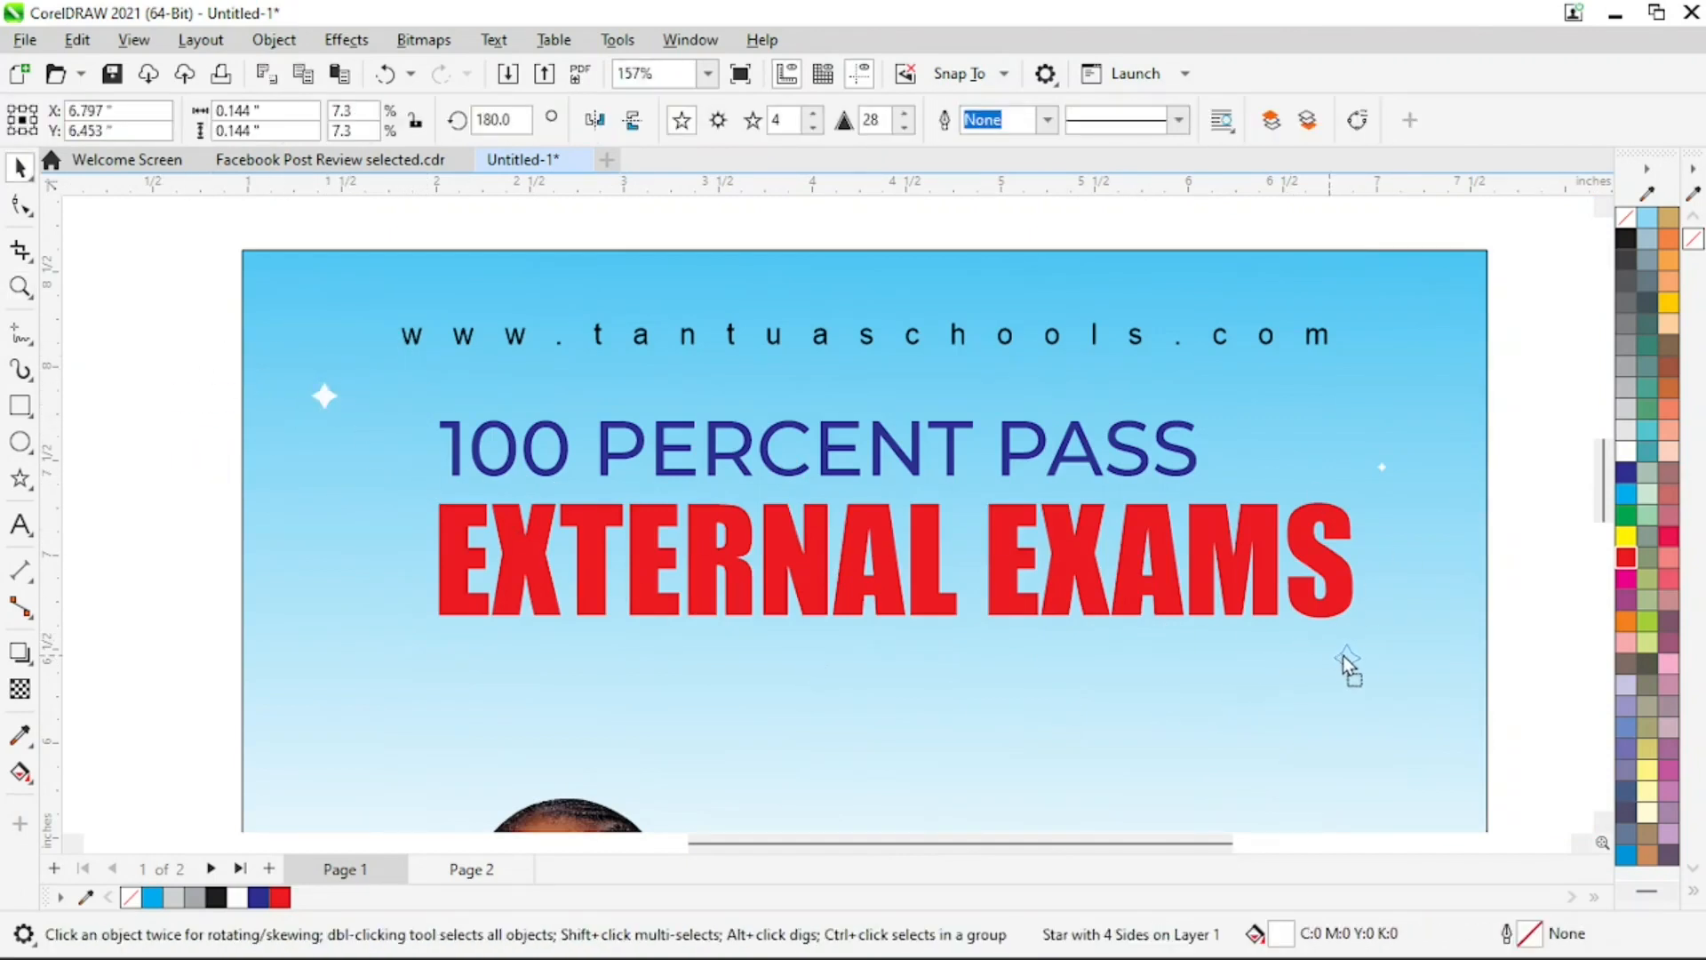
drag(1366, 663, 1382, 666)
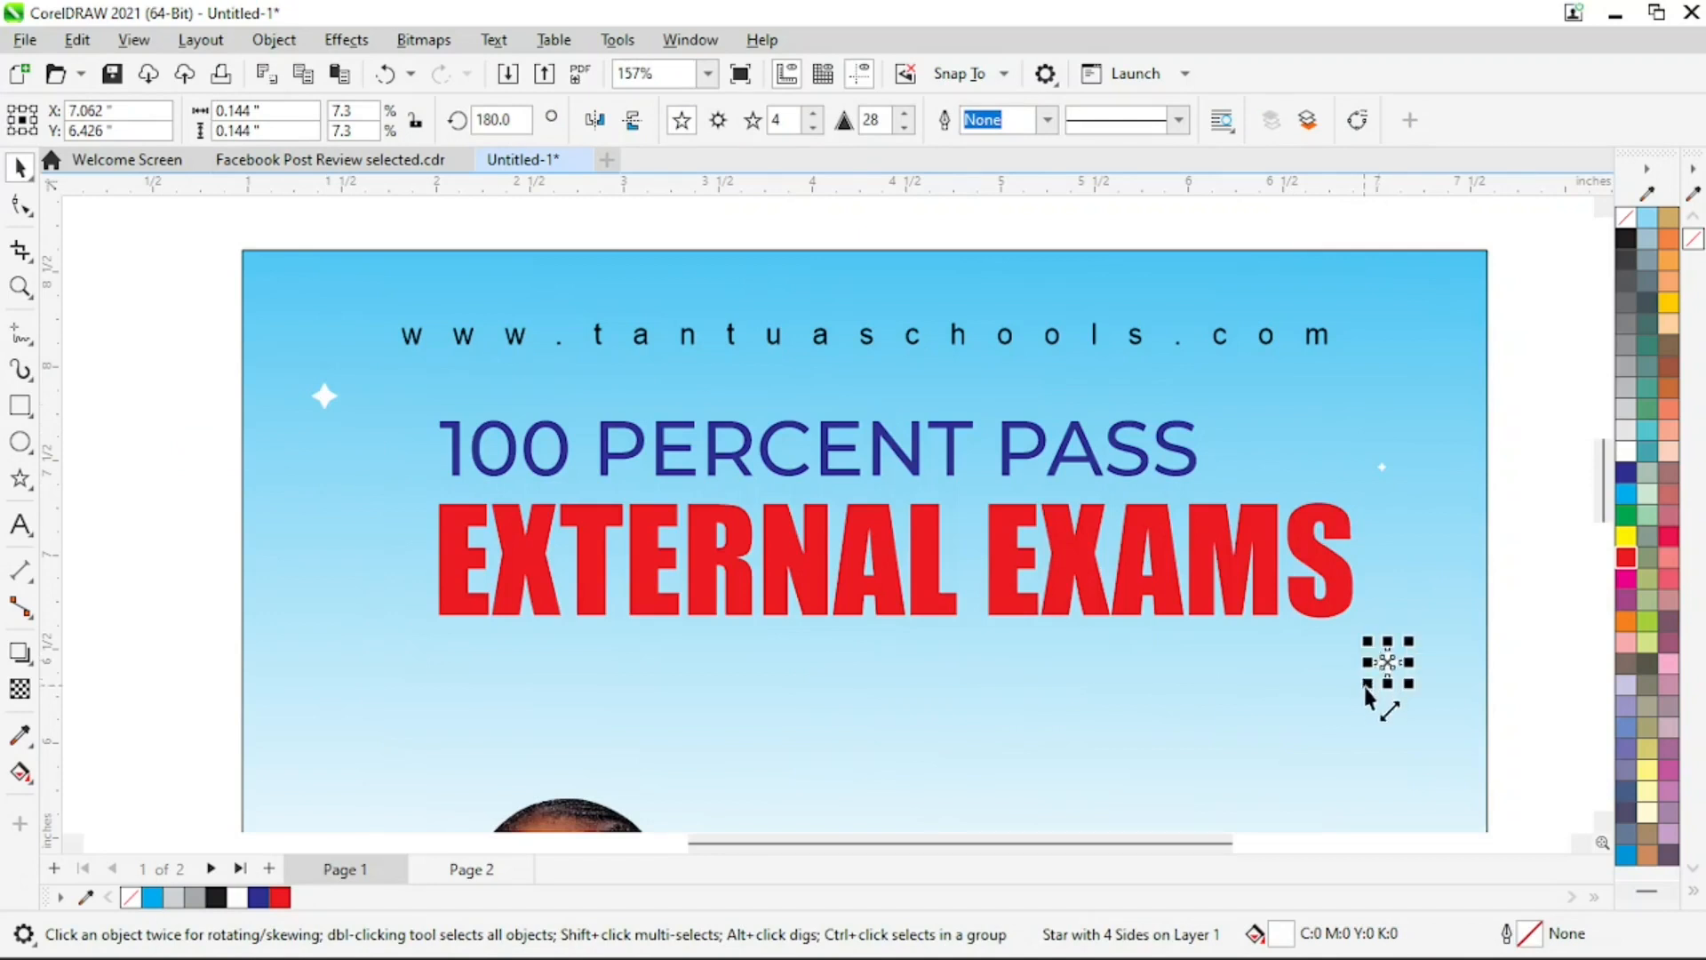
key(z)
right_click(1302, 703)
key(space)
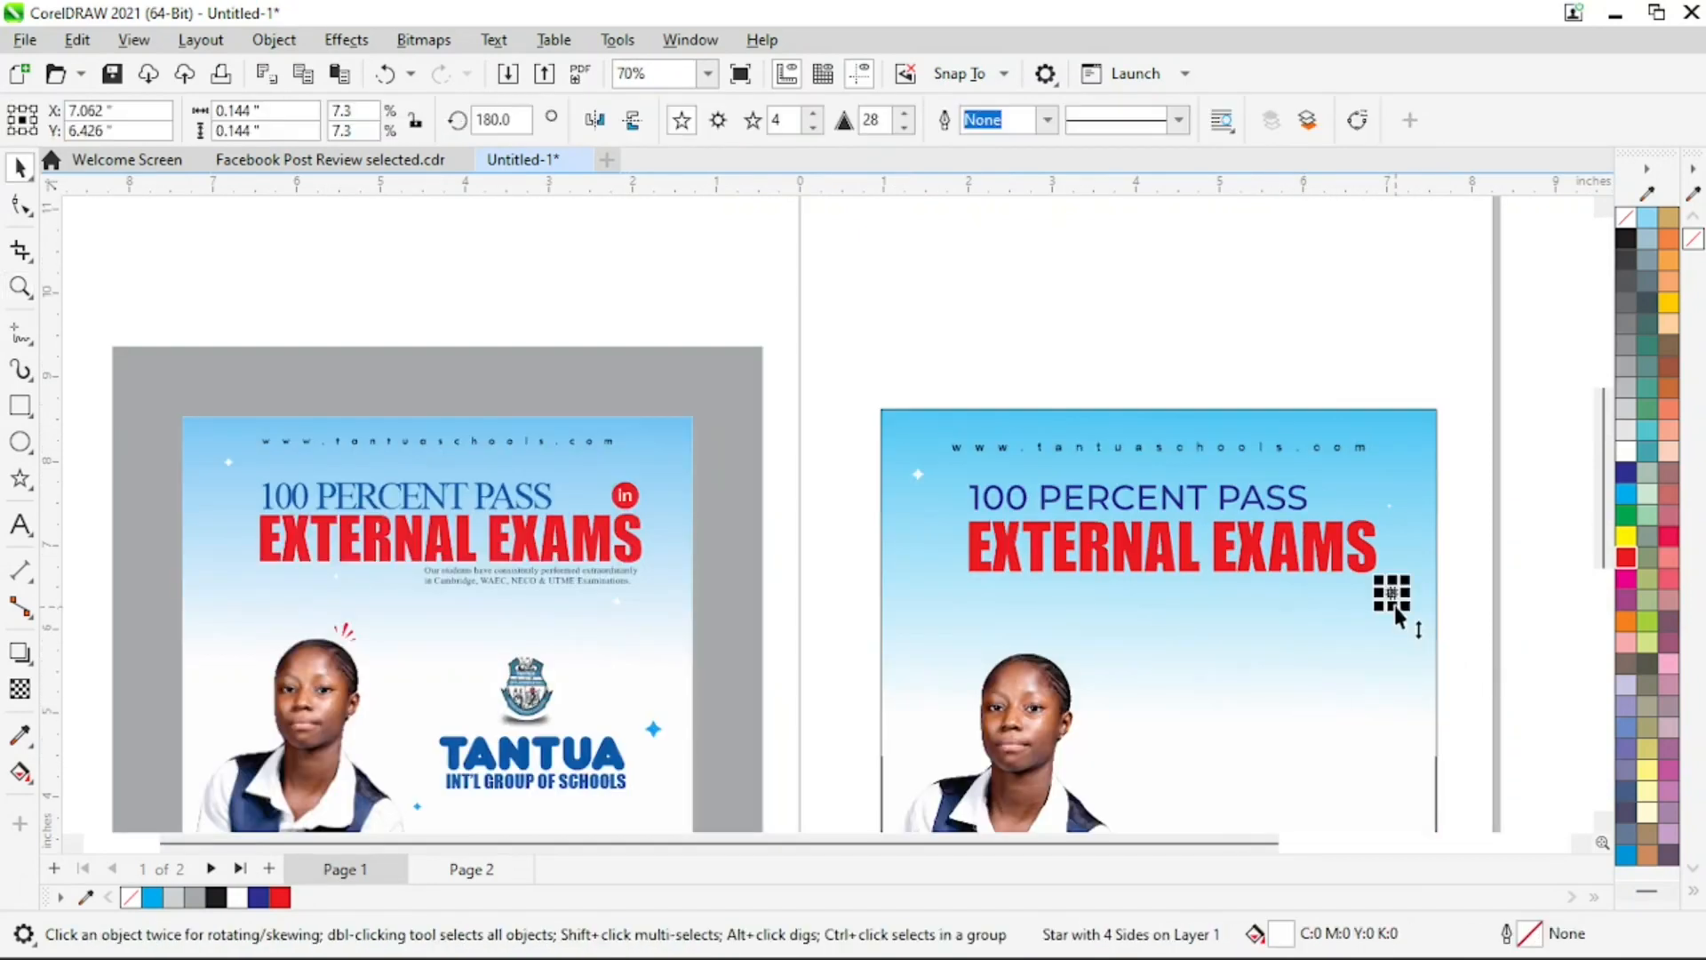
drag(1395, 601, 1411, 633)
Copy the school crest and the TANTUA INT'L GROUP OF SCHOOLS name from the reference flyer to the area right of the student
key(z)
right_click(1180, 678)
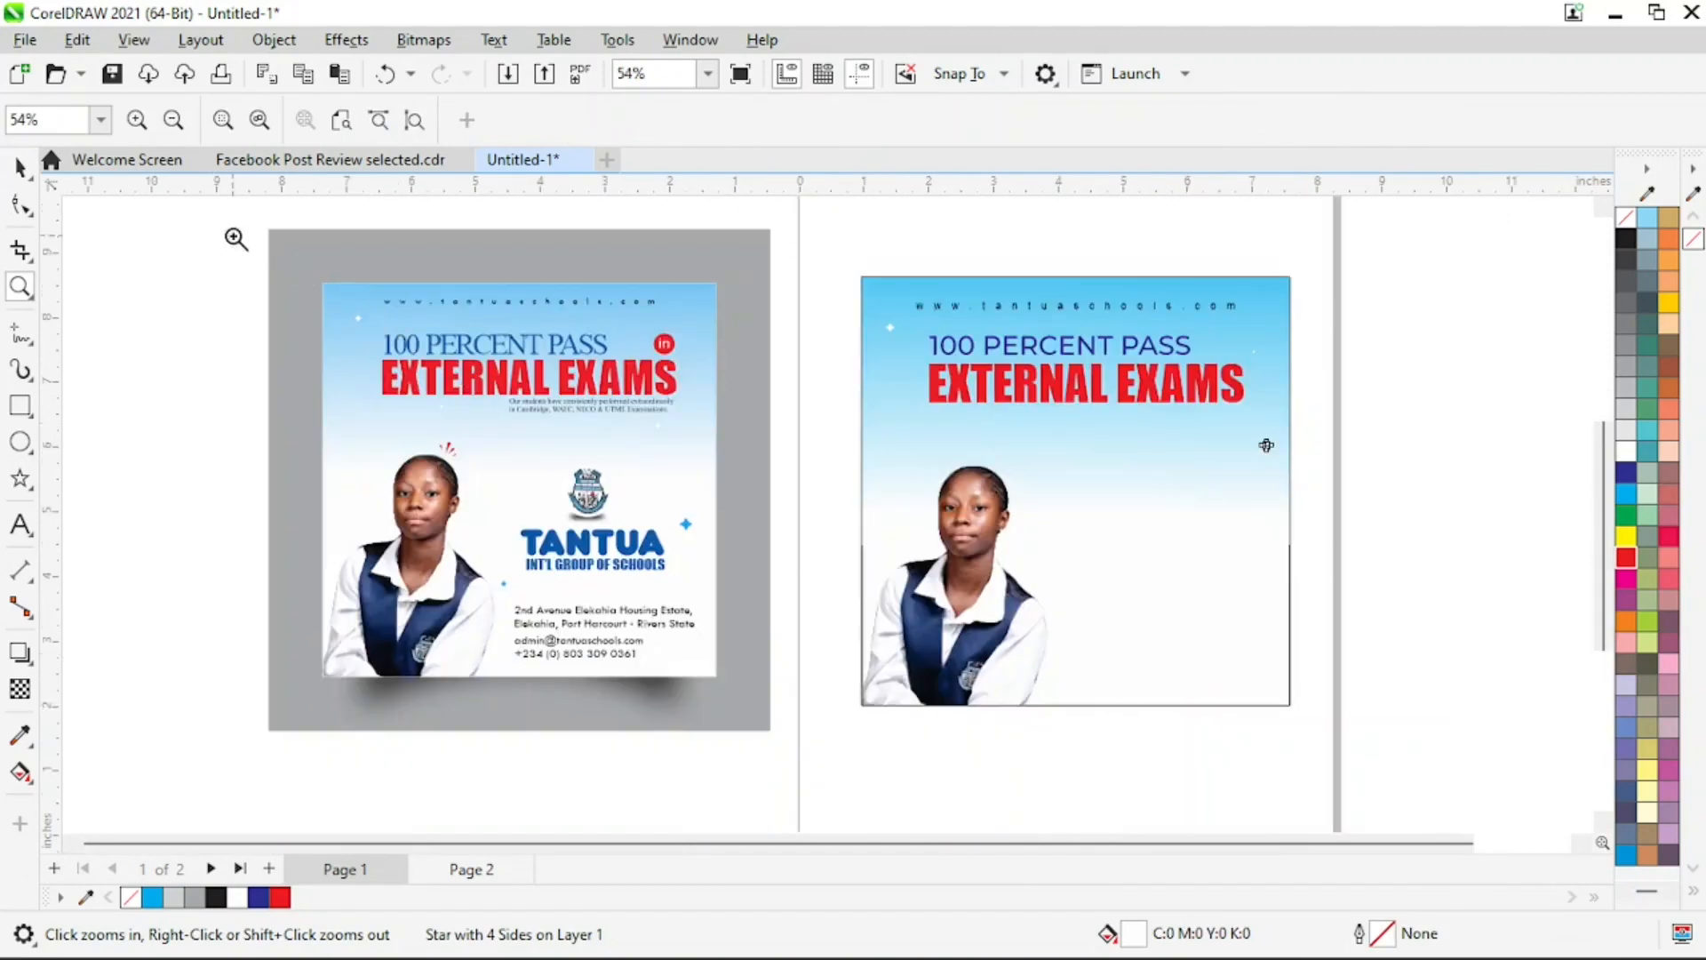
drag(253, 242, 1405, 761)
key(space)
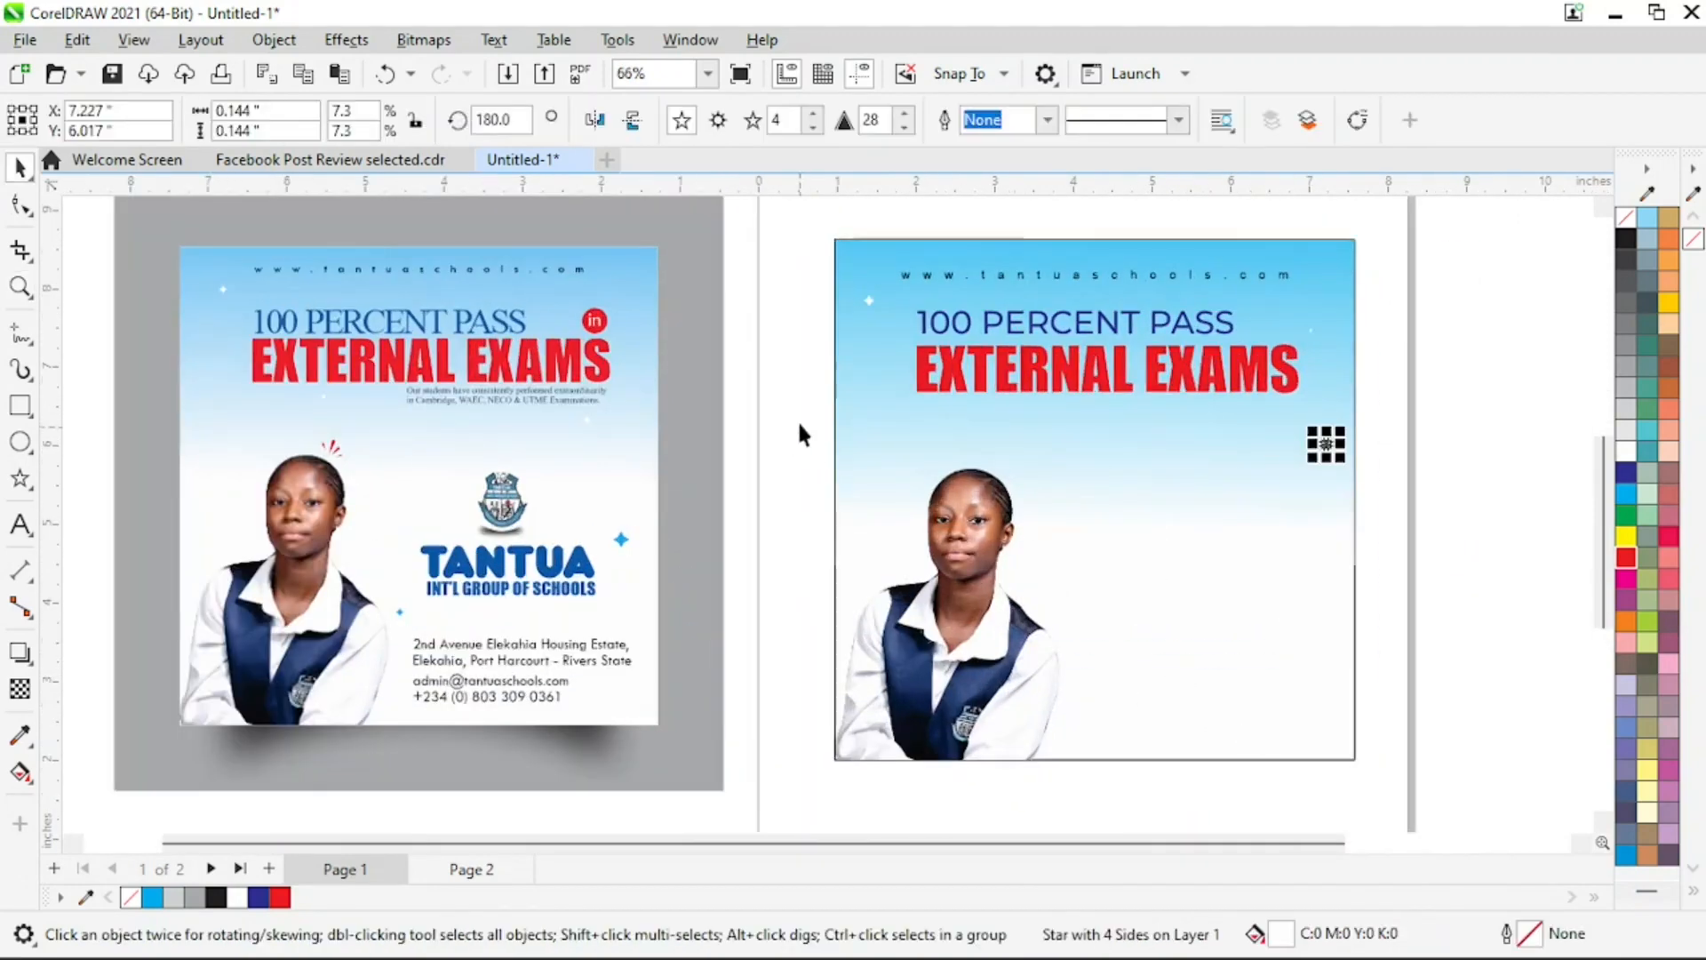
click(772, 463)
click(513, 503)
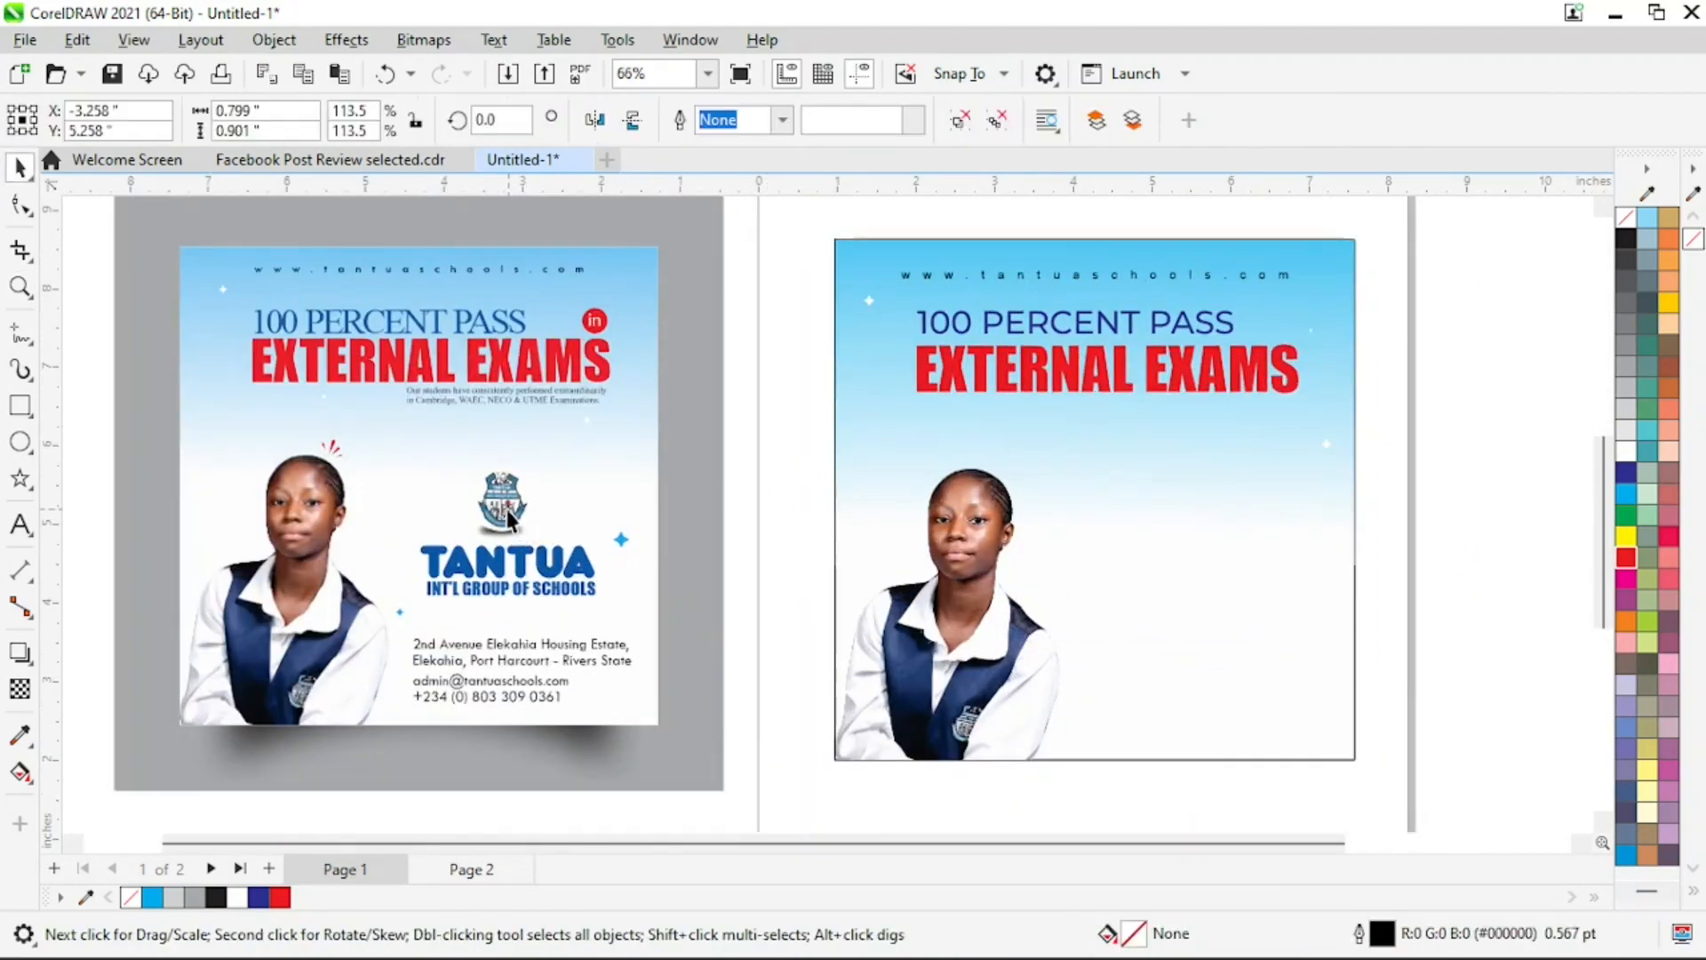
drag(100, 469, 610, 610)
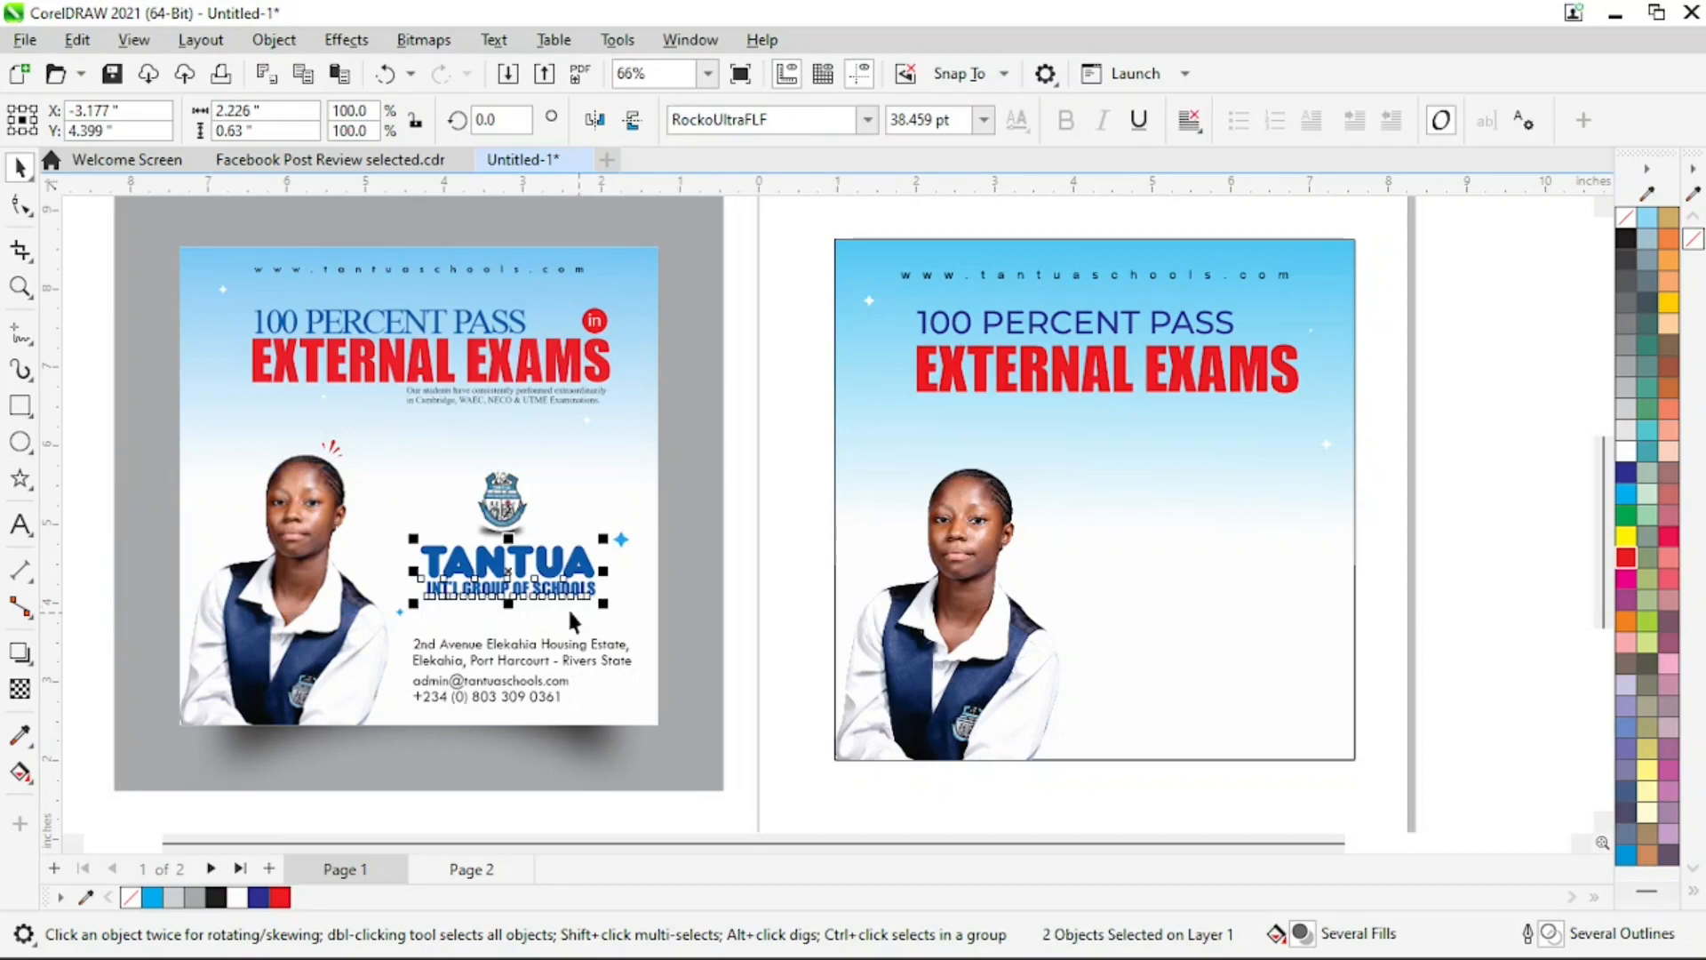
shift+click(504, 513)
drag(505, 514, 1206, 478)
click(1476, 488)
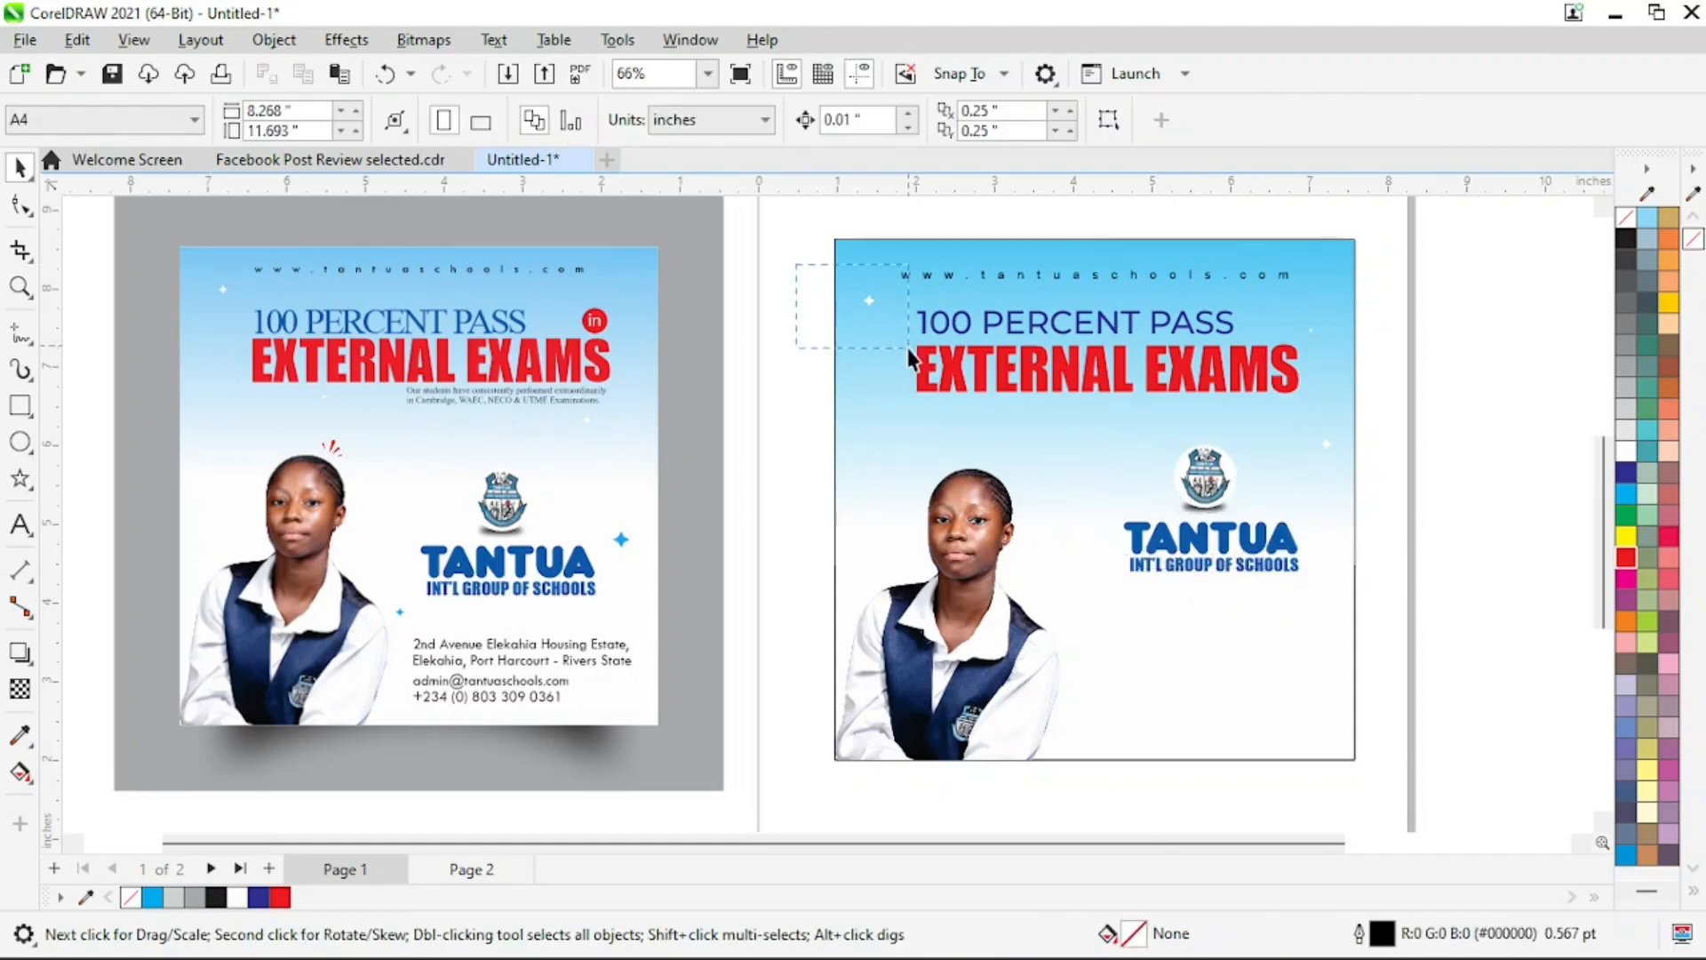
Place a copy of a white sparkle beside the TANTUA name and fill it with cyan, C100 M0 Y0 K0
drag(909, 356, 1325, 538)
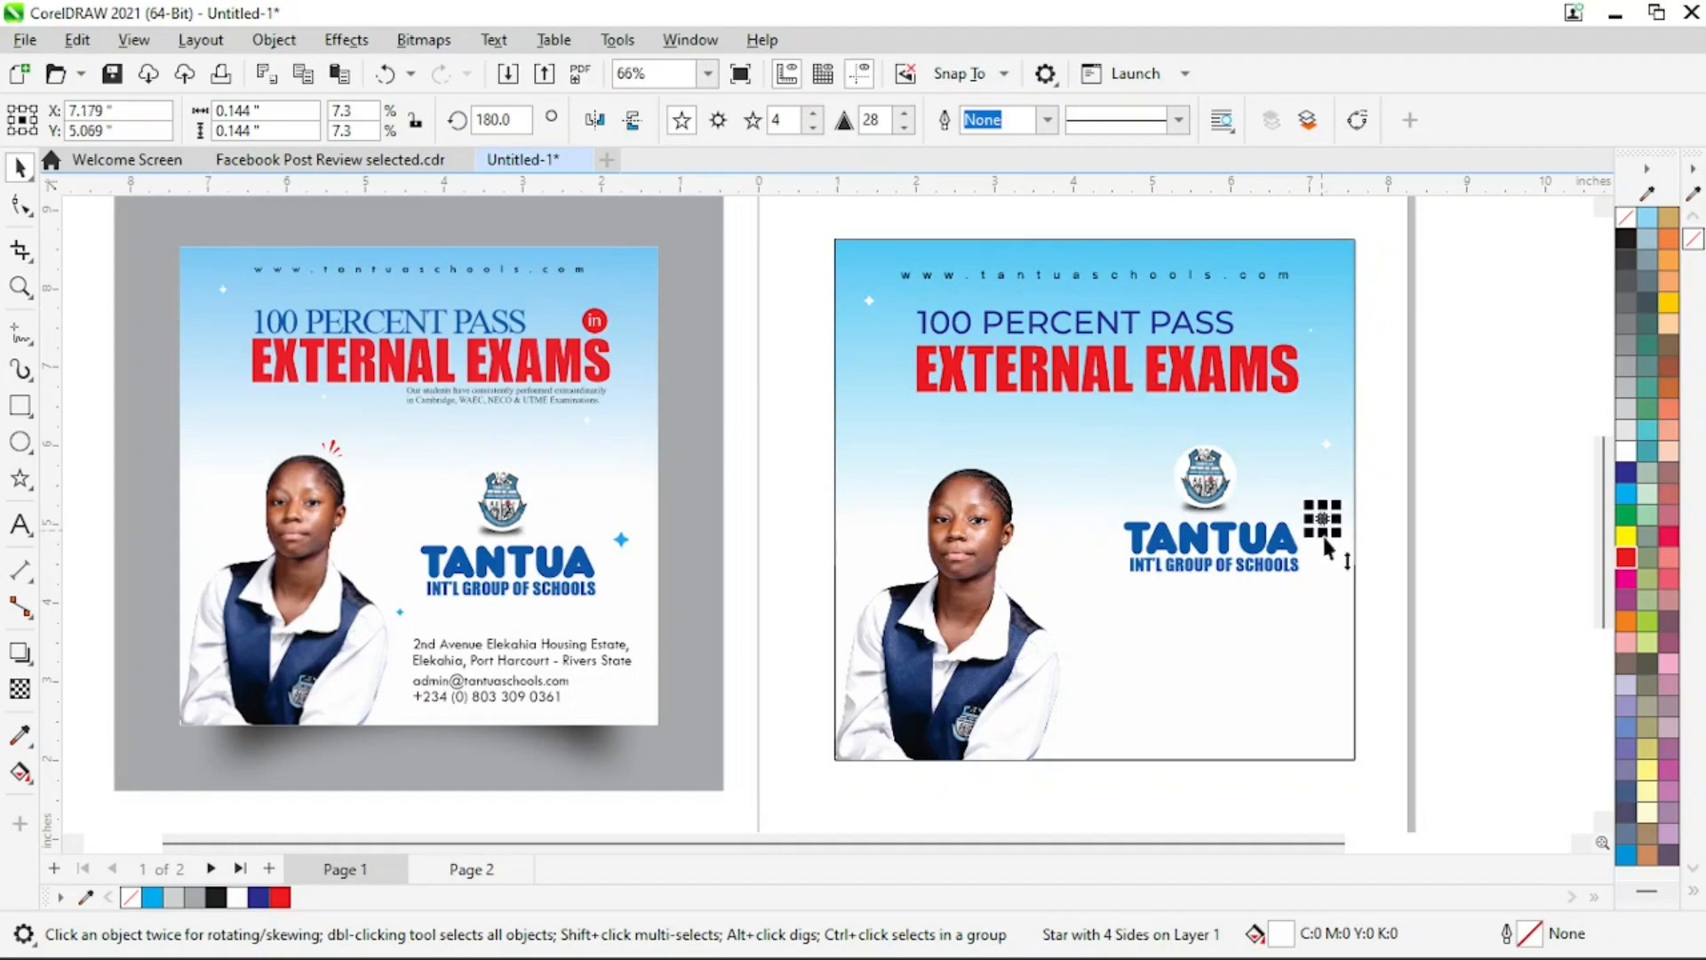
click(1627, 490)
Enlarge the cyan sparkle to about 0.276 inches and shift it up slightly, between the crest and the flyer's right edge
key(F2)
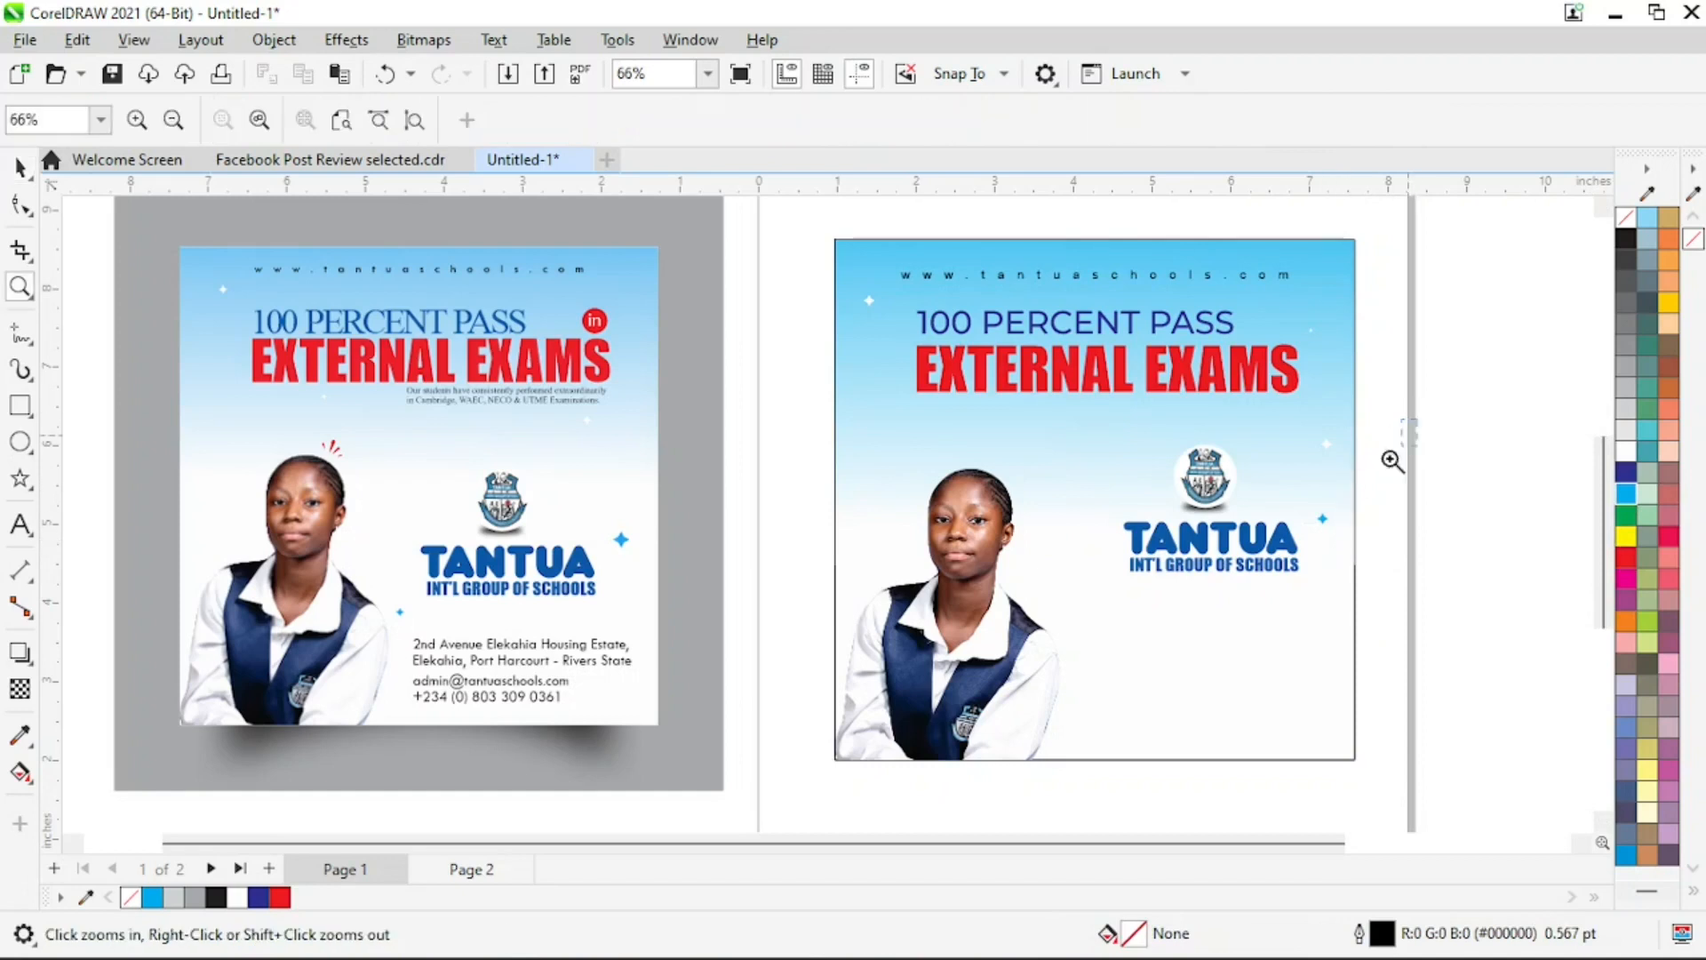
click(1146, 647)
click(990, 469)
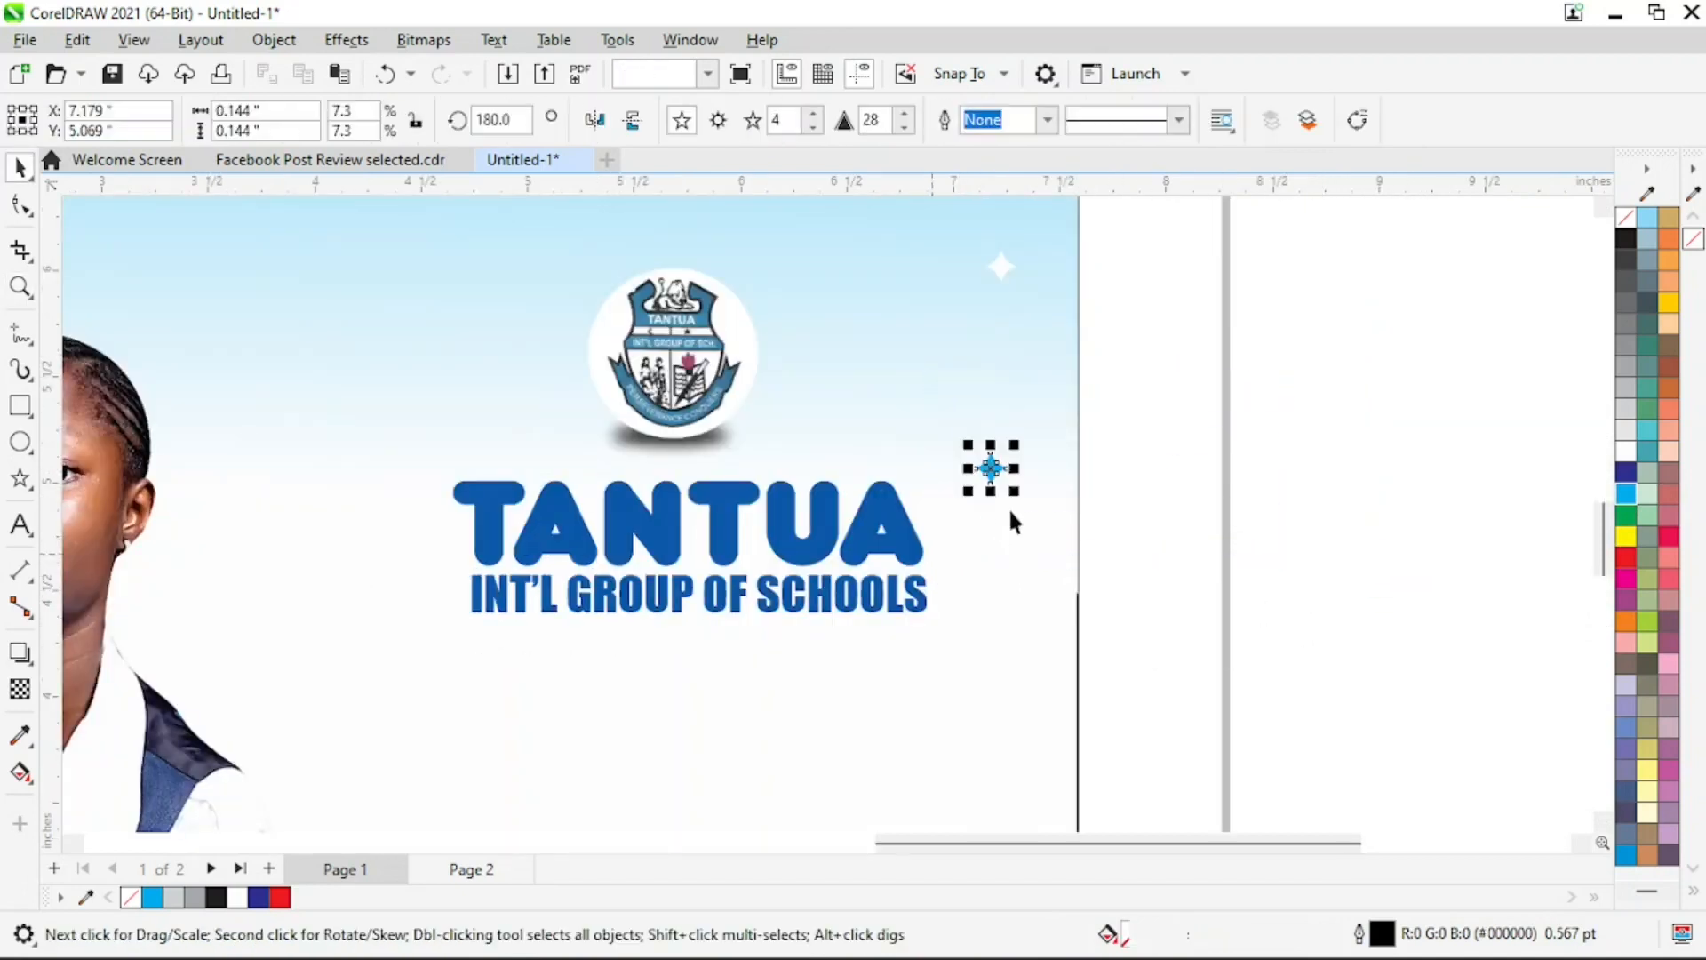
drag(1028, 468, 988, 398)
key(F2)
right_click(1040, 377)
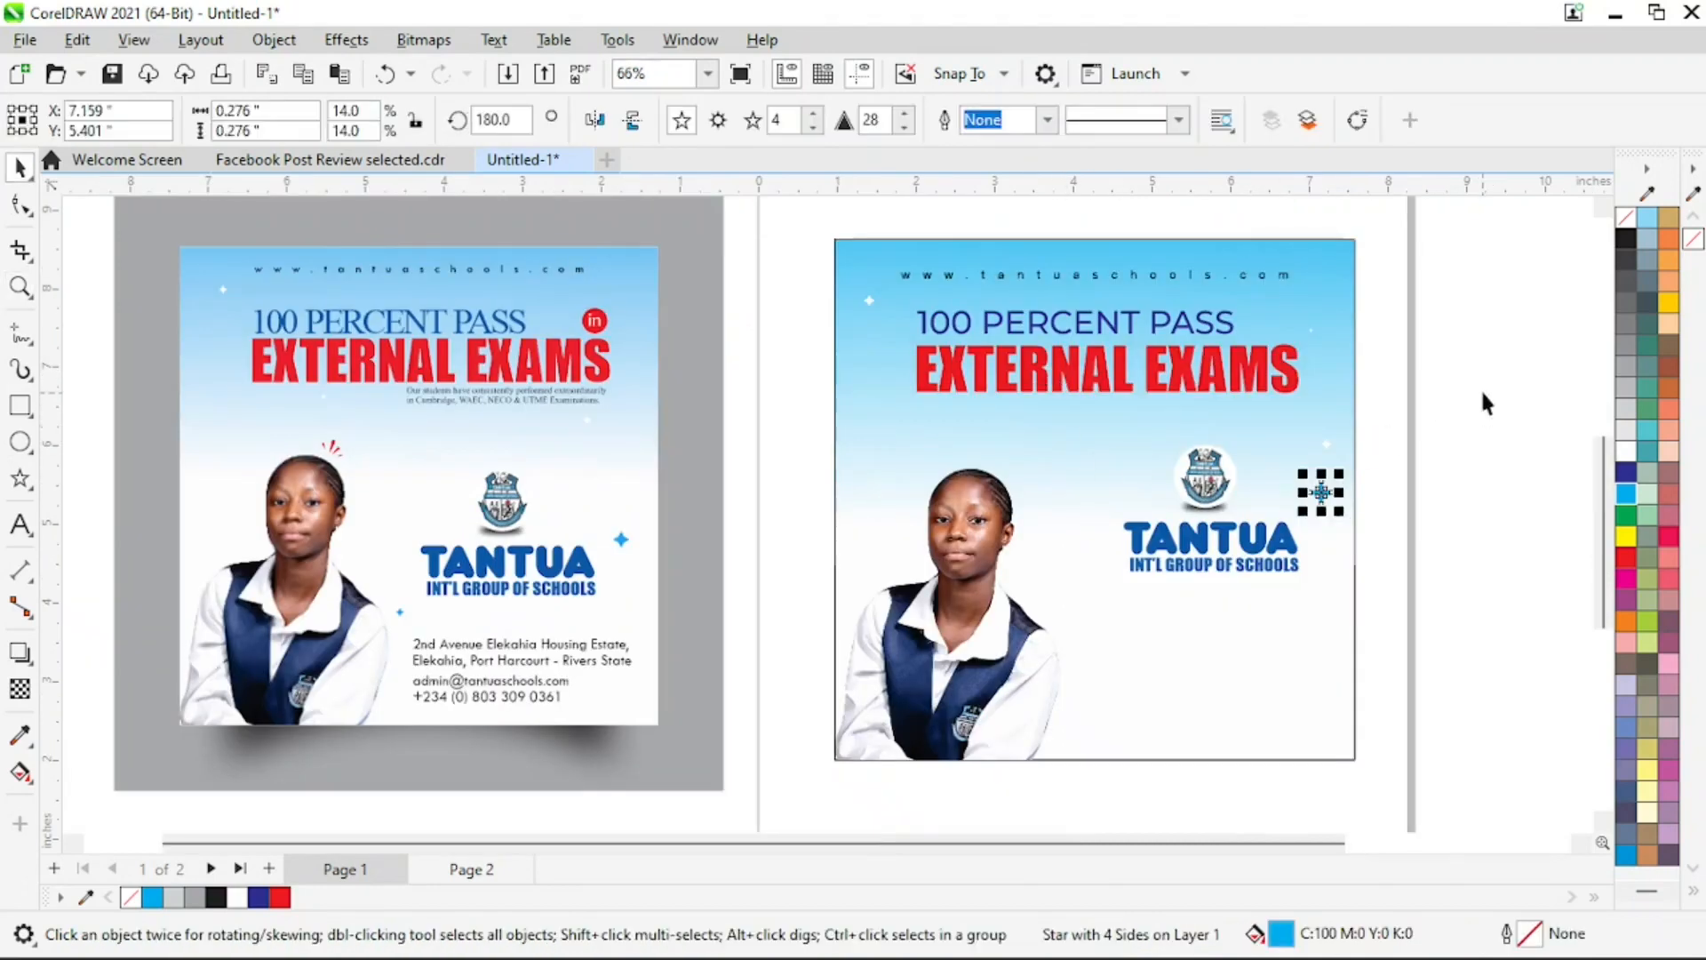
Move the white sparkle above the cyan one up to just below the last letter of "EXTERNAL EXAMS"
drag(1259, 477, 1260, 476)
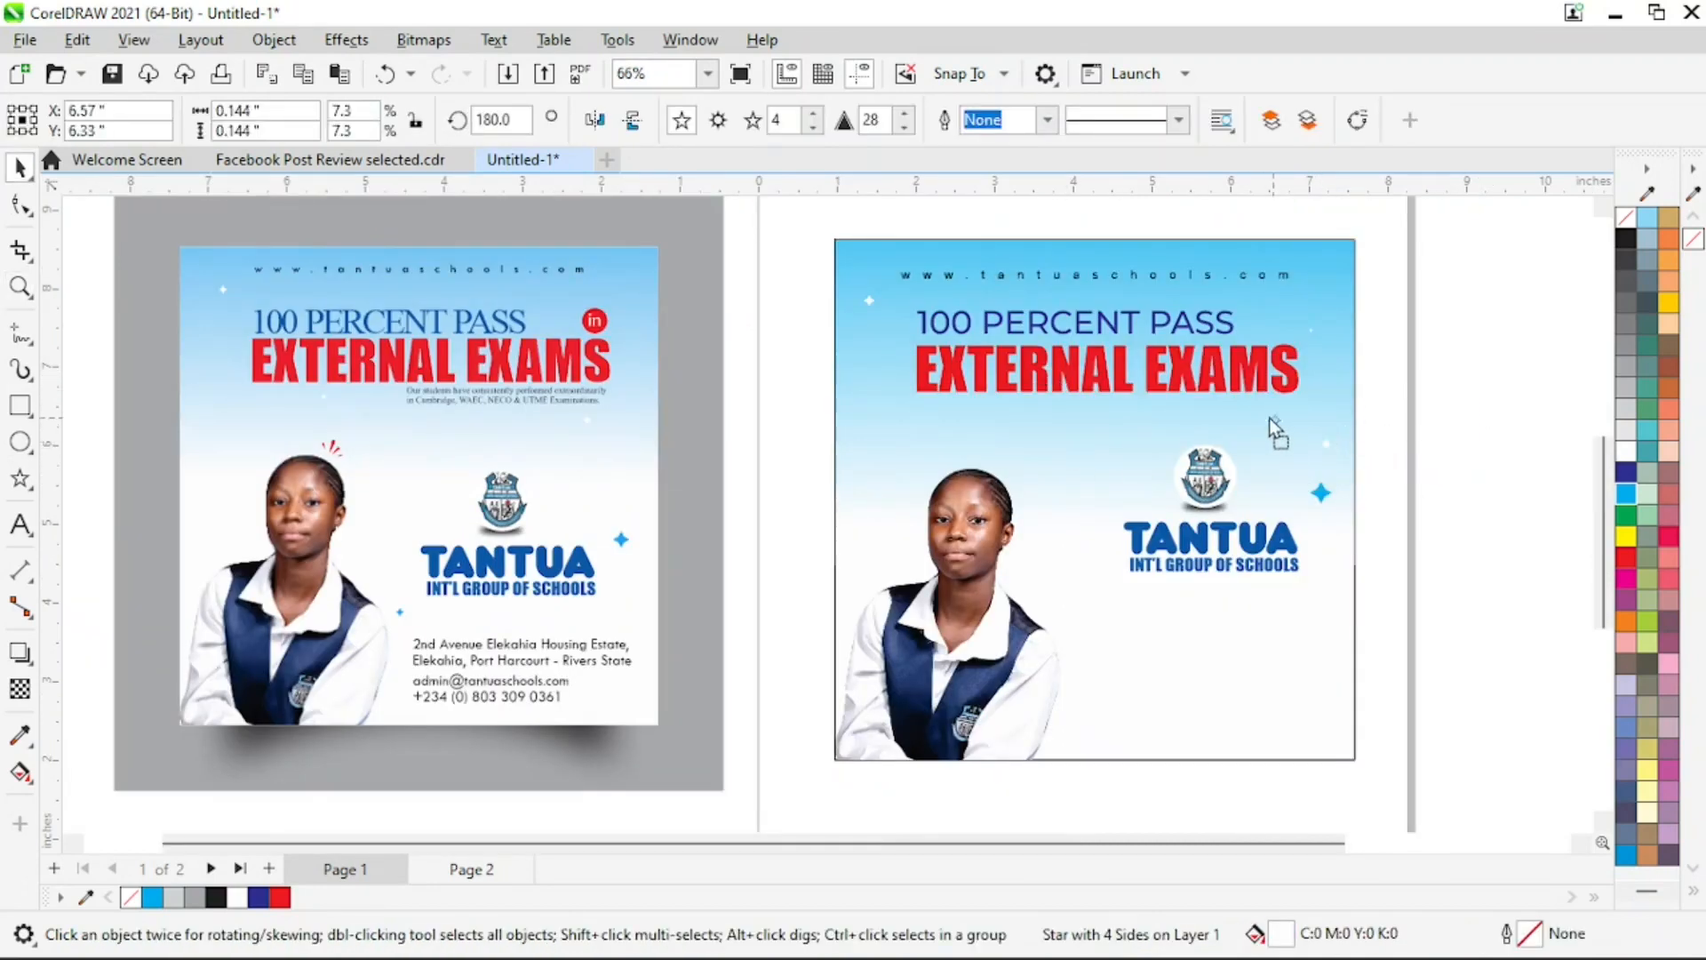
drag(1294, 408, 1294, 408)
click(1539, 514)
Copy the address, email and phone text from the reference flyer to the space below the school name
key(z)
drag(339, 472, 1389, 794)
key(space)
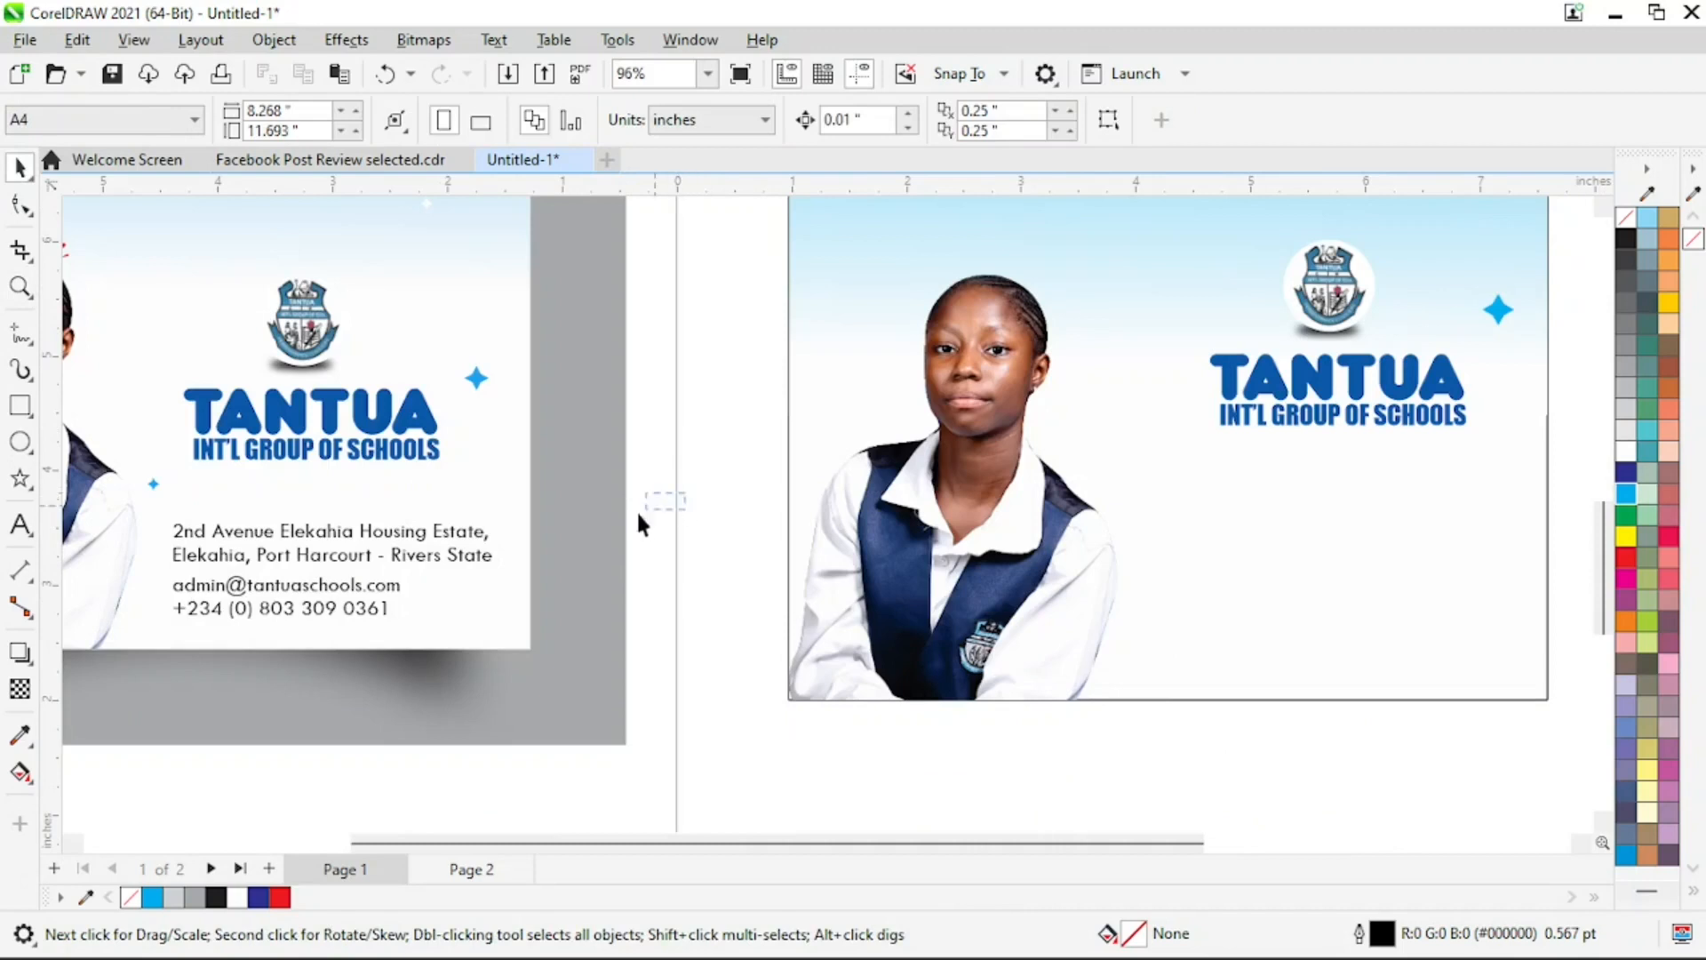
drag(163, 669, 163, 670)
drag(328, 570, 1353, 603)
click(1352, 778)
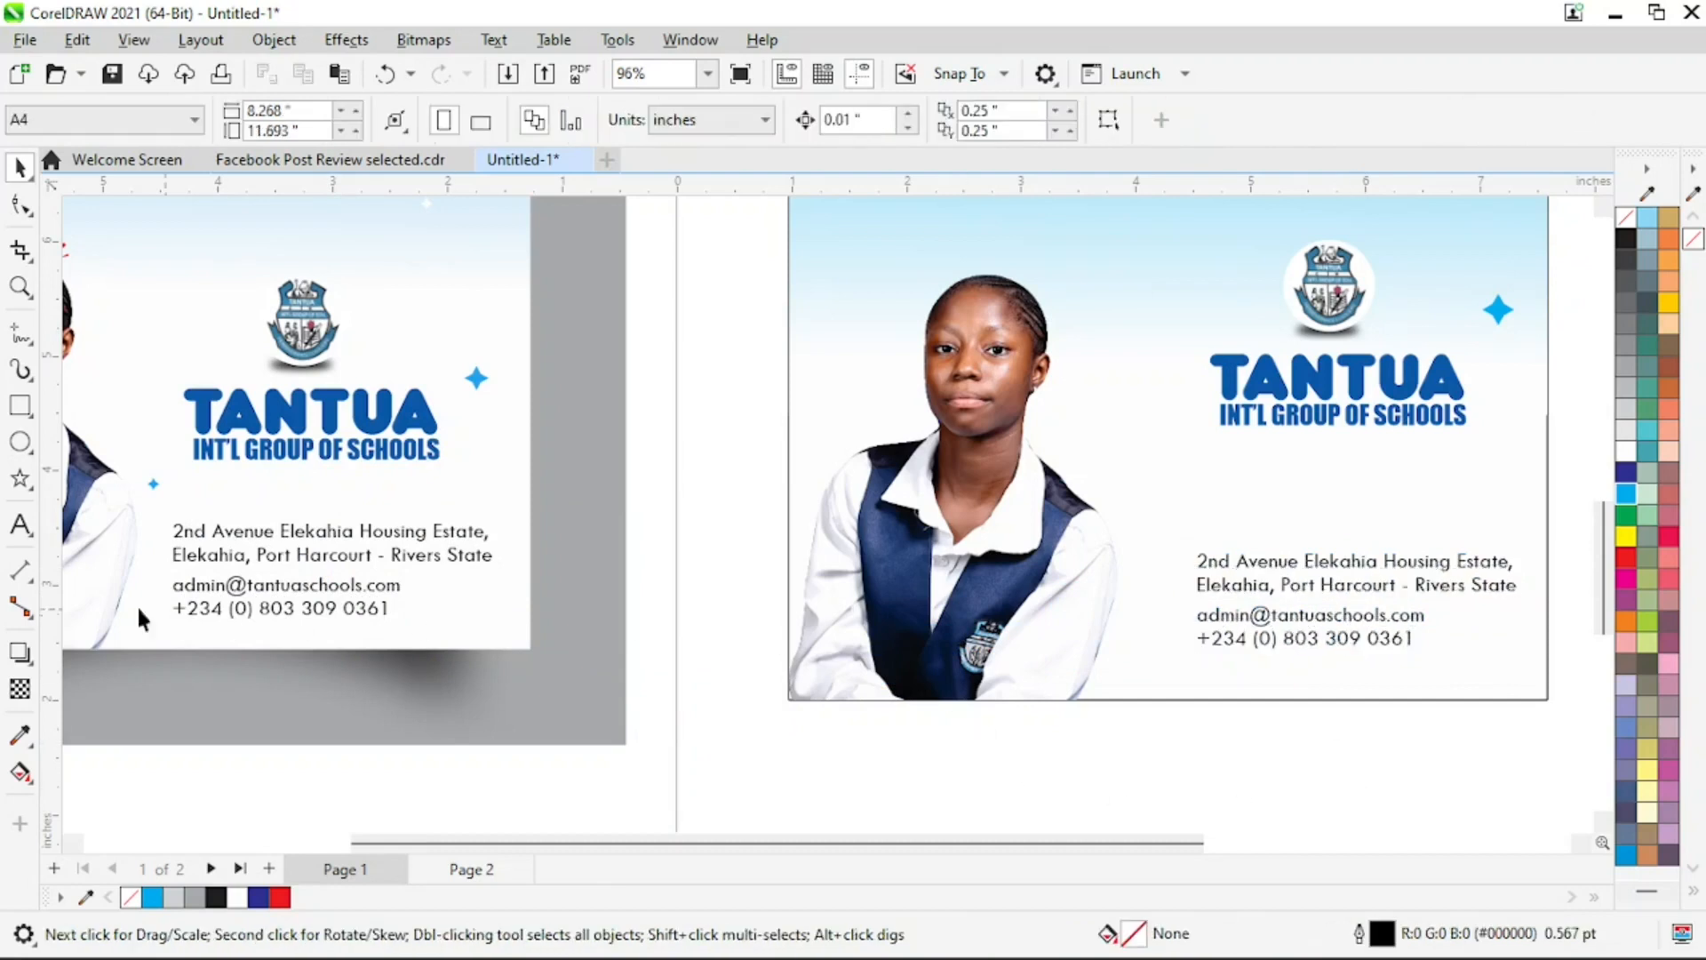
click(20, 524)
click(810, 780)
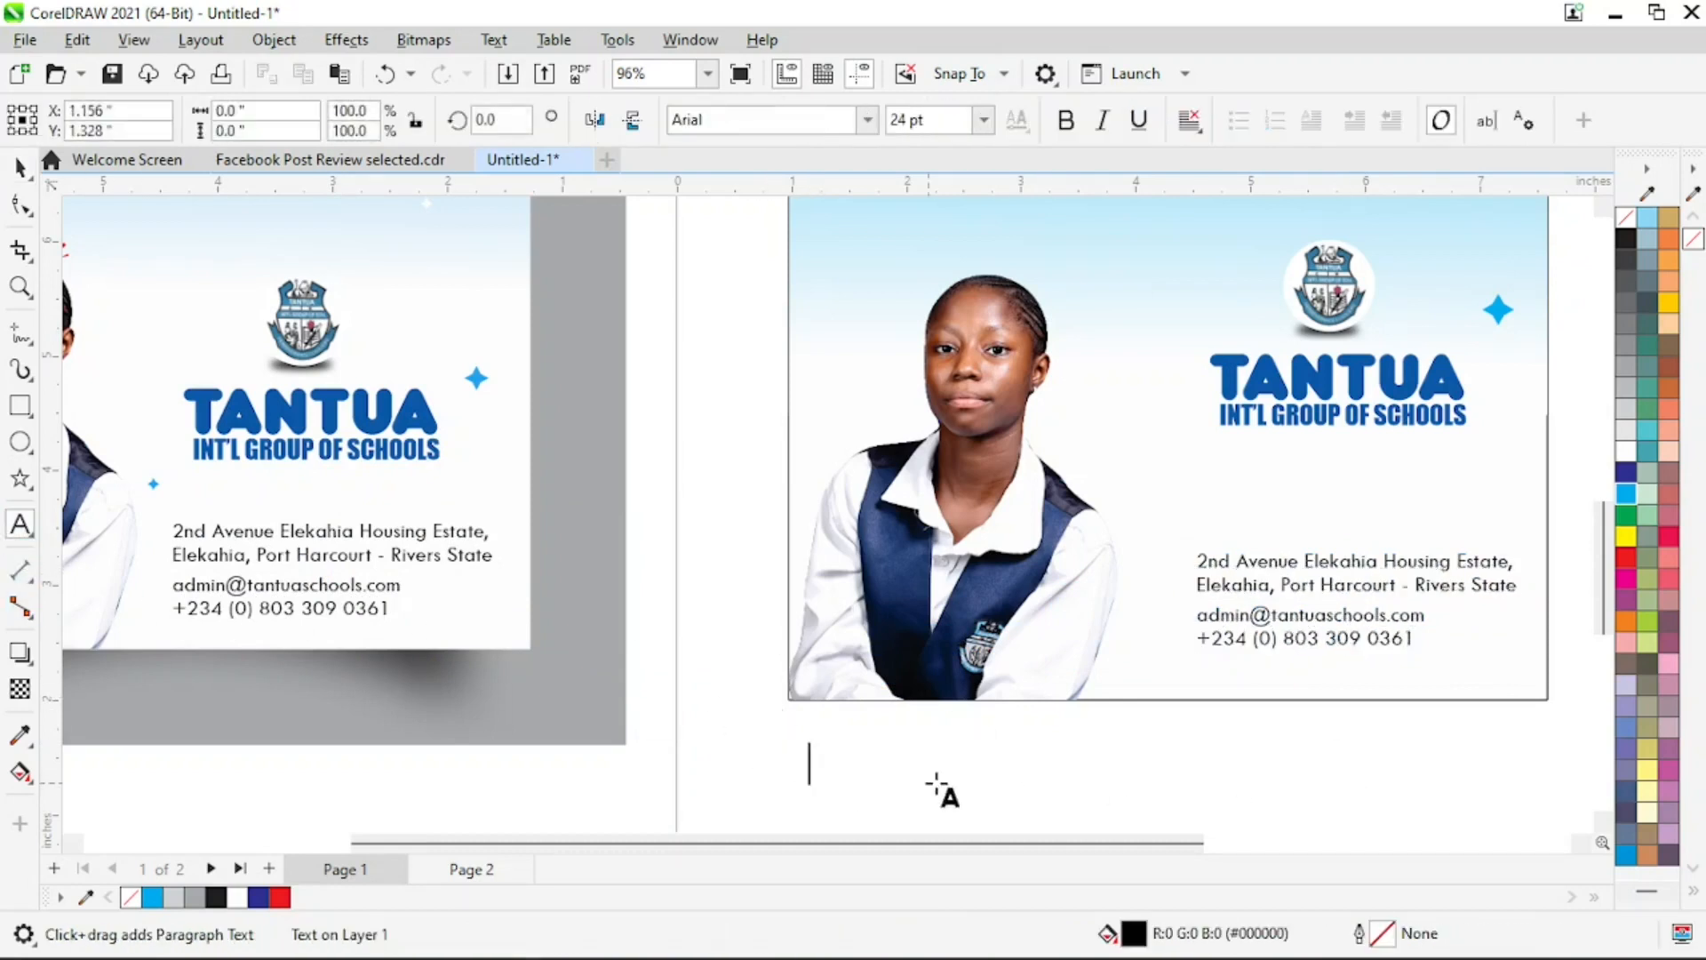
text(HGJFVHKLJL)
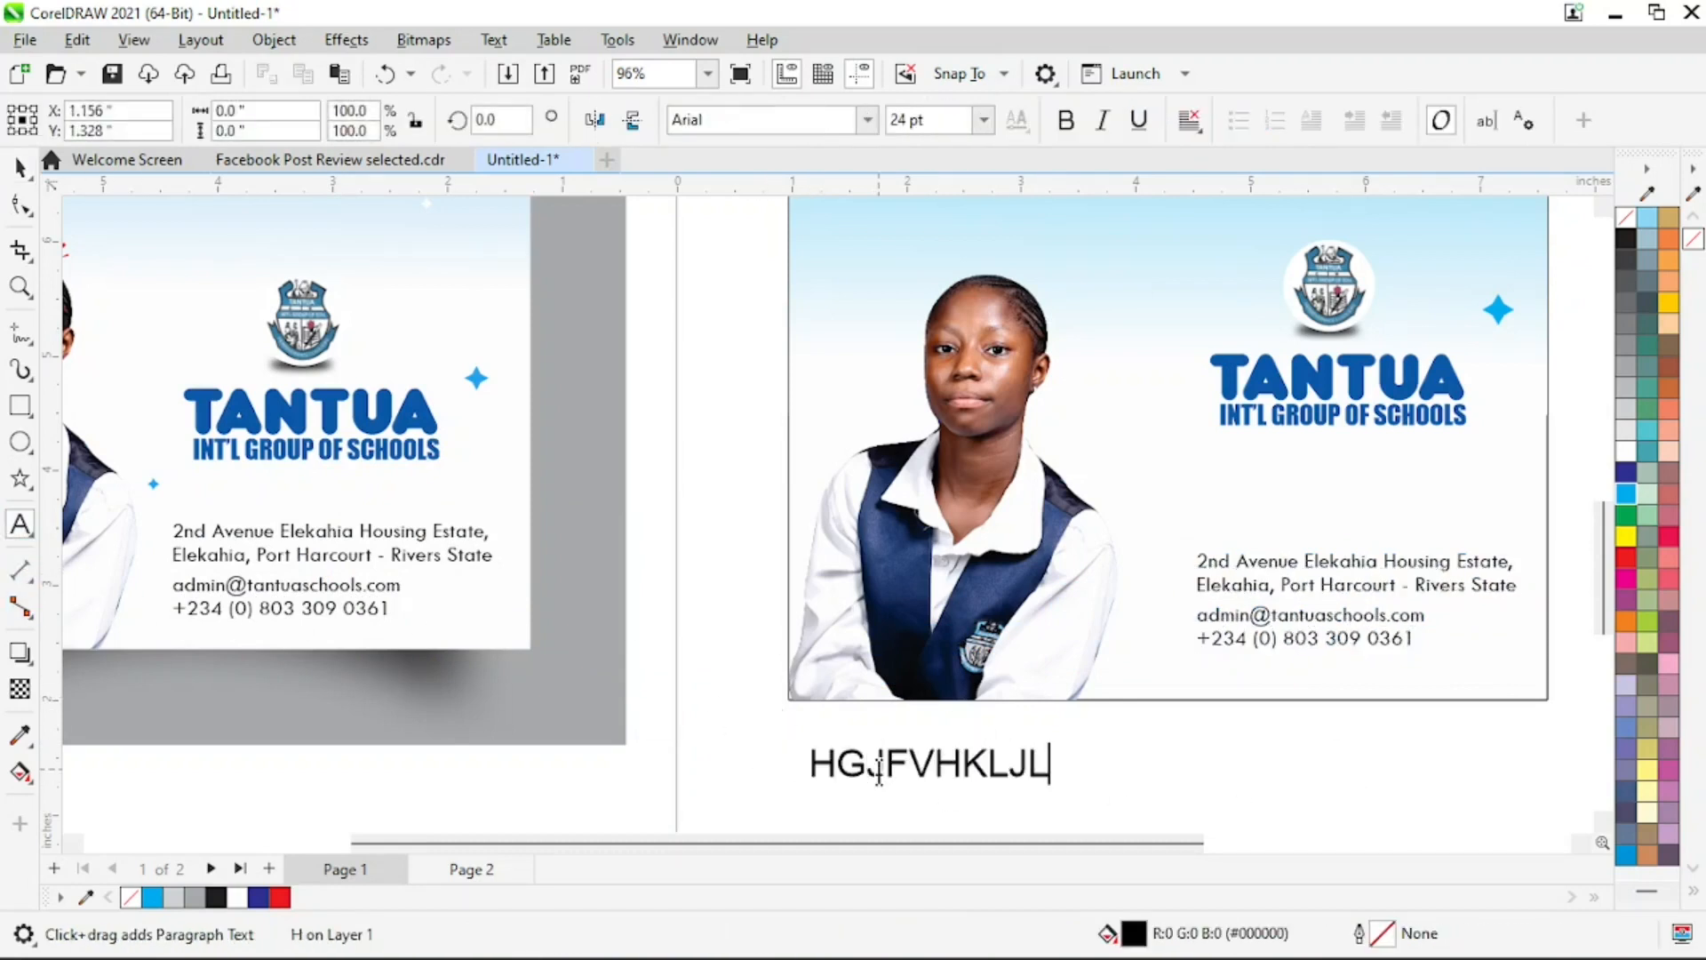
text(kjhsdkjdf)
key(Return)
text(ghvadhb)
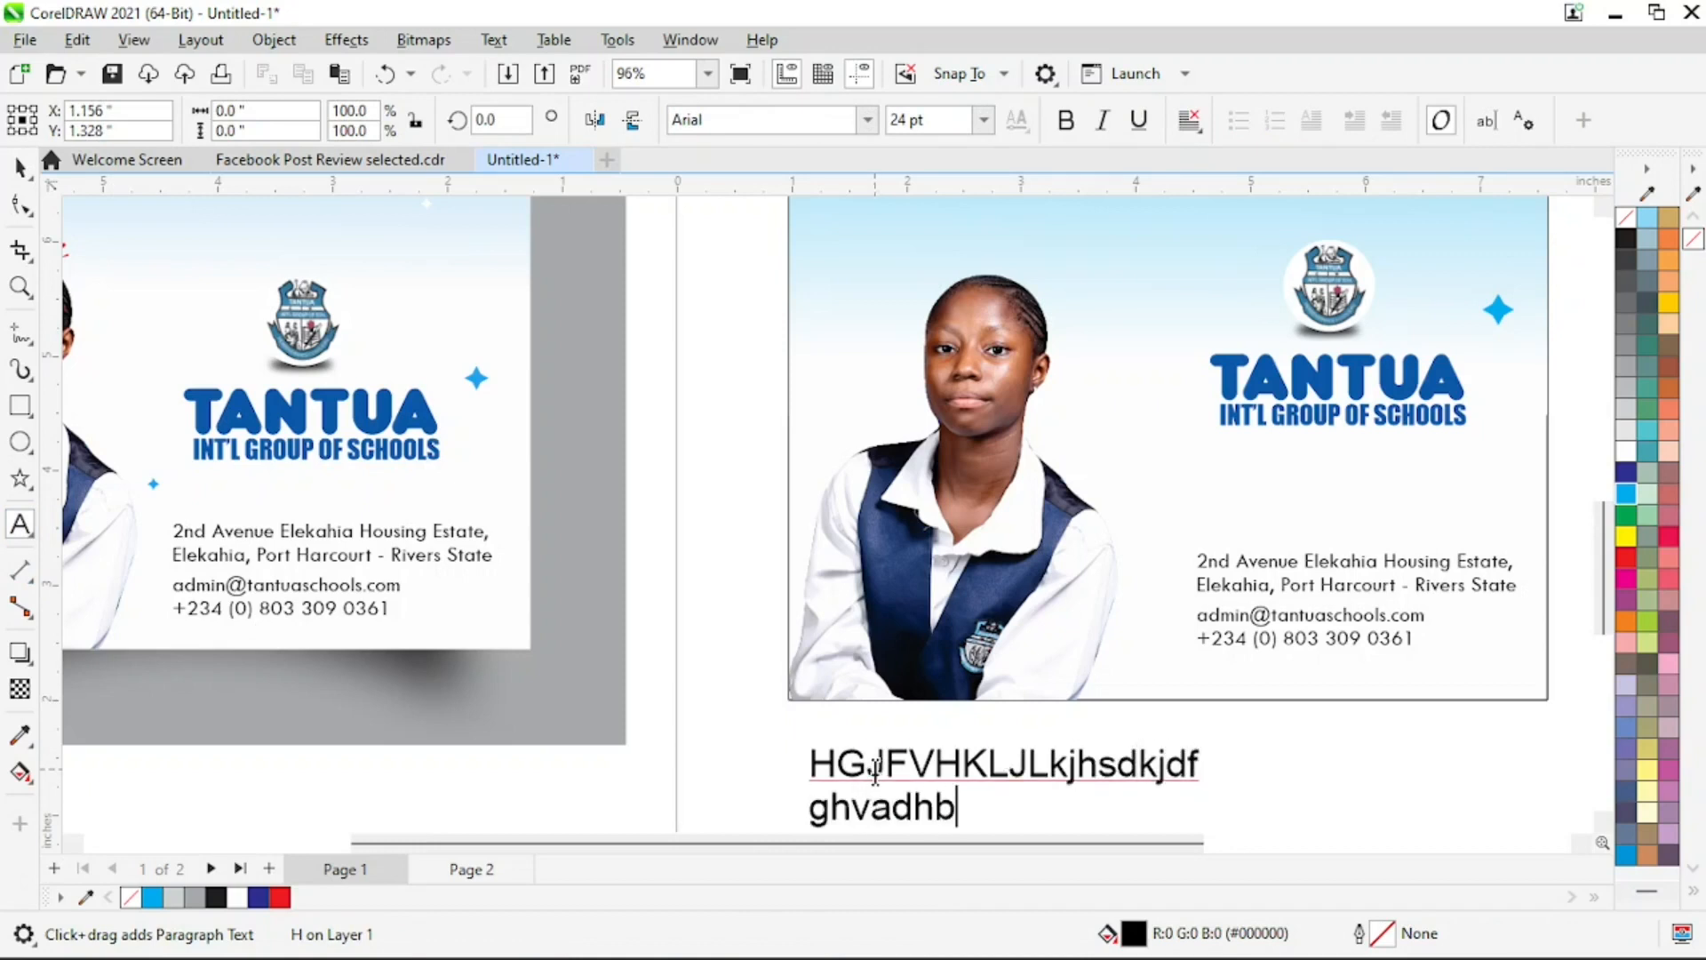
text(ckjhkjfs)
key(Return)
text(nbmd)
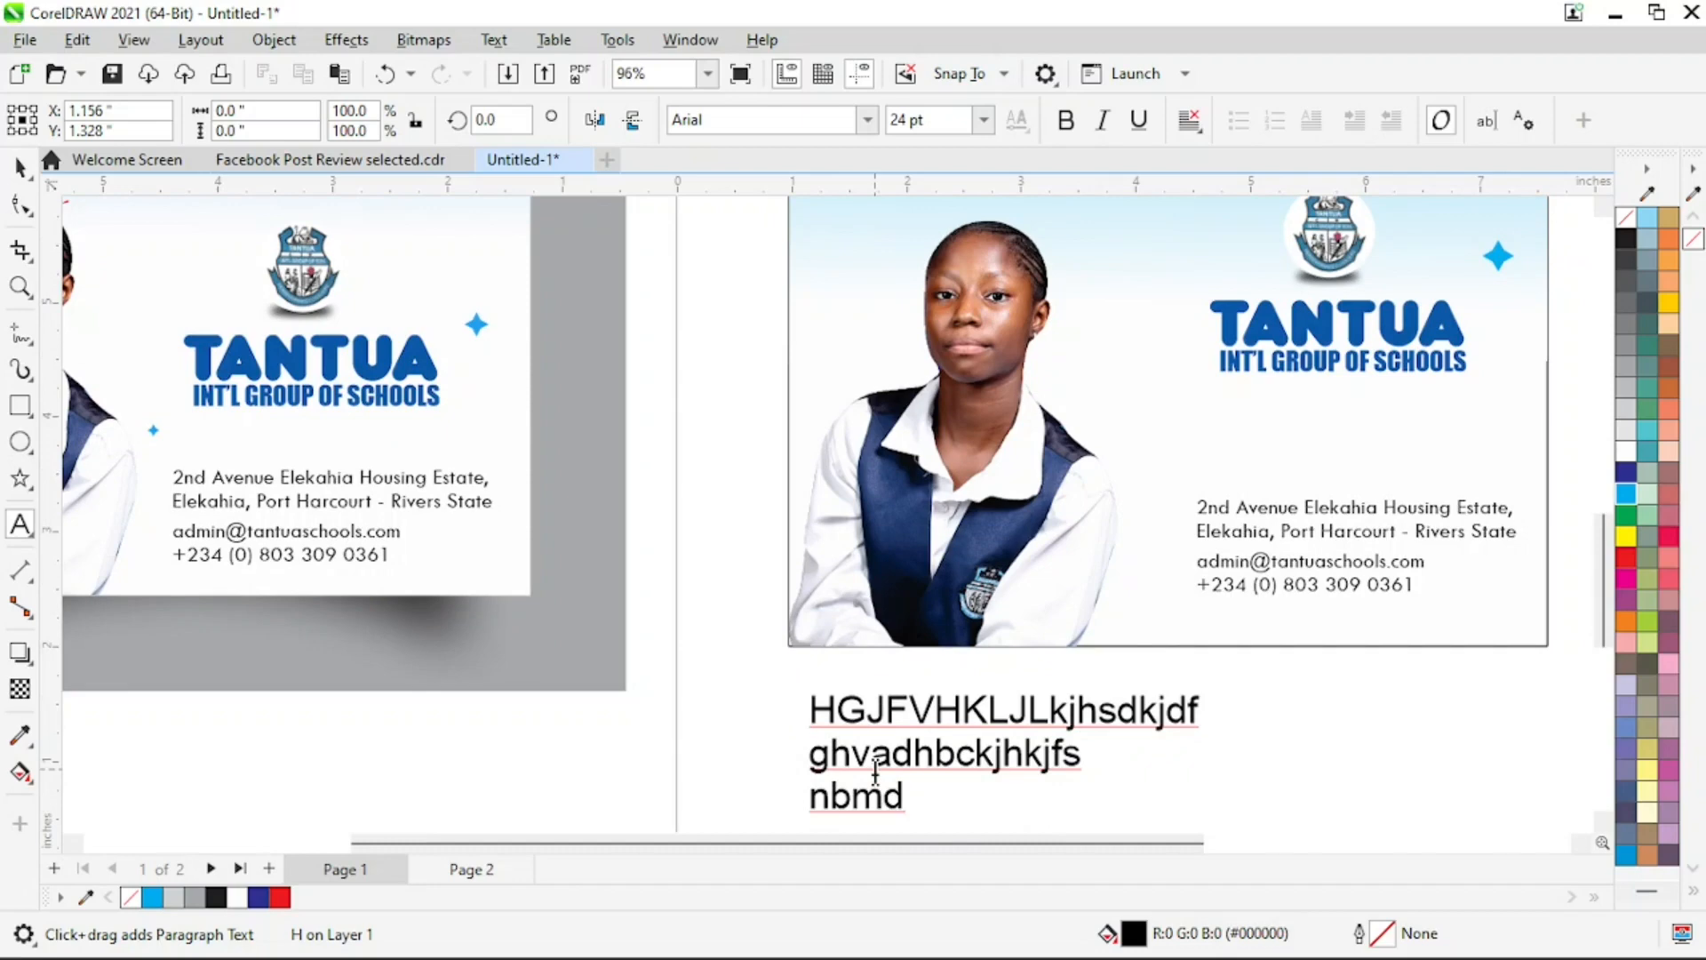
key(ctrl+space)
key(Delete)
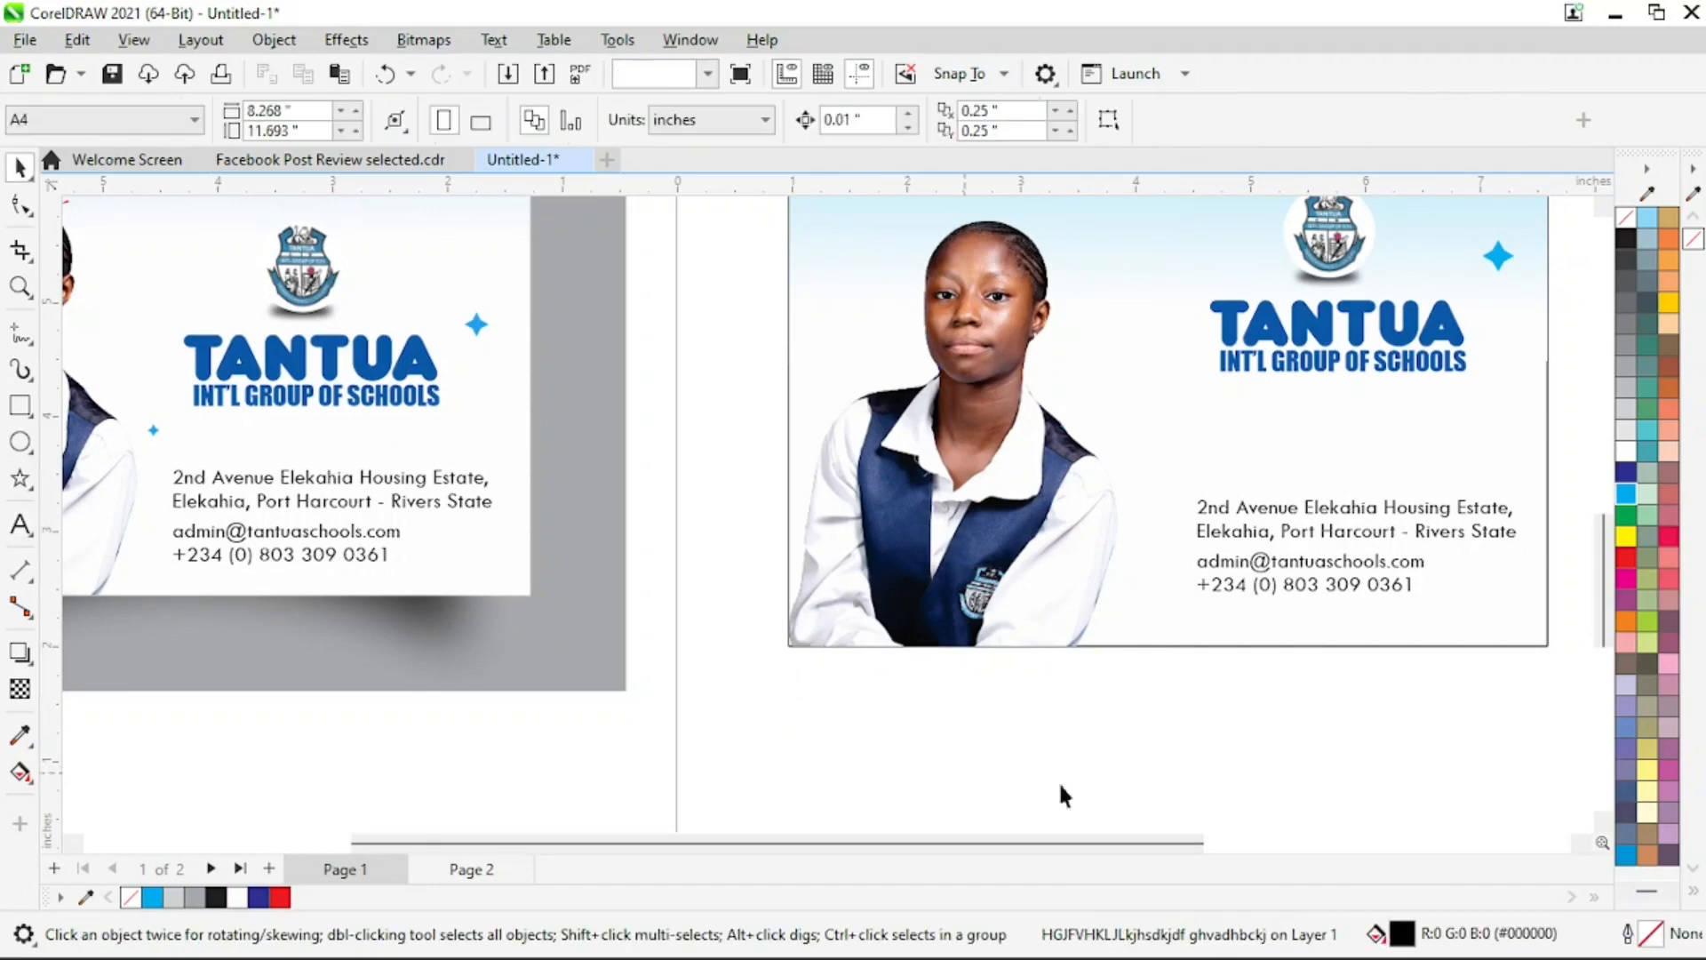
Shrink the cyan sparkle beside the school crest to about 0.248 inches
key(z)
right_click(1324, 488)
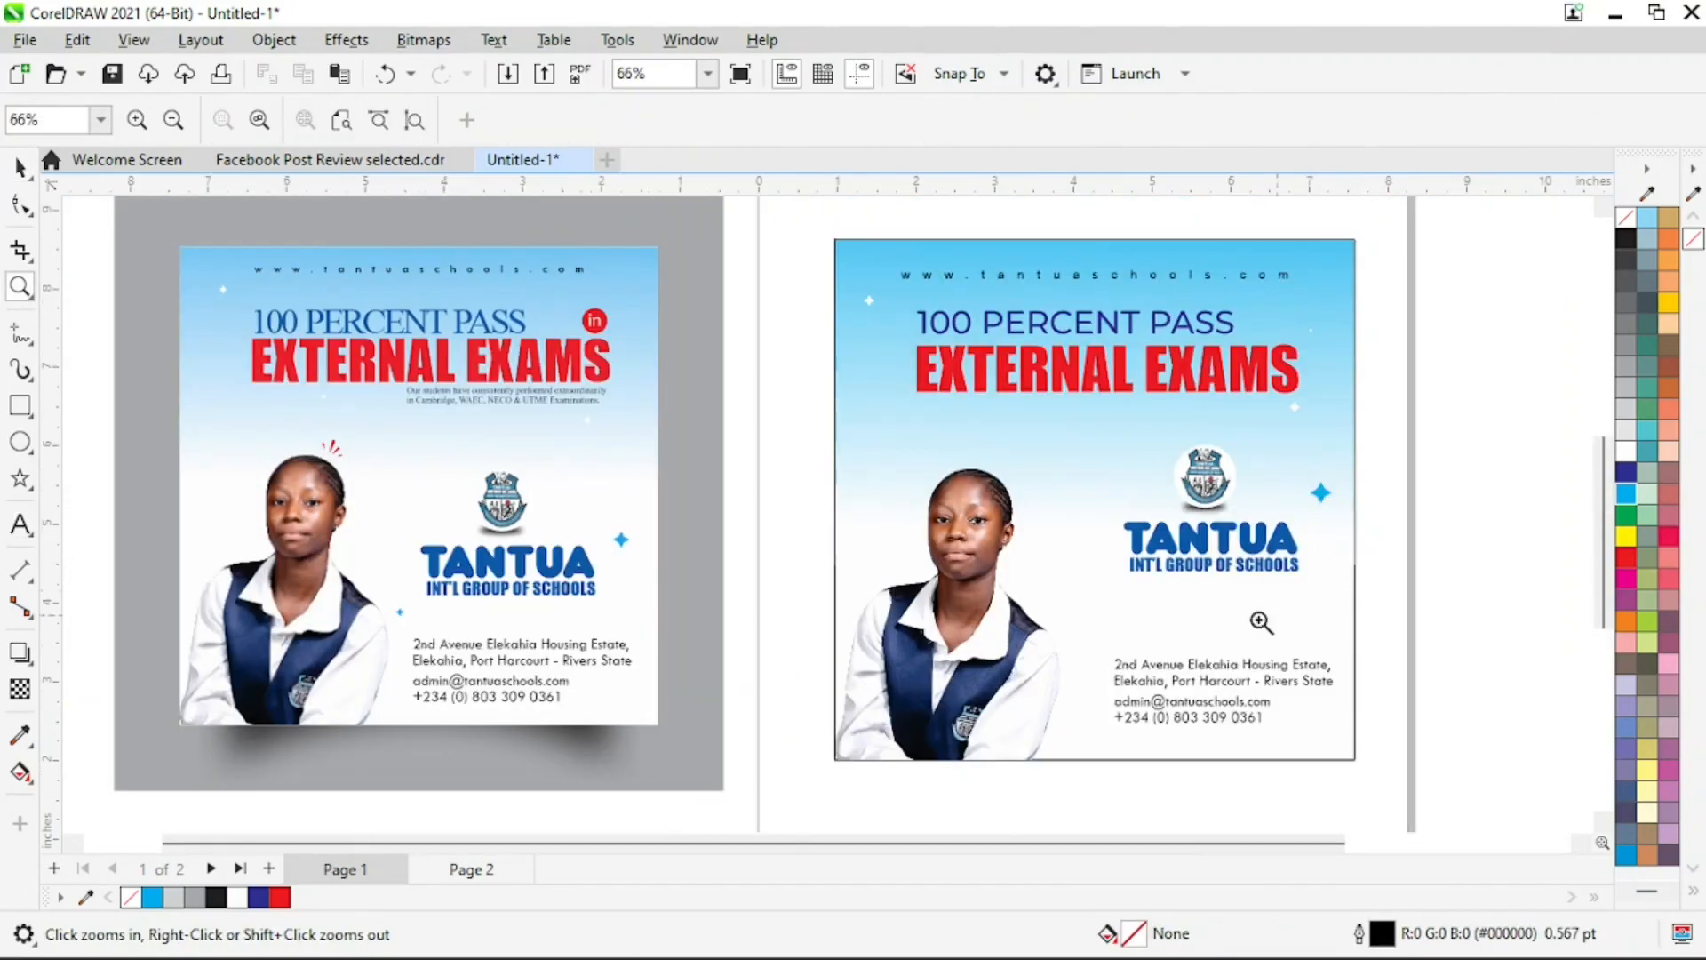
key(space)
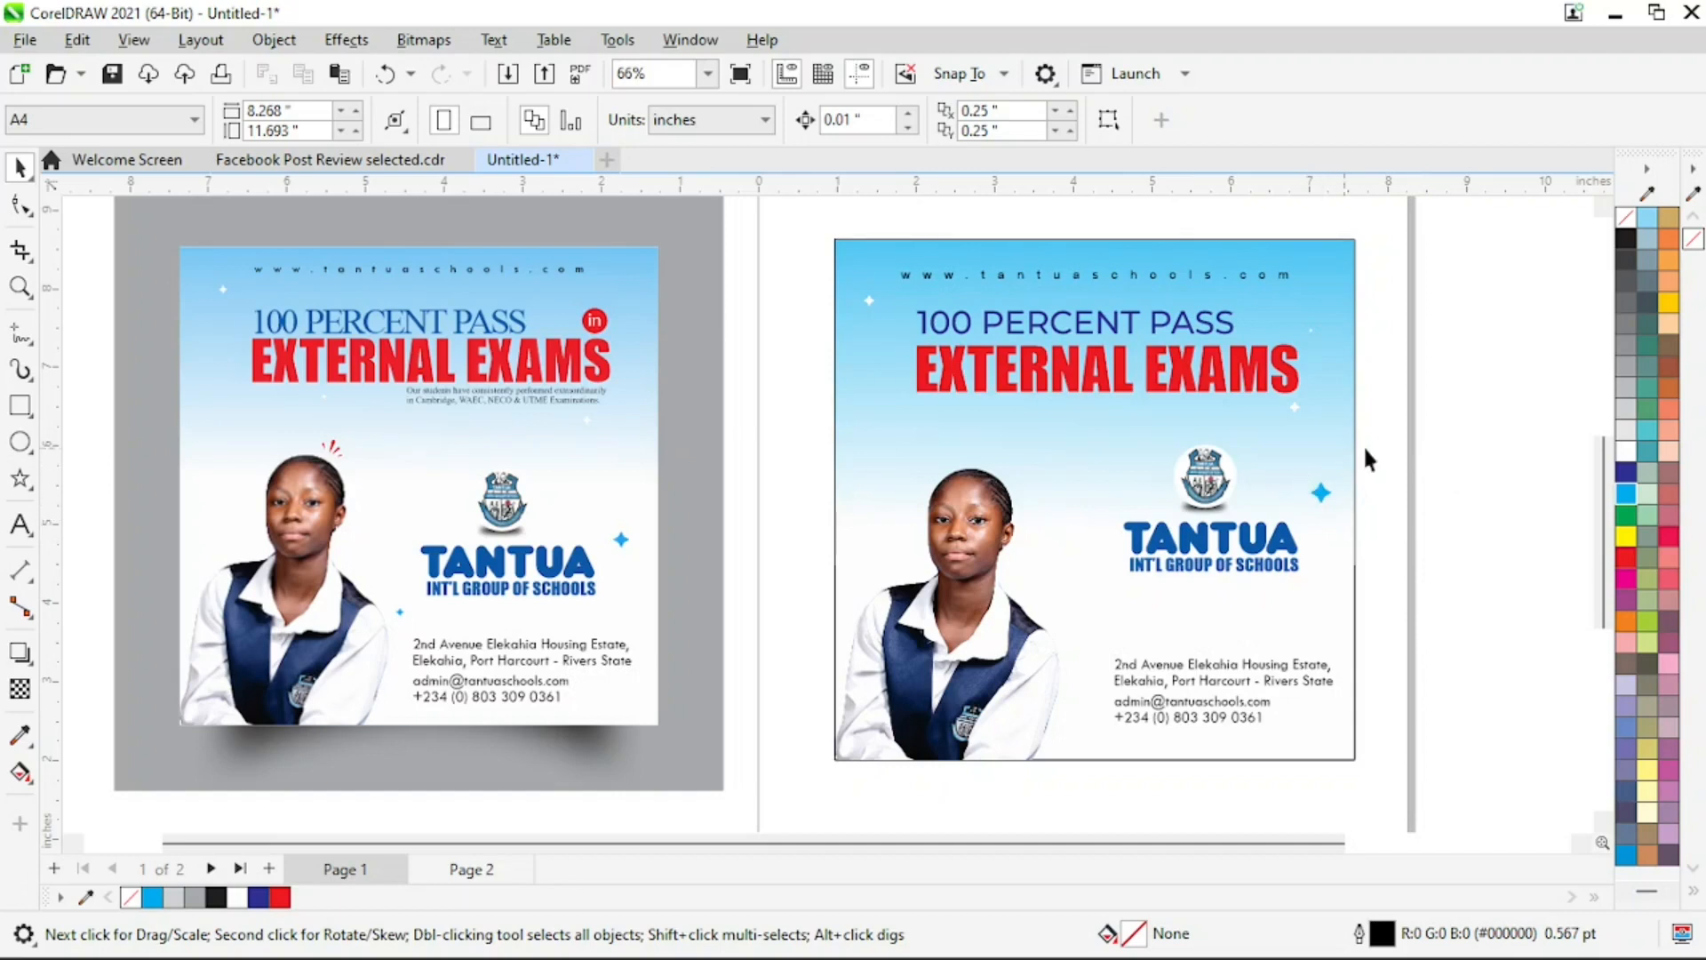
drag(1453, 463, 1373, 498)
drag(1272, 541, 1271, 541)
key(F2)
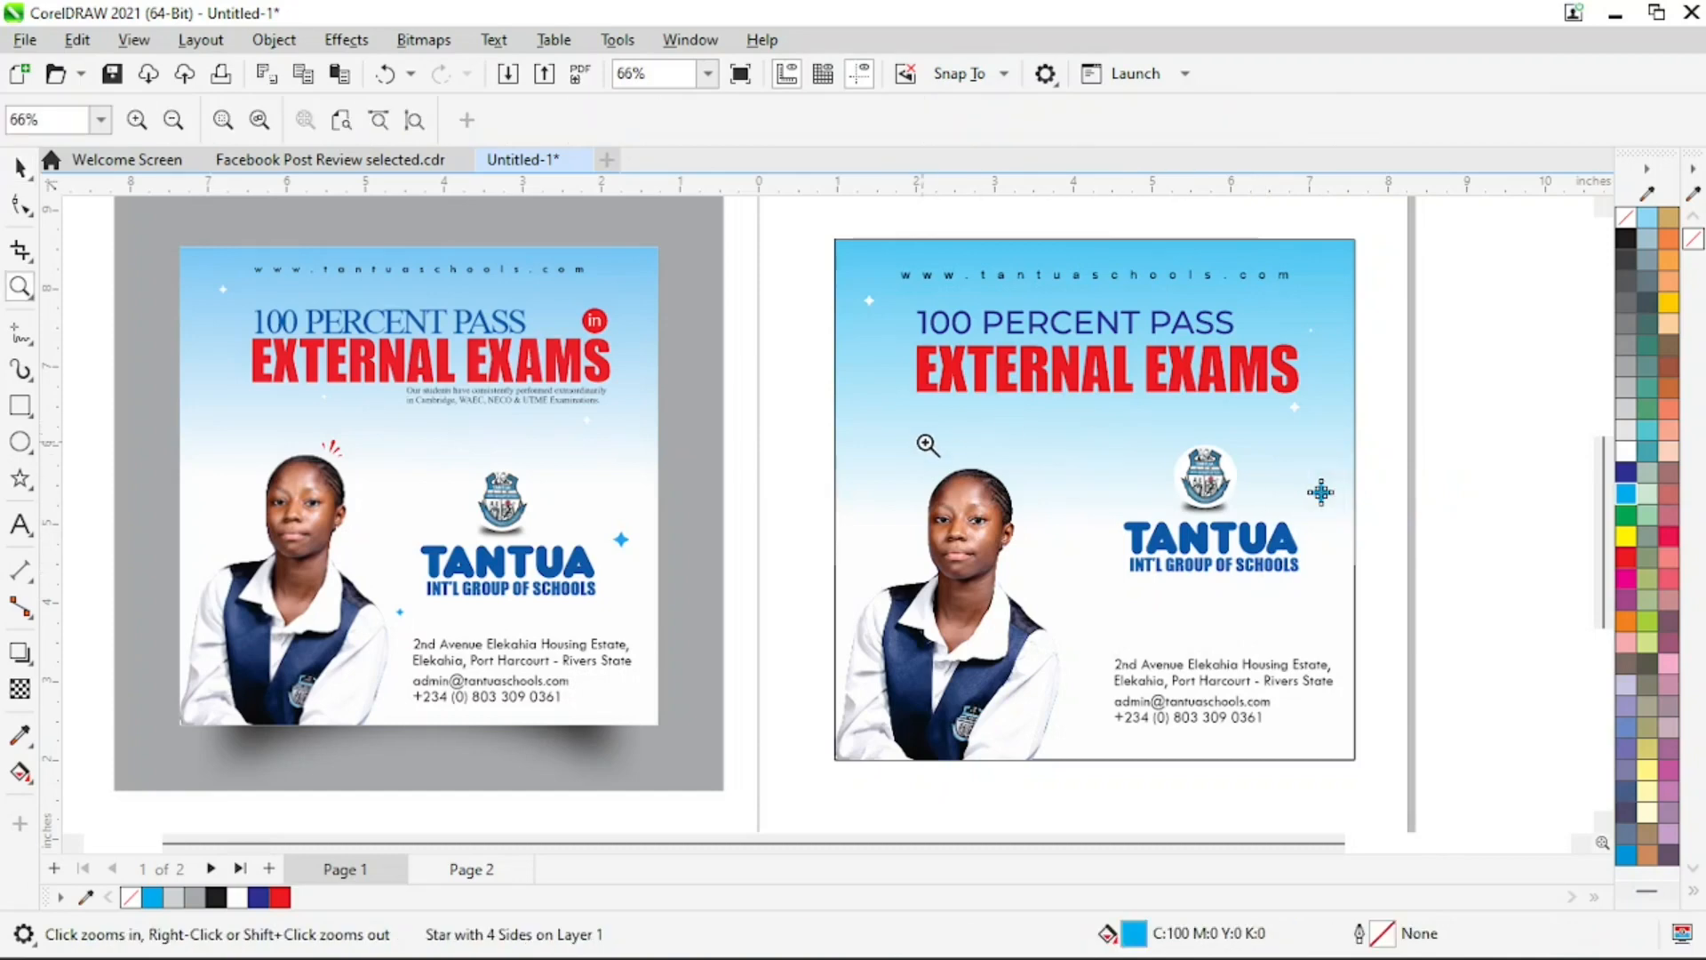
drag(925, 442, 1532, 717)
key(z)
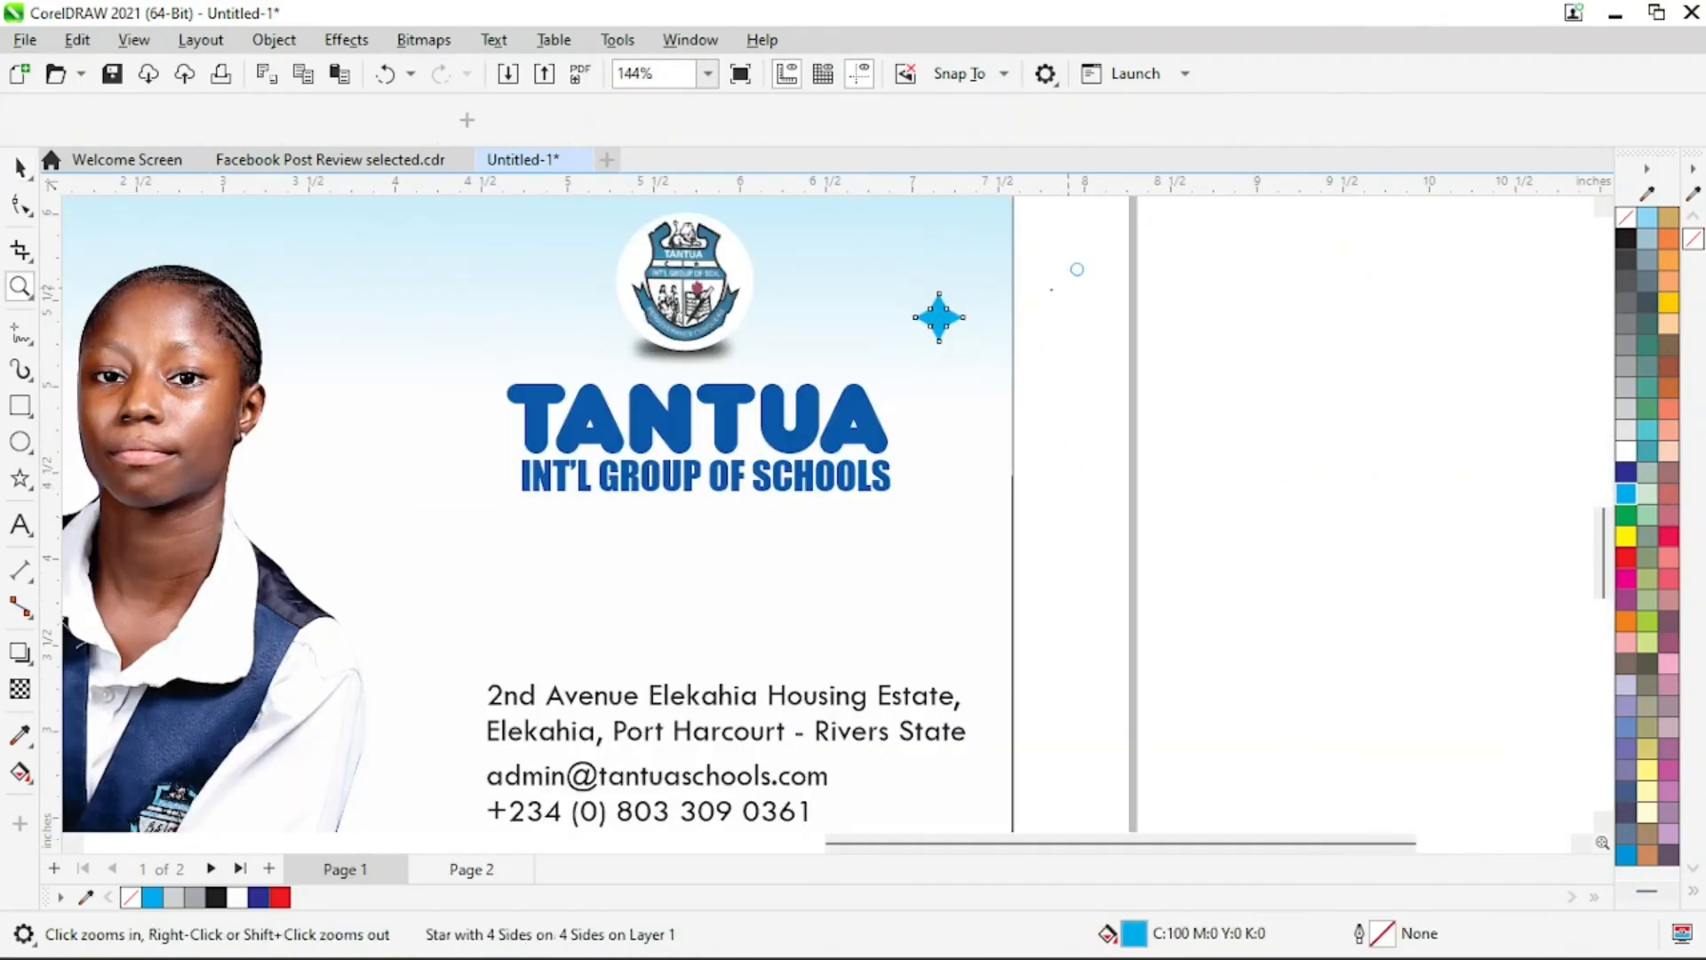
key(x)
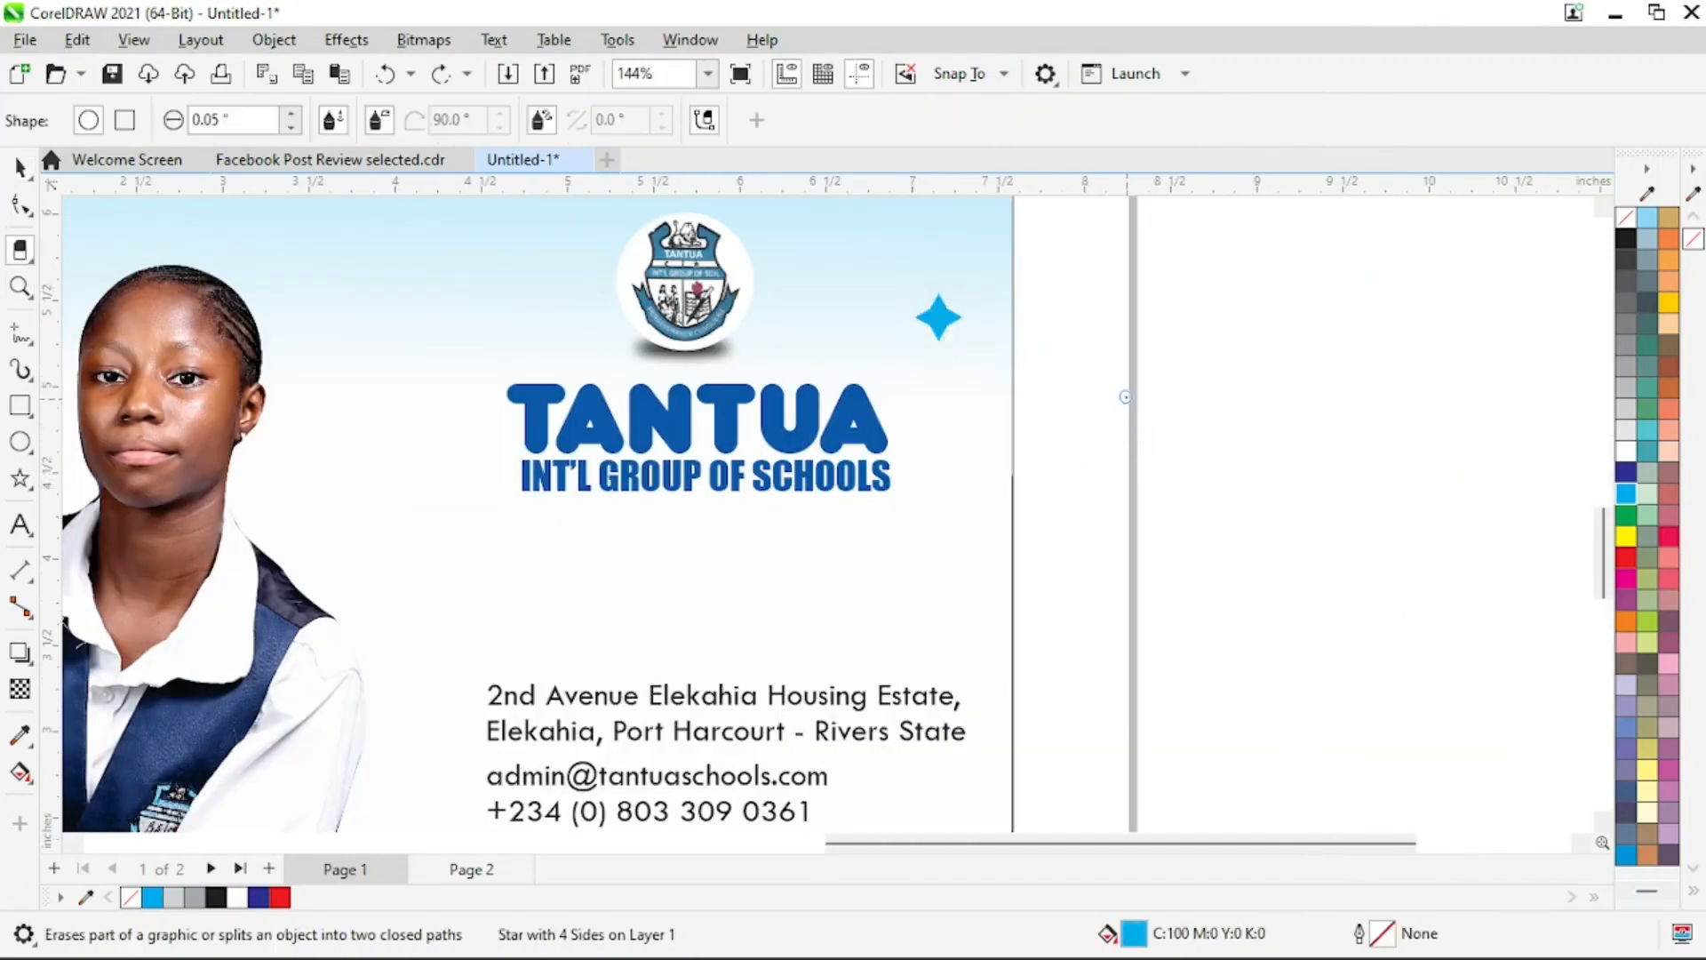
drag(1100, 256, 907, 456)
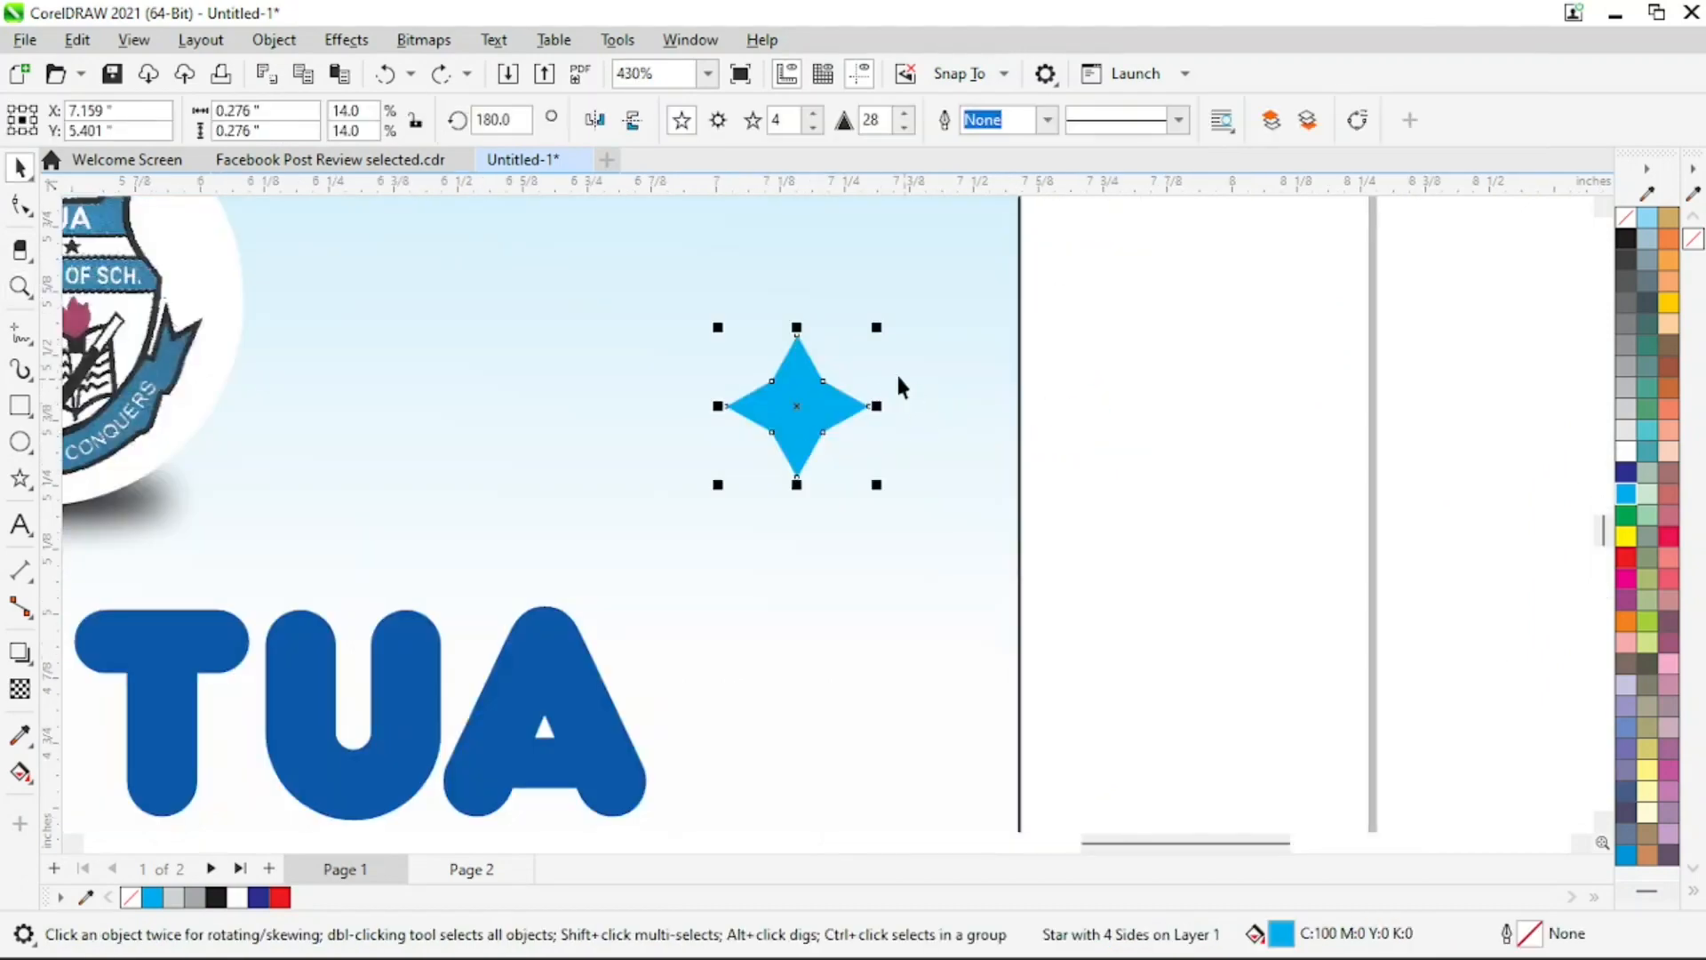
drag(878, 326, 399, 510)
Place a copy of the cyan sparkle in the gap between the student's shoulder and the school name
key(z)
right_click(827, 393)
key(space)
right_click(403, 514)
Shrink the cyan sparkle beside the student to about 0.141 inches
key(z)
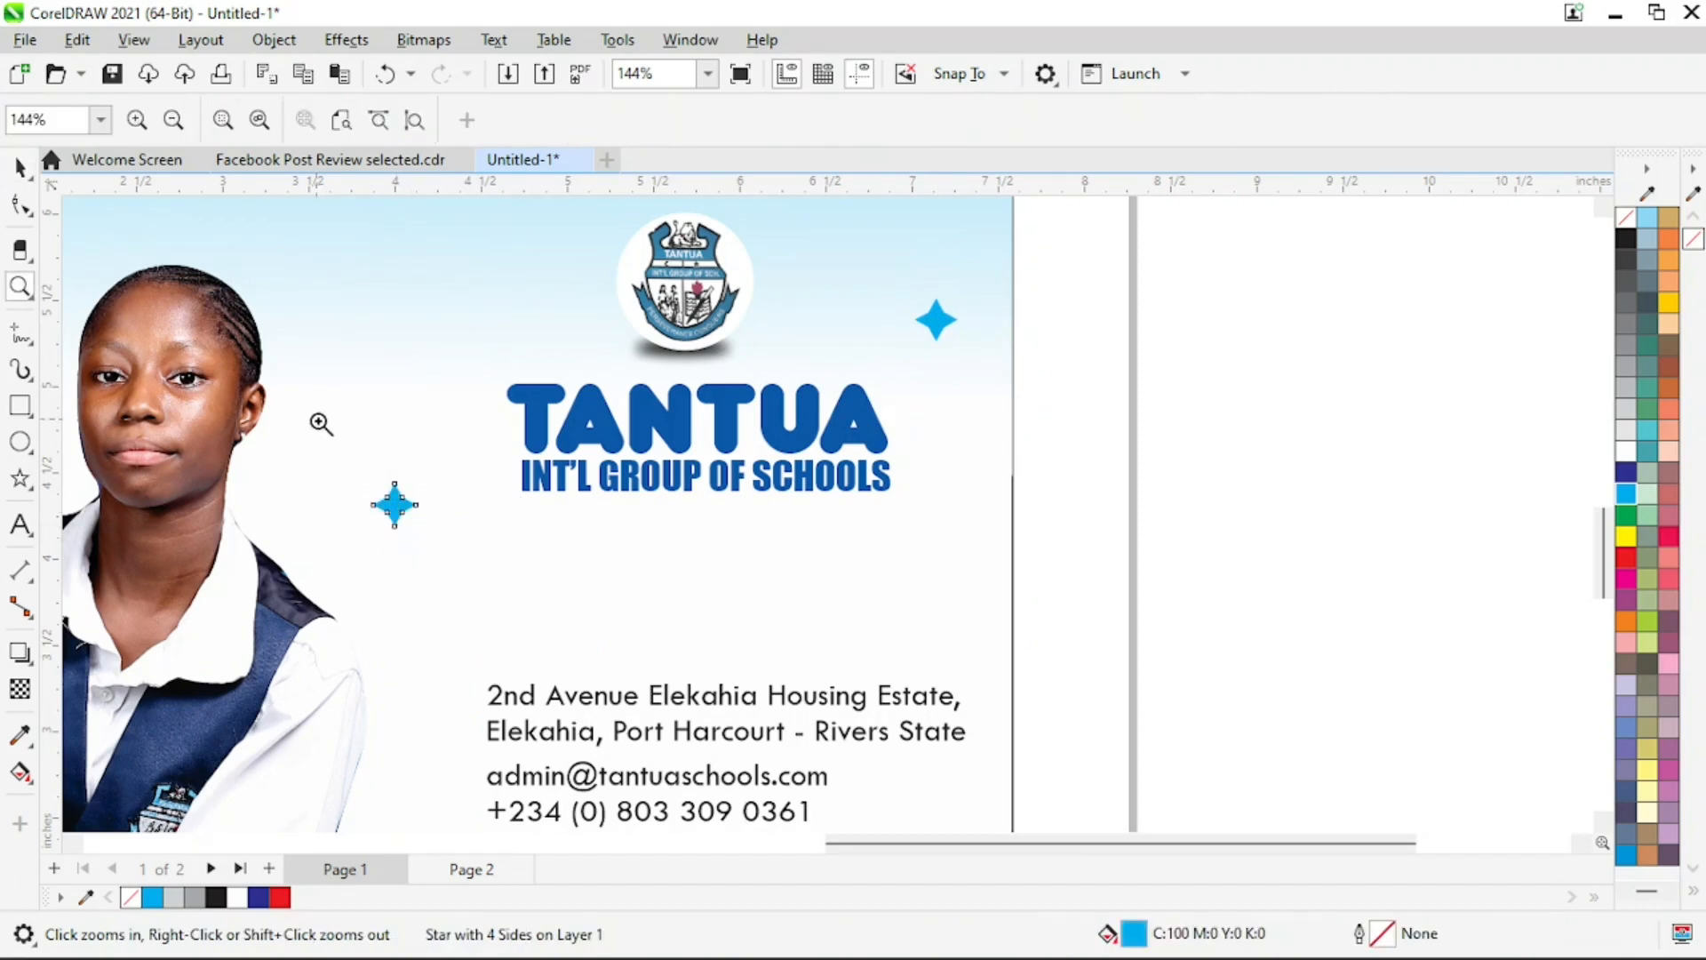
drag(320, 423, 502, 646)
key(space)
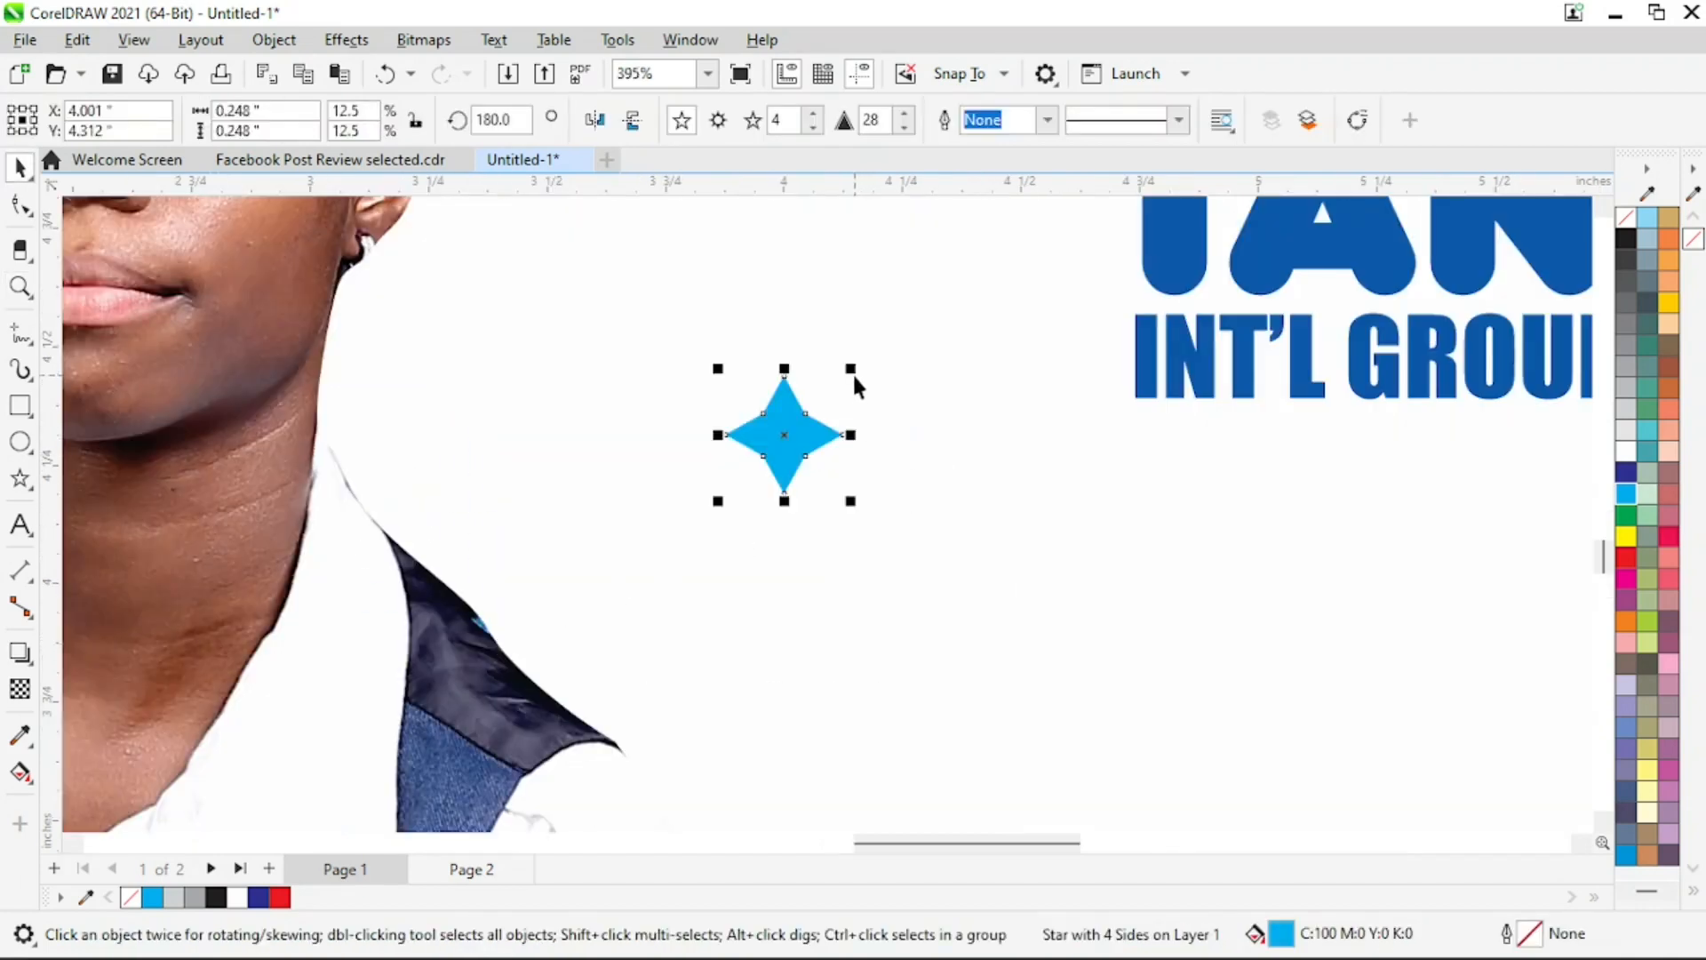
drag(853, 371, 844, 398)
key(z)
right_click(878, 442)
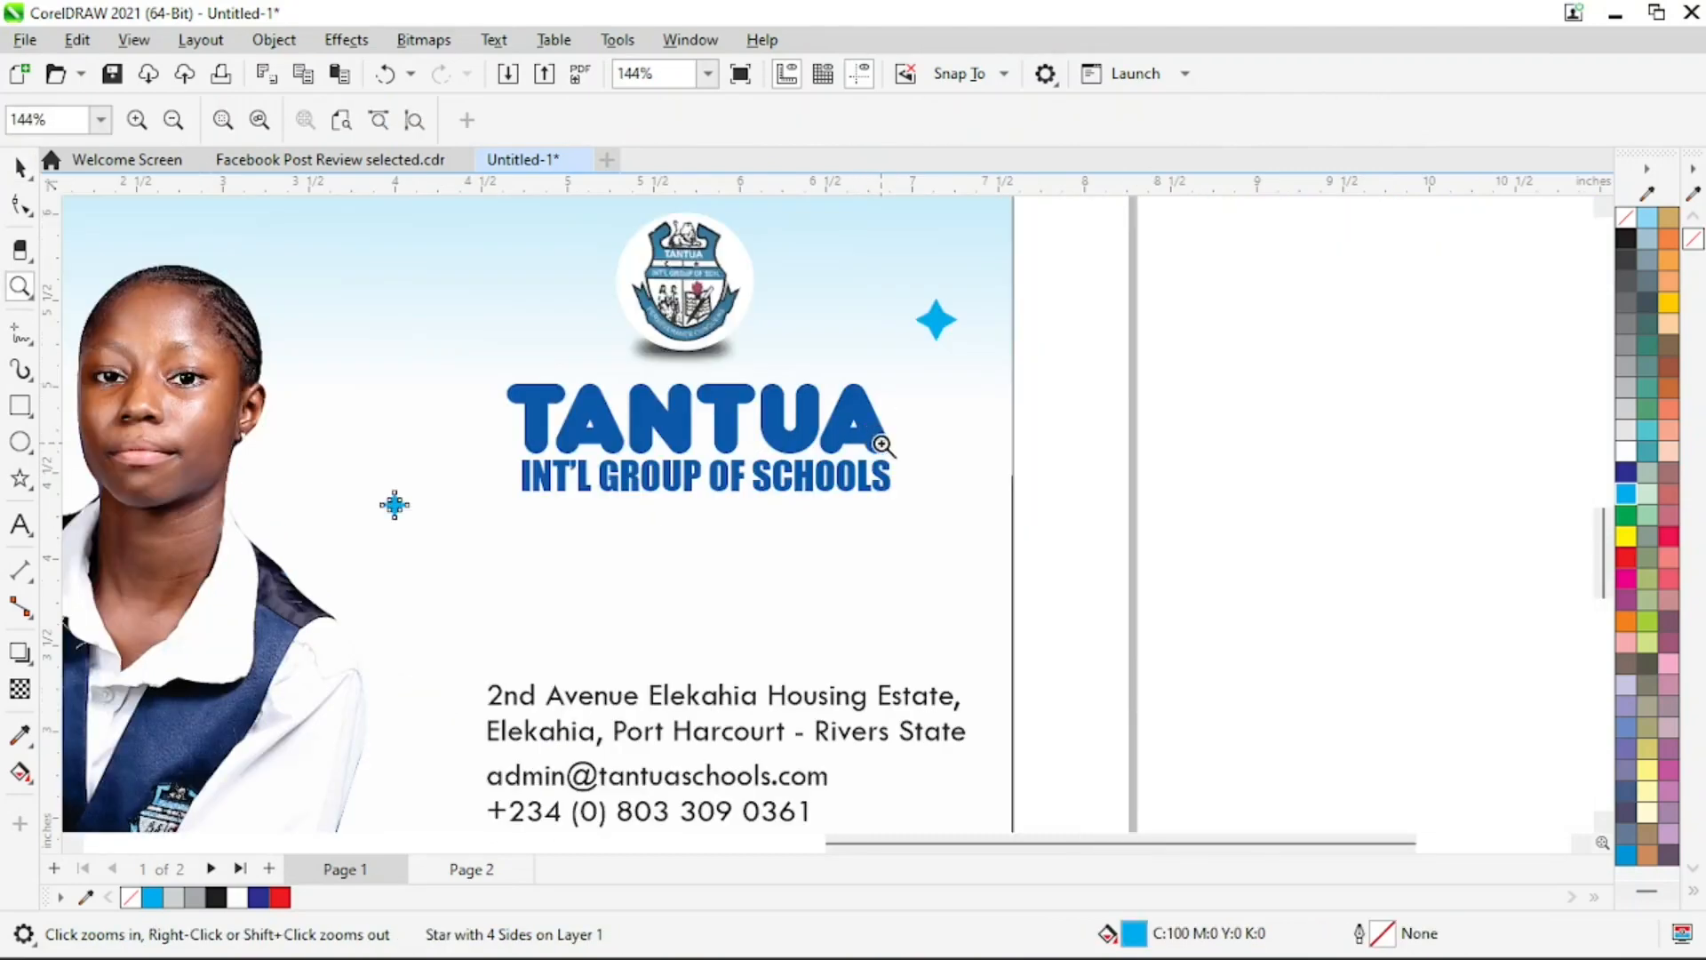
right_click(907, 495)
key(space)
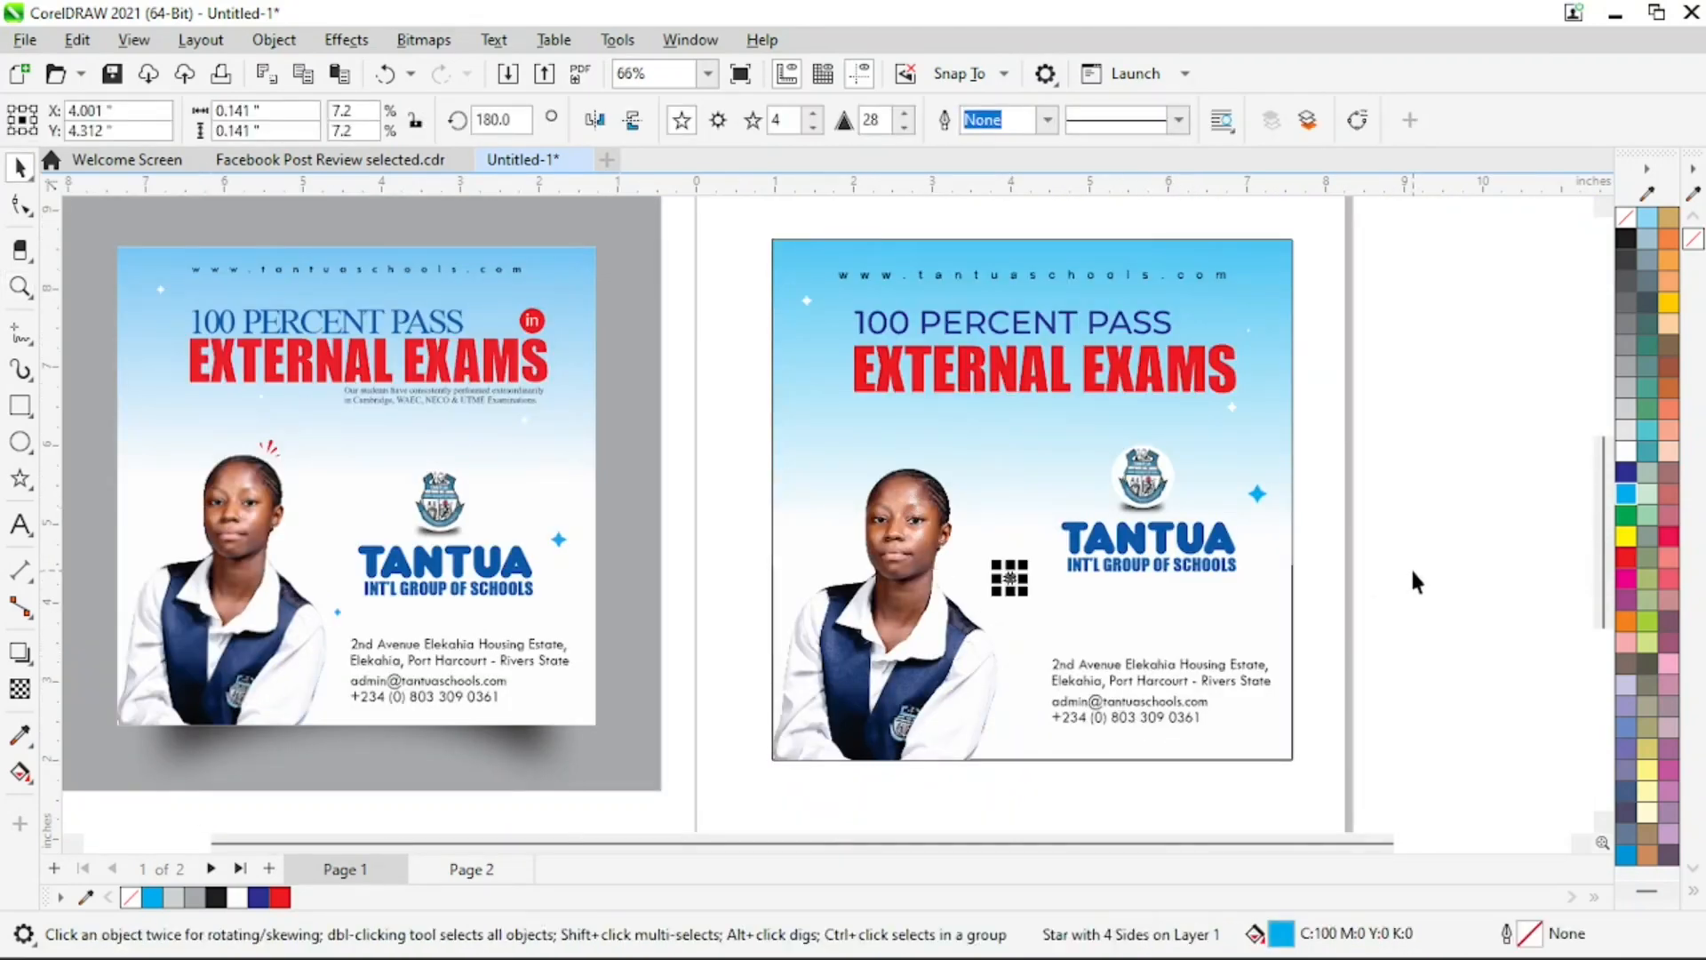
click(1404, 578)
With the Pen tool, draw a closed two-node vertical line about 2.955 inches tall on the empty area beside the page
key(z)
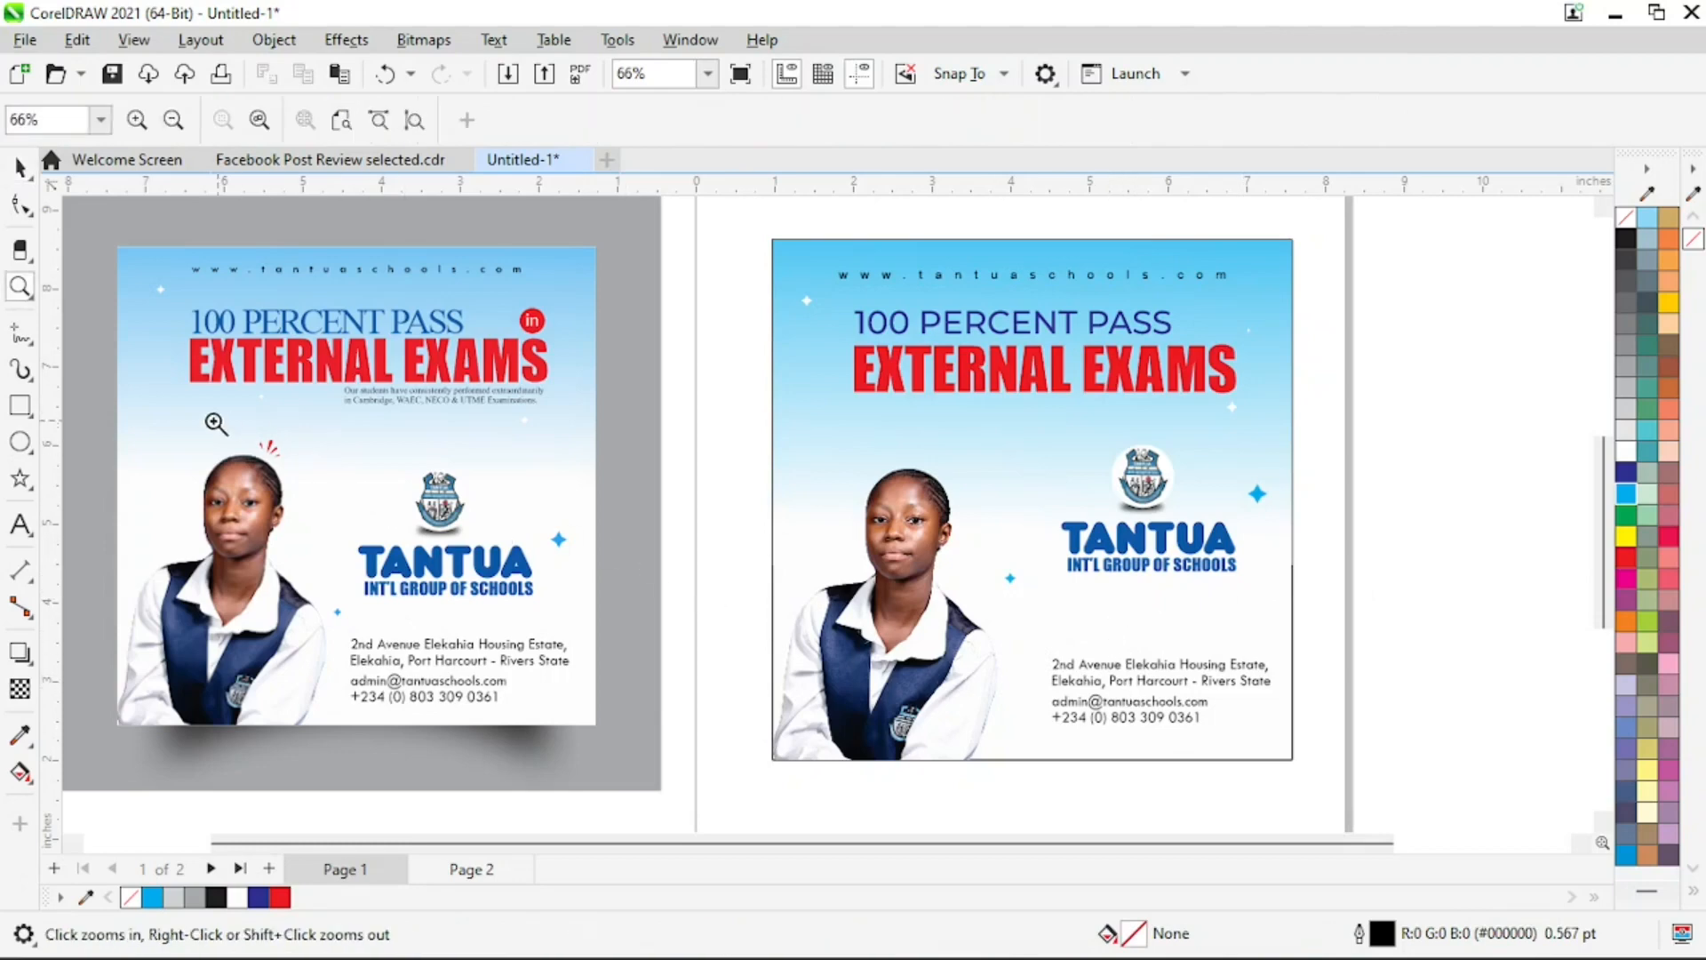
drag(217, 423, 354, 530)
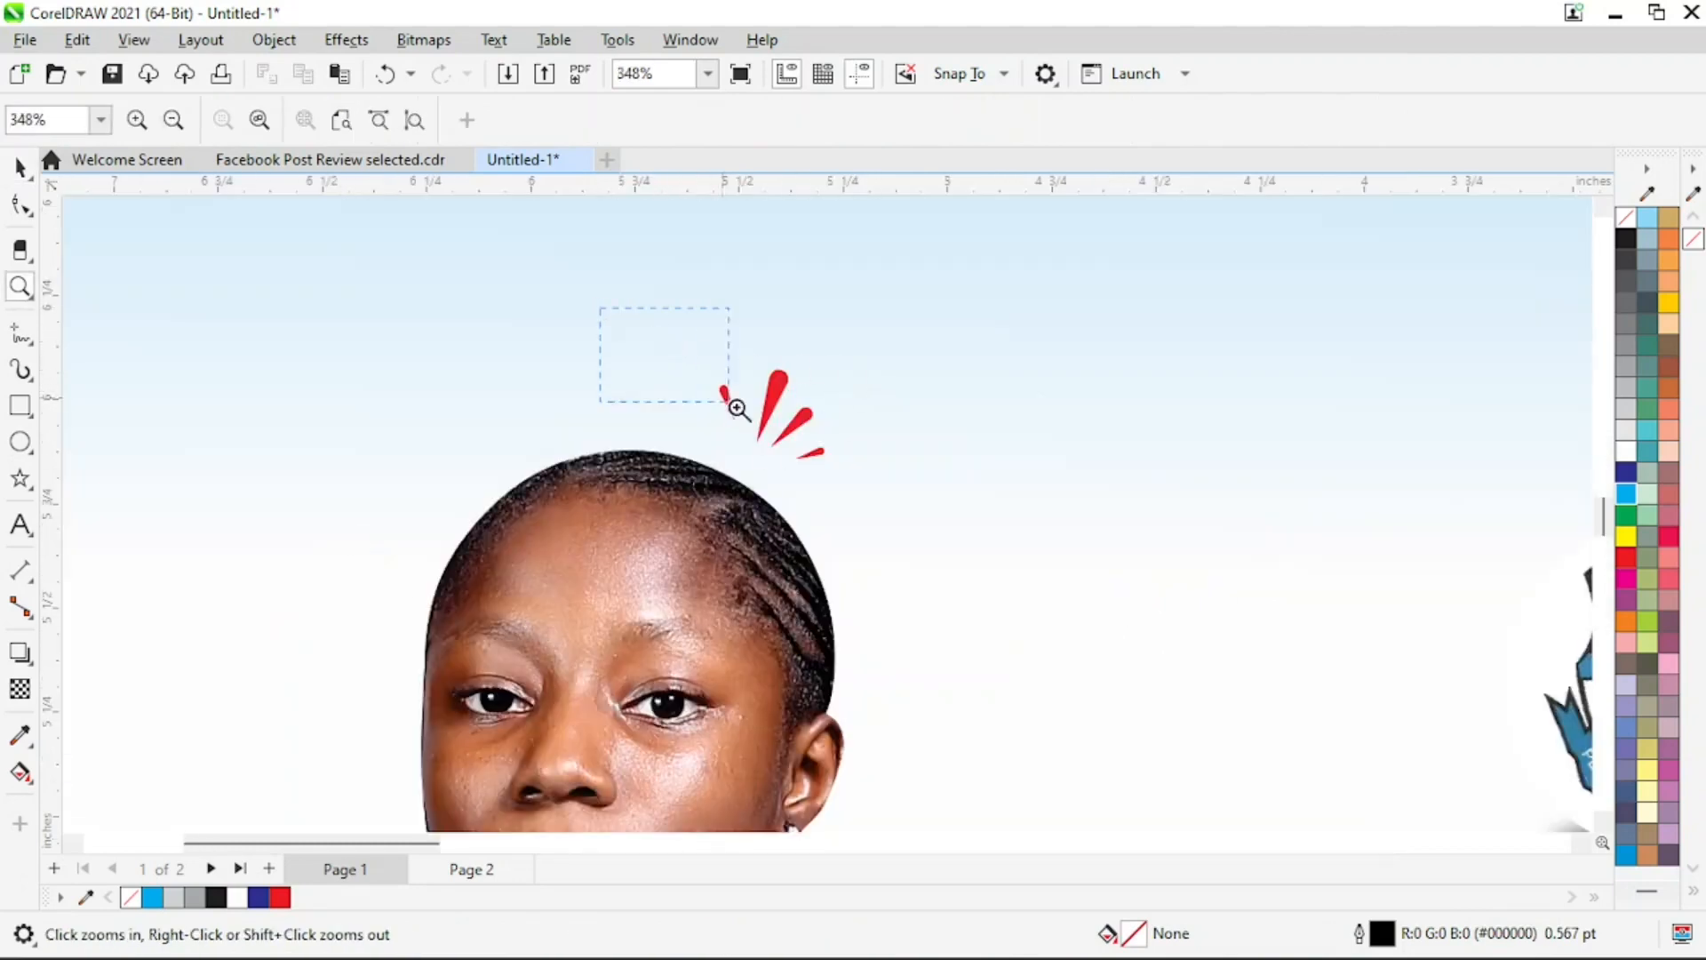
drag(738, 409, 738, 409)
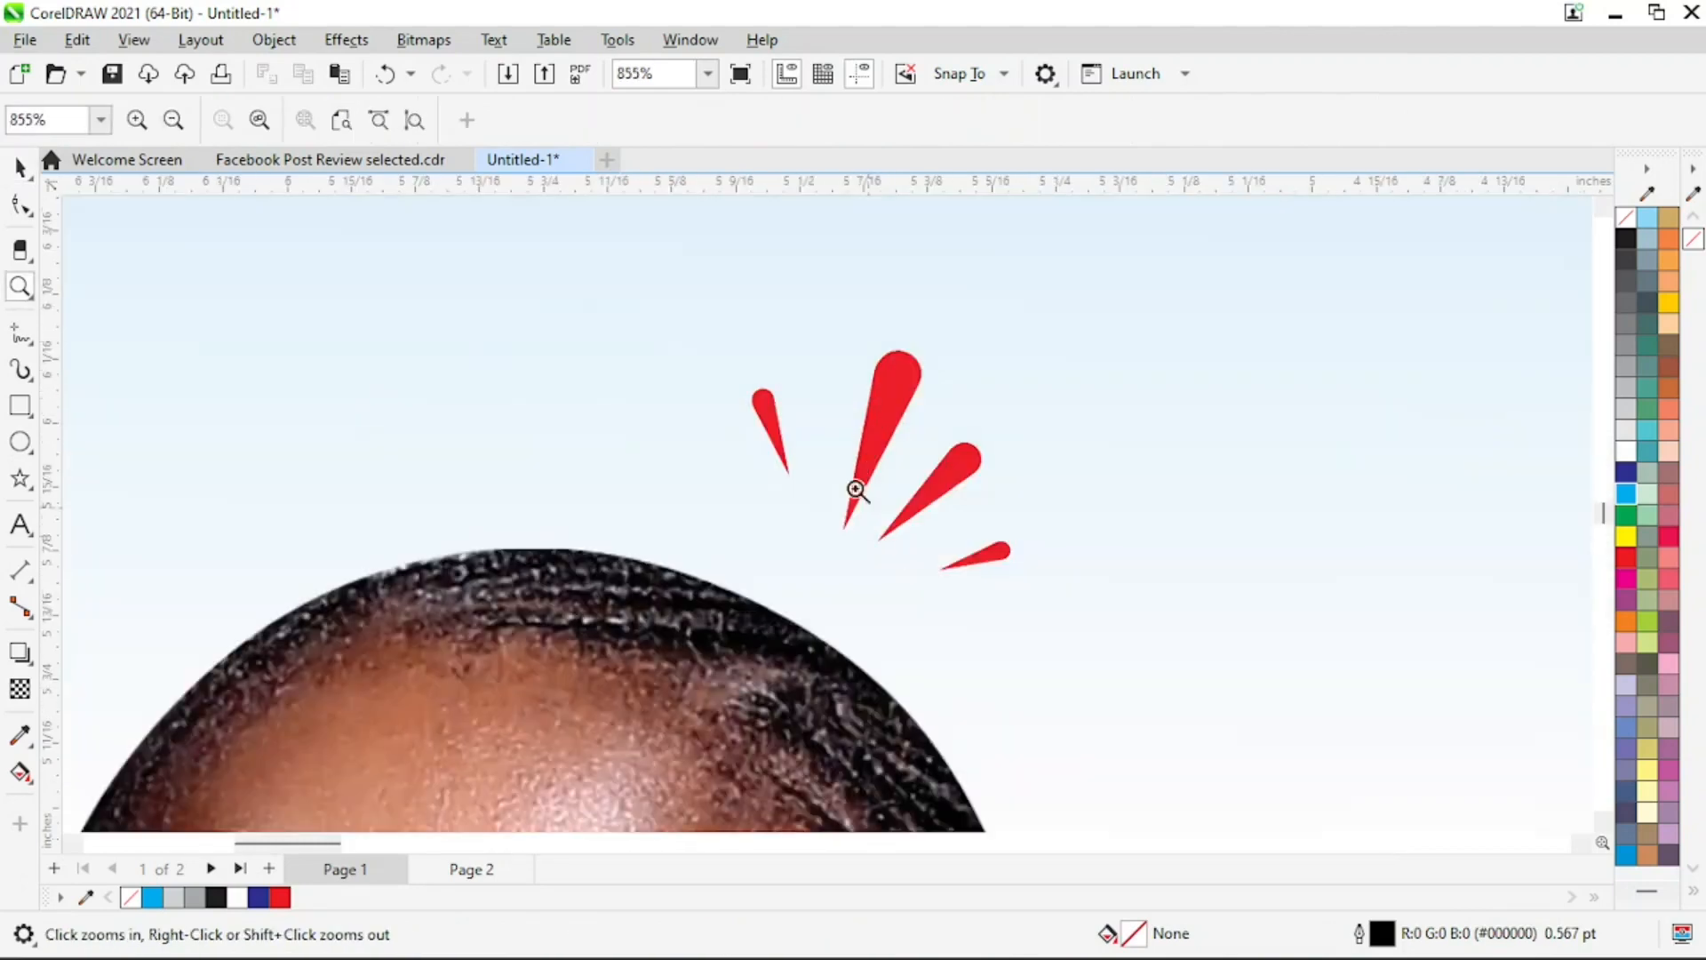
right_click(951, 529)
right_click(851, 557)
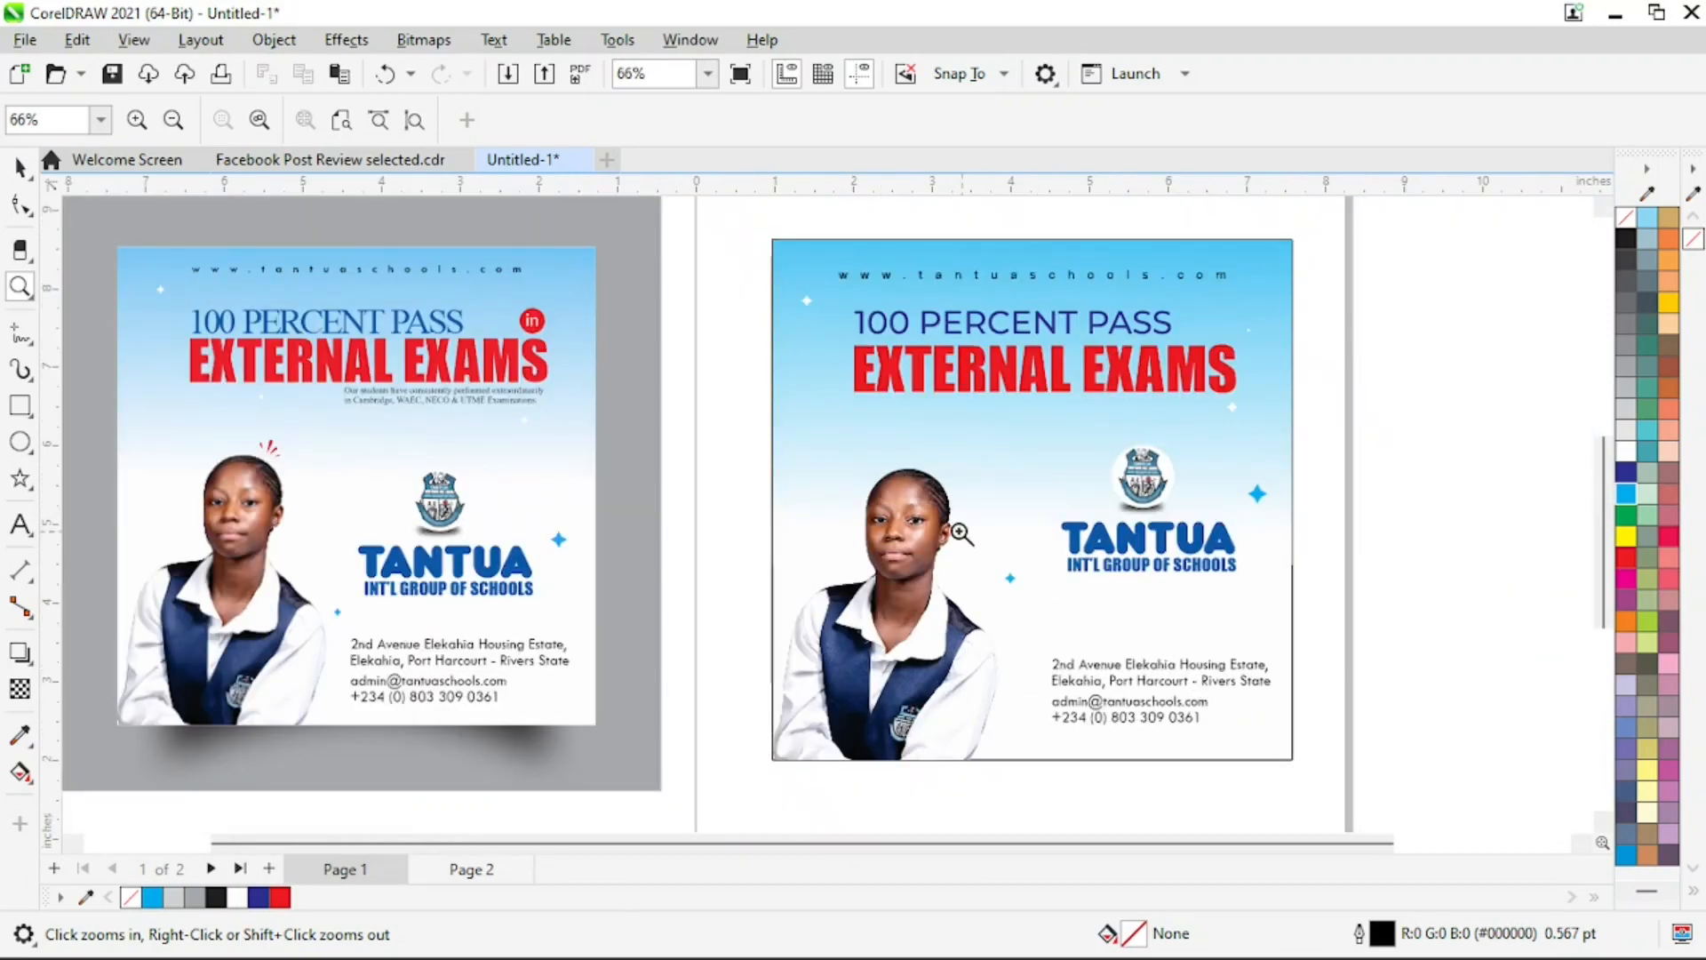
key(space)
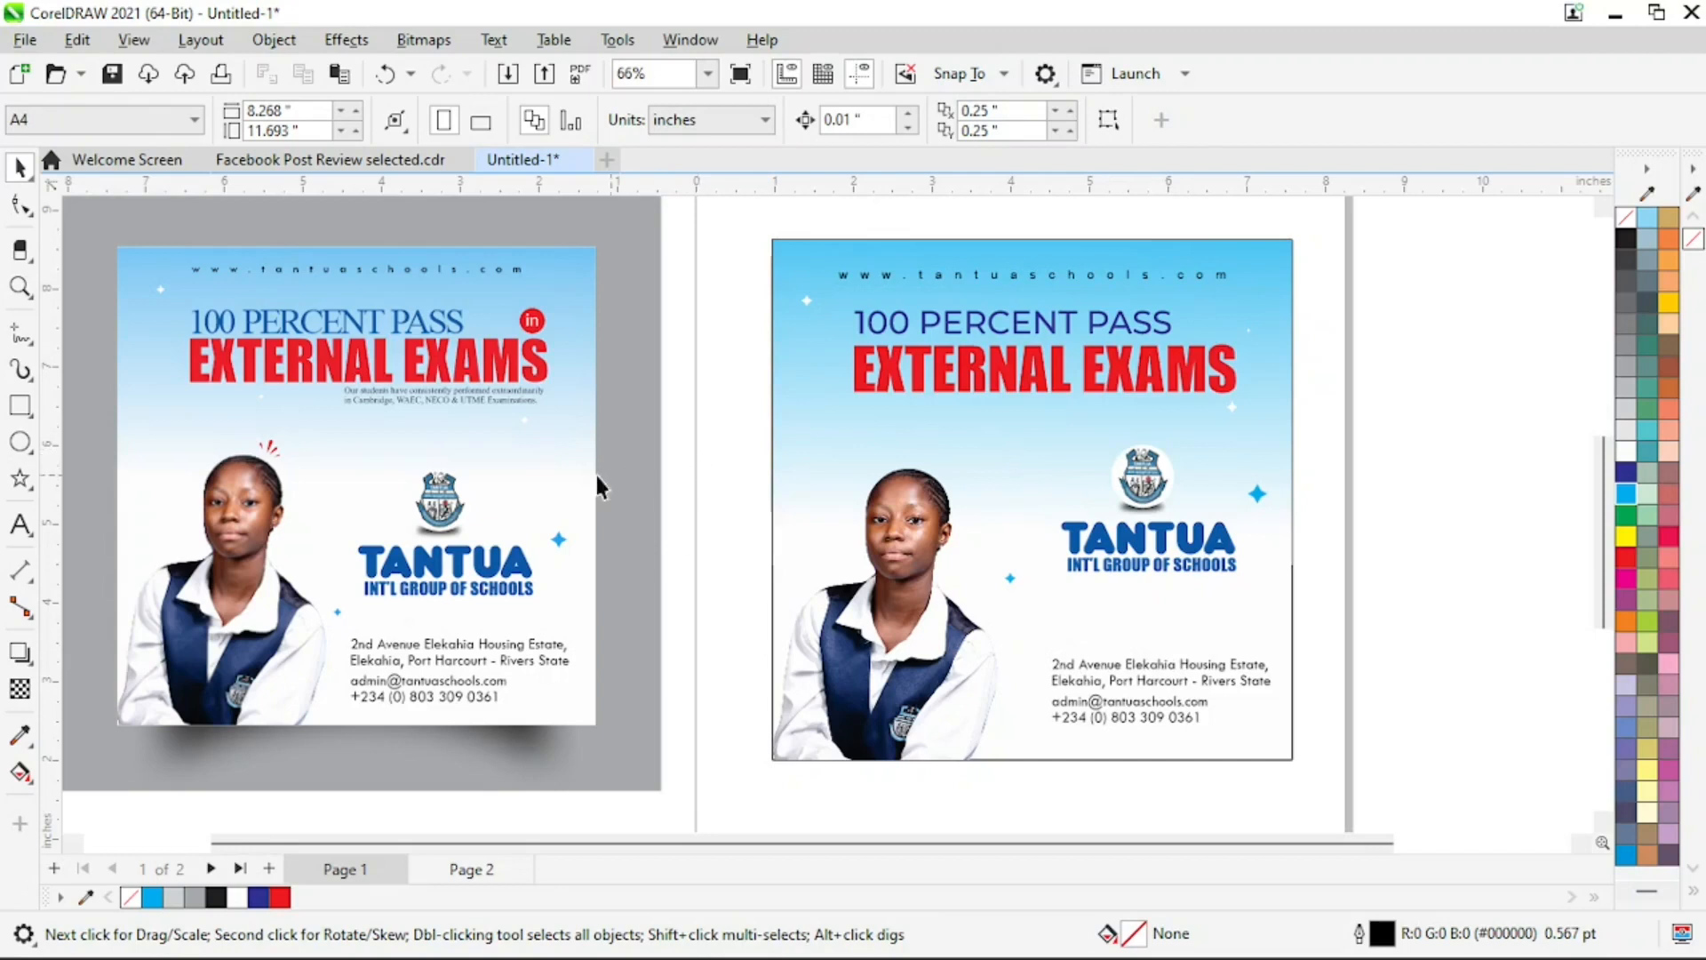
click(34, 347)
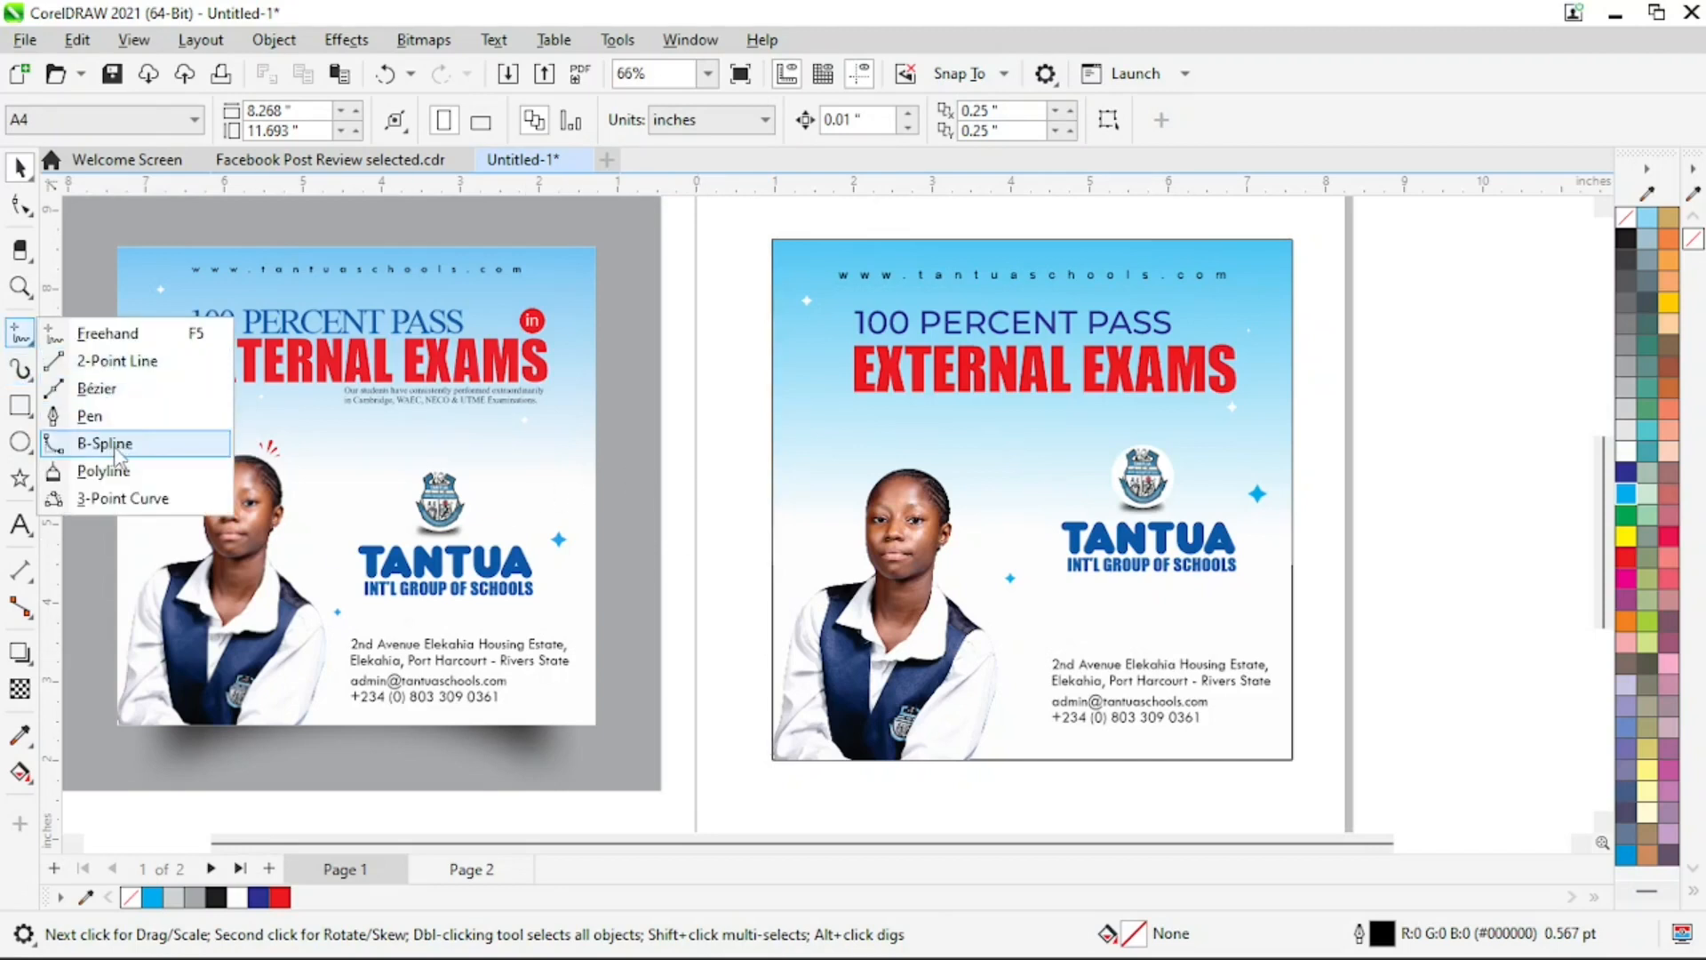
click(90, 416)
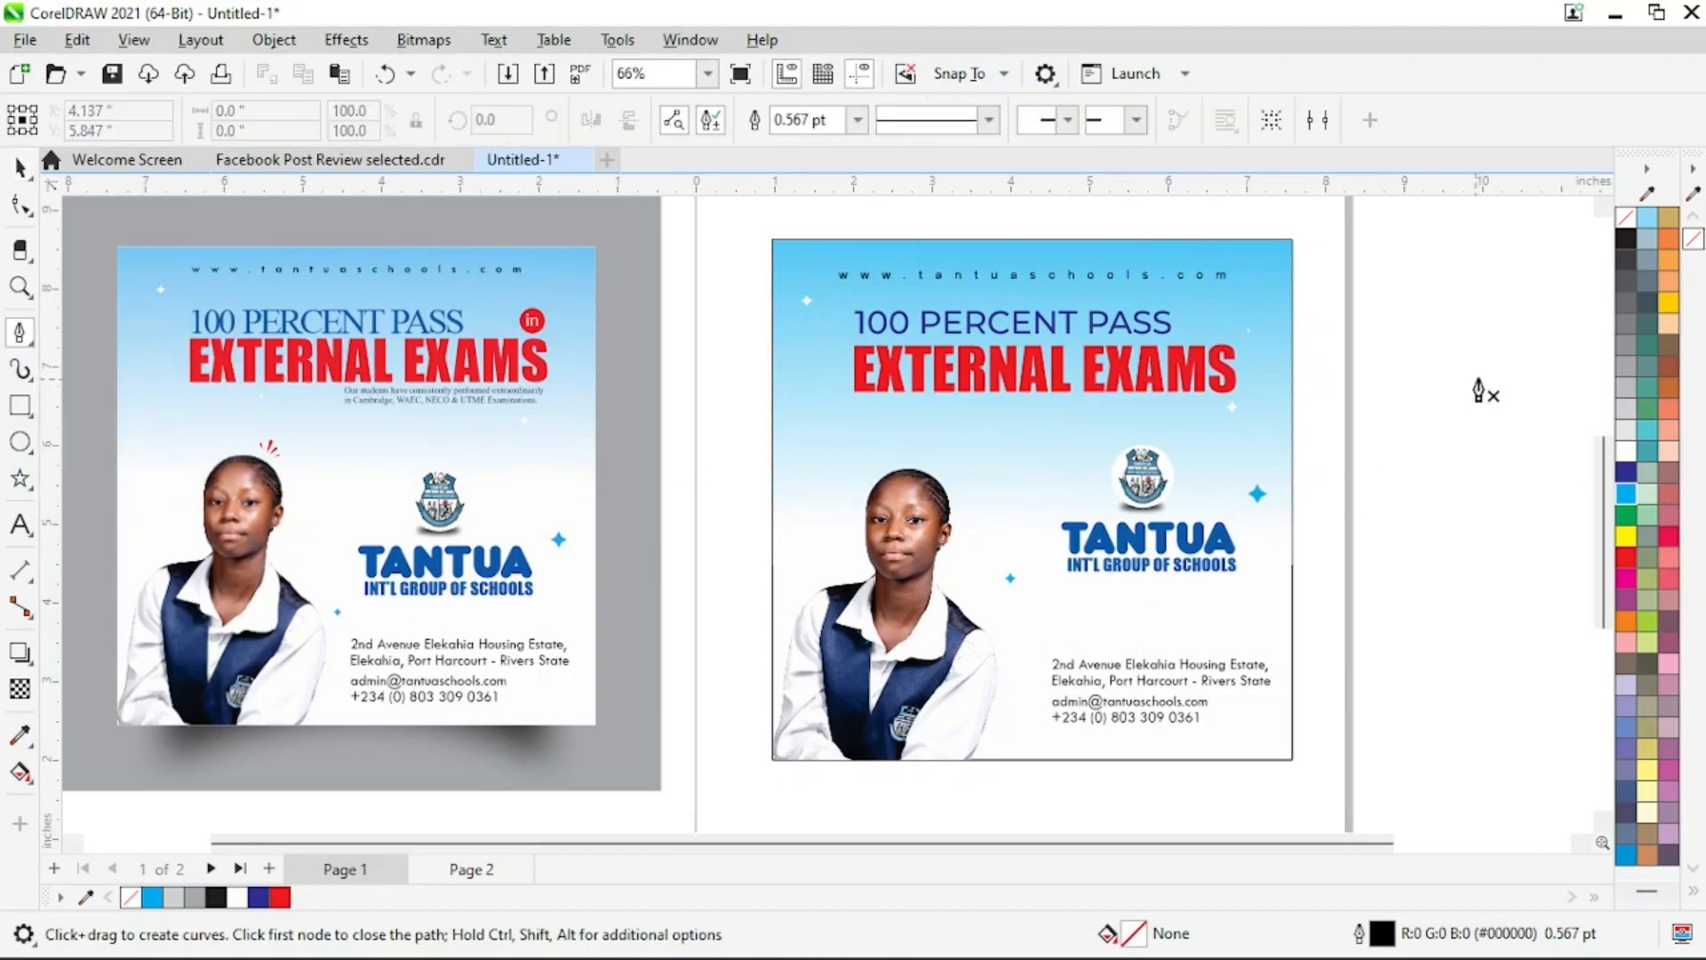
click(1428, 277)
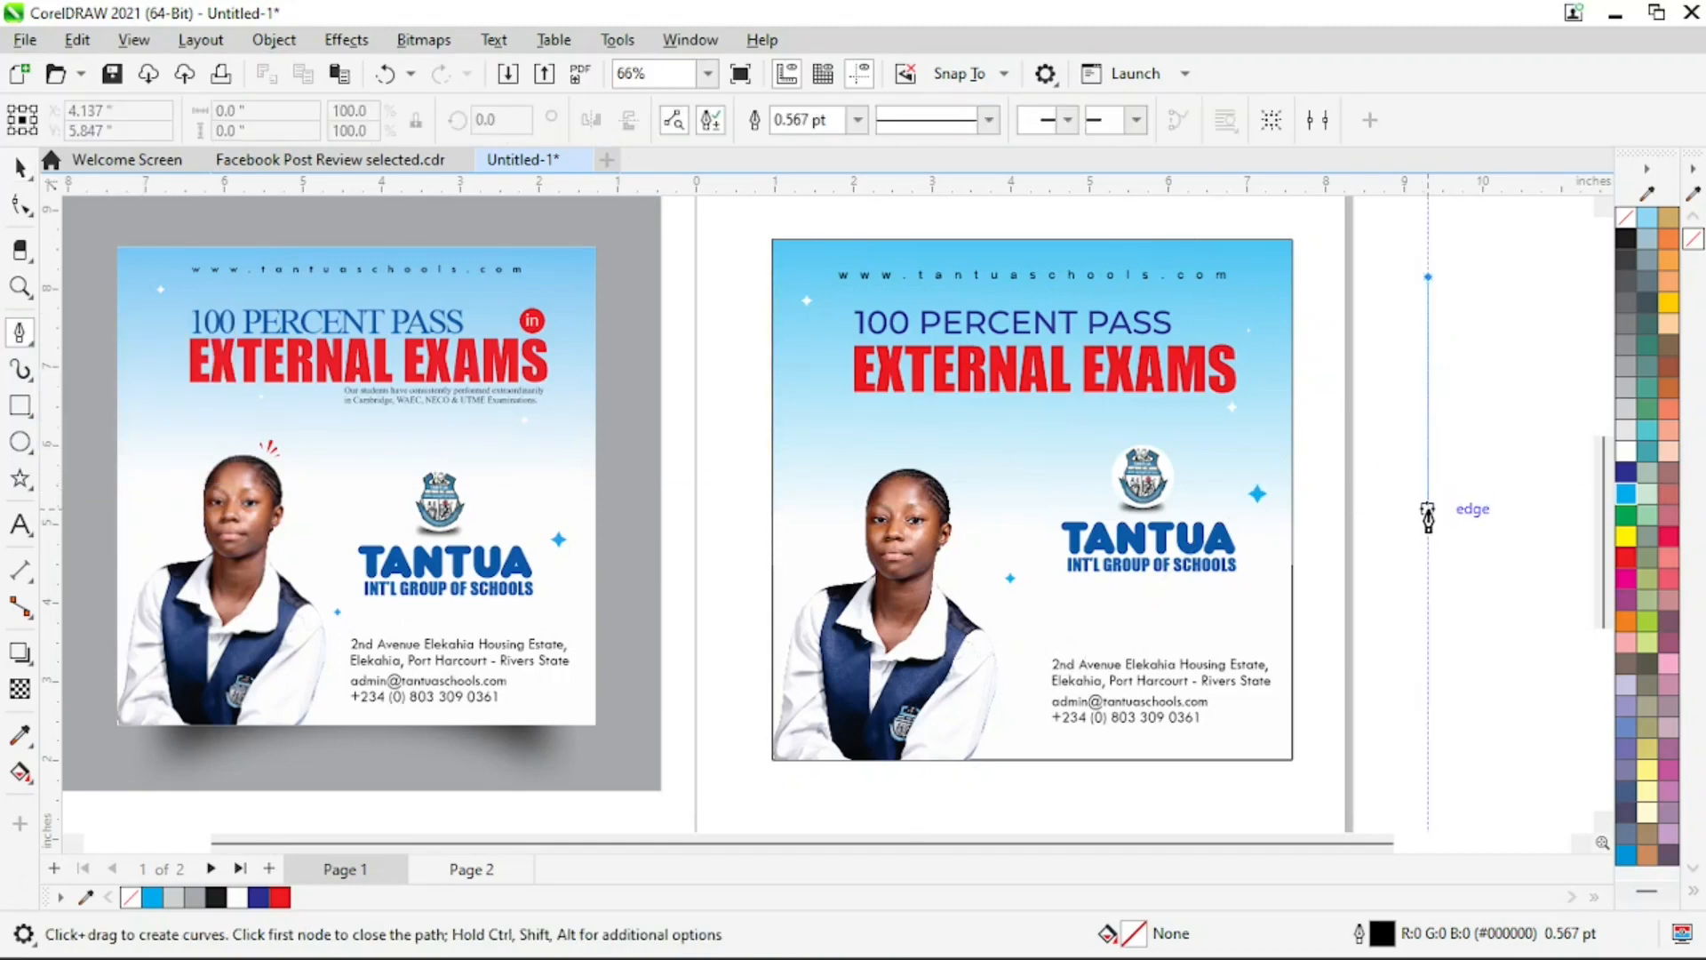
click(1428, 509)
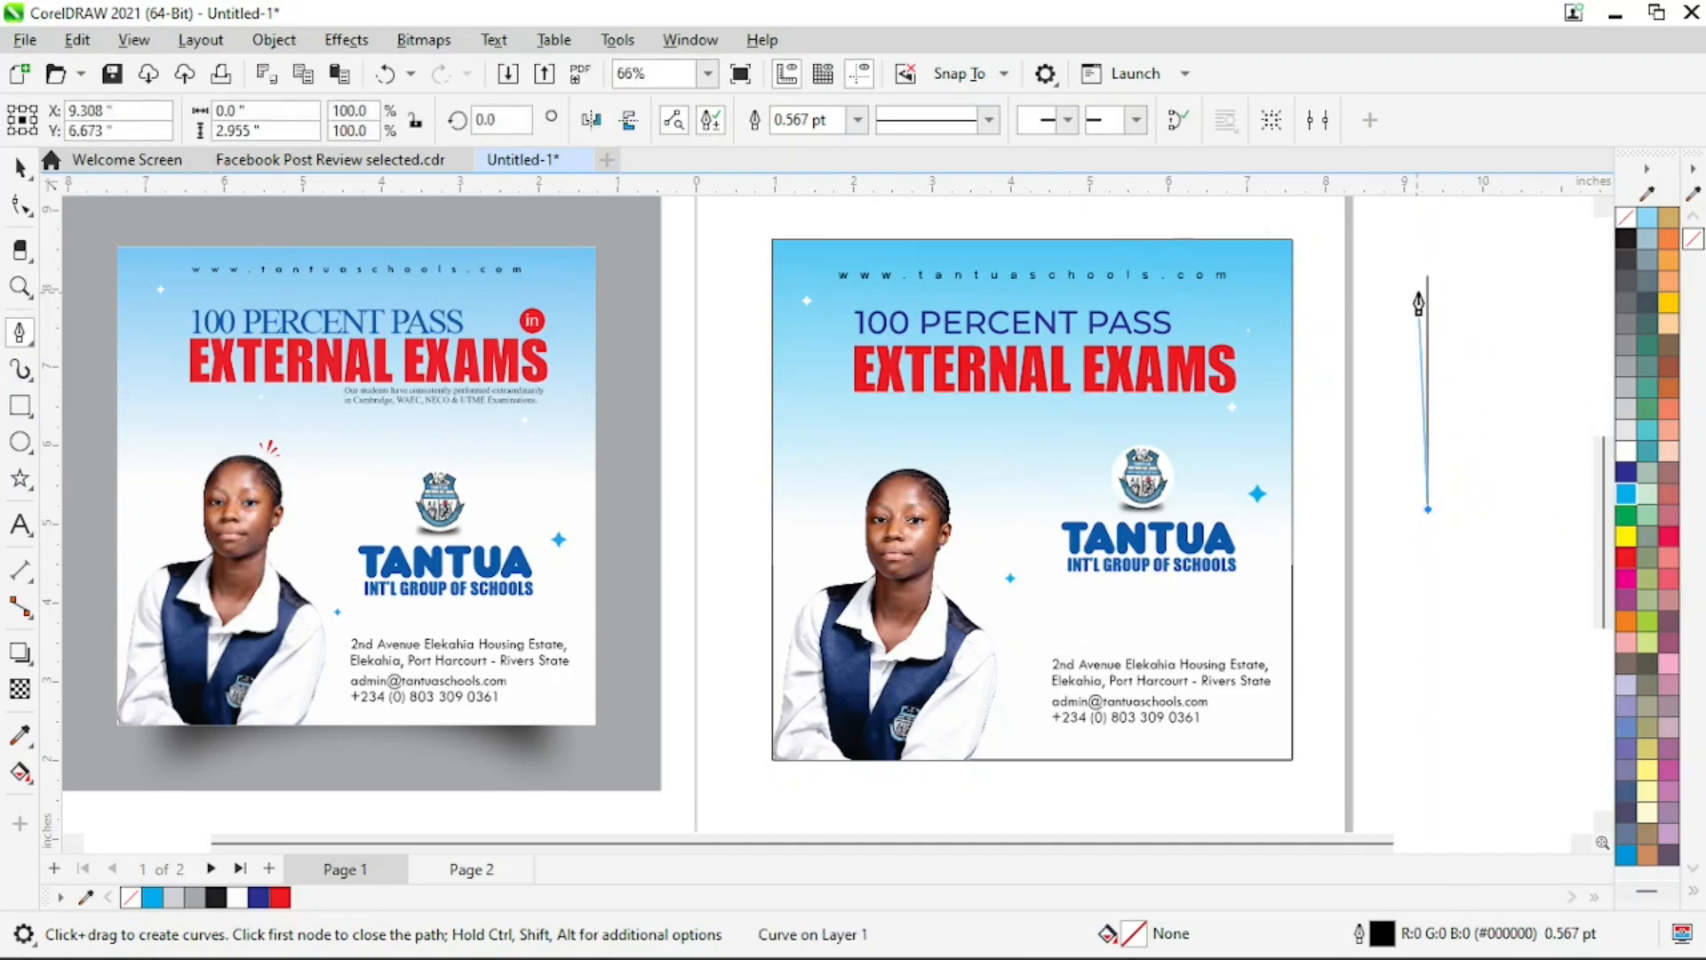
click(1428, 280)
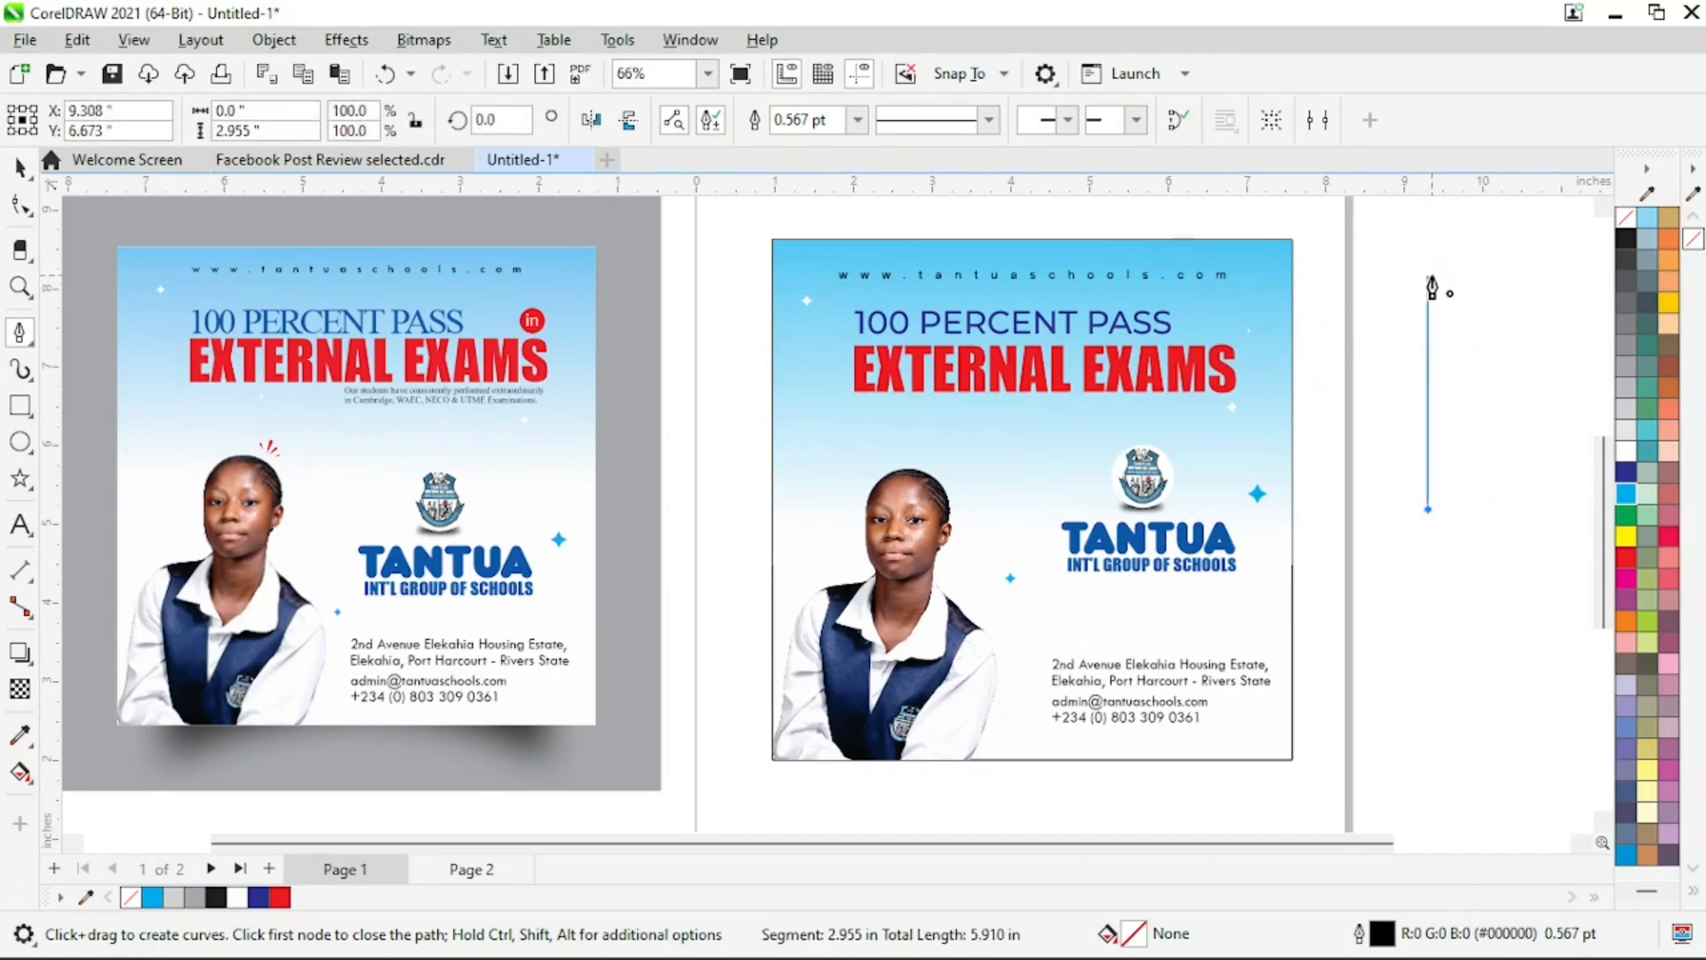
Convert one segment of the vertical line to a curve and bow it outward to the right
key(z)
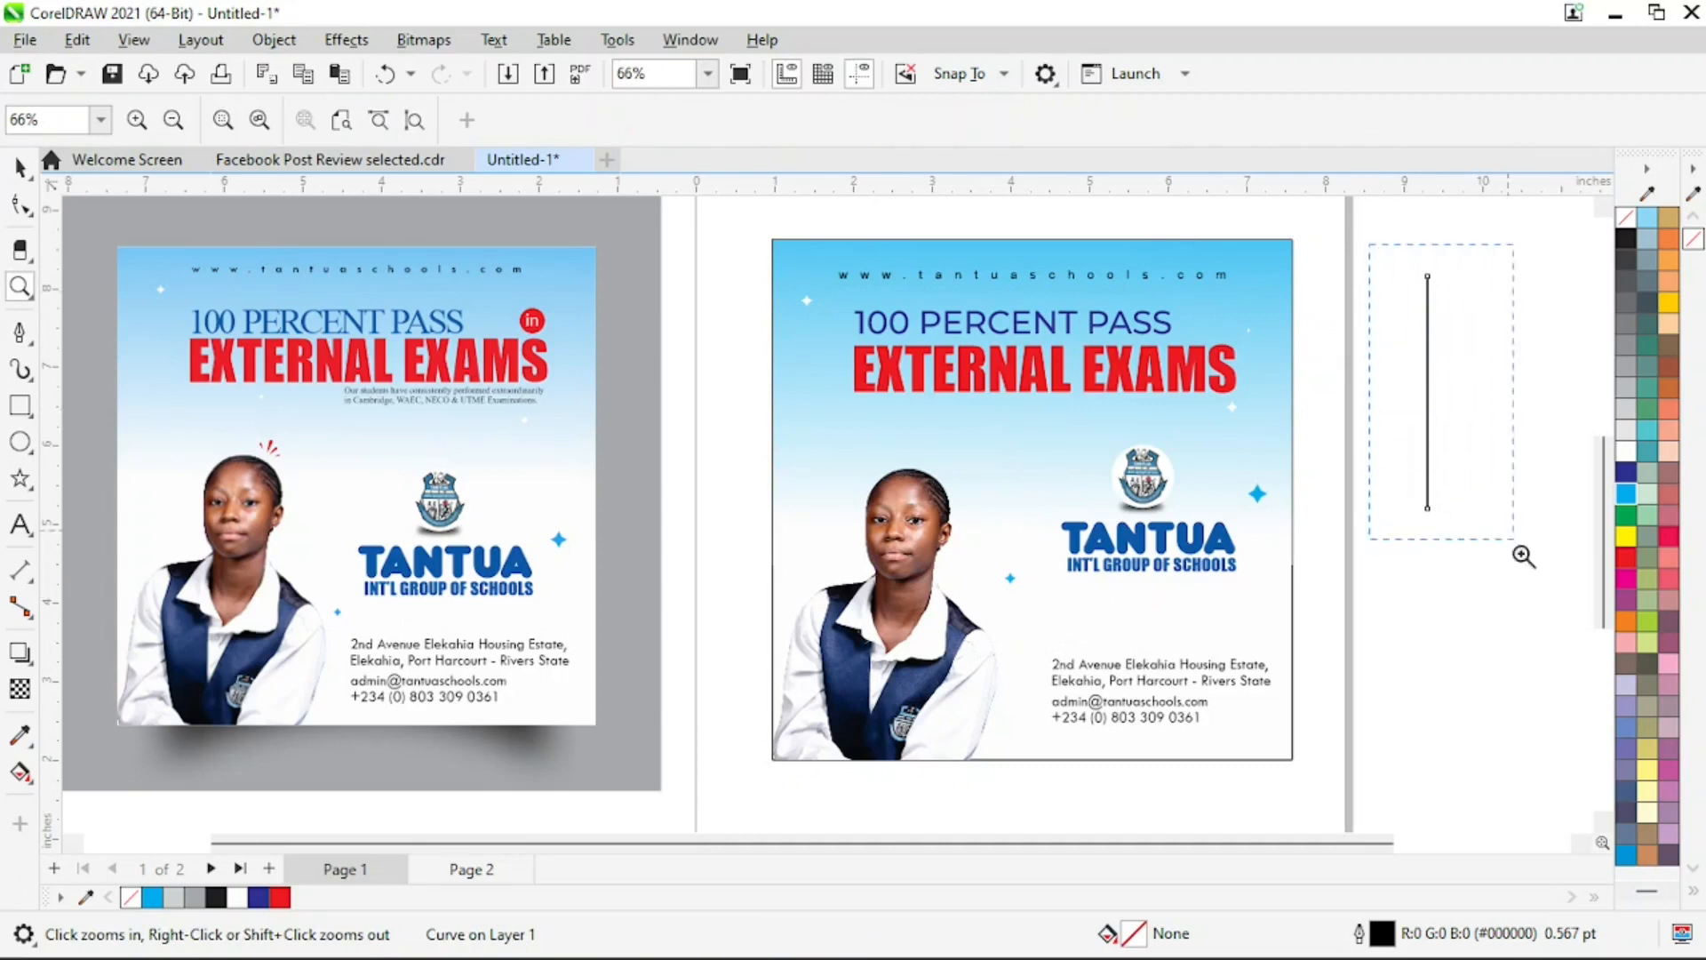
click(1545, 634)
click(19, 167)
click(20, 206)
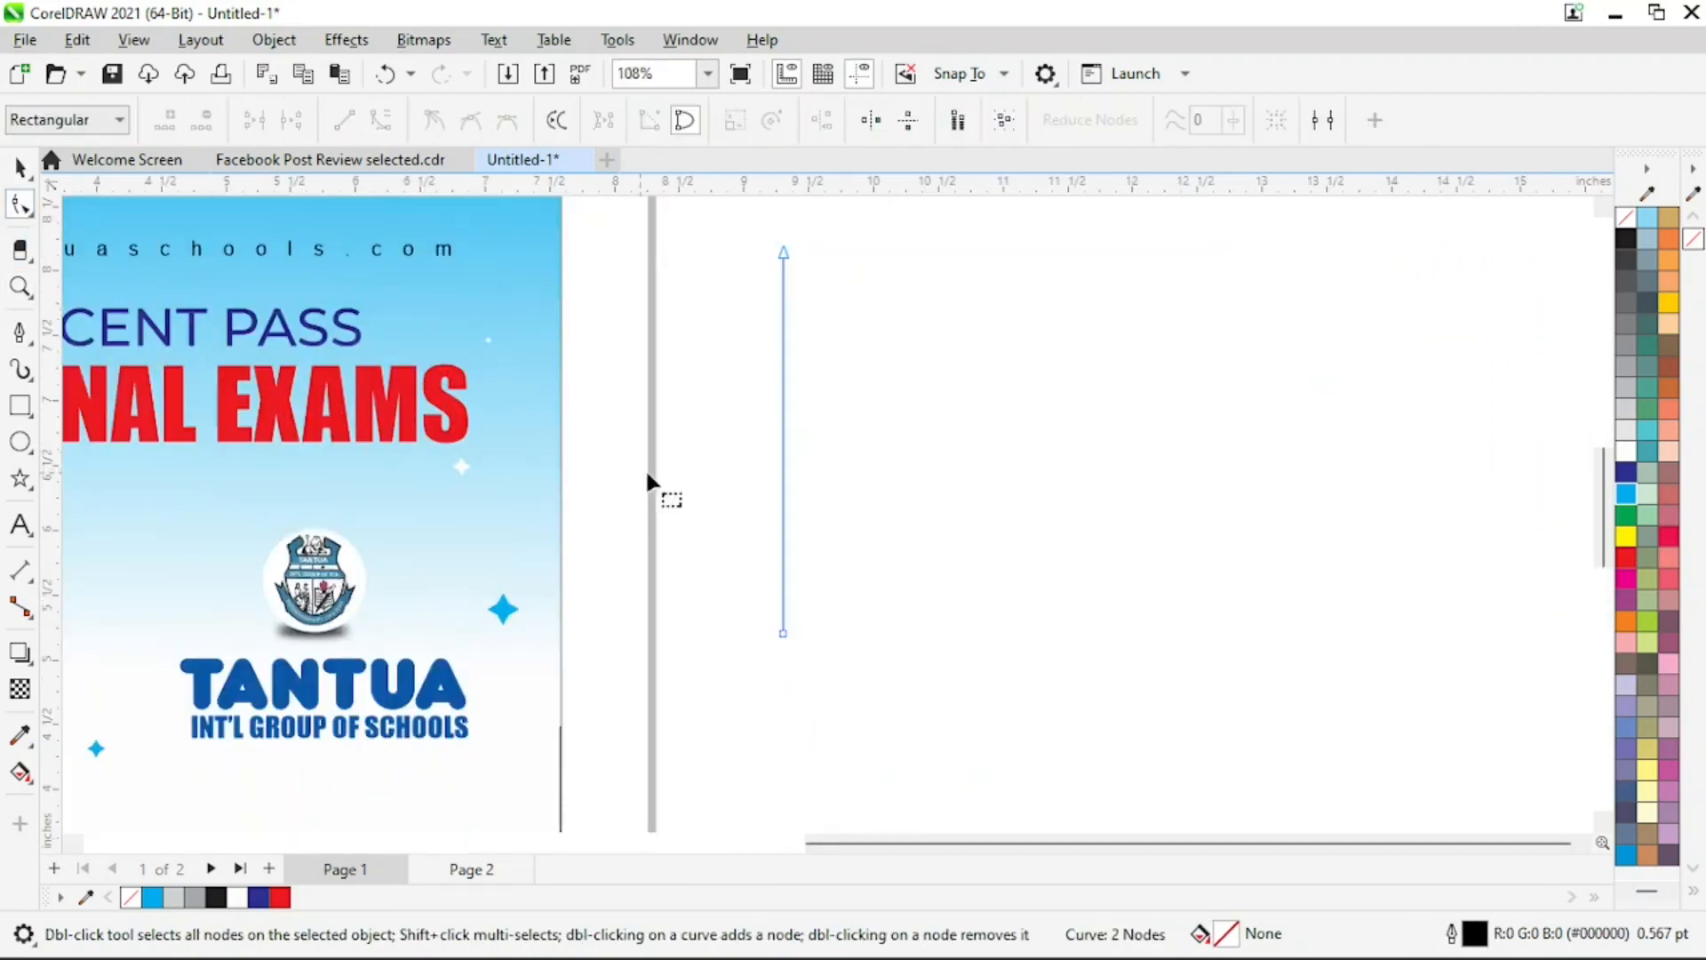
click(783, 461)
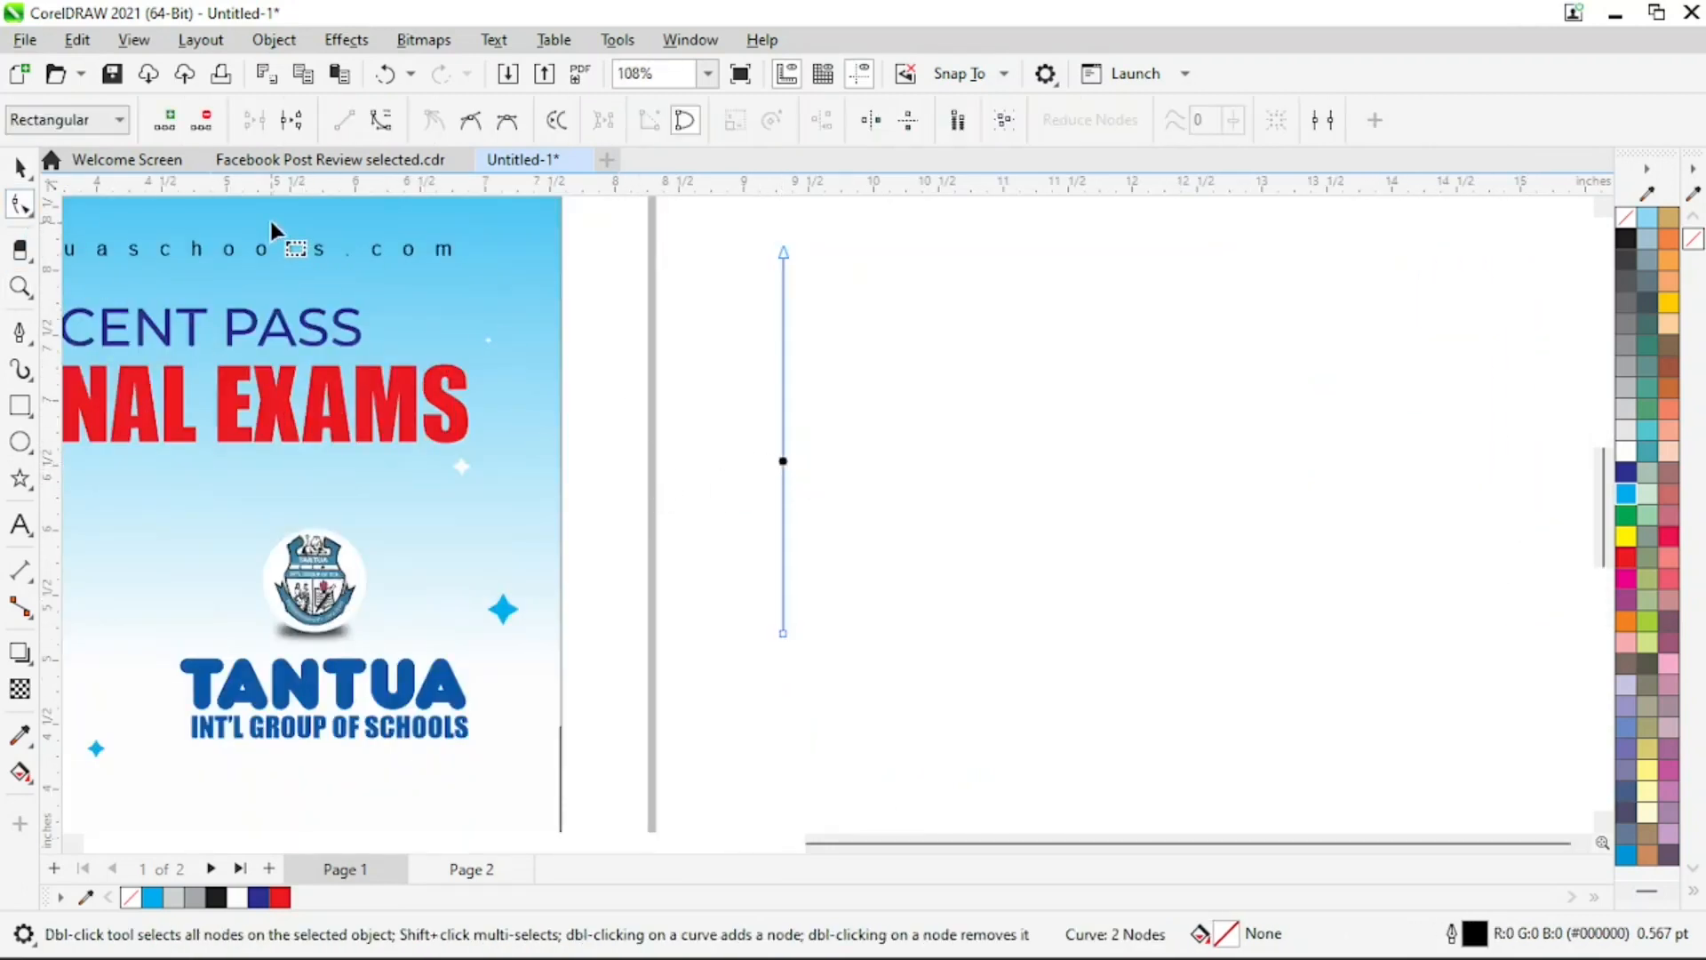
click(381, 119)
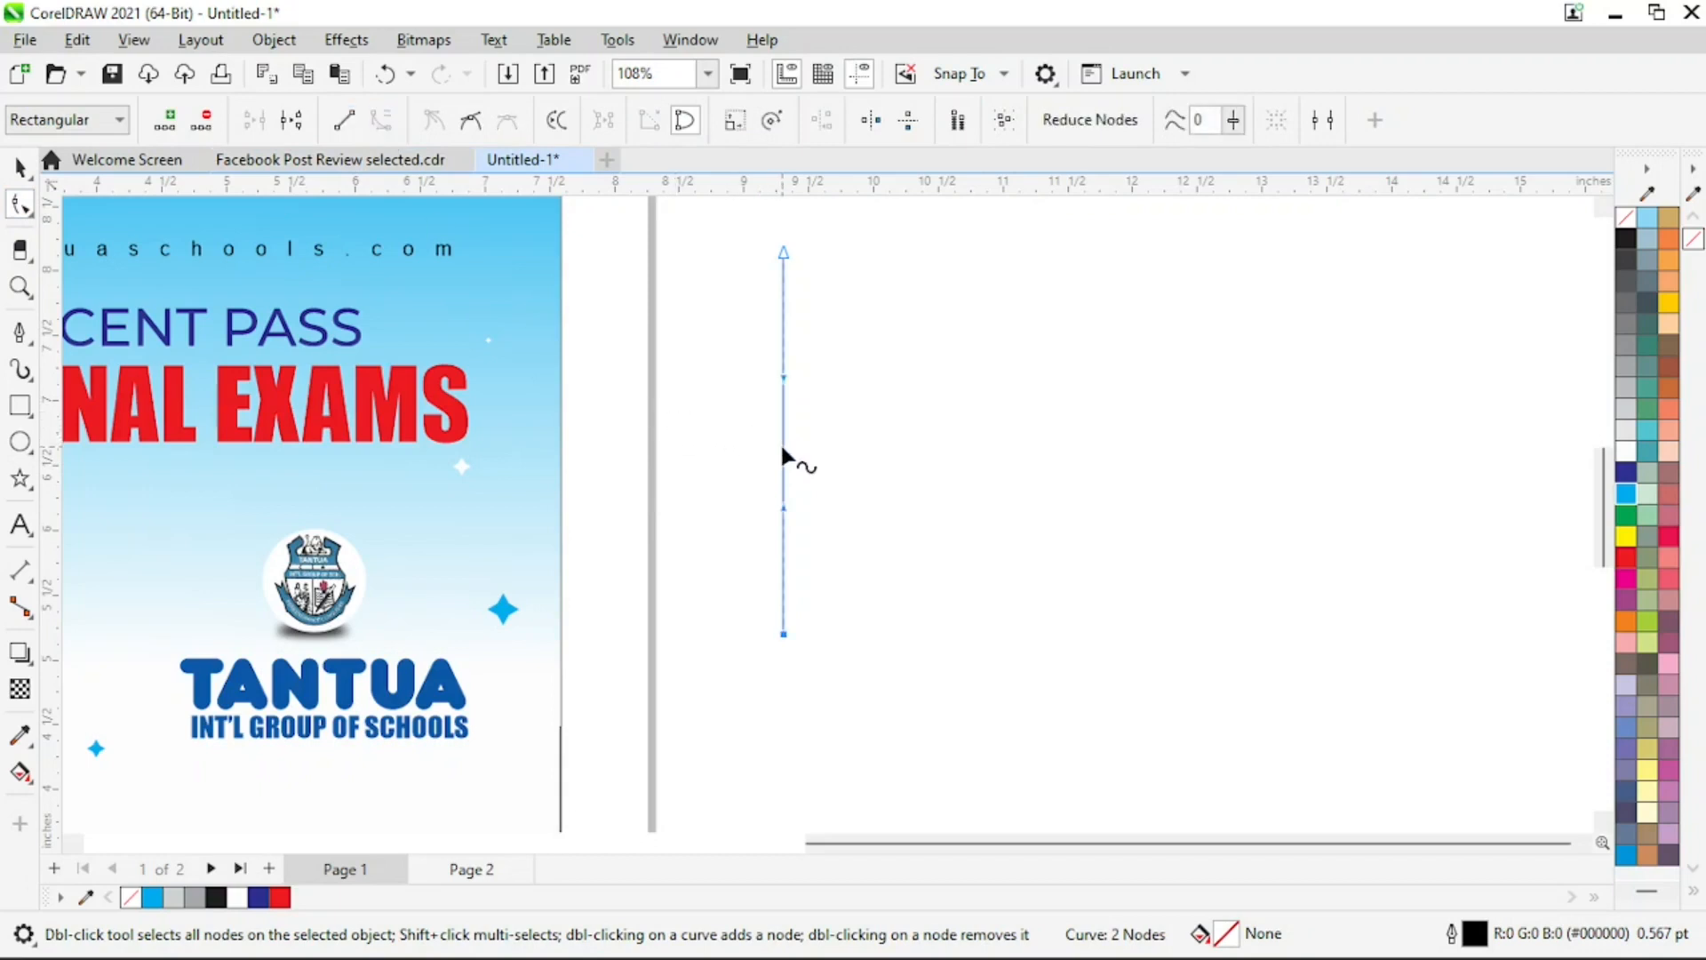
drag(785, 449, 830, 465)
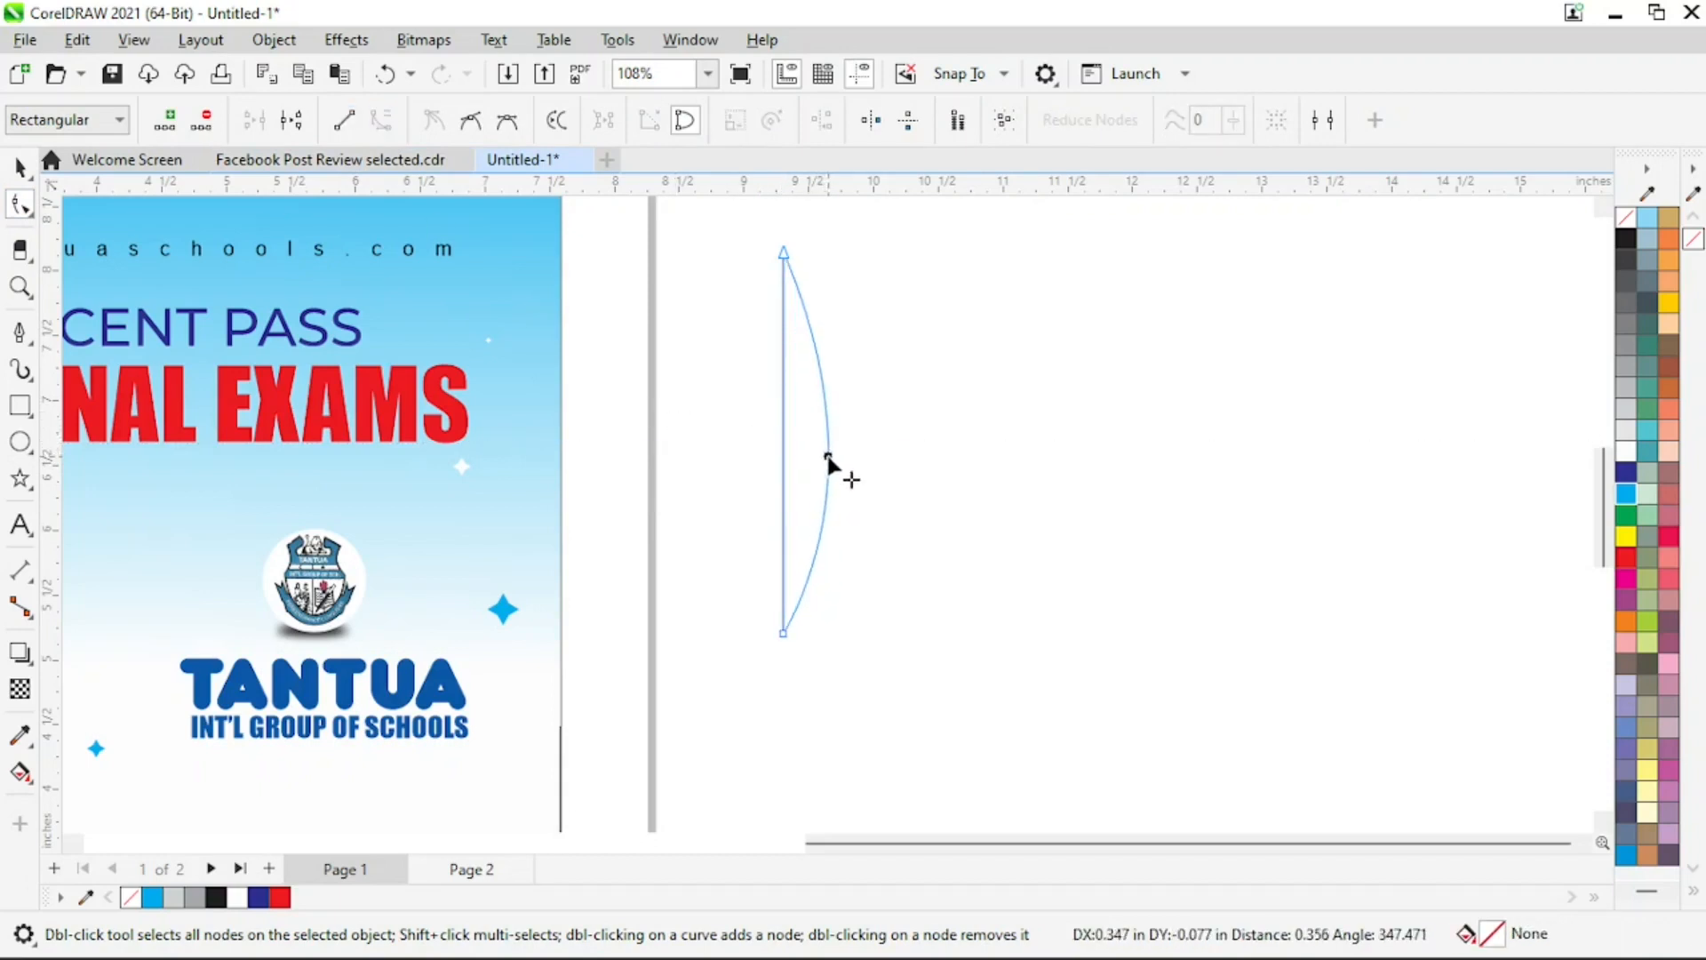
Convert the remaining straight segment to a curve and bow it to the left, forming a pointed leaf shape
click(779, 451)
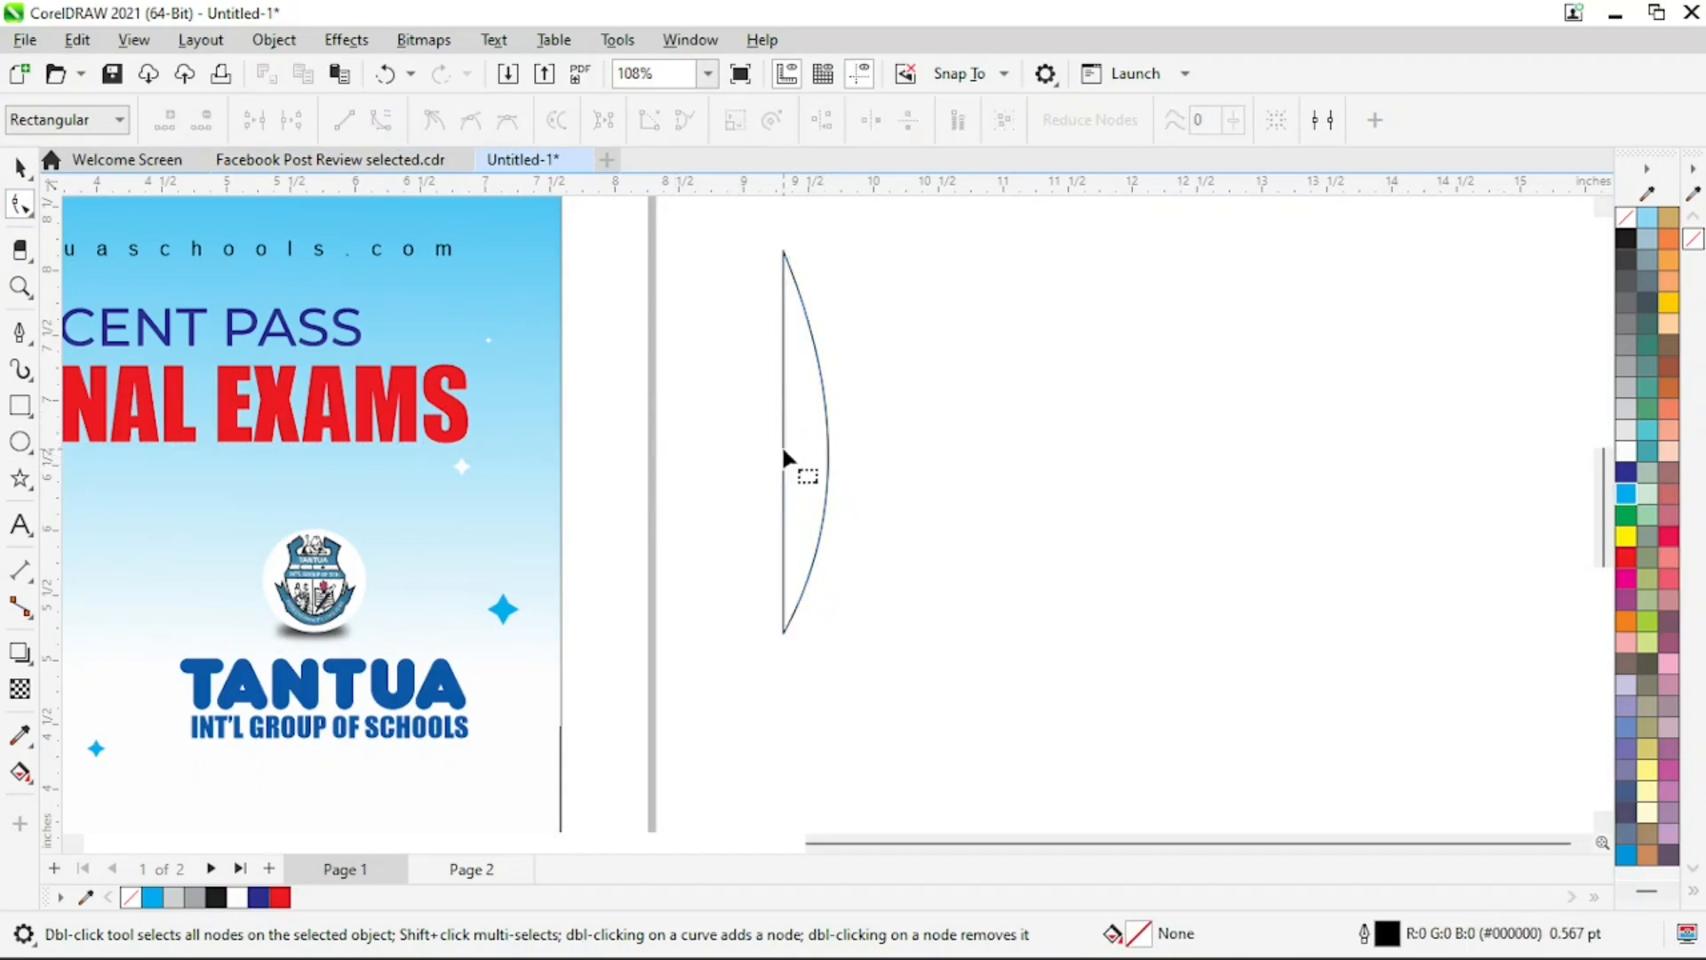
click(783, 454)
click(783, 450)
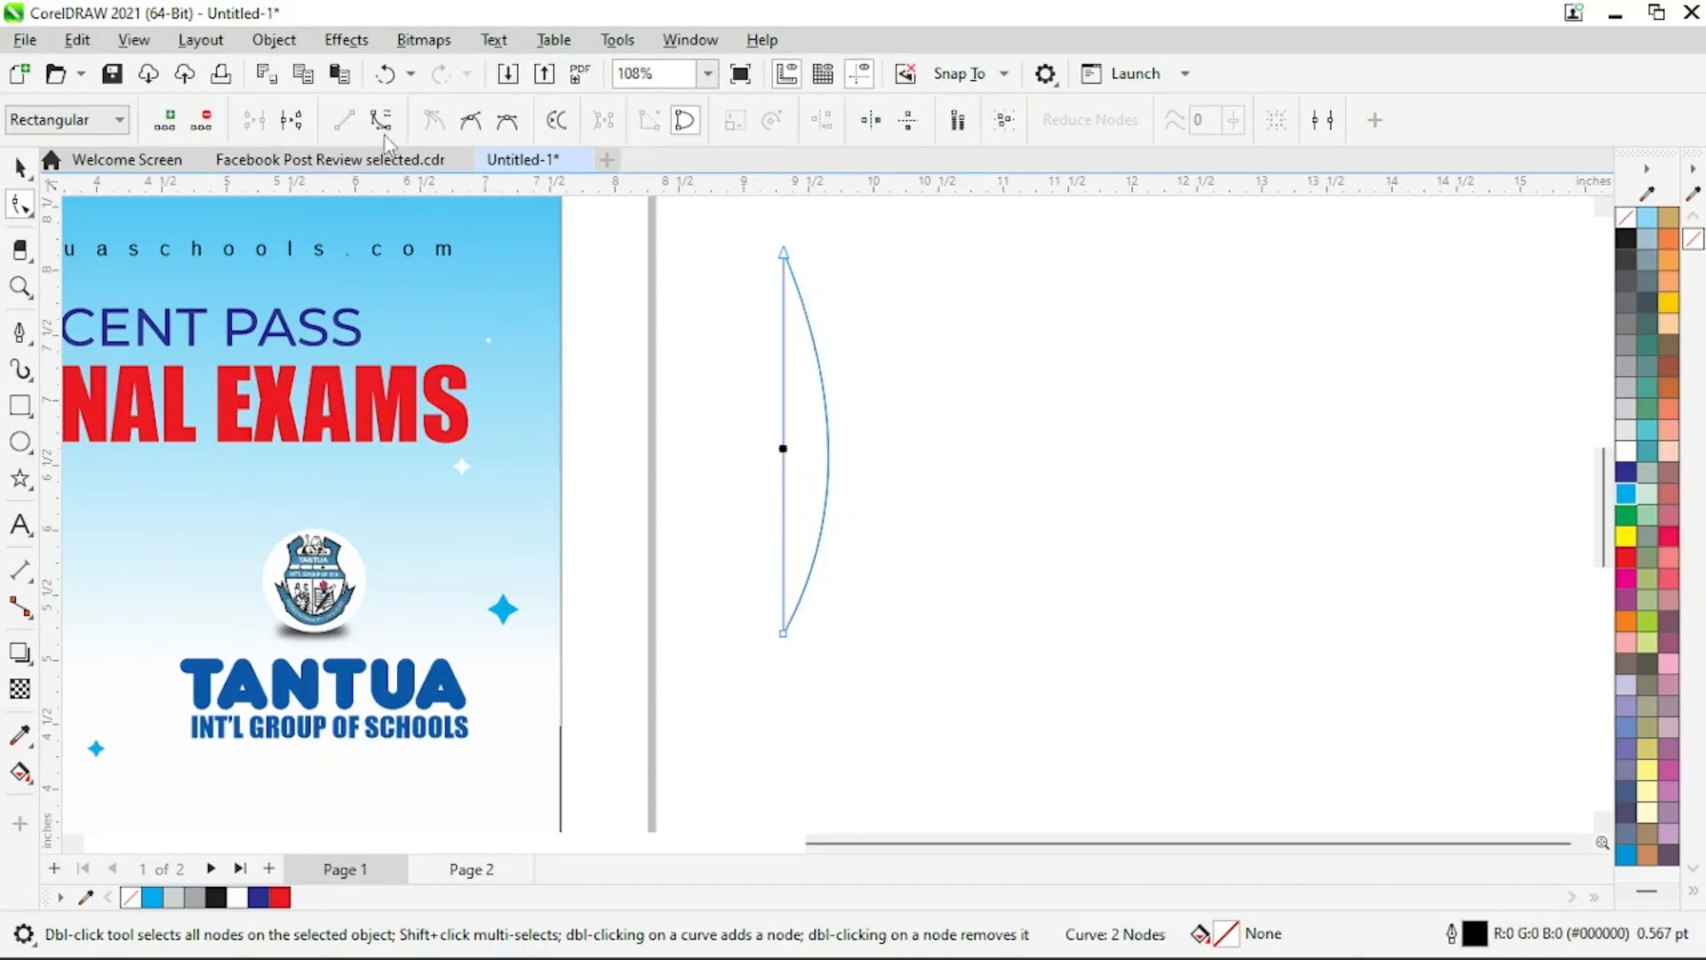
click(381, 121)
click(780, 455)
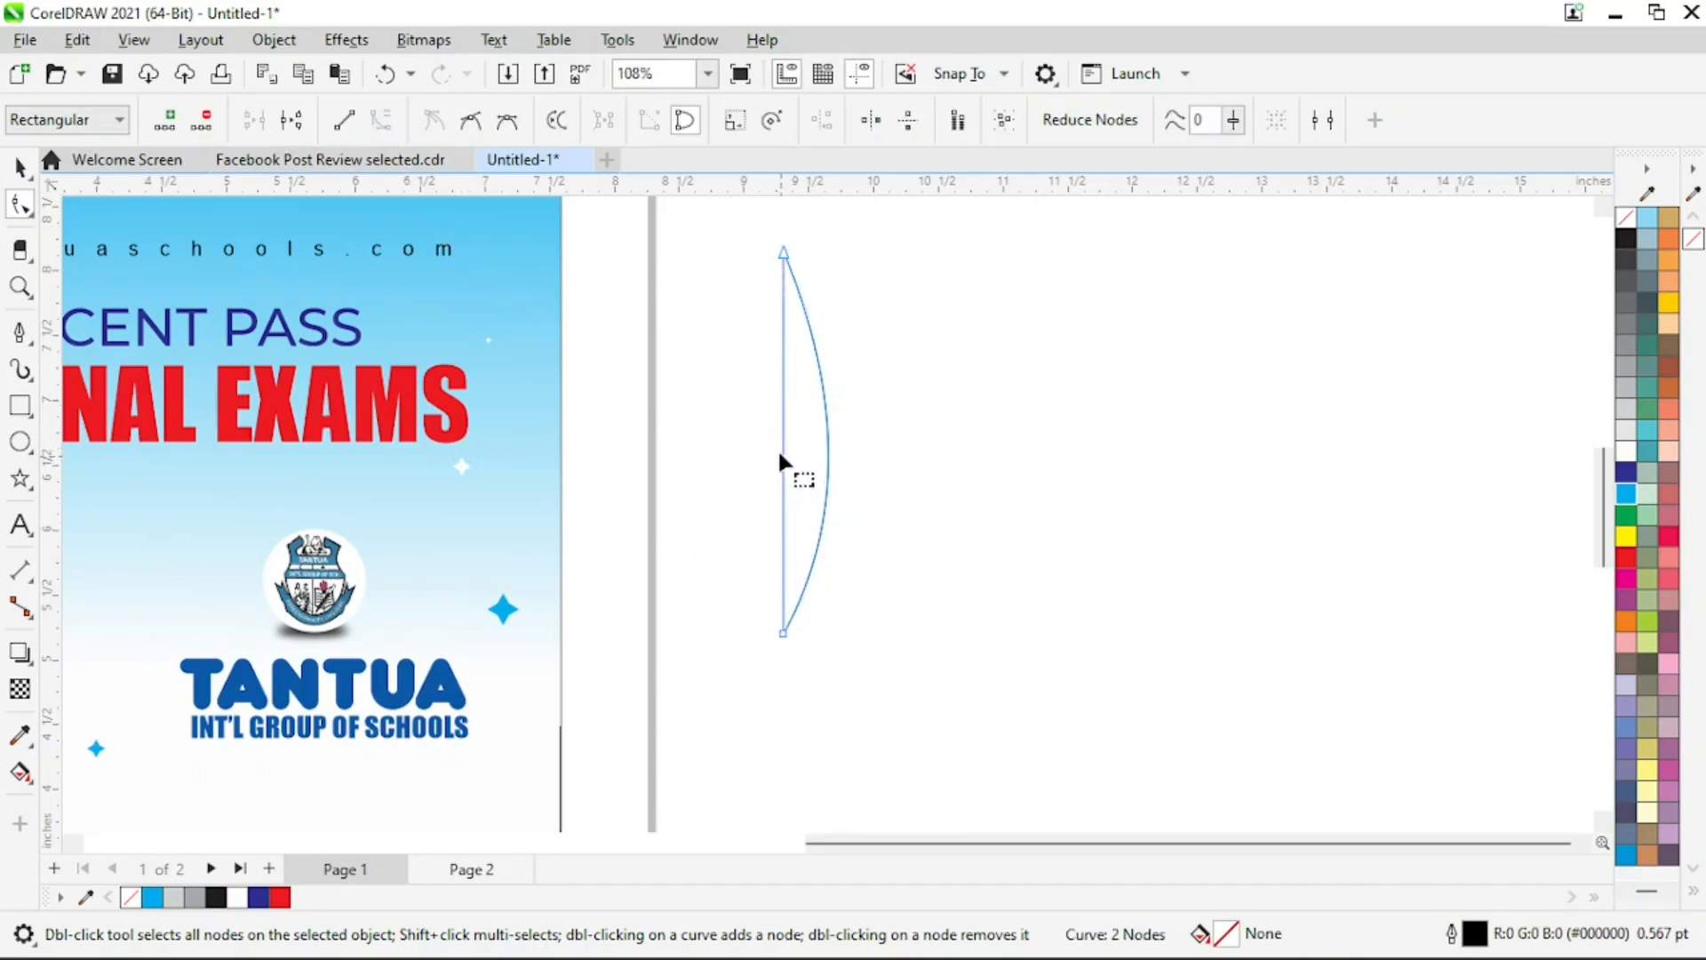
drag(814, 434, 731, 451)
click(997, 538)
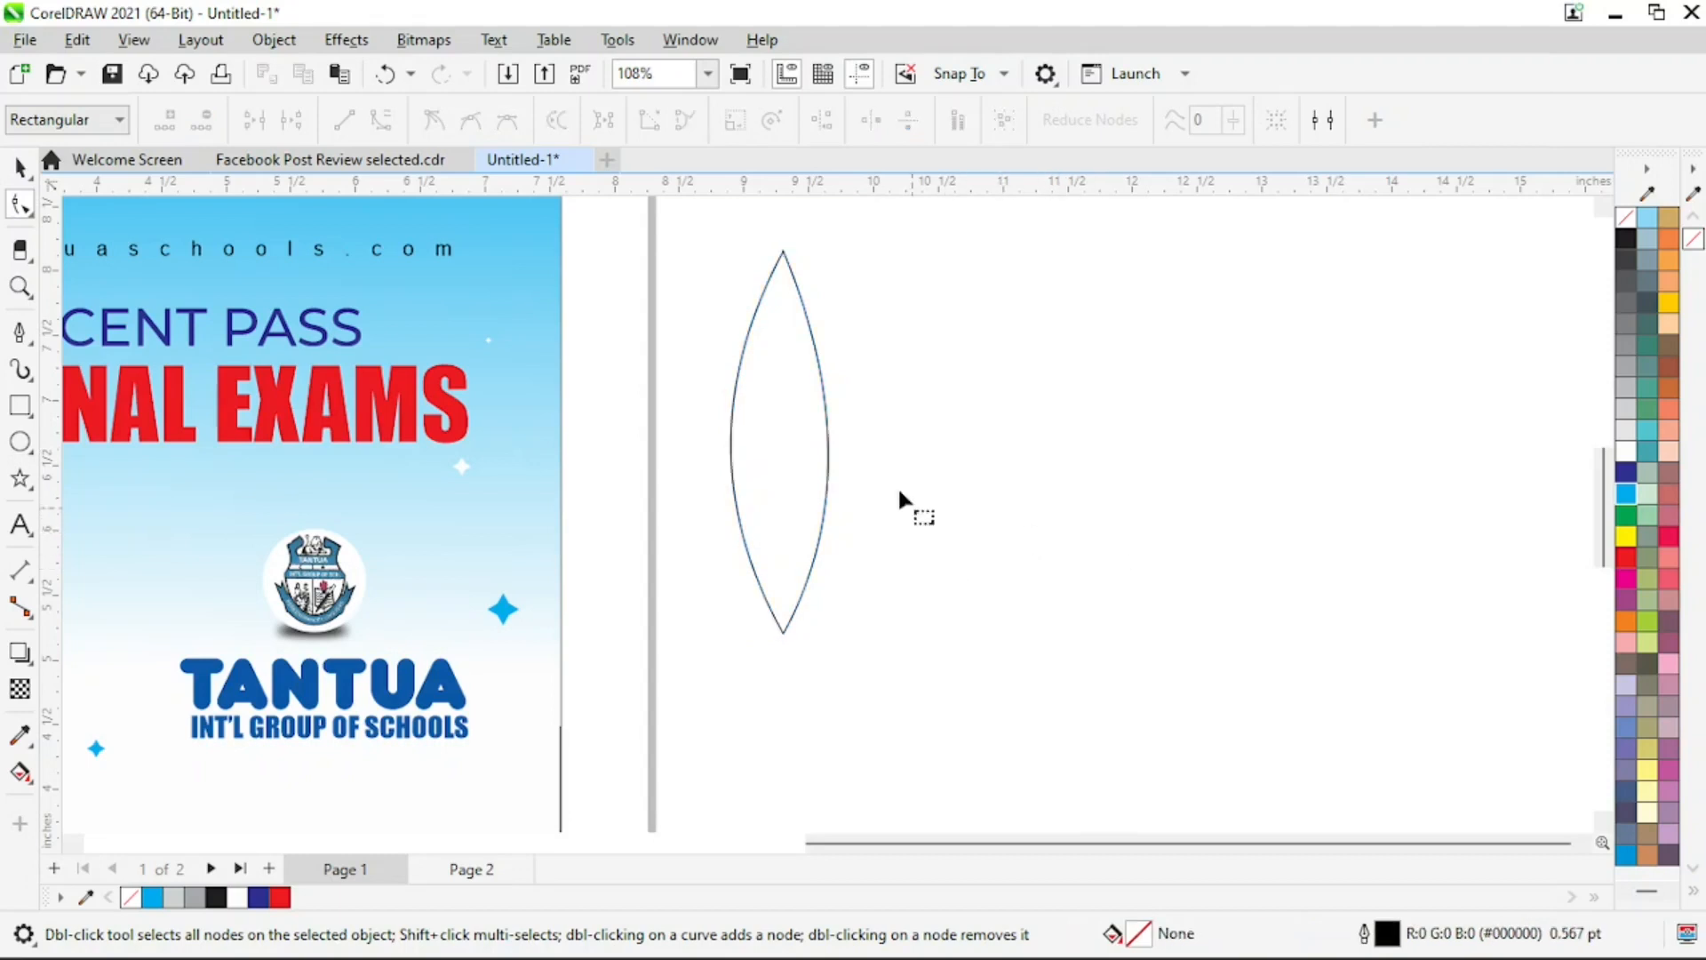
click(784, 249)
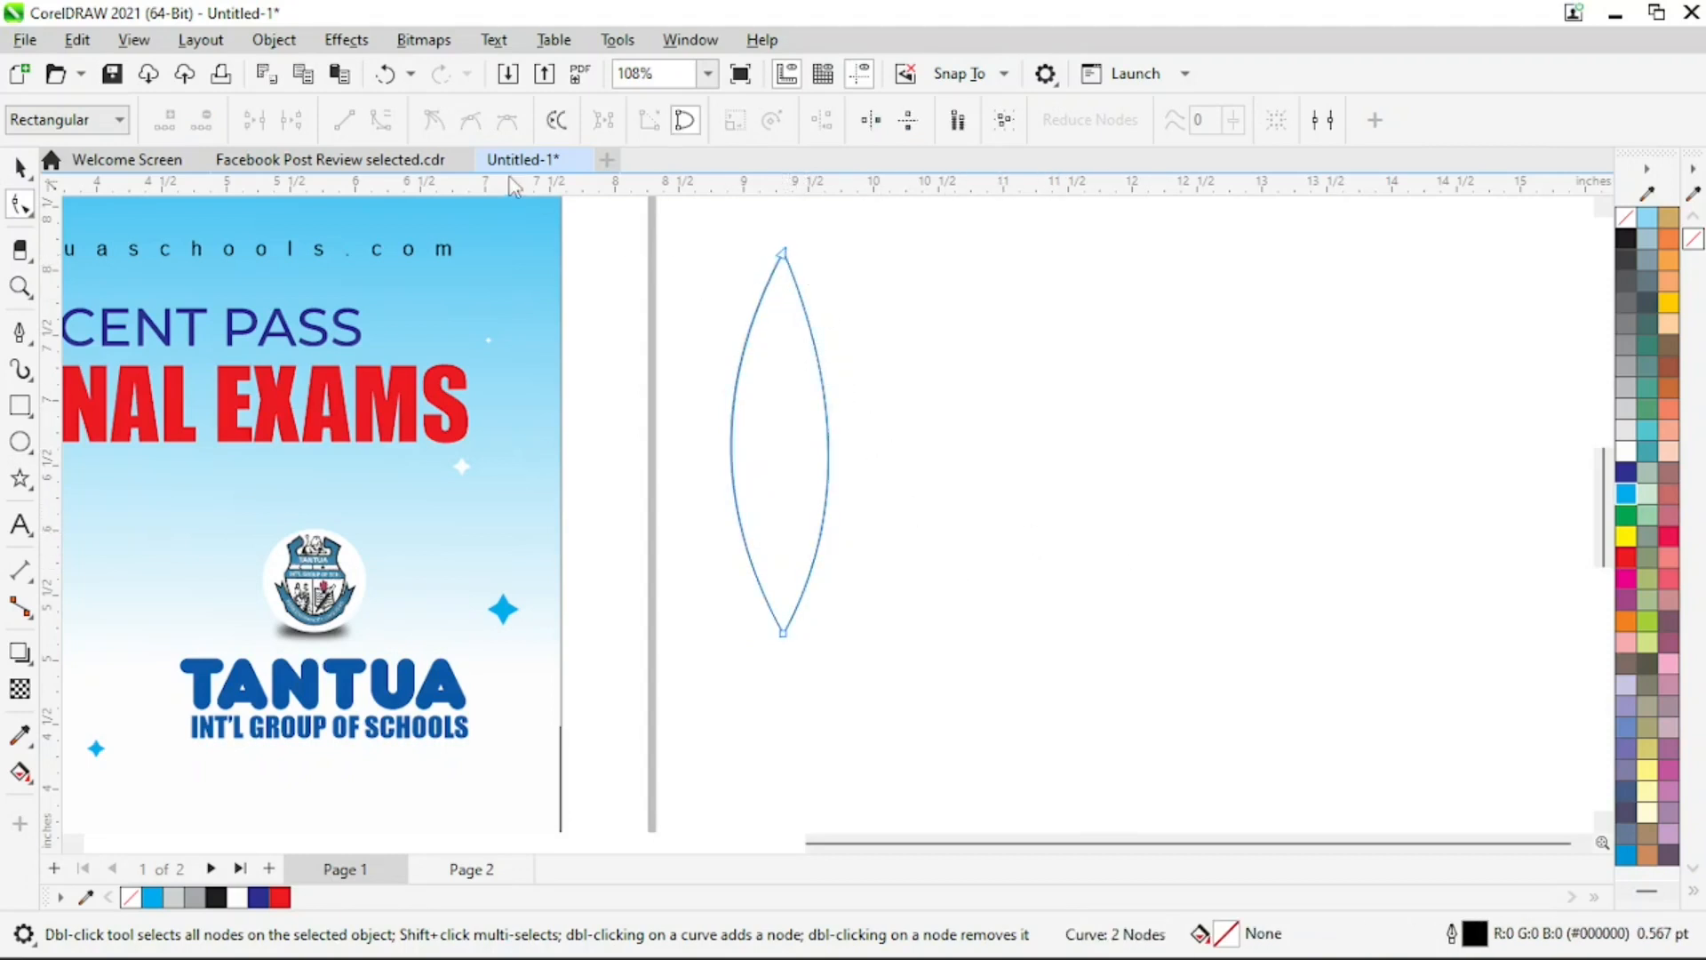
key(ctrl+z)
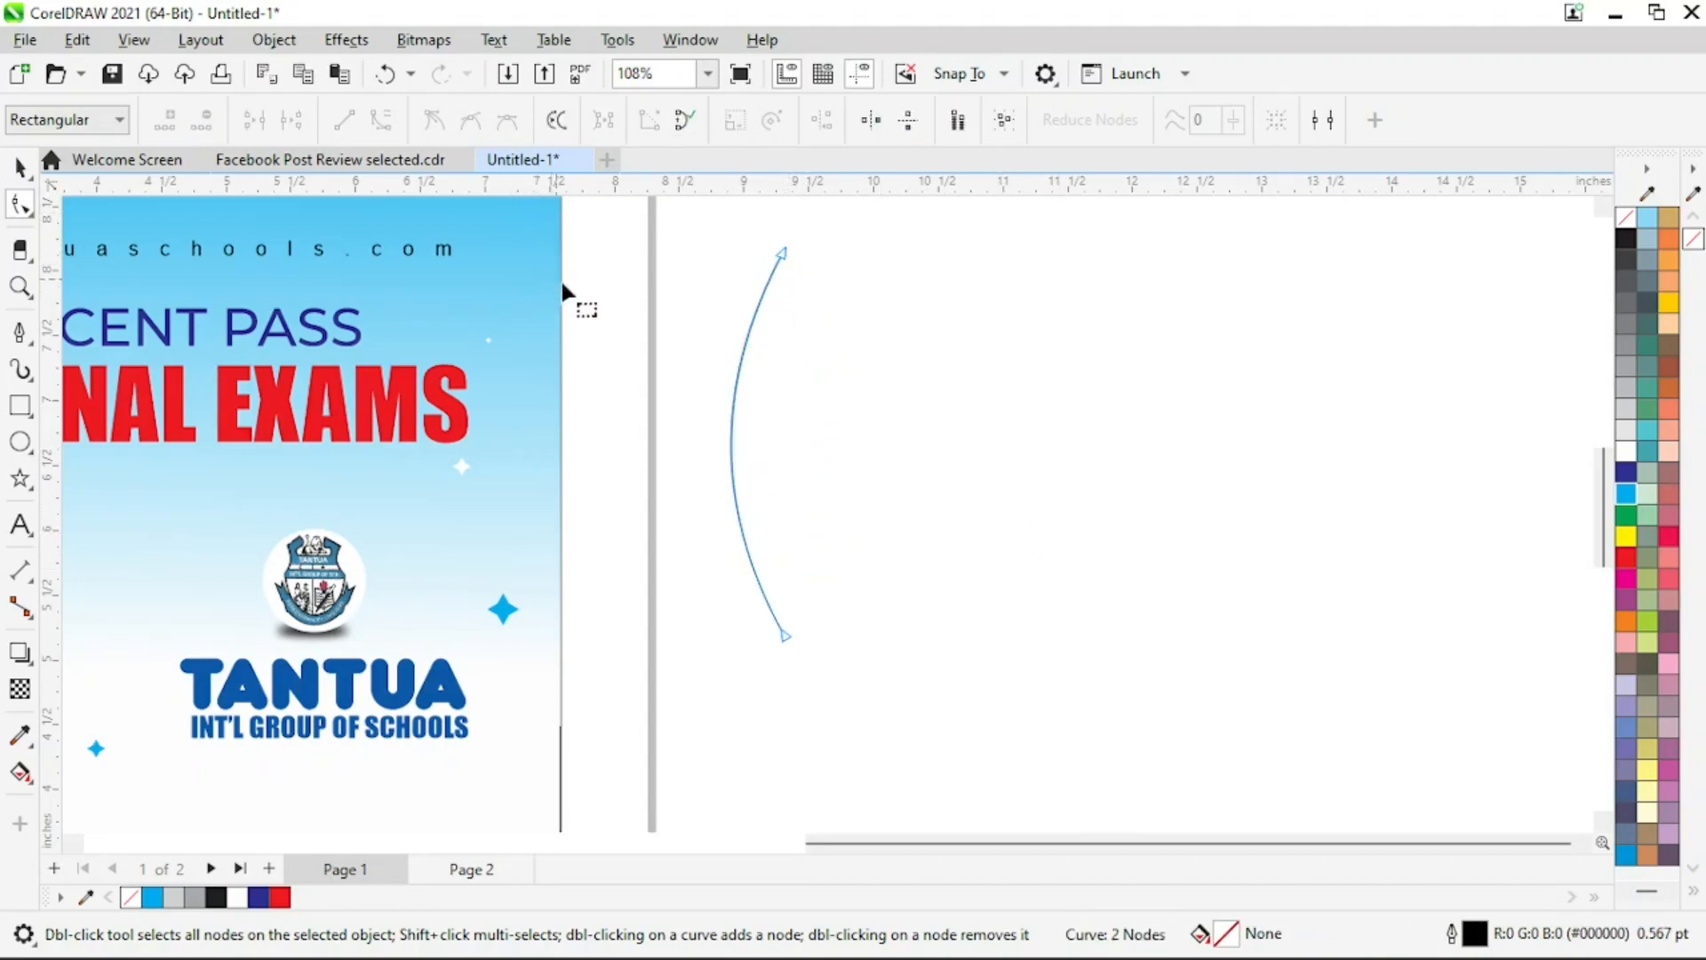
key(ctrl+z)
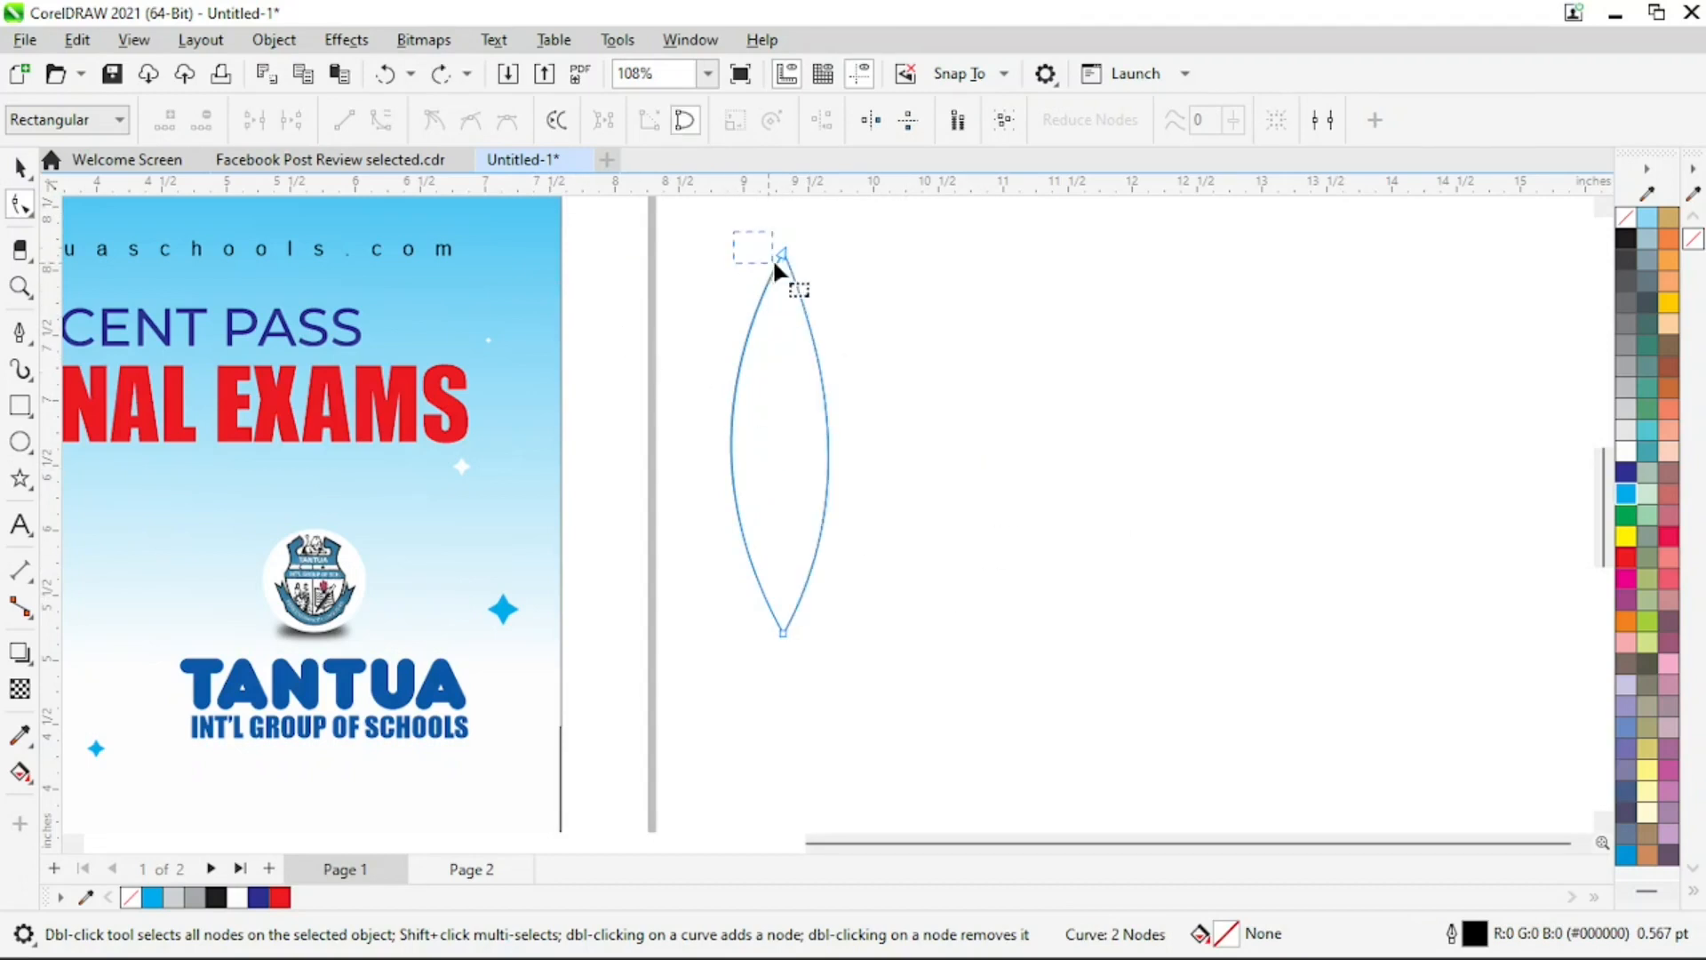
Delete the upper node of the leaf shape to turn it into a teardrop with a rounded top
drag(774, 264, 776, 266)
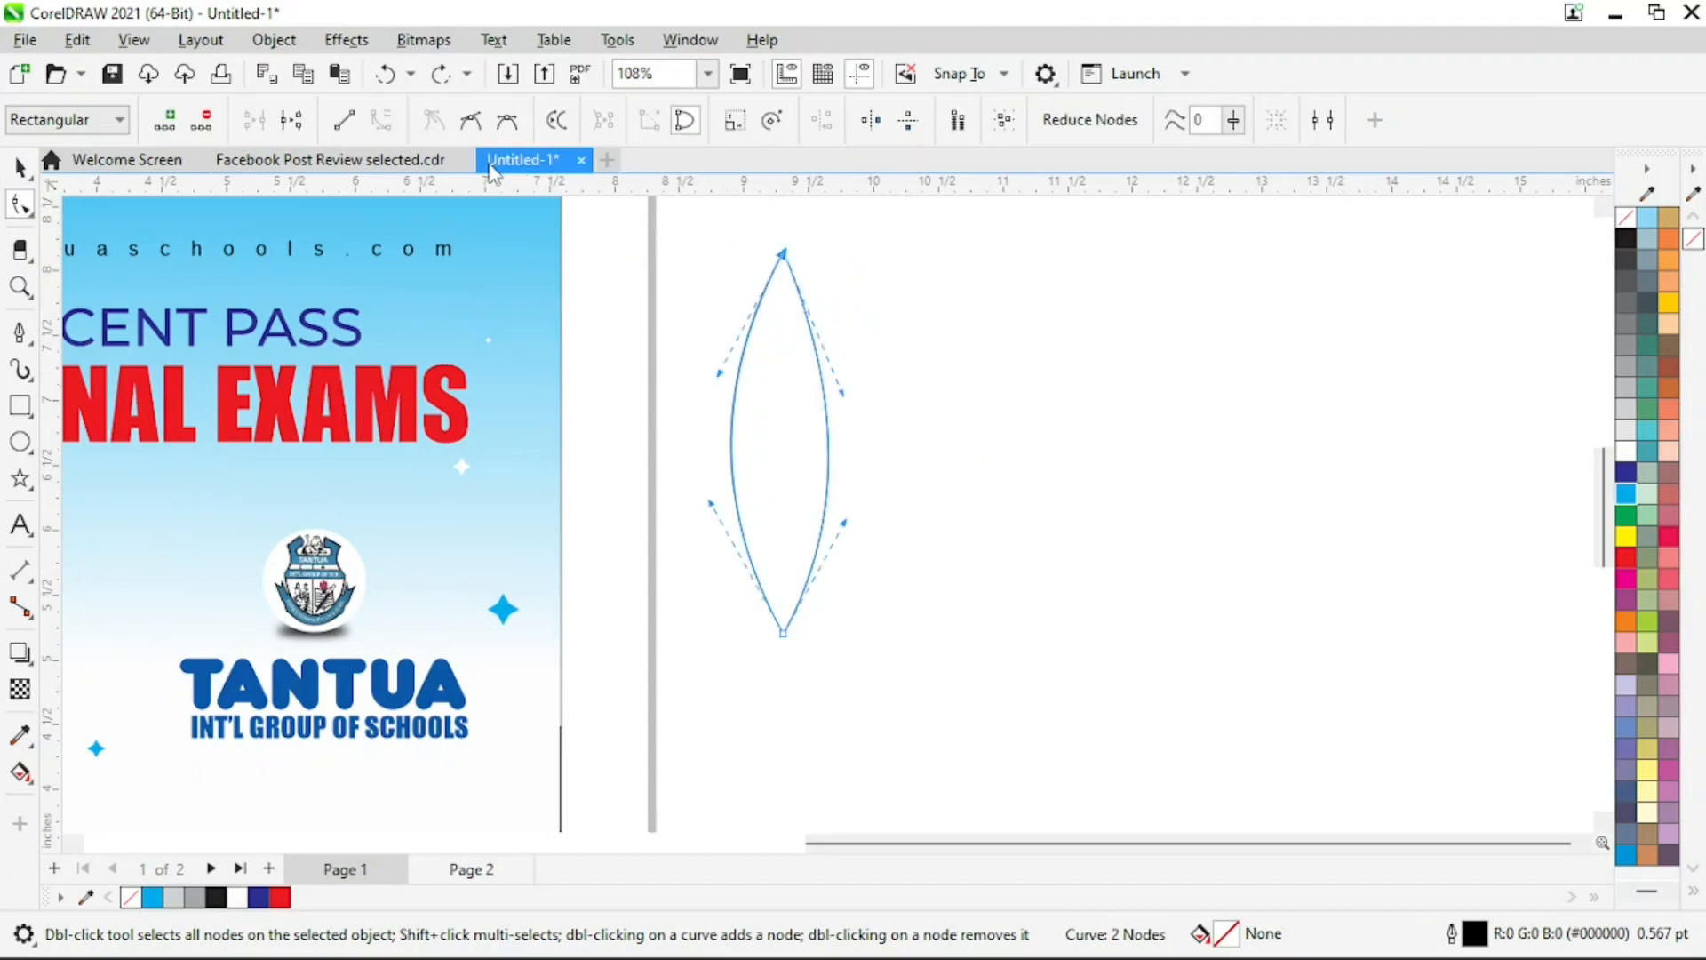
key(Delete)
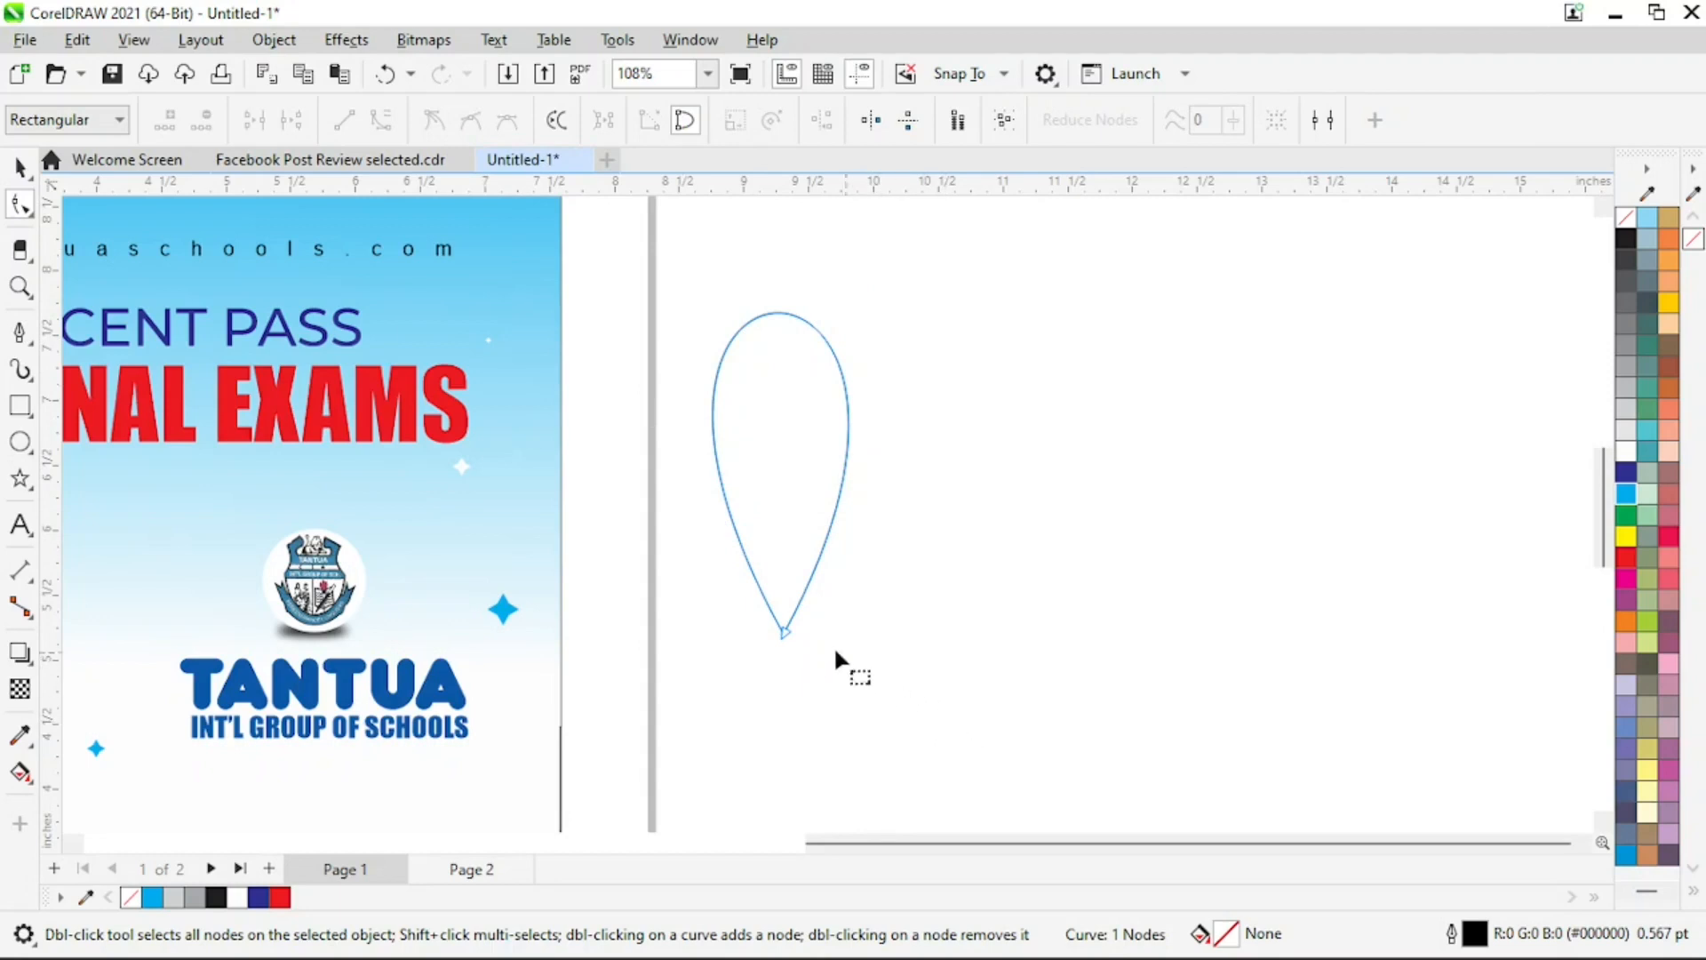
click(784, 629)
key(z)
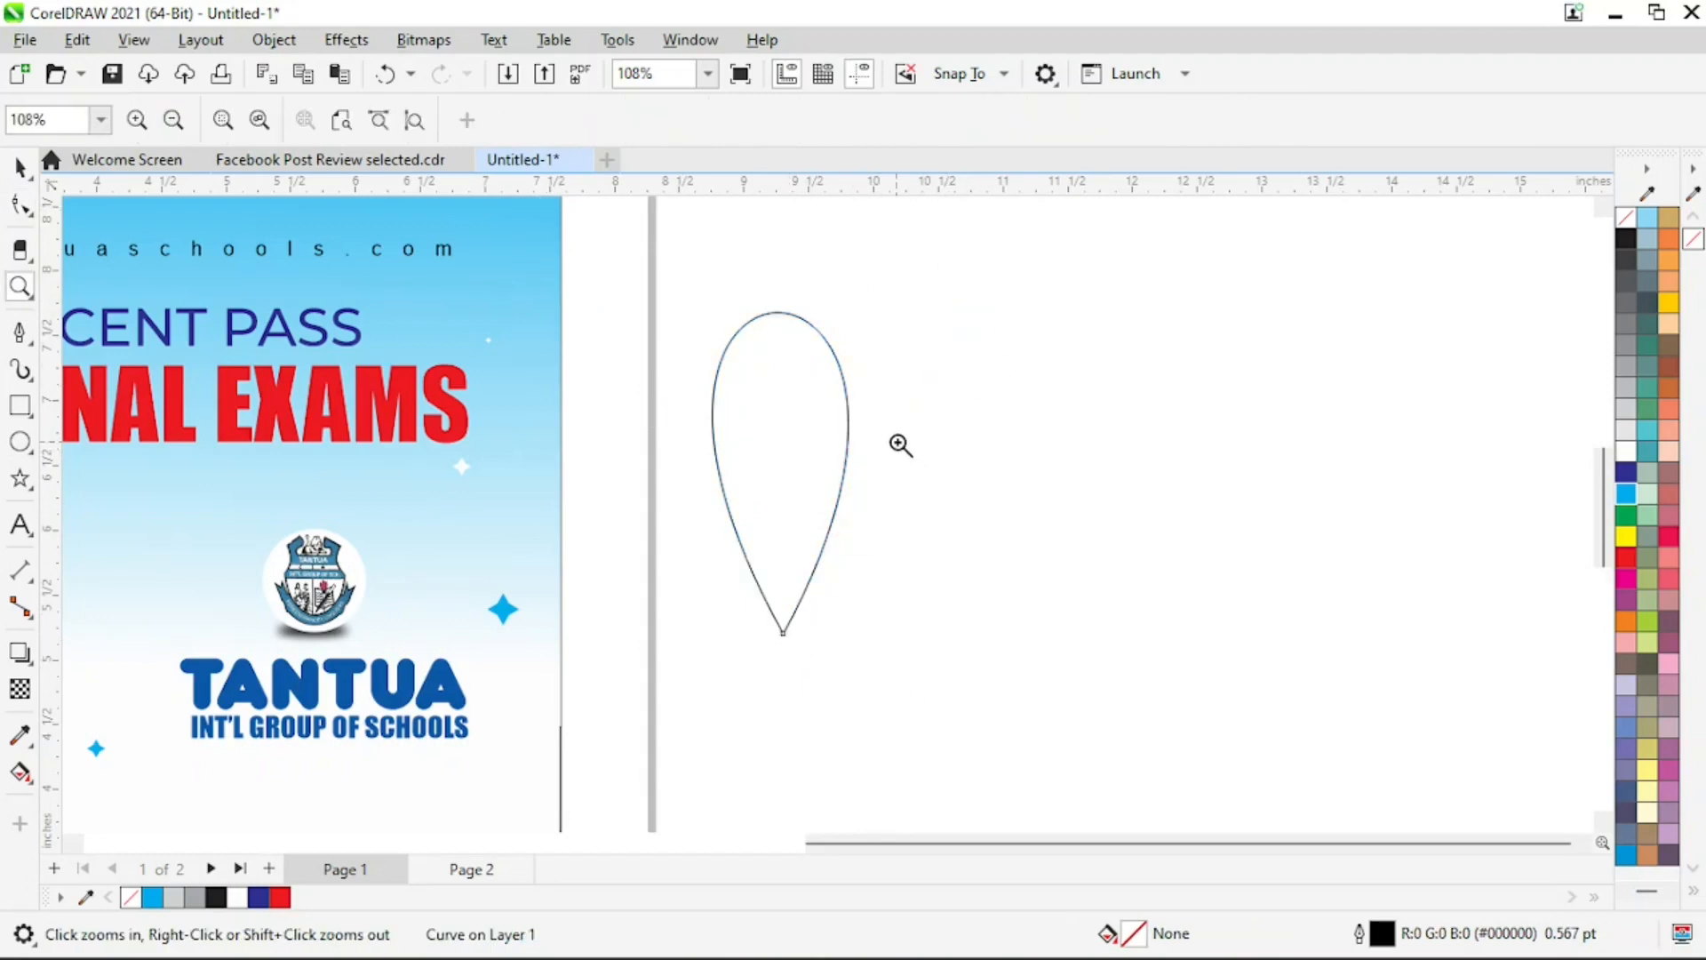
Narrow the teardrop by pulling both curve handles of its pointed bottom node inward
right_click(898, 445)
key(space)
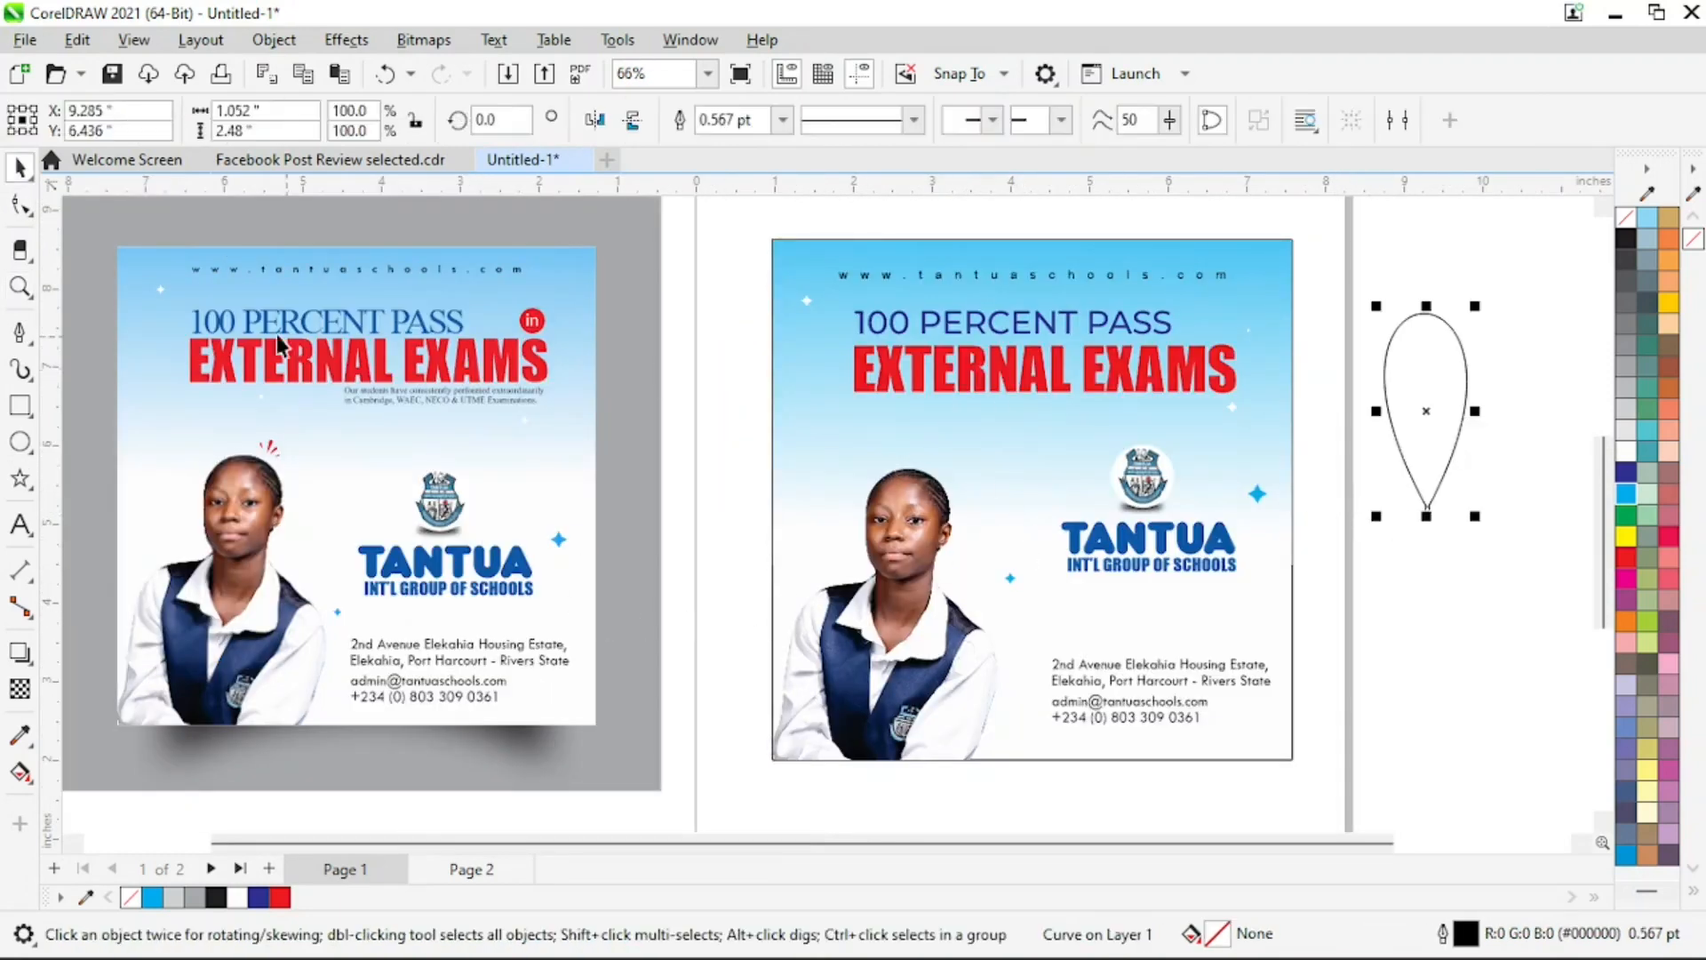
click(26, 215)
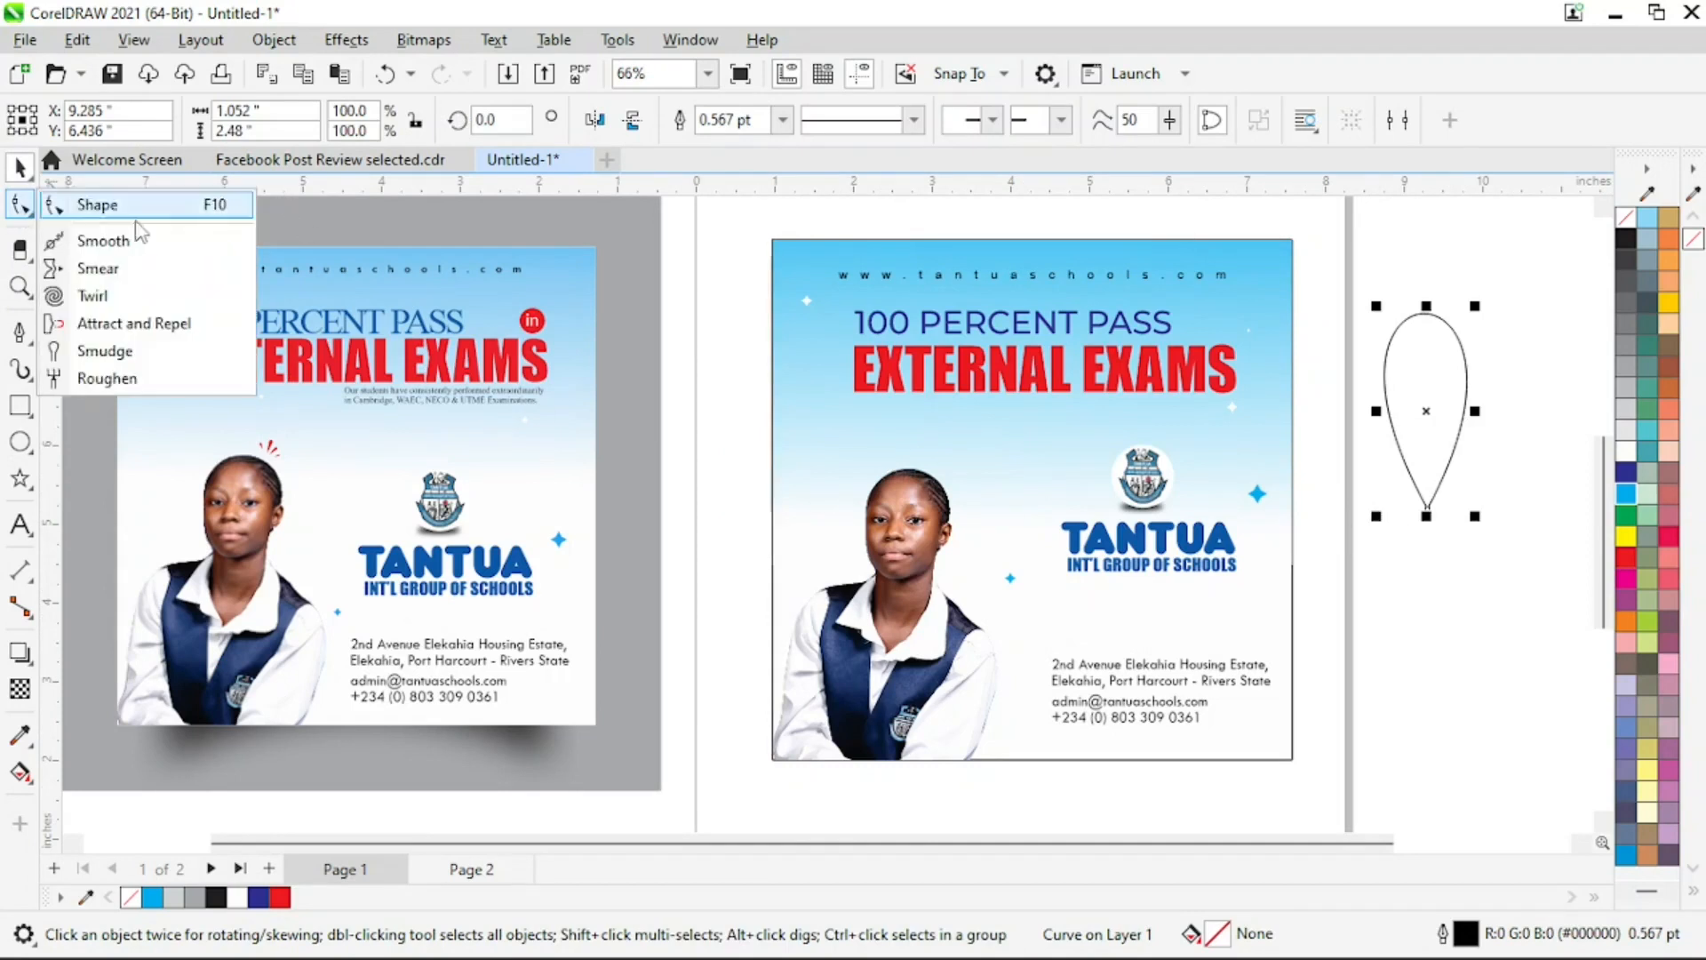
click(151, 215)
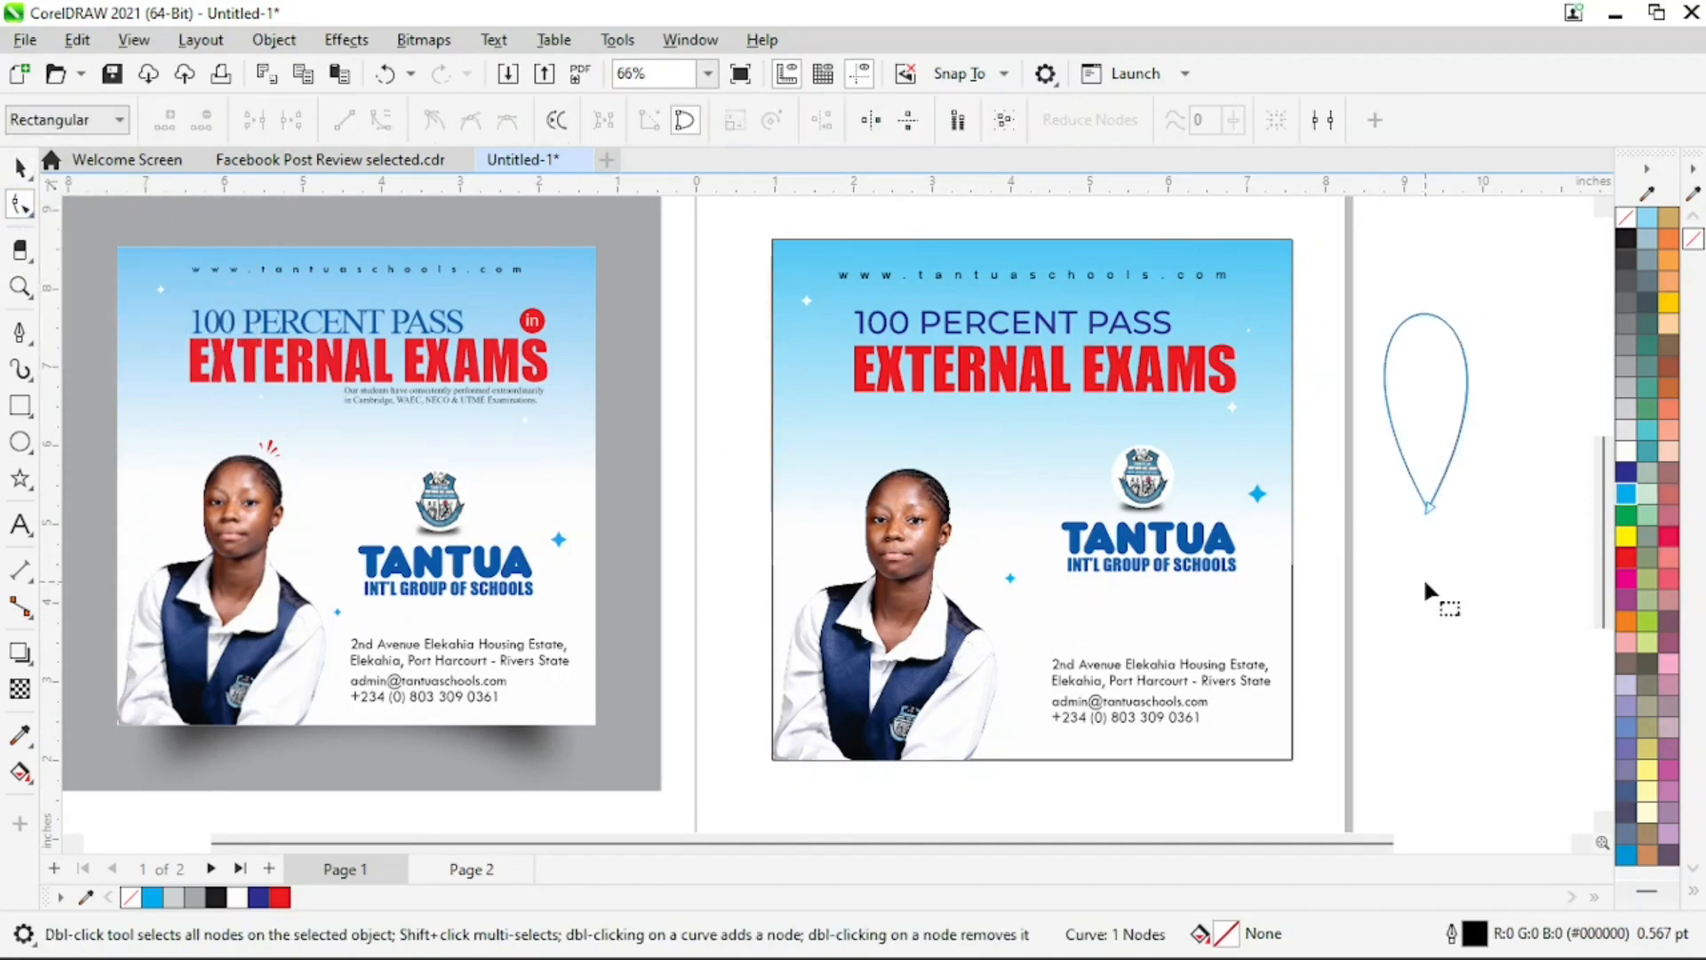
click(1428, 507)
drag(1566, 251, 1527, 235)
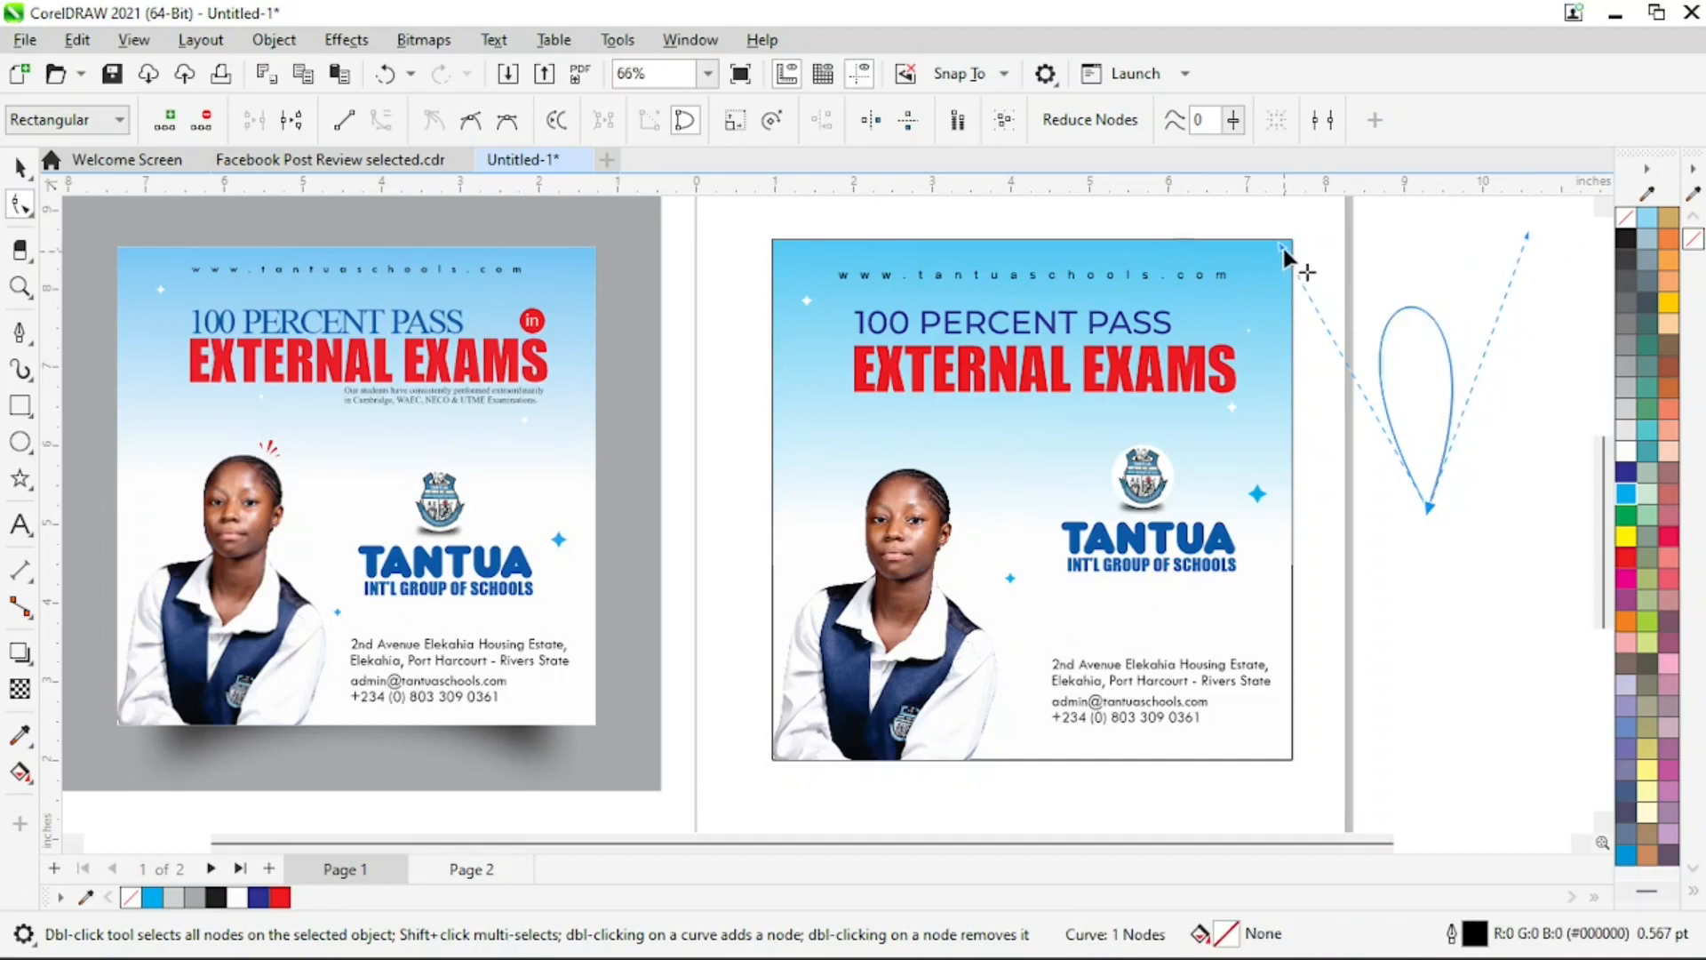
drag(1283, 248, 1313, 255)
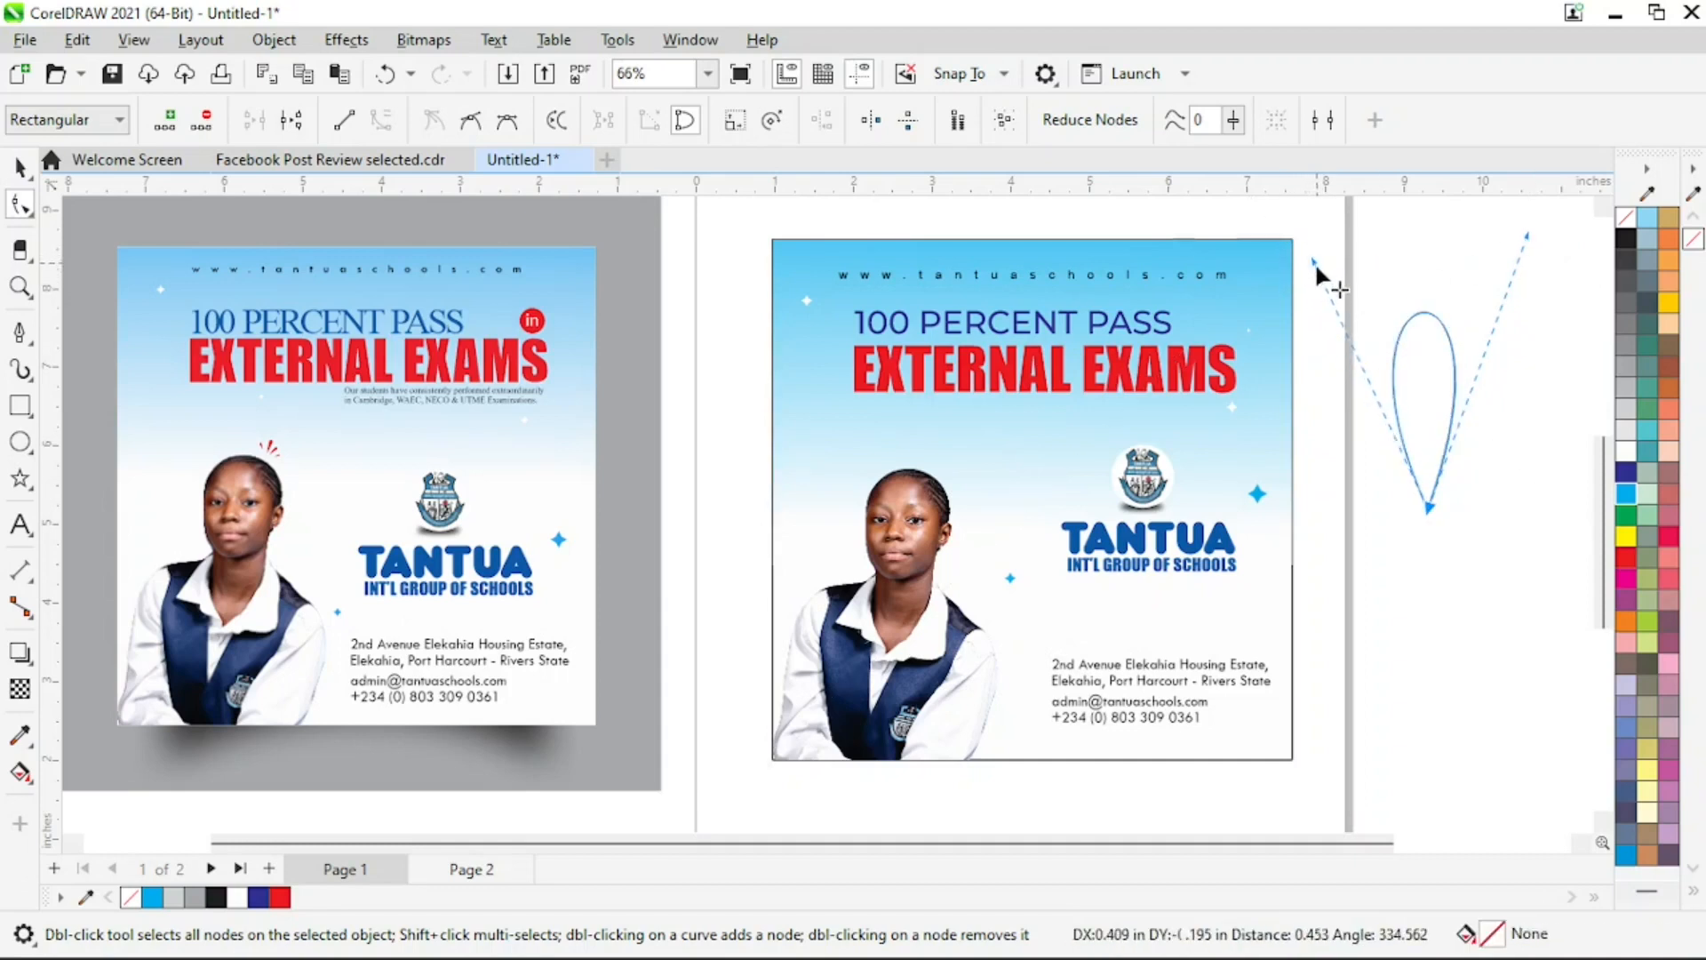
Scale the teardrop down to about 0.369 by 1.167 inches beside the flyer's right edge
click(19, 166)
drag(1470, 307, 1348, 498)
key(z)
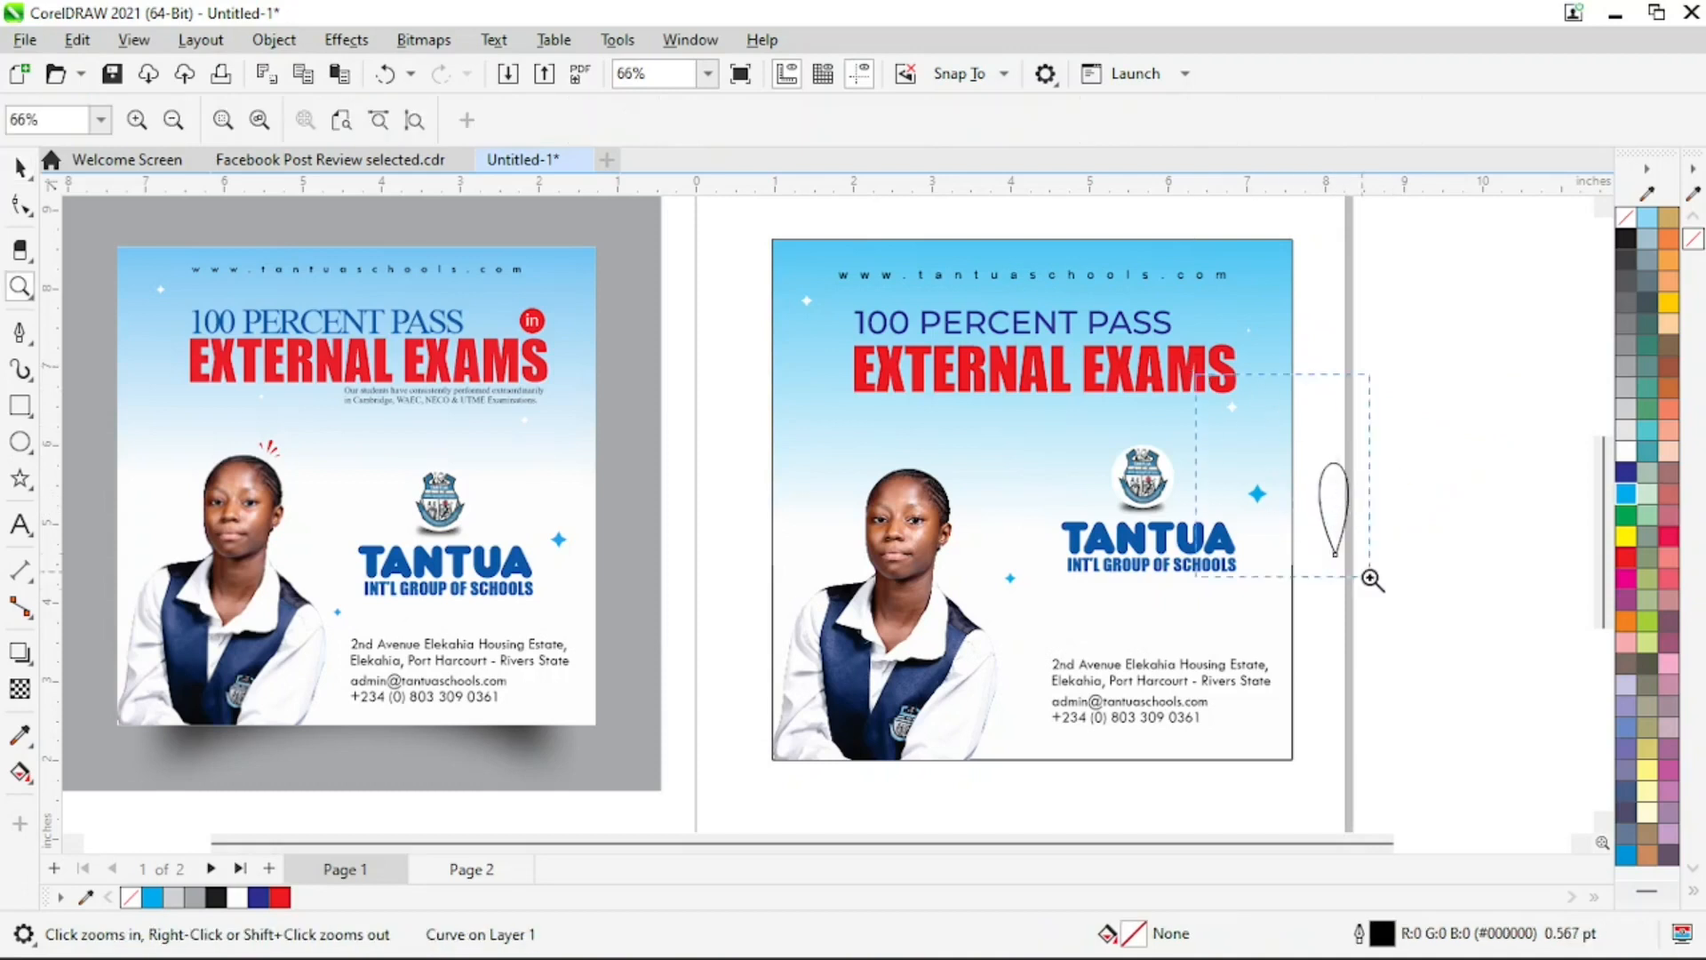
click(1371, 578)
key(space)
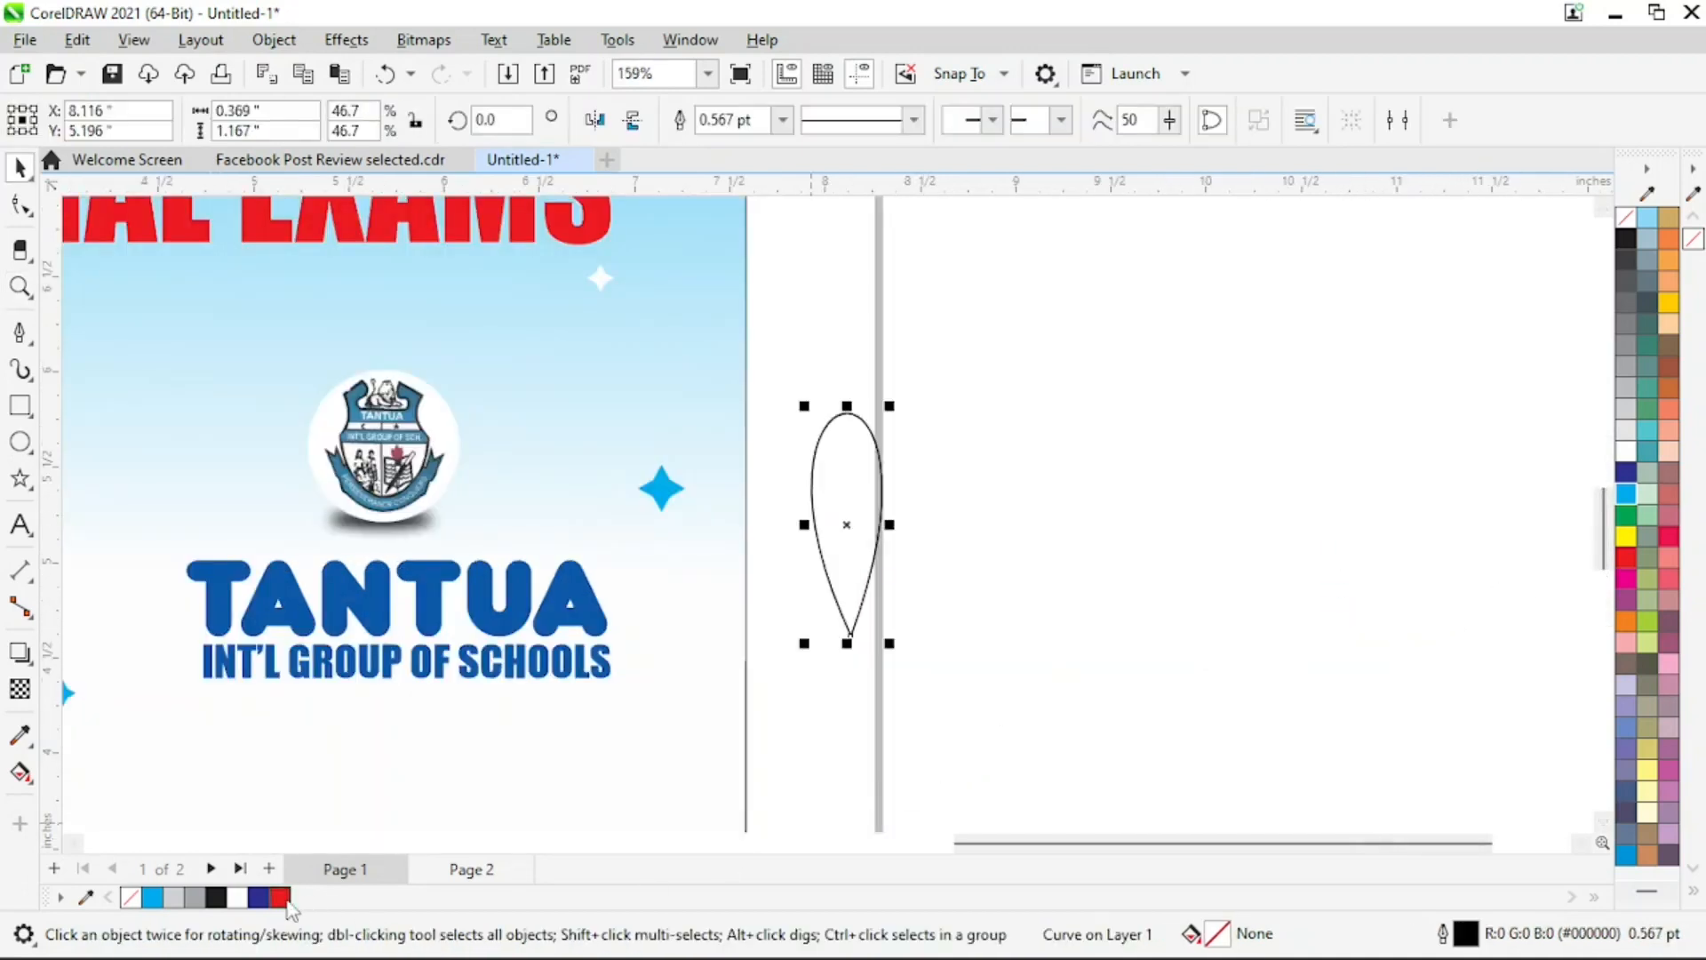
Fill the teardrop with red and remove its outline
click(280, 898)
right_click(130, 898)
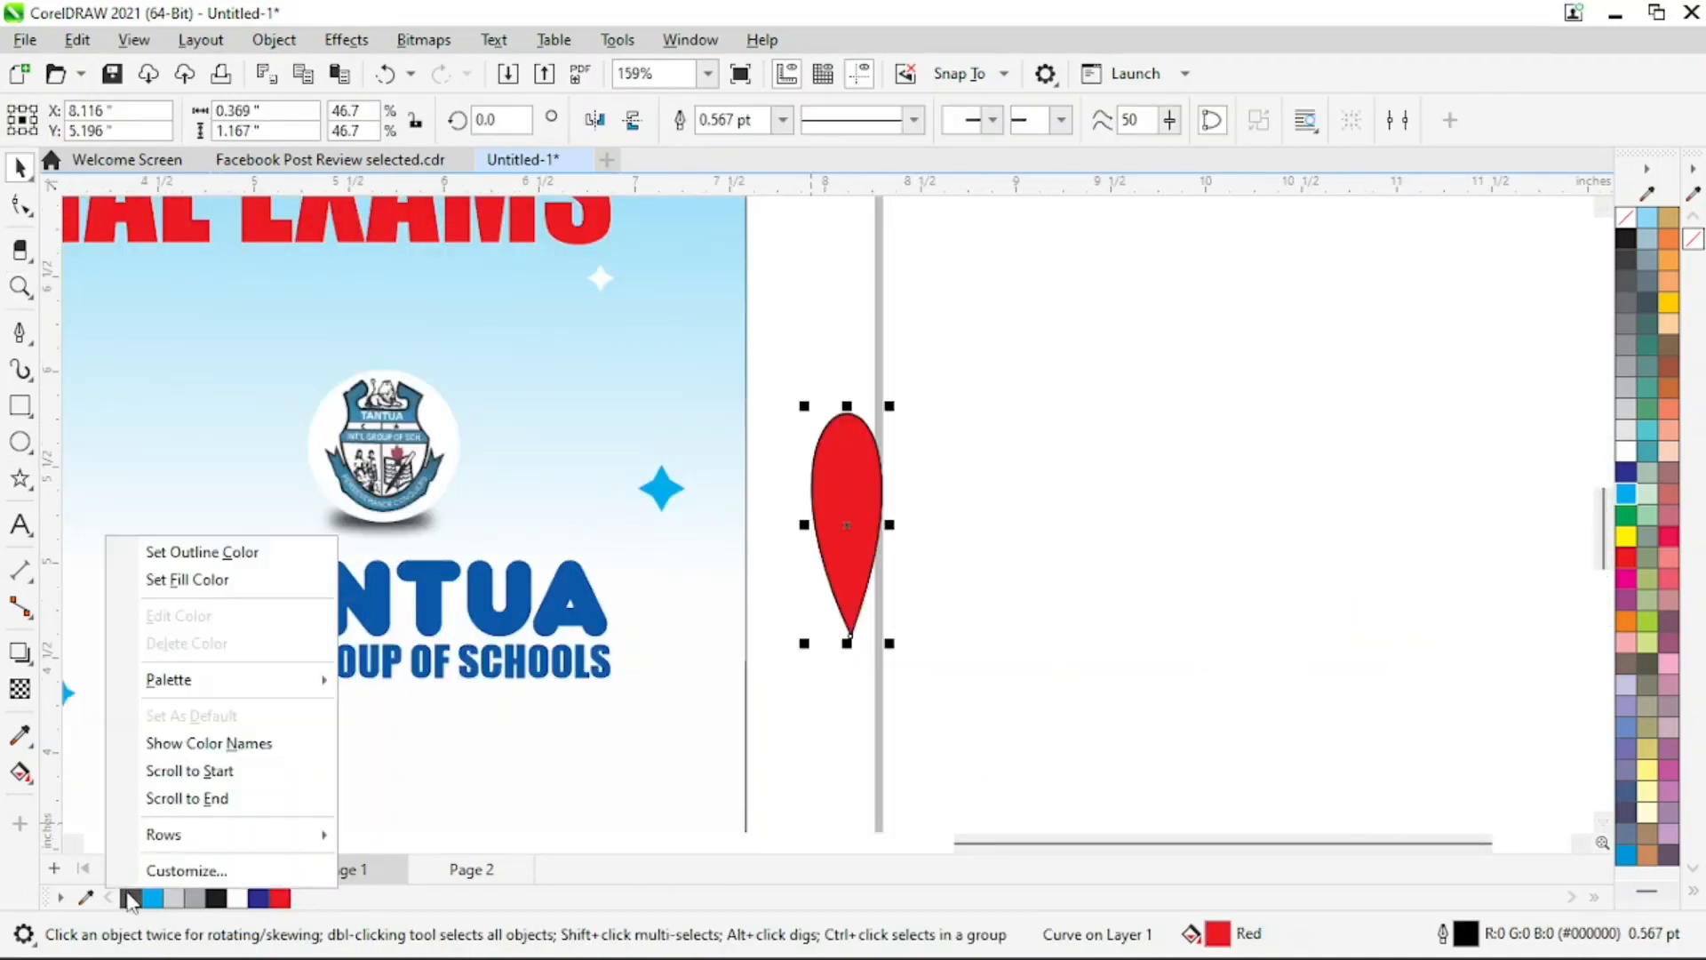
click(169, 552)
Move the red teardrop onto the empty area off the page and scale it to about 0.31 by 0.982 inches
drag(829, 549, 1054, 417)
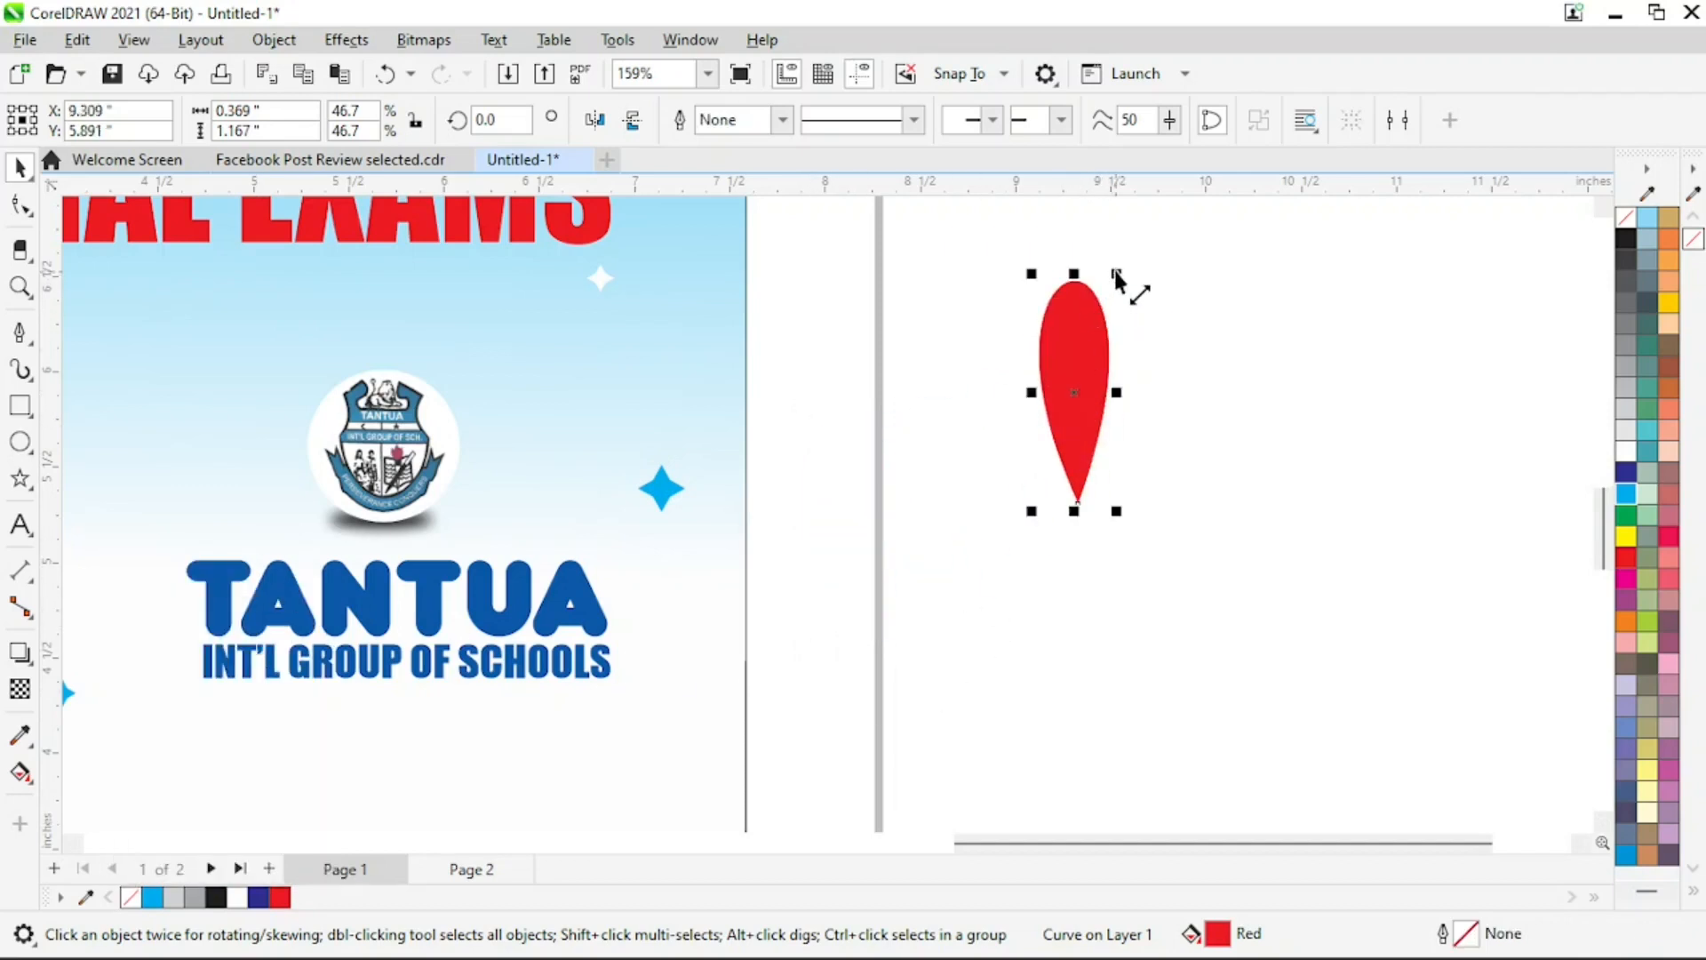
drag(1118, 276, 1106, 314)
Place a duplicate of the red teardrop close beside the original and shrink it to about 0.257 by 0.814 inches
drag(1075, 427, 1137, 406)
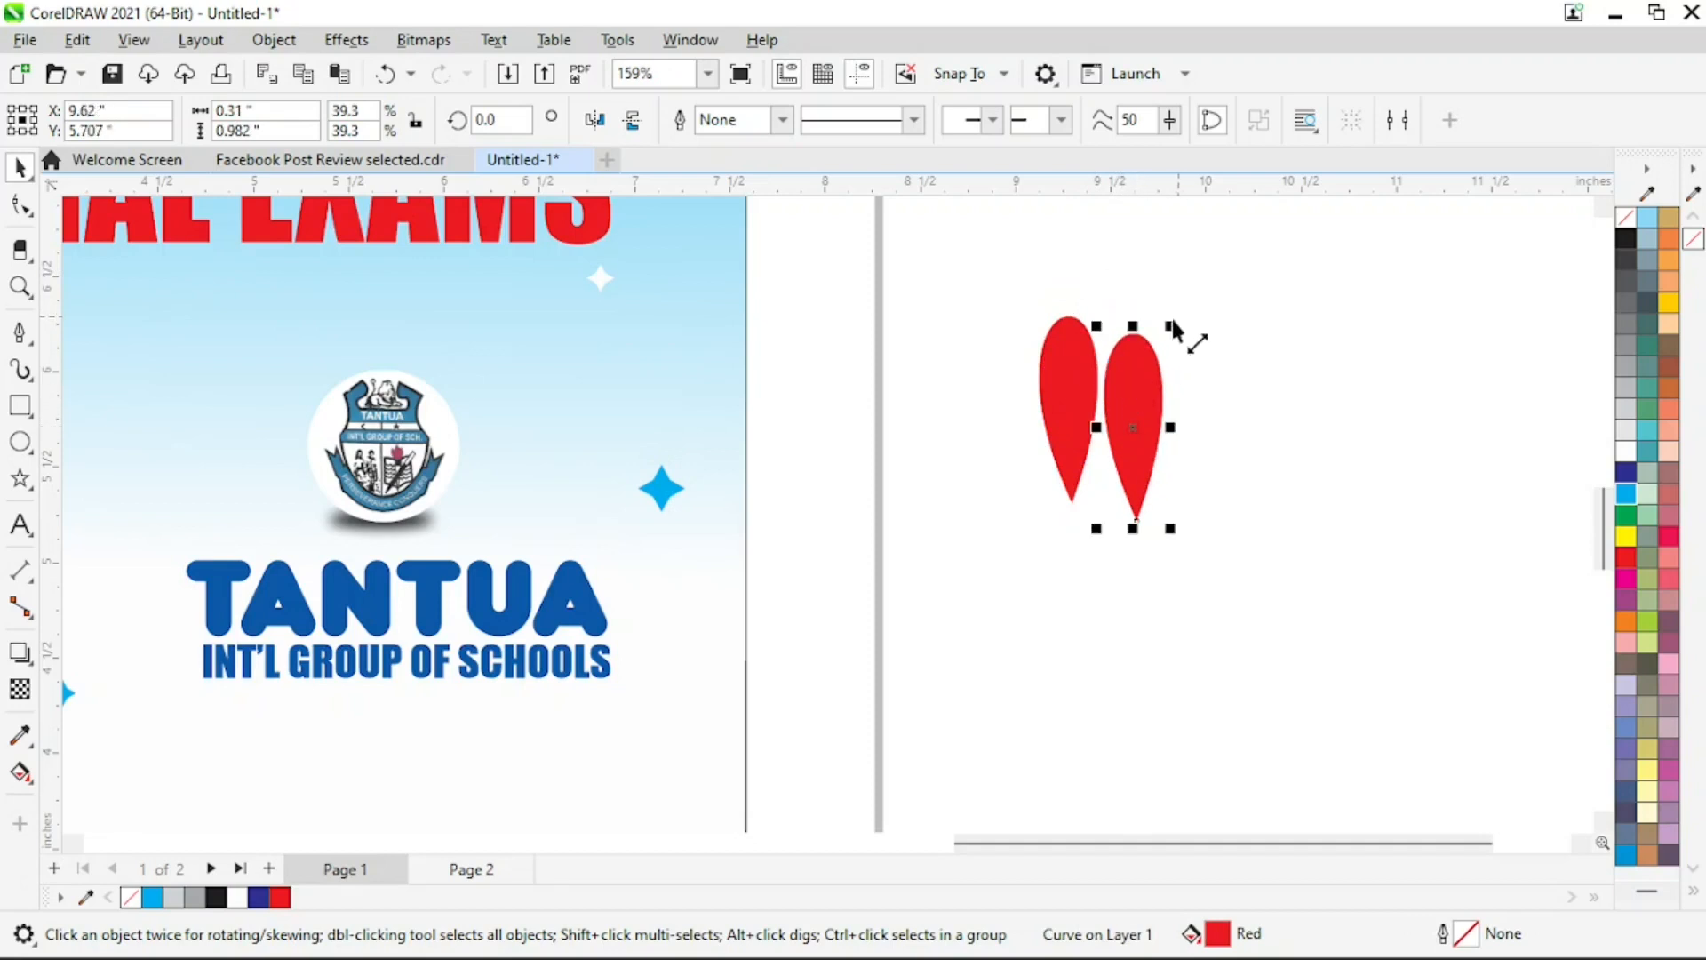
drag(1172, 325, 1163, 358)
drag(1142, 427, 1135, 400)
Tilt the second petal clockwise to a rotation of about 347.074 degrees and space it from the first
click(1135, 400)
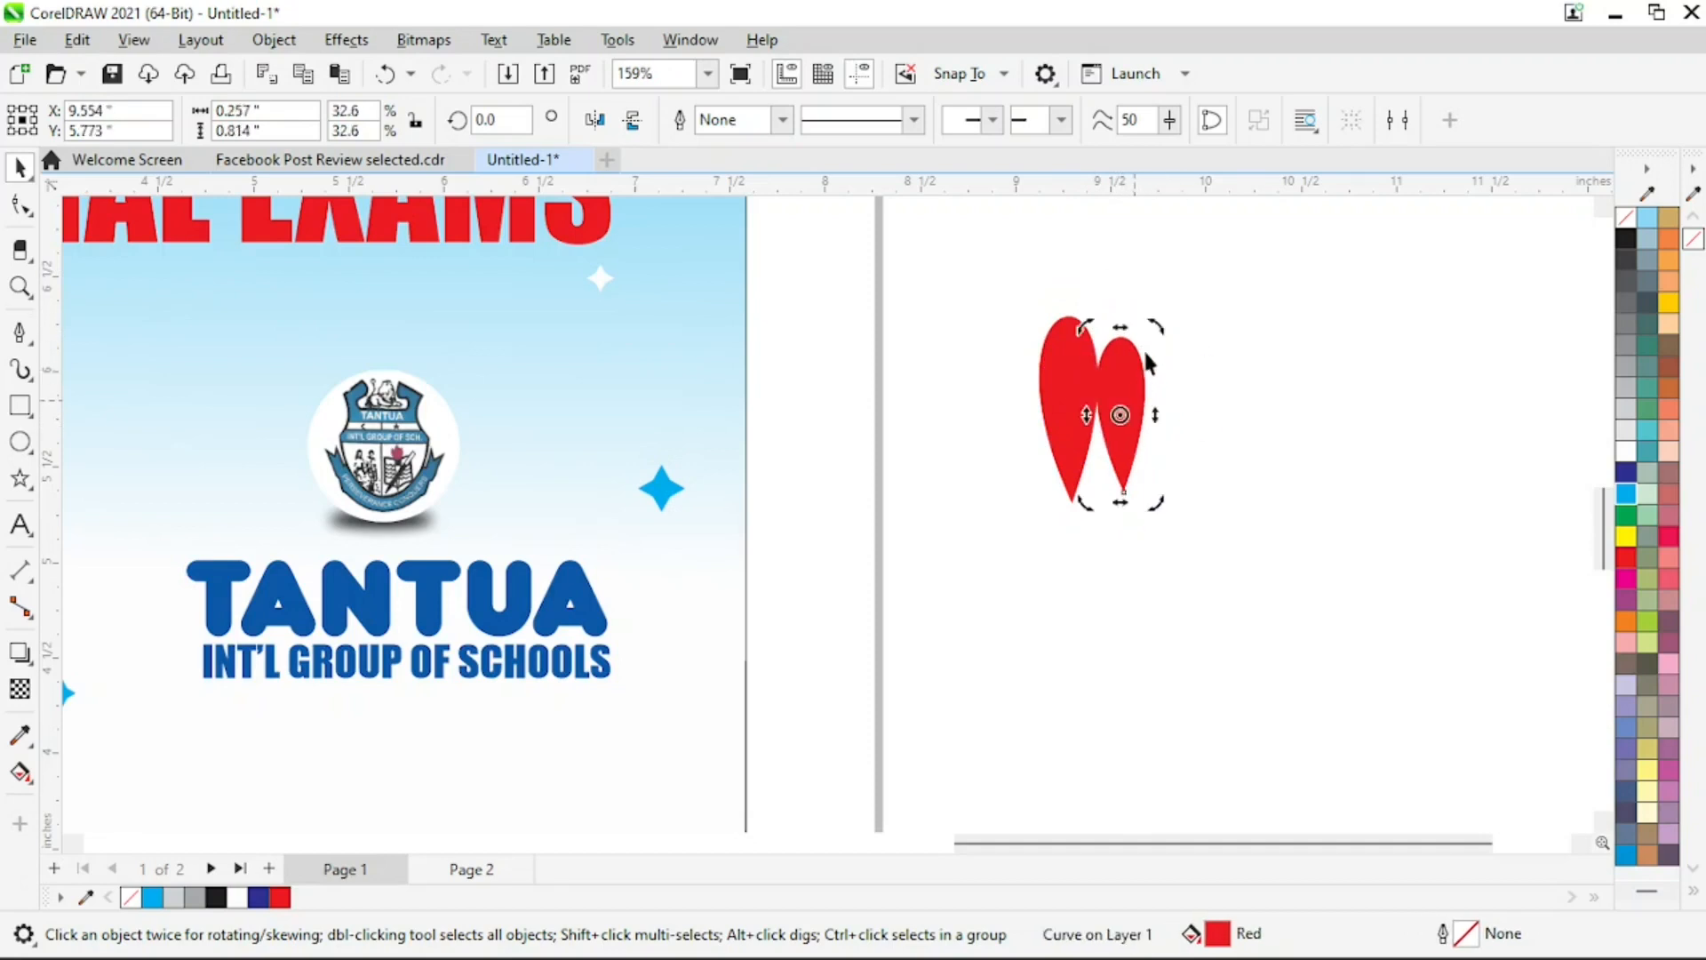
drag(1161, 334, 1176, 338)
click(1140, 427)
Duplicate the tilted petal to its right and shrink the copy to about 0.211 by 0.588 inches
drag(1110, 423, 1216, 470)
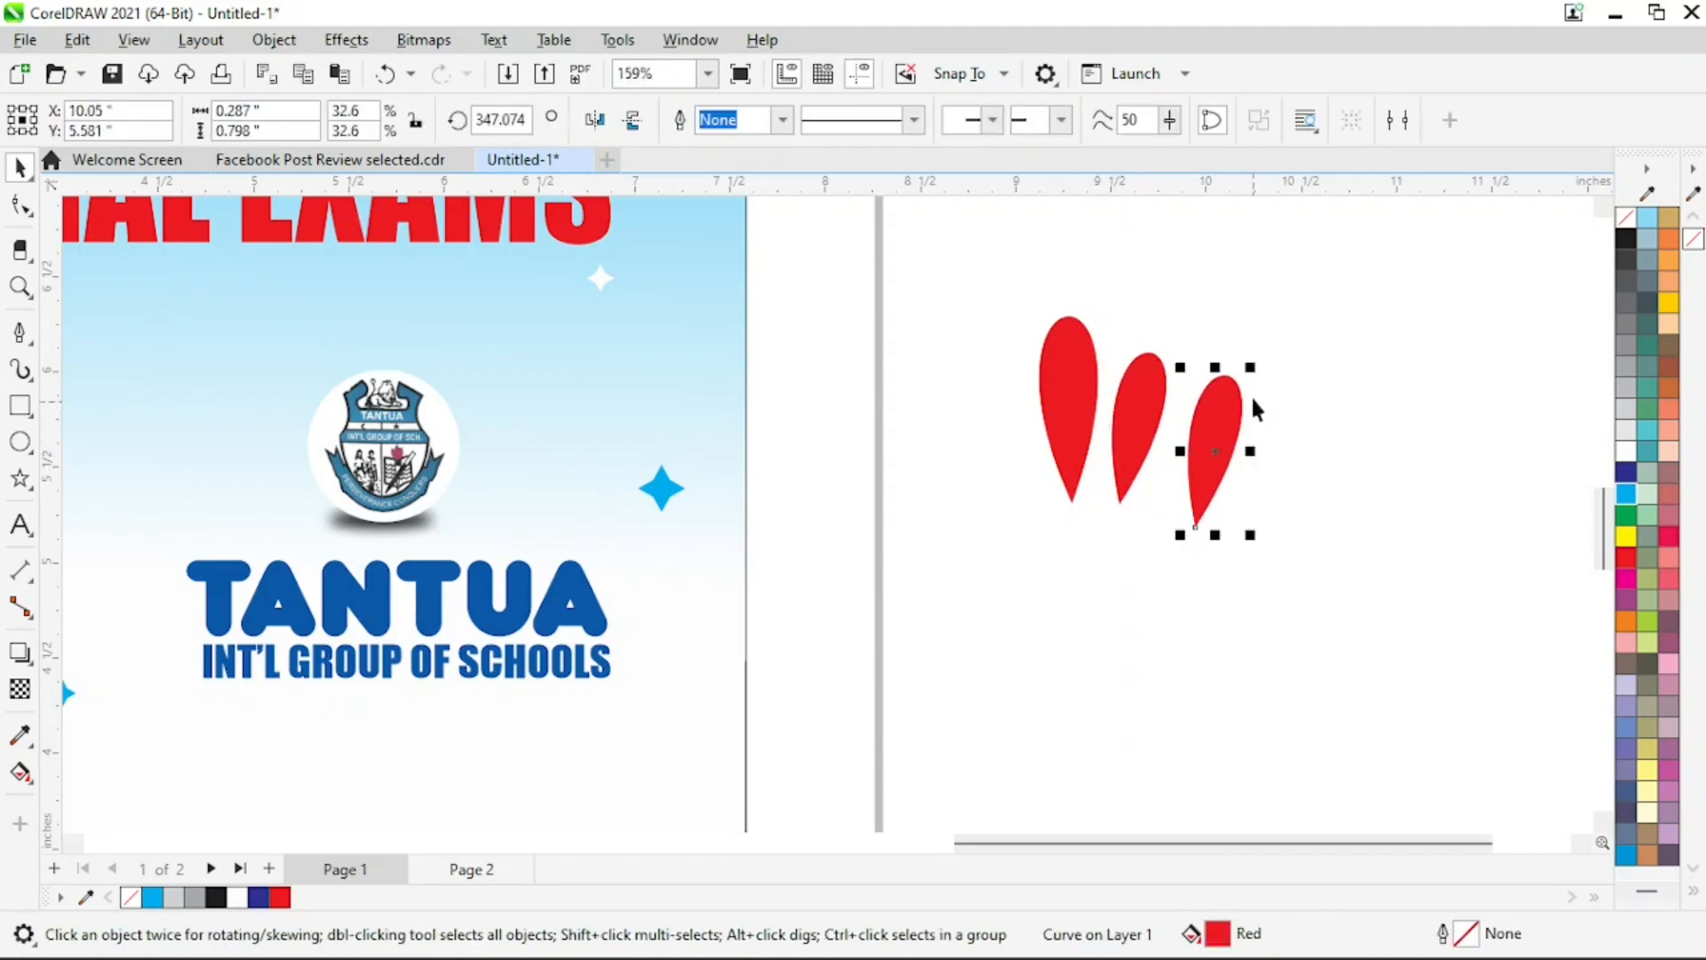
drag(1255, 377, 1235, 402)
drag(1200, 504, 1185, 492)
Tilt the smallest petal further clockwise so that it fans outward
click(1191, 455)
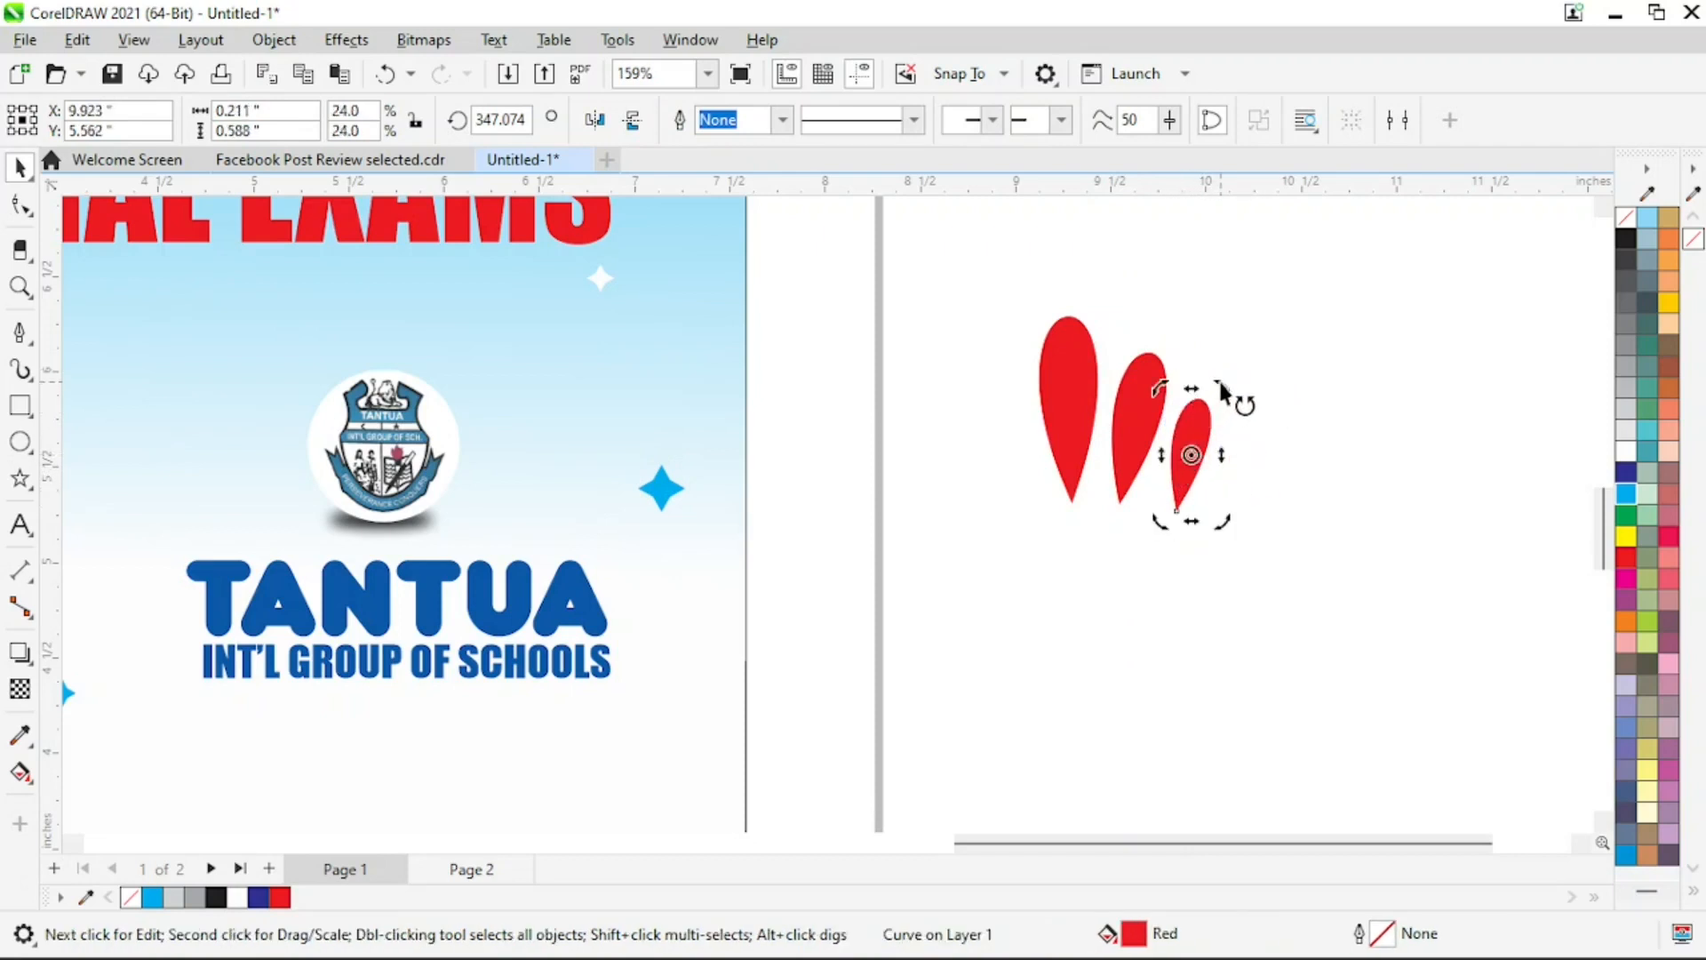
drag(1225, 391, 1279, 387)
key(Escape)
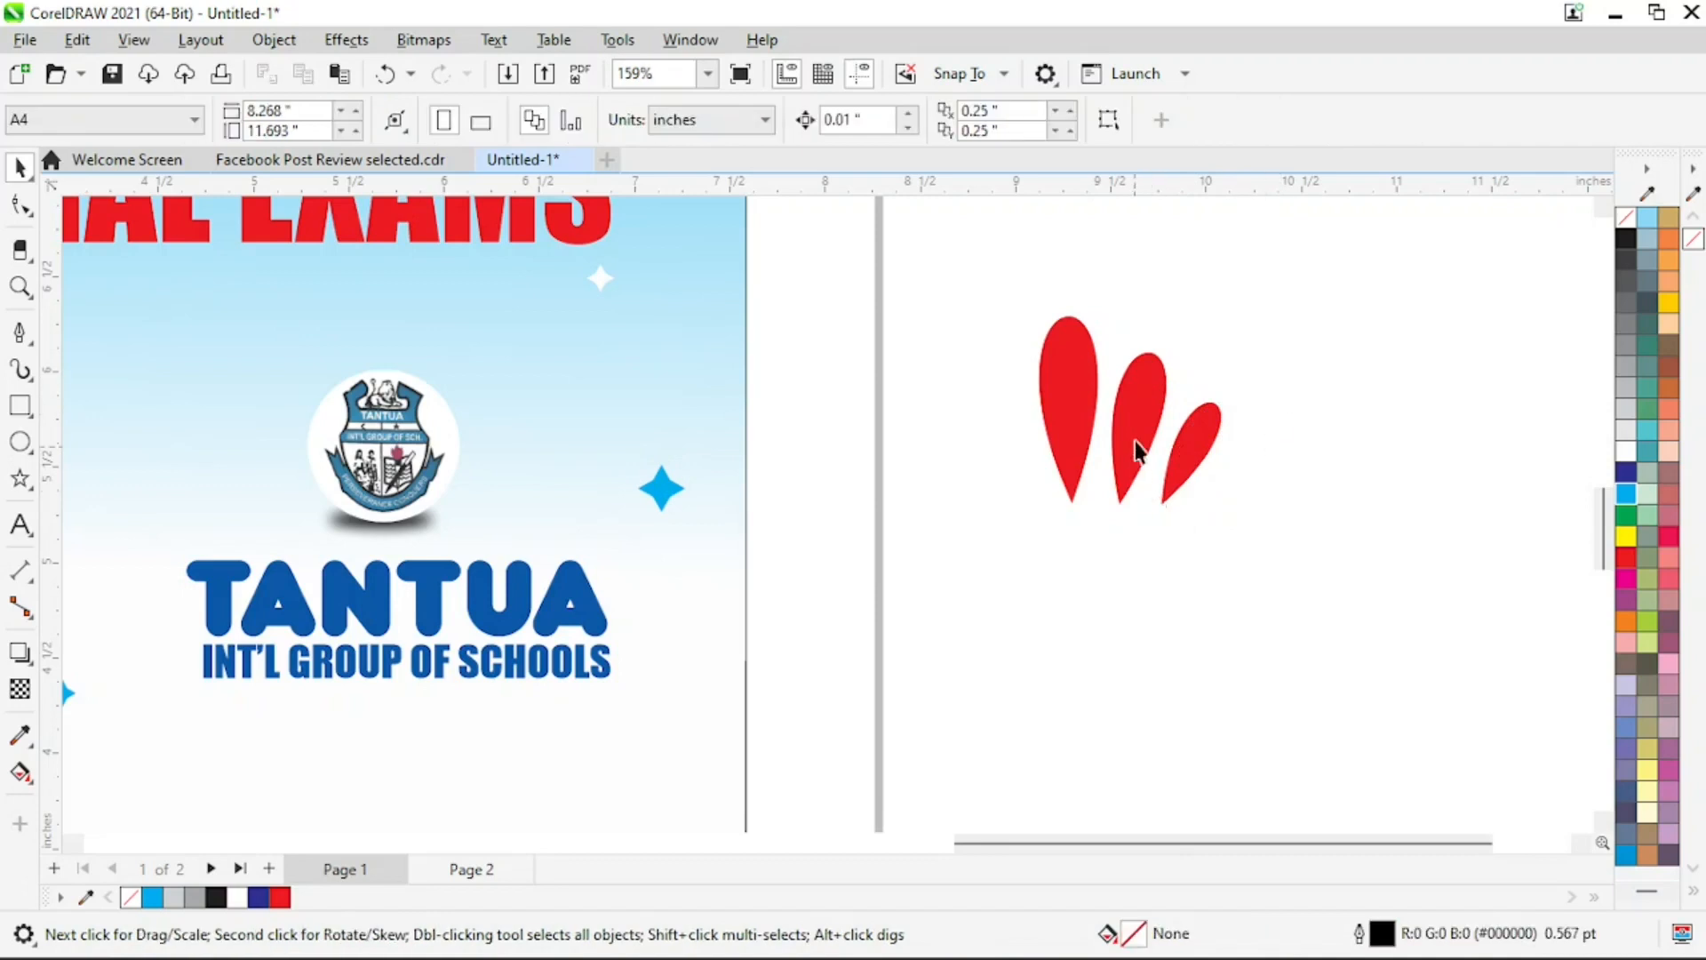
Place a copy of the middle petal to the left of the tallest one and mirror it horizontally
drag(1136, 452, 1012, 411)
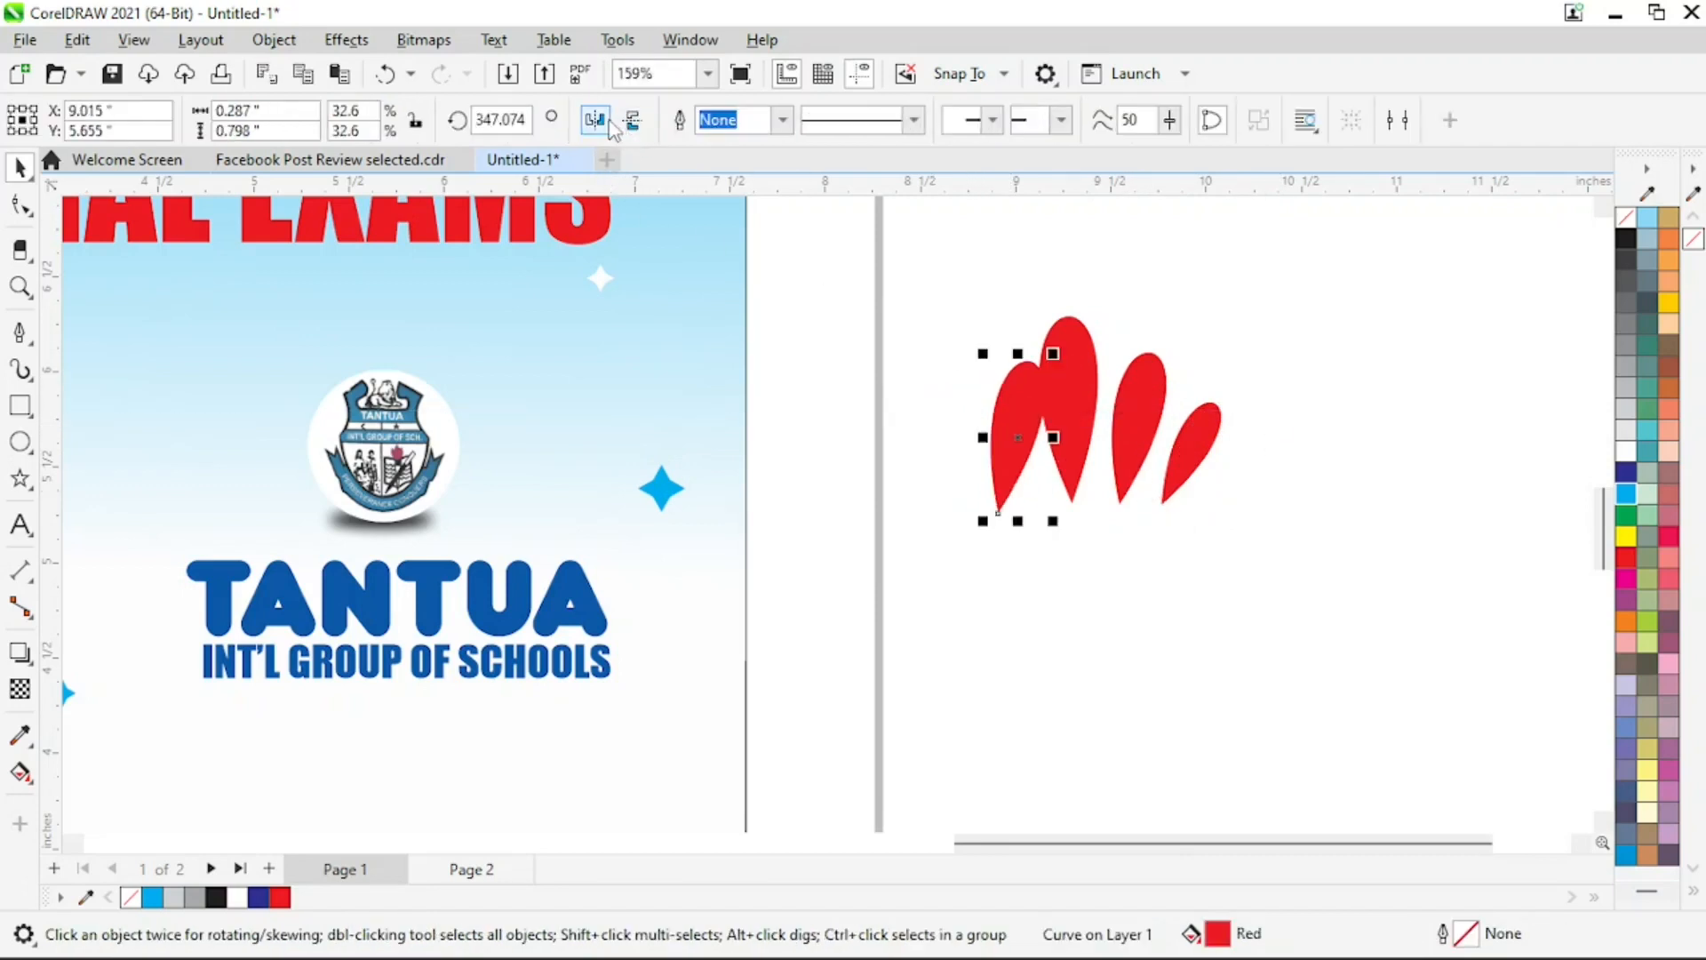
click(600, 125)
click(939, 317)
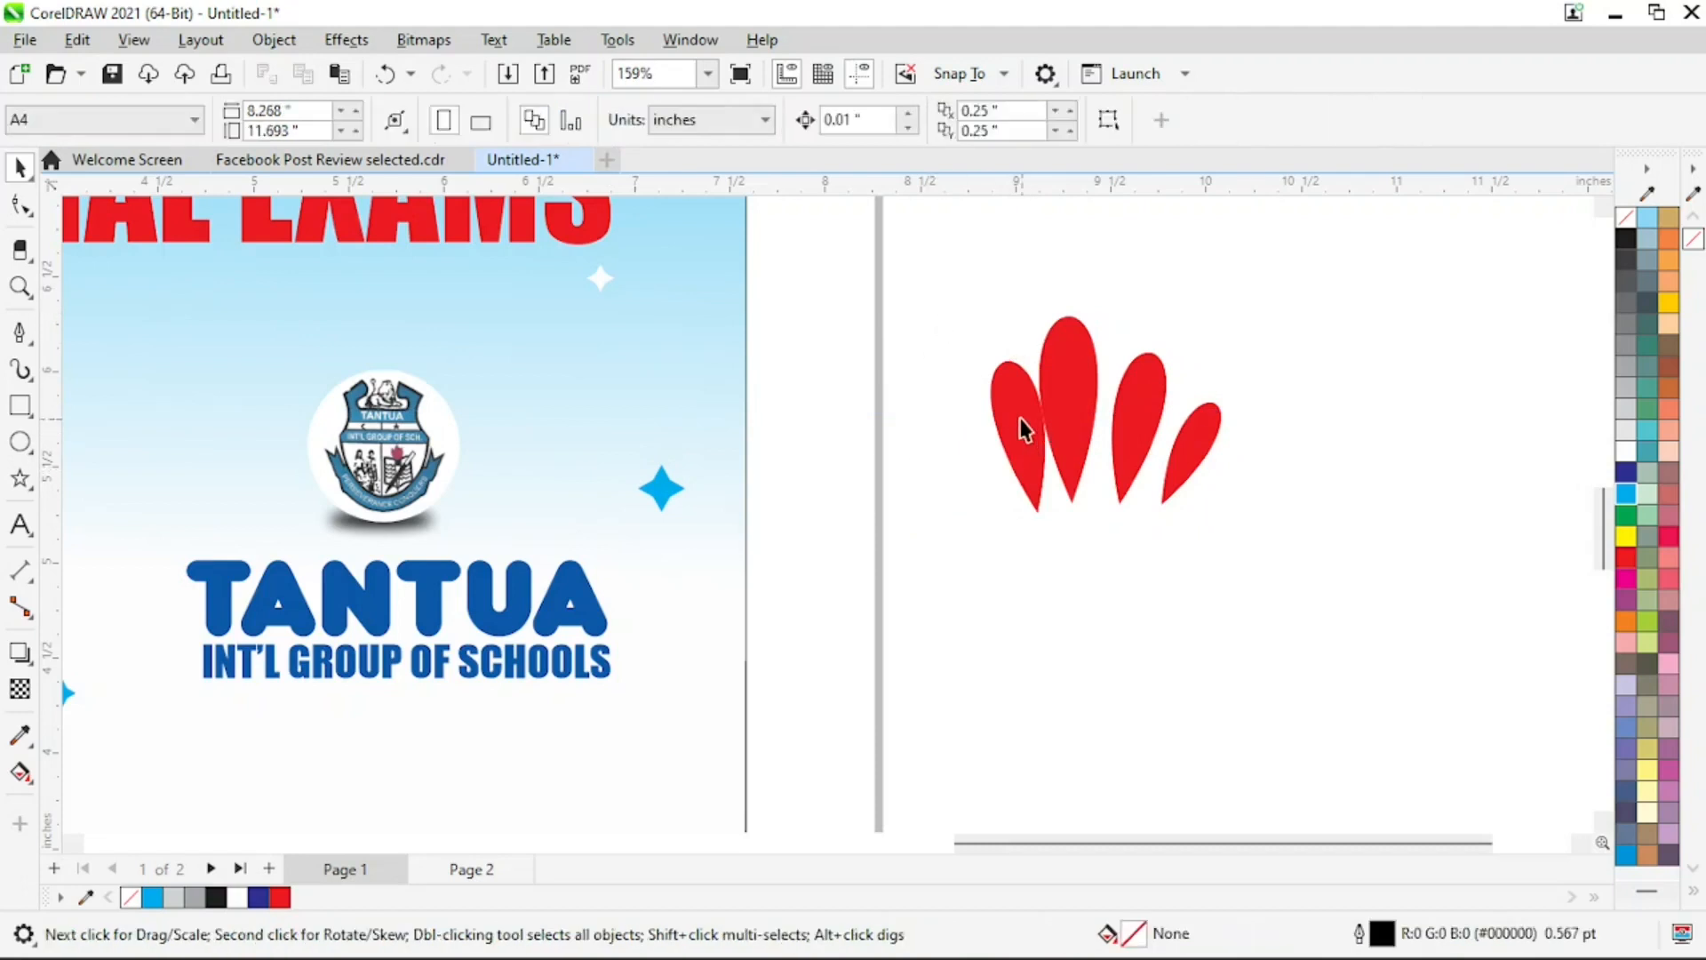
drag(1019, 420, 1013, 421)
Rotate the mirrored petal outward to about 211.899 degrees and shift it left, clear of the tallest petal
click(1028, 429)
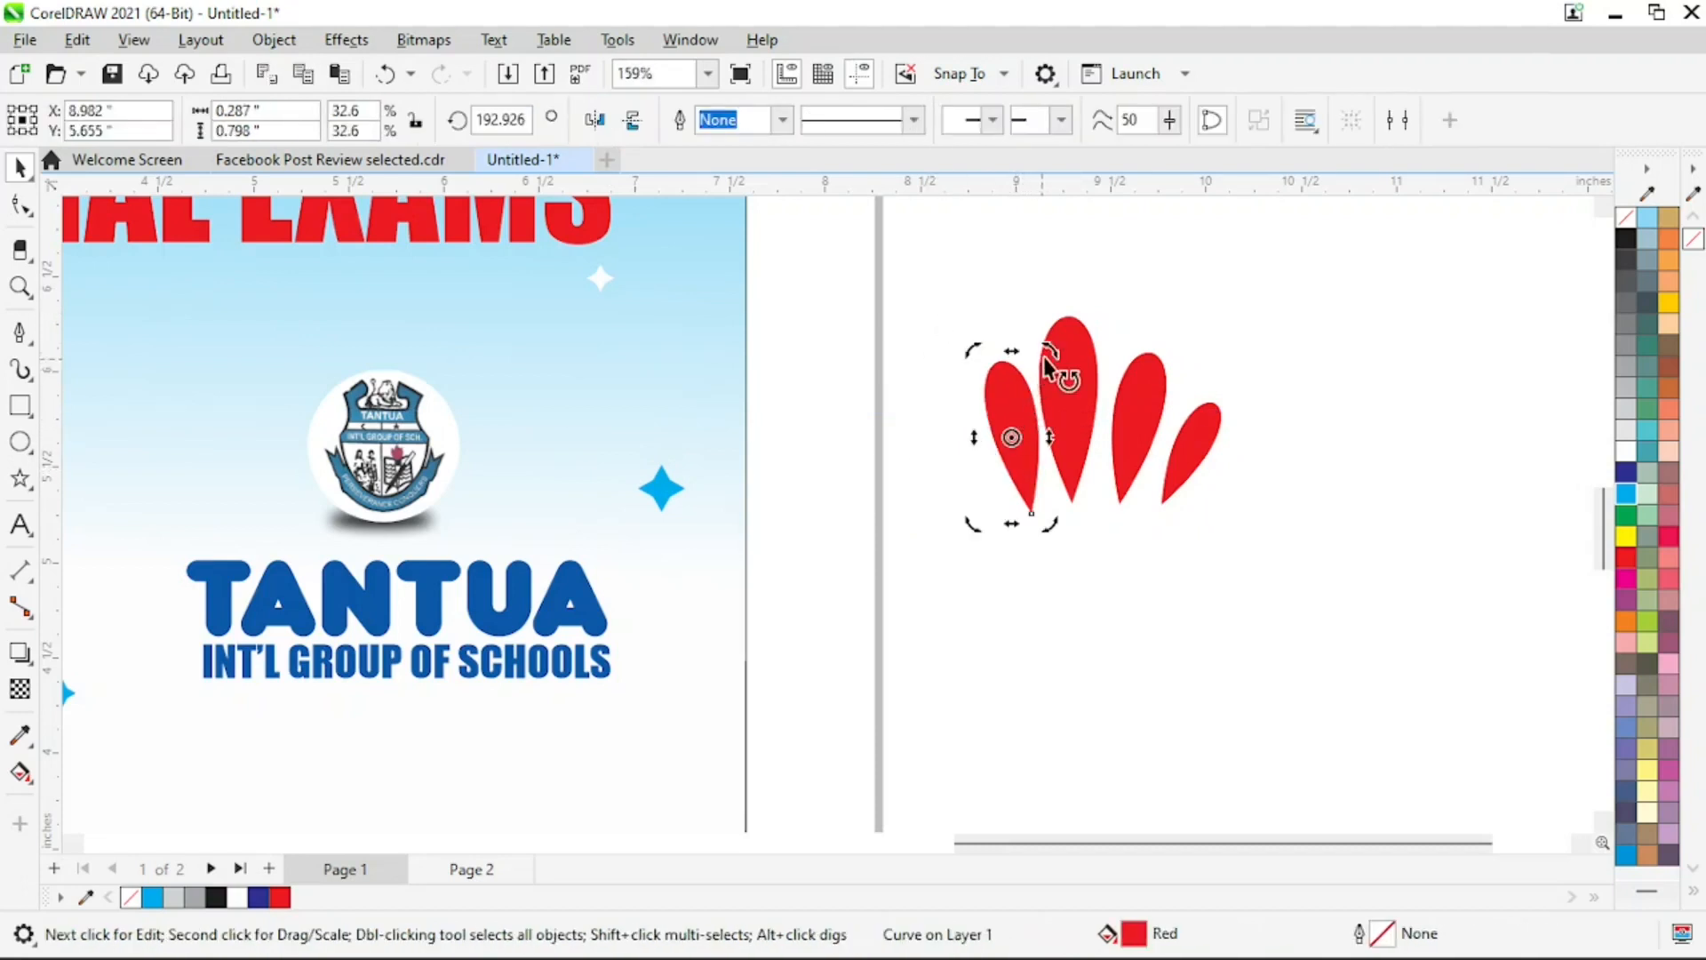
drag(1049, 351, 1021, 356)
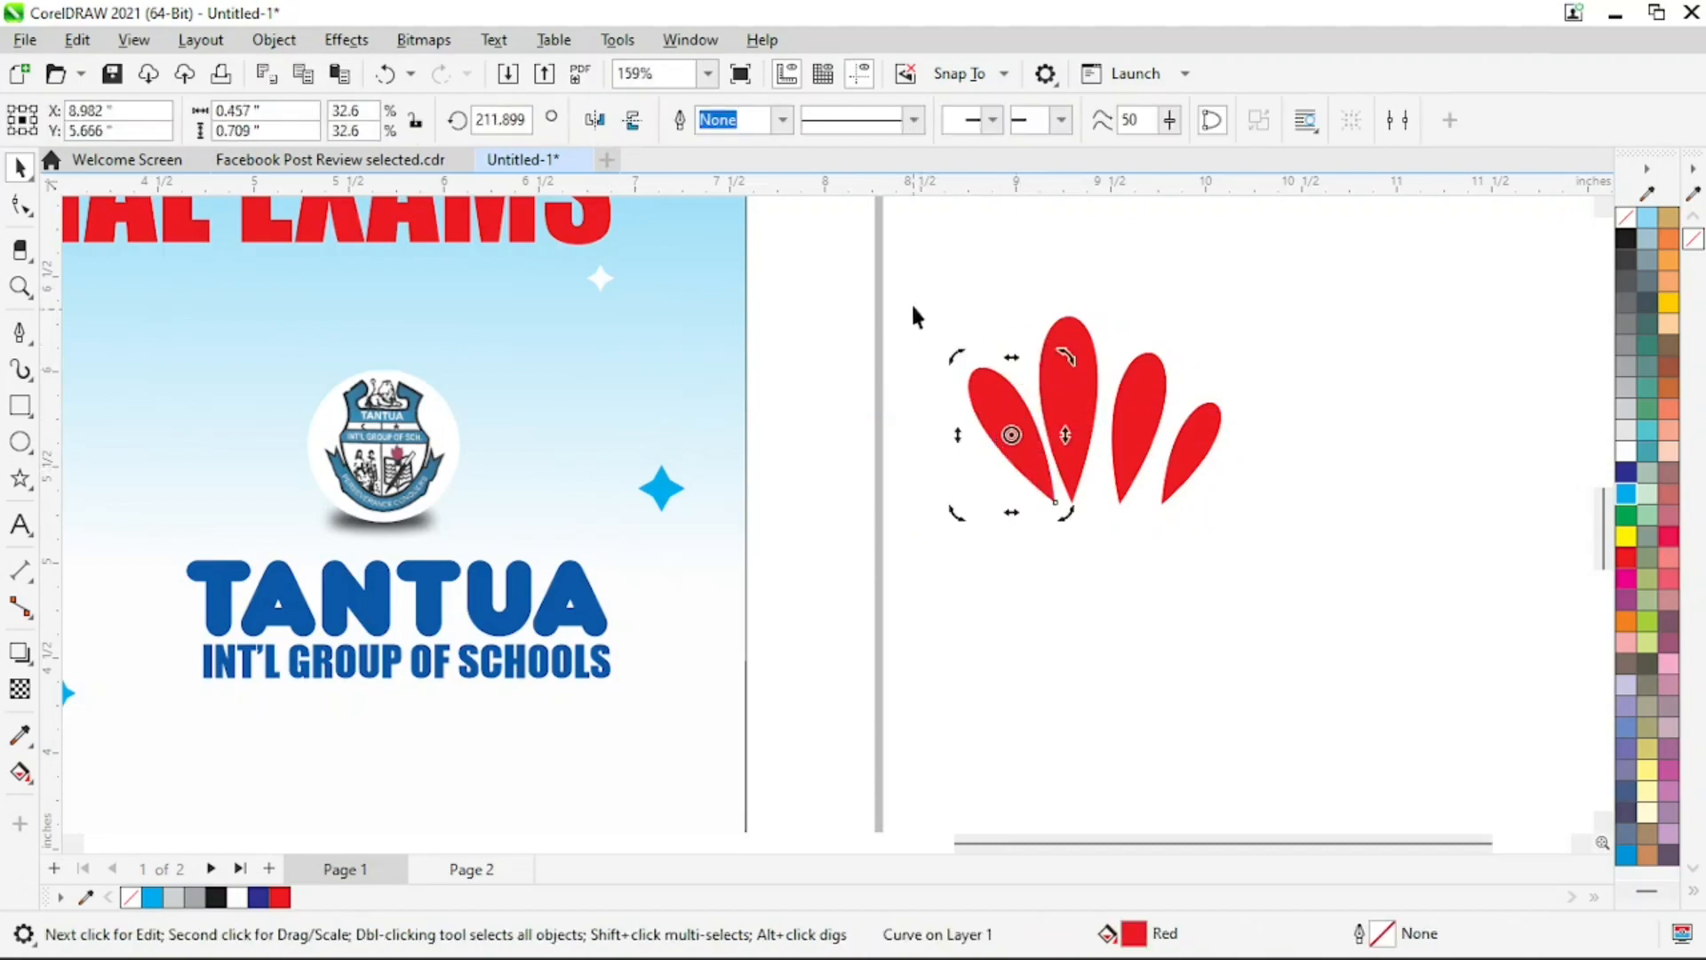
click(914, 320)
click(1013, 447)
click(1012, 447)
drag(1027, 443, 1012, 450)
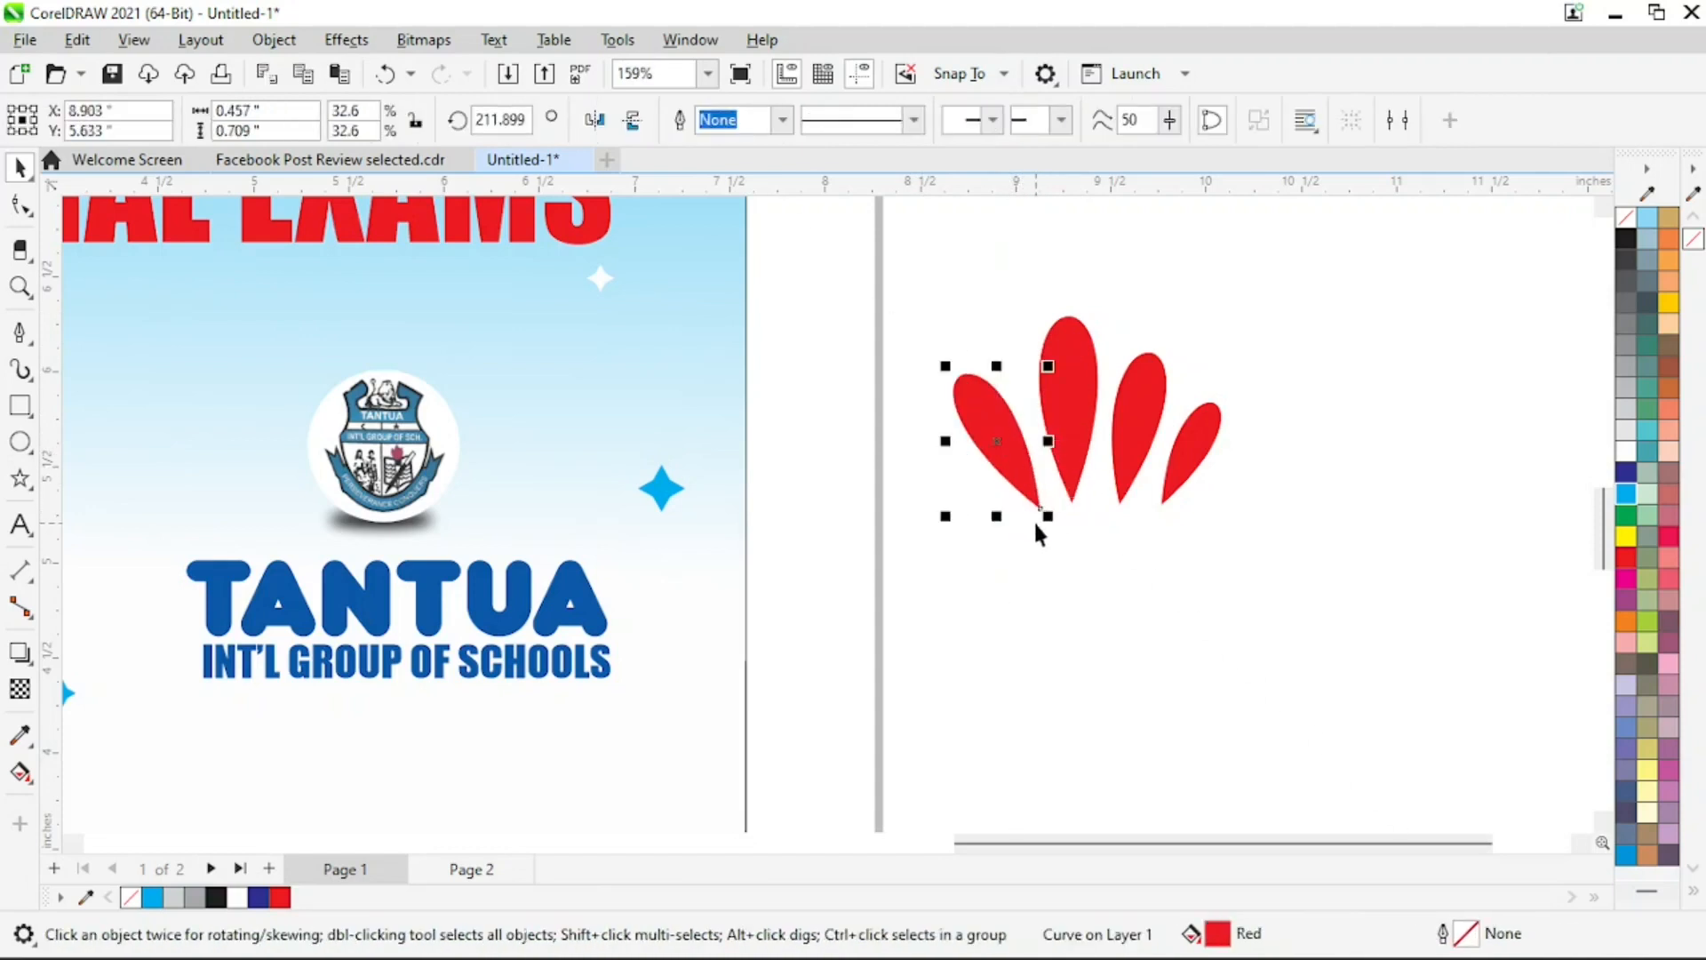
Nudge the leftmost petal slightly upward to line up its tip with the other petals' tips
key(z)
drag(811, 267, 1338, 773)
key(space)
click(769, 481)
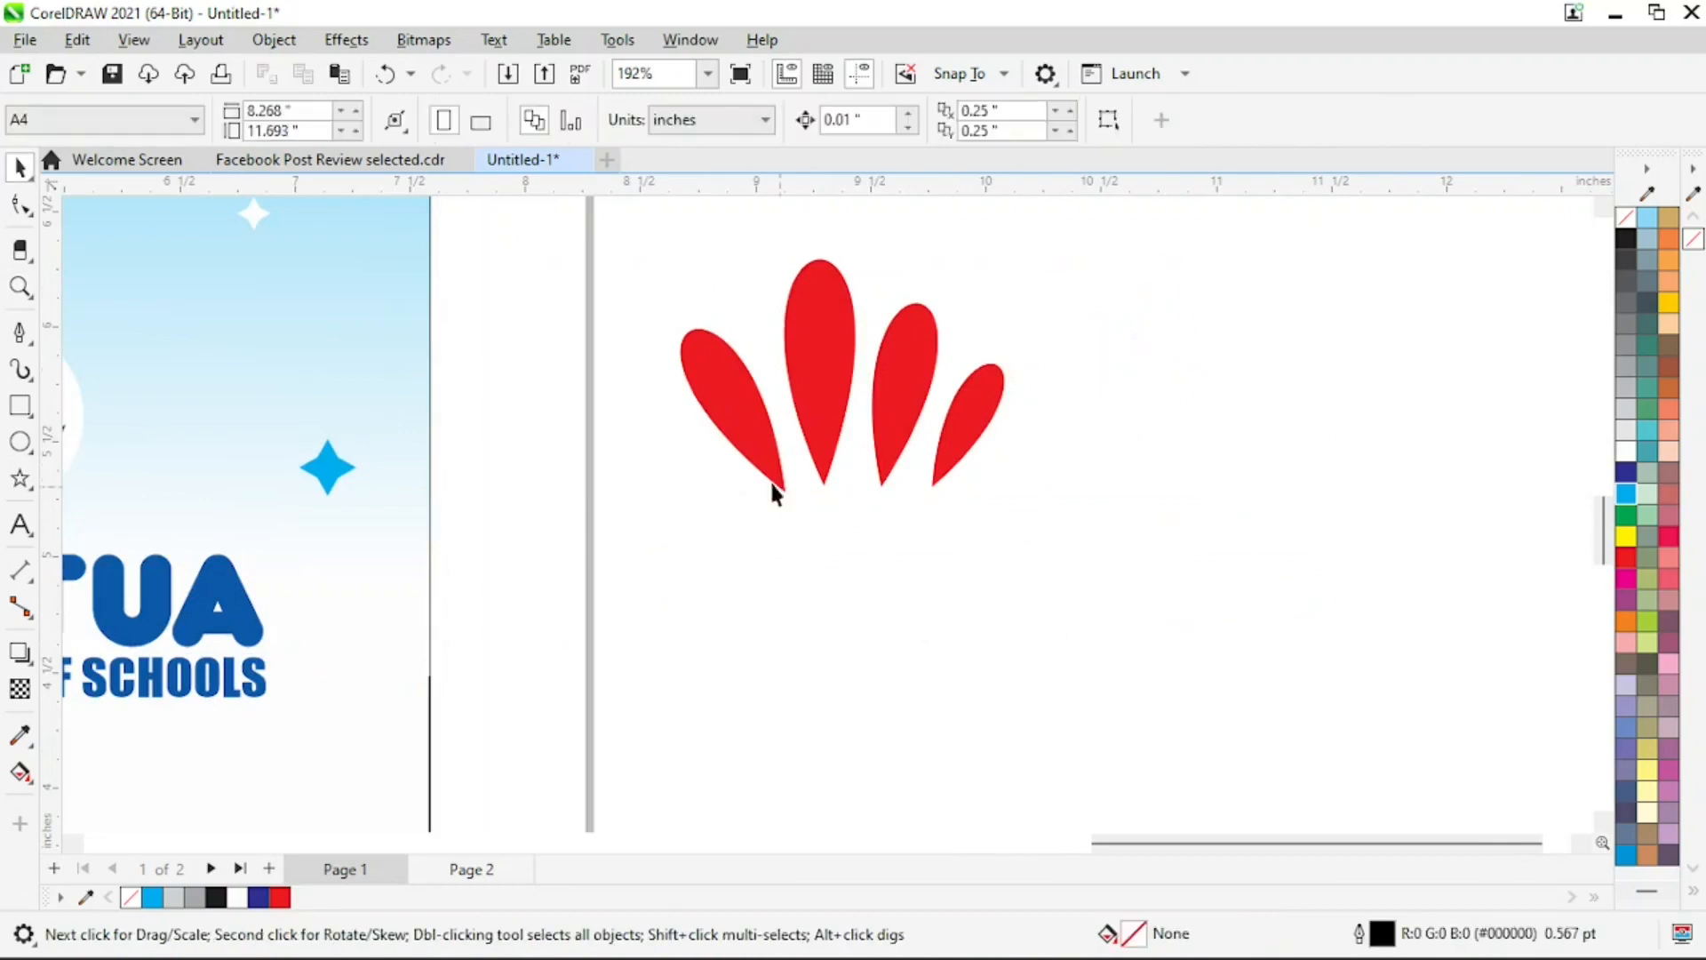
mouse_move(761, 453)
mouse_down()
mouse_move(779, 439)
mouse_move(765, 447)
mouse_up()
Select all four red petals and group them
key(z)
right_click(853, 553)
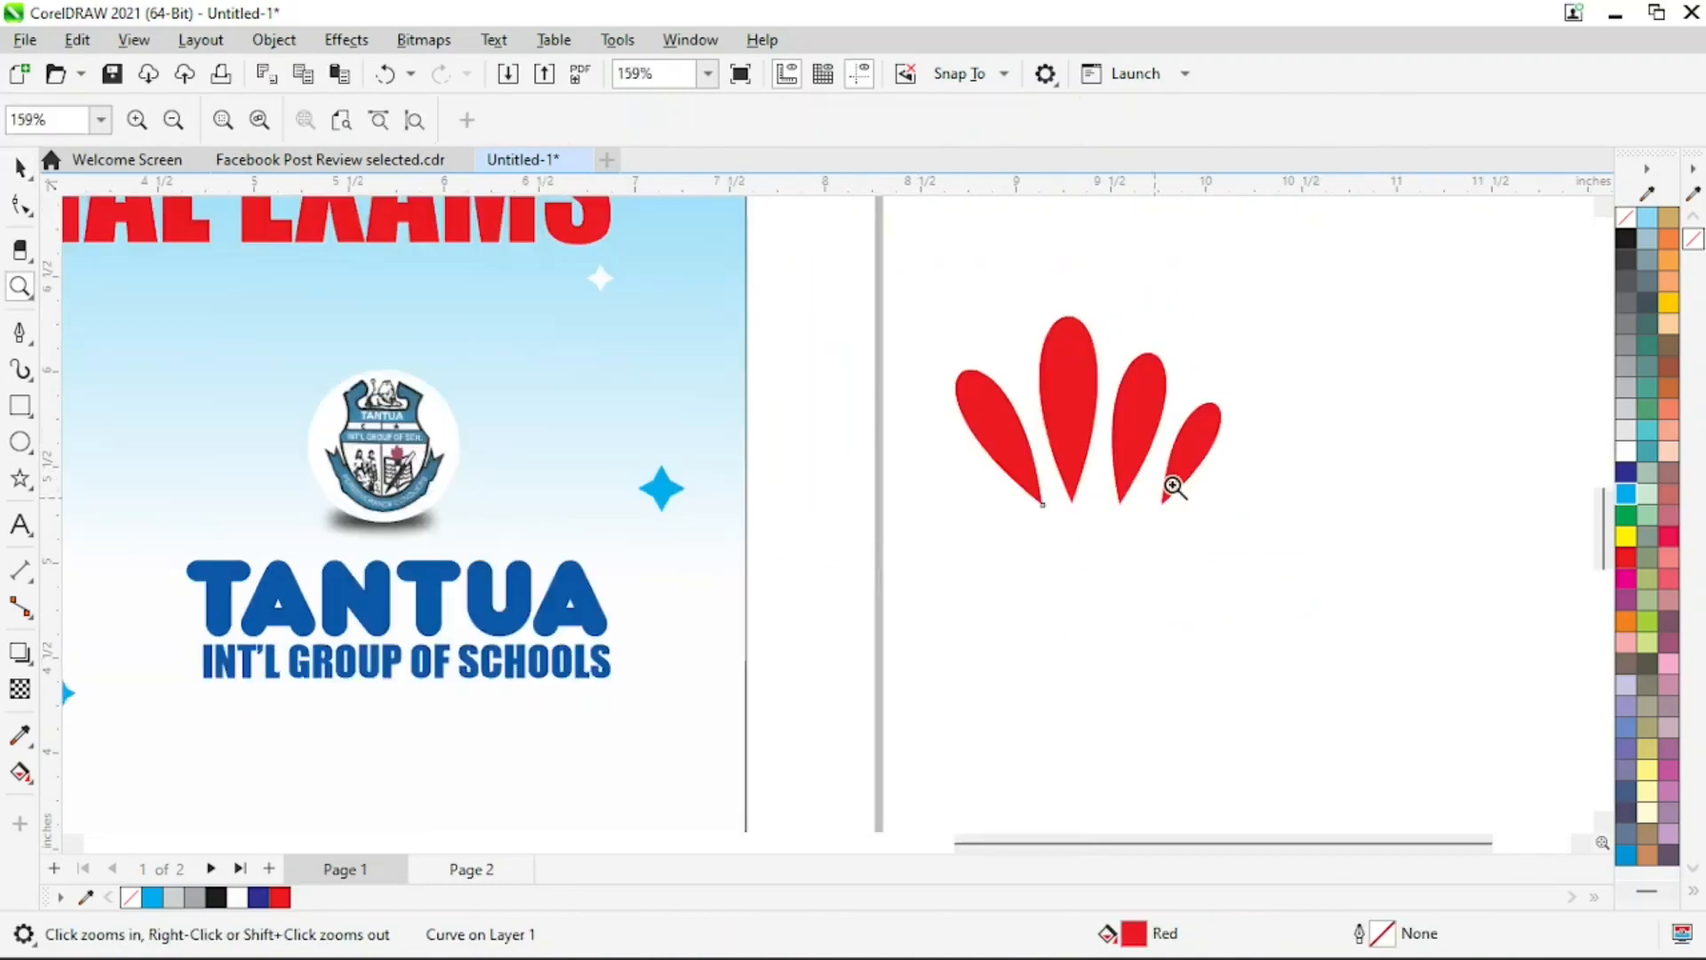
key(space)
drag(1359, 290, 838, 620)
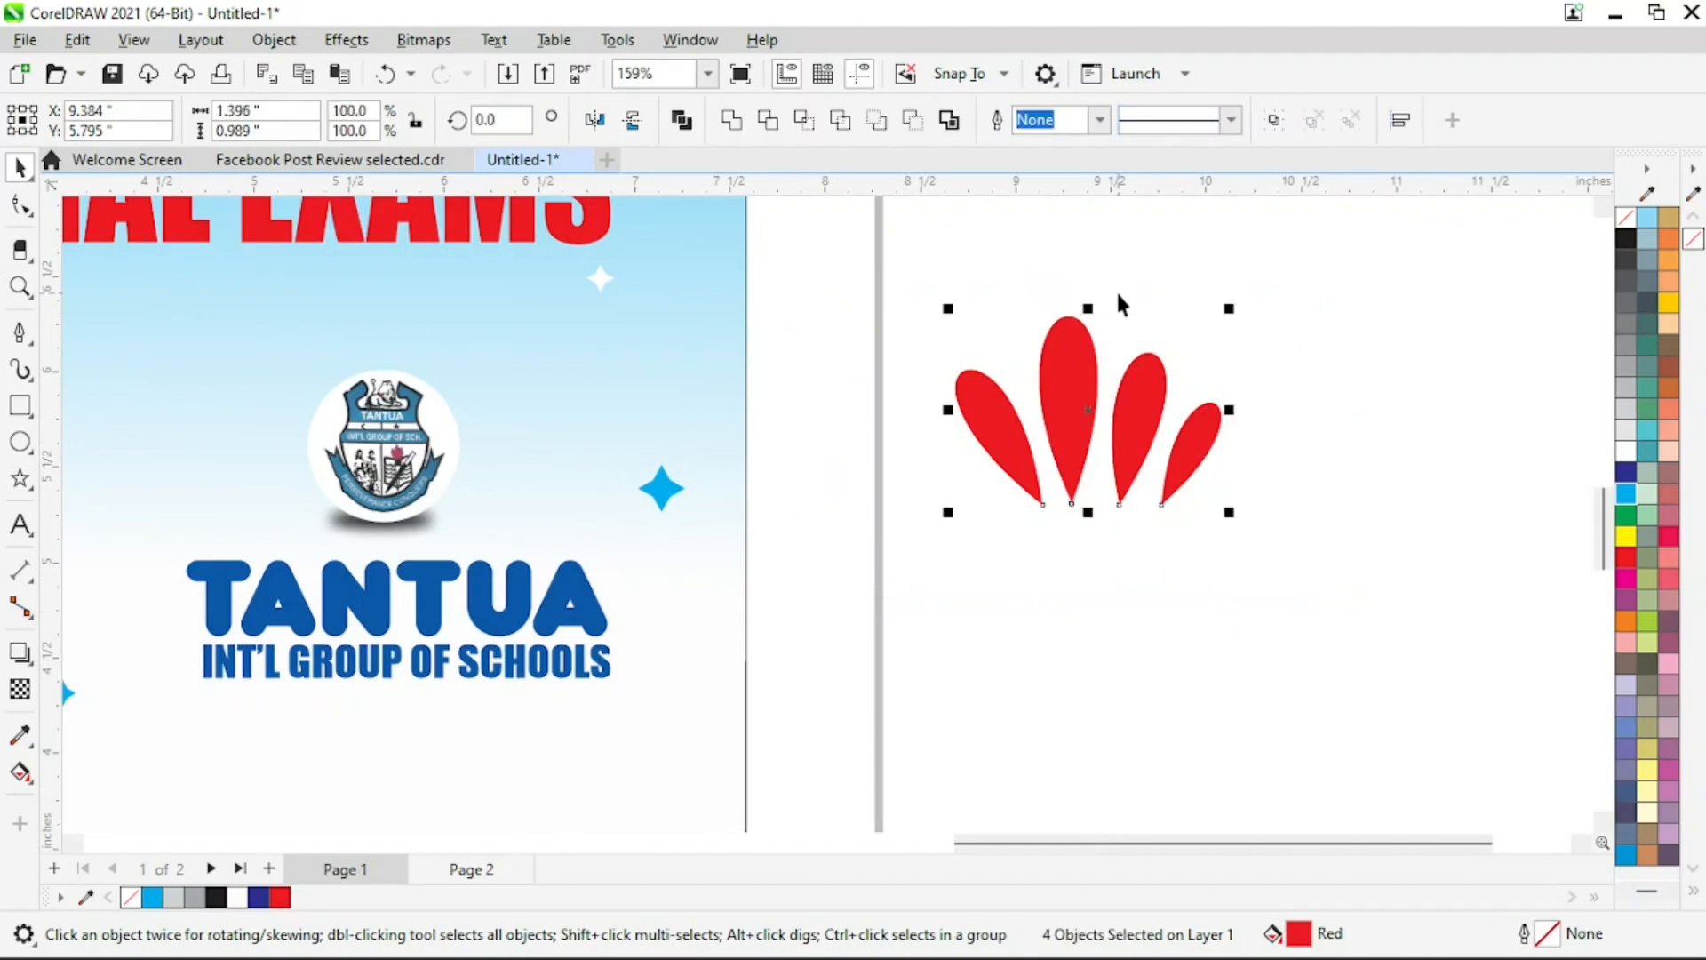
key(ctrl+g)
Shrink the petal group to about 0.651 by 0.461 inches and place it above the student's head
key(z)
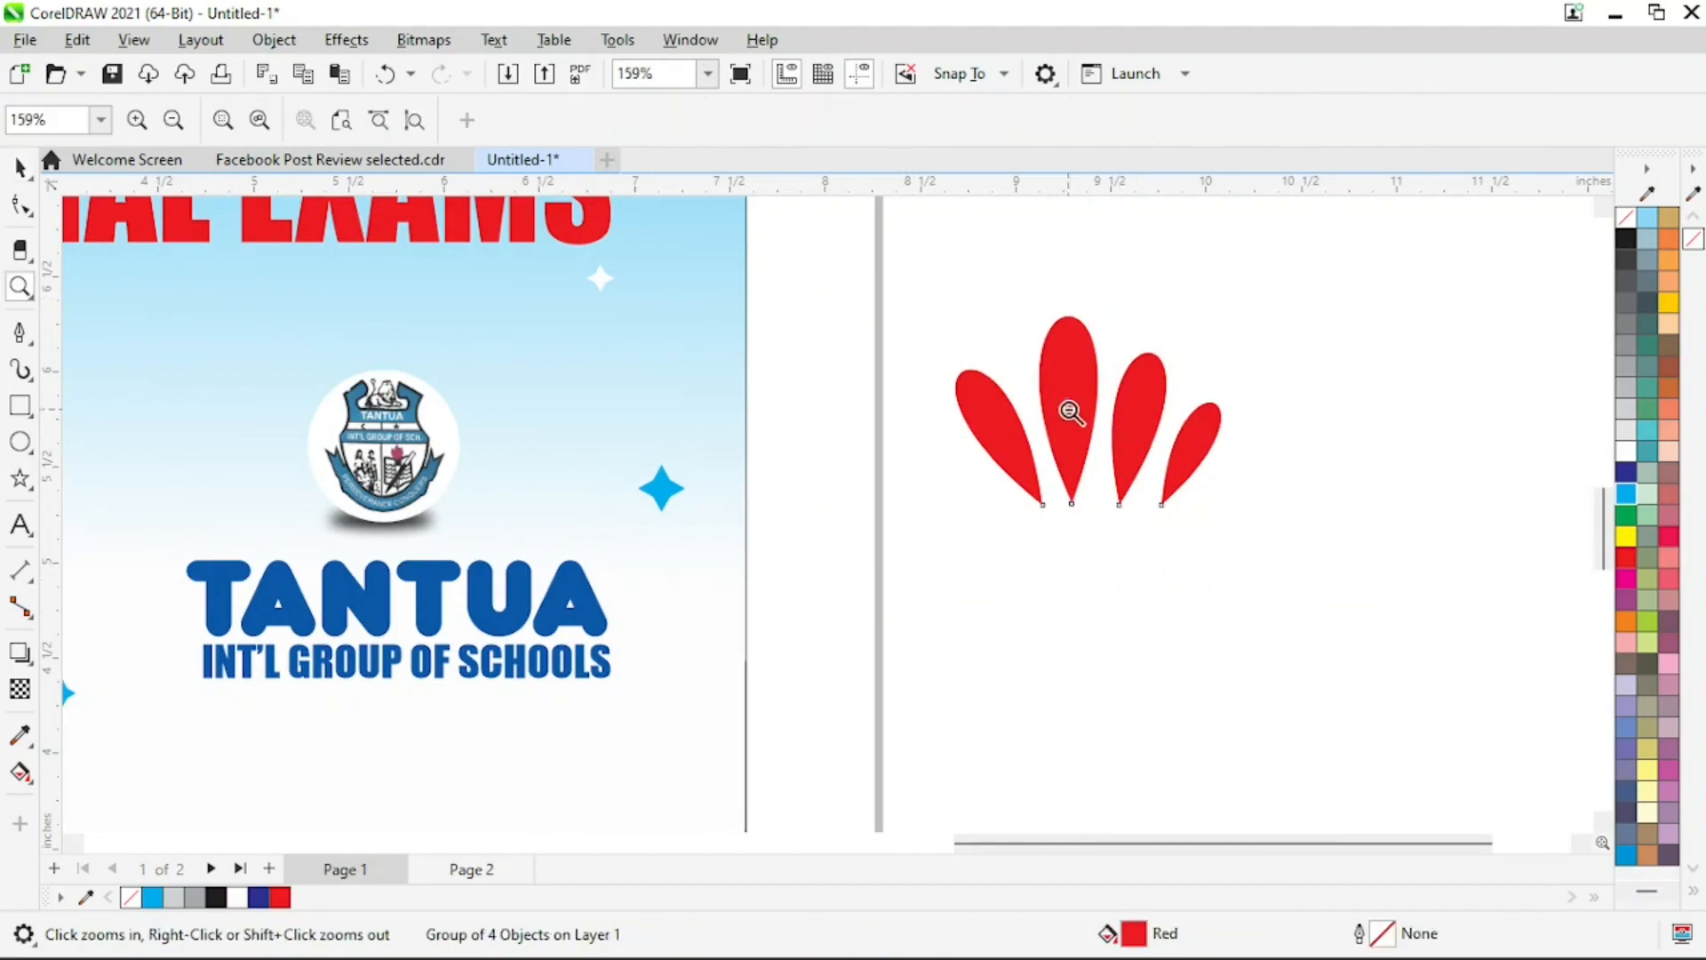
right_click(1077, 416)
key(space)
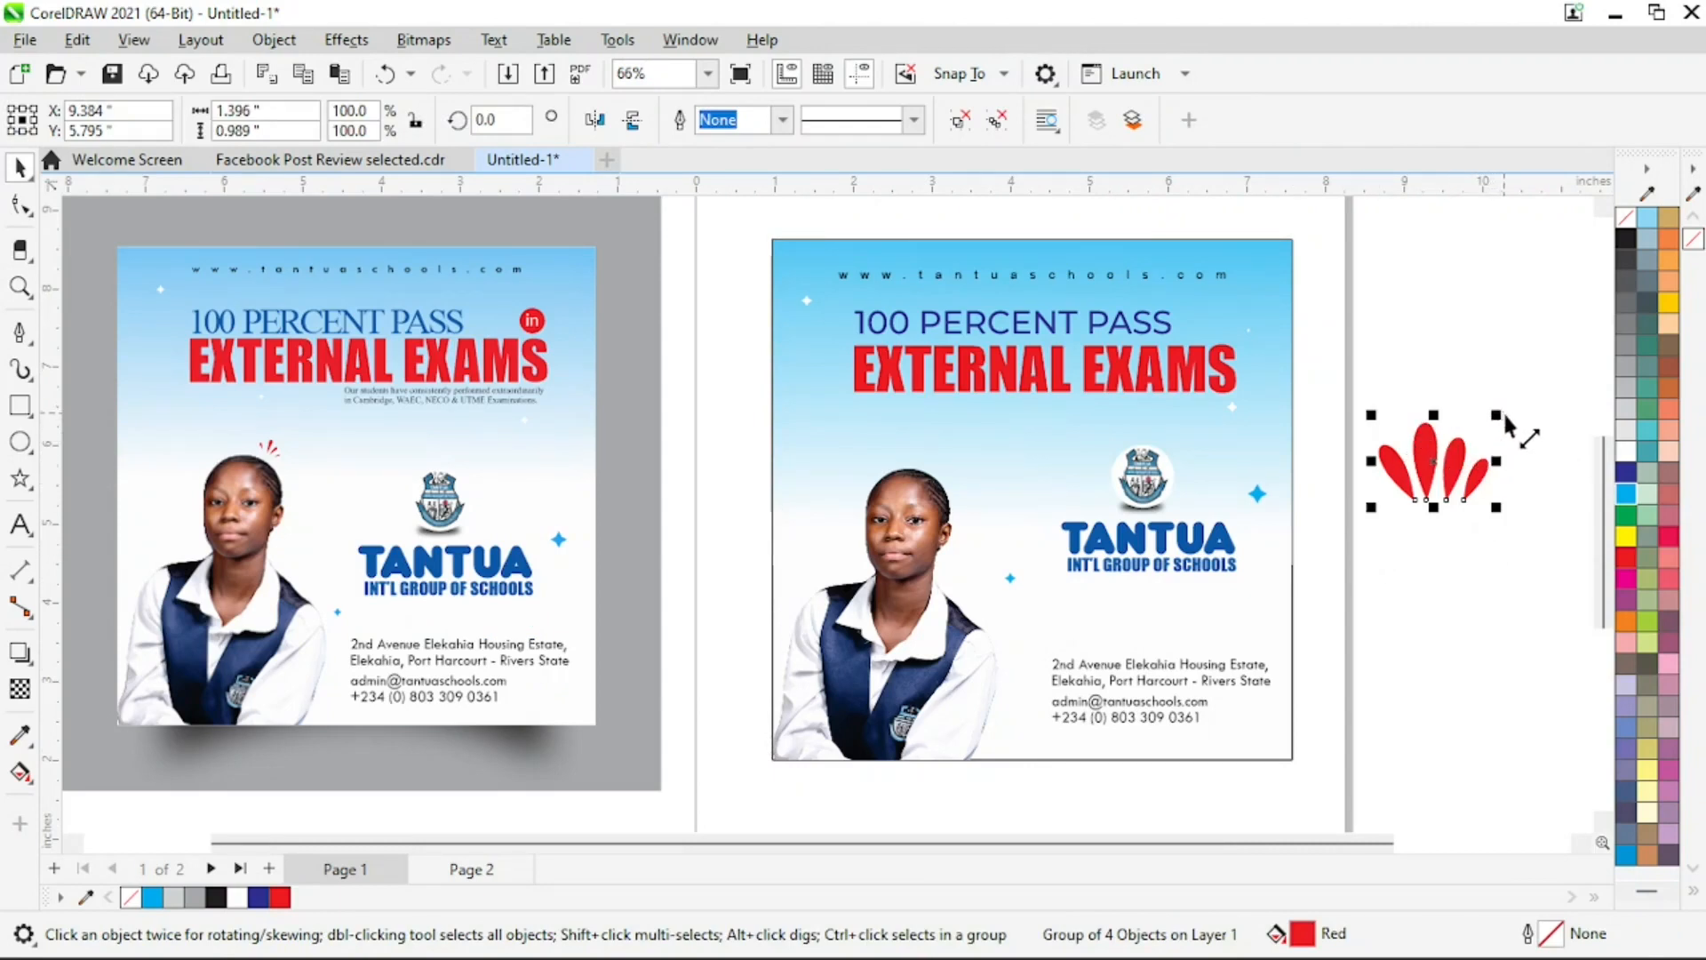
drag(1500, 423, 949, 463)
Rotate the petal group clockwise so that it points outward from the student's head
key(z)
drag(712, 369, 1178, 592)
key(space)
click(862, 458)
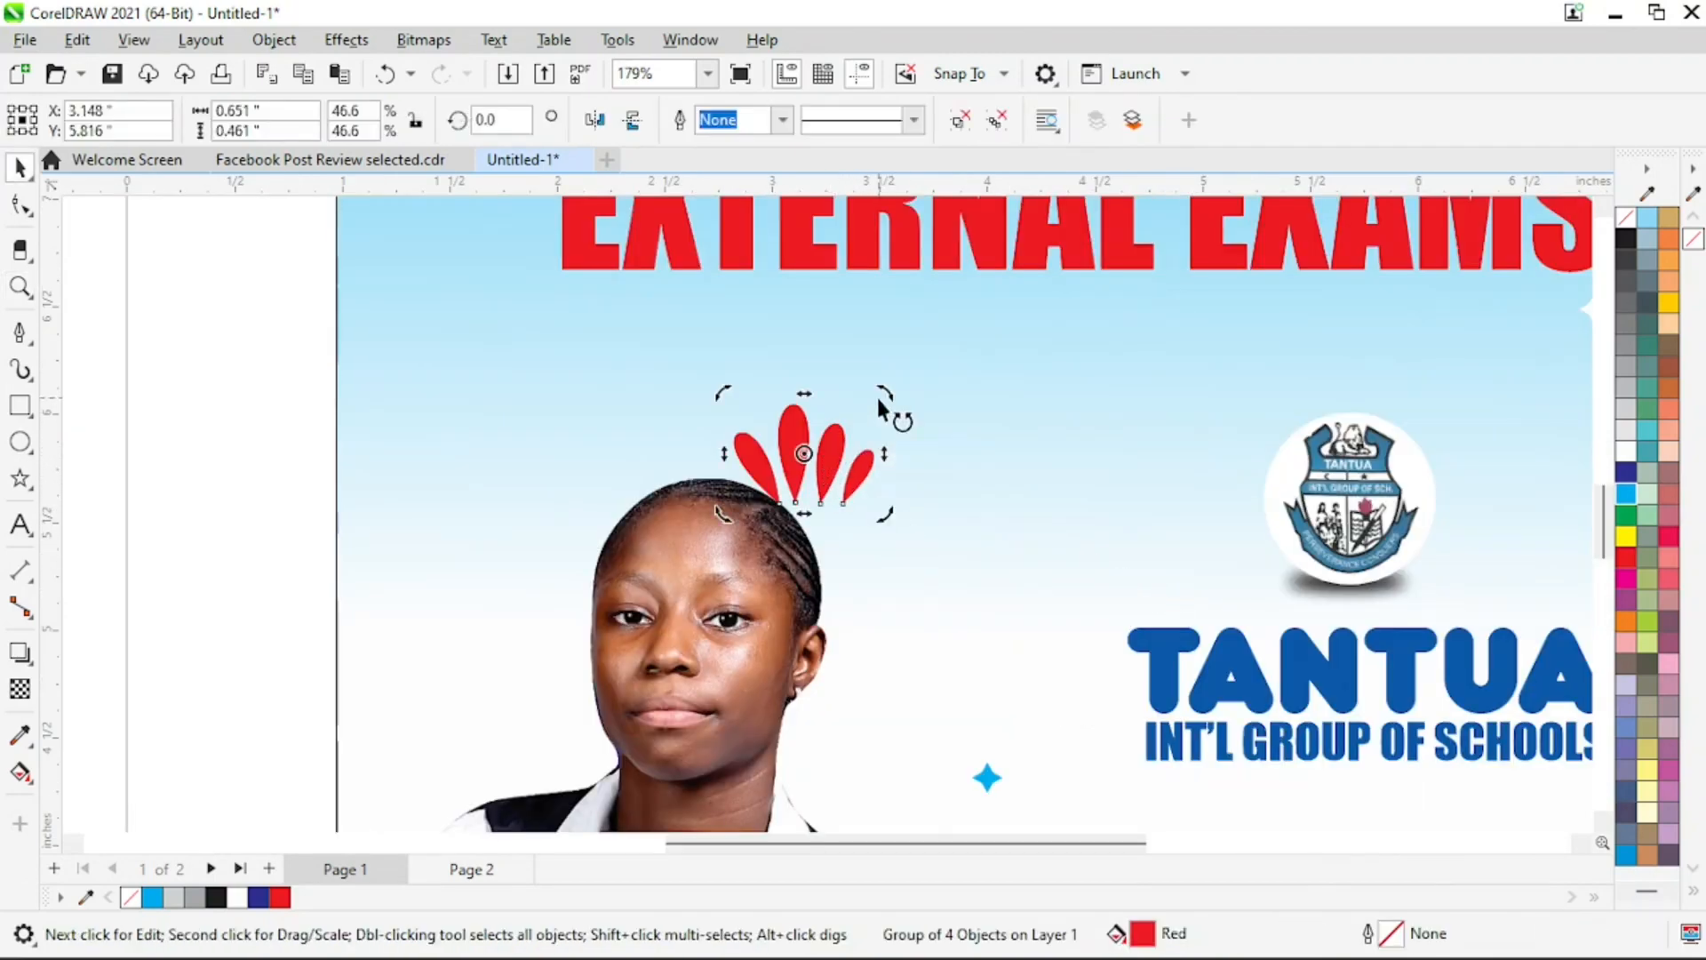
drag(879, 404, 942, 469)
key(Escape)
Move the rotated petal group just off the upper right of the student's head and scale it down
drag(798, 471, 824, 457)
drag(893, 377, 846, 444)
key(z)
key(F4)
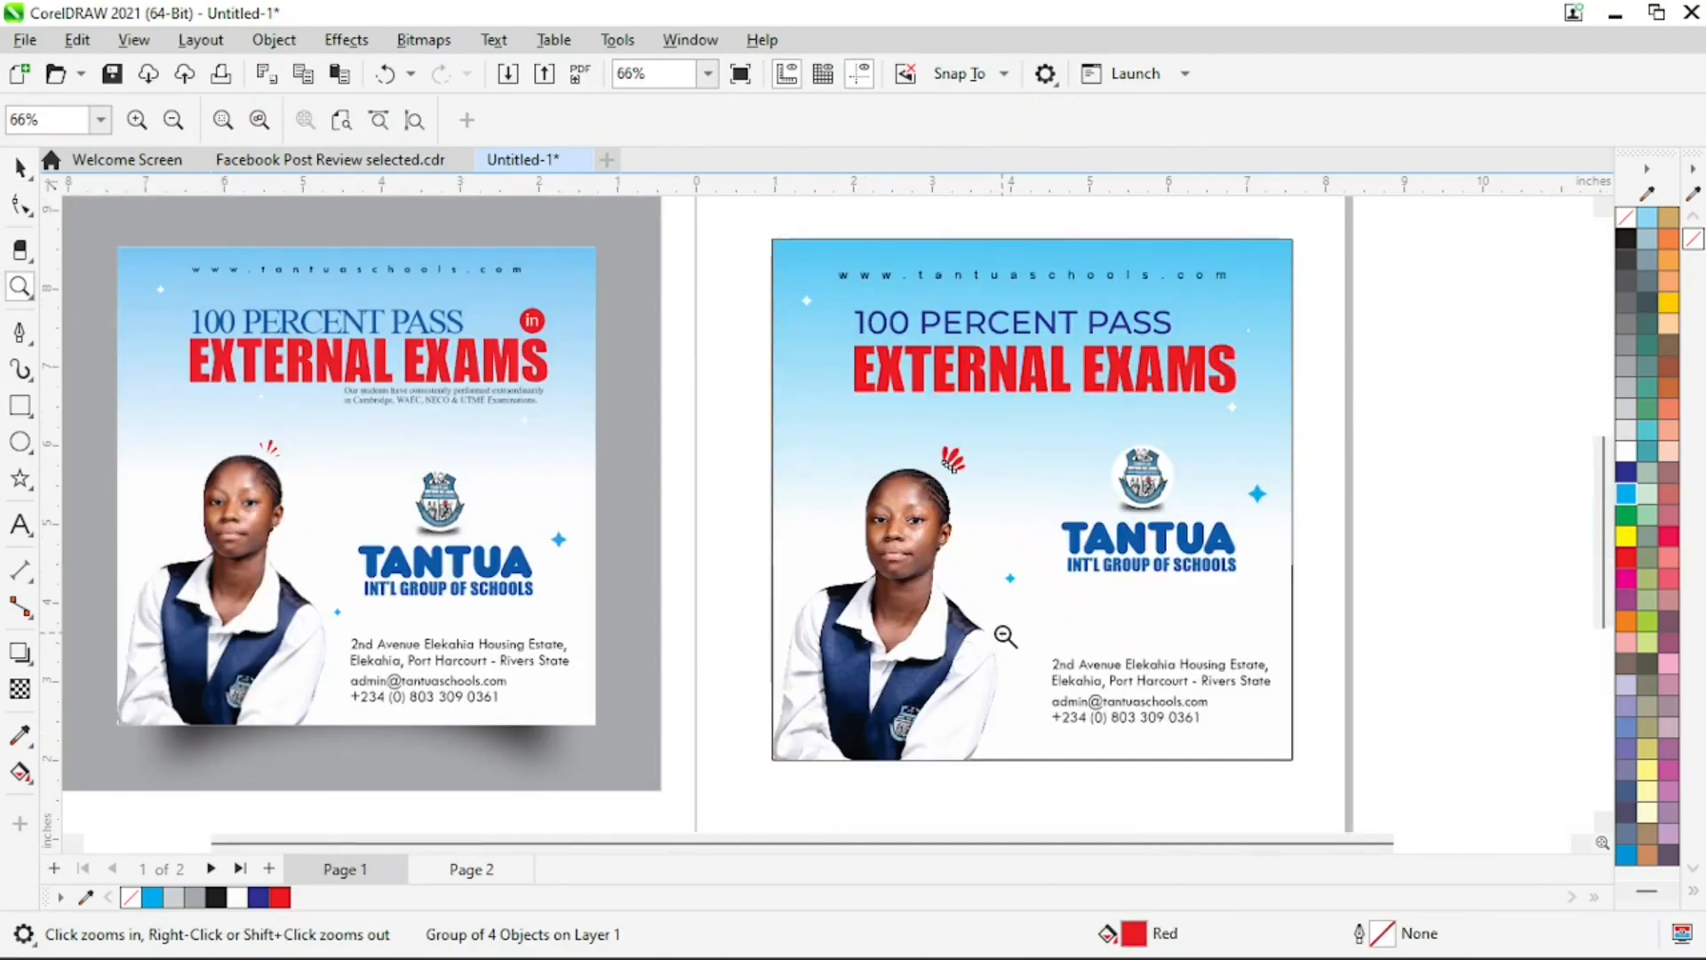
Select all the elements of the recreated flyer and group them
right_click(1003, 634)
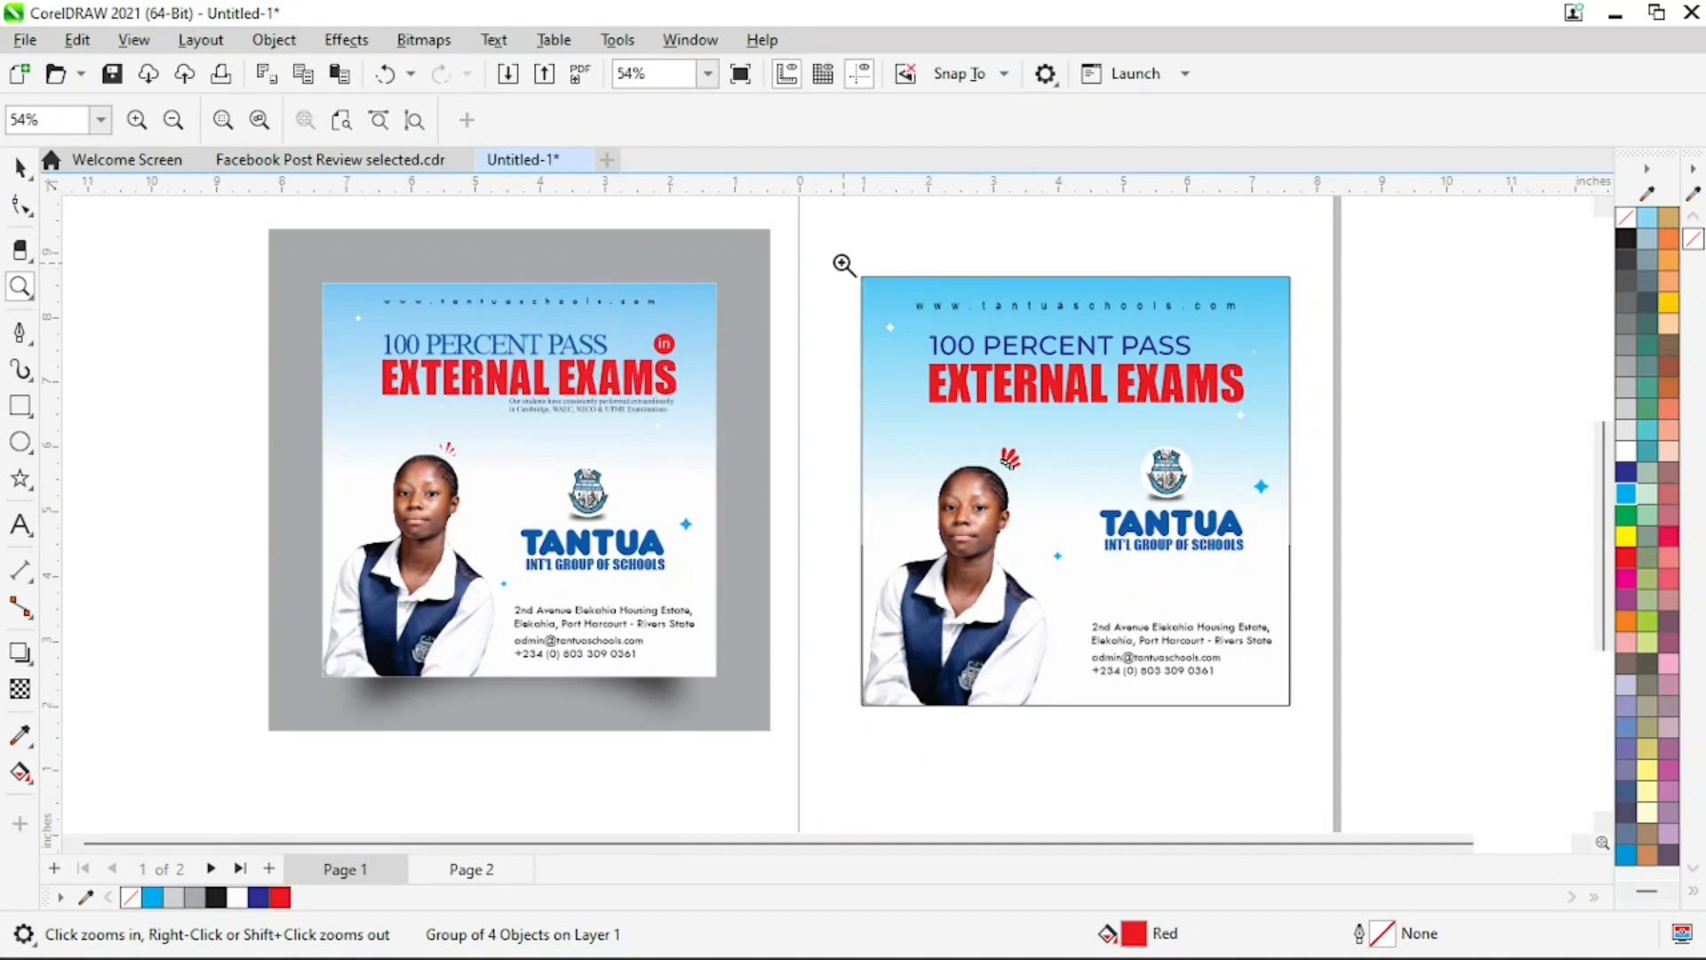
drag(839, 261, 1352, 751)
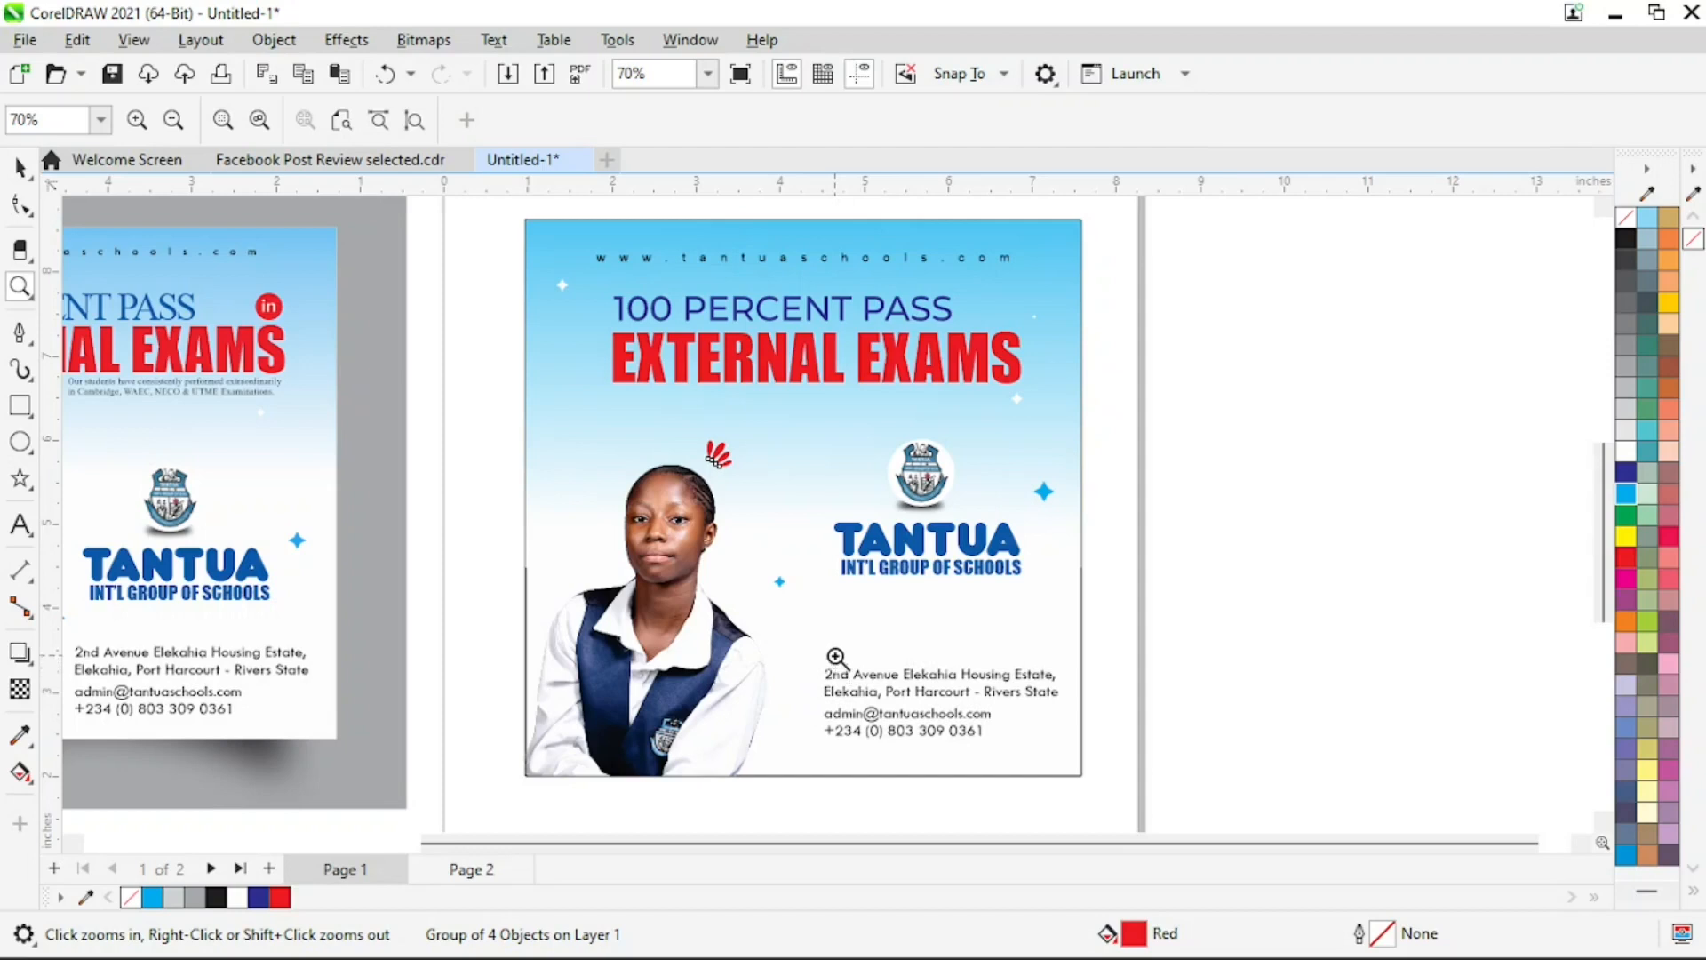
right_click(671, 716)
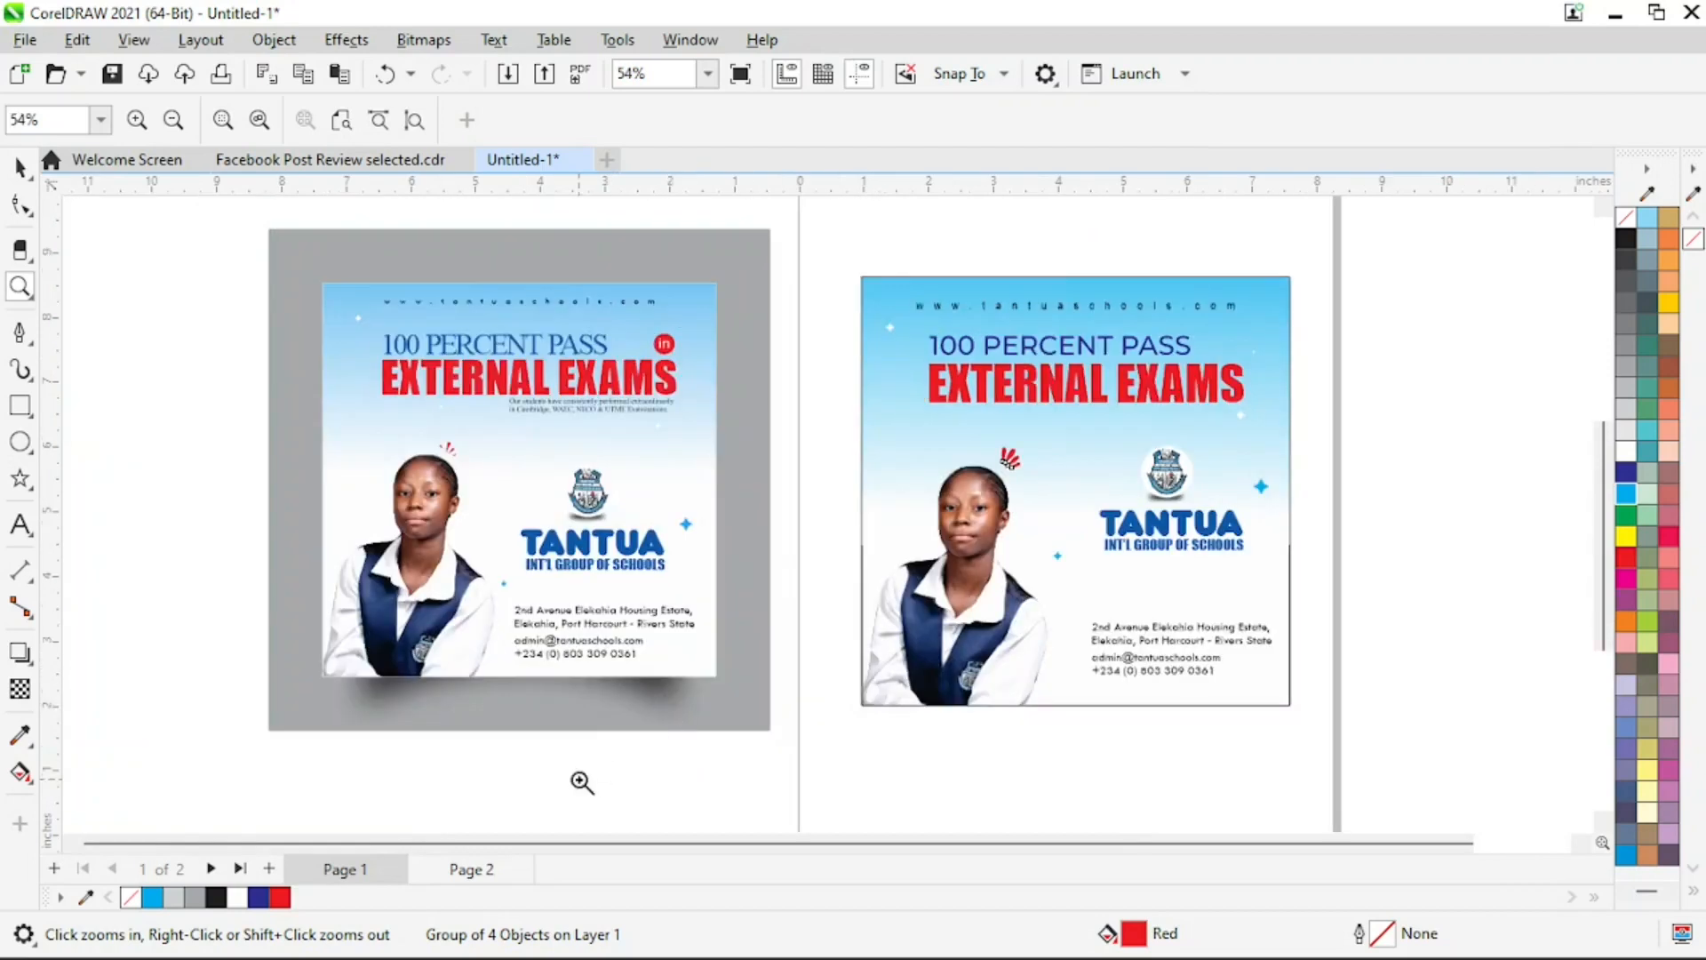
key(space)
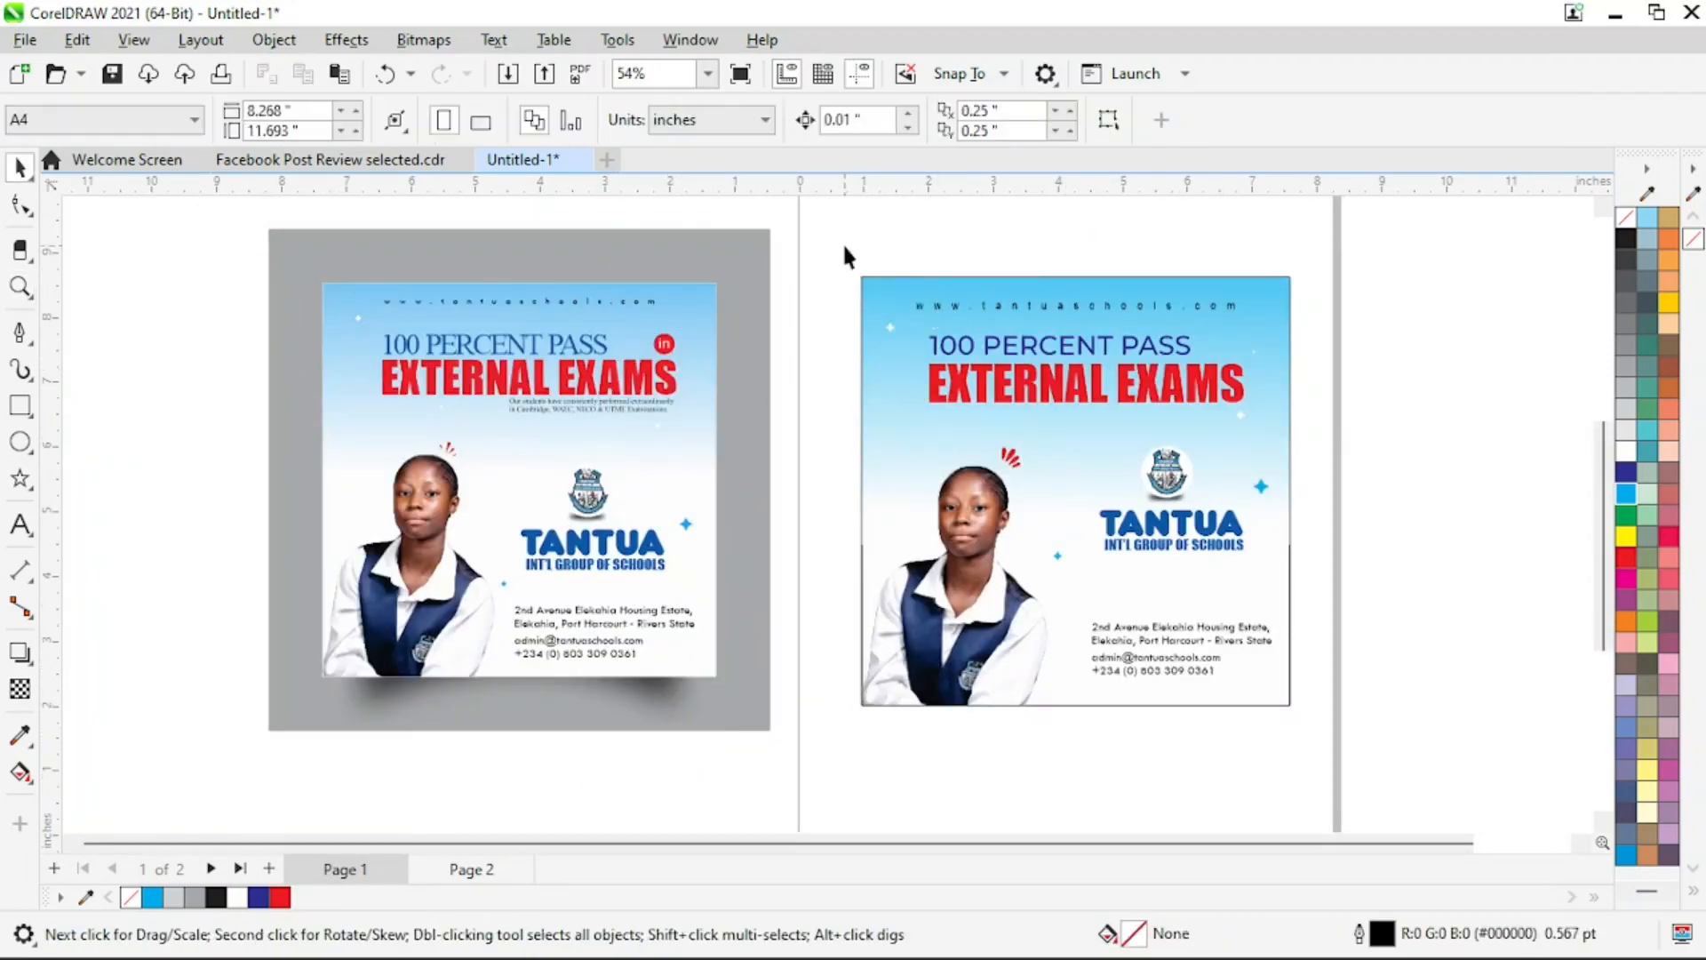
drag(1417, 792, 1418, 794)
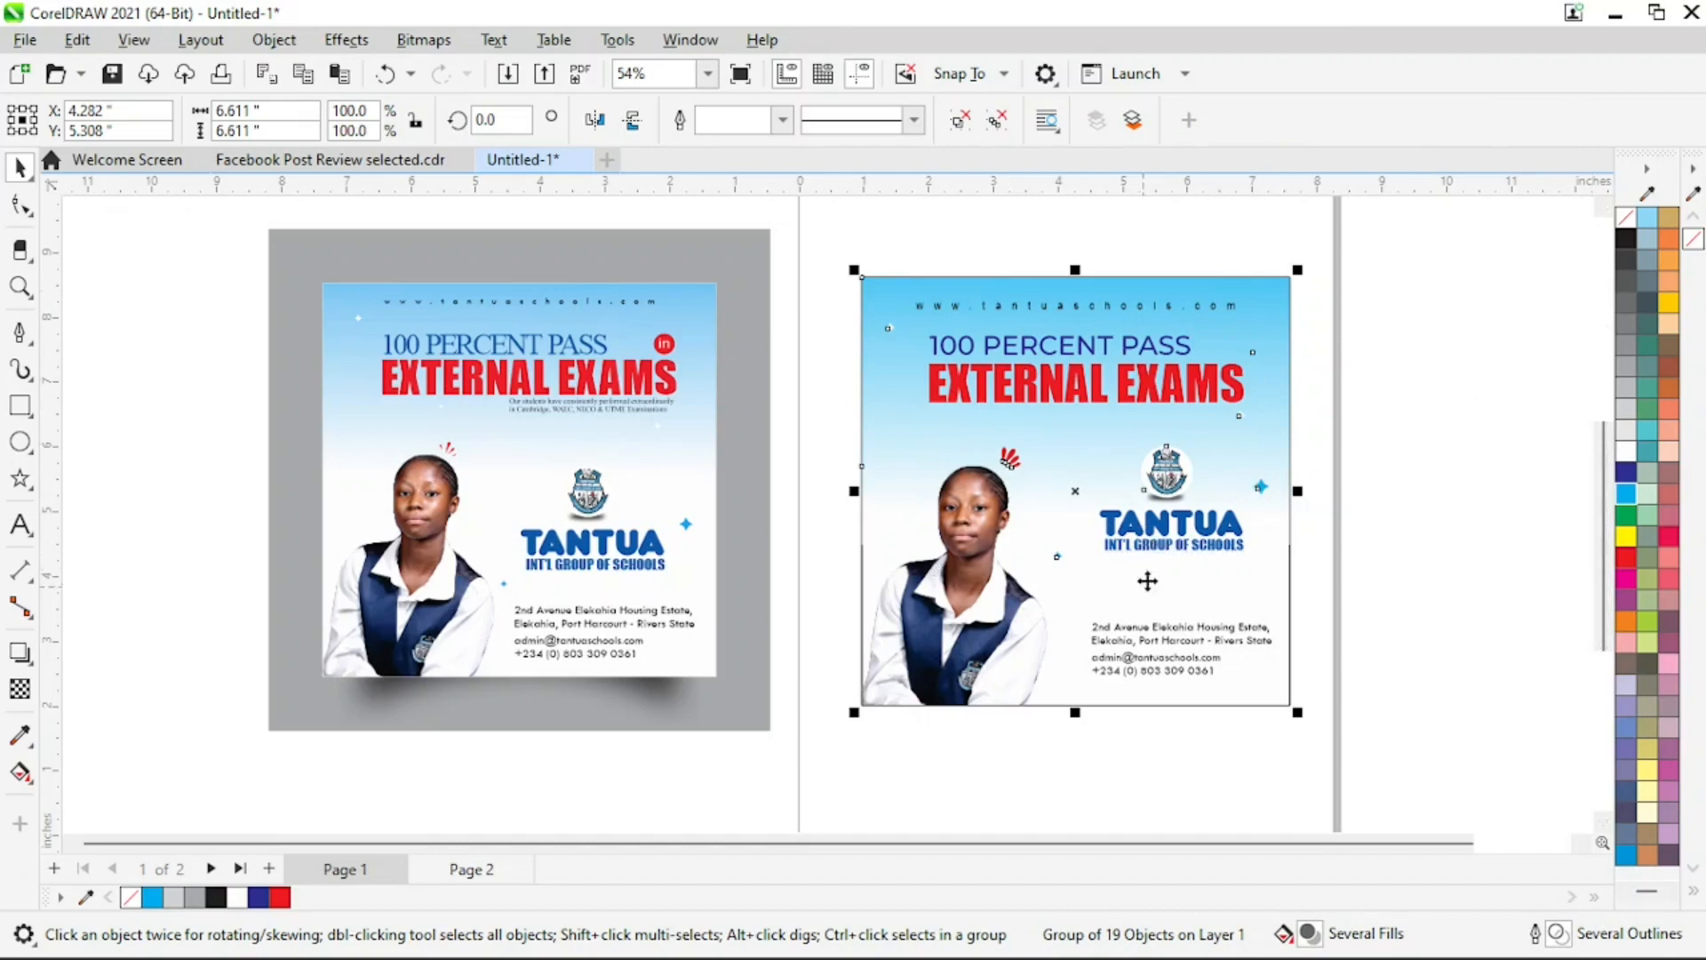
click(1419, 492)
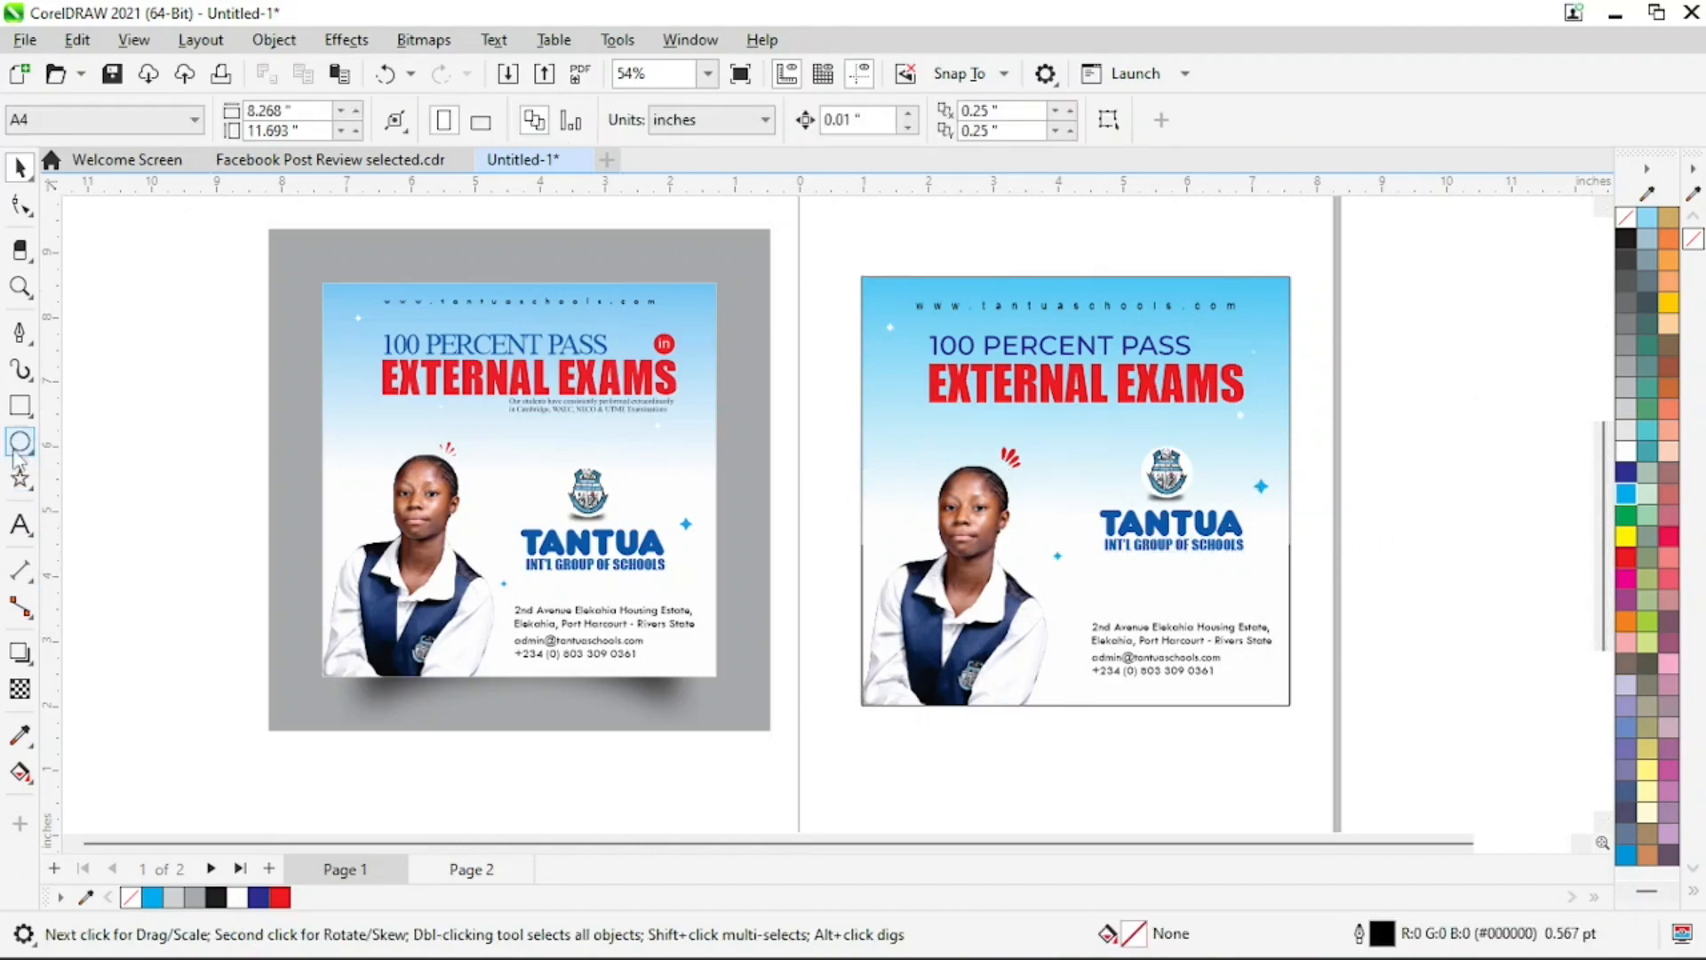
Draw a square of about 8.434 inches around the flyer group as a backdrop frame
click(19, 405)
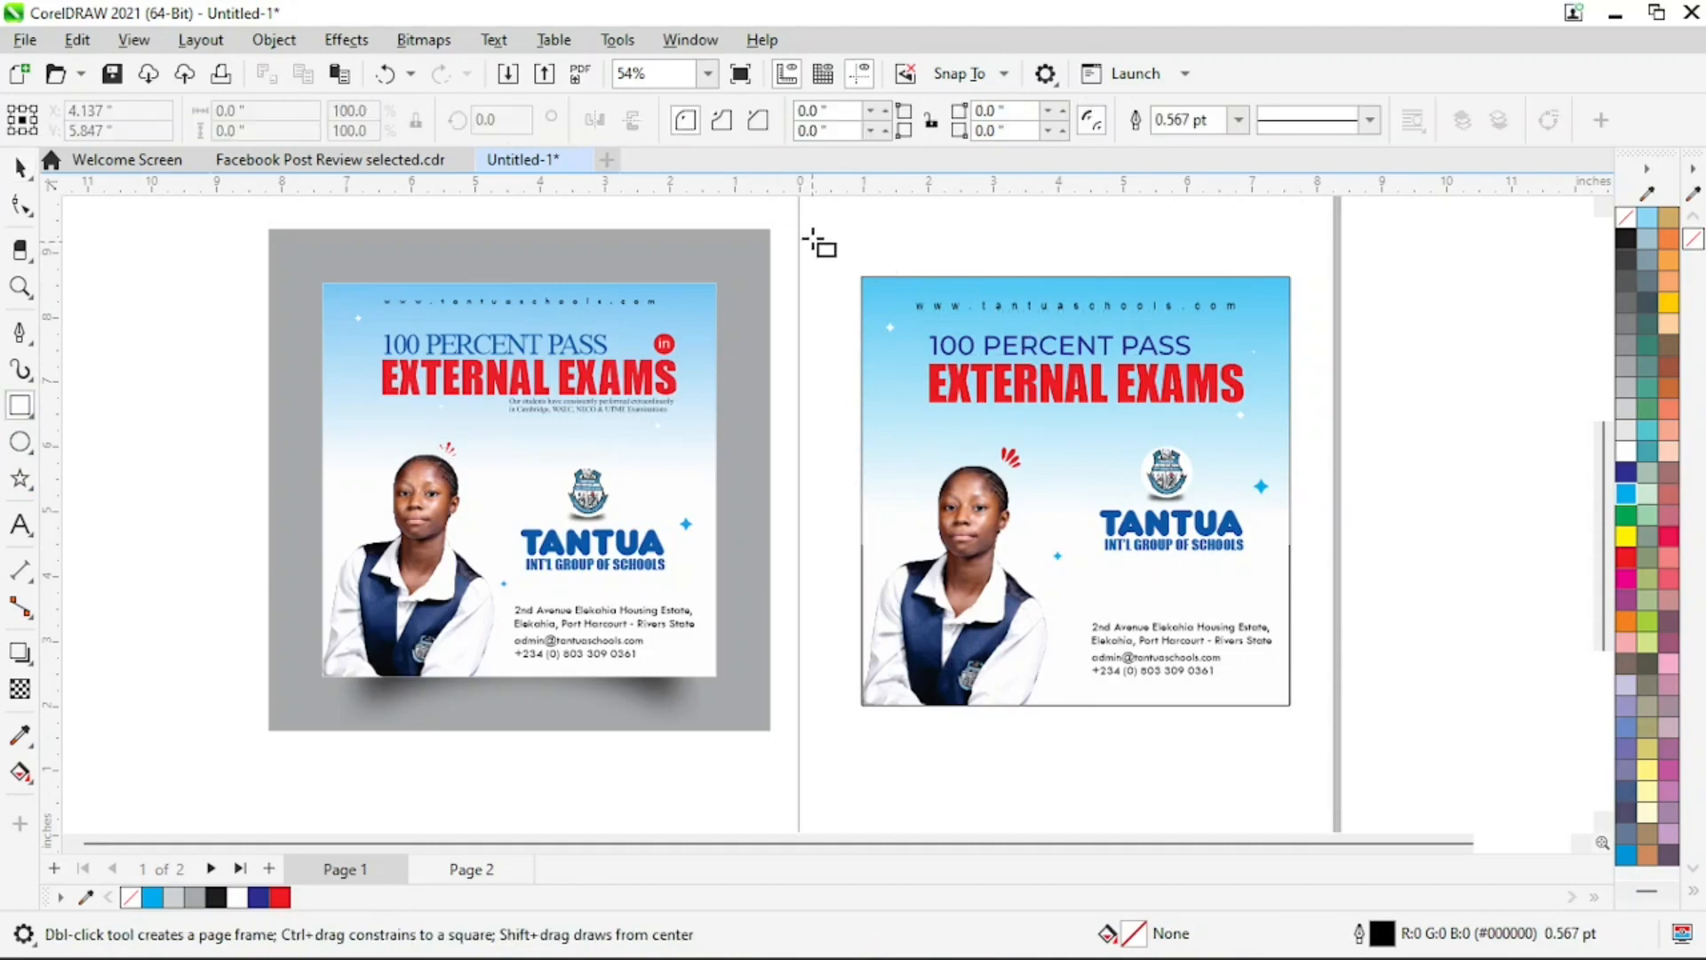
drag(793, 222, 1323, 729)
key(space)
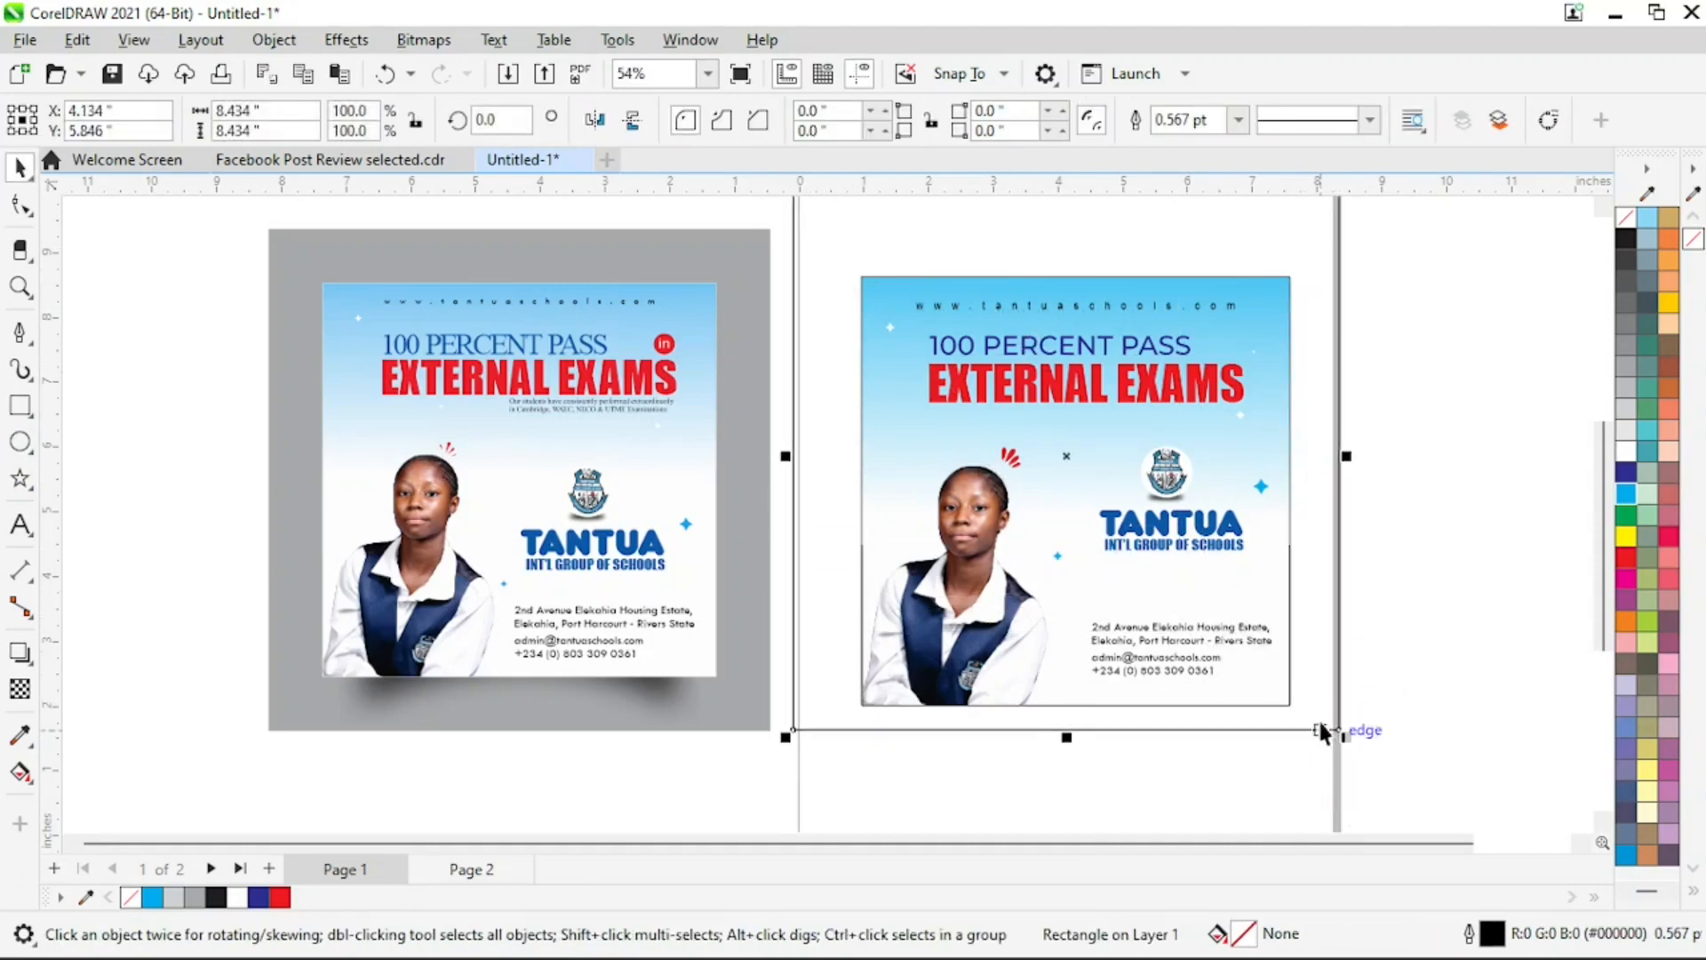
click(1426, 517)
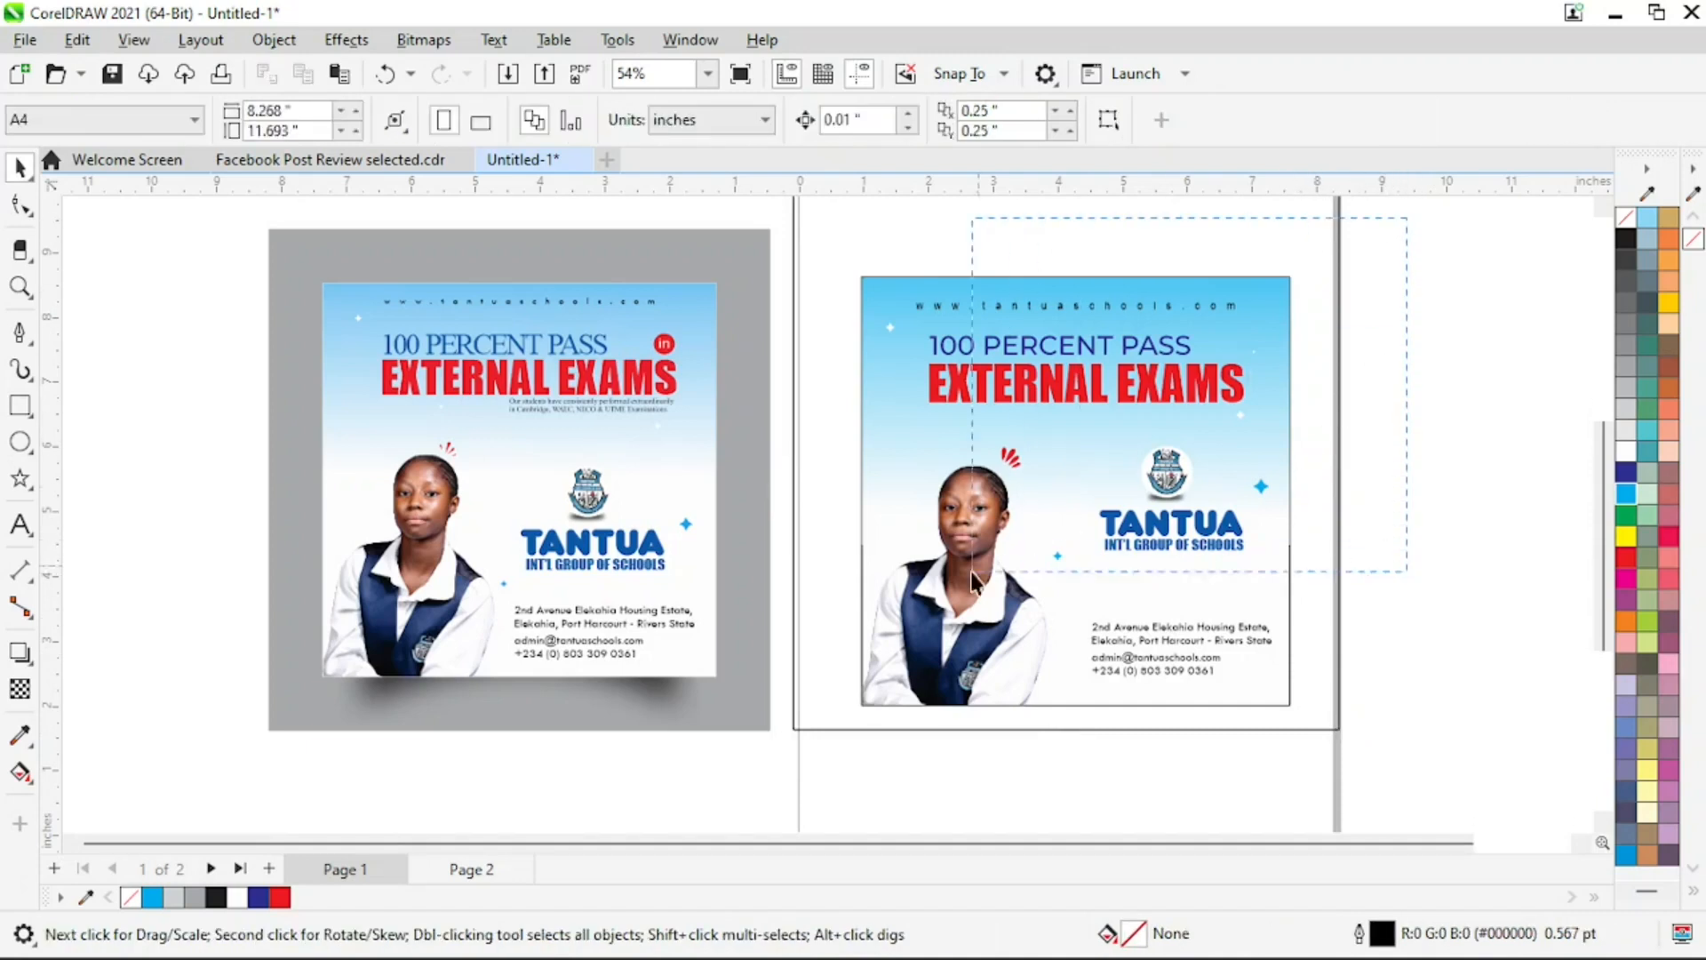
Select the flyer group and centre it on the page inside the backdrop square
drag(859, 746, 796, 711)
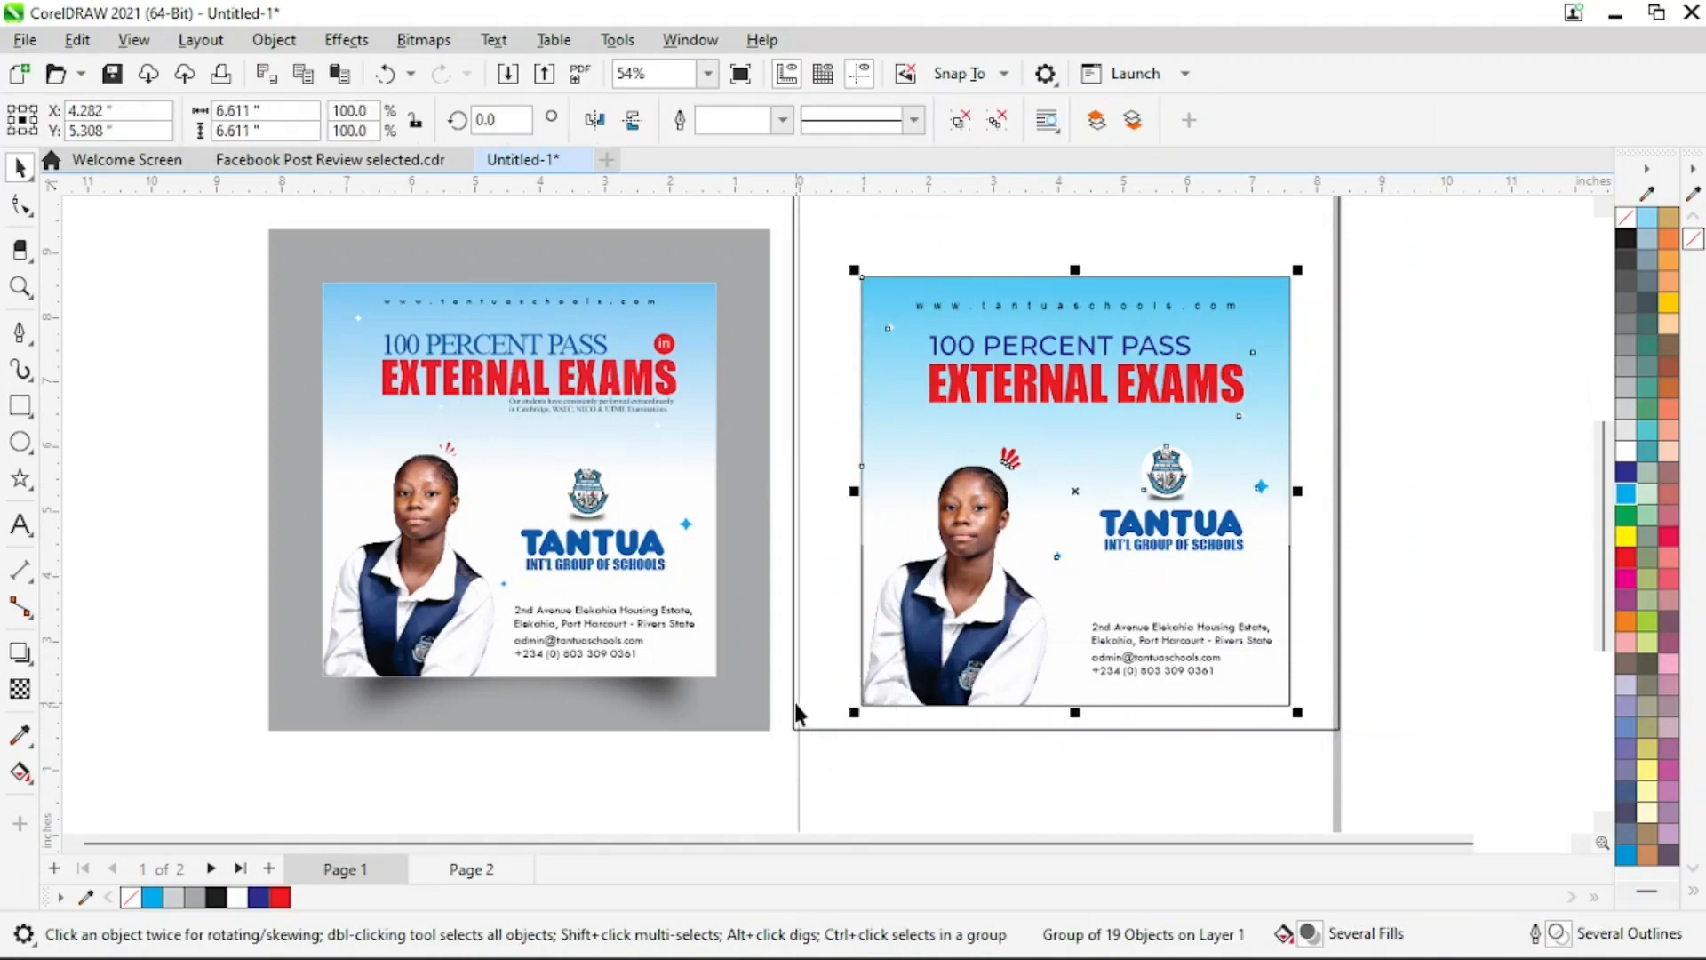
key(p)
key(z)
key(F4)
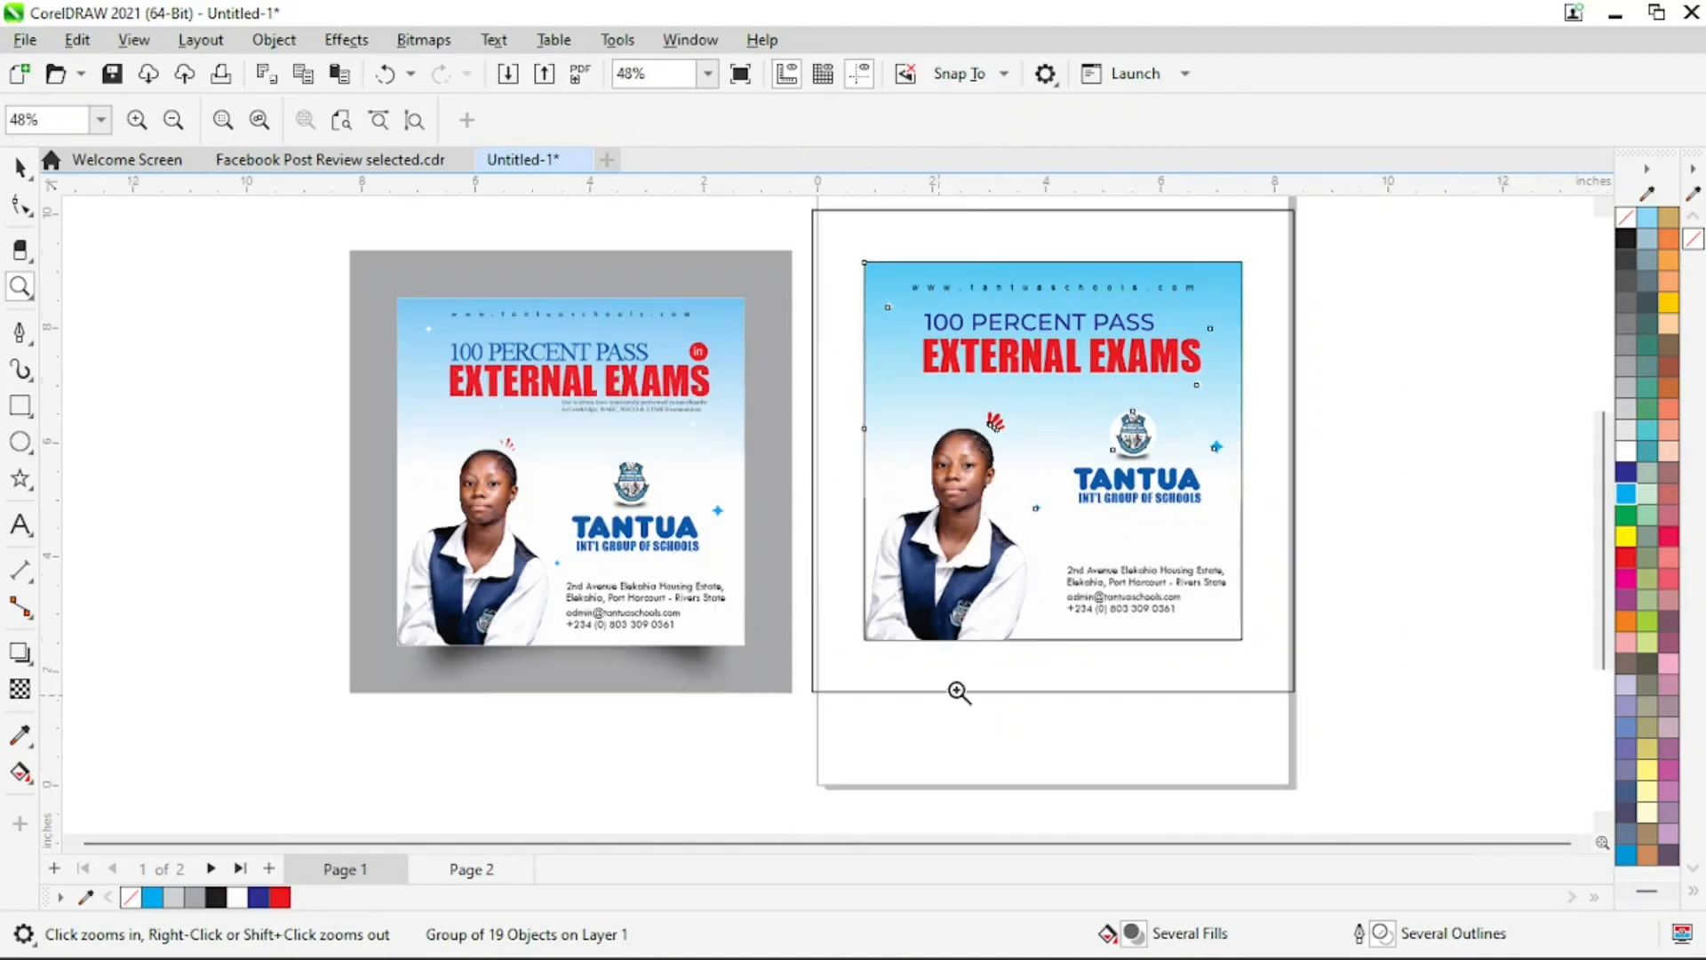
key(space)
click(1377, 486)
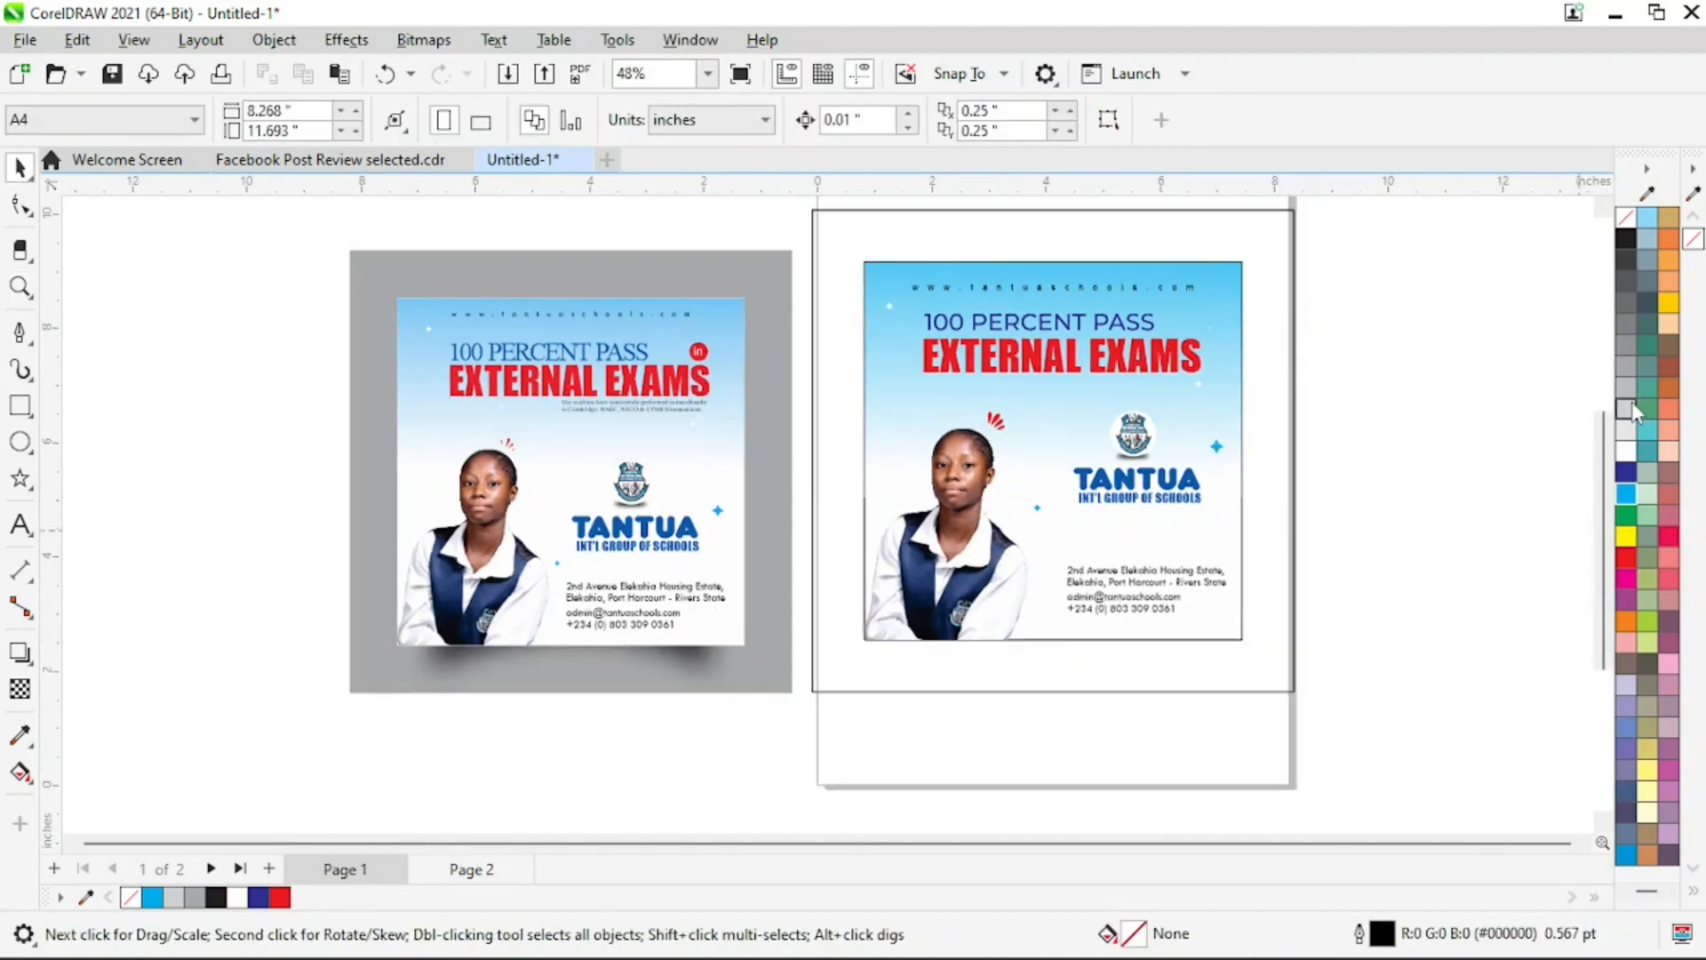
Fill the backdrop square with 20% black grey
click(1633, 433)
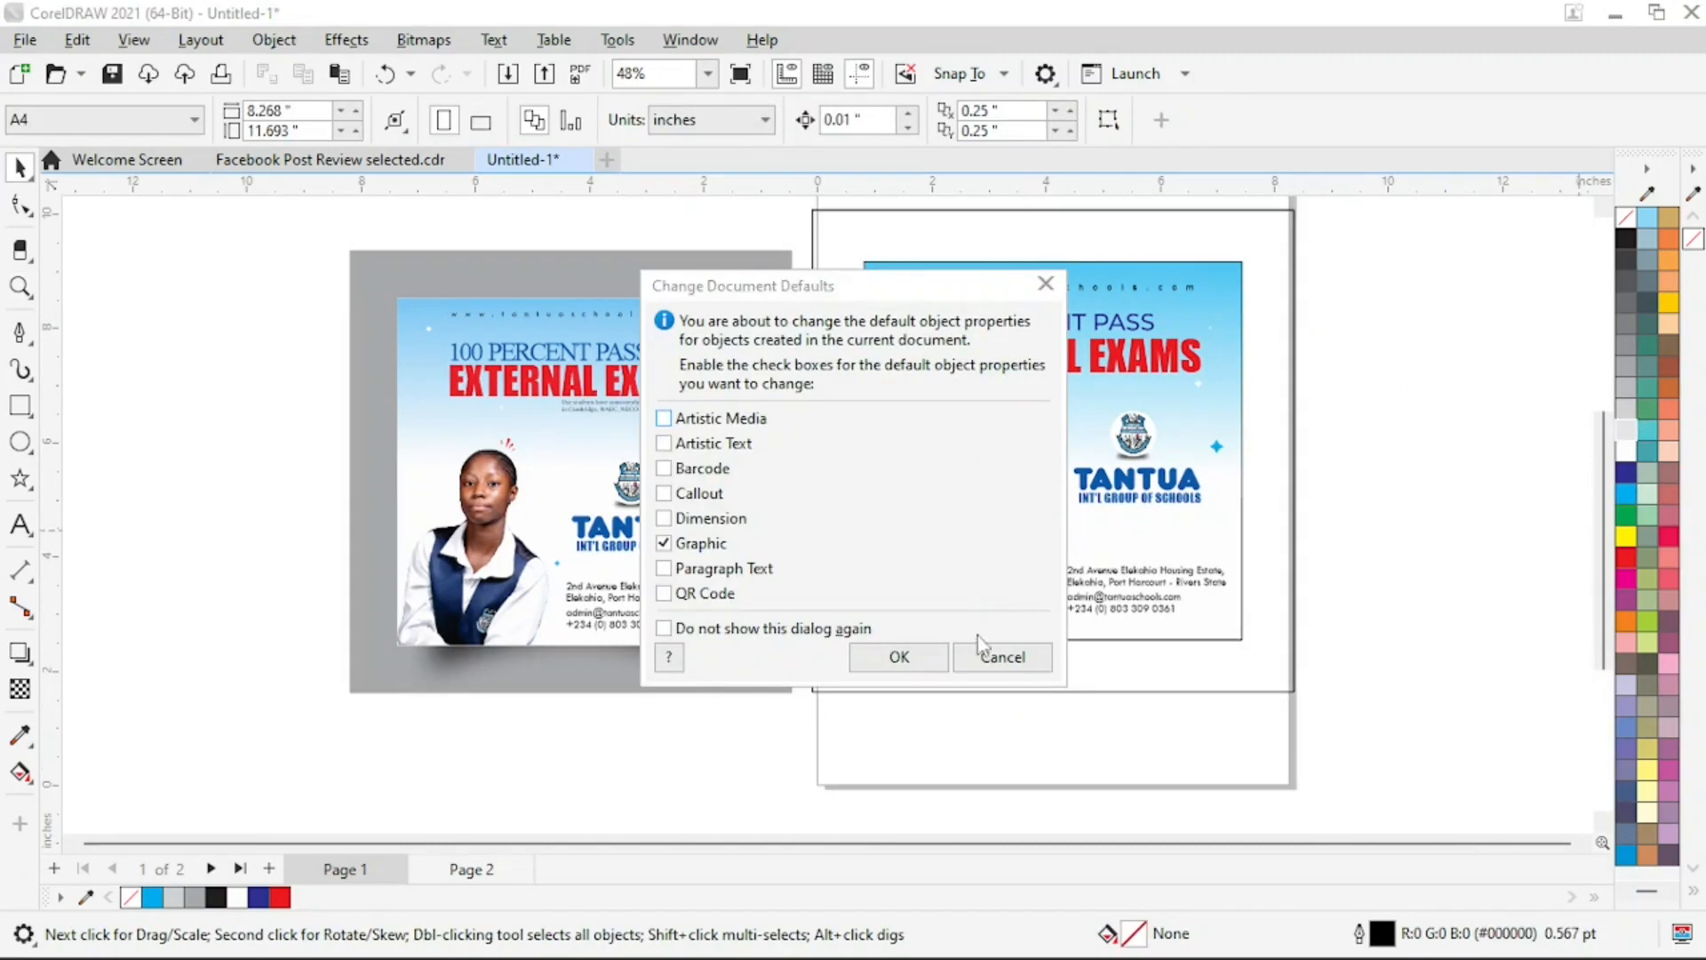
click(1002, 658)
click(1281, 214)
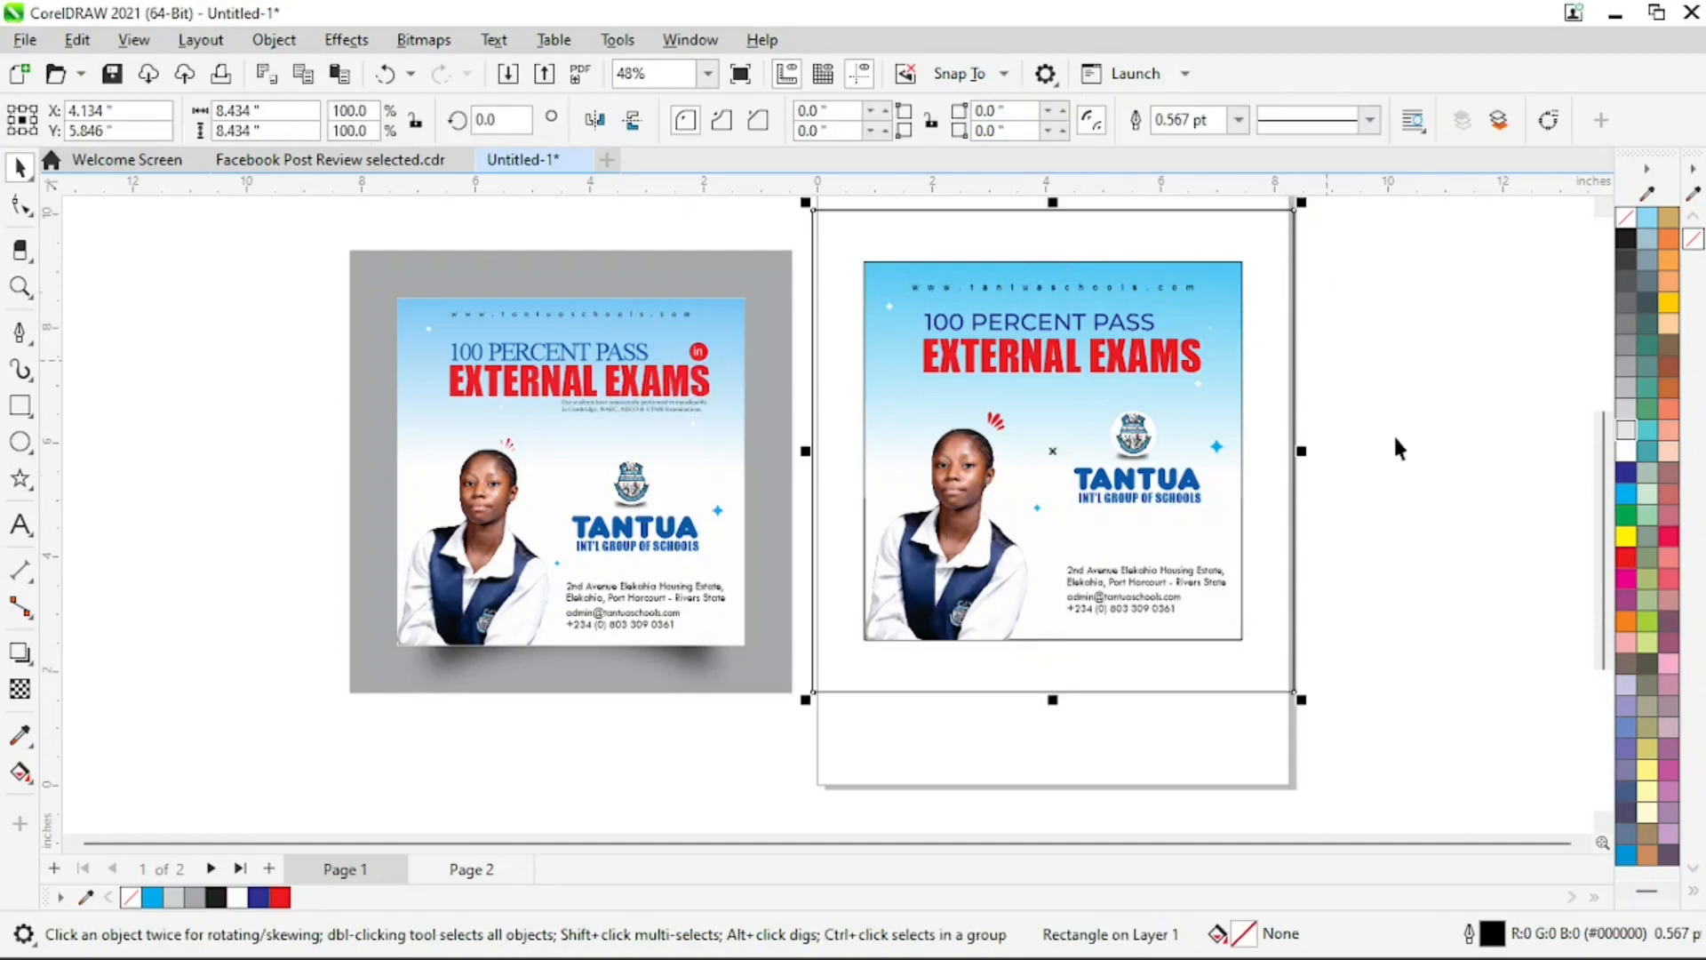
click(1625, 411)
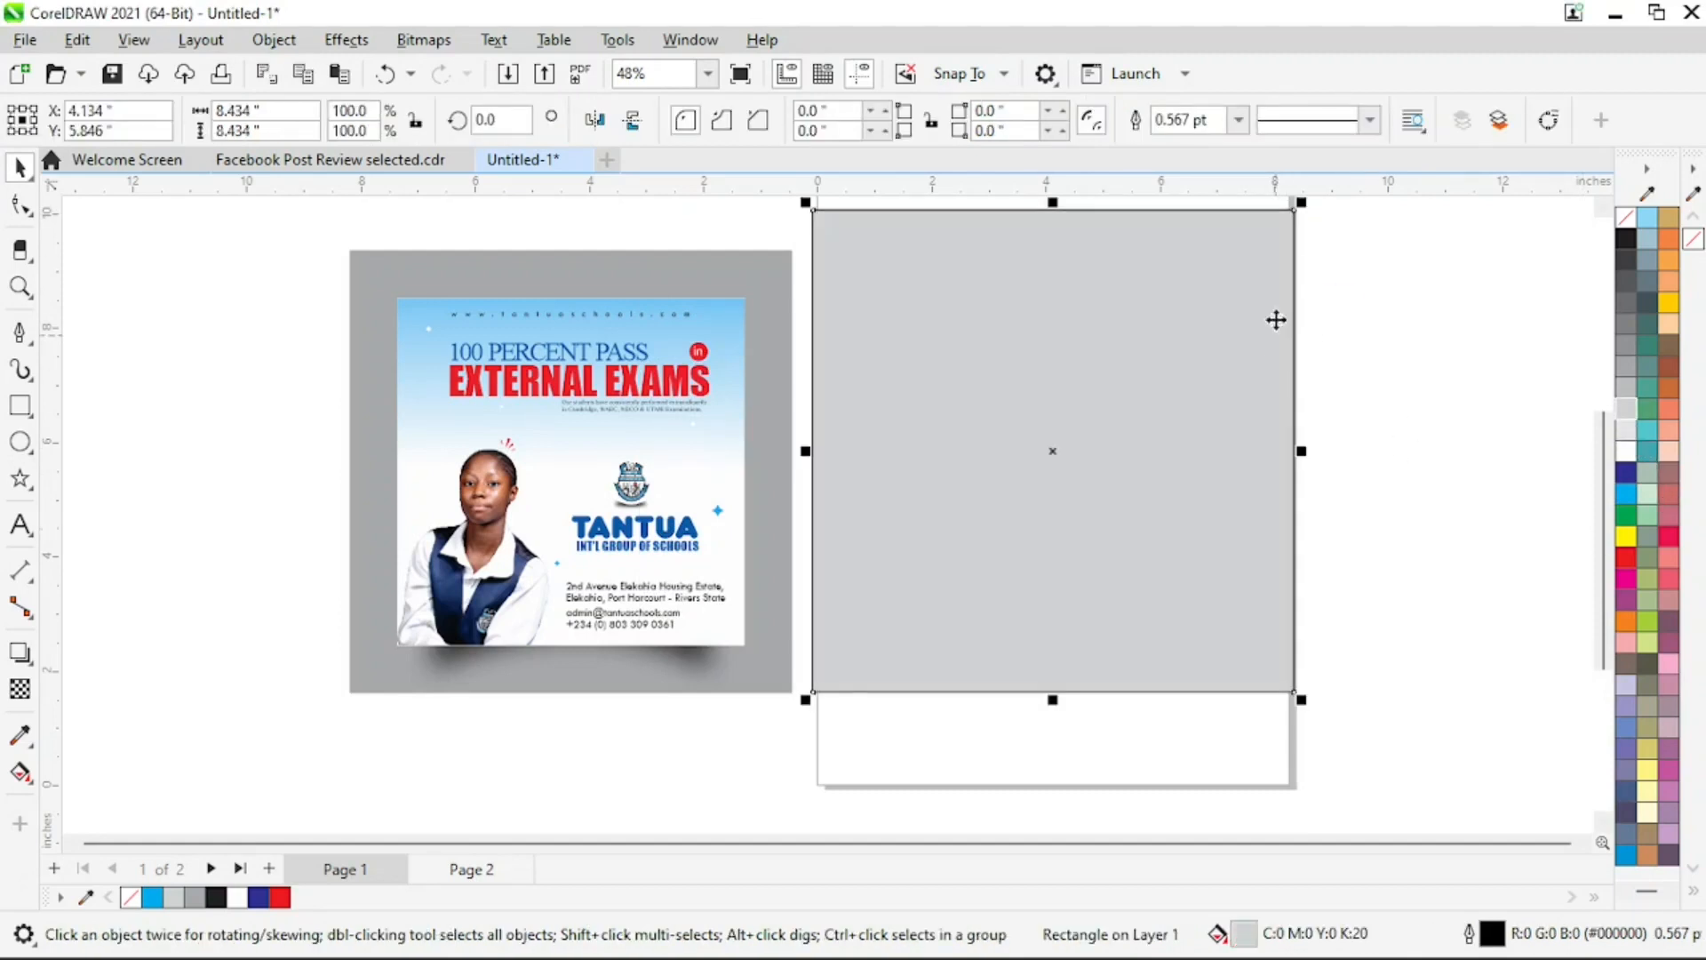
Select the hidden flyer group and bring it in front of the grey backdrop
drag(1452, 217, 998, 500)
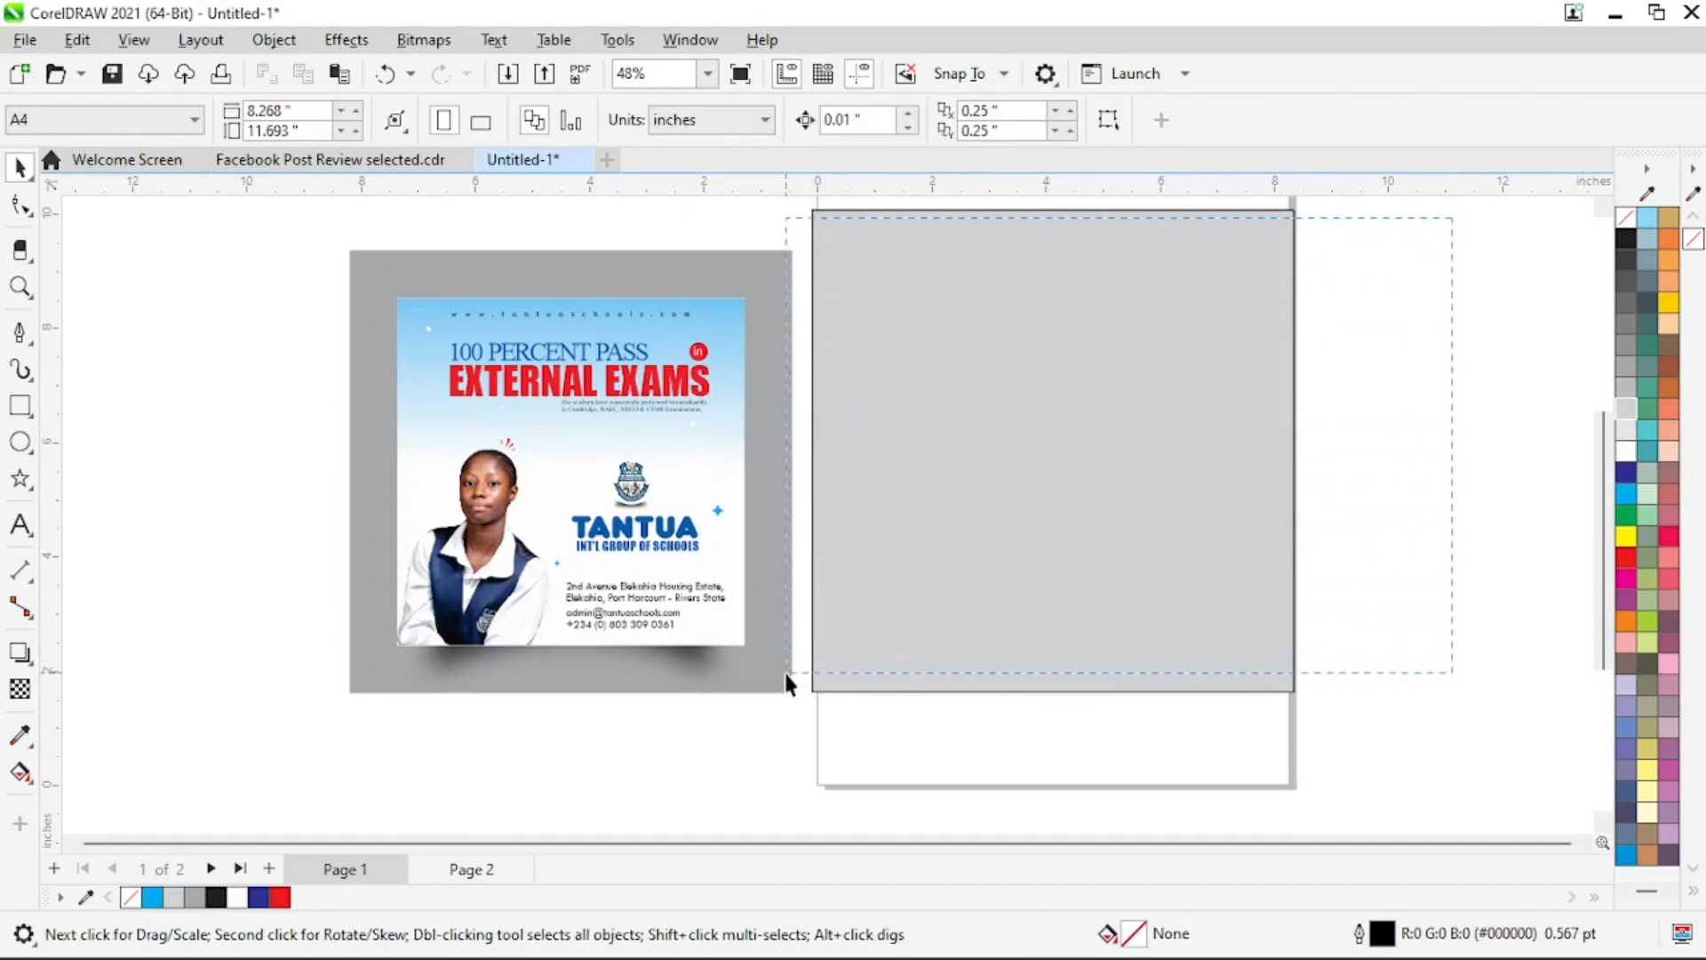
drag(786, 685, 695, 629)
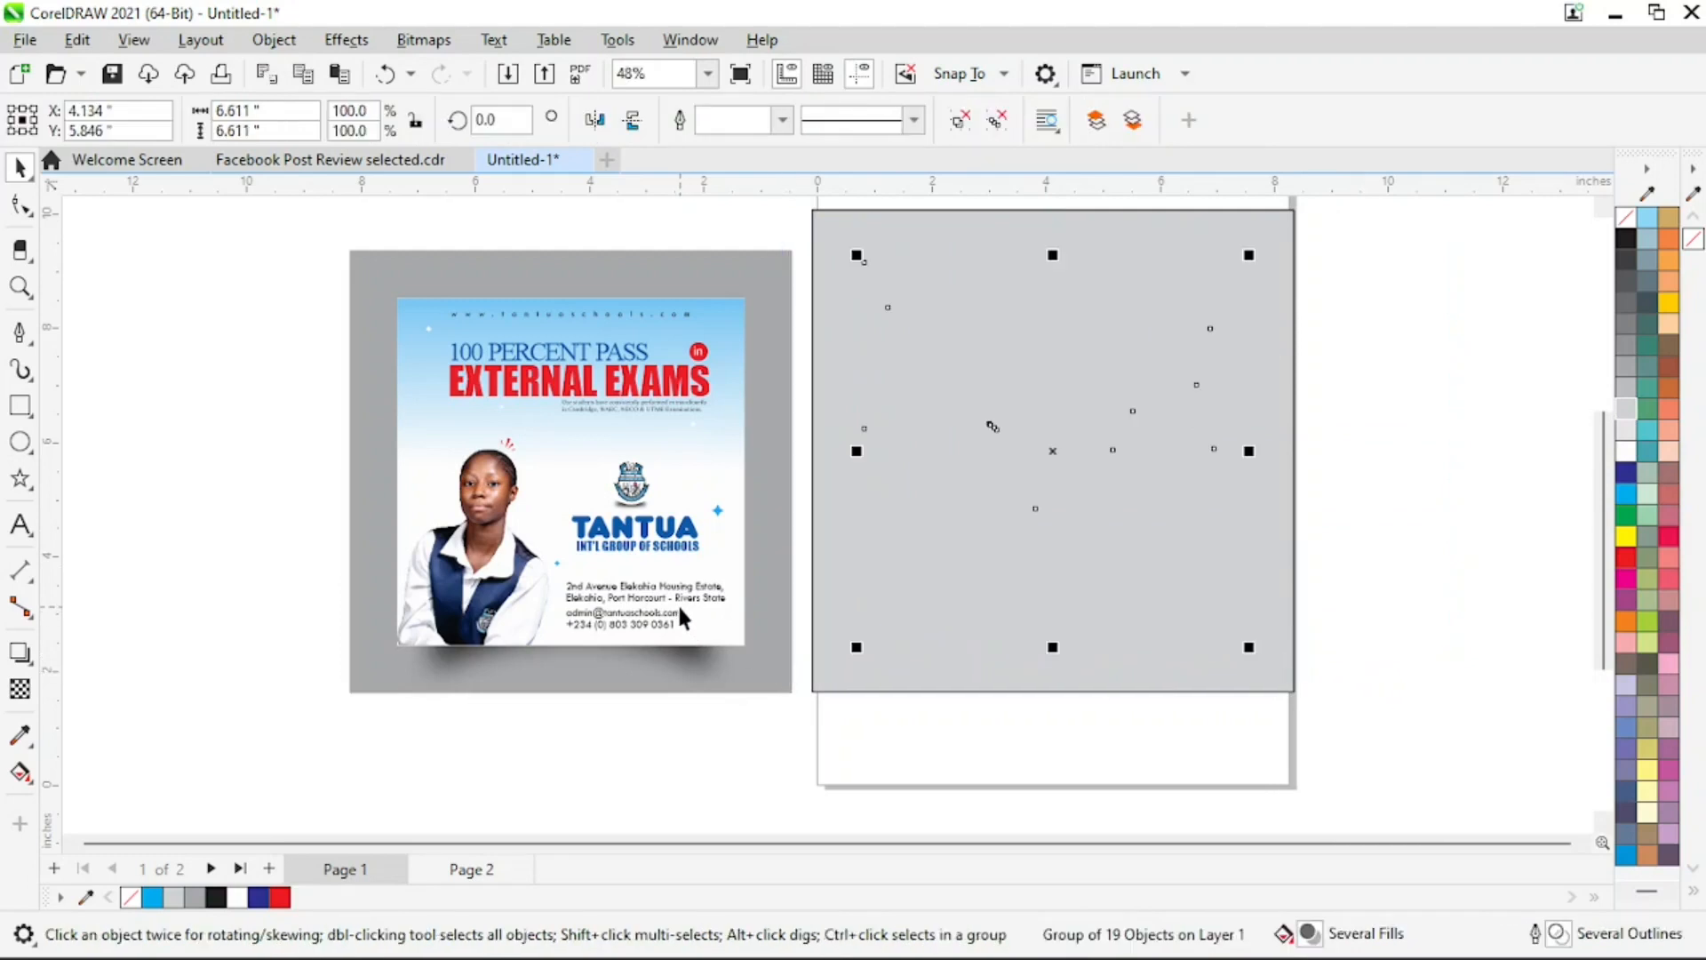
key(shift+Page_Up)
click(1469, 514)
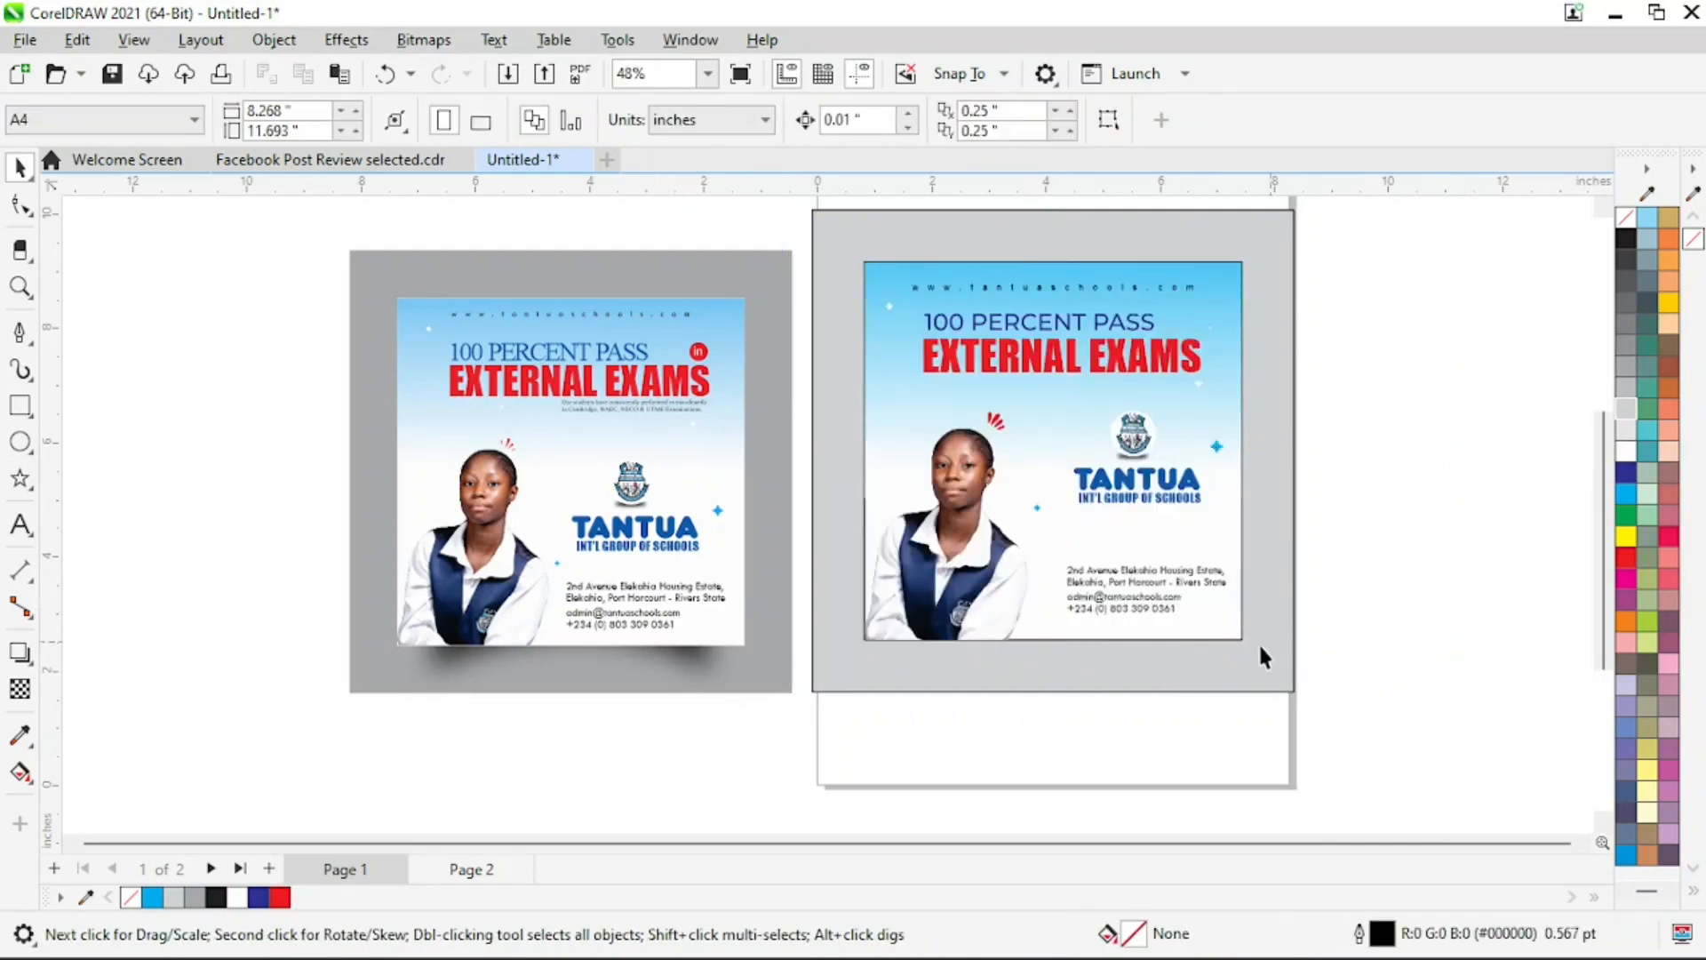
Draw a rectangle about 5.513 by 1.426 inches overlapping the flyer's bottom edge as the base for a shadow
click(694, 665)
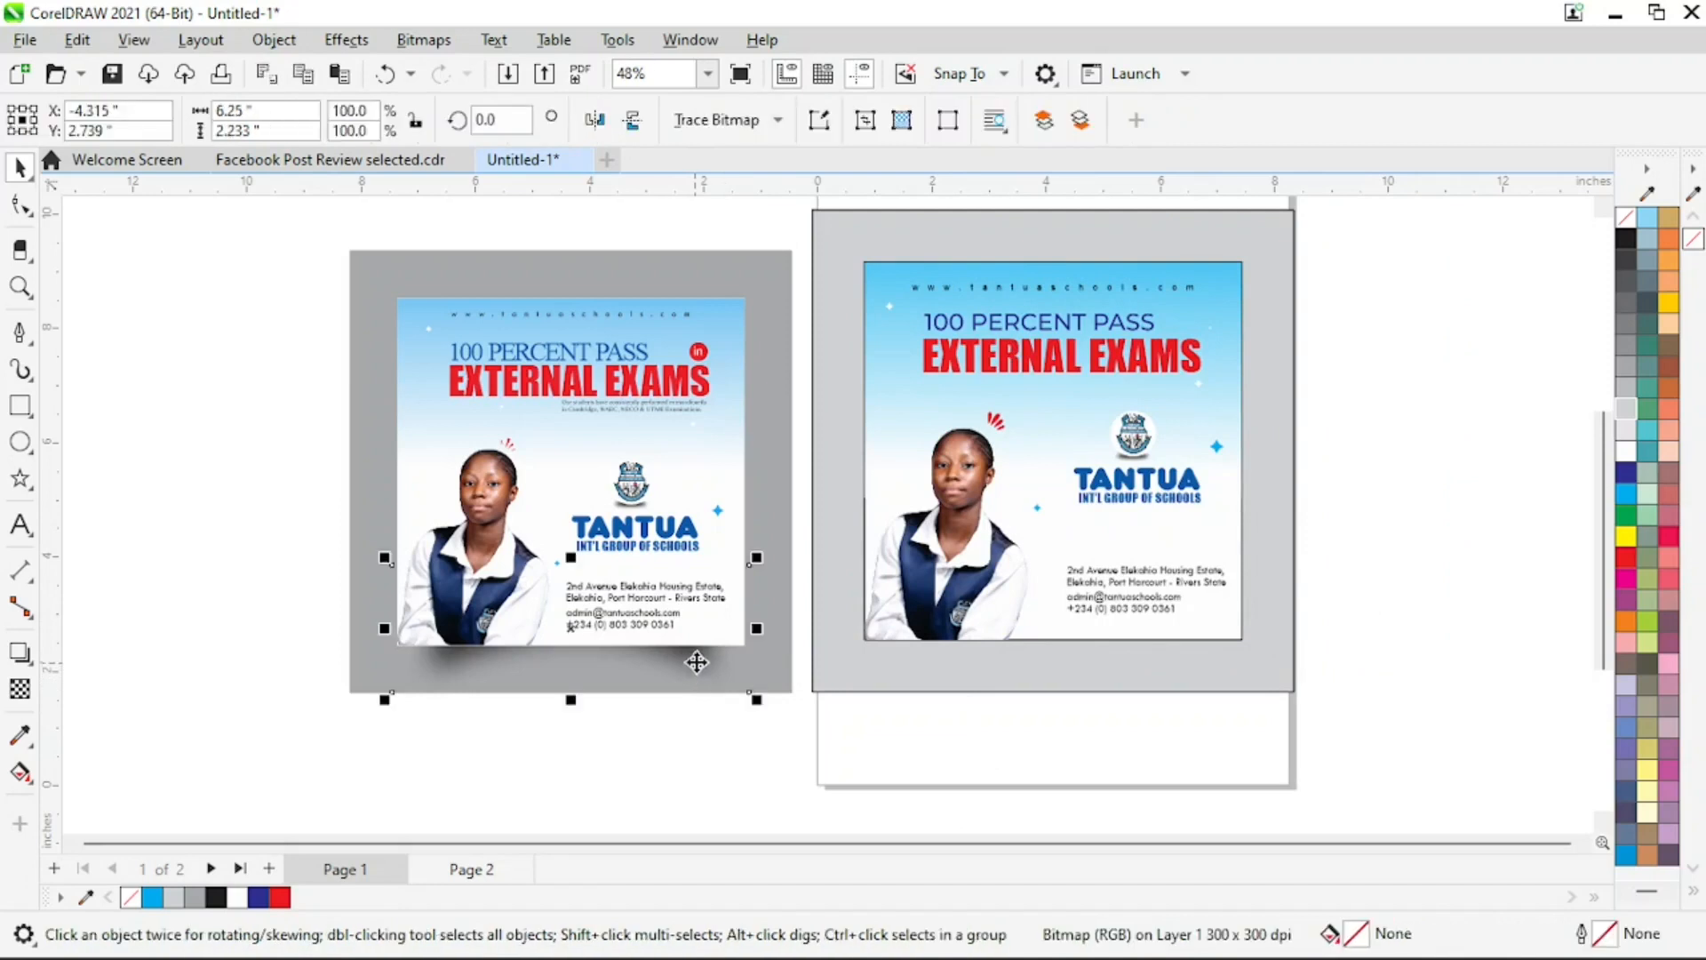
click(20, 405)
drag(895, 683, 1211, 601)
key(z)
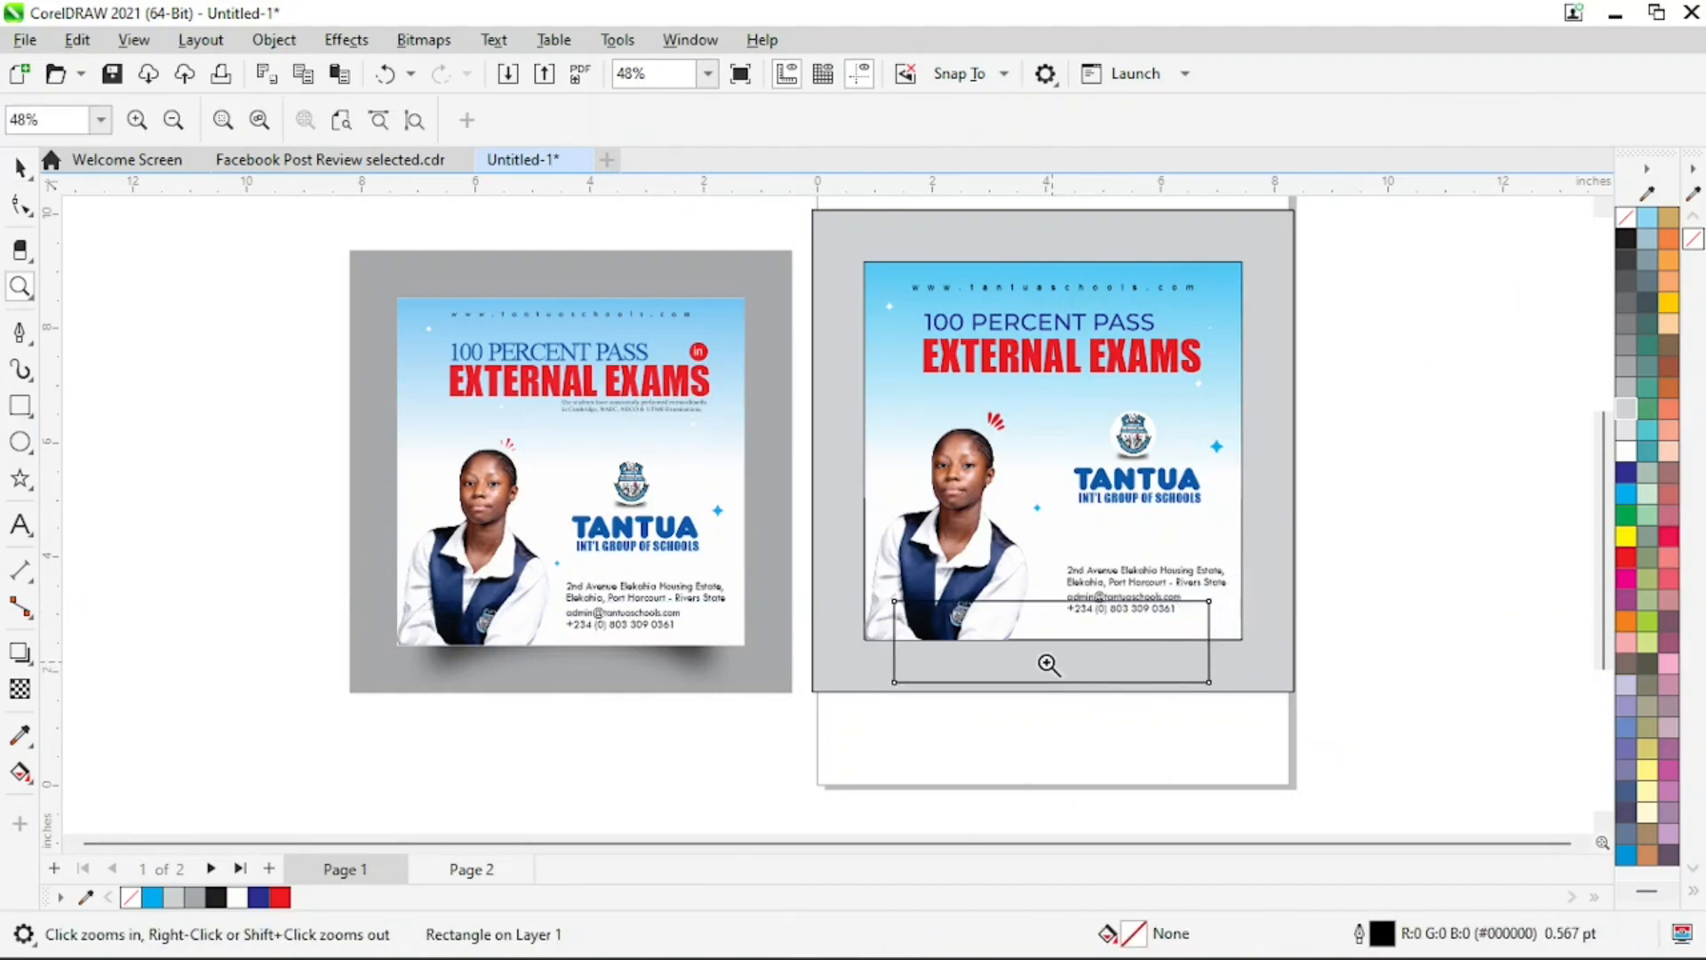
drag(1122, 670, 1326, 523)
key(space)
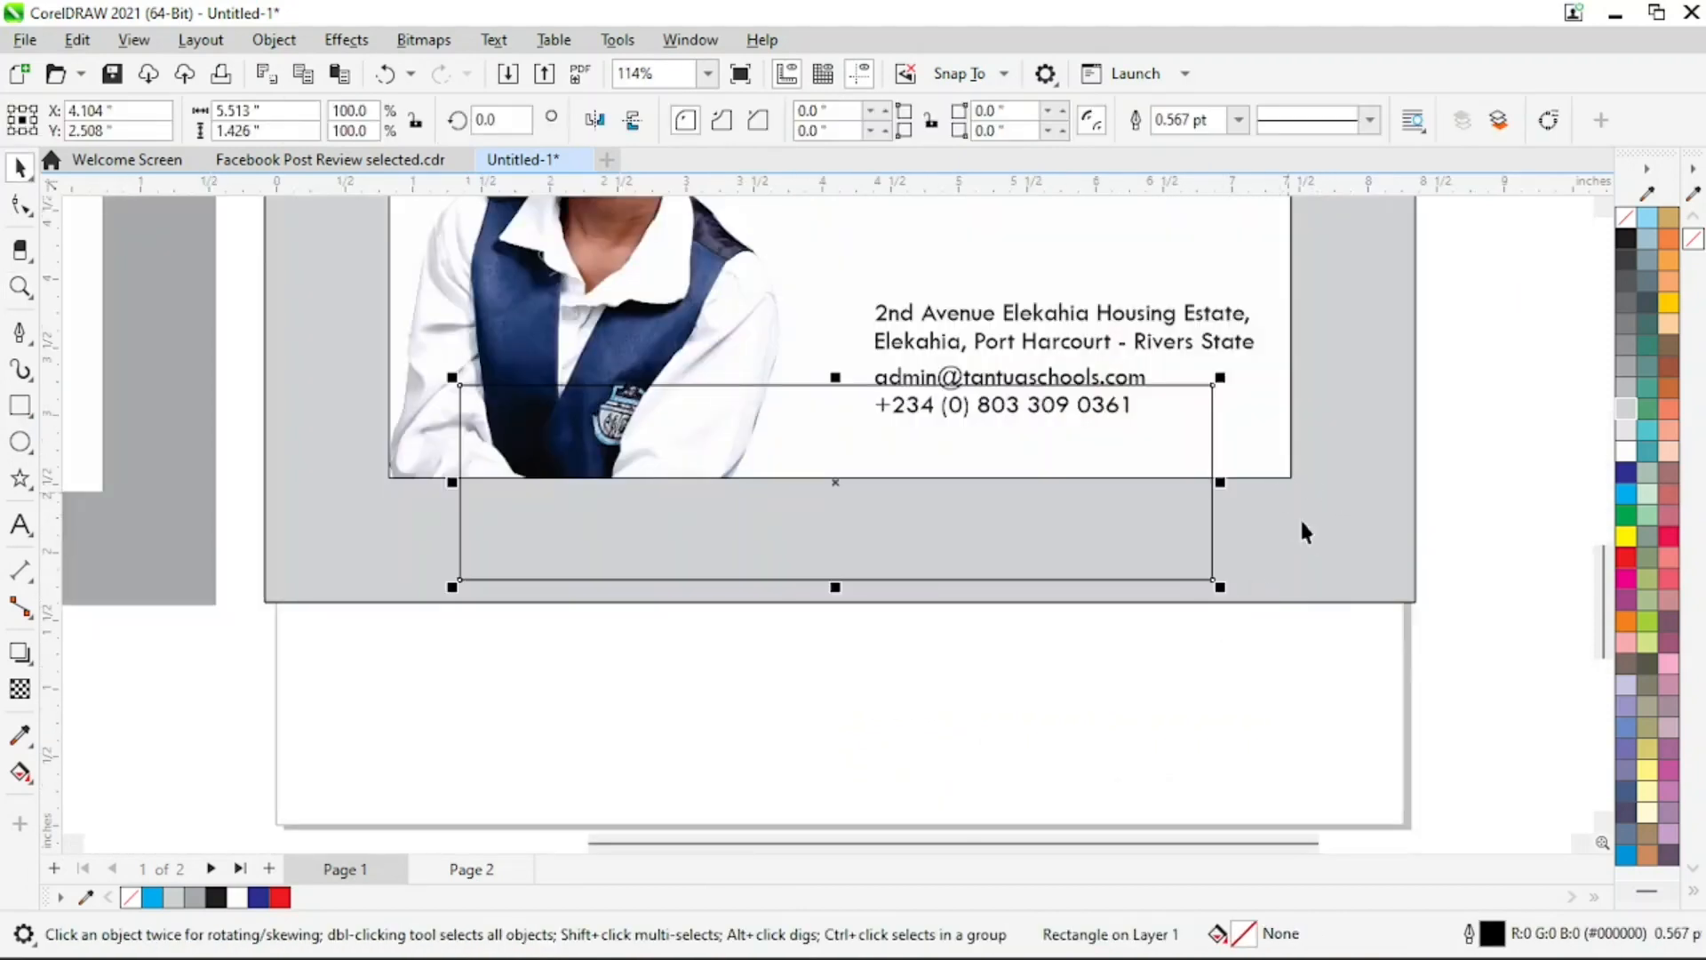
Centre the shadow rectangle horizontally on the grey backdrop square
shift+click(1343, 571)
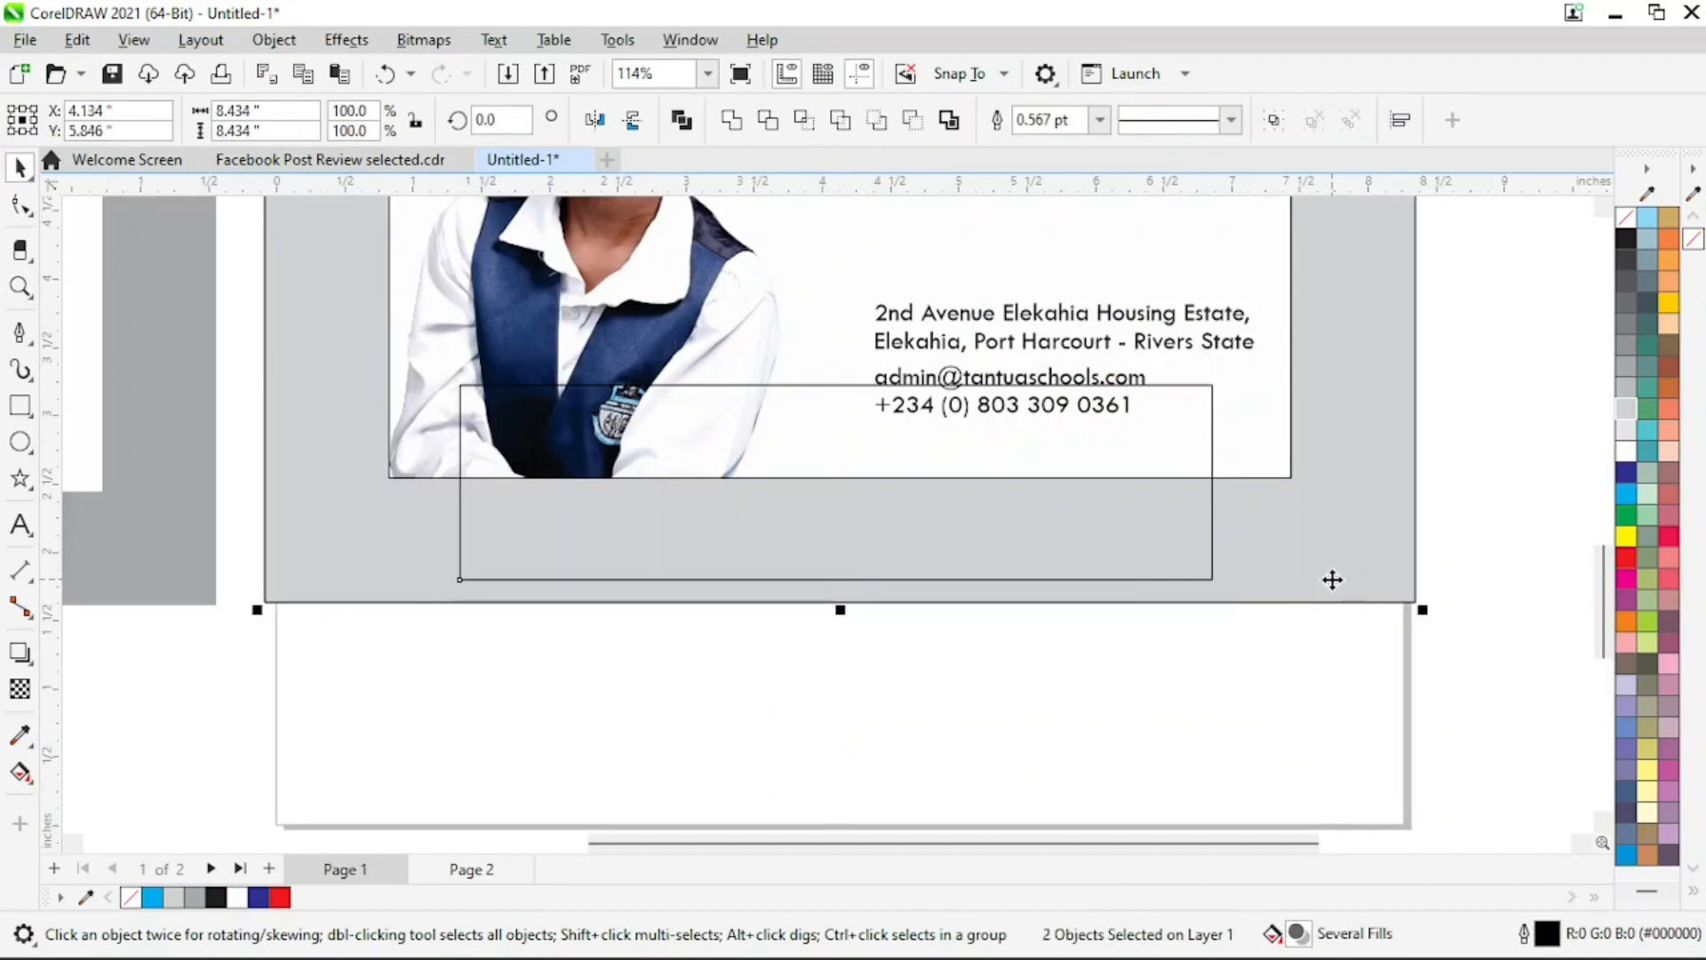
click(1062, 561)
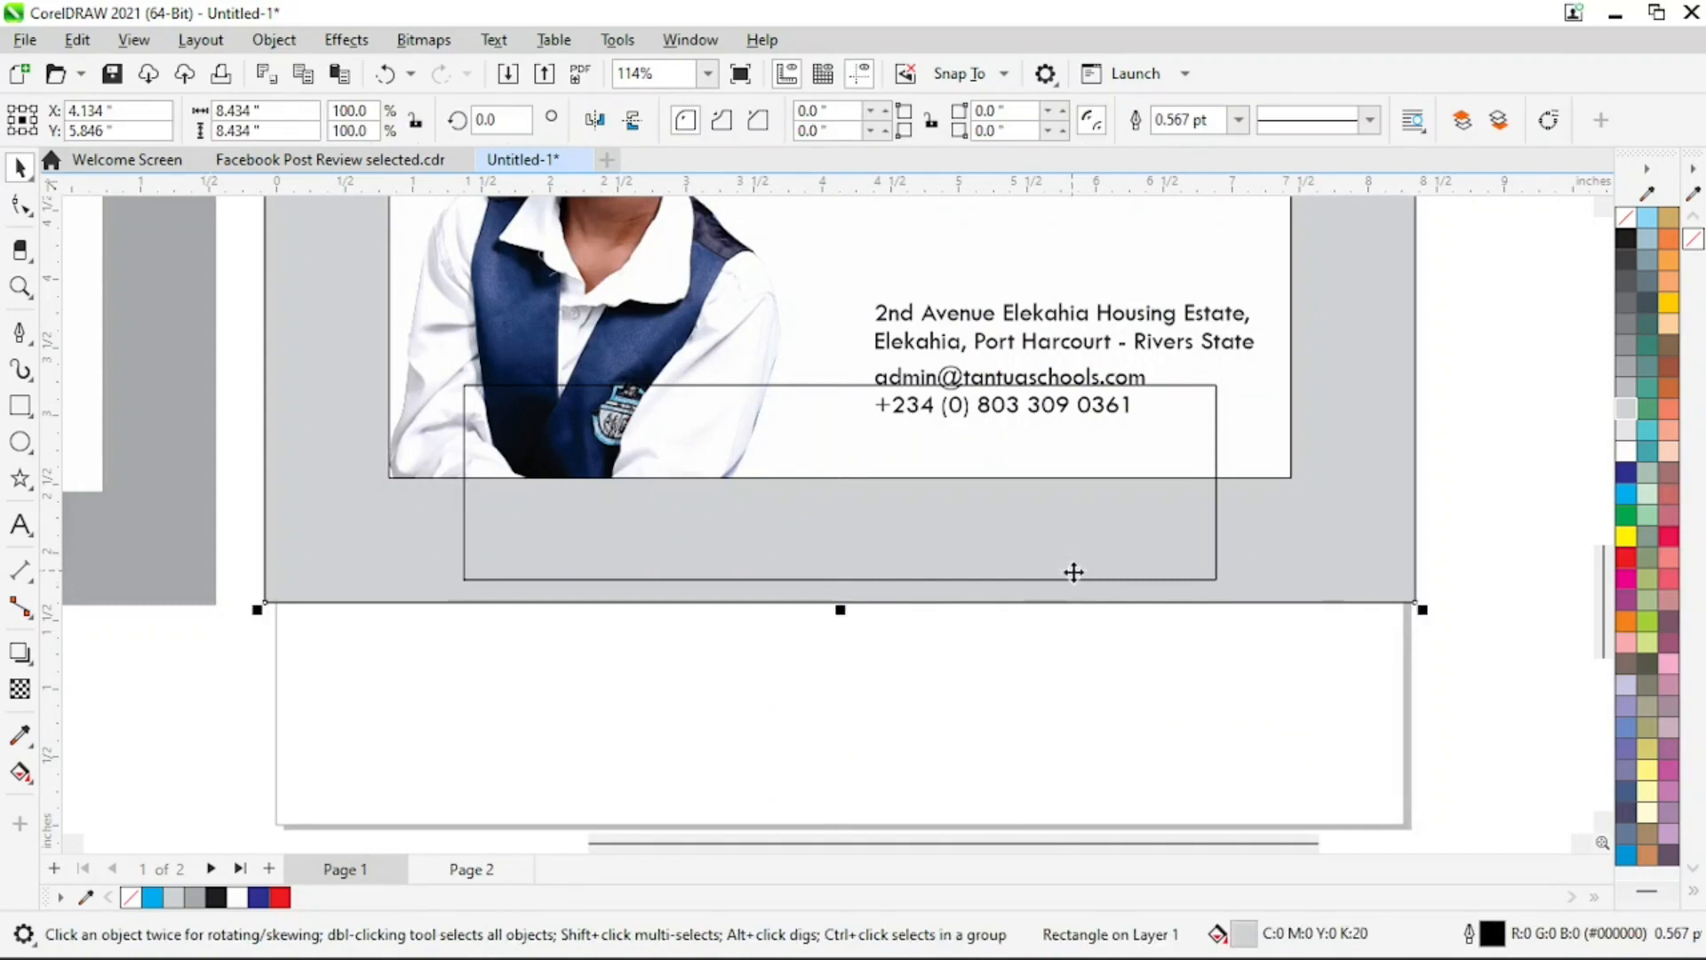
click(1216, 578)
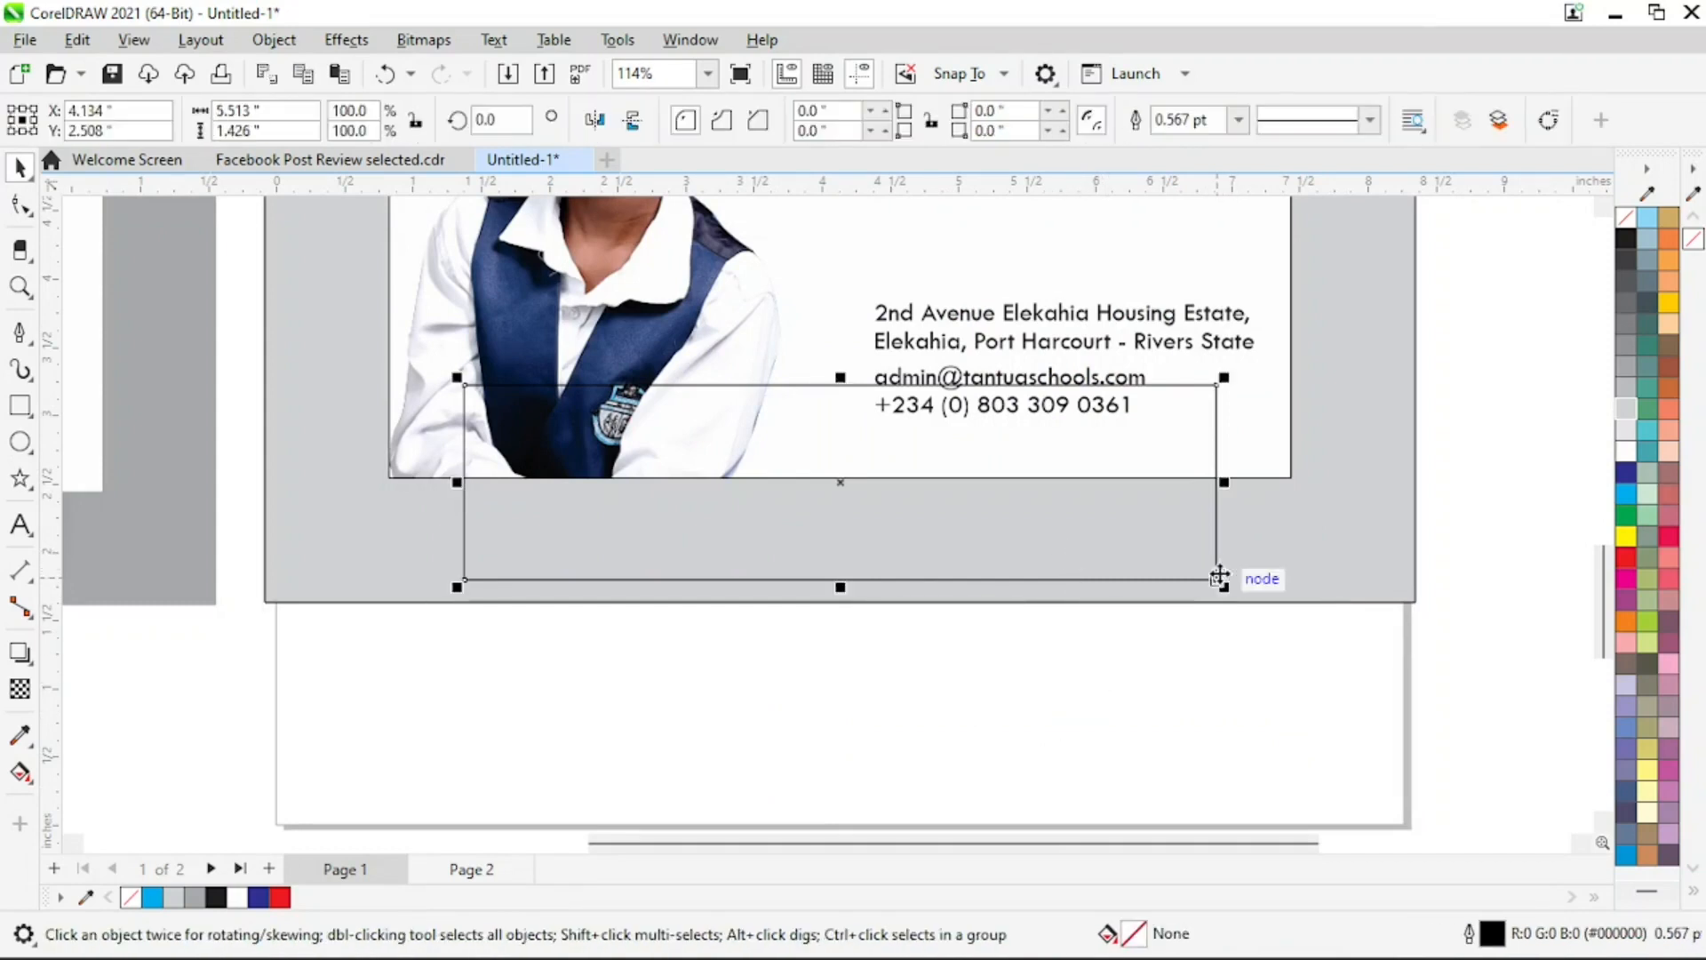
Fill the shadow rectangle with black and remove its outline
click(1631, 253)
right_click(1628, 220)
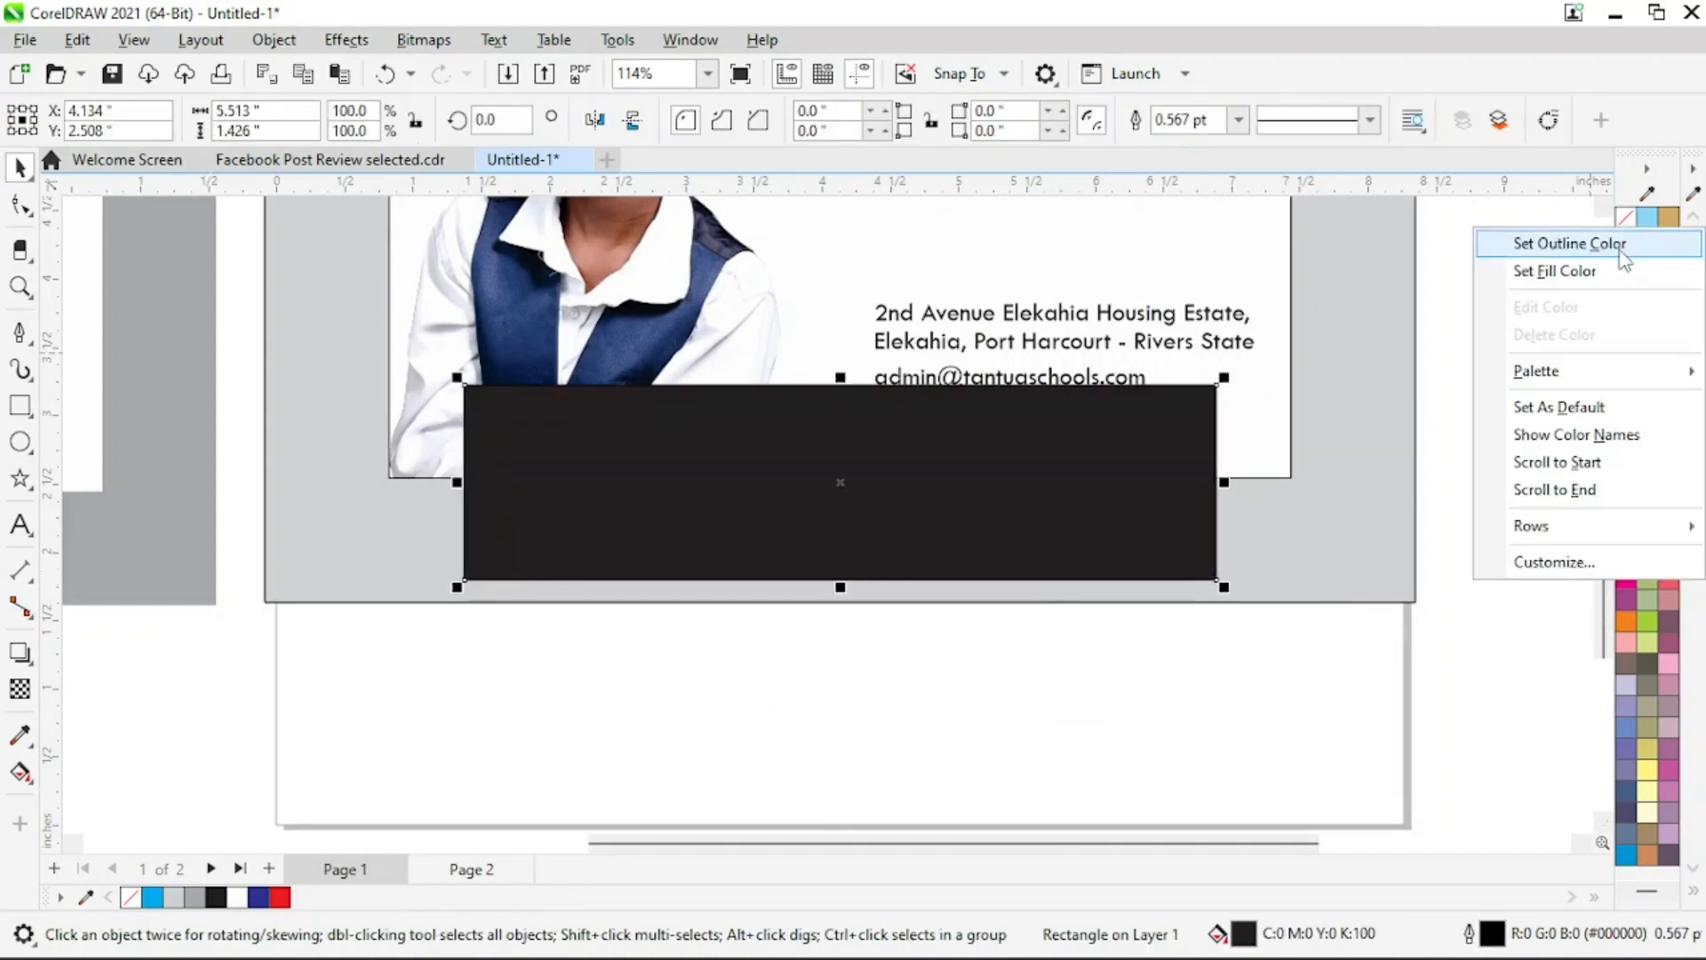
click(1626, 246)
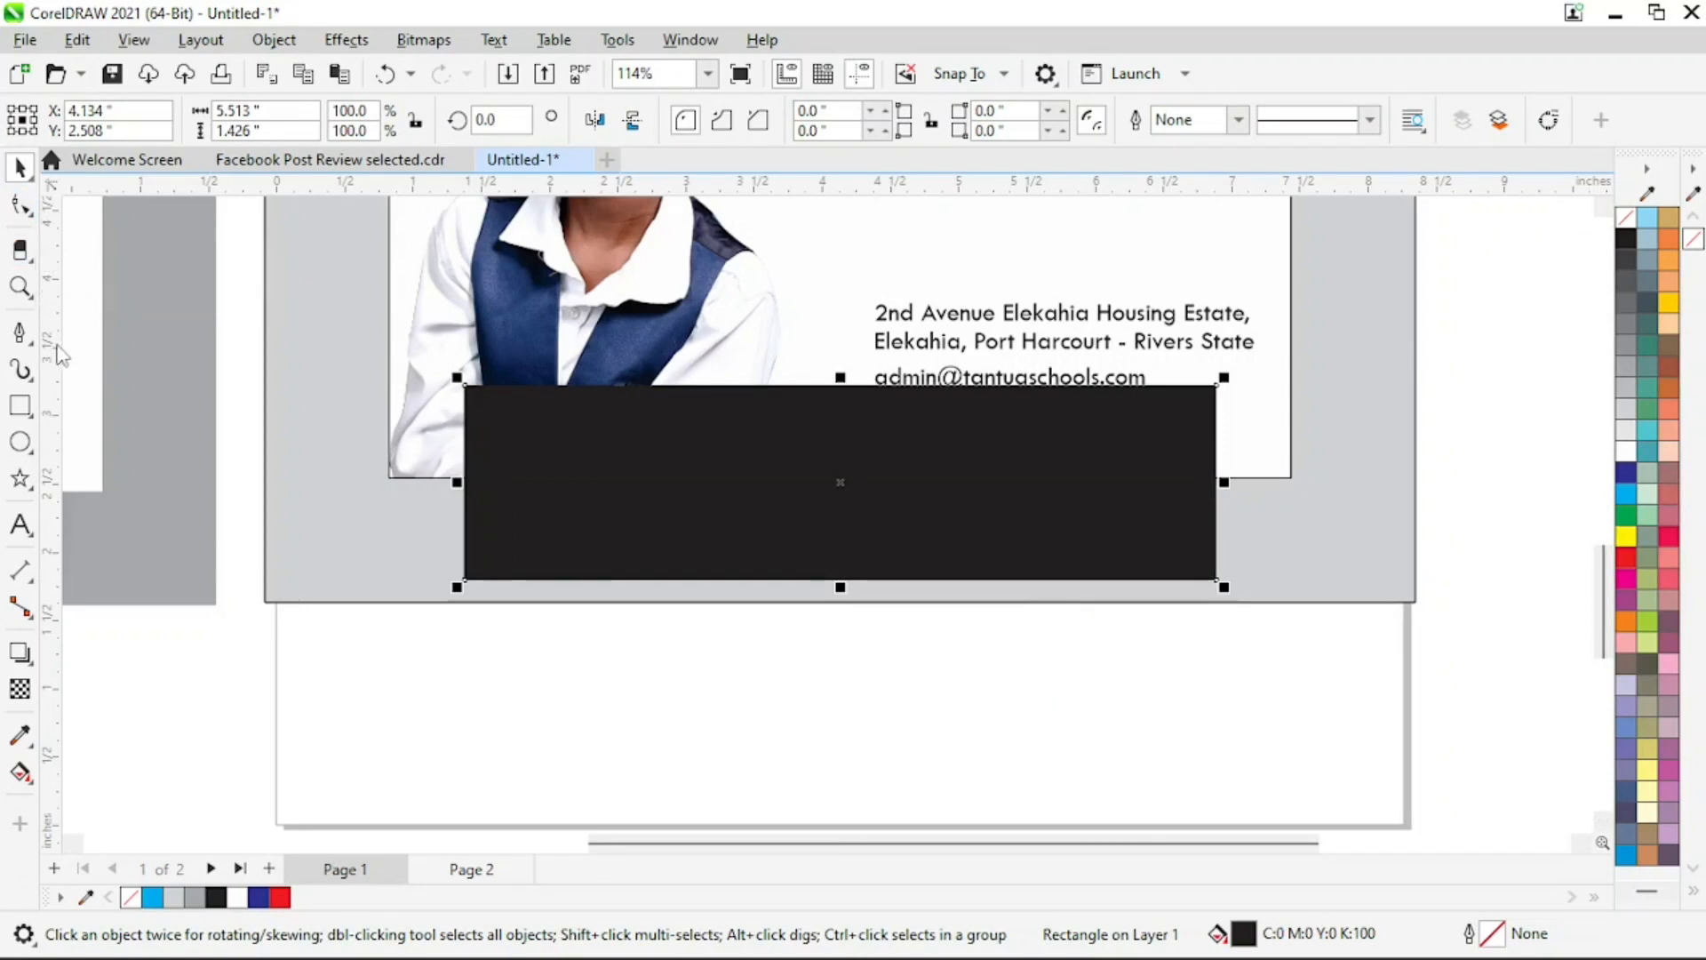
Convert the black rectangle to curves and bend its bottom edge upward into an arch
click(274, 40)
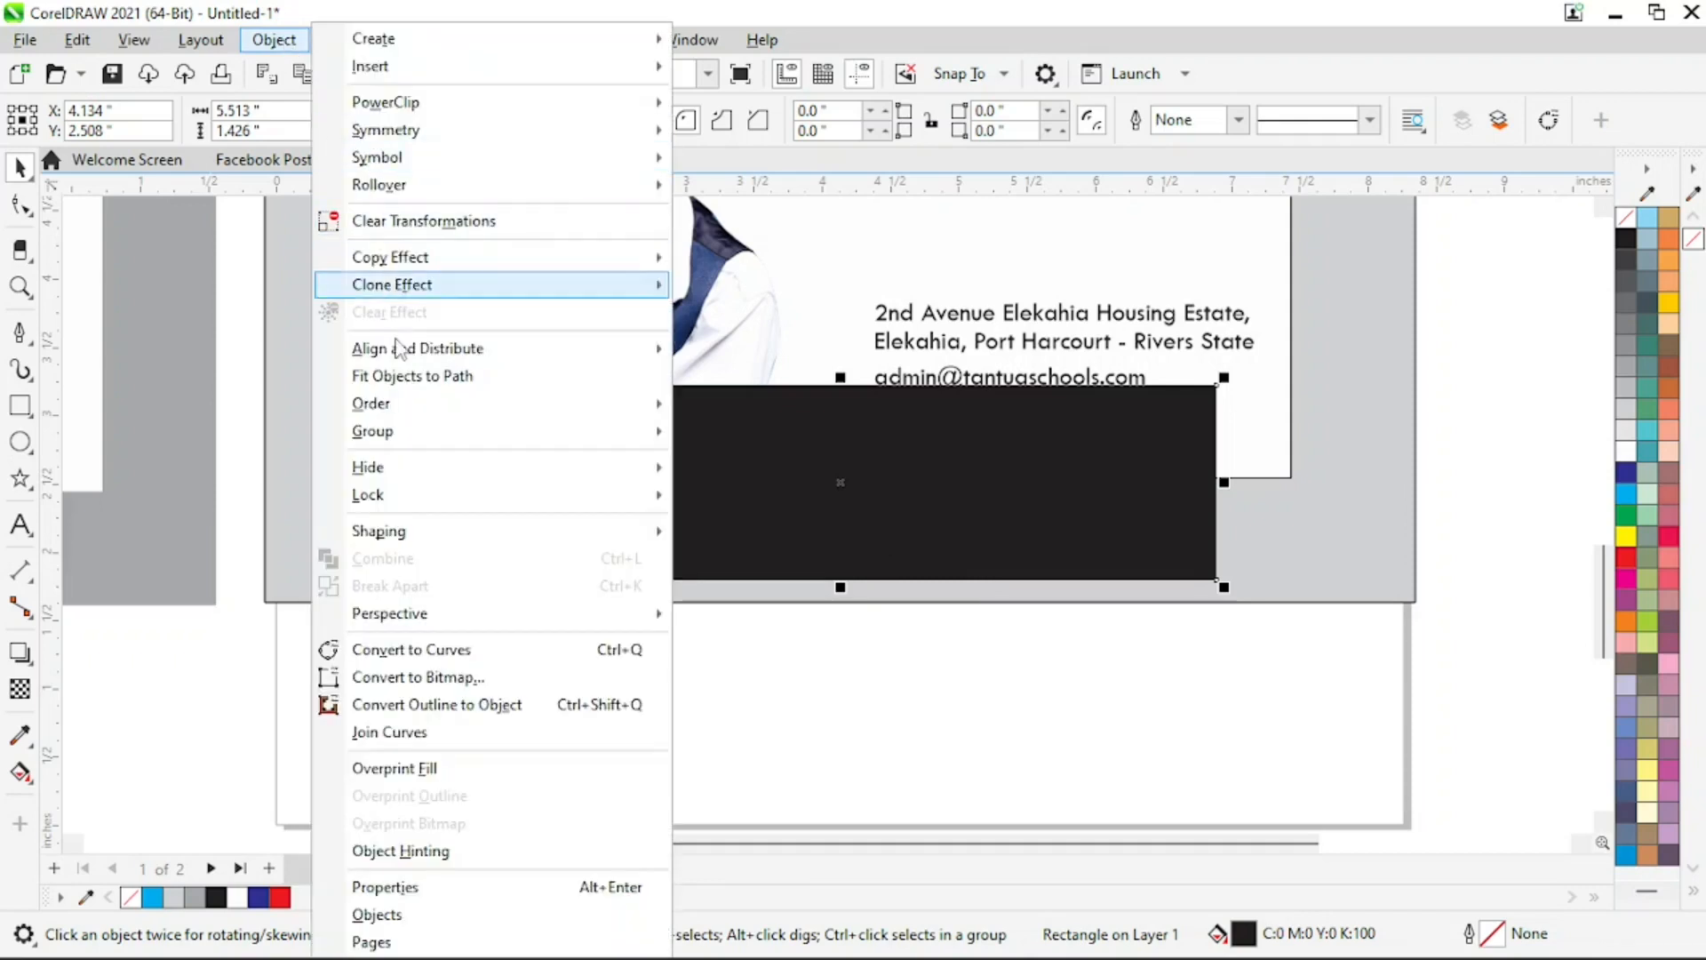
click(453, 659)
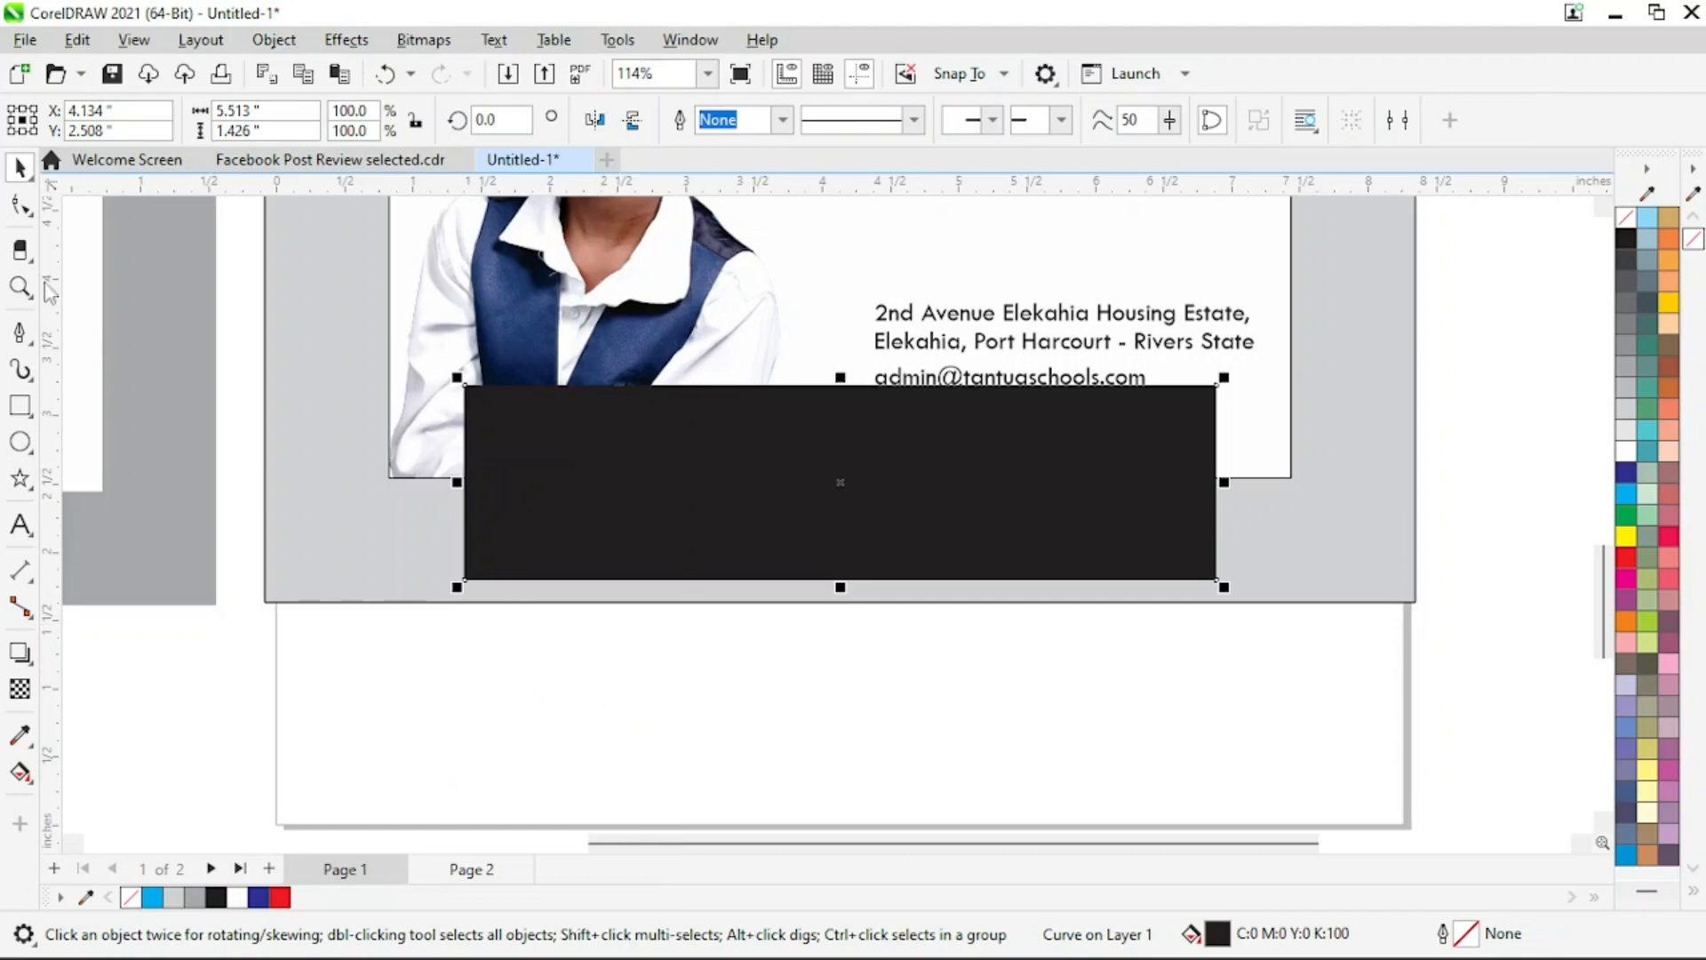
click(19, 205)
drag(334, 637, 1256, 551)
click(382, 120)
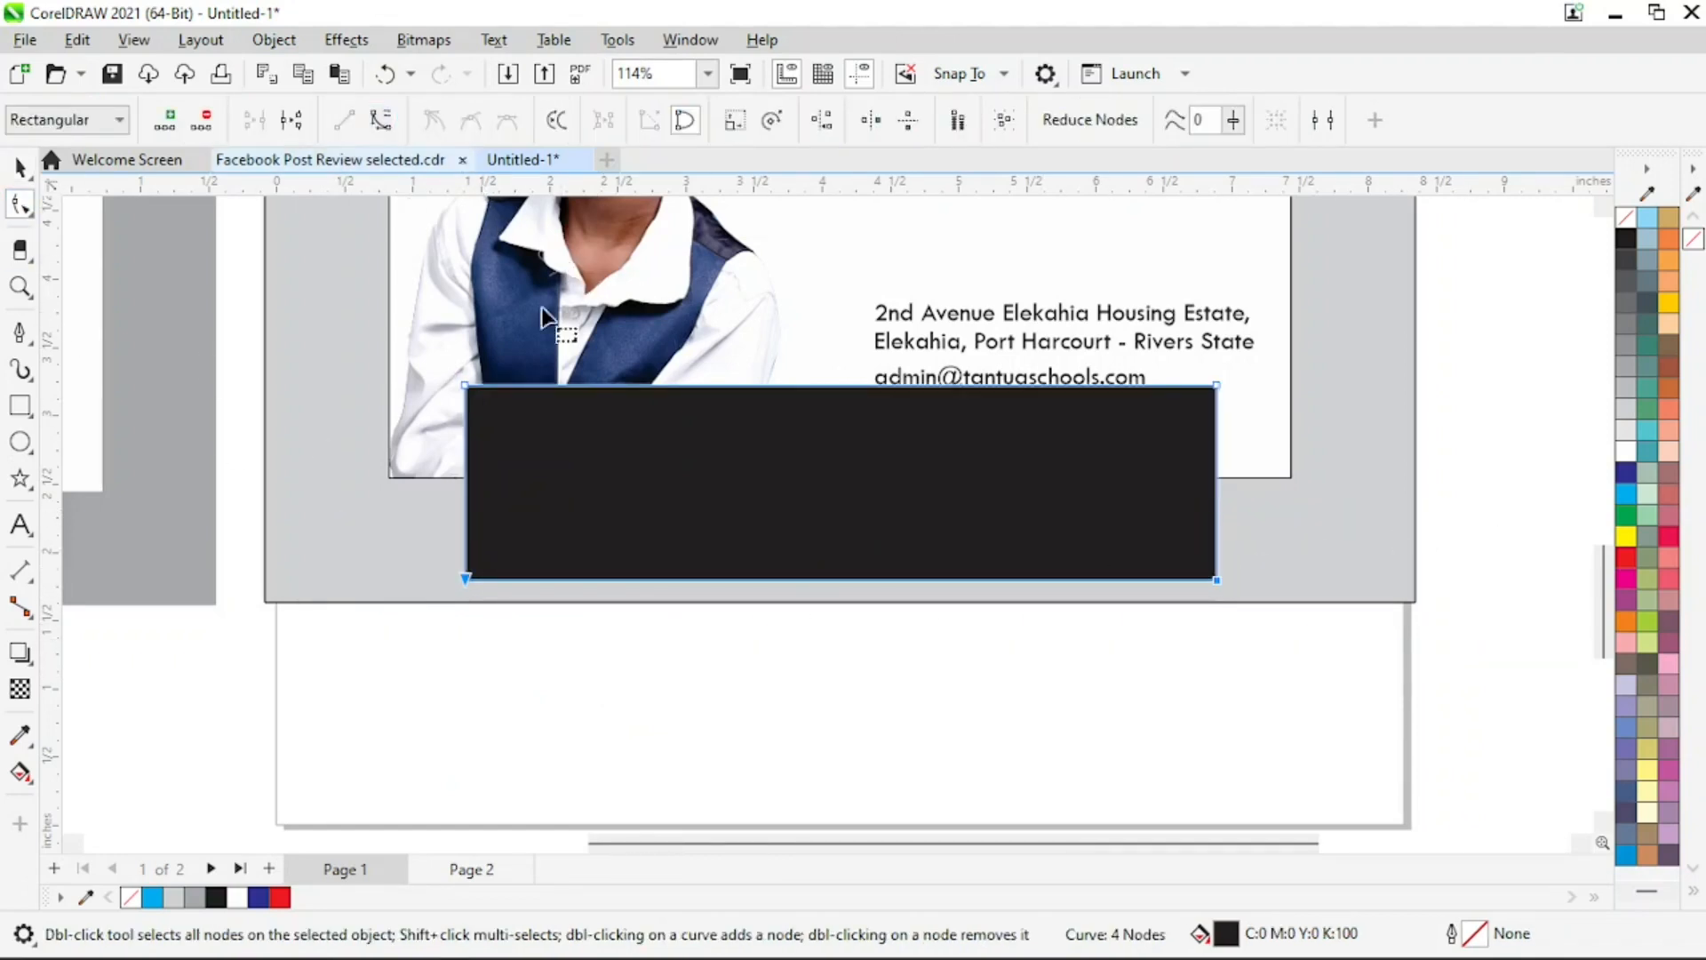
drag(864, 587, 854, 483)
key(space)
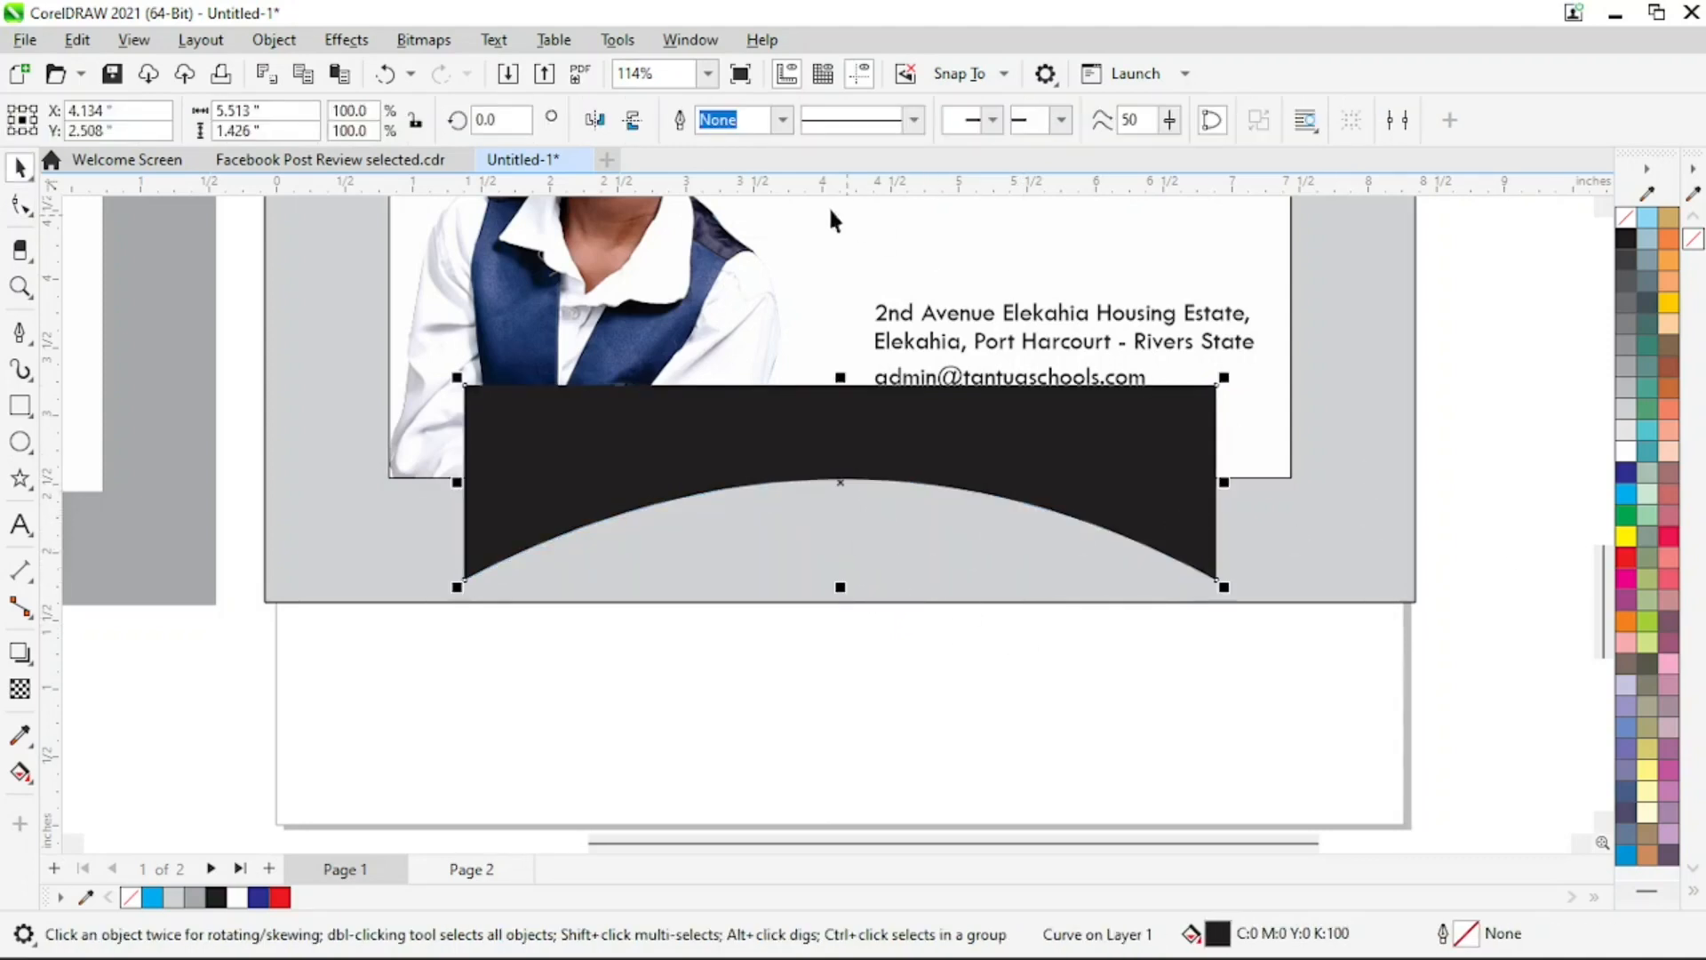
Convert the arched black shape to a bitmap with the default settings
click(424, 40)
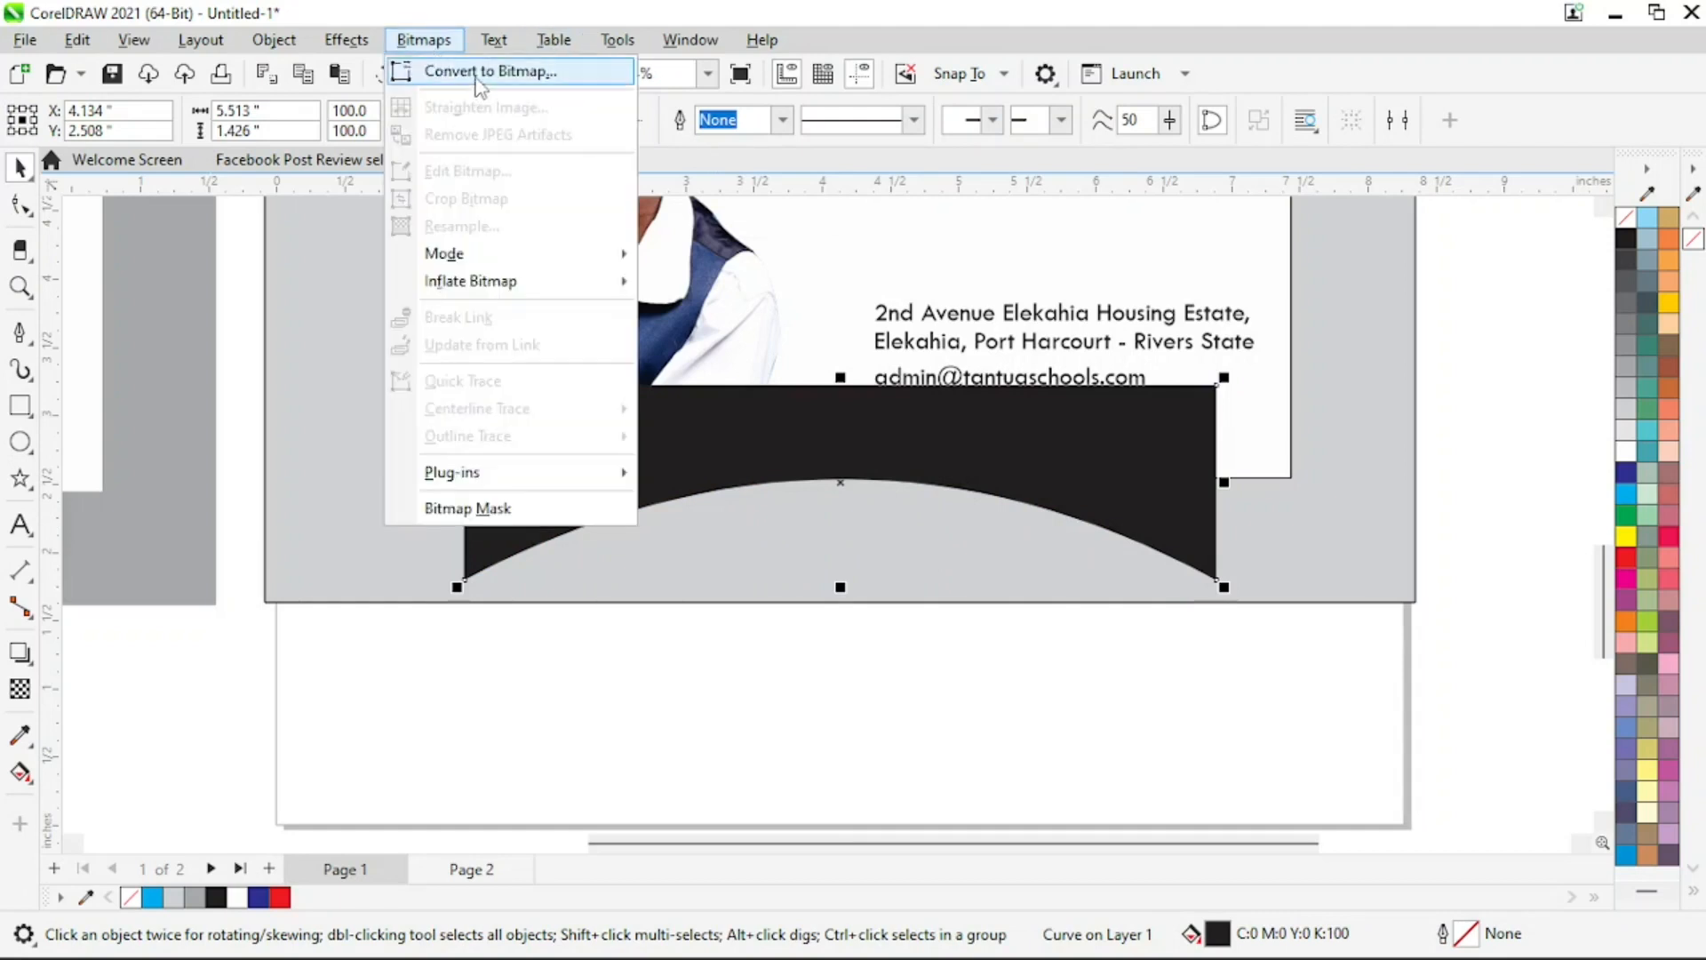
click(480, 75)
key(Return)
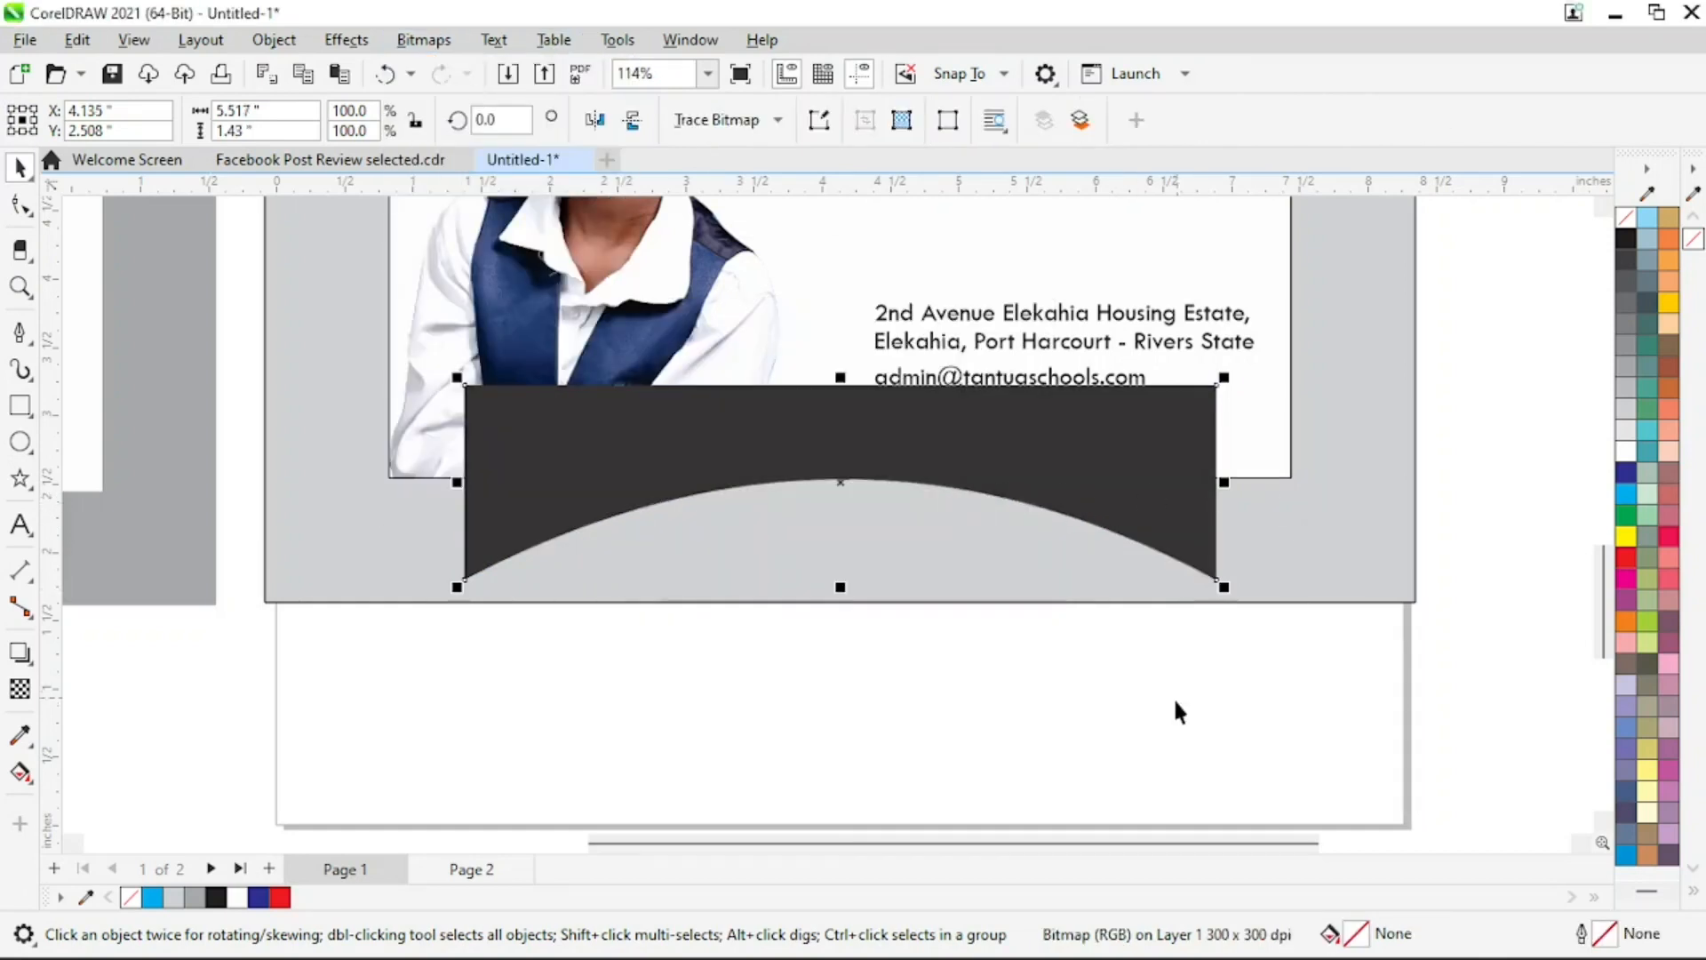
Apply a Gaussian Blur with a radius of 81.5 pixels to the arched shadow bitmap
click(1173, 697)
click(1150, 472)
click(346, 40)
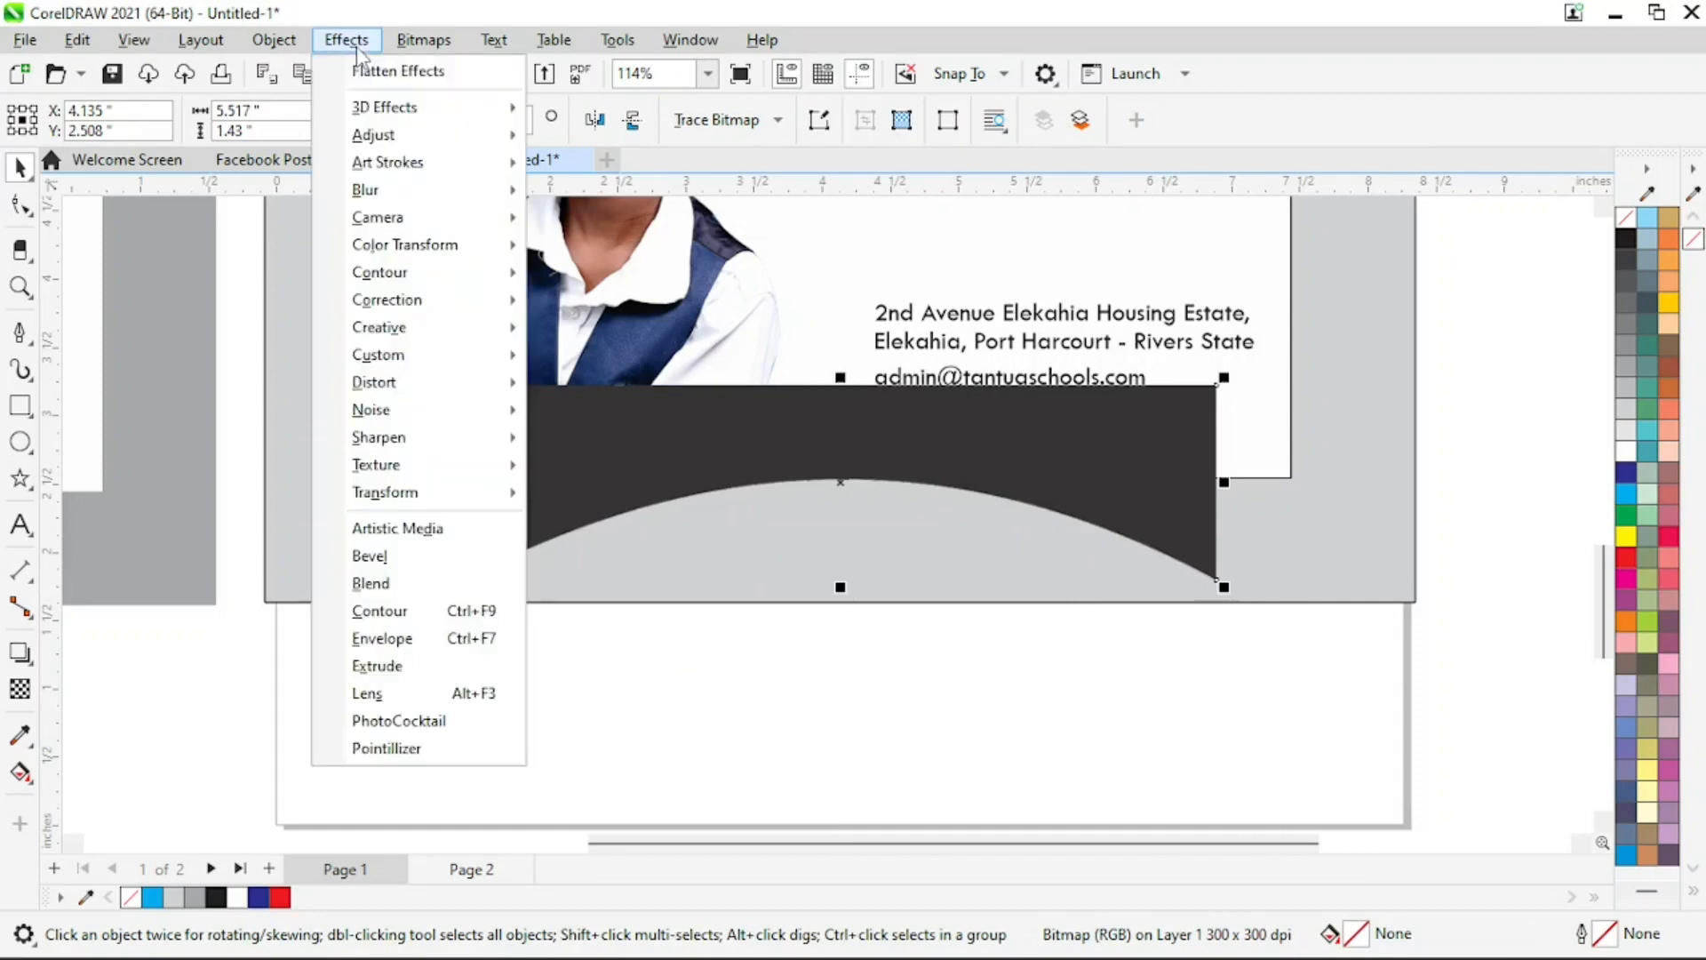
mouse_move(413, 201)
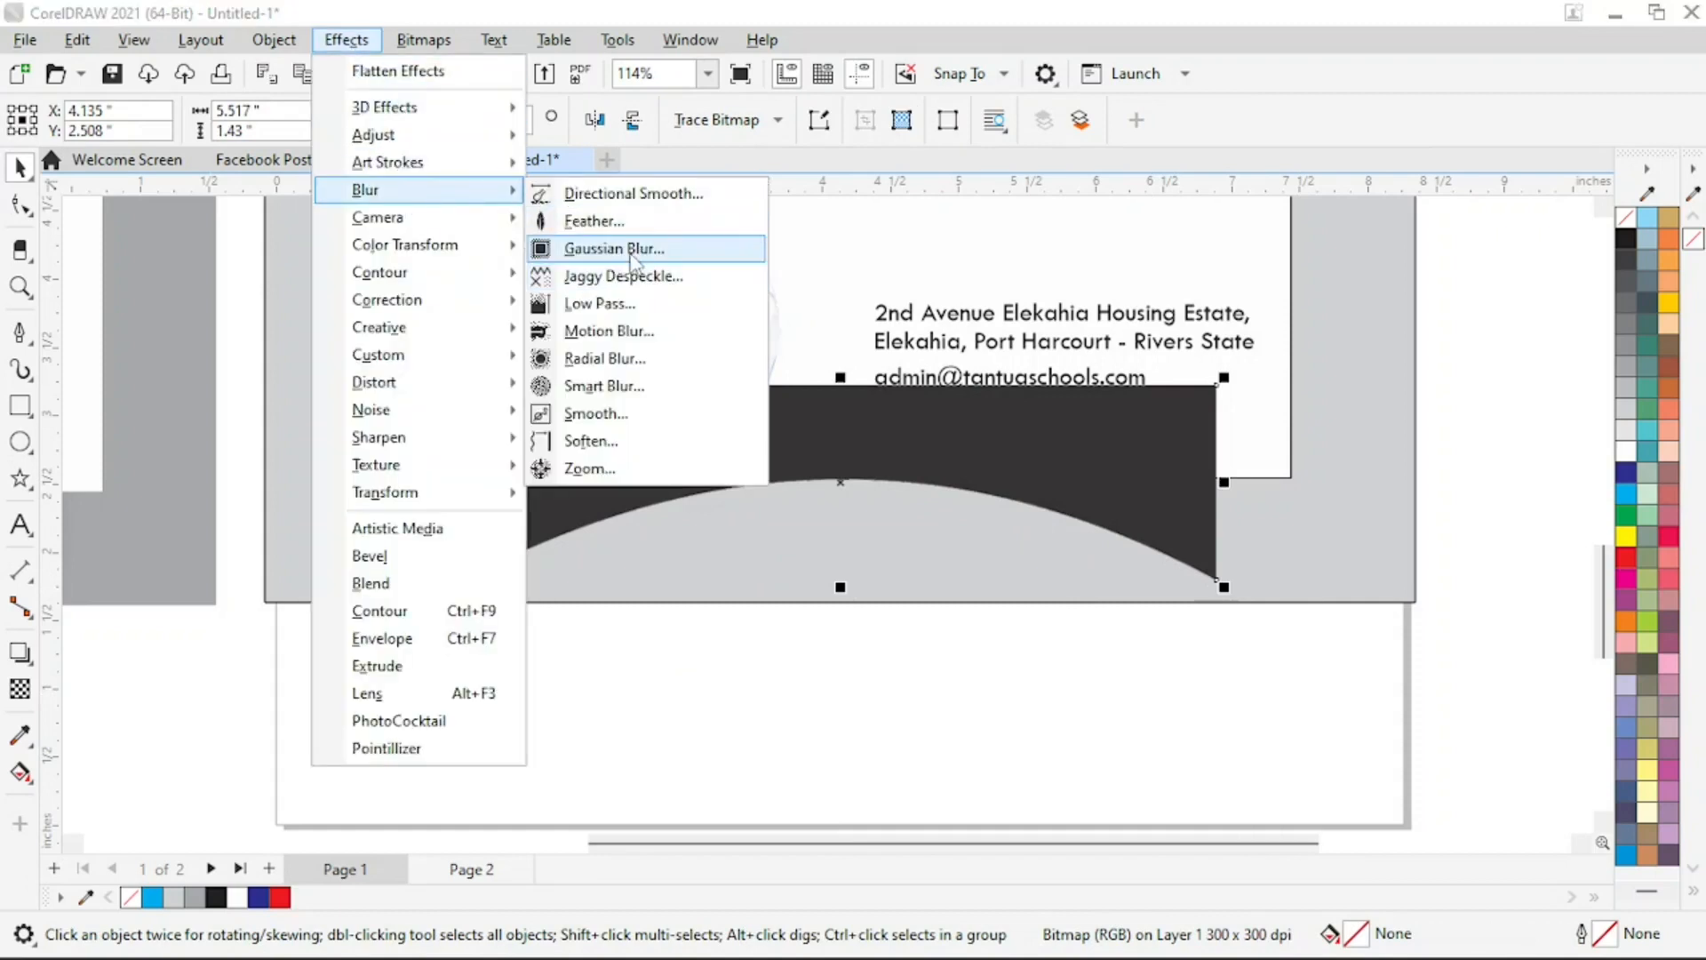
click(631, 251)
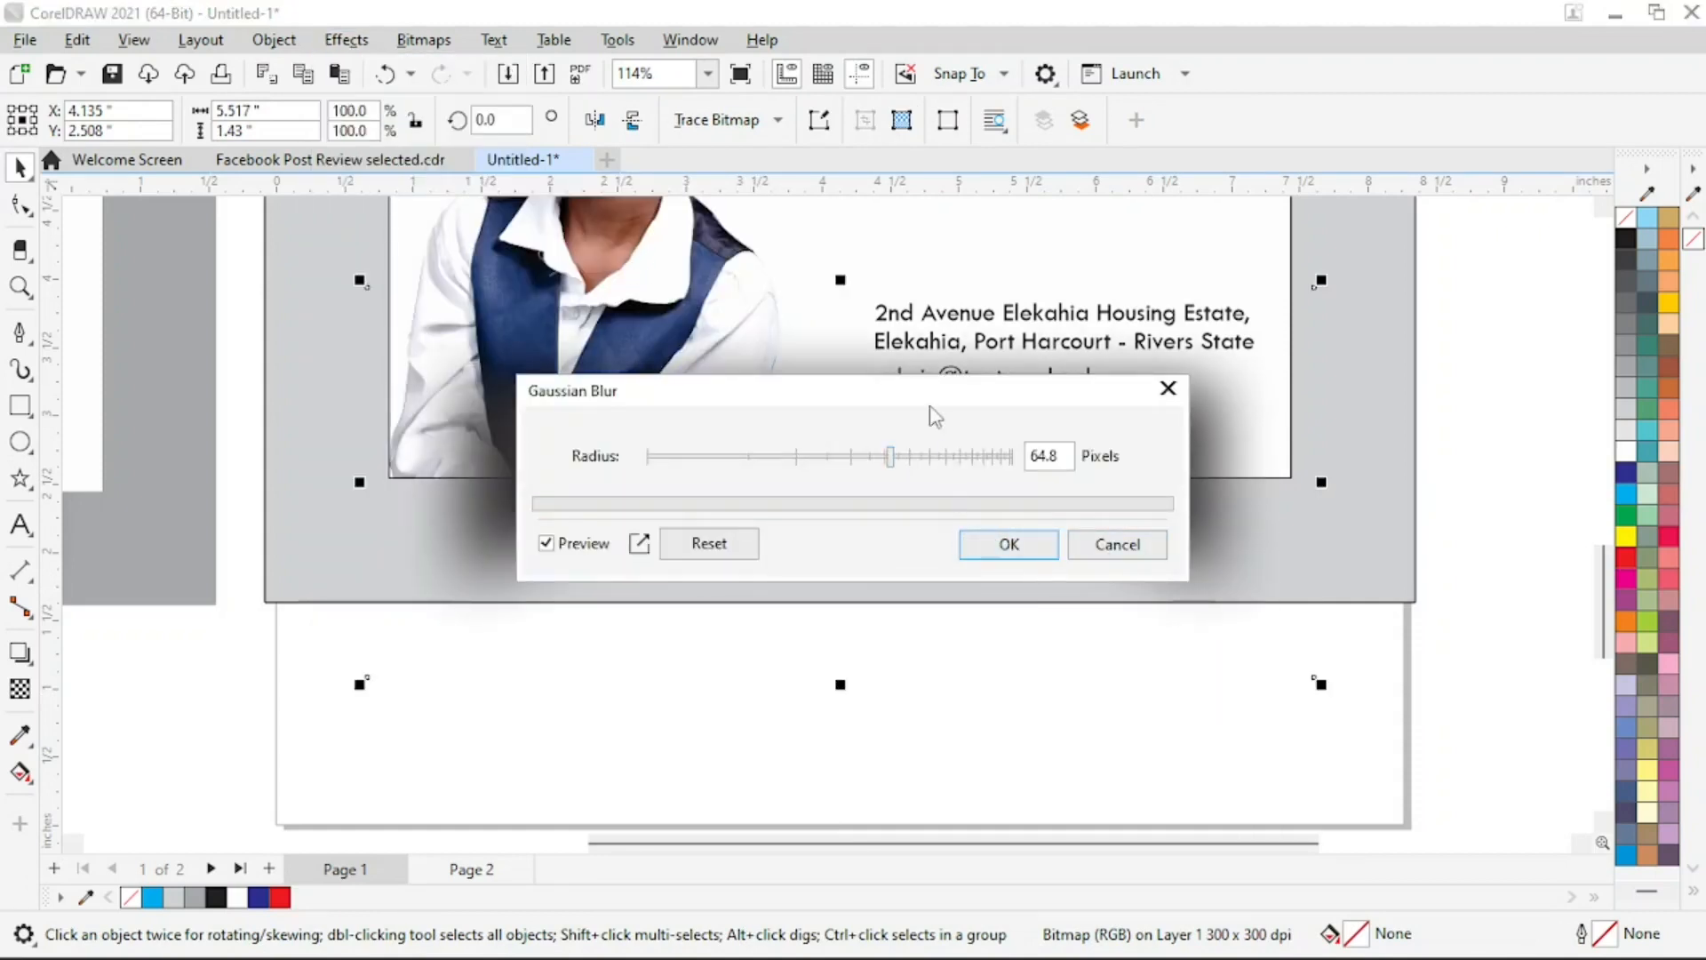
drag(929, 399, 1348, 228)
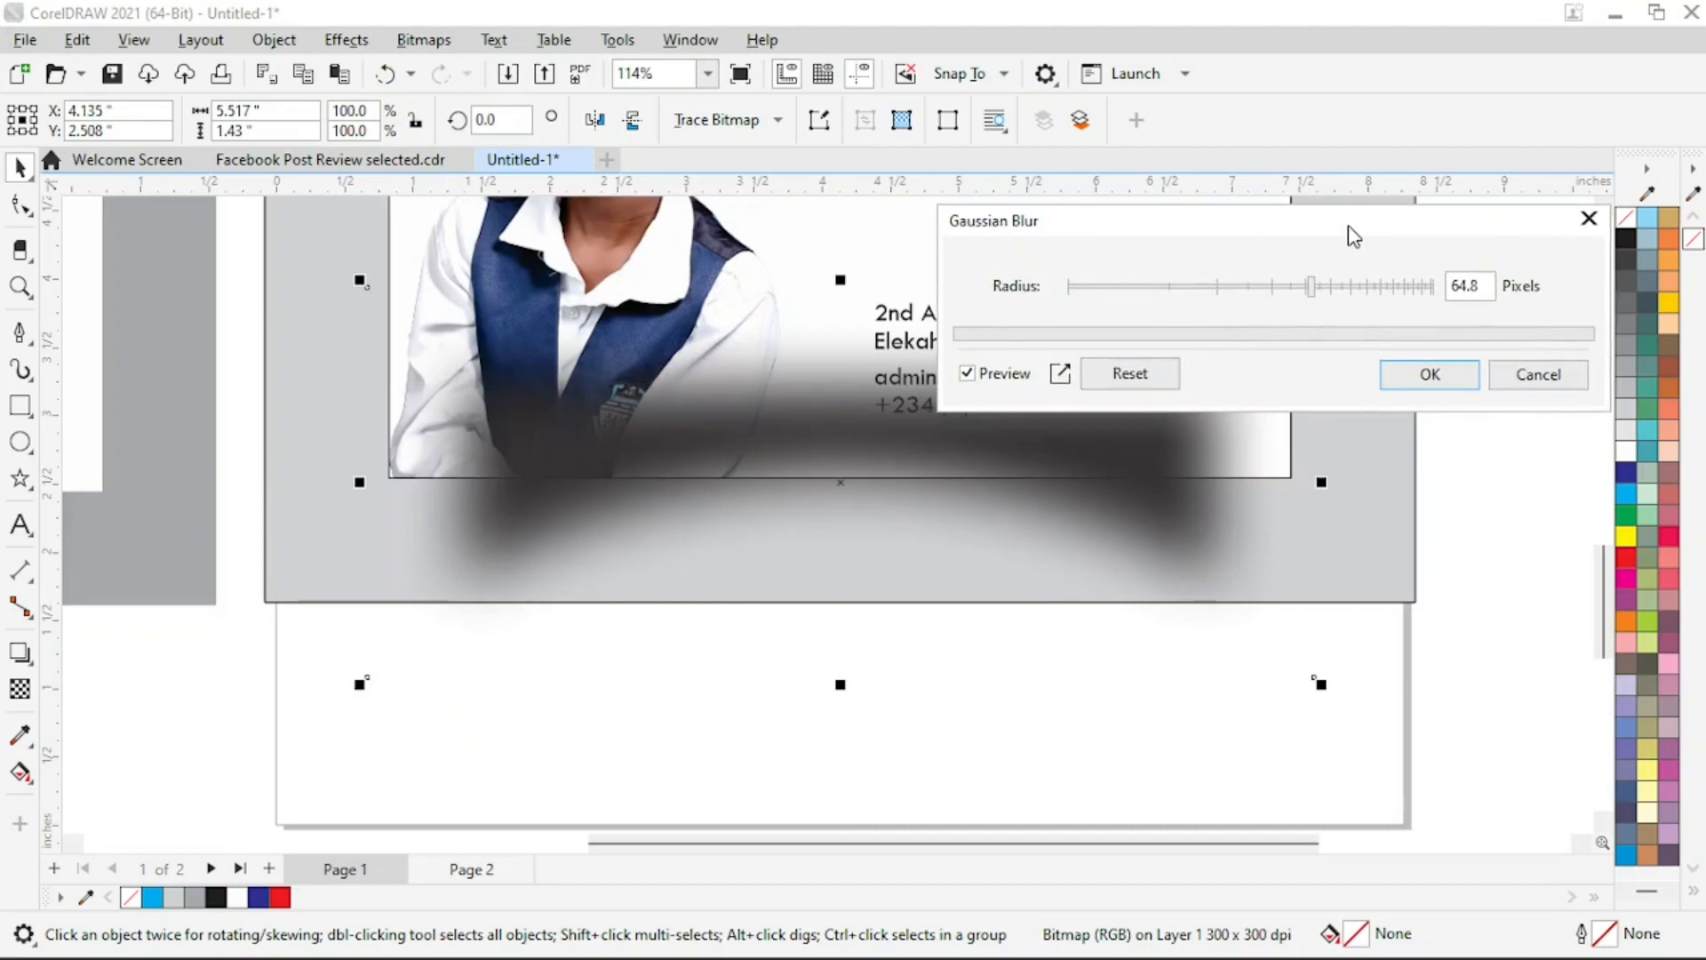
click(1324, 292)
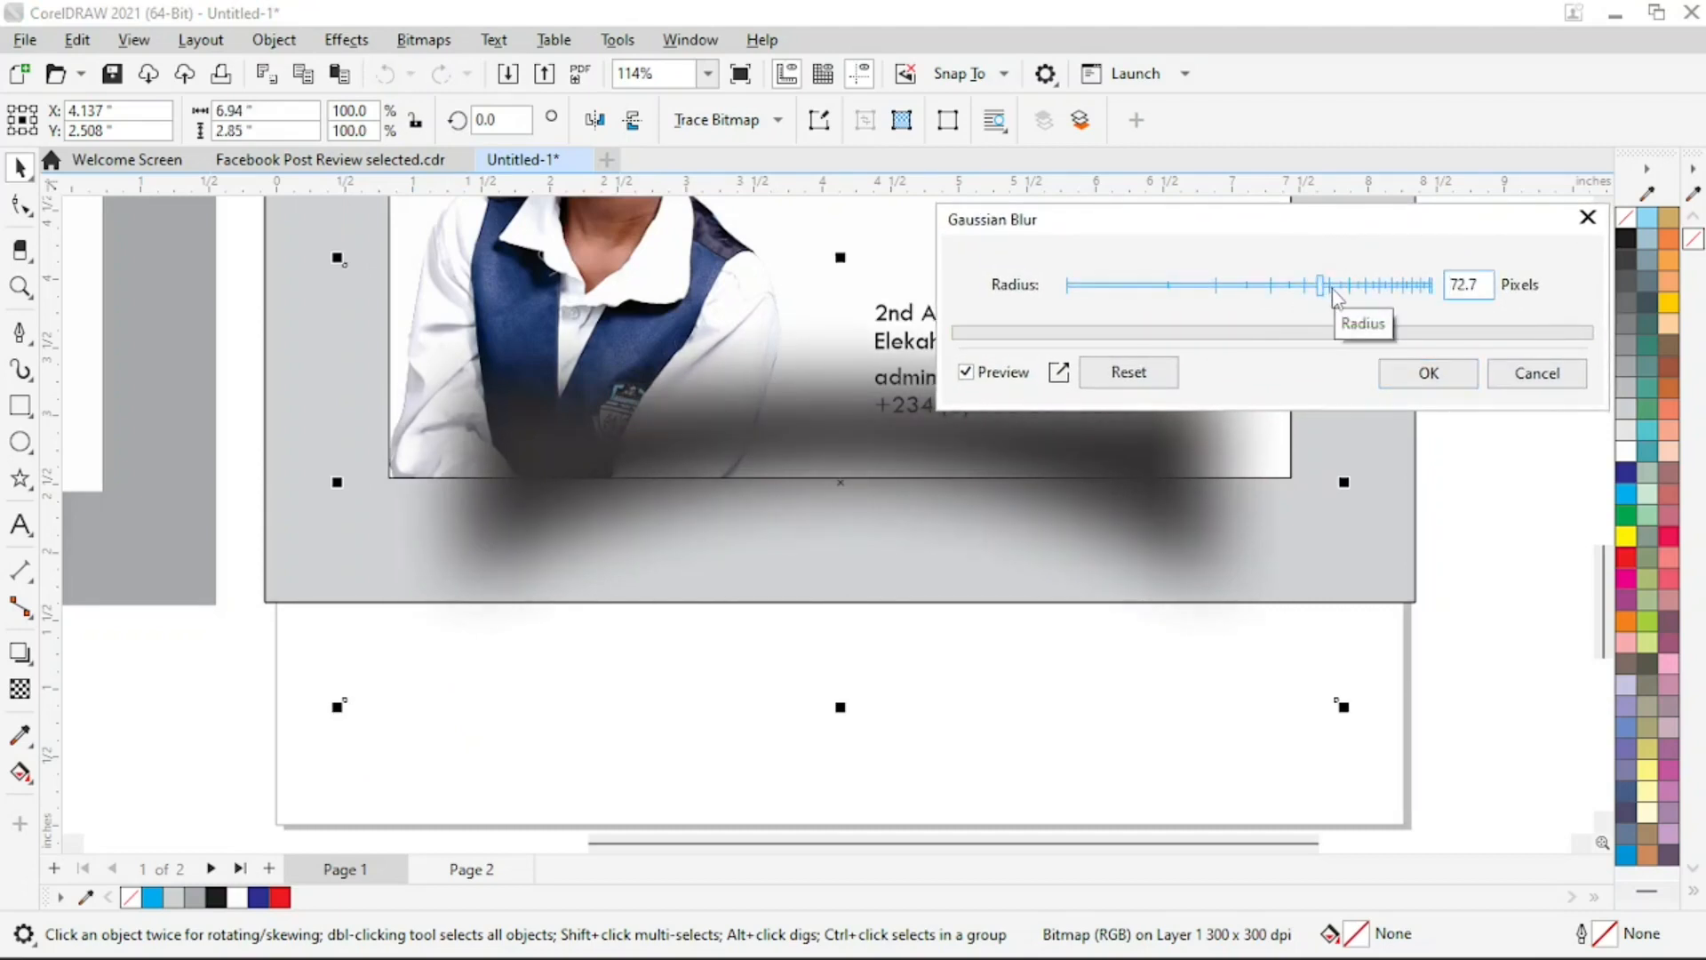
click(1333, 291)
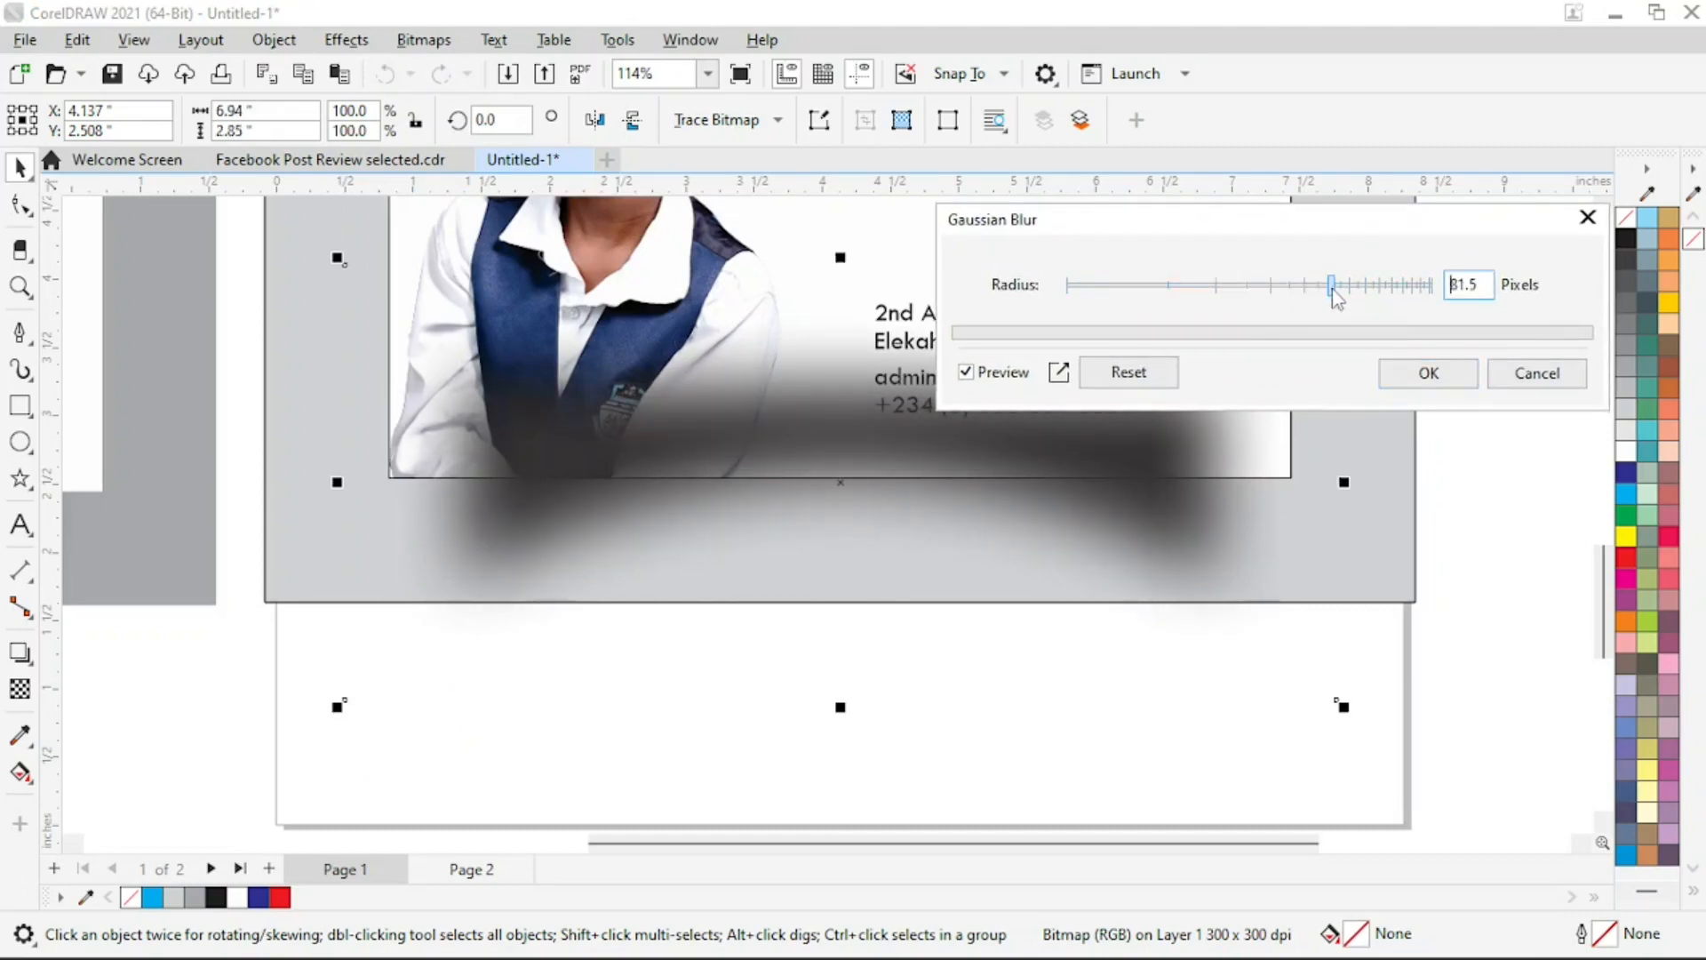
click(1448, 382)
Bring the flyer group in front of the blurred shadow
key(z)
right_click(1070, 419)
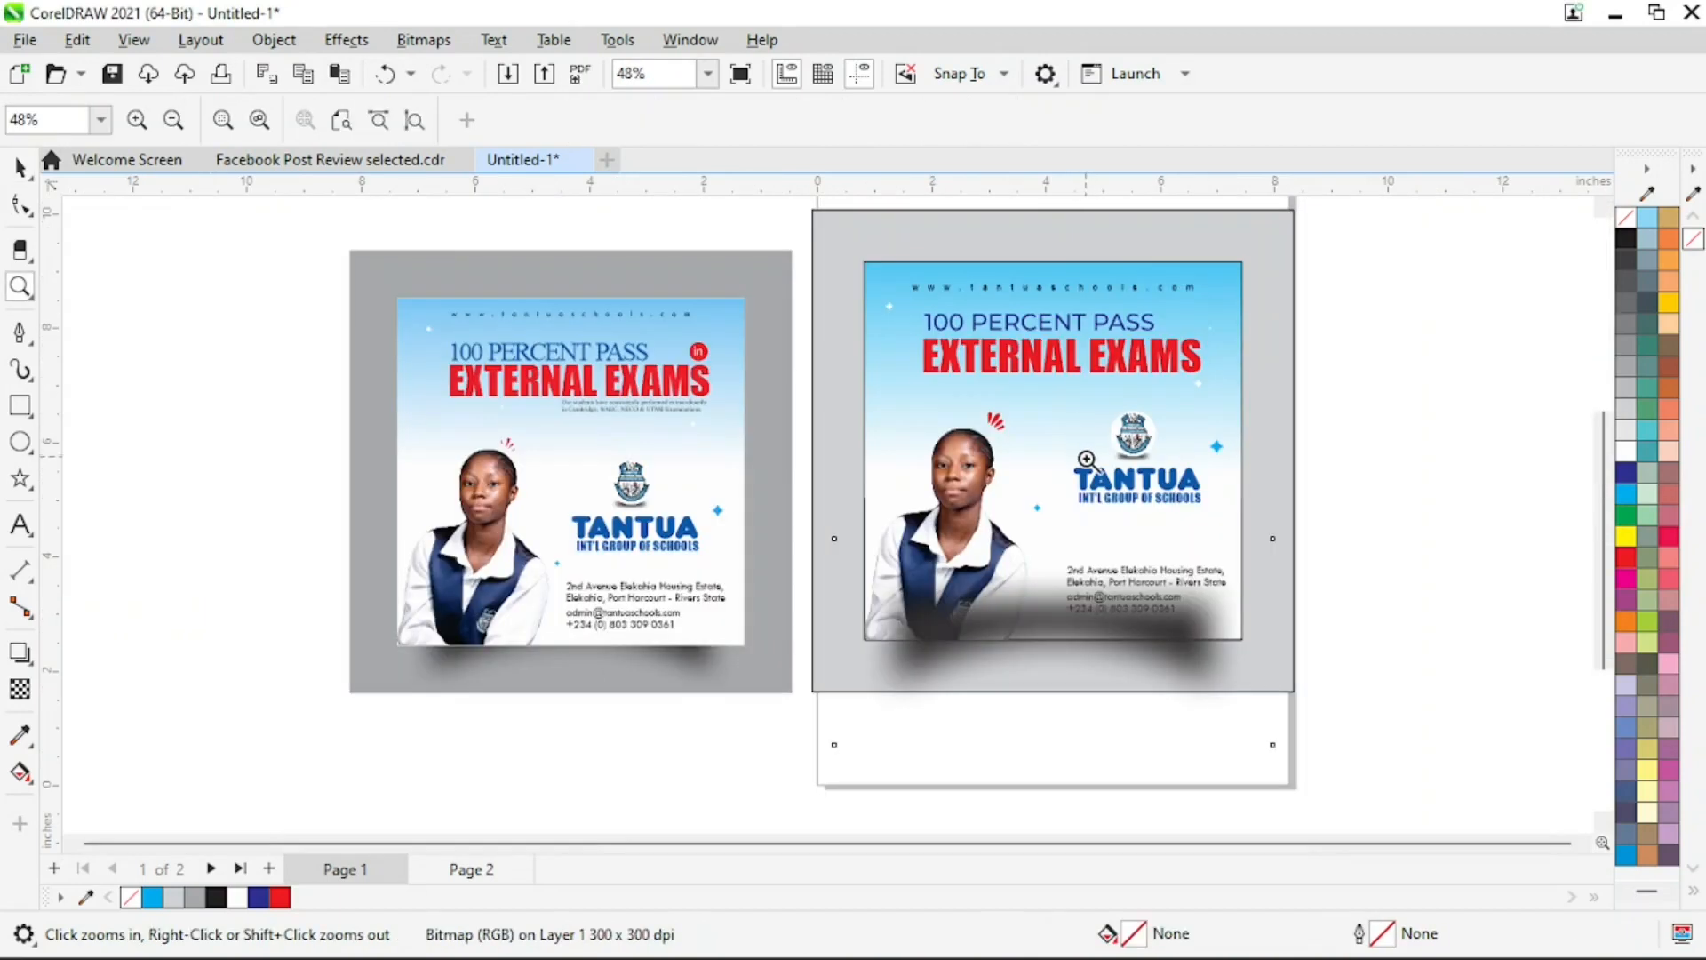
key(space)
click(1363, 537)
click(1179, 391)
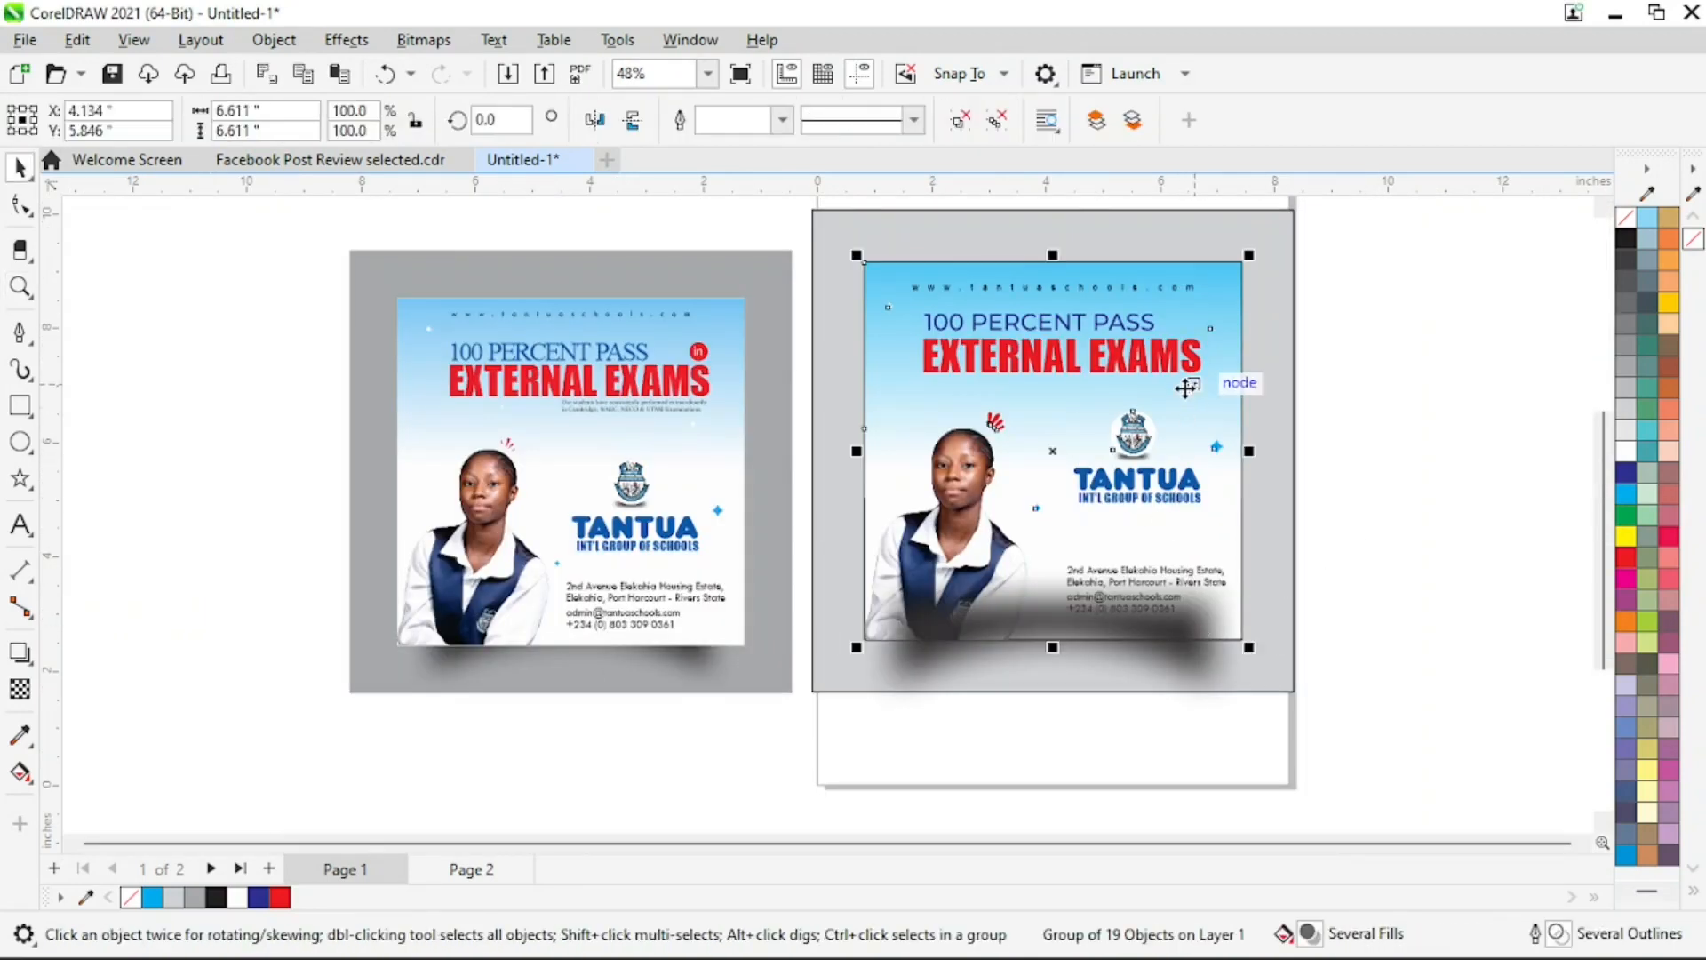
key(shift+Page_Up)
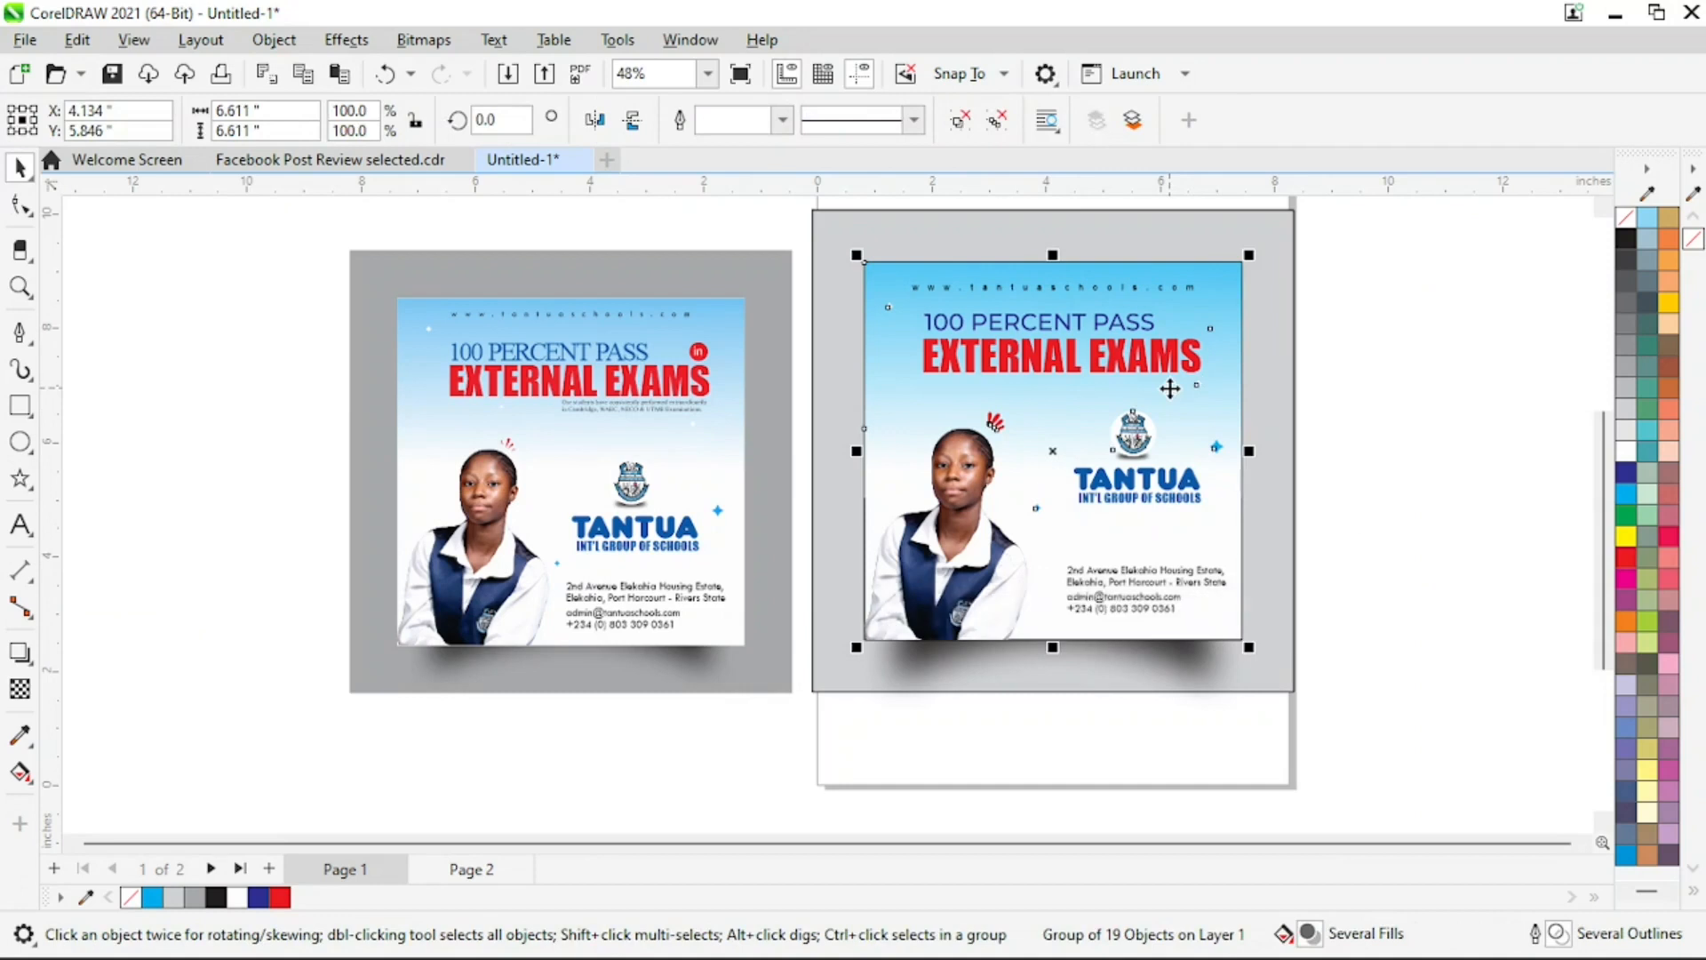
Nudge the blurred shadow up to Y 2.878 inches so that less of it shows below the flyer
key(z)
drag(752, 793, 1372, 543)
key(space)
click(1218, 583)
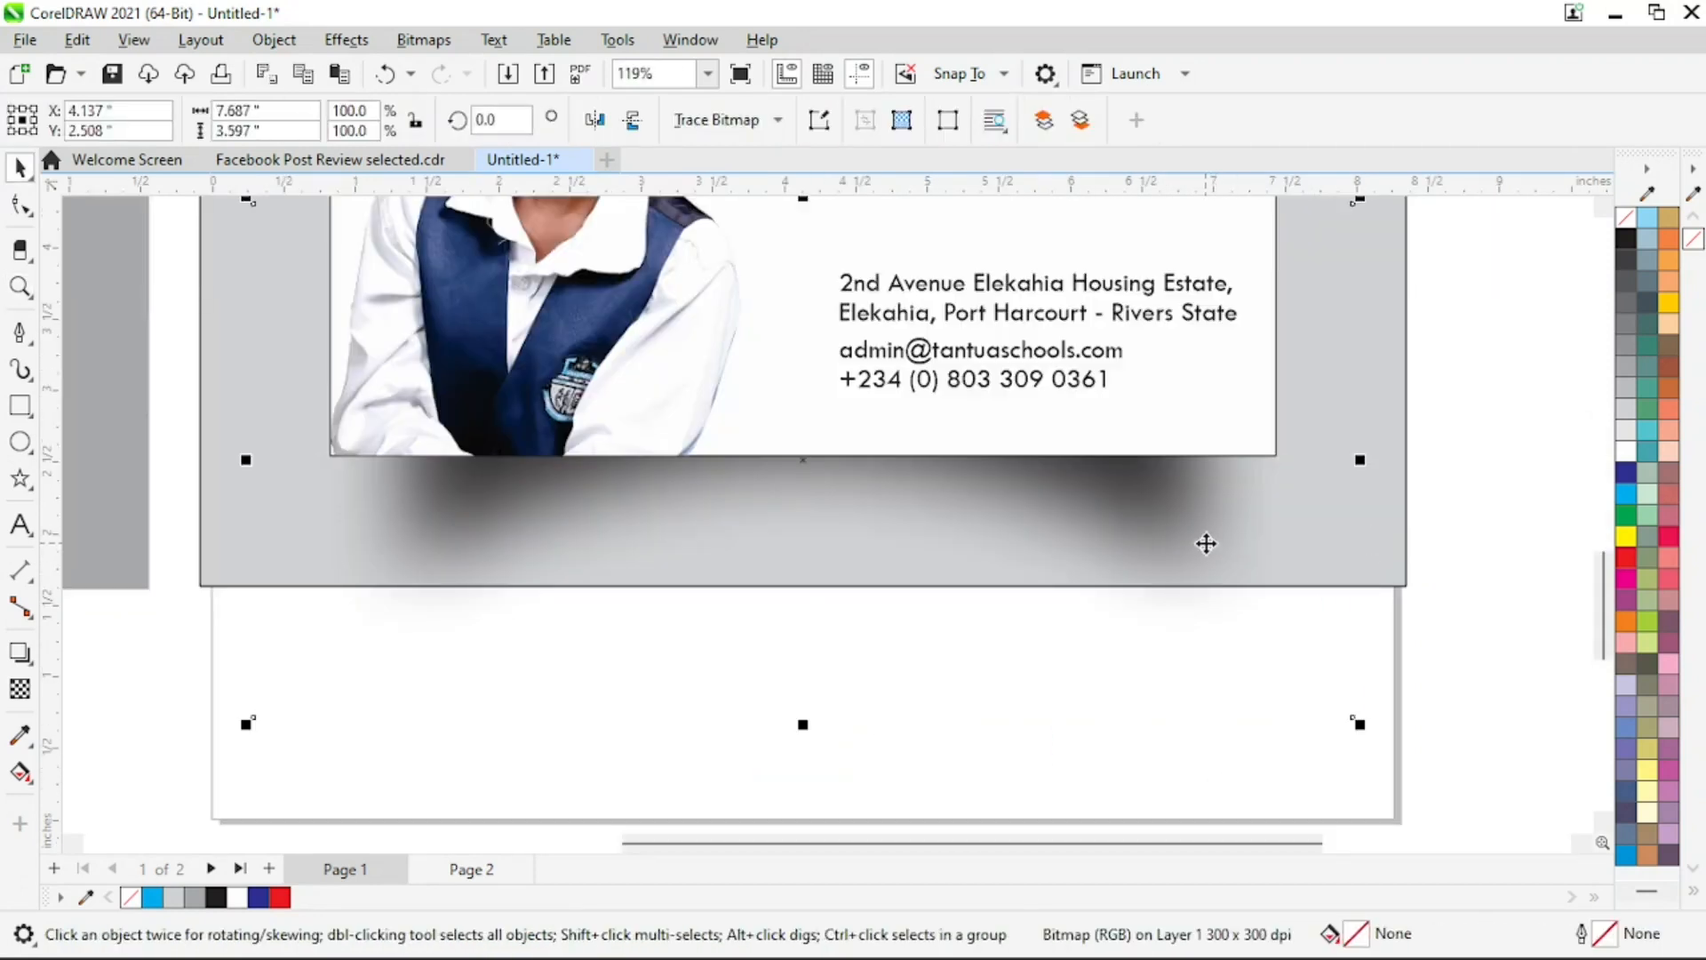
key(Up)
key(Up)
key(Up)
key(Up)
key(Up)
key(Up)
key(Up)
key(Up)
key(Up)
key(Up)
key(Up)
key(Up)
key(Up)
key(Up)
key(Up)
key(Up)
key(Up)
key(Up)
key(Up)
key(Up)
key(Up)
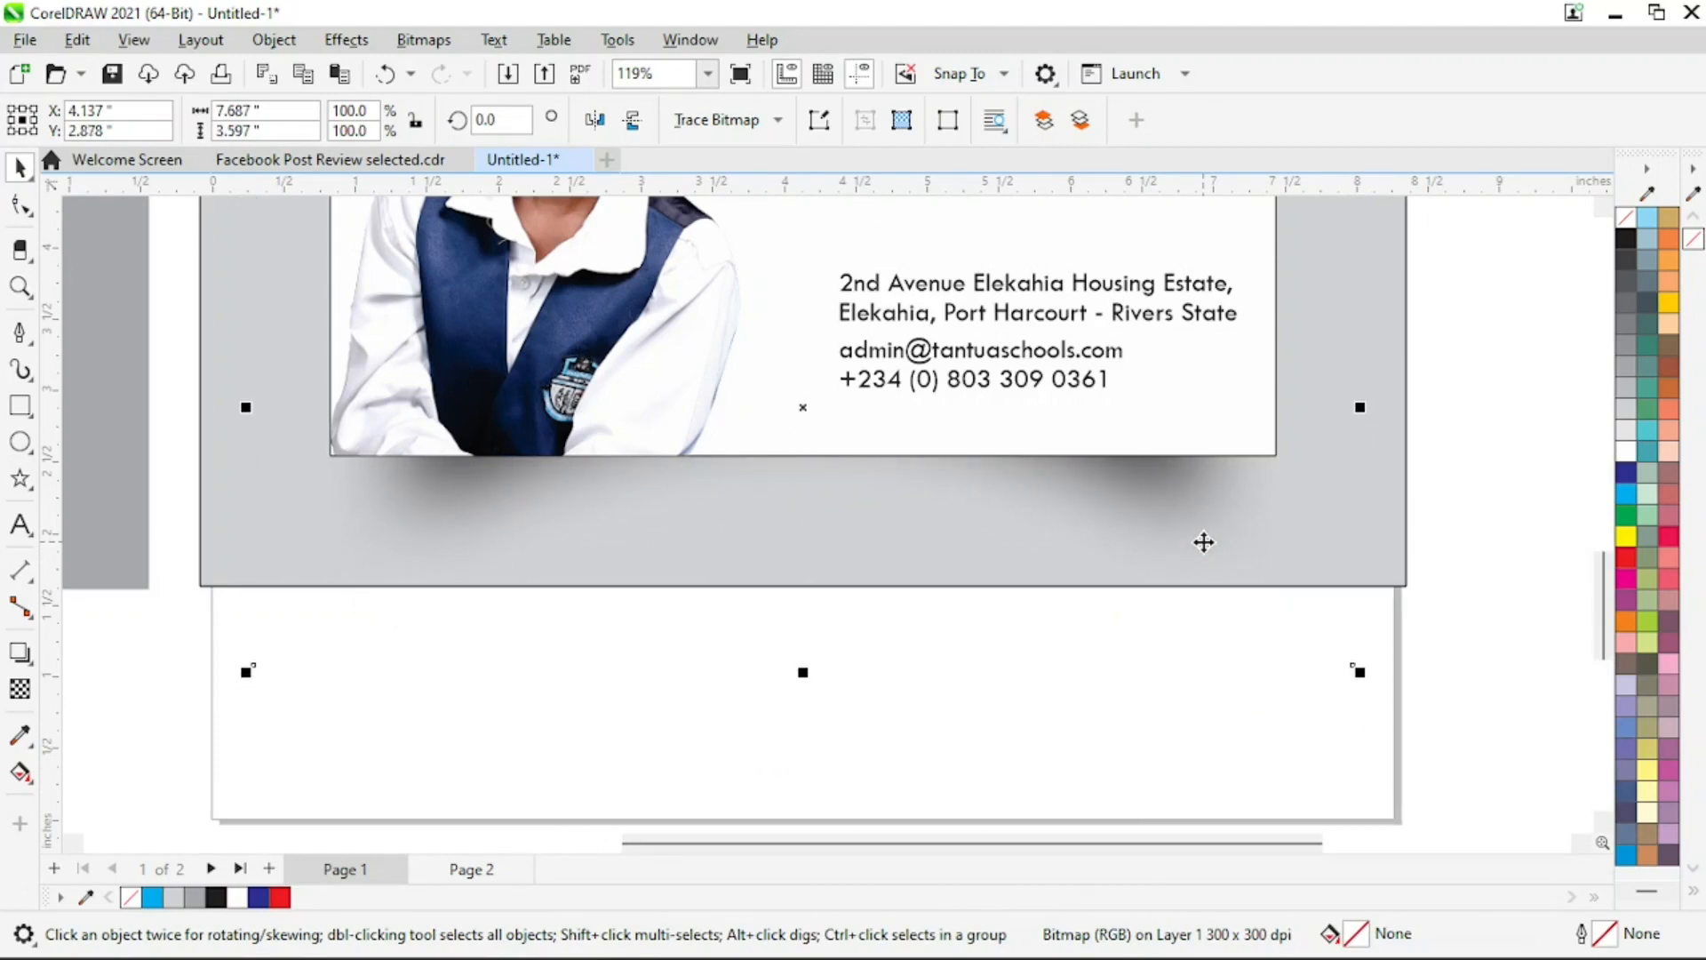
Crop the blurred shadow bitmap's lower edge up to the bottom edge of the grey backdrop
click(19, 205)
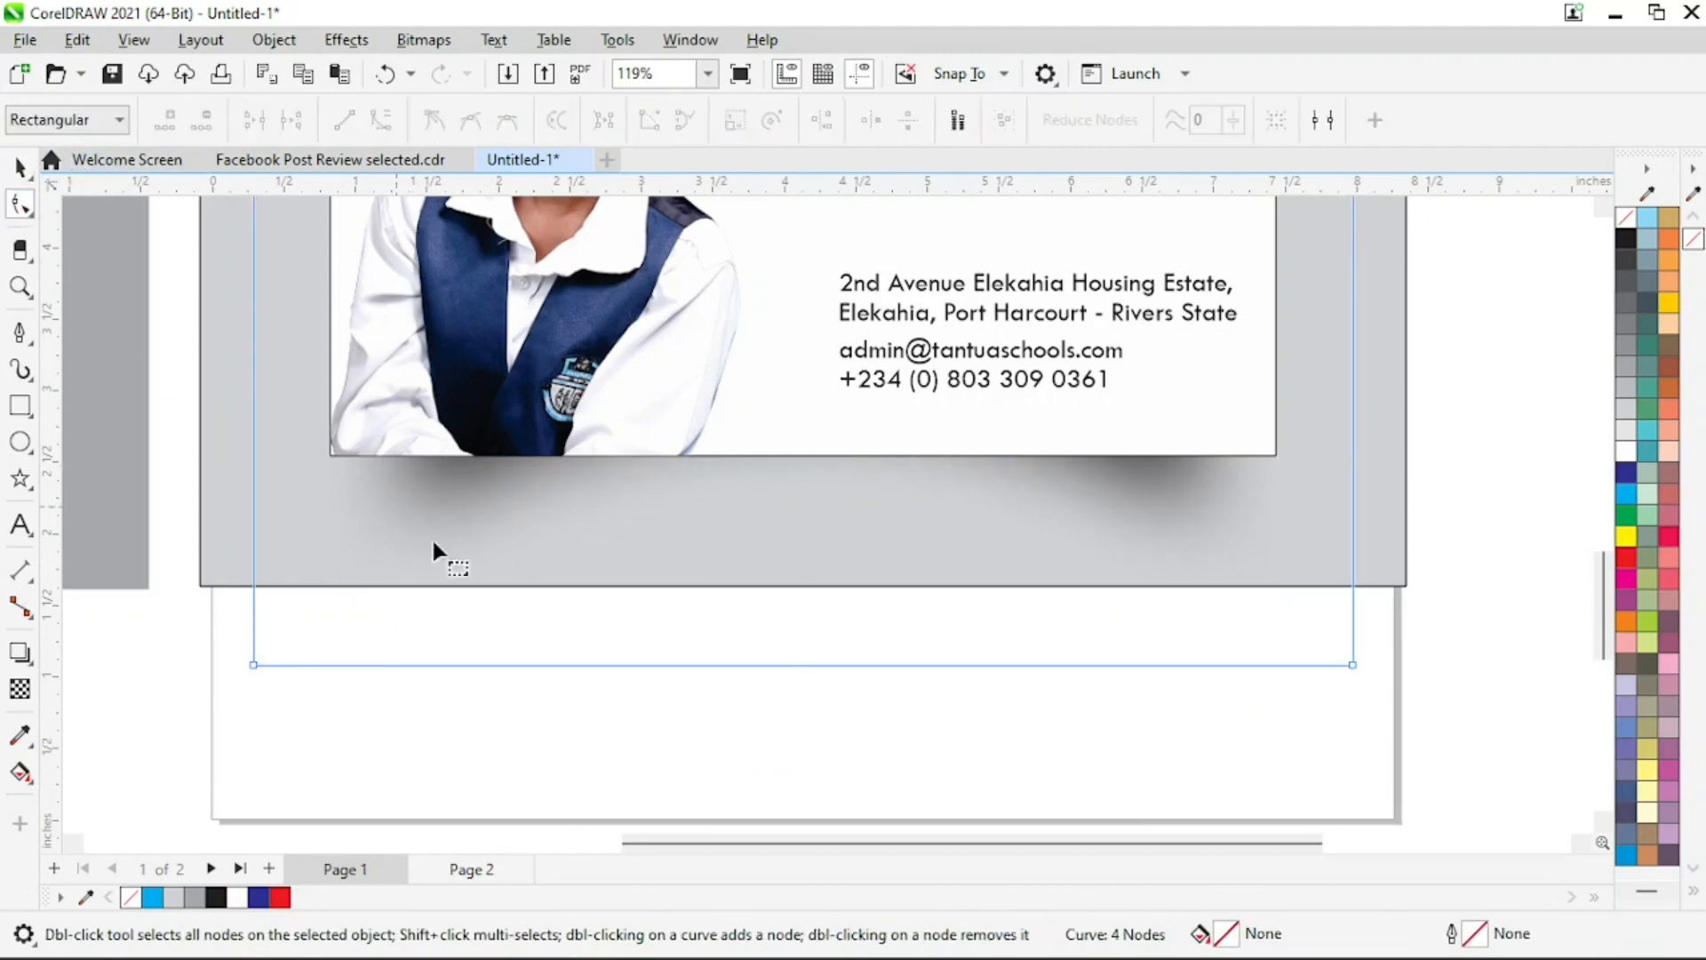
drag(1225, 585, 1351, 587)
key(z)
right_click(1207, 509)
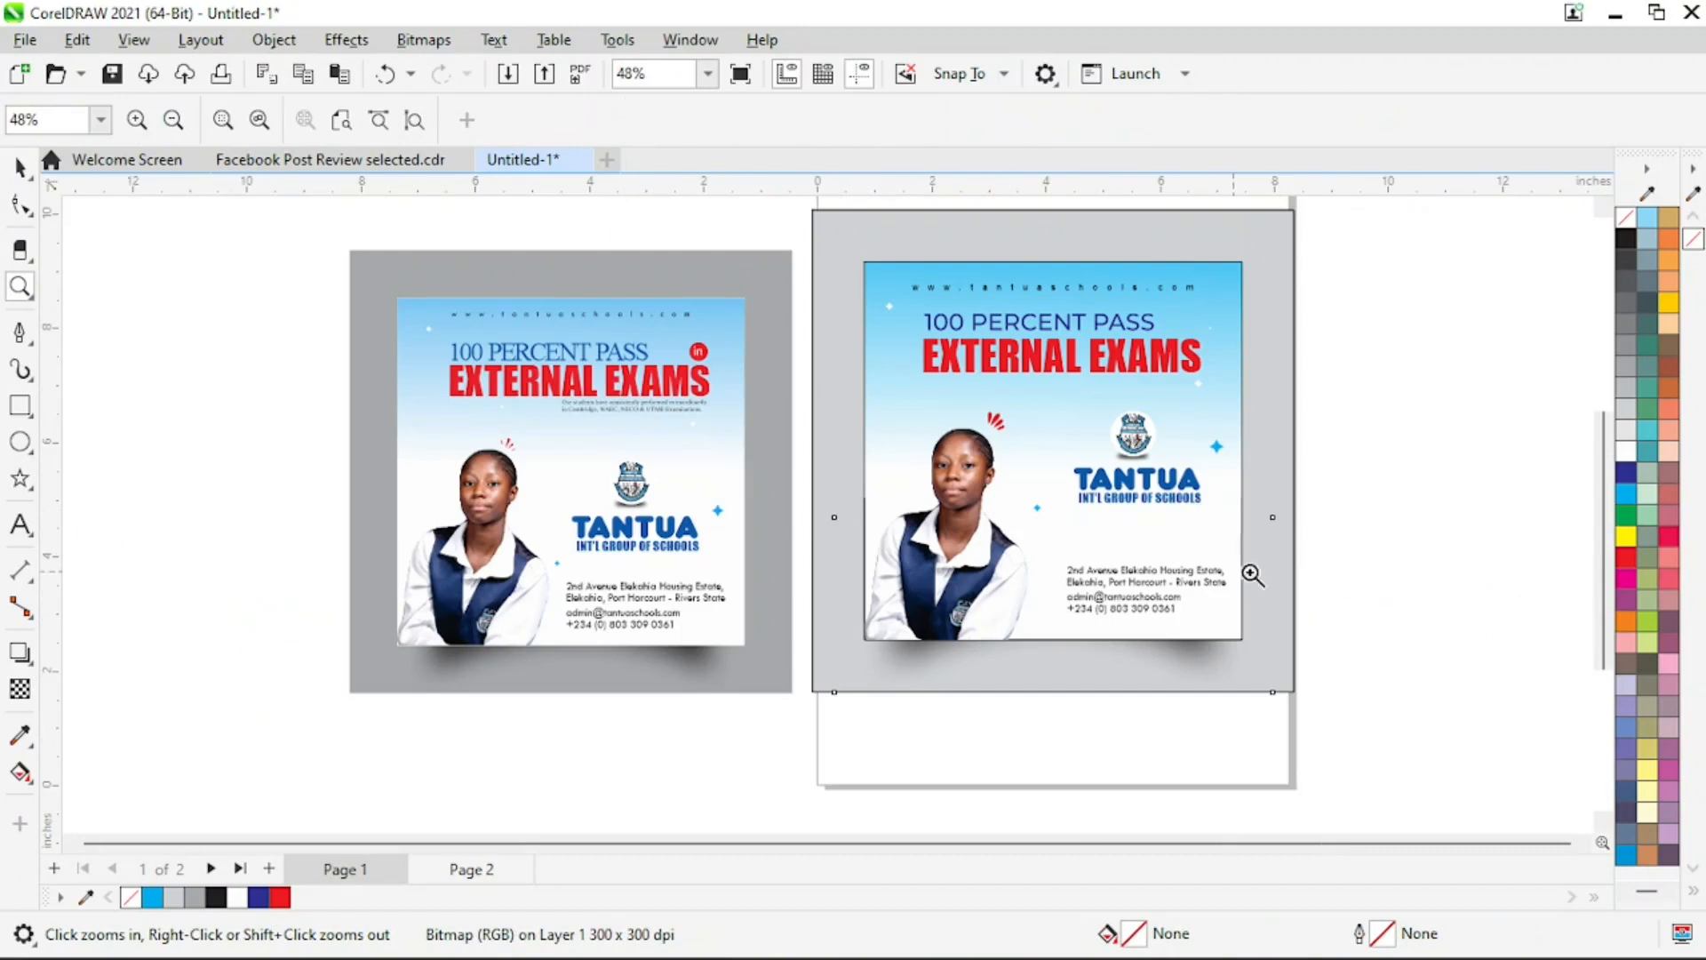
Ungroup the flyer group on the grey backdrop into its individual objects
key(space)
click(1234, 423)
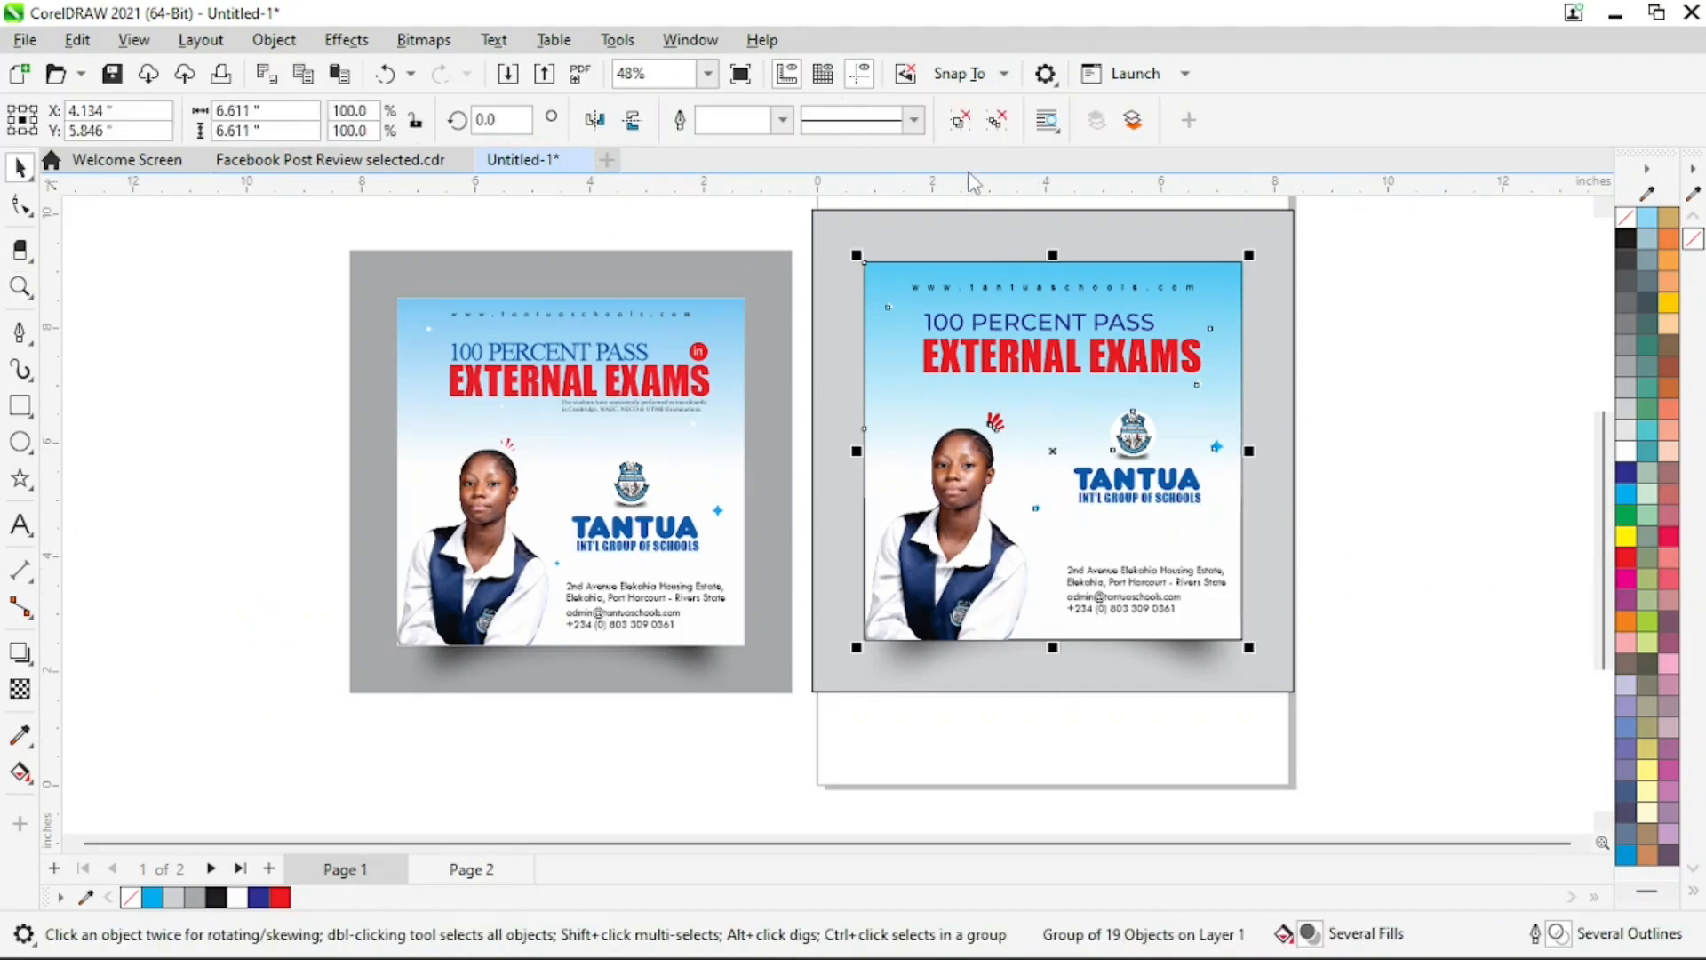
right_click(966, 125)
click(1391, 398)
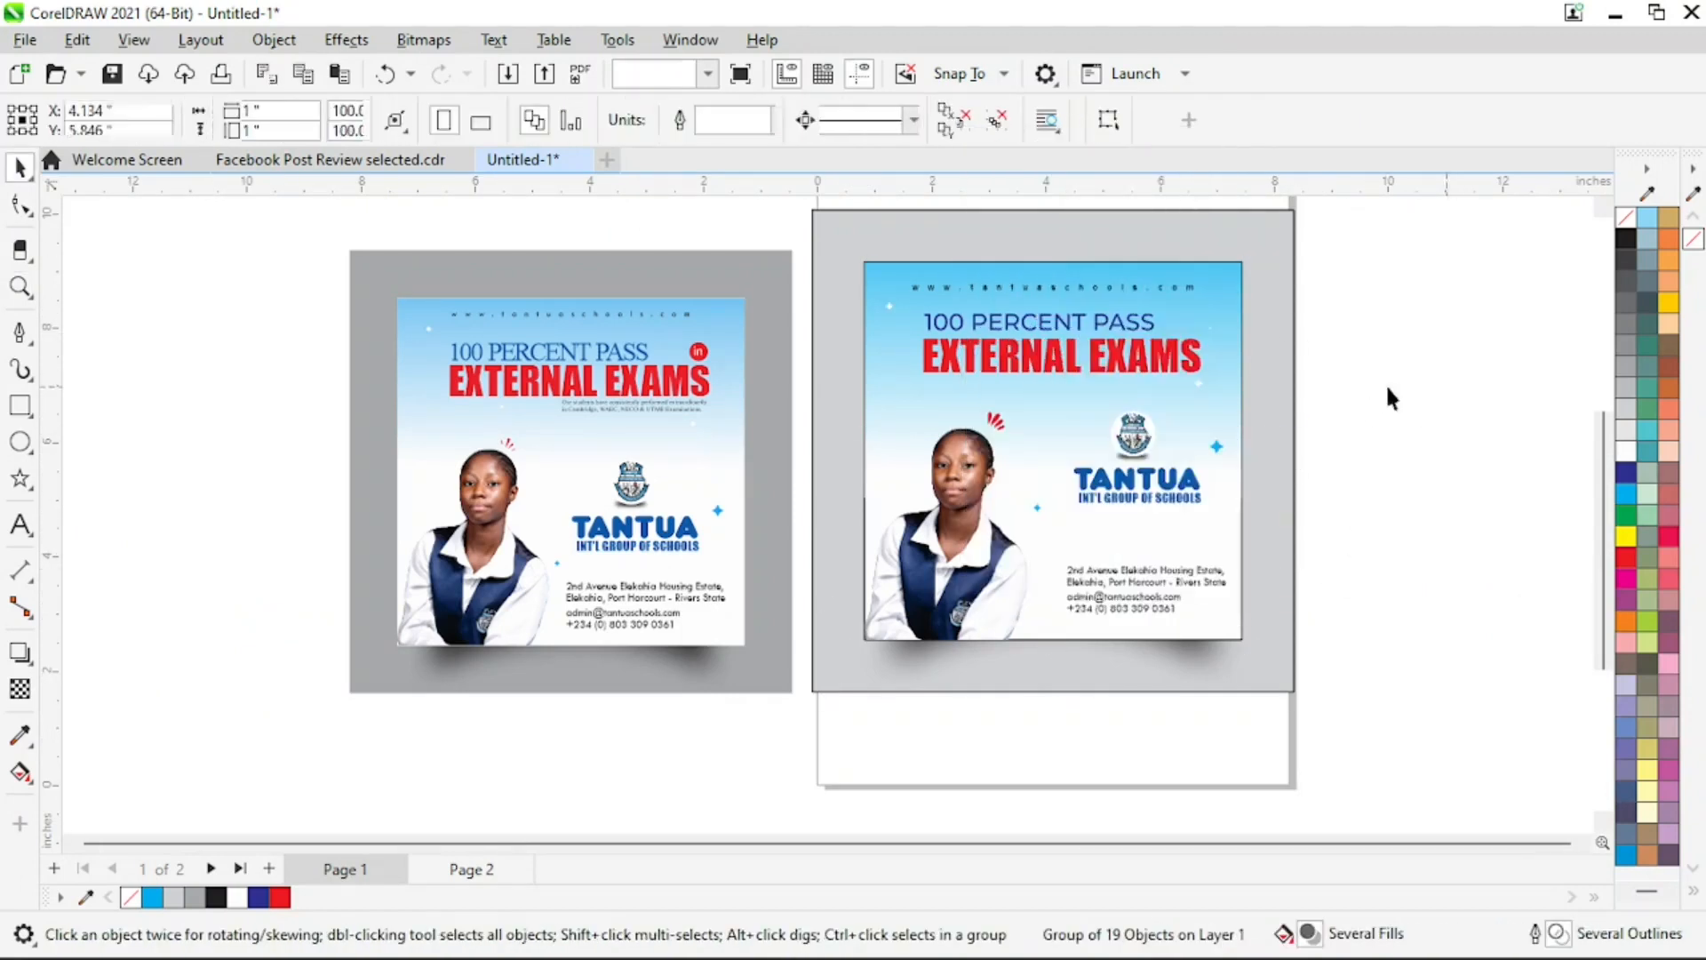
click(1049, 428)
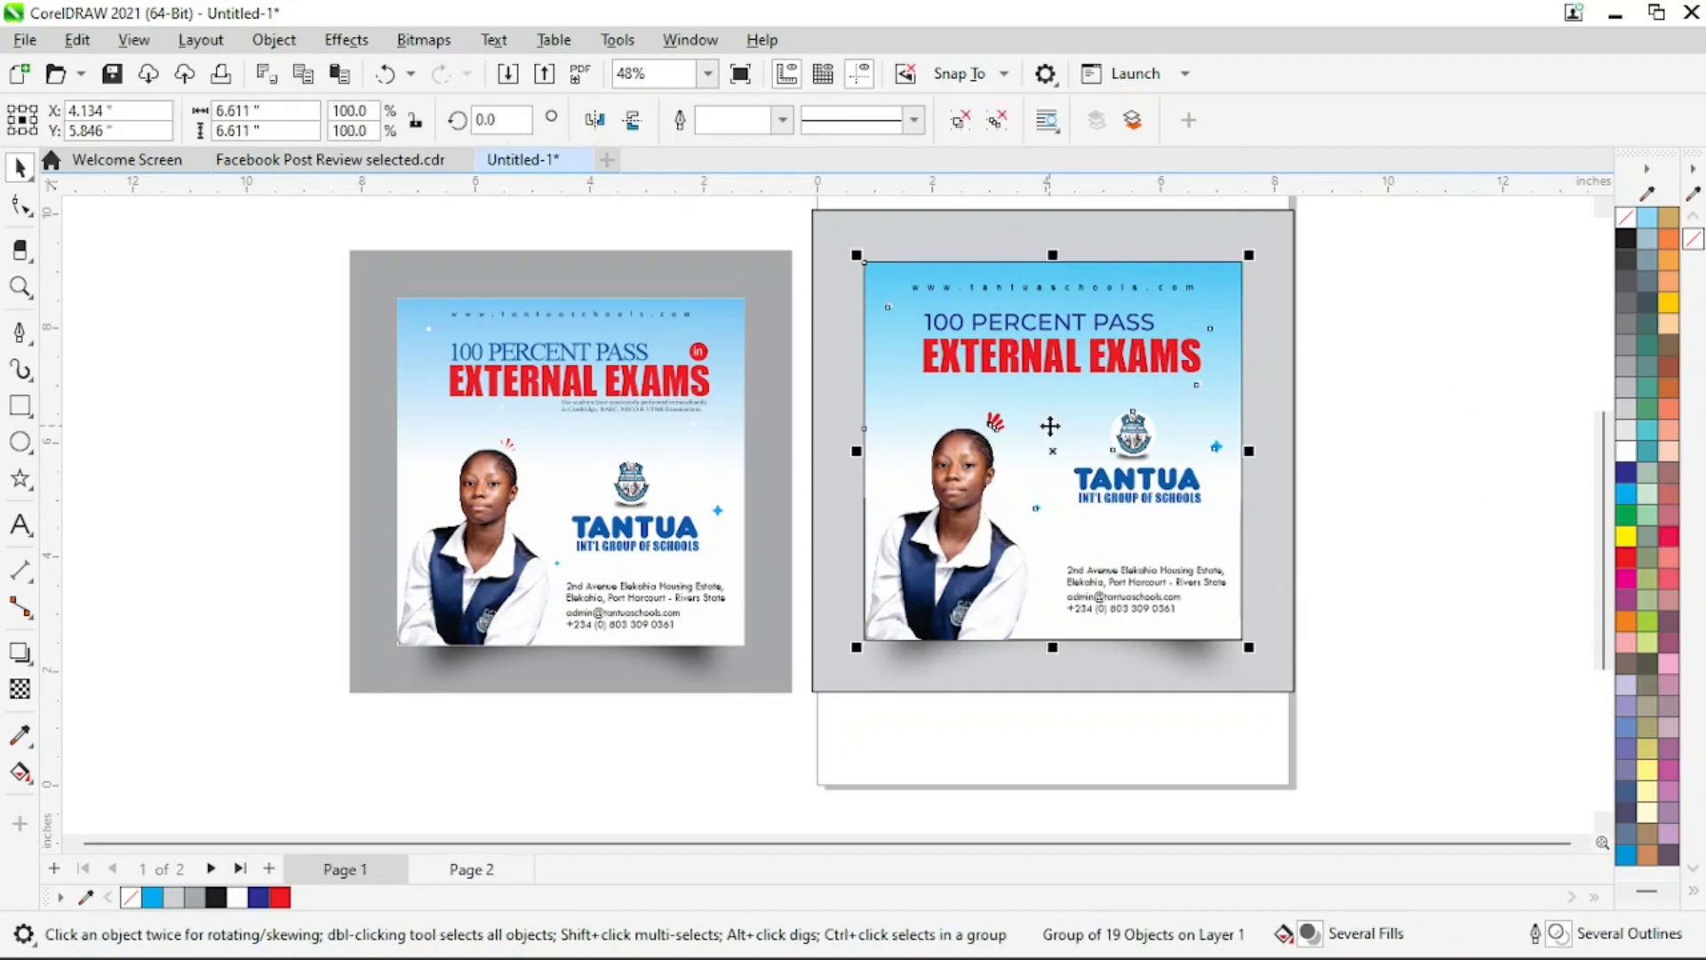
click(960, 119)
click(1467, 485)
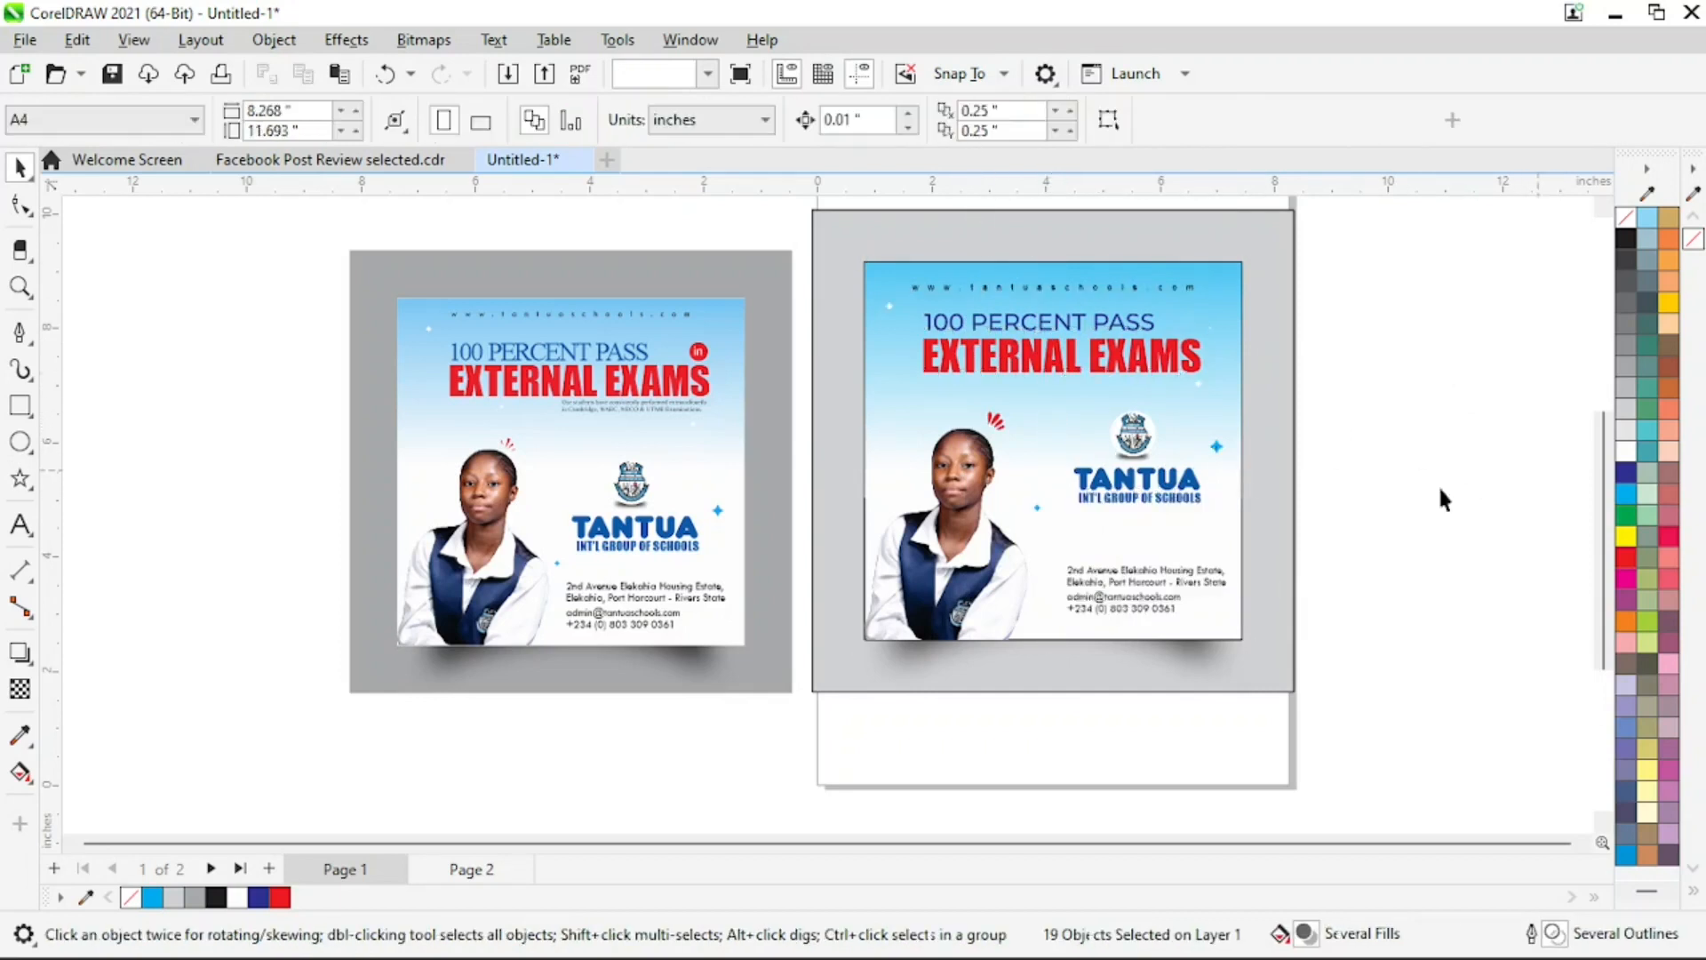
Try to remove the flyer's border by setting no outline on the blue gradient rectangle
click(1068, 405)
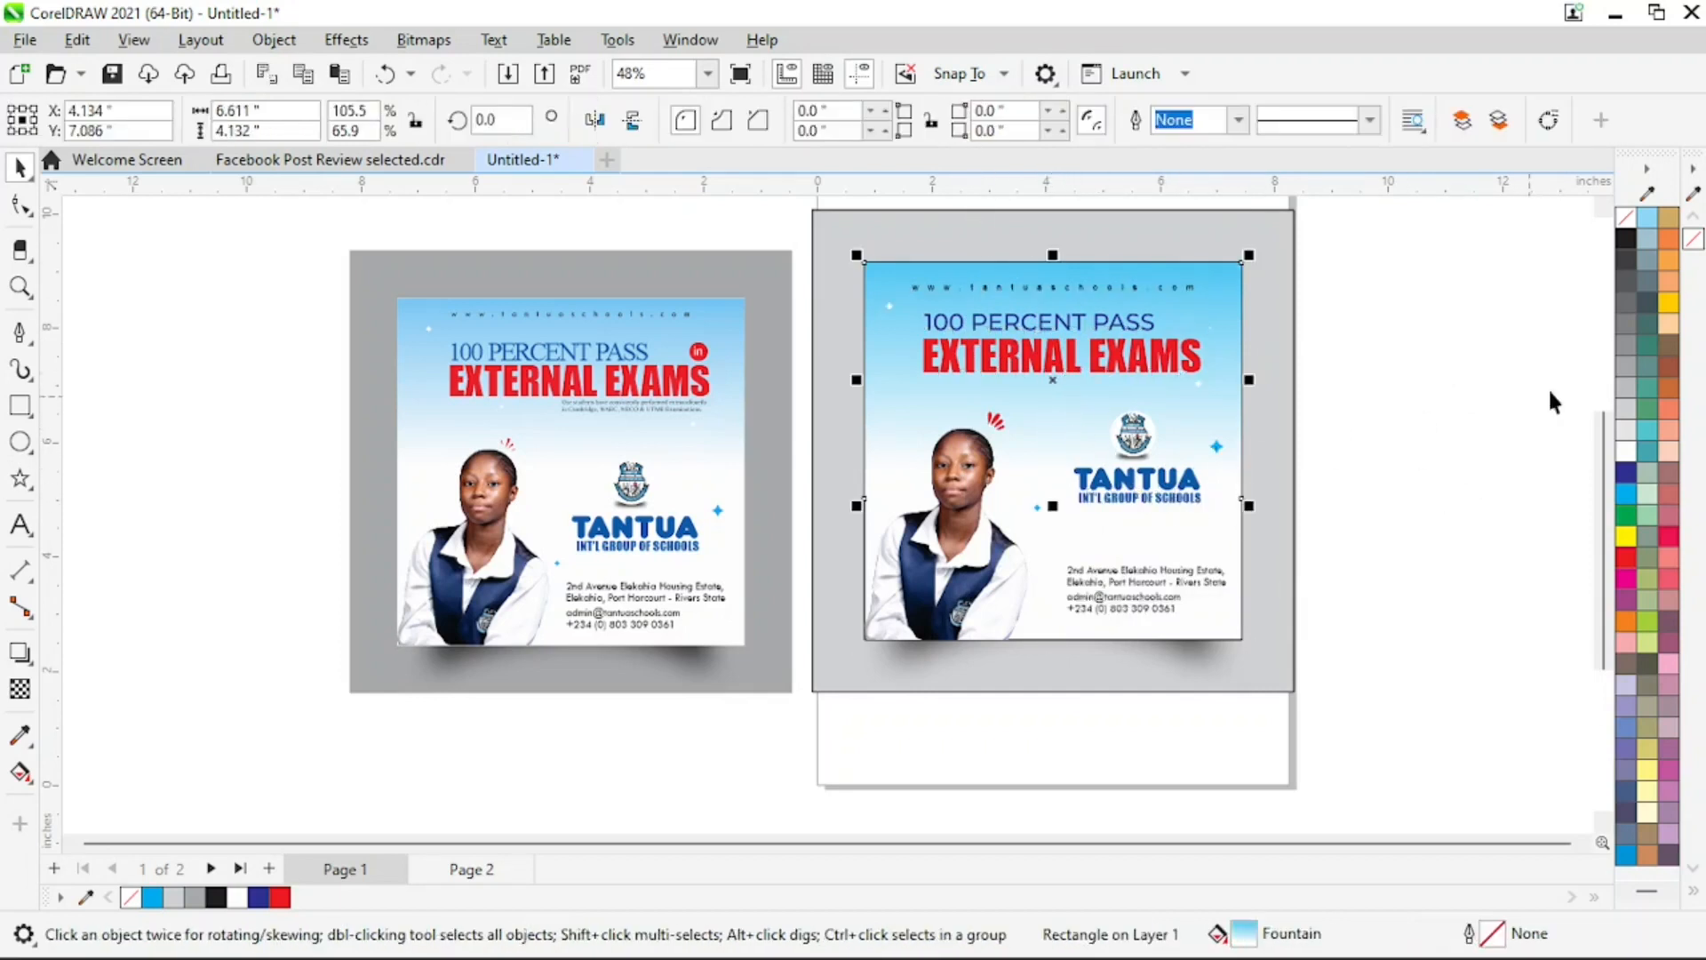
right_click(1623, 221)
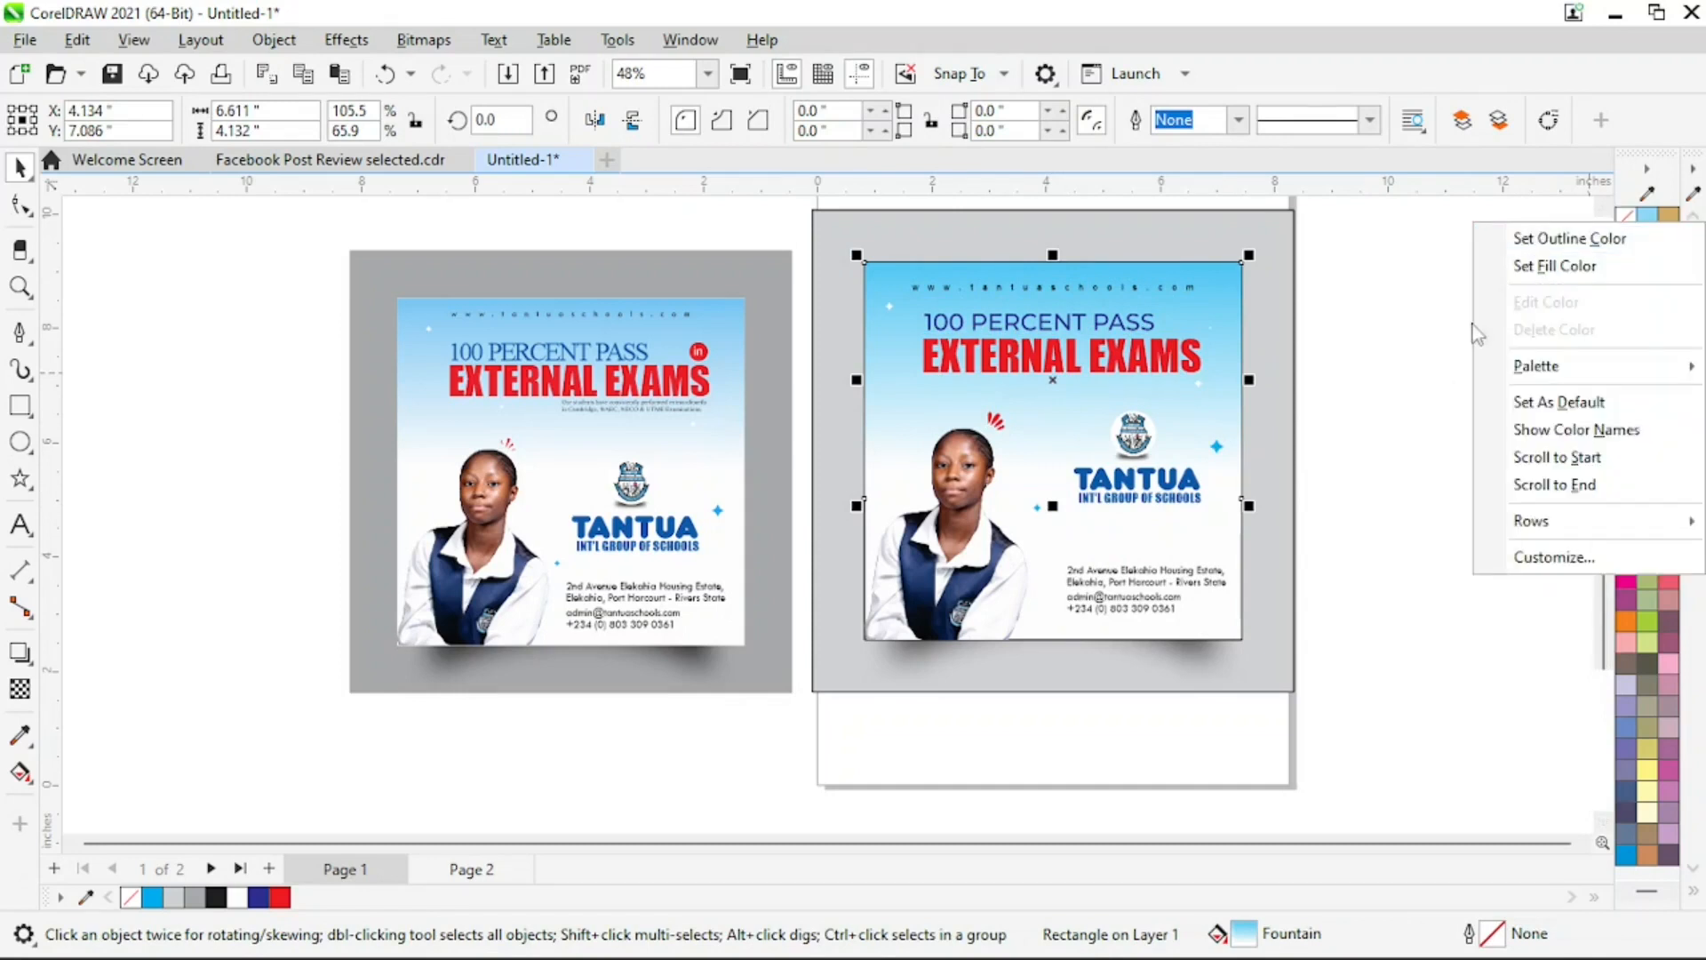
click(1597, 238)
click(1448, 364)
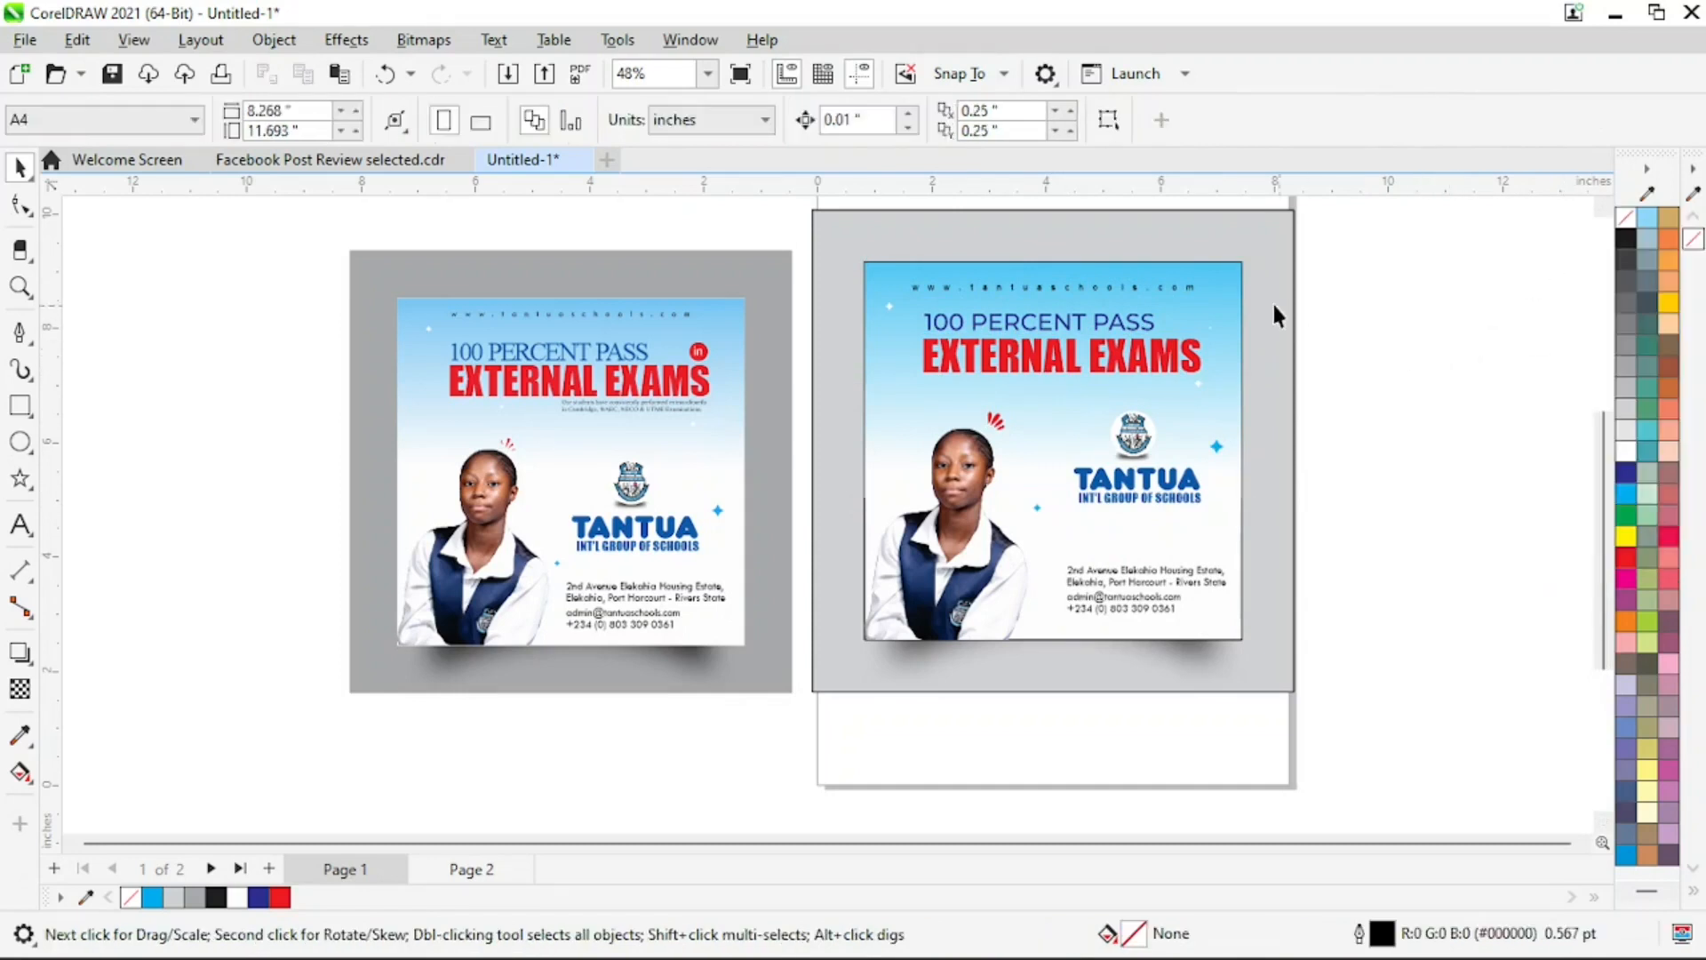
click(1237, 294)
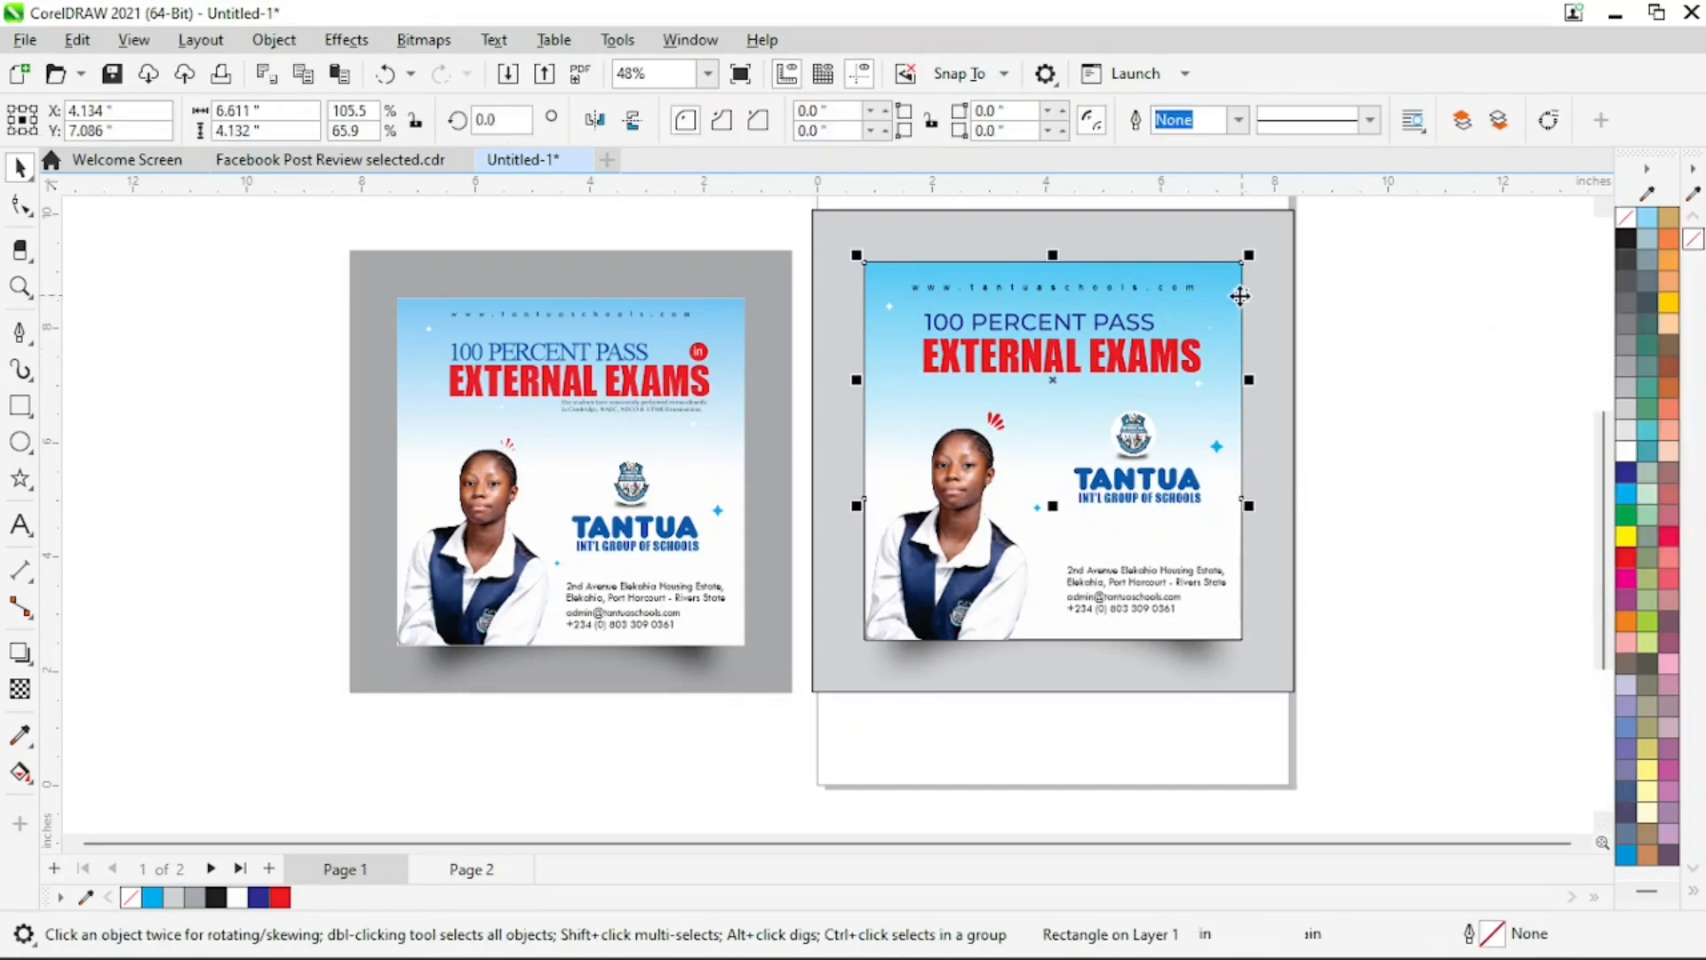
right_click(1623, 221)
click(1371, 421)
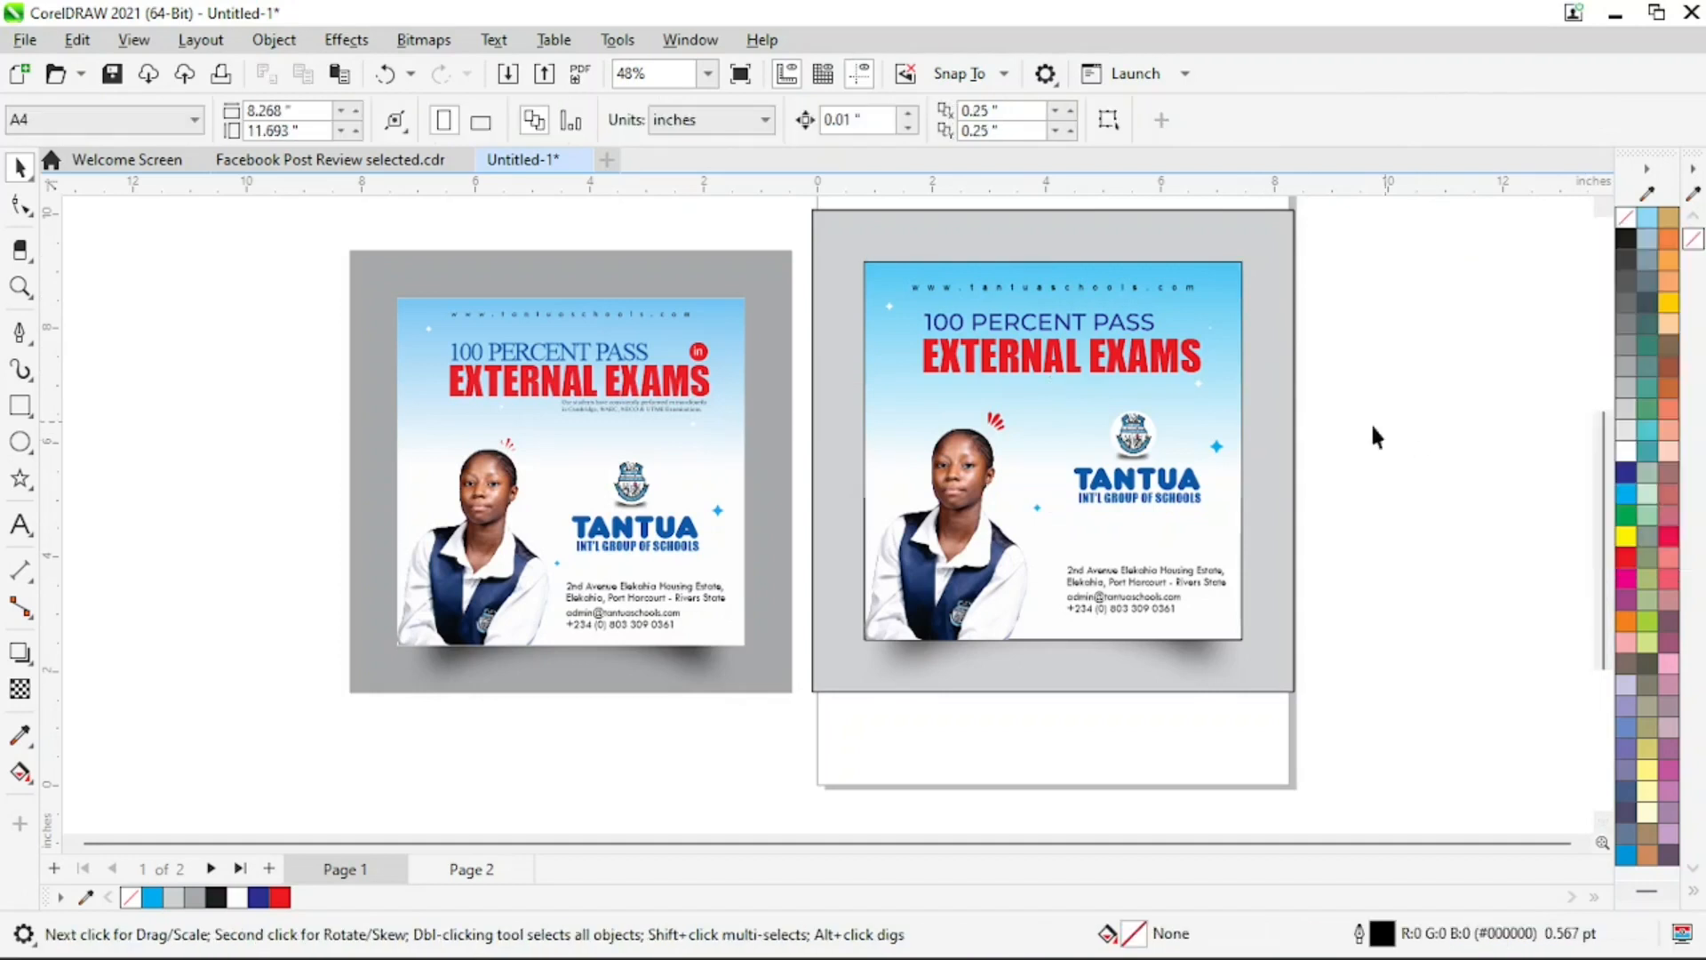
Remove the black outline from the white square background rectangle of the flyer
click(1241, 503)
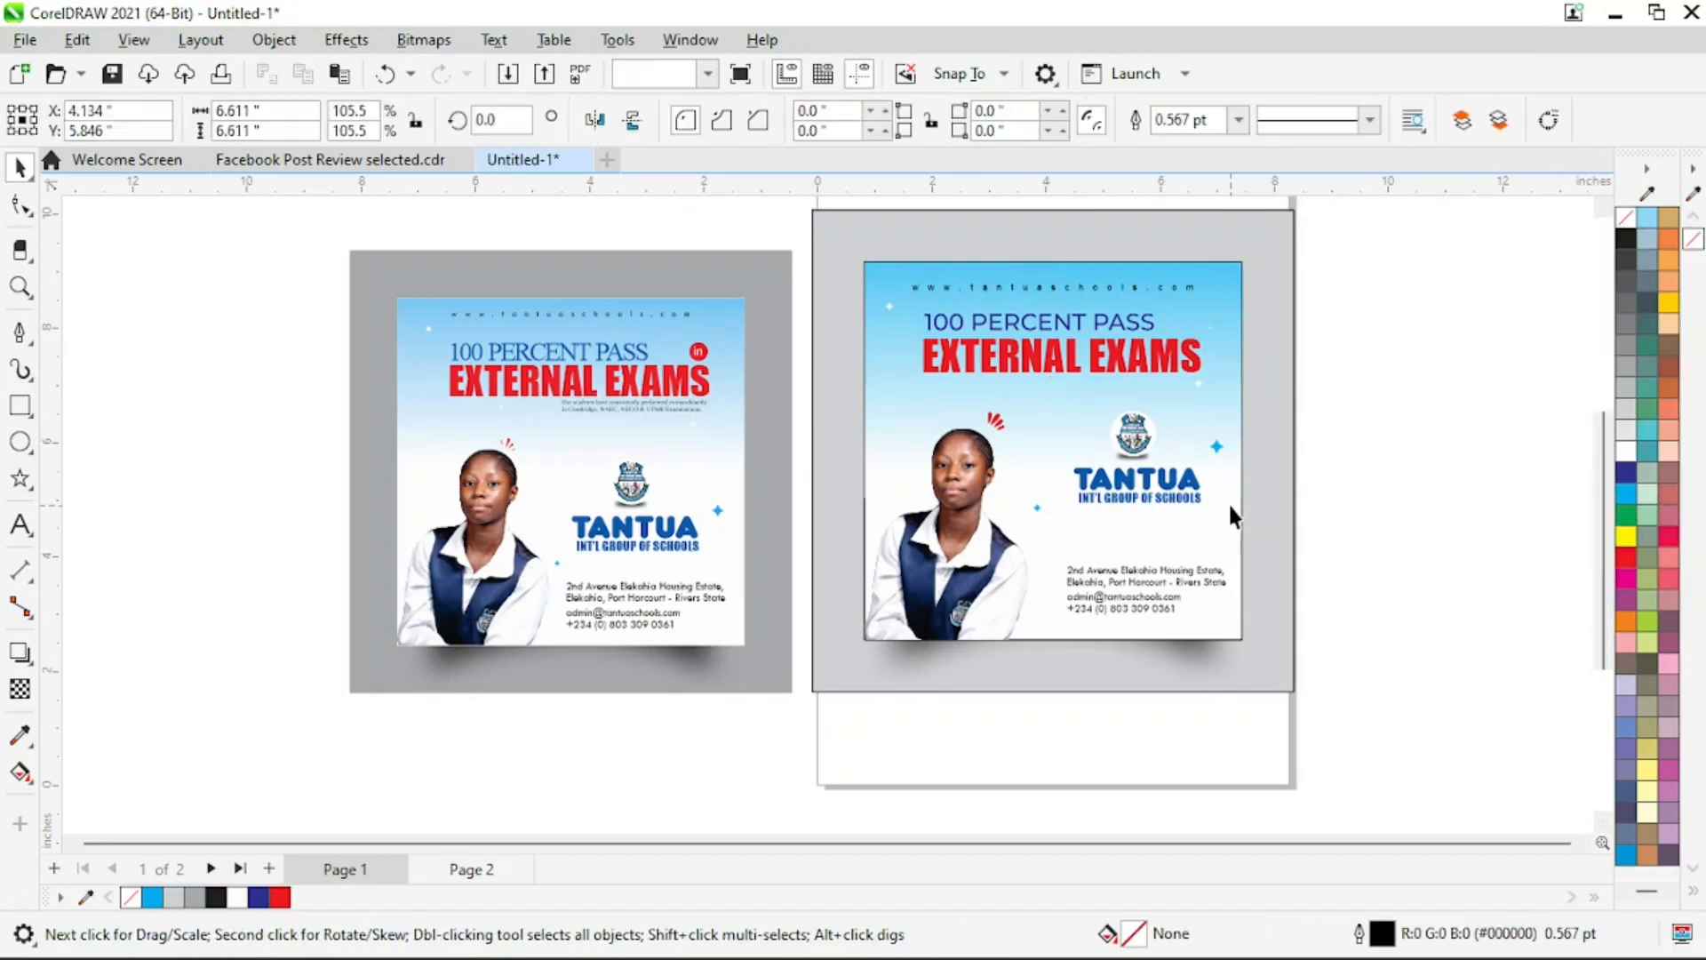
right_click(1628, 213)
click(1585, 236)
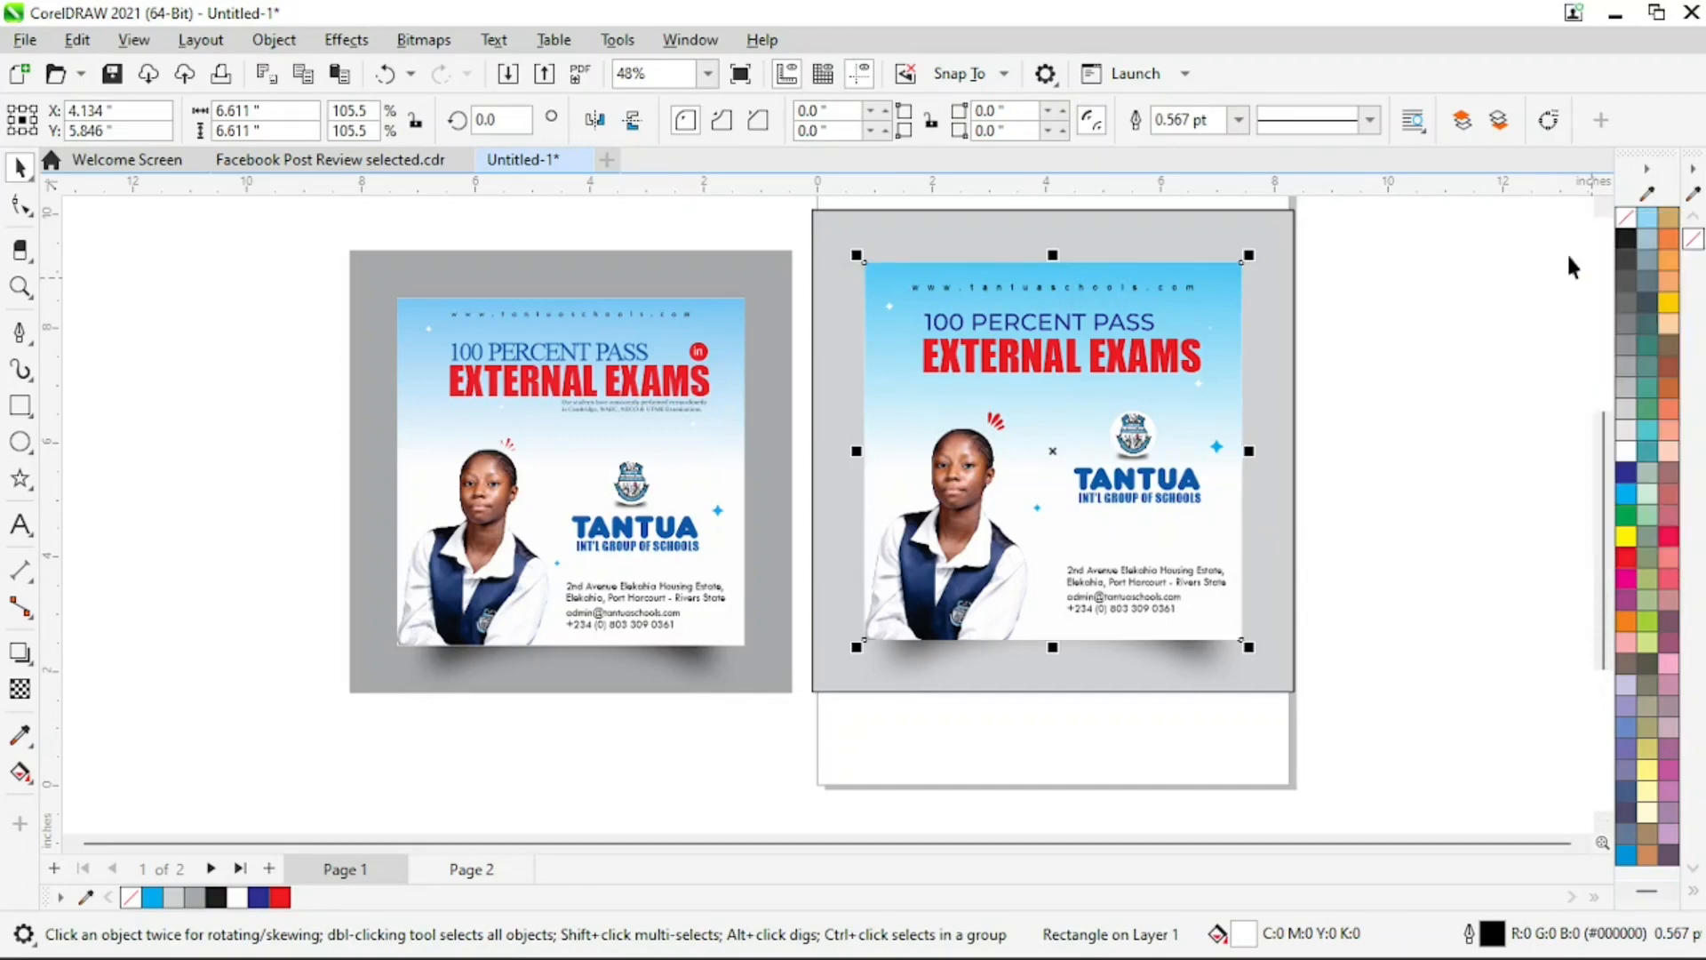